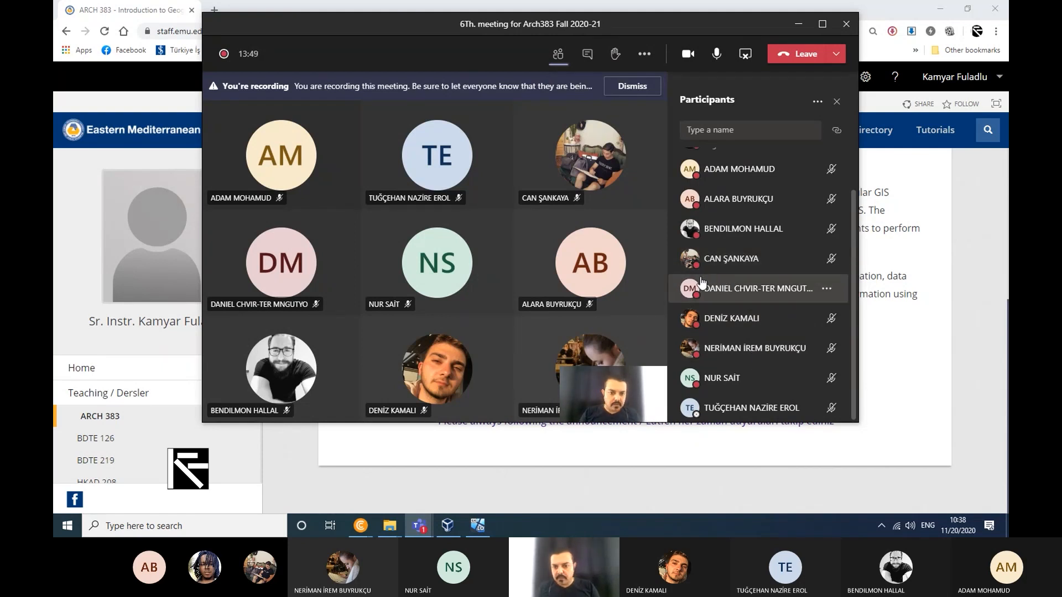
# Step: Minimize the meeting window and open the Course Outline from the ARCH 383 page at its weekly course schedule
pyautogui.click(795, 26)
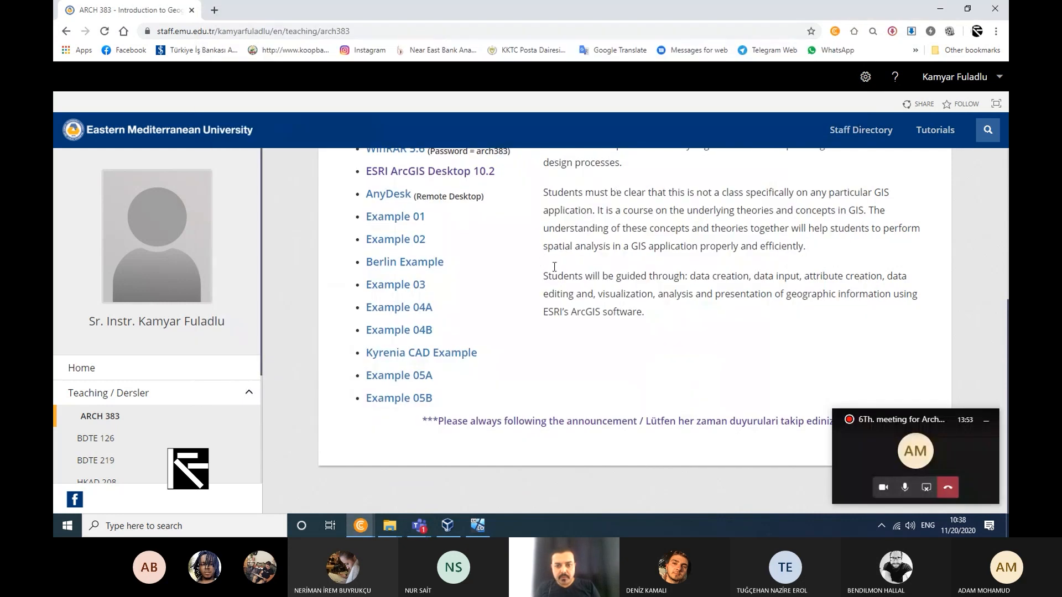
pyautogui.scroll(1, 557, 277)
pyautogui.click(408, 248)
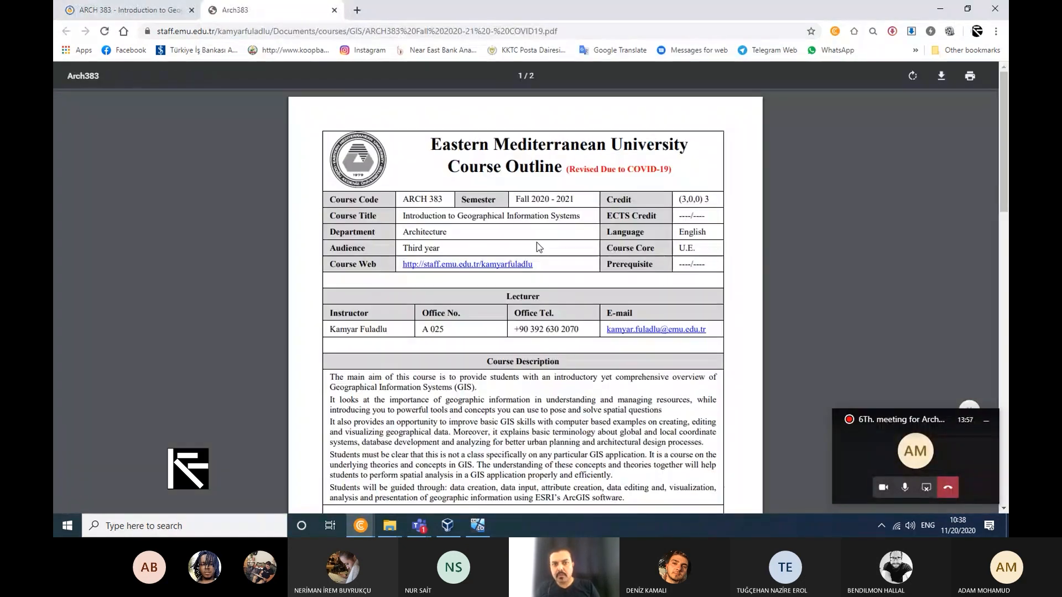
pyautogui.scroll(-15, 558, 220)
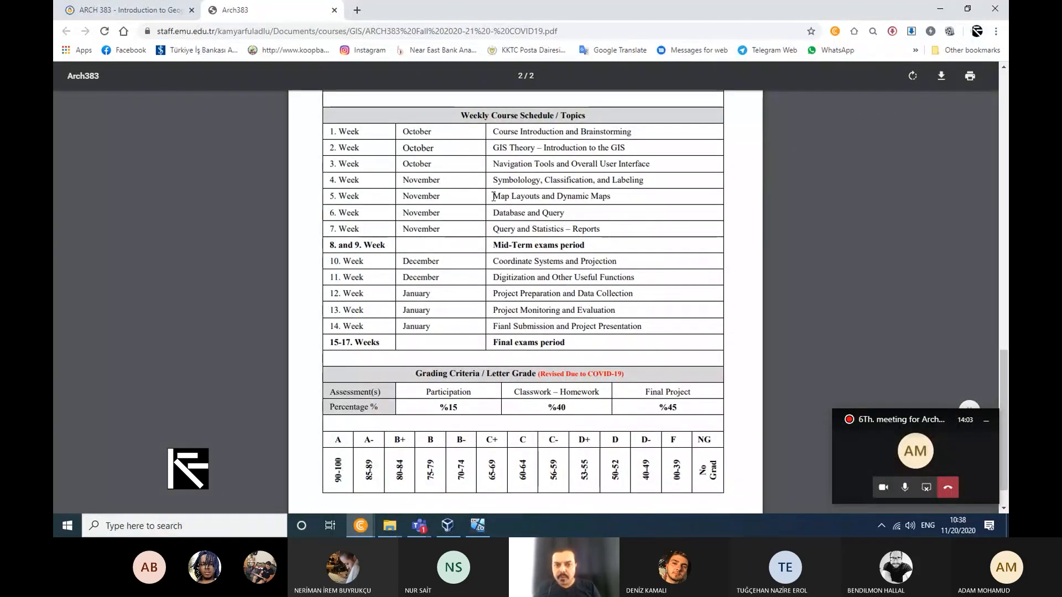
# Step: Highlight the week 5 topic Map Layouts and Dynamic Maps and the week 6 topic Database and Query in the schedule
pyautogui.moveTo(493, 196); pyautogui.dragTo(620, 203)
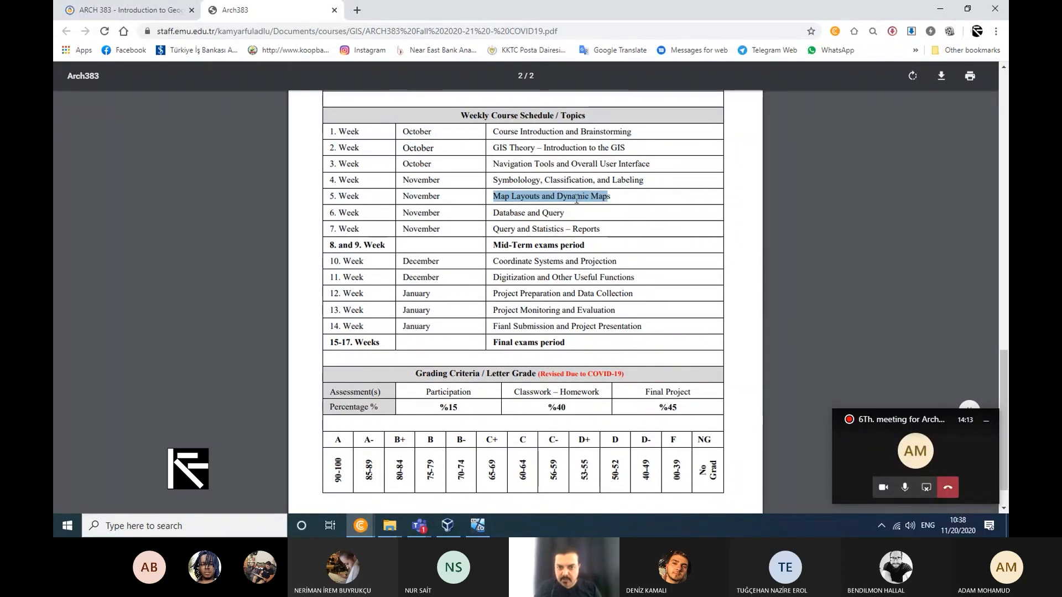
pyautogui.tripleClick(614, 198)
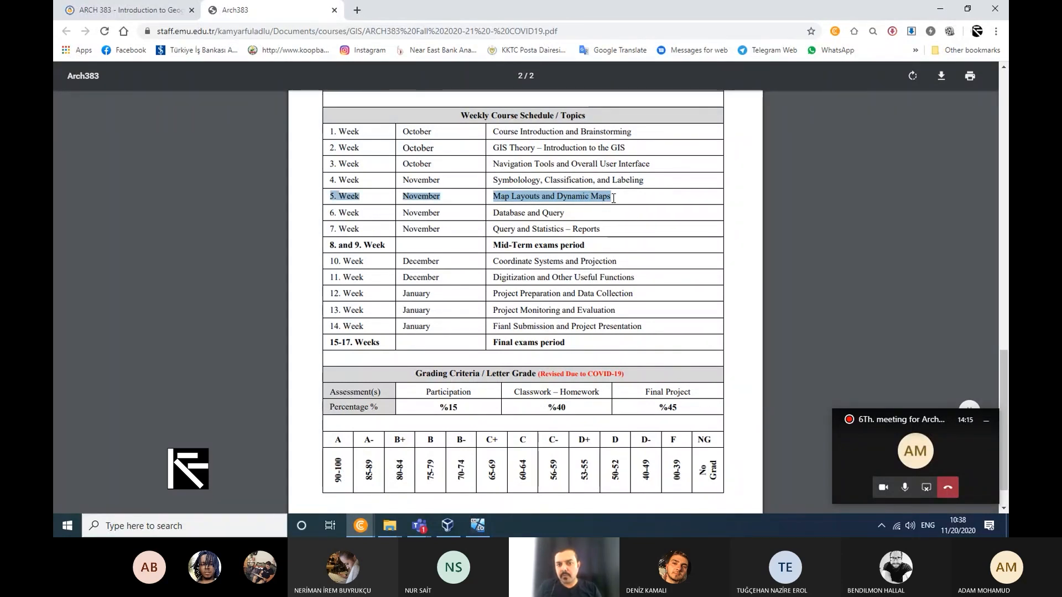
pyautogui.doubleClick(601, 198)
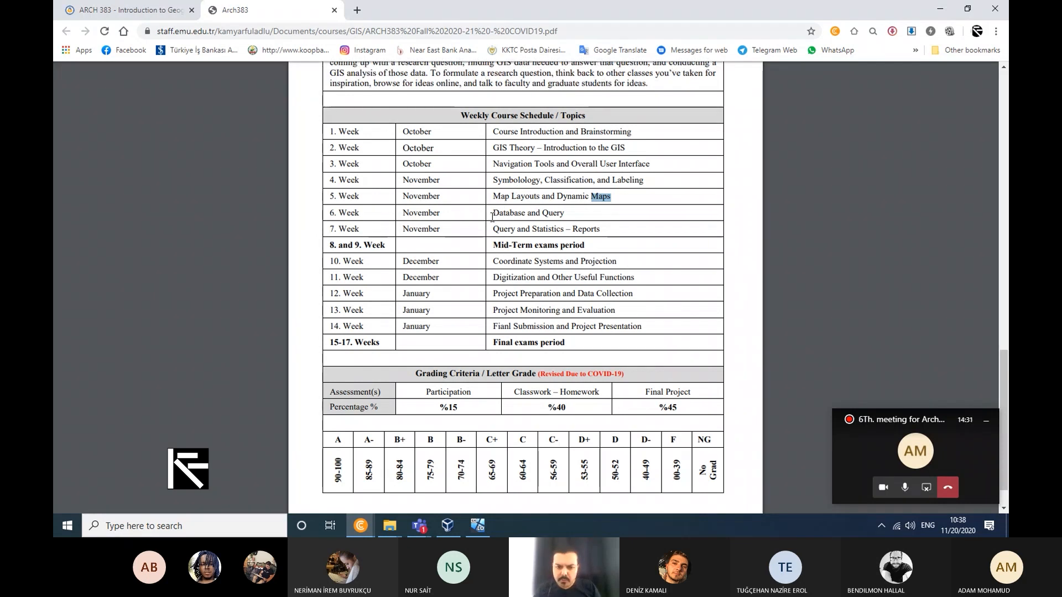
pyautogui.moveTo(492, 216); pyautogui.dragTo(552, 212)
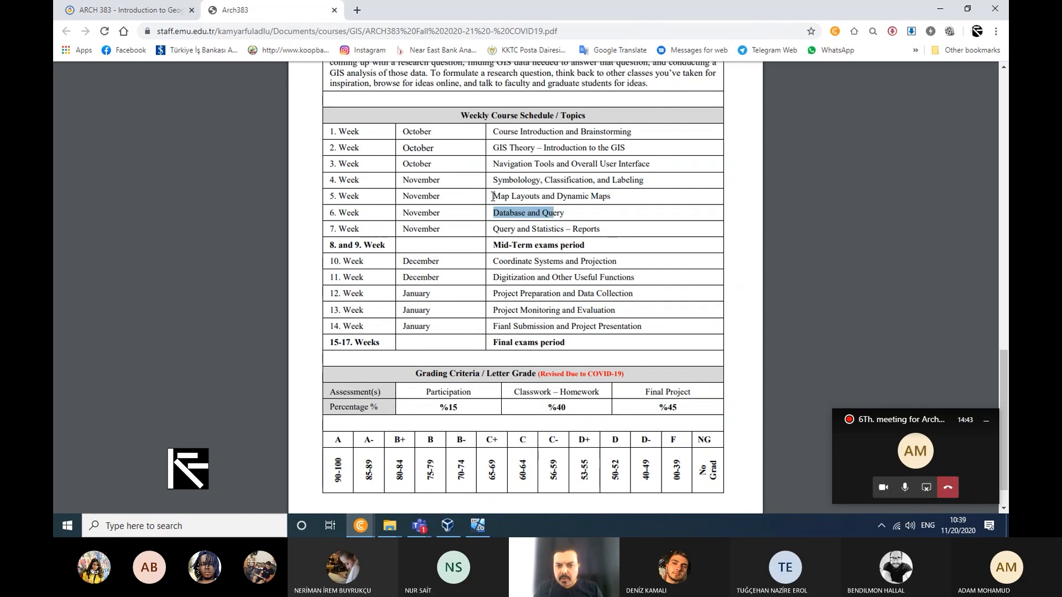
pyautogui.moveTo(493, 197); pyautogui.dragTo(621, 196)
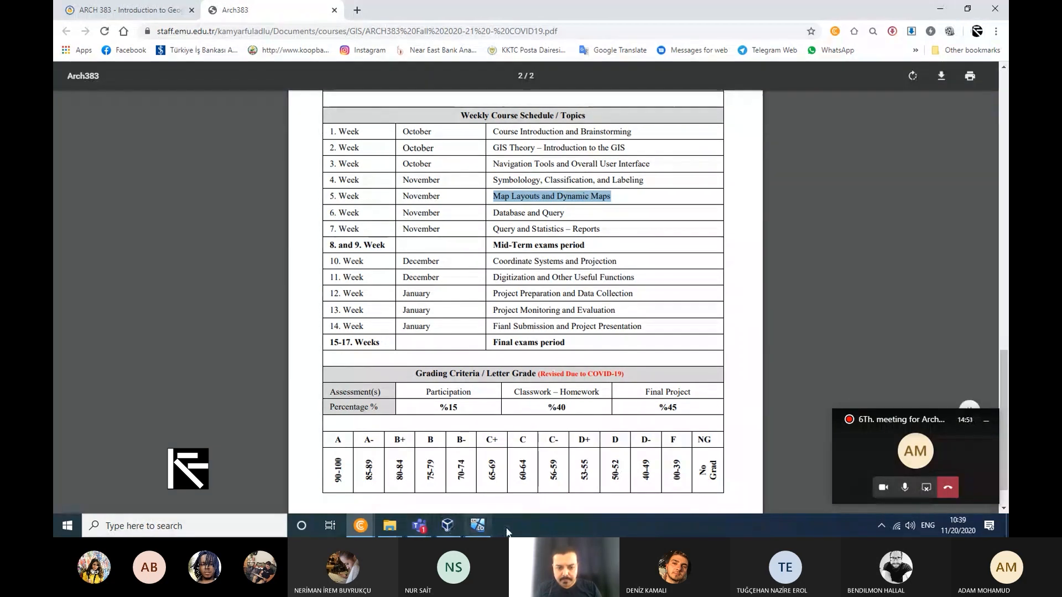
# Step: Switch to the Online Course virtual machine and load staff.emu.edu.tr in its Internet Explorer
pyautogui.click(452, 527)
pyautogui.click(453, 526)
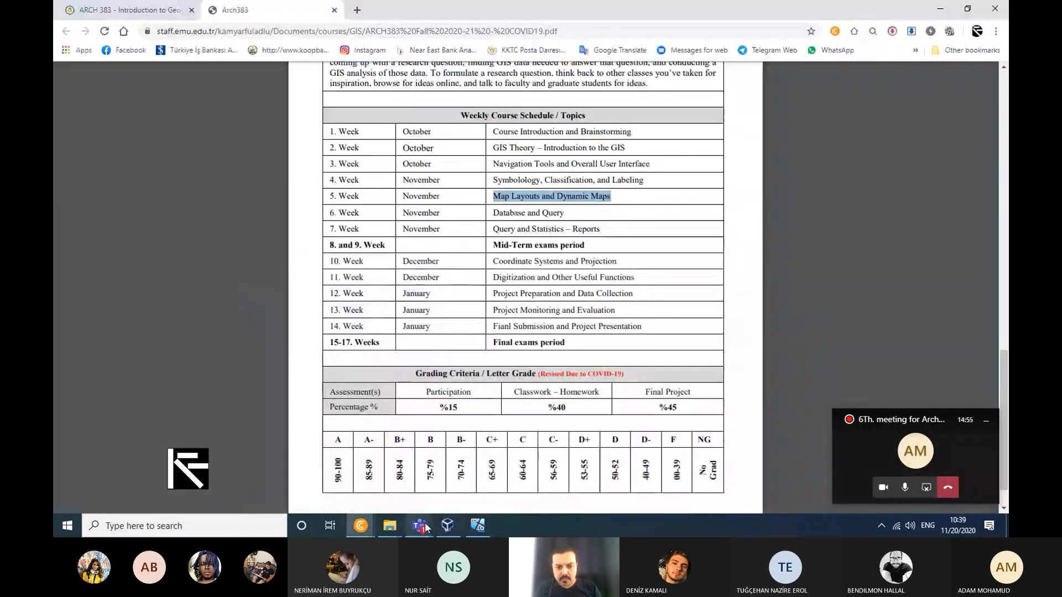
pyautogui.click(487, 526)
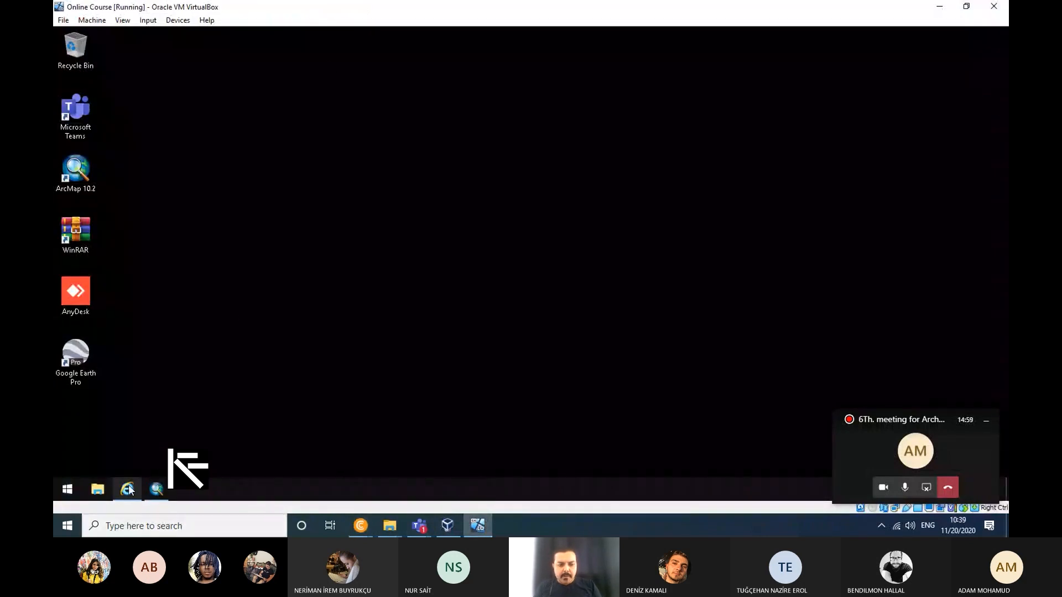
pyautogui.click(128, 489)
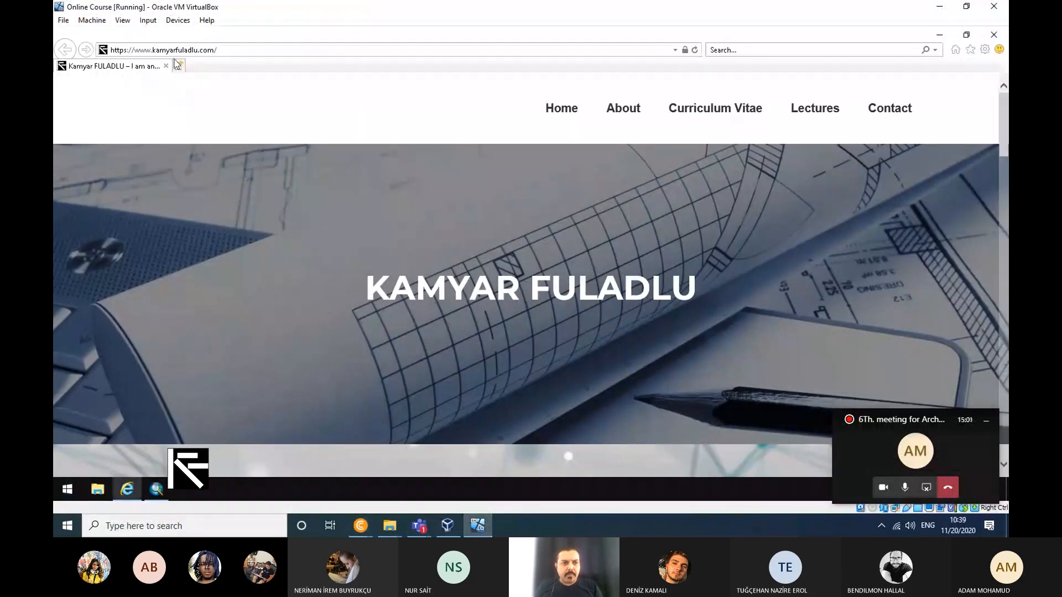
pyautogui.click(190, 50)
pyautogui.write('staff.emu.edu.tr/')
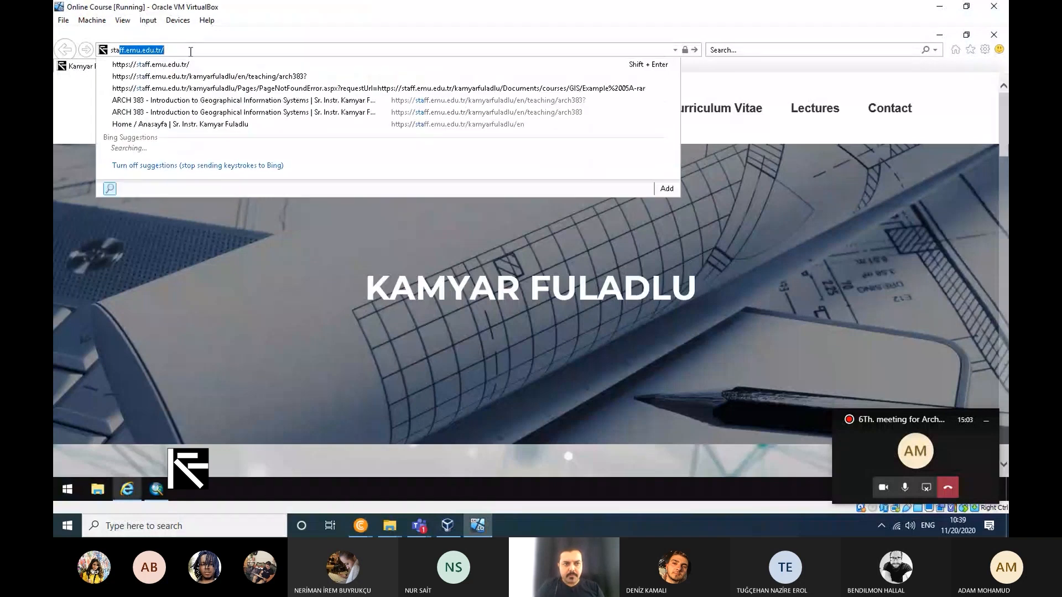
pyautogui.press('Return')
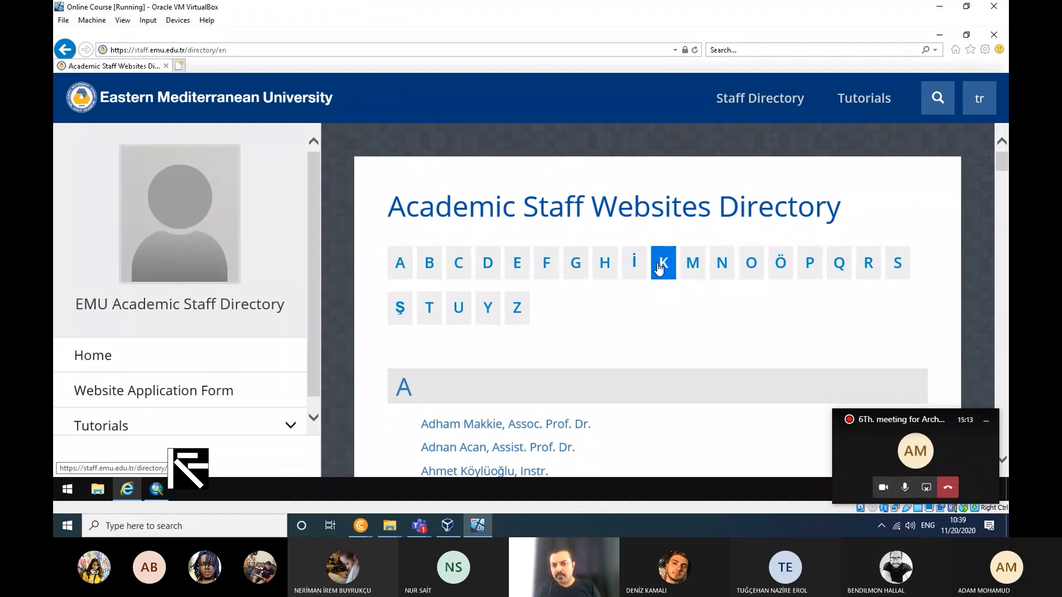
# Step: Open the instructor's site under K in the staff directory and go to its ARCH 383 course page
pyautogui.scroll(-2, 632, 271)
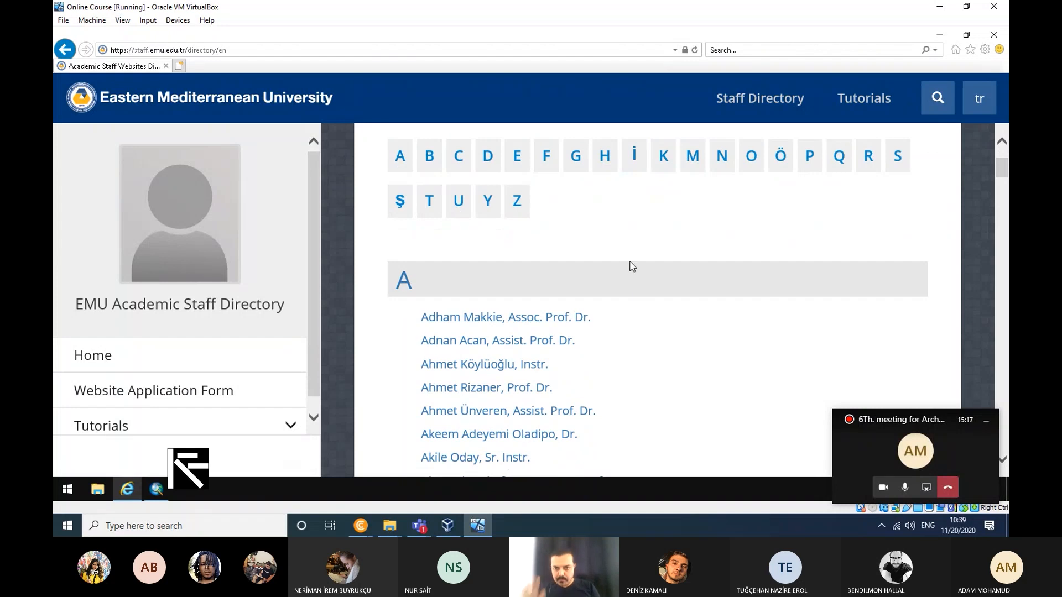
pyautogui.click(663, 155)
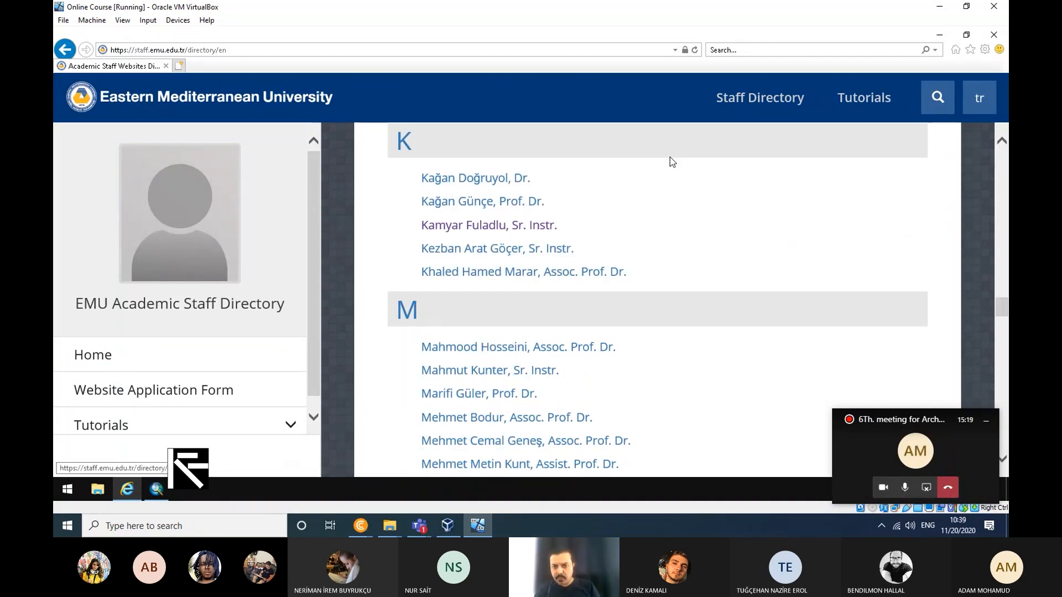
pyautogui.click(516, 232)
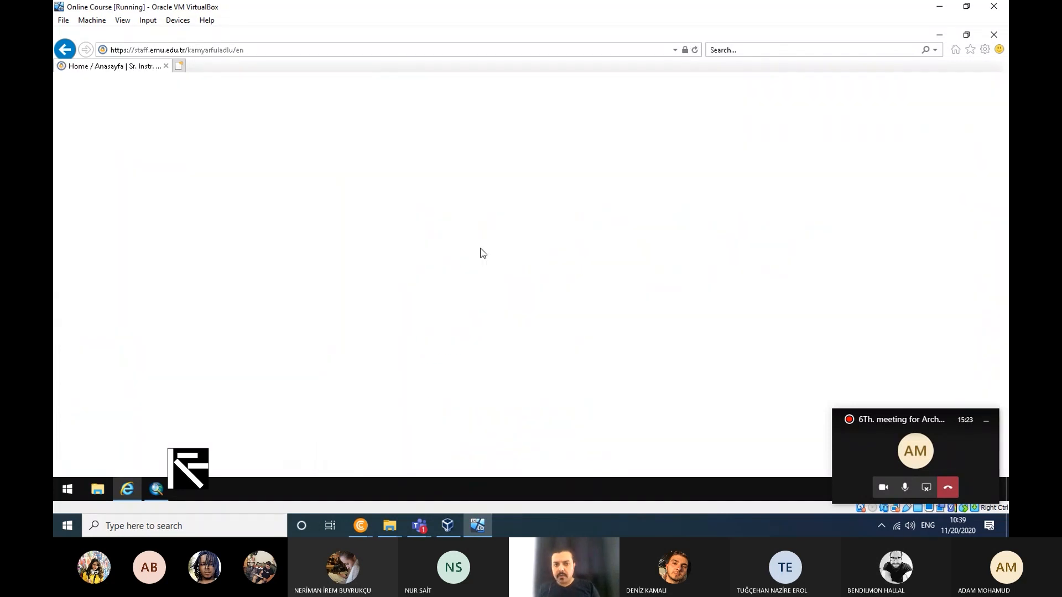
pyautogui.scroll(-2, 482, 253)
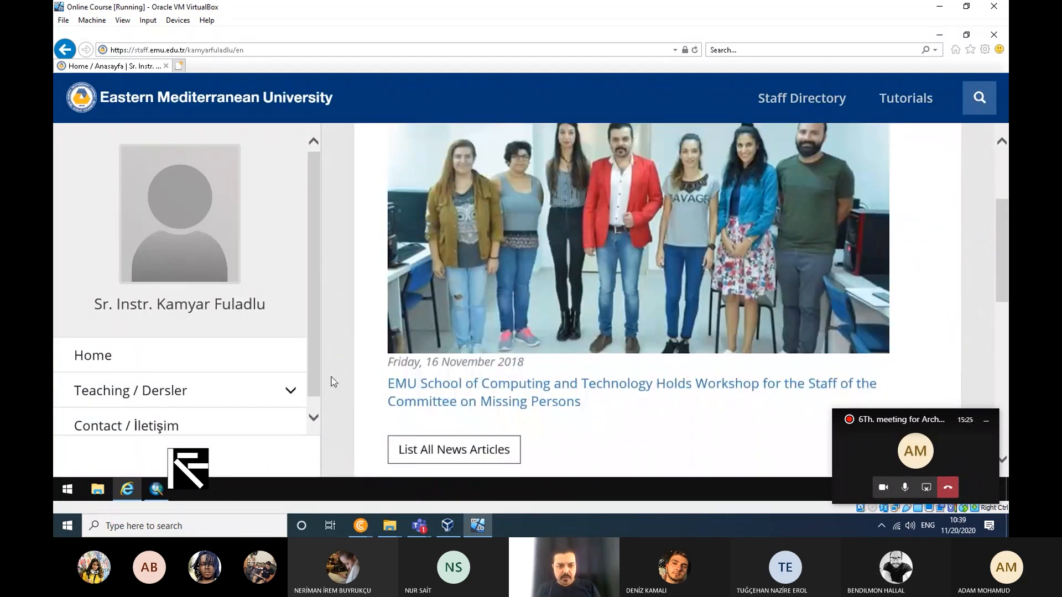
pyautogui.click(285, 389)
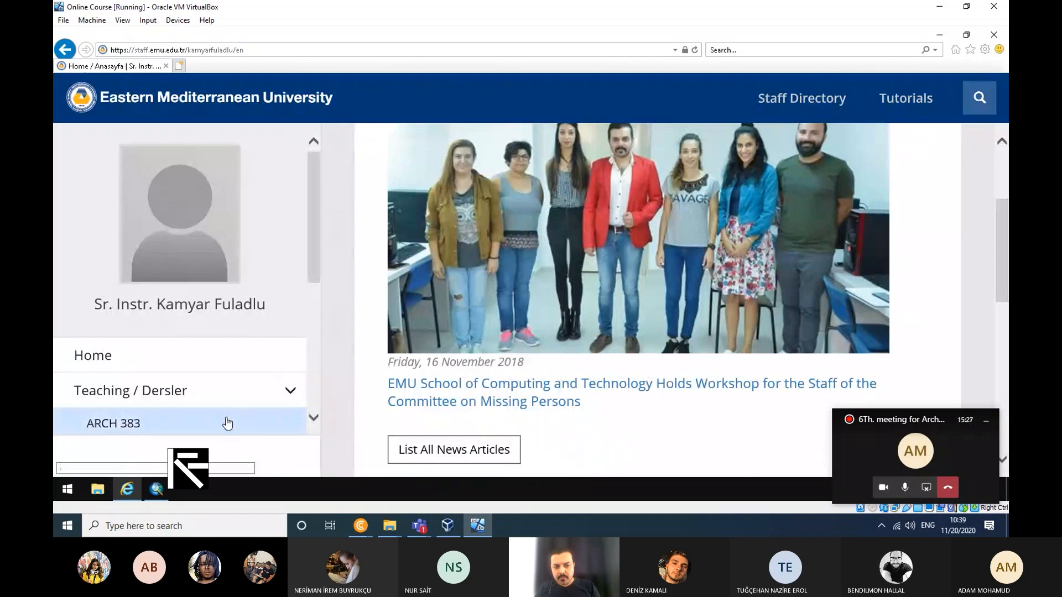
pyautogui.click(227, 424)
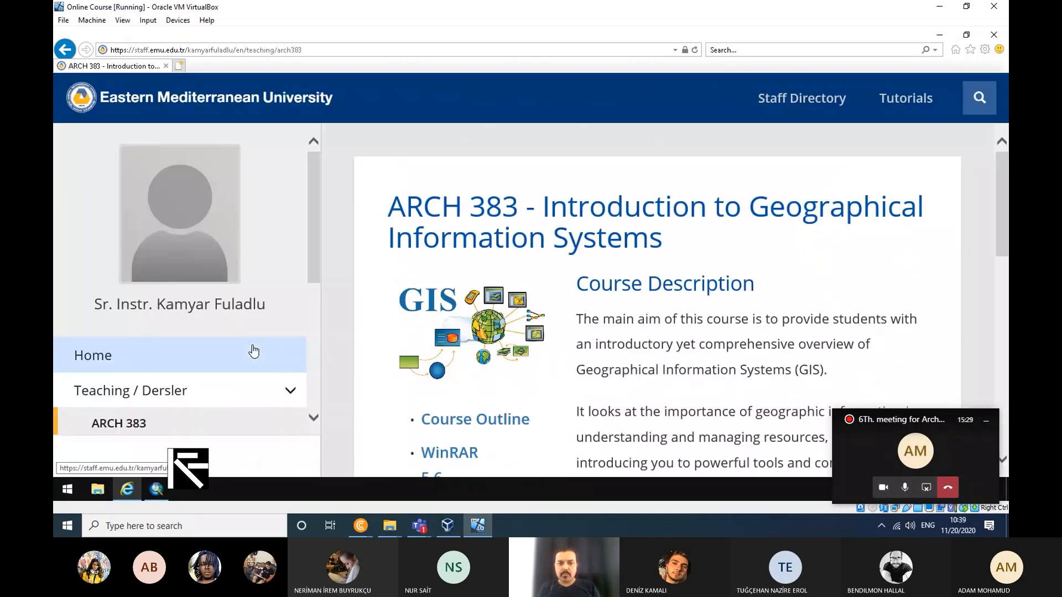
# Step: Download the Example 03 archive from the course page's file list and open its download folder
pyautogui.scroll(-5, 740, 212)
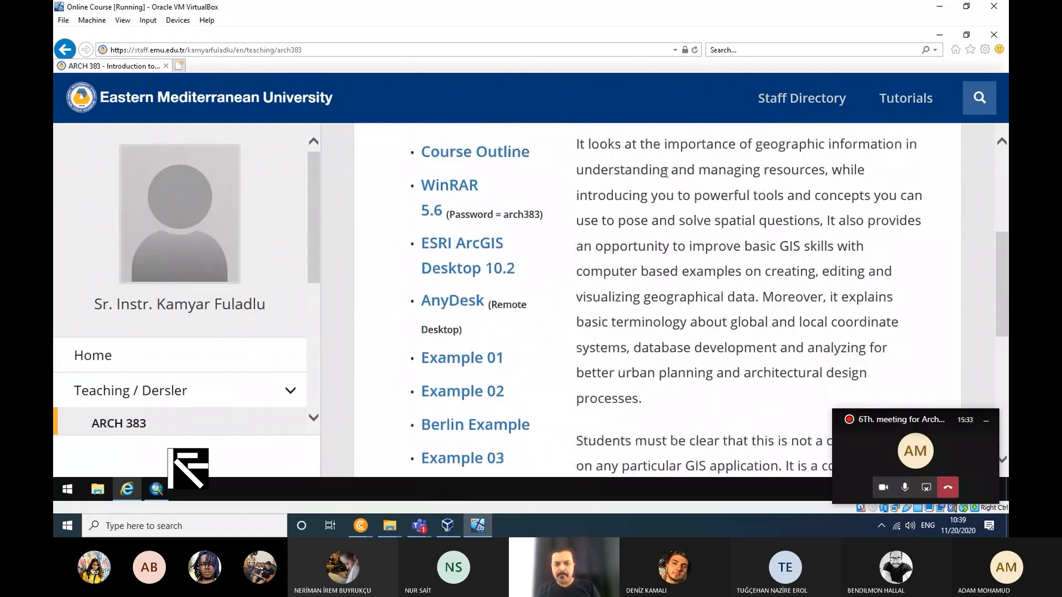
pyautogui.scroll(-2, 706, 156)
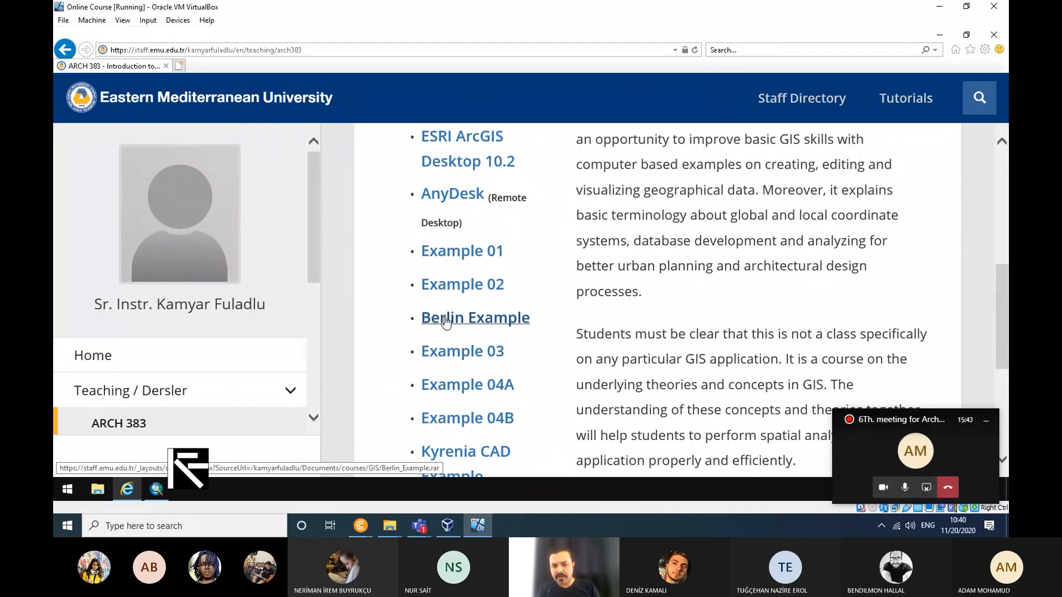
pyautogui.click(480, 356)
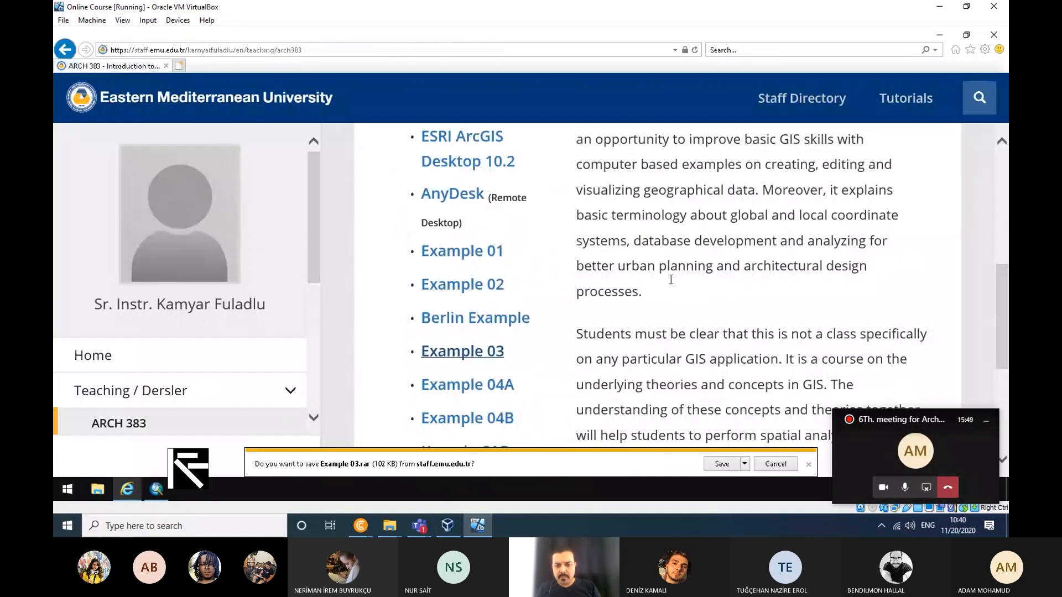
pyautogui.click(716, 470)
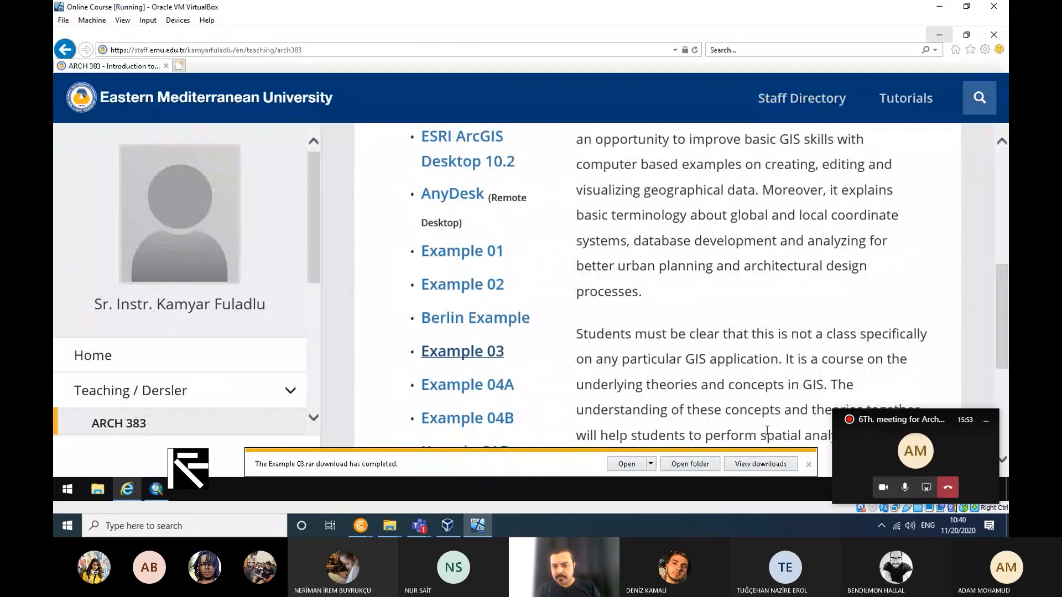
pyautogui.click(690, 464)
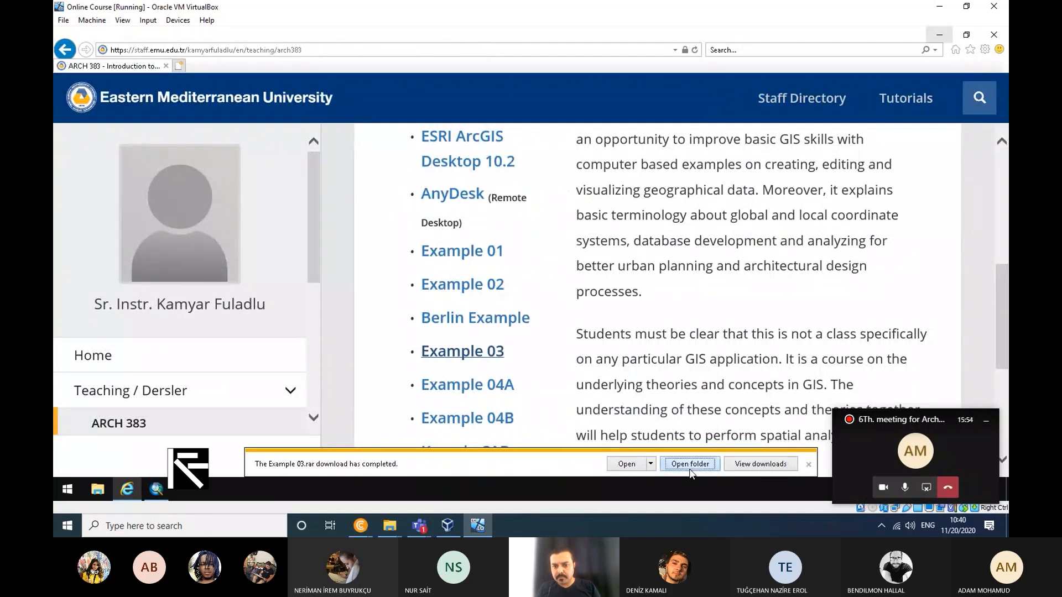
# Step: Minimize the browser, move the Example 03 archive from Downloads to the desktop, and close the folder window
pyautogui.click(940, 37)
pyautogui.click(939, 39)
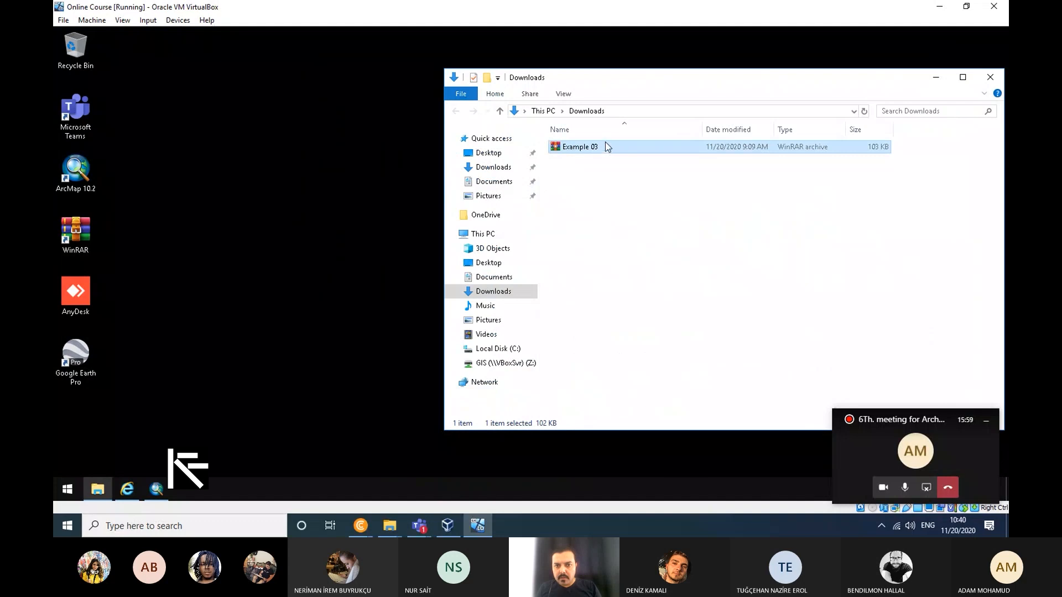
pyautogui.moveTo(599, 150); pyautogui.dragTo(626, 107)
pyautogui.click(990, 77)
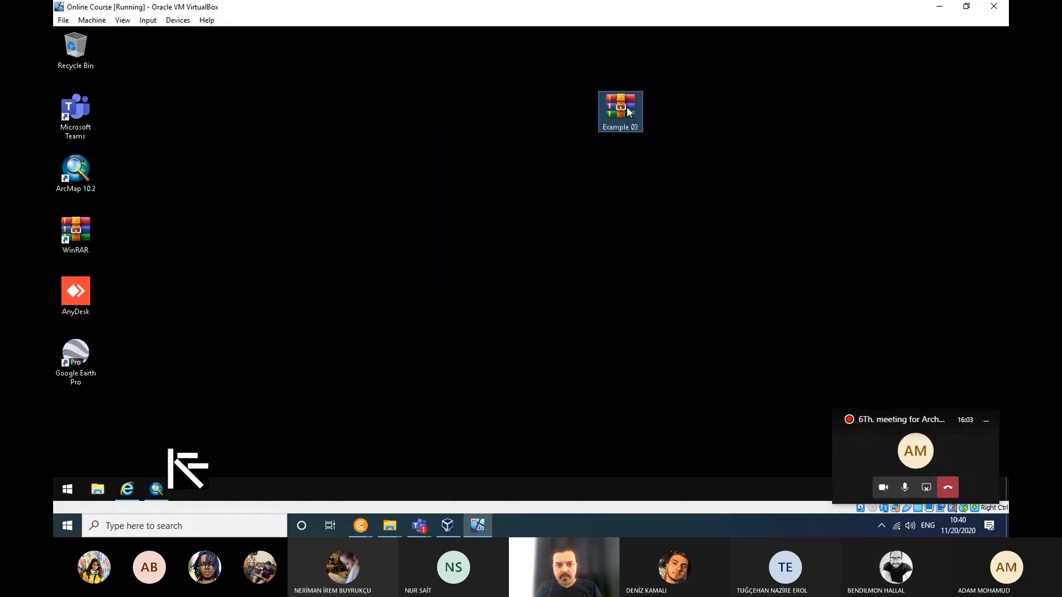
# Step: Open the Example 03 archive from the desktop in WinRAR, entering the archive password
pyautogui.rightClick(625, 107)
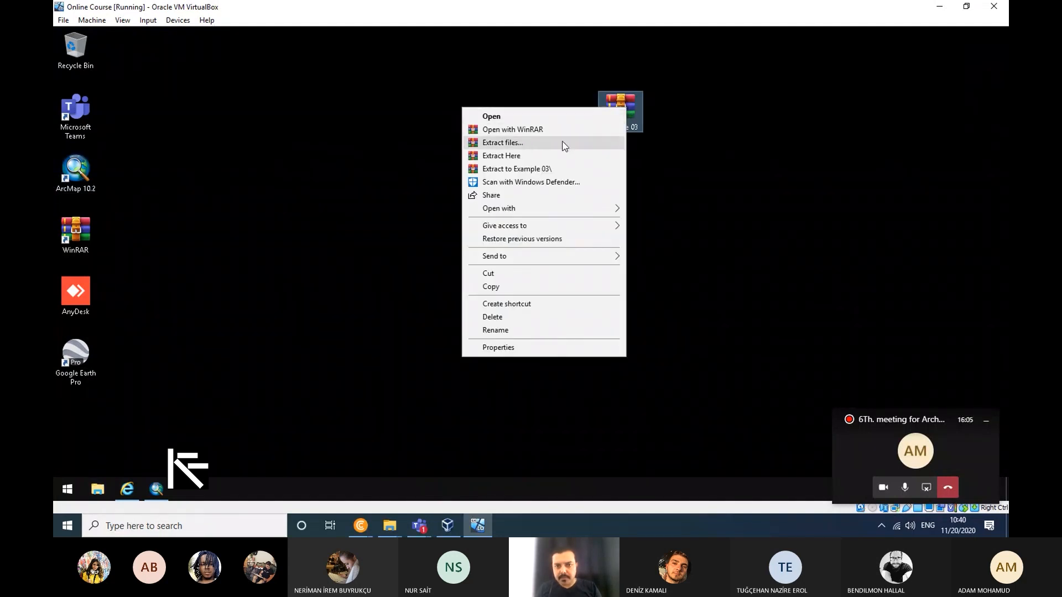
pyautogui.click(563, 143)
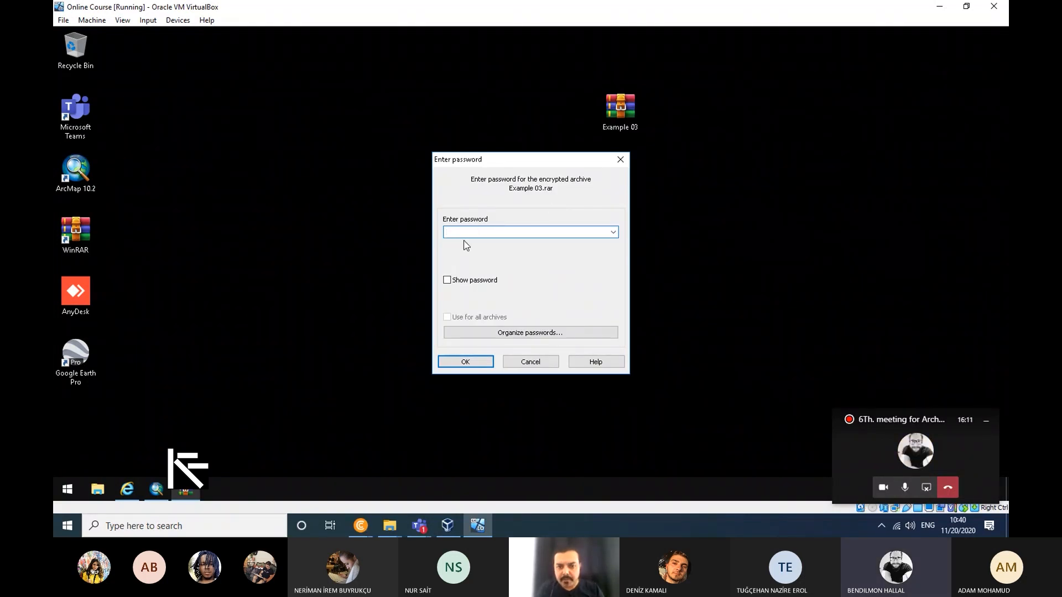
pyautogui.click(360, 526)
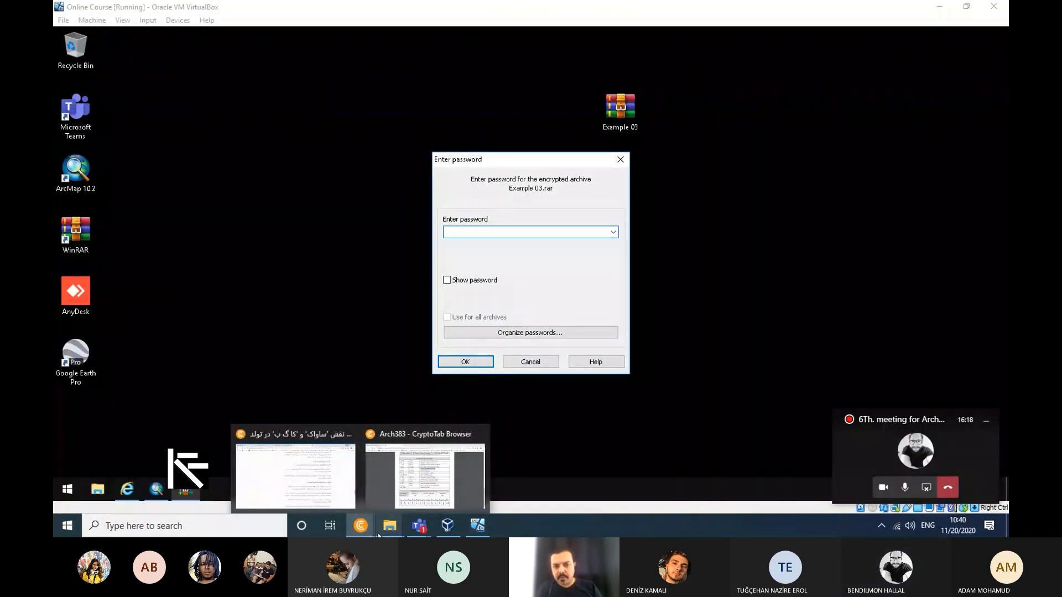
pyautogui.click(490, 231)
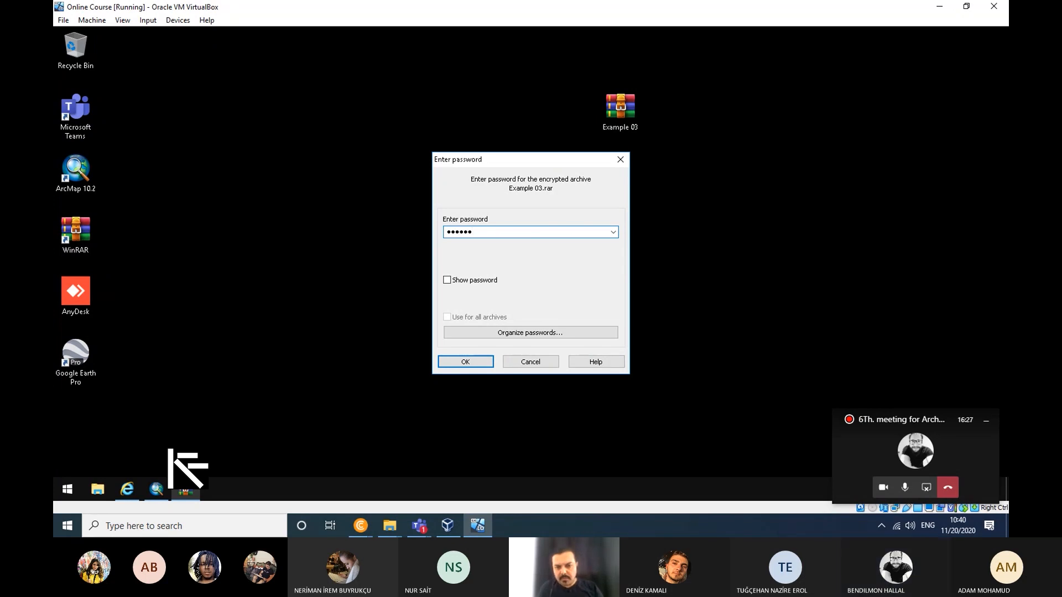
pyautogui.click(482, 364)
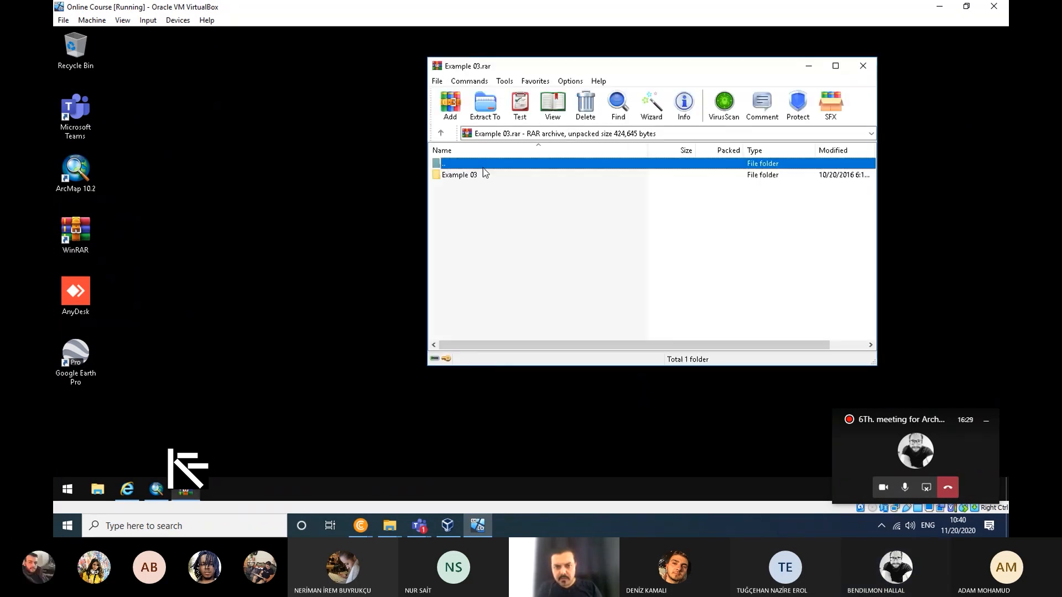
# Step: Examine the files inside the archive's Example 03 folder and return to the archive root
pyautogui.doubleClick(528, 176)
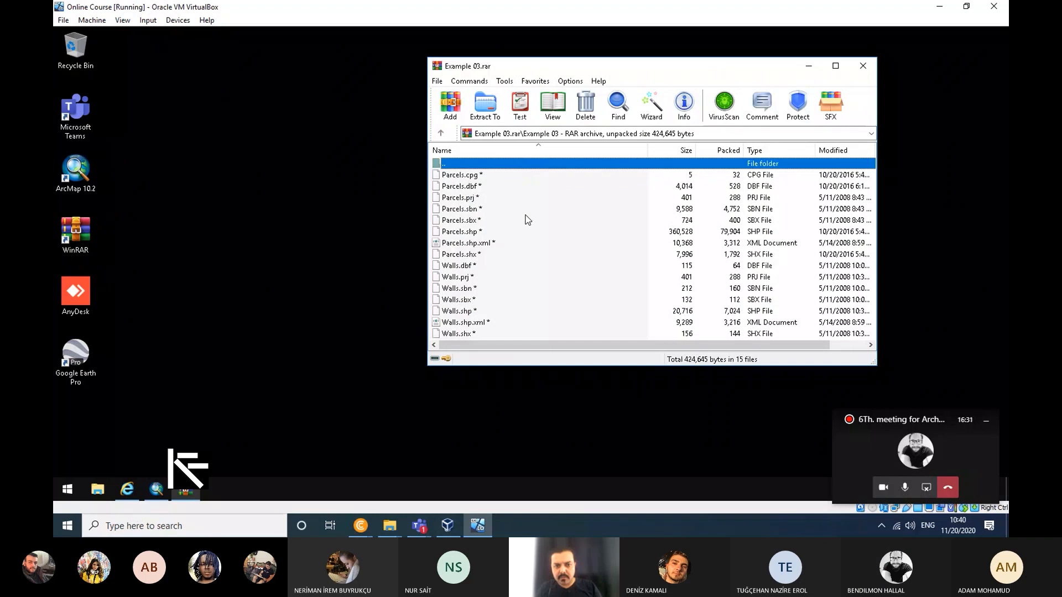
pyautogui.scroll(-2, 526, 218)
pyautogui.scroll(2, 526, 223)
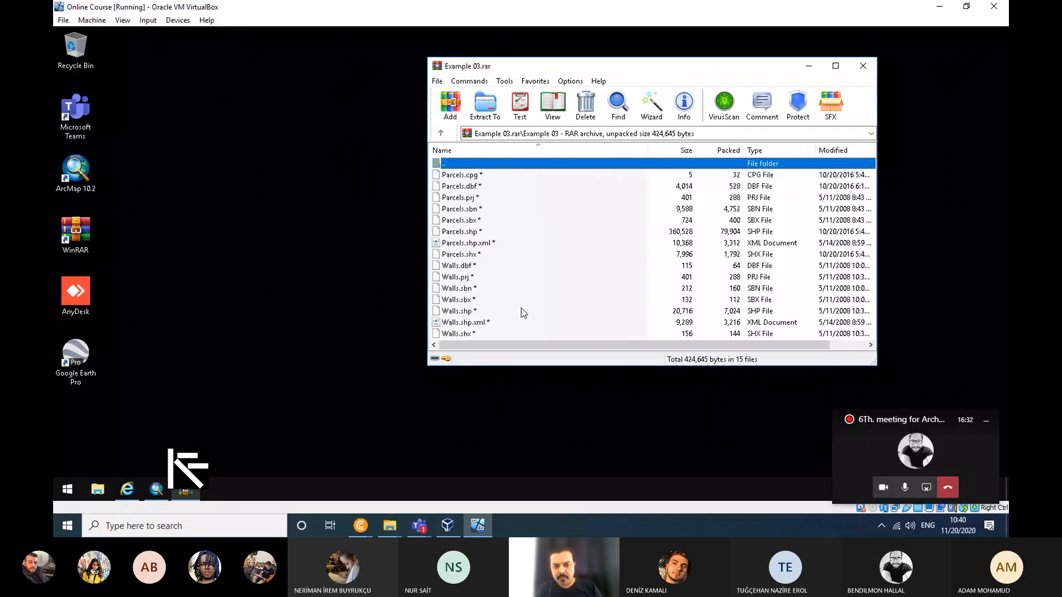
pyautogui.doubleClick(452, 165)
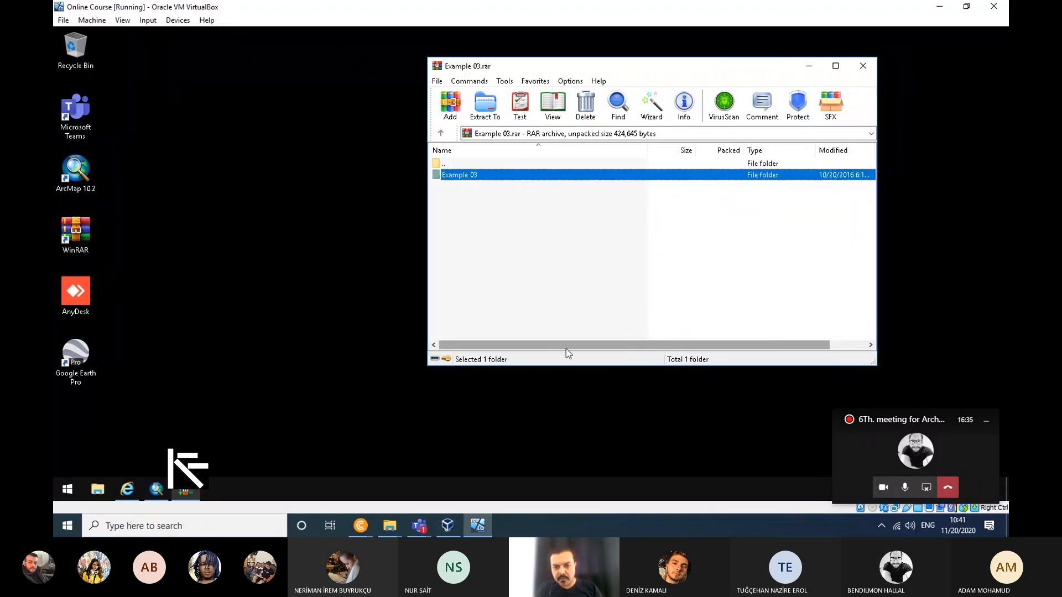
# Step: Move the WinRAR window aside and extract the Example 03 folder from the archive onto the desktop
pyautogui.moveTo(566, 347)
pyautogui.mouseDown()
pyautogui.moveTo(658, 354)
pyautogui.moveTo(570, 351)
pyautogui.mouseUp()
pyautogui.moveTo(603, 69); pyautogui.dragTo(733, 73)
pyautogui.moveTo(620, 187); pyautogui.dragTo(348, 179)
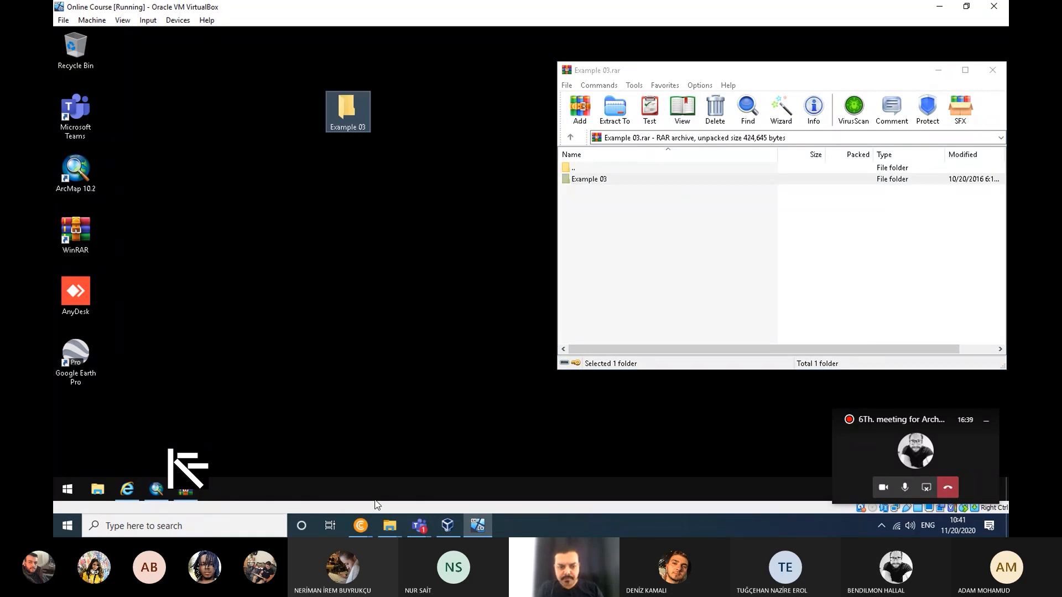
# Step: Reload the ARCH 383 course page with a "?" appended to its address and minimize the browser
pyautogui.click(128, 489)
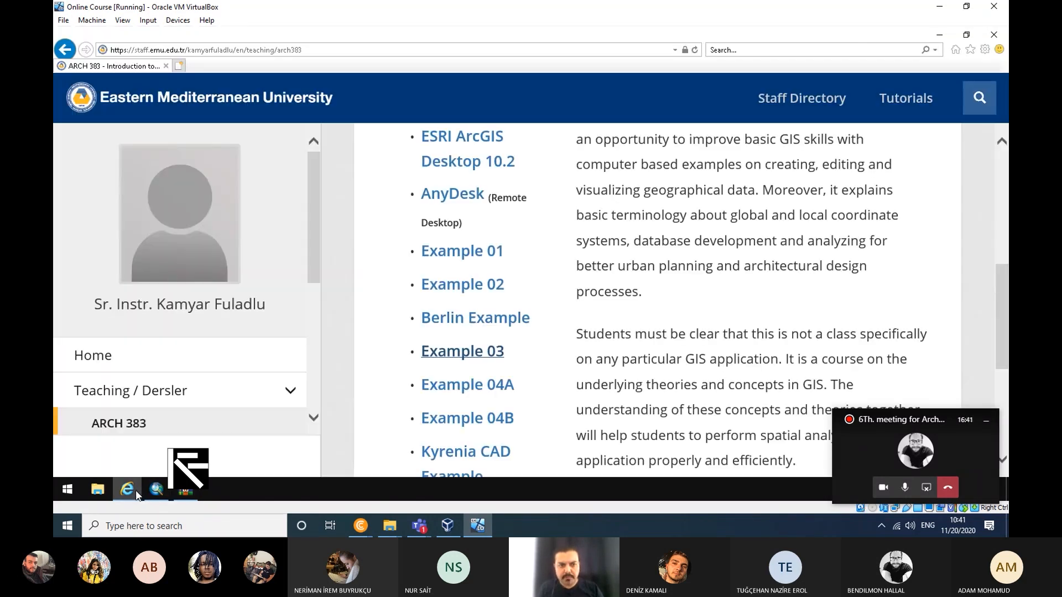
pyautogui.click(341, 48)
pyautogui.click(342, 47)
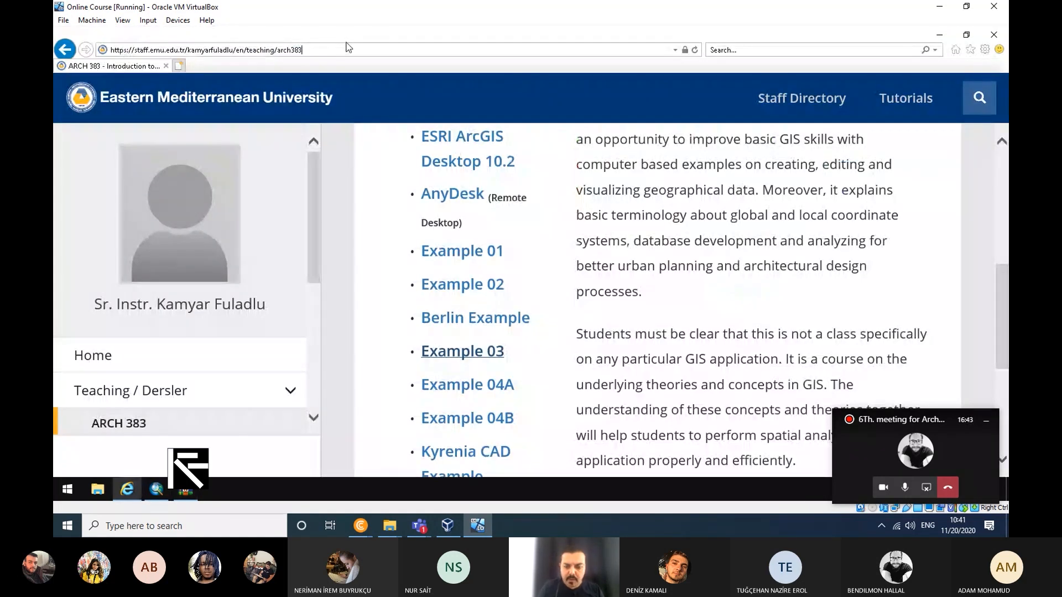
pyautogui.write('?')
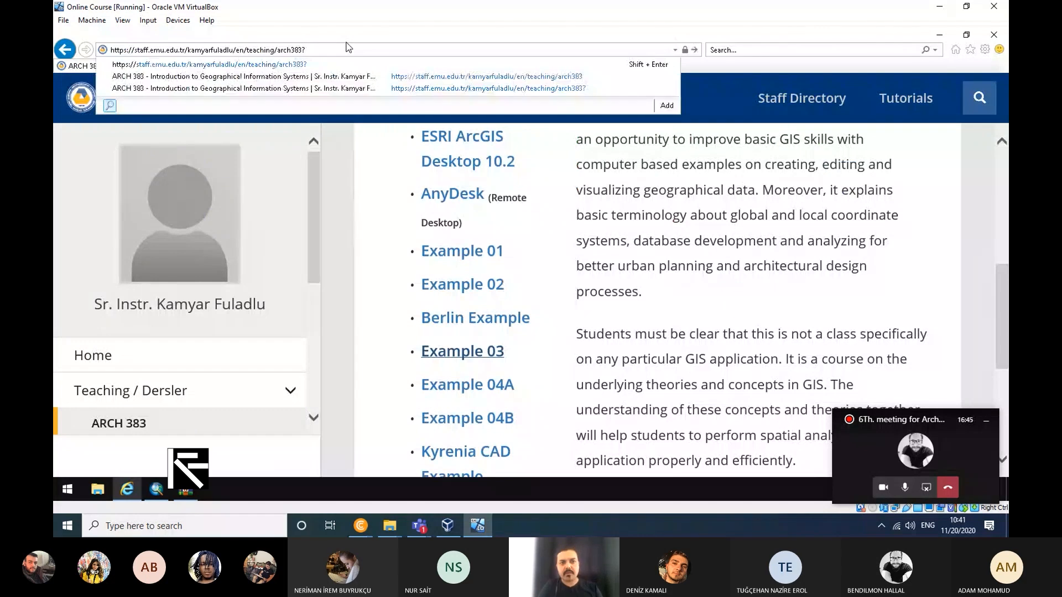
pyautogui.press('Return')
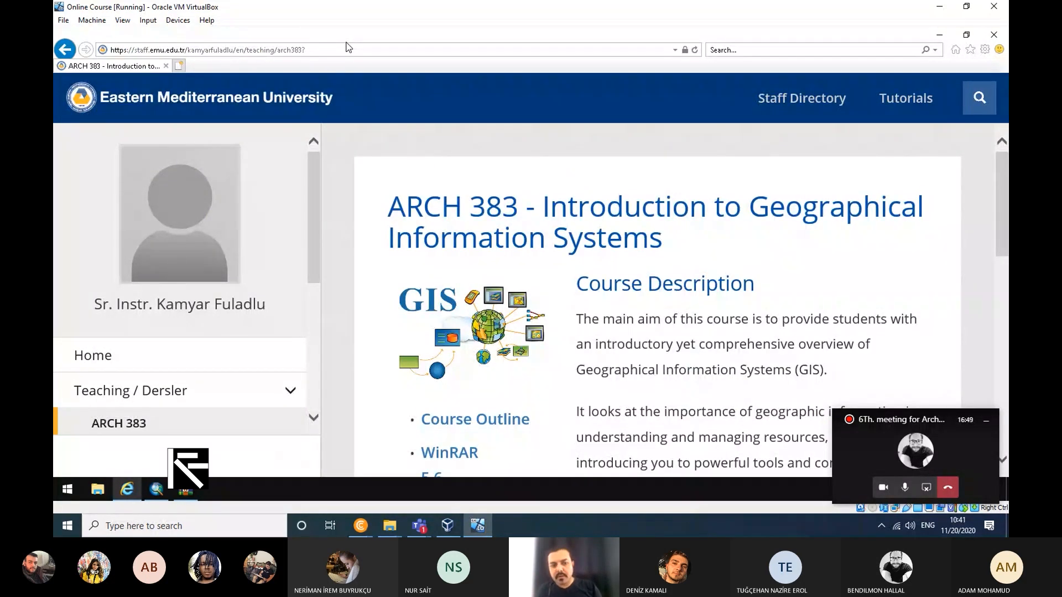
pyautogui.click(939, 35)
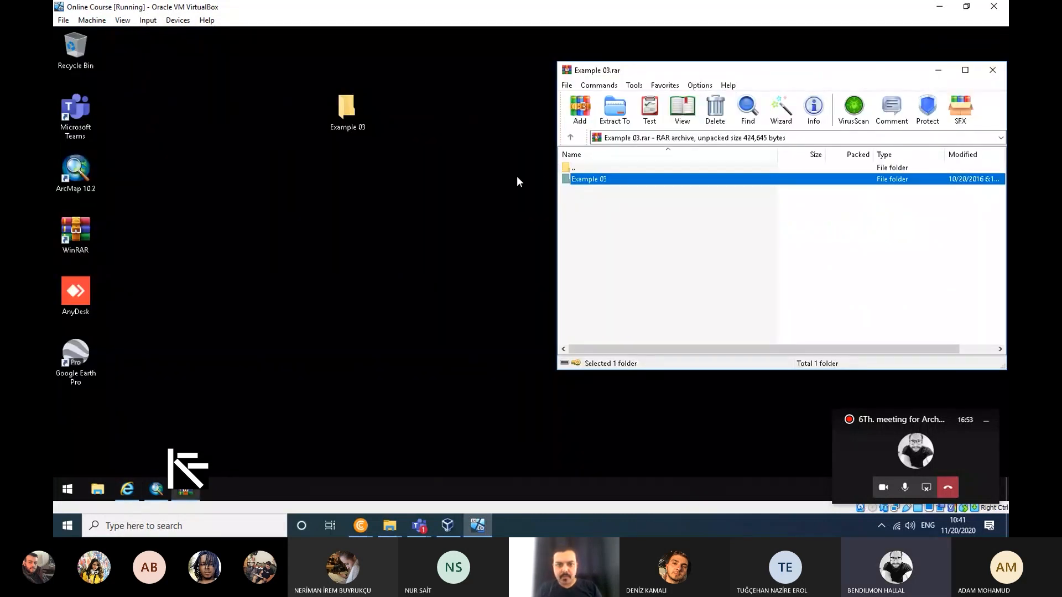
# Step: Examine the Walls and Parcels files in the extracted Example 03 desktop folder, and close the folder and WinRAR windows
pyautogui.moveTo(330, 95); pyautogui.dragTo(467, 95)
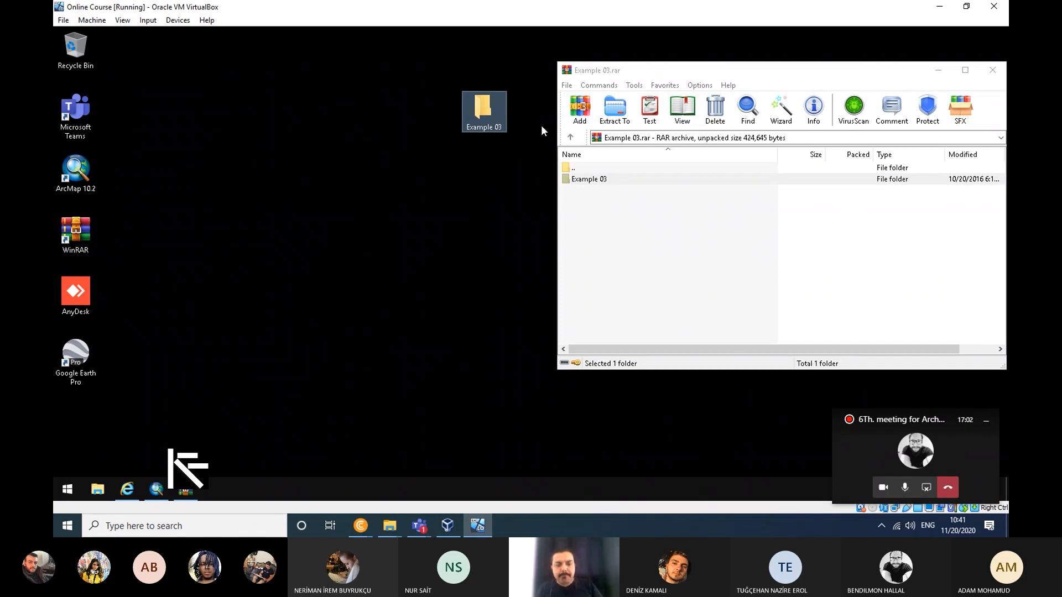
pyautogui.doubleClick(494, 115)
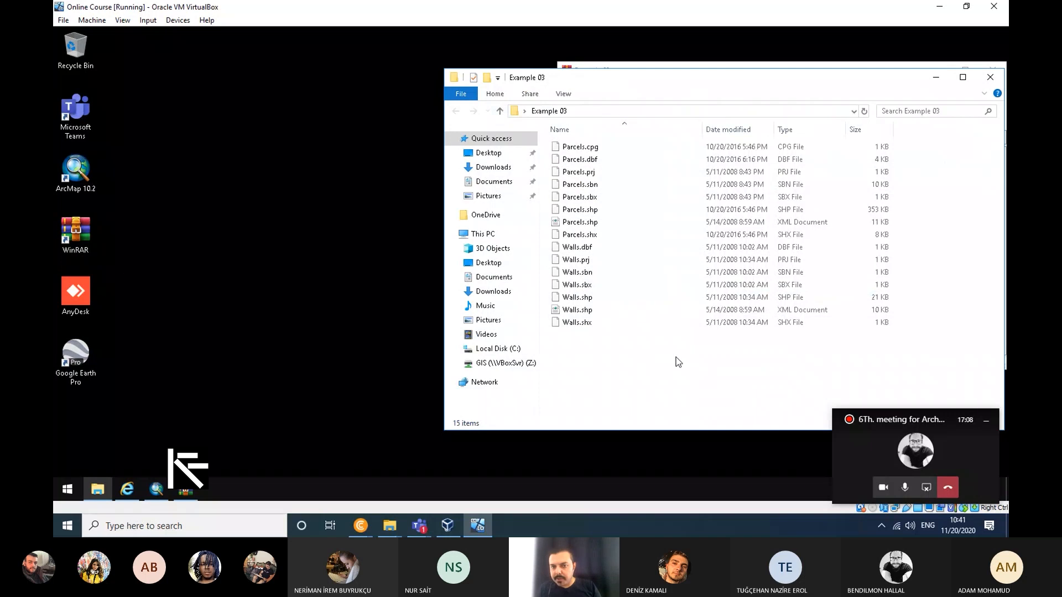
pyautogui.moveTo(692, 350); pyautogui.dragTo(589, 244)
pyautogui.moveTo(589, 244); pyautogui.dragTo(589, 244)
pyautogui.moveTo(663, 356); pyautogui.dragTo(590, 245)
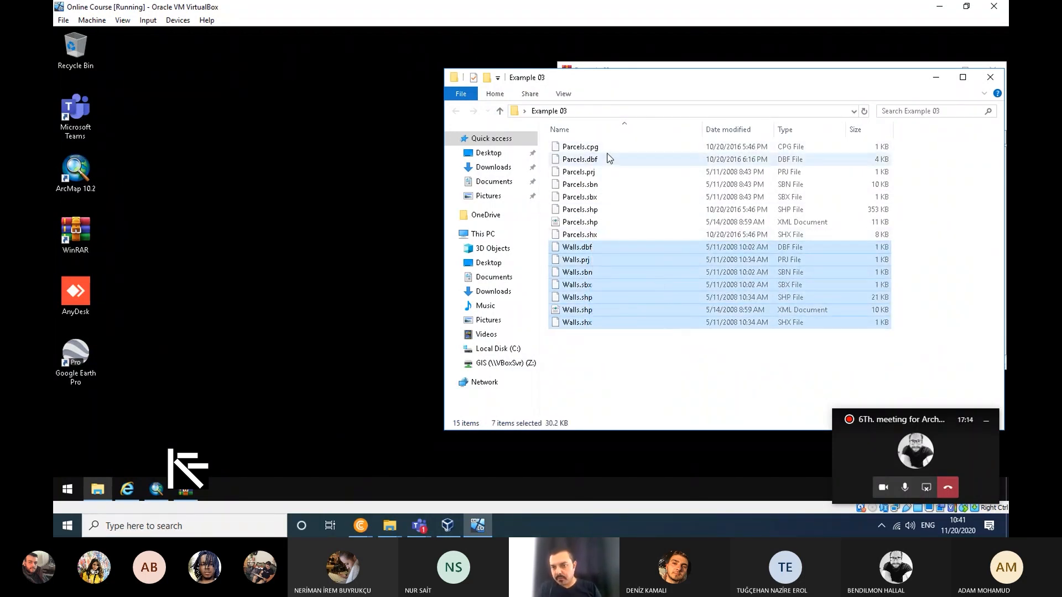
pyautogui.moveTo(903, 87); pyautogui.dragTo(786, 100)
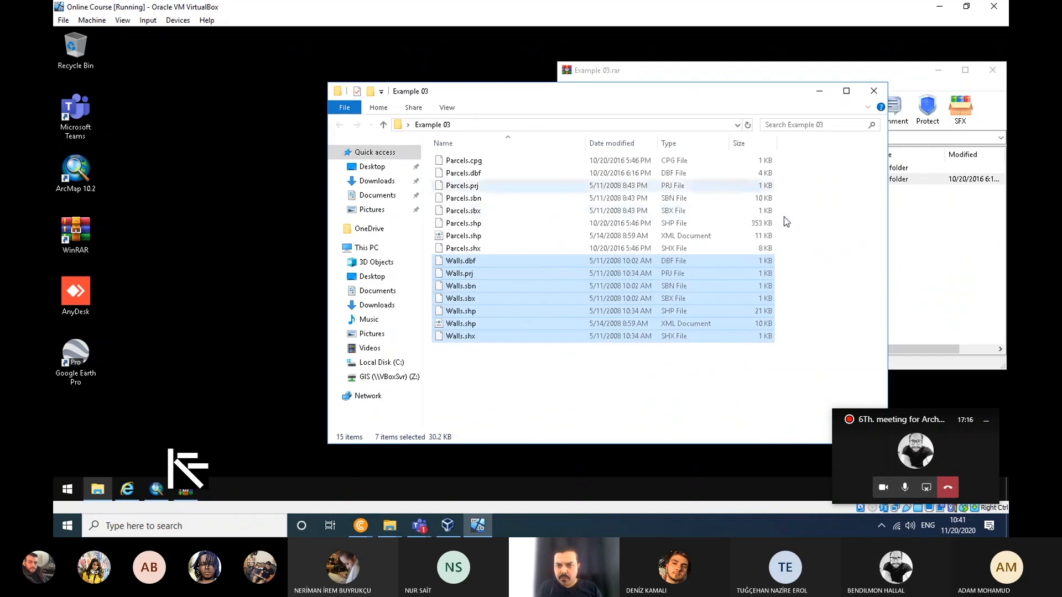
pyautogui.click(874, 93)
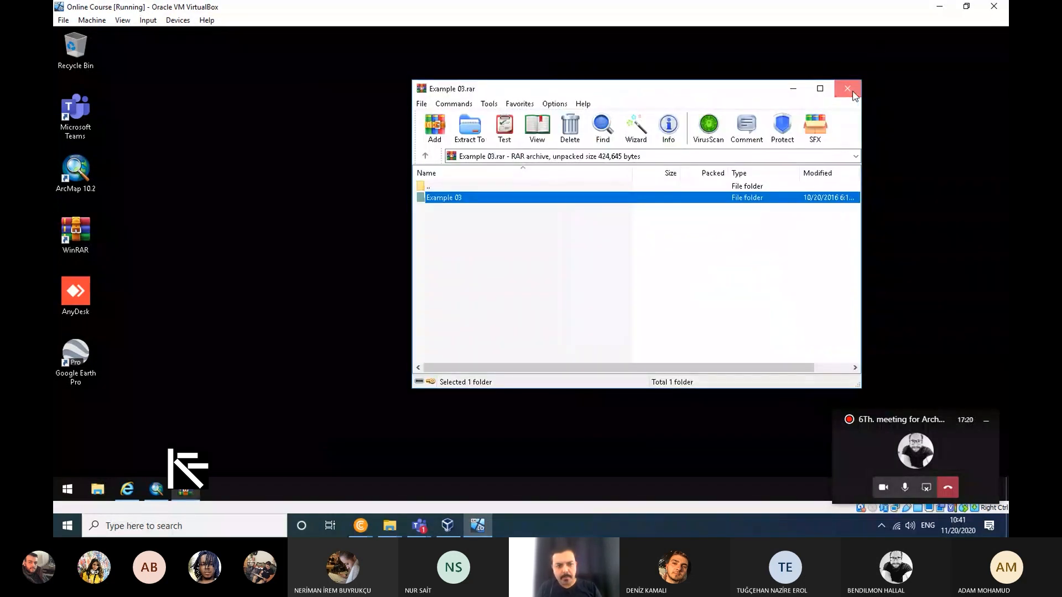
pyautogui.click(849, 89)
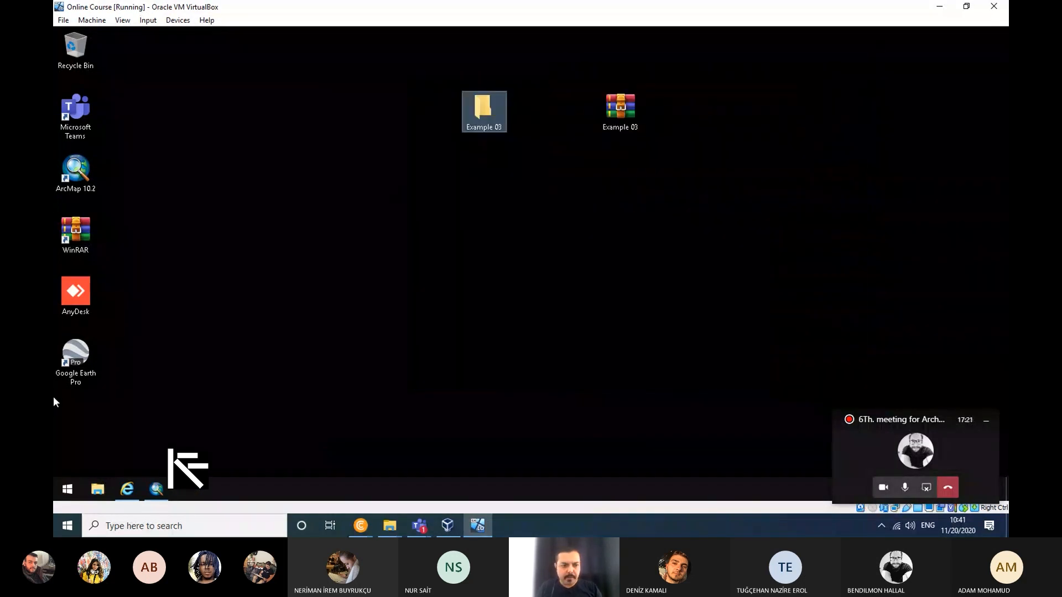
# Step: Switch to ArcMap and open the Add Data dialog, checking its existing folder connections and moving the dialog aside
pyautogui.click(160, 486)
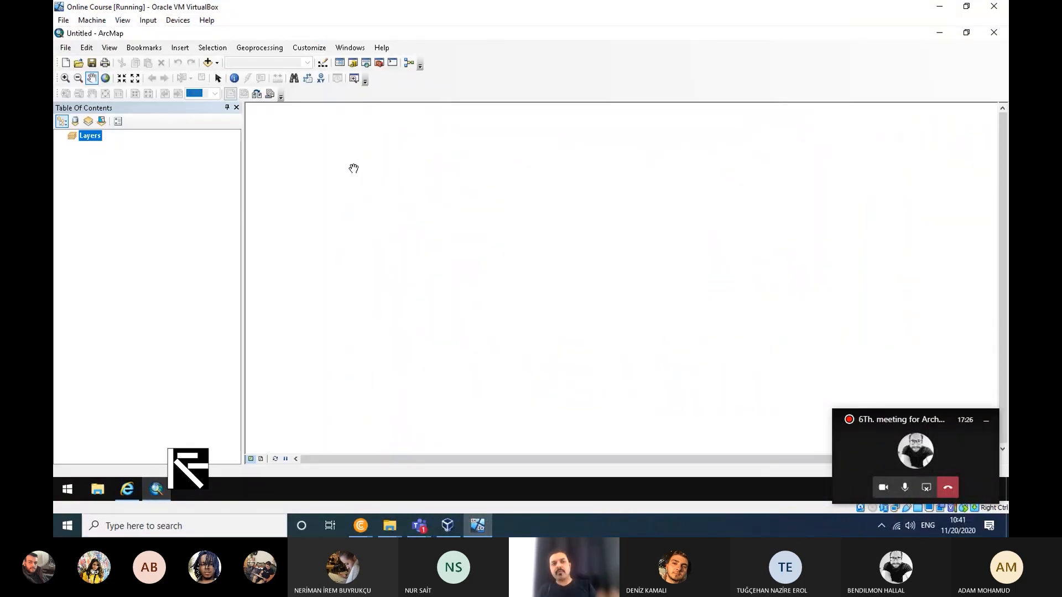
pyautogui.click(218, 63)
pyautogui.click(277, 76)
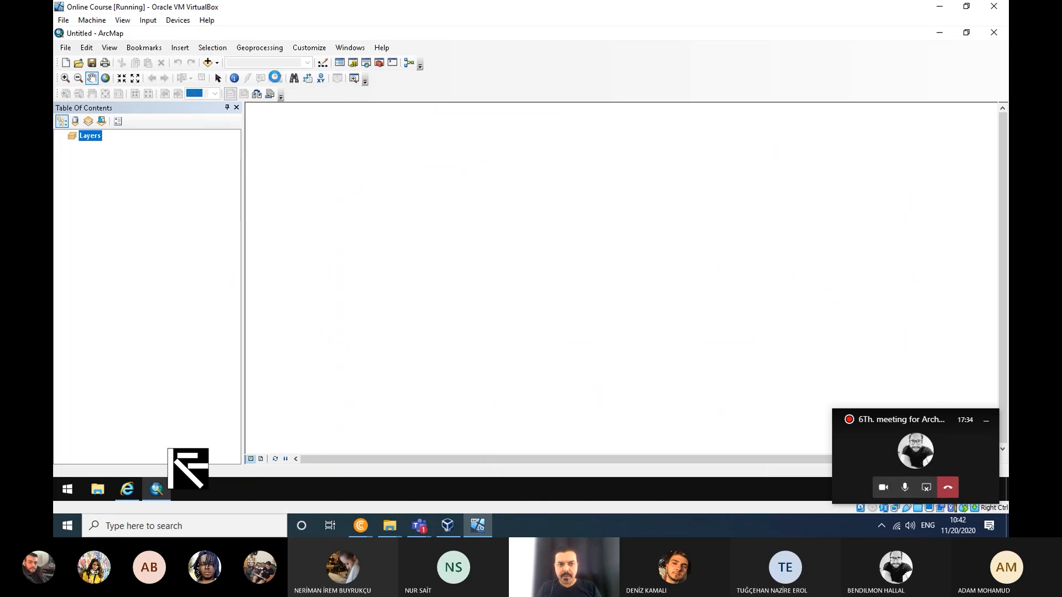
pyautogui.click(489, 177)
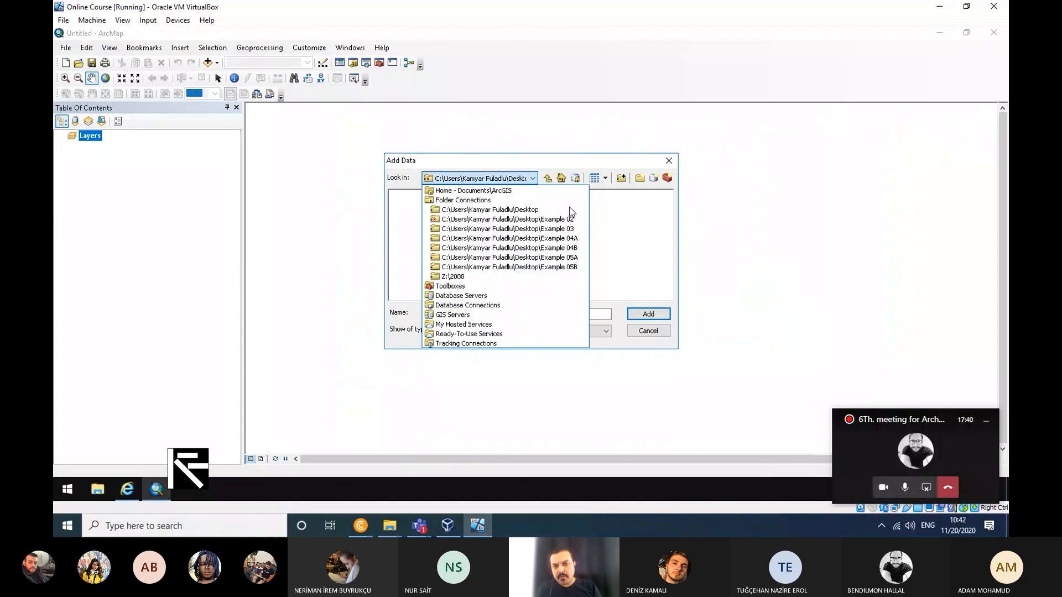
pyautogui.click(587, 168)
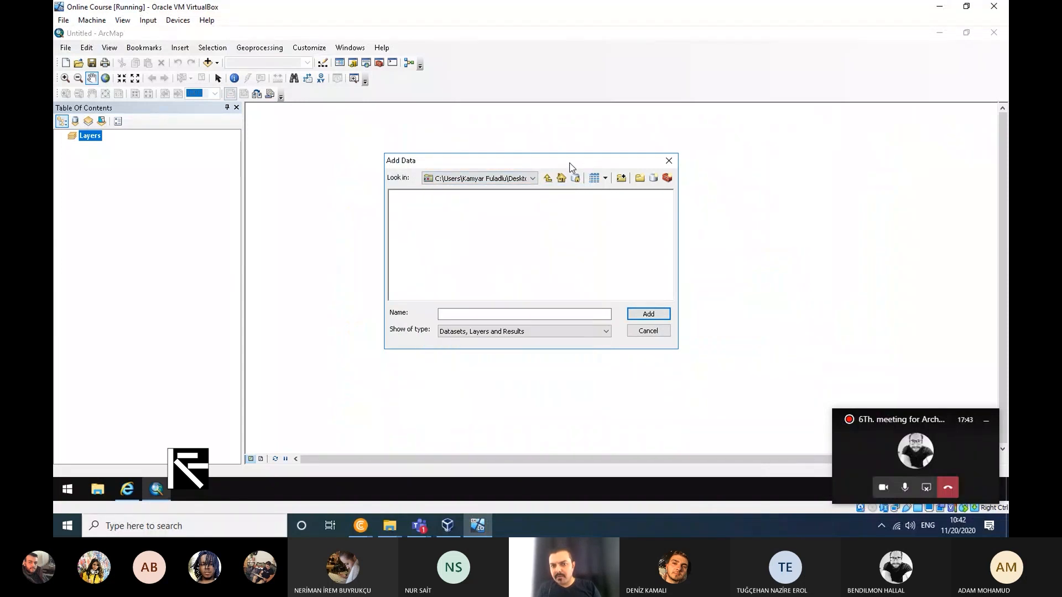
pyautogui.moveTo(569, 162); pyautogui.dragTo(529, 126)
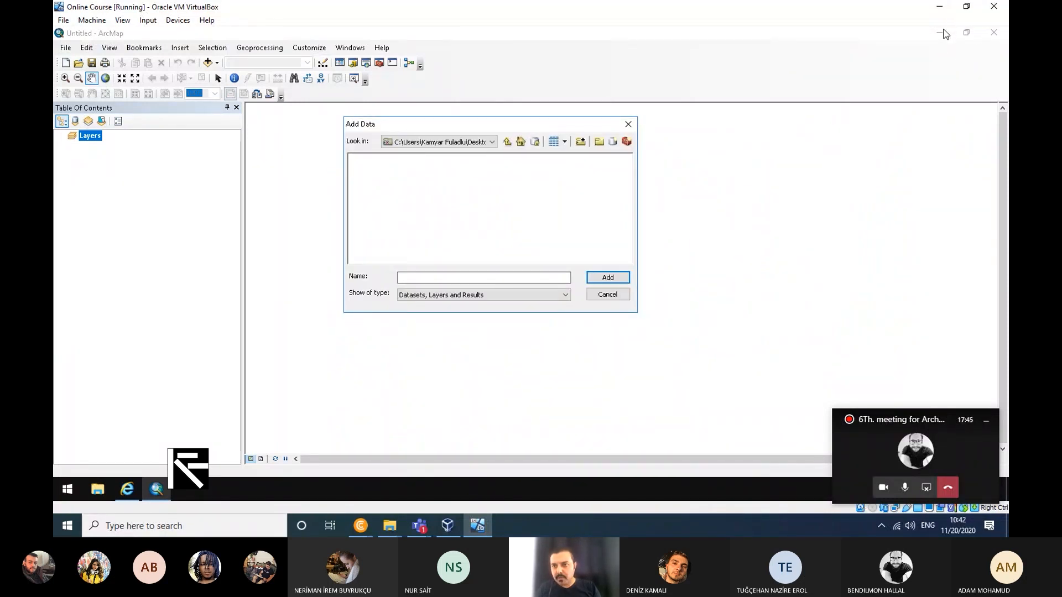
pyautogui.moveTo(390, 526)
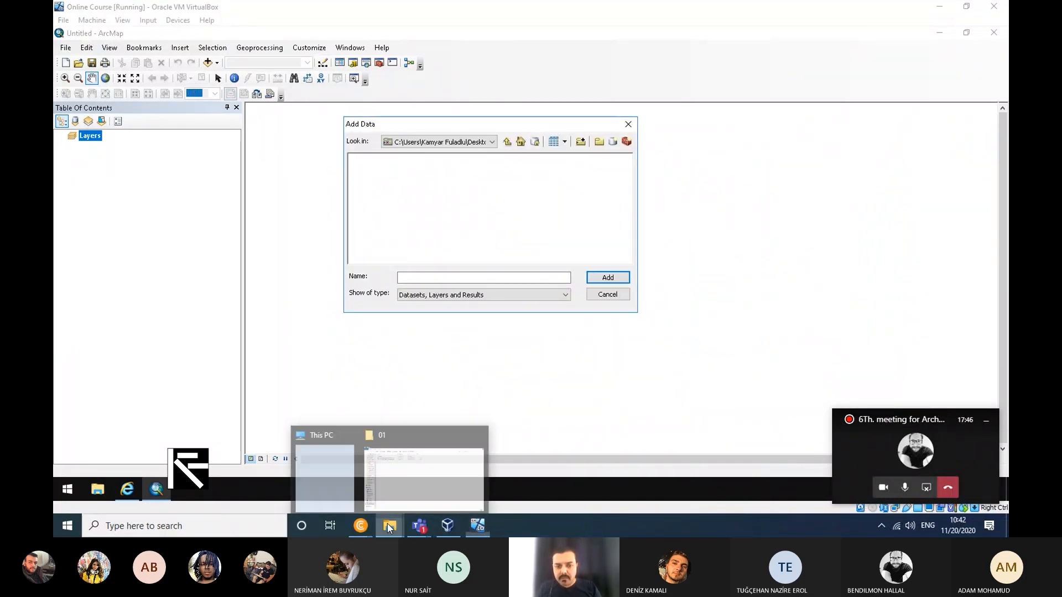
pyautogui.click(432, 477)
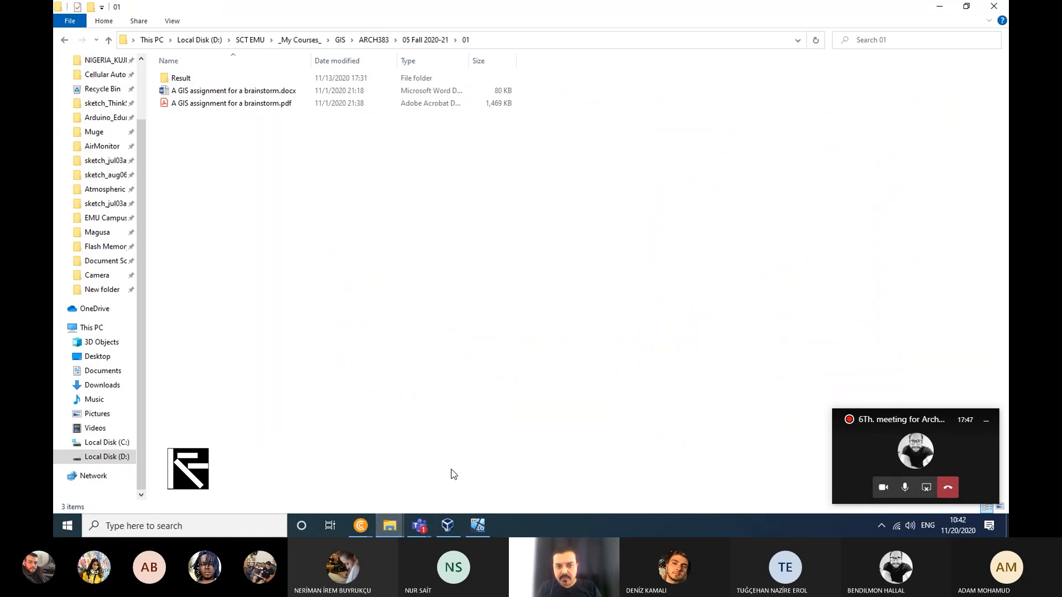
pyautogui.click(485, 526)
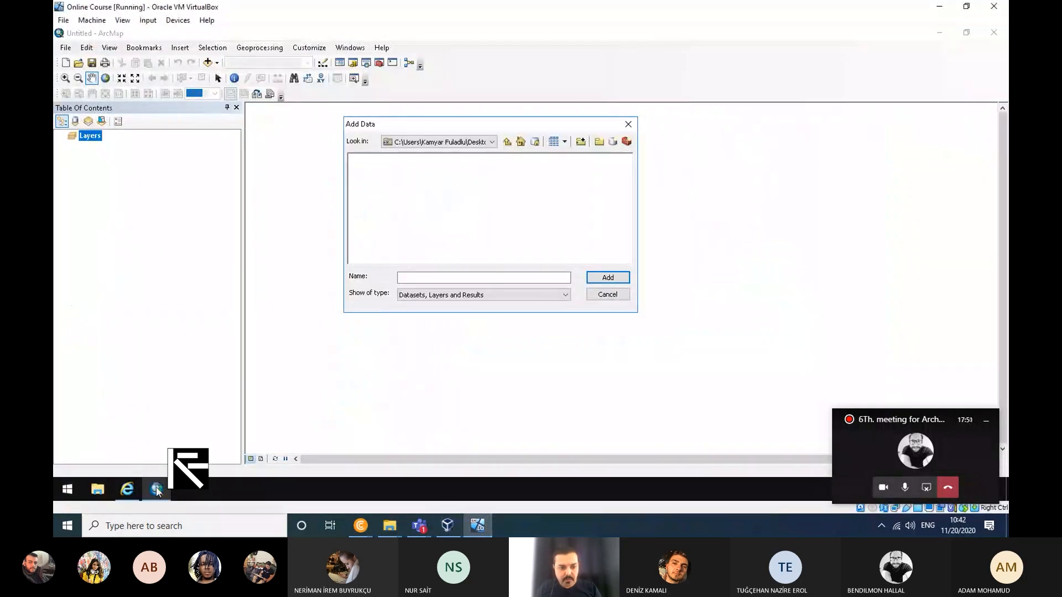
# Step: Open the desktop's Example 03 folder in File Explorer, review the Walls and Parcels file groups, and minimize the window
pyautogui.click(98, 490)
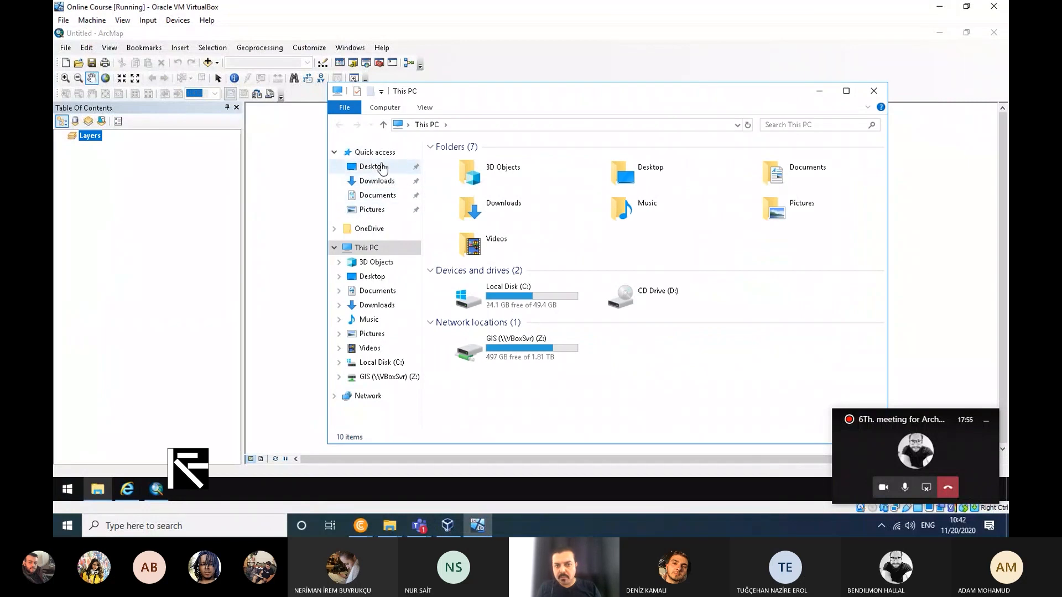
pyautogui.click(374, 167)
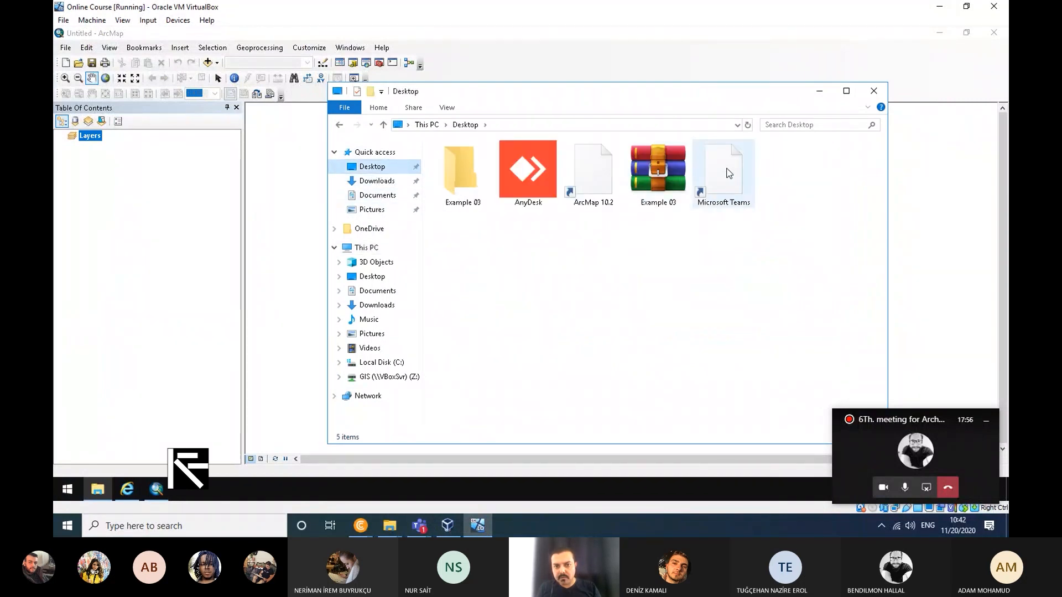
pyautogui.doubleClick(467, 179)
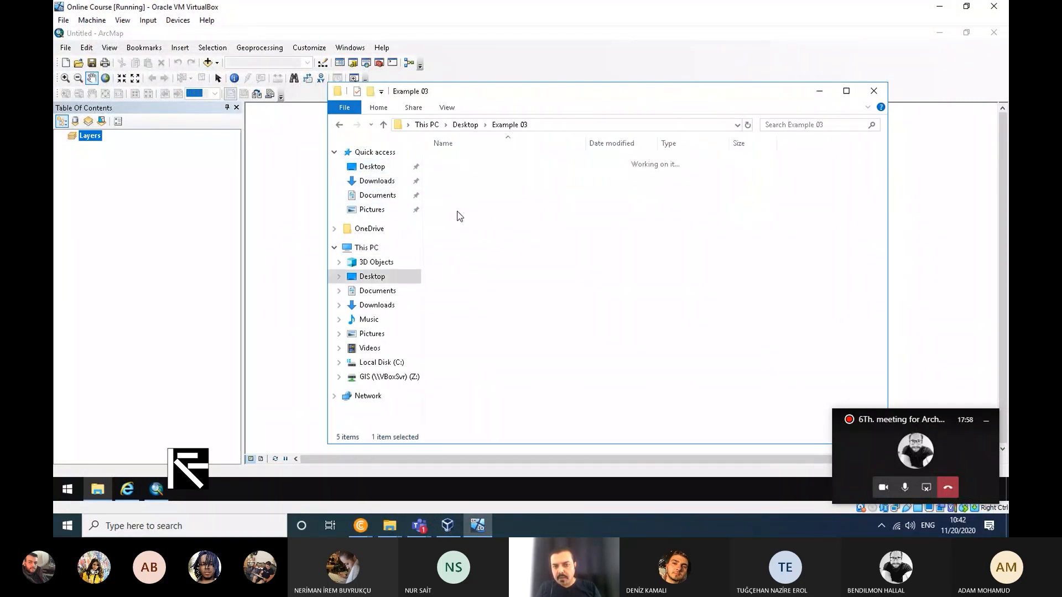
pyautogui.moveTo(543, 392); pyautogui.dragTo(474, 258)
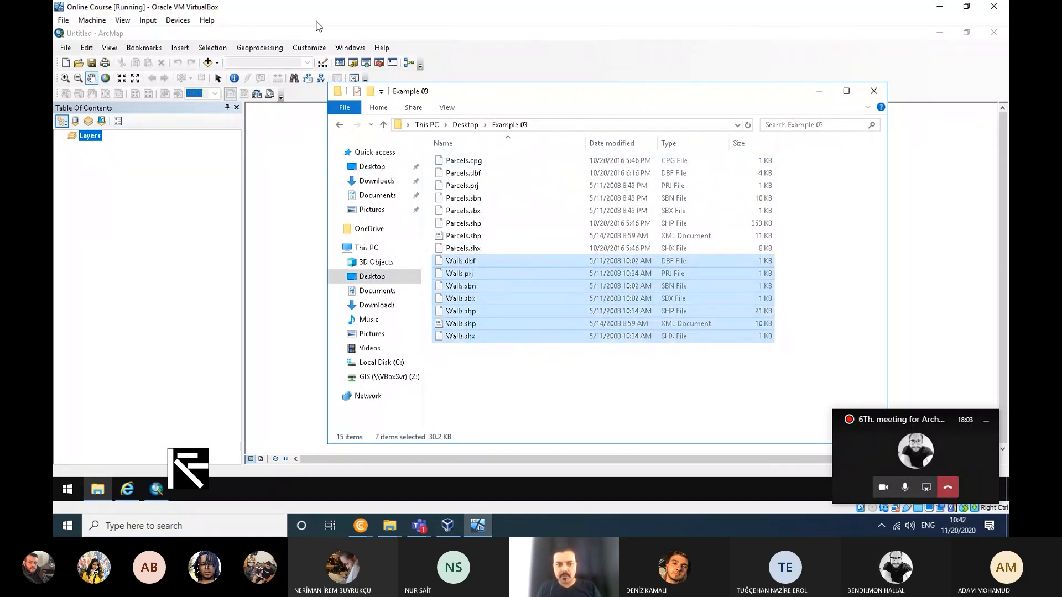
pyautogui.click(613, 397)
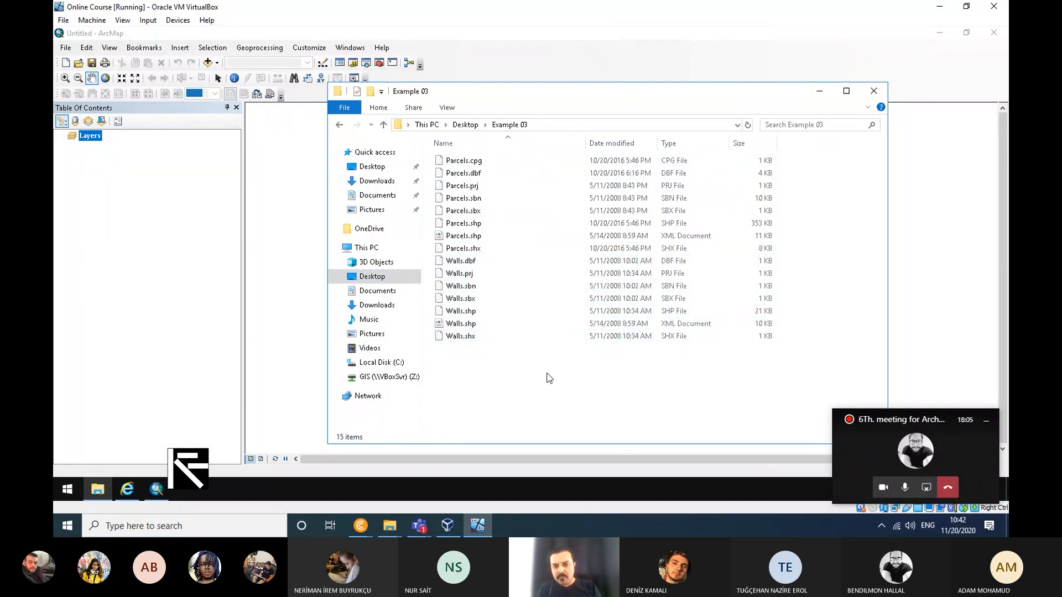
pyautogui.moveTo(625, 387); pyautogui.dragTo(462, 262)
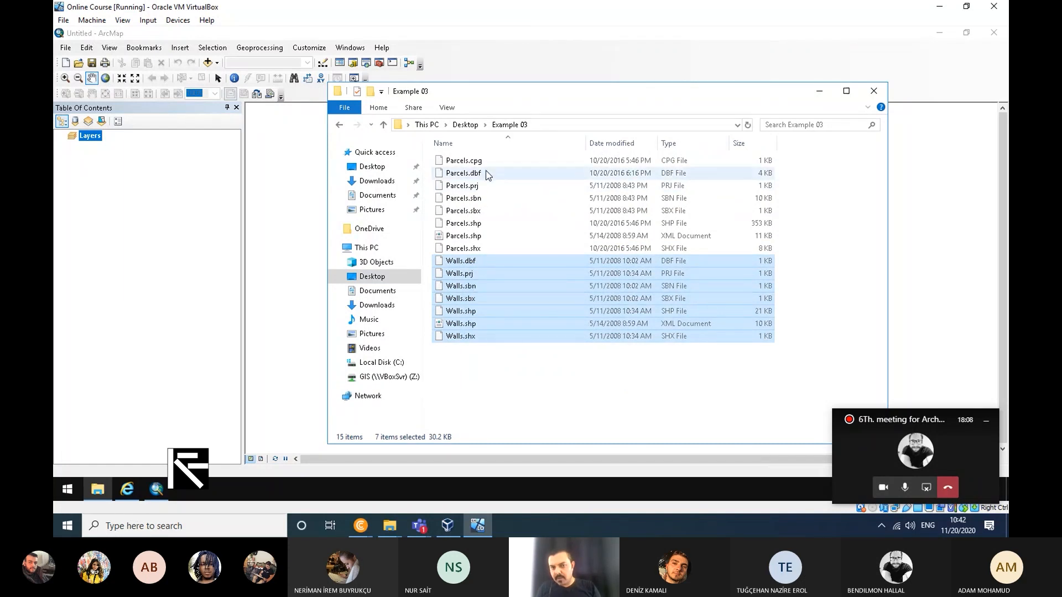
pyautogui.click(523, 388)
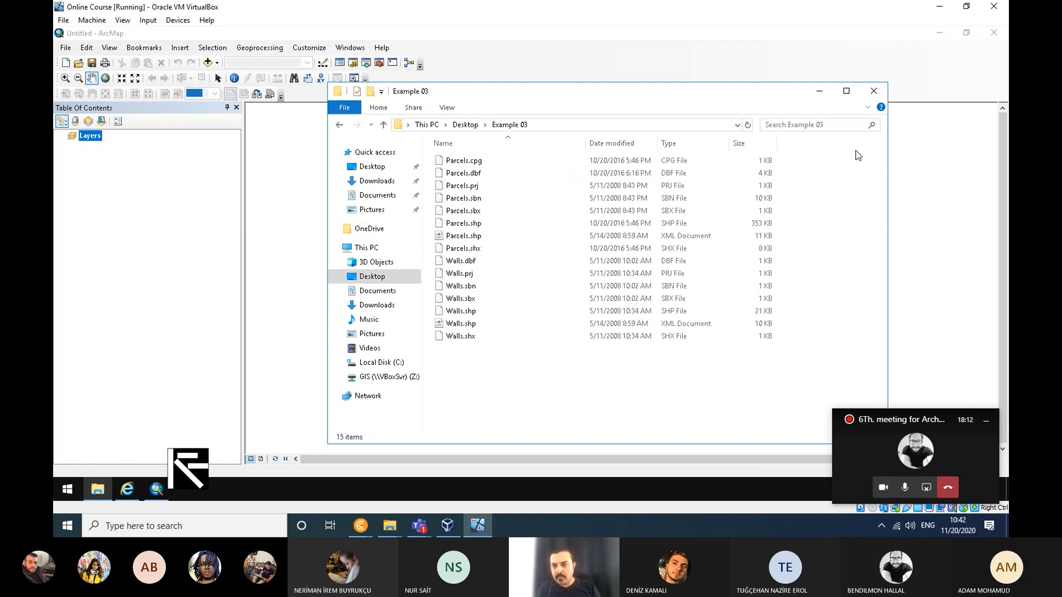
pyautogui.click(820, 94)
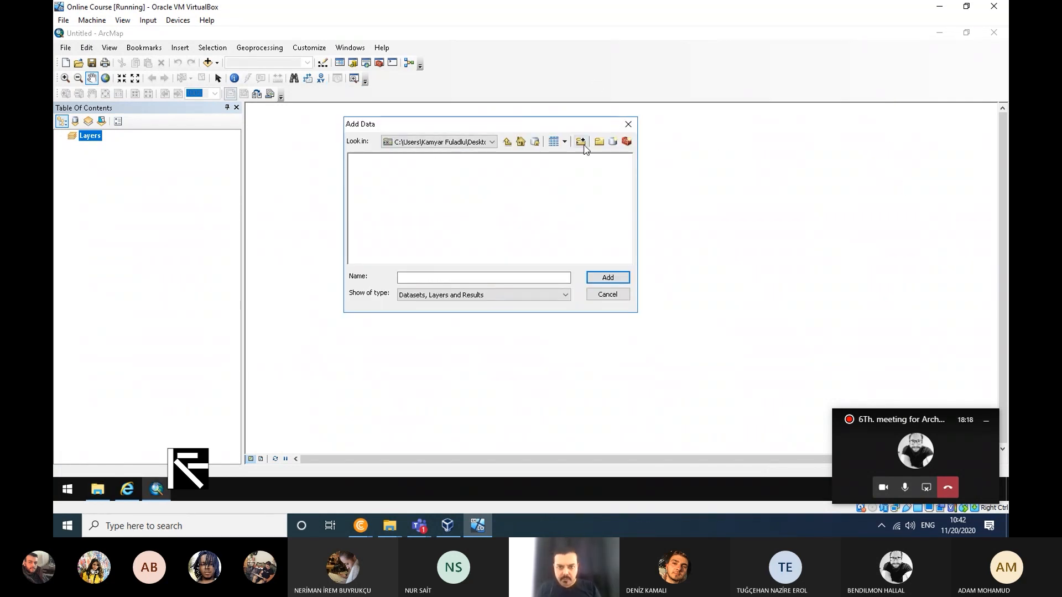
# Step: Connect ArcMap to the desktop's Example 03 folder from the Add Data dialog
pyautogui.click(581, 142)
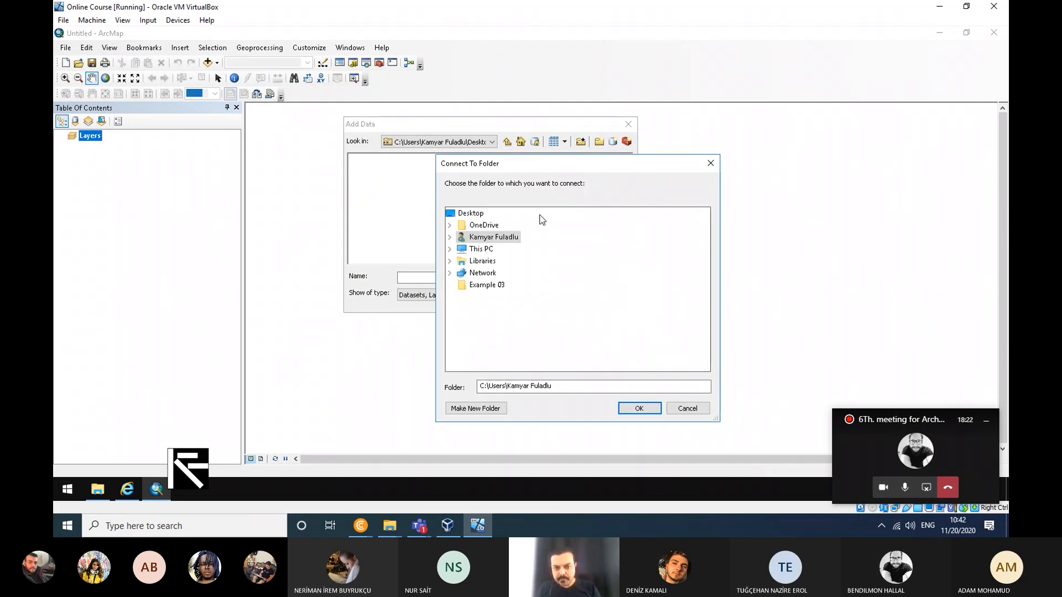
pyautogui.click(488, 286)
pyautogui.click(634, 408)
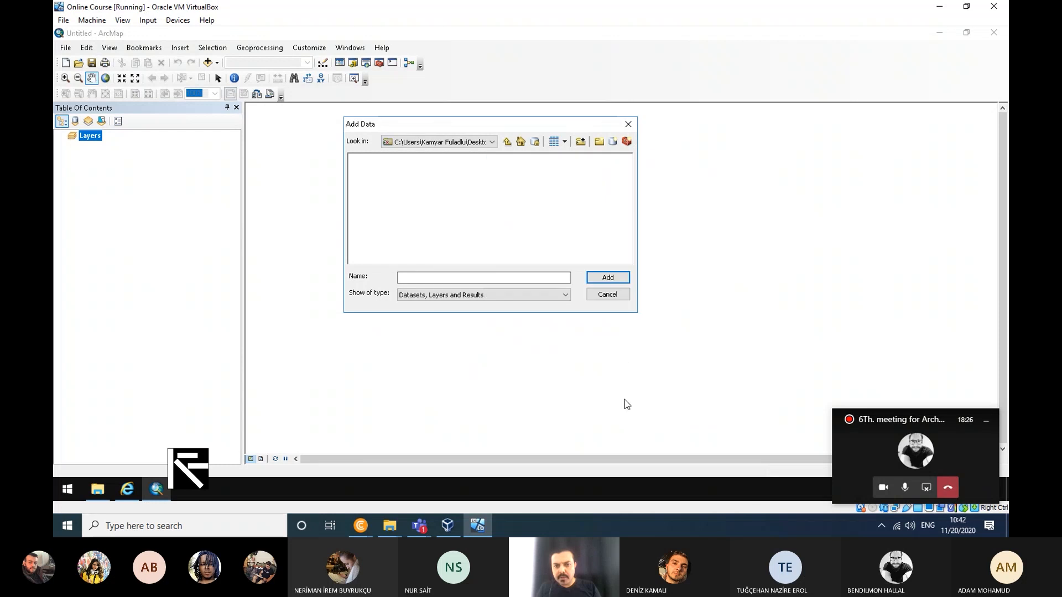
# Step: Add Parcels.shp and Walls.shp from the Example 03 folder connection to the map as layers
pyautogui.click(469, 144)
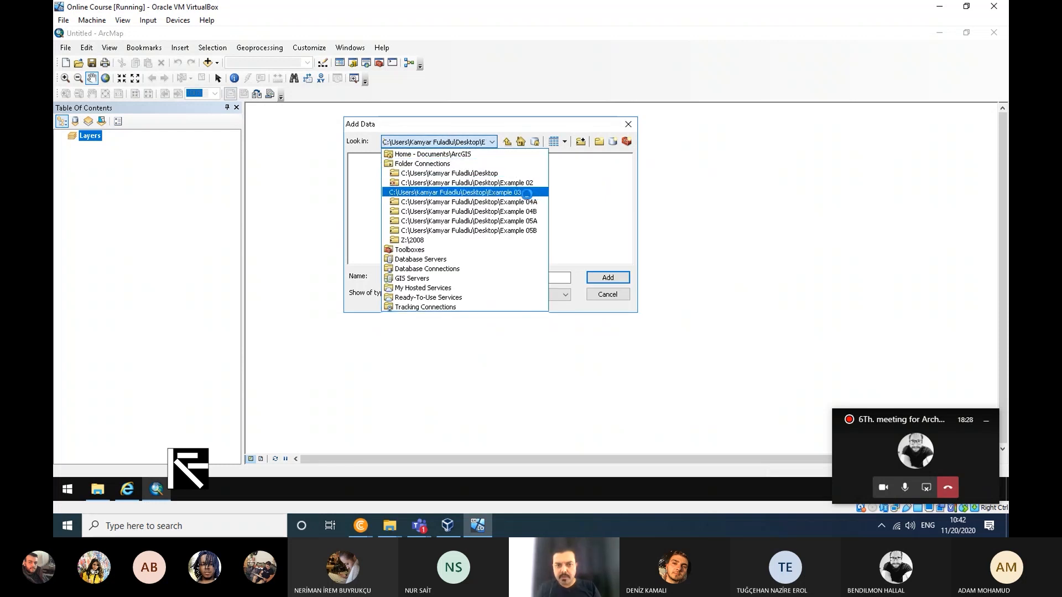
pyautogui.click(526, 192)
pyautogui.moveTo(425, 234); pyautogui.dragTo(341, 151)
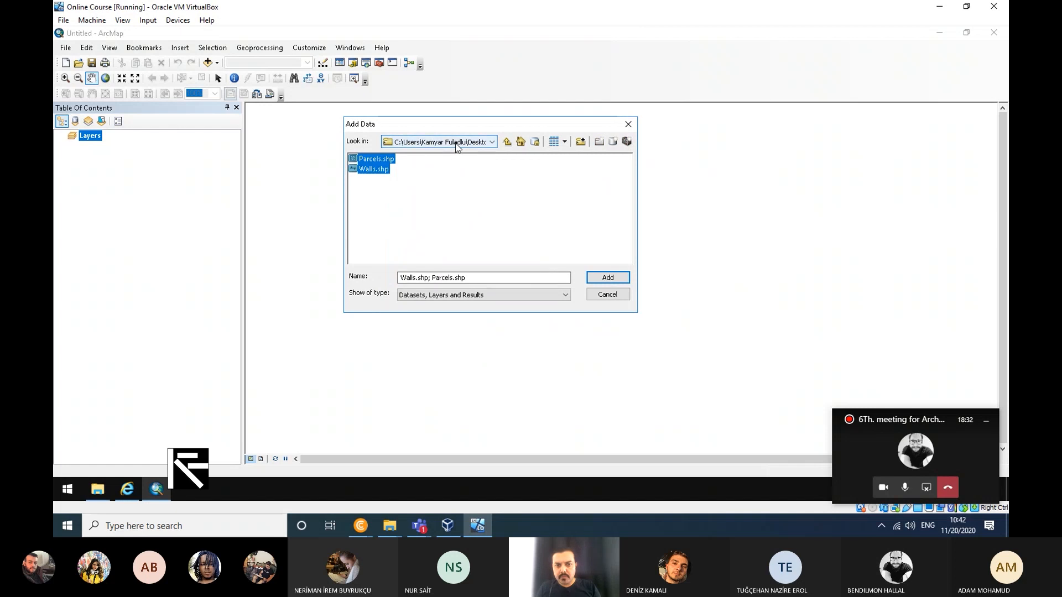
pyautogui.click(438, 142)
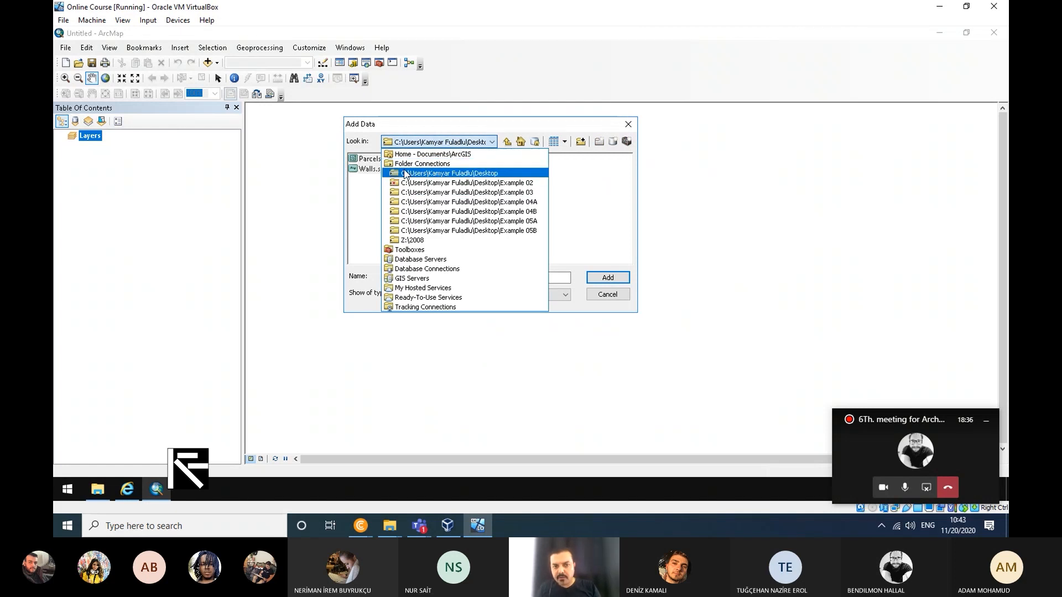
pyautogui.click(417, 124)
pyautogui.moveTo(418, 195); pyautogui.dragTo(376, 152)
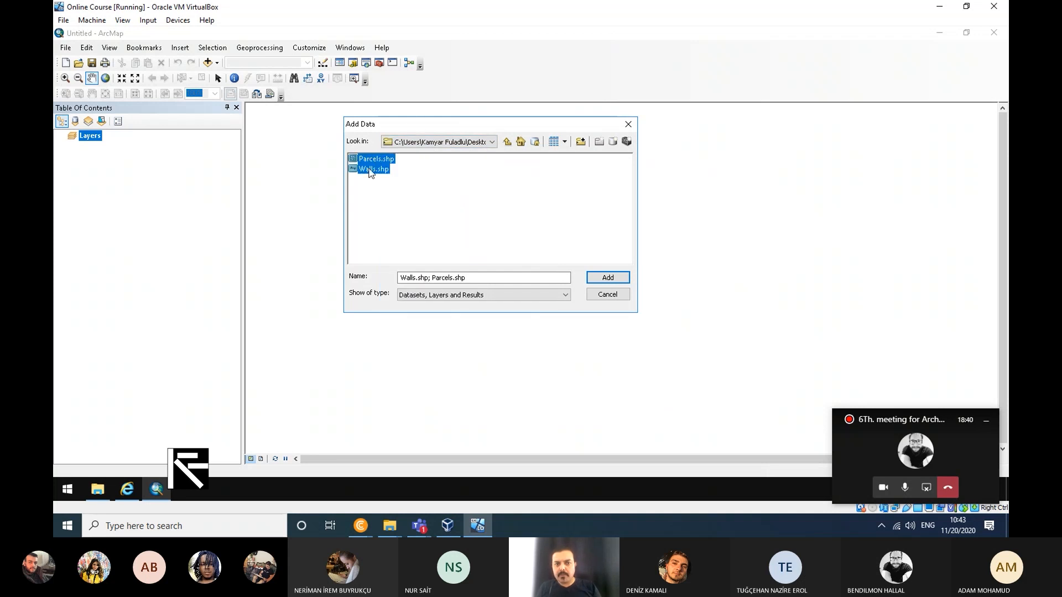
pyautogui.click(607, 277)
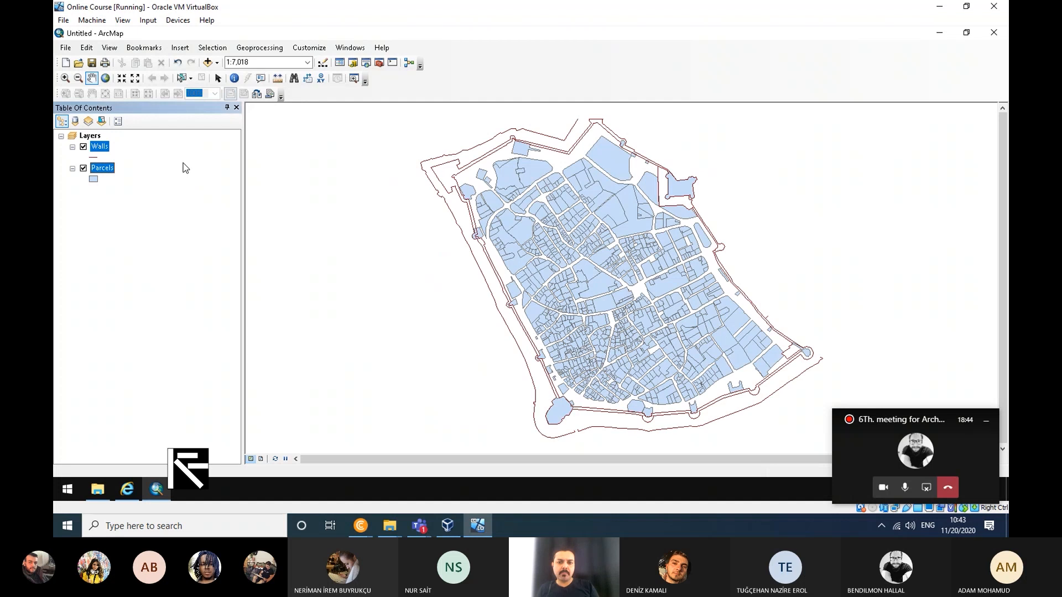
pyautogui.moveTo(723, 232); pyautogui.dragTo(636, 225)
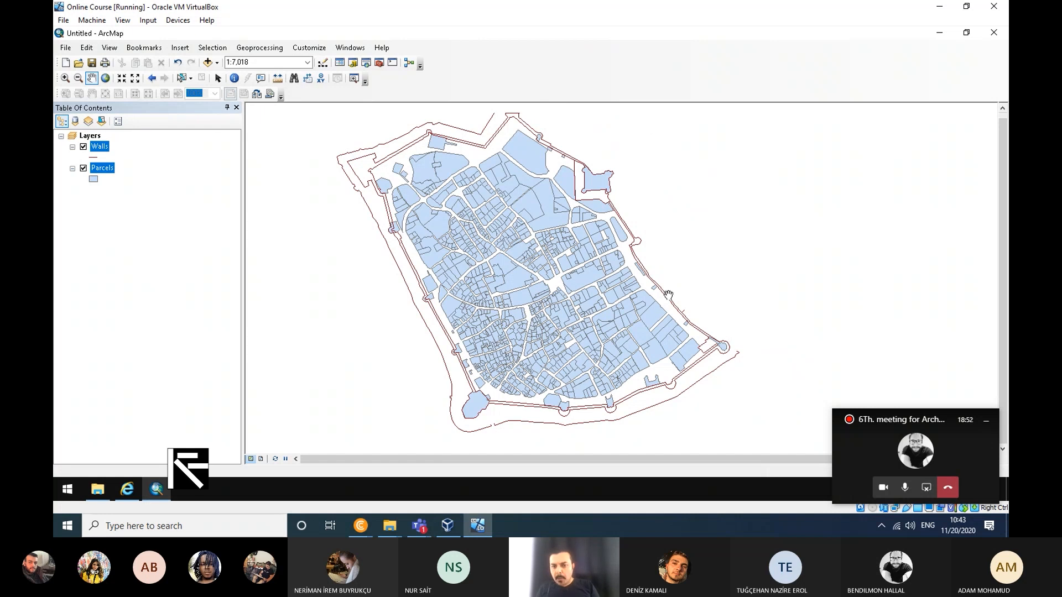
pyautogui.moveTo(639, 303); pyautogui.dragTo(631, 298)
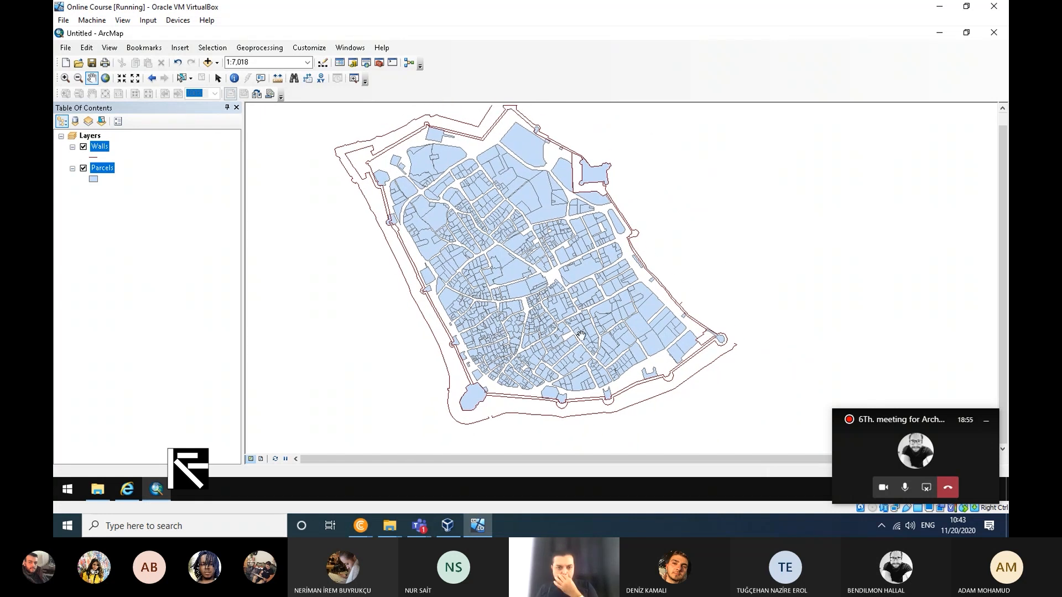
pyautogui.moveTo(908, 423); pyautogui.dragTo(885, 270)
pyautogui.moveTo(418, 525)
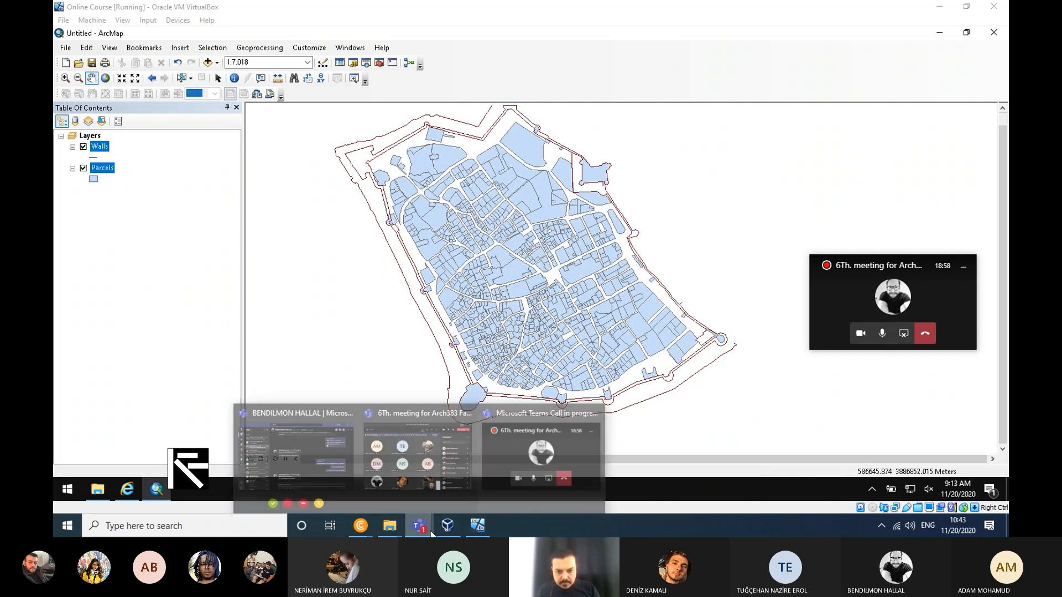
pyautogui.click(449, 464)
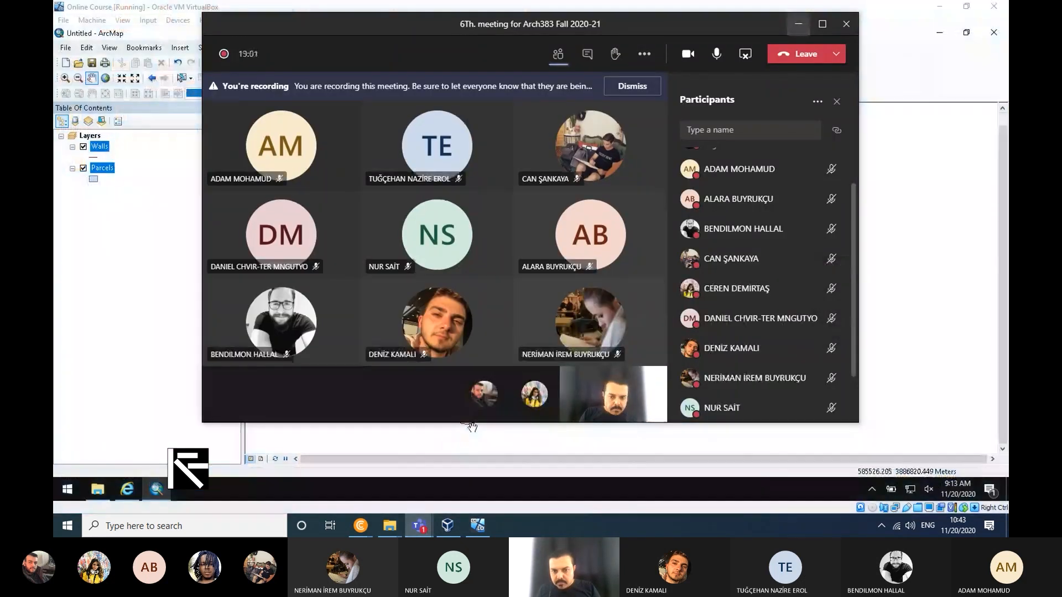
pyautogui.click(793, 25)
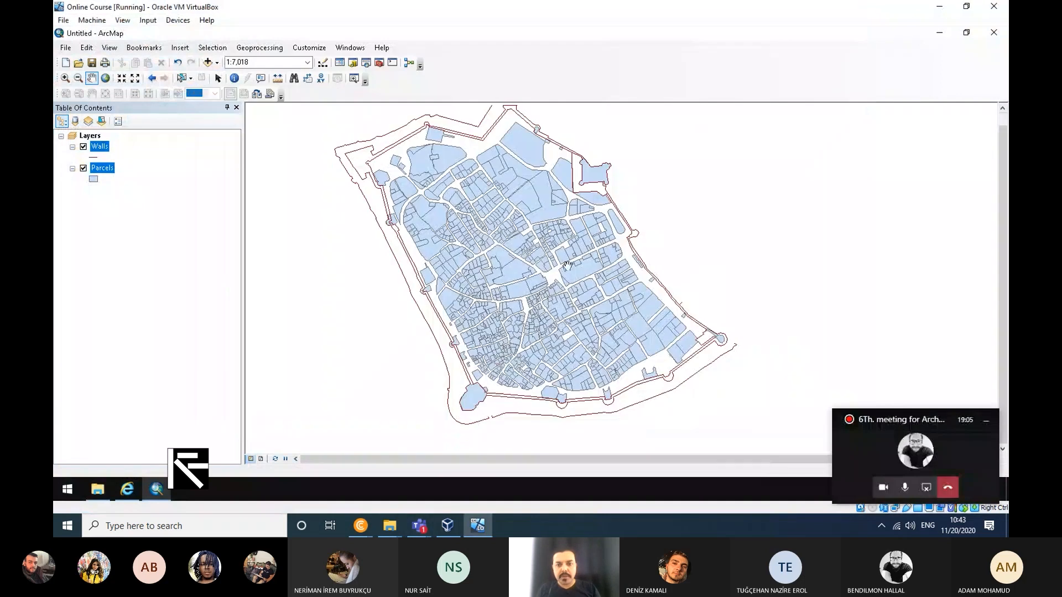
pyautogui.moveTo(513, 252); pyautogui.dragTo(512, 266)
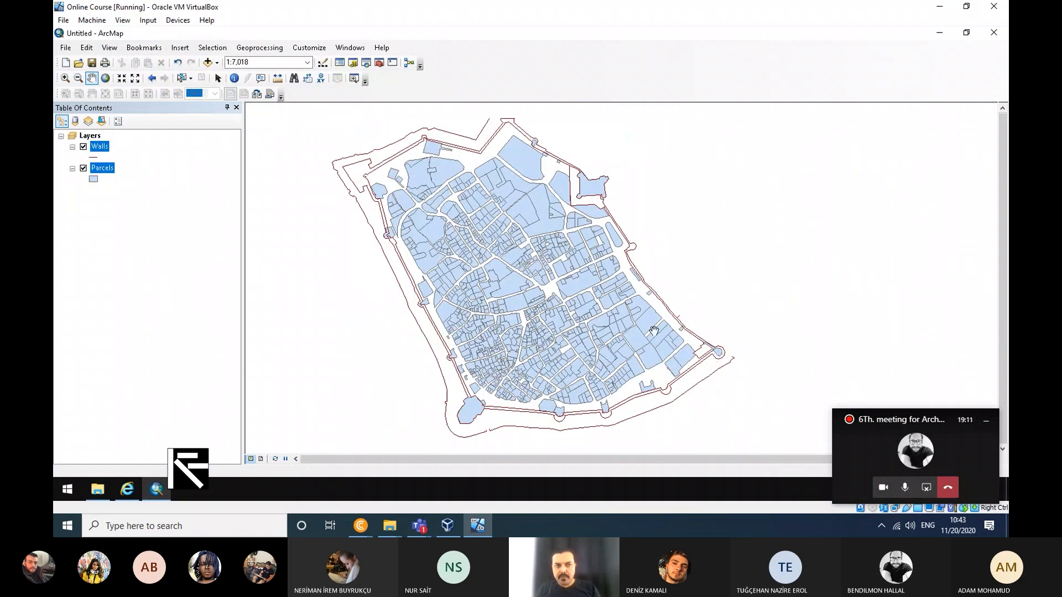
pyautogui.moveTo(661, 322); pyautogui.dragTo(668, 318)
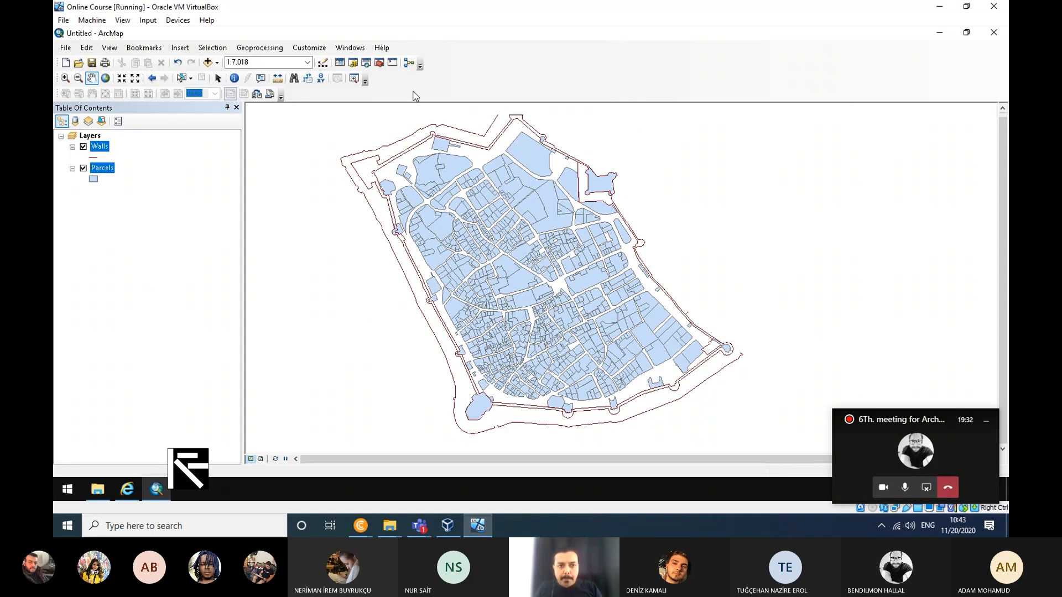
# Step: Open the Parcels layer's attribute table, review its Structure field and records, and close the table
pyautogui.click(133, 232)
pyautogui.click(135, 250)
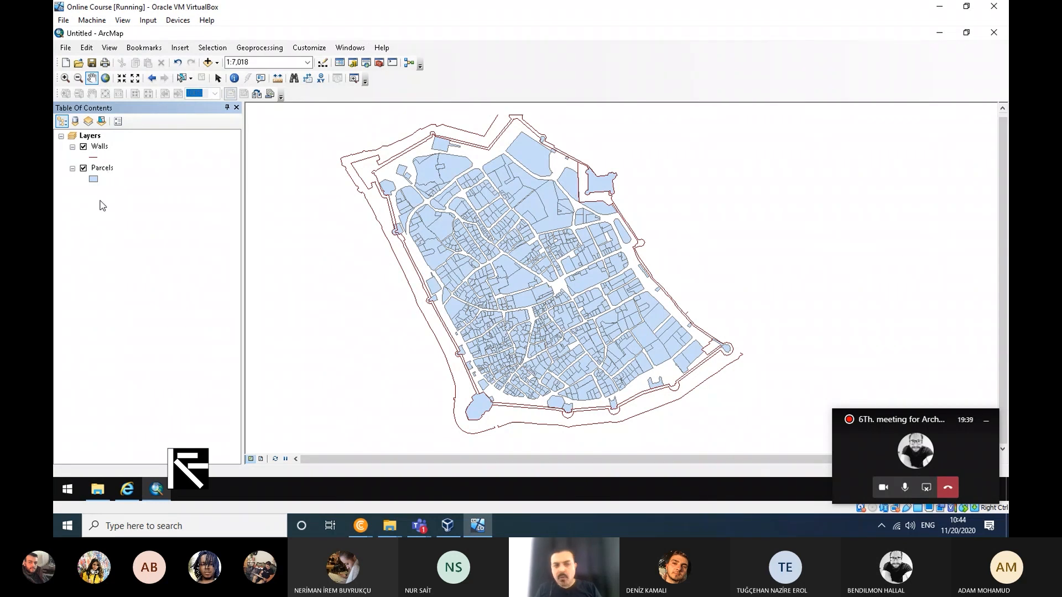
pyautogui.click(102, 167)
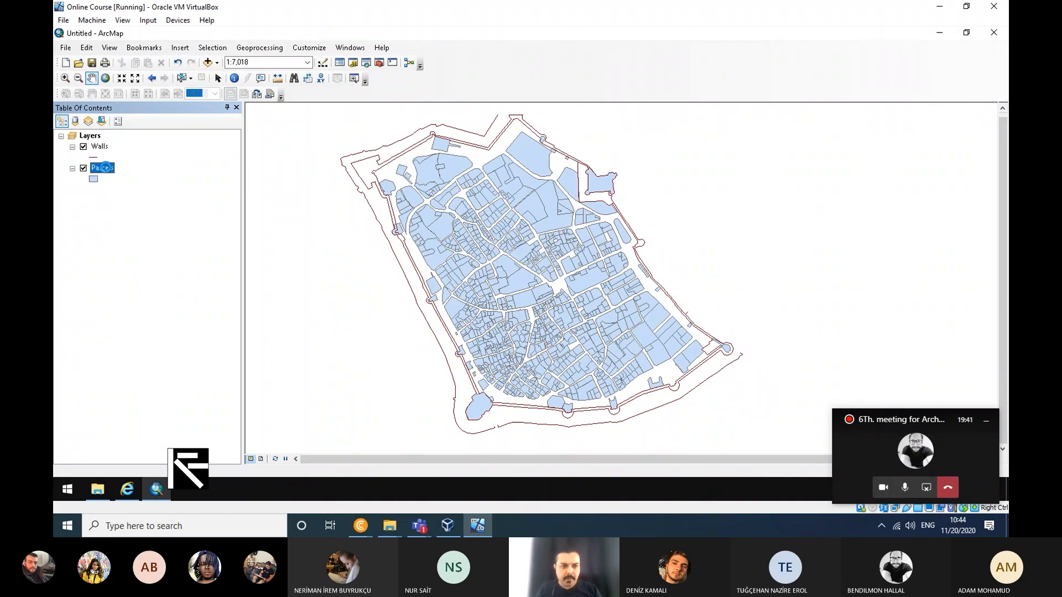
pyautogui.rightClick(105, 168)
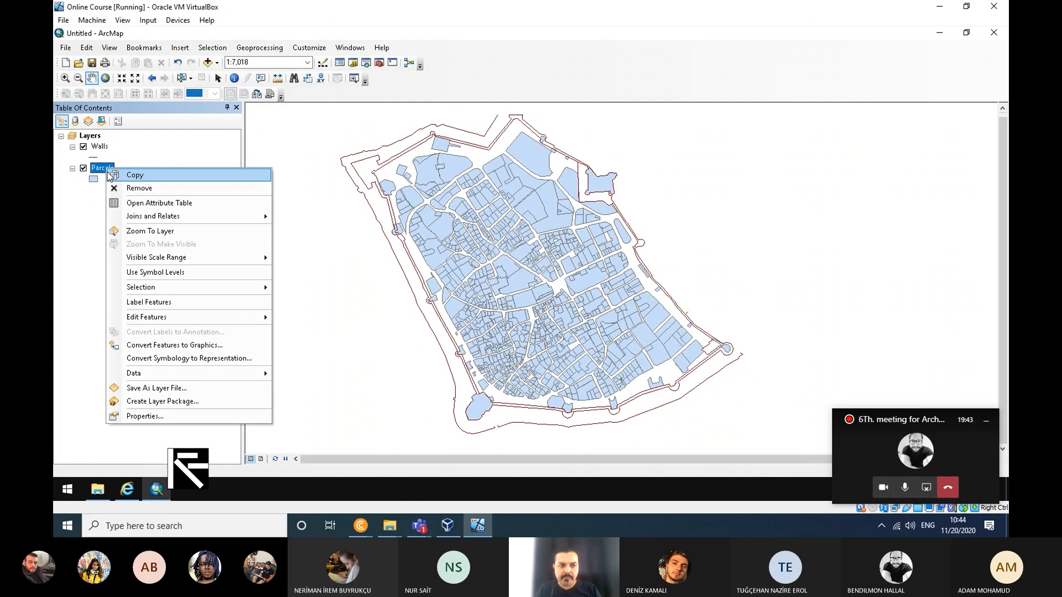
pyautogui.click(177, 204)
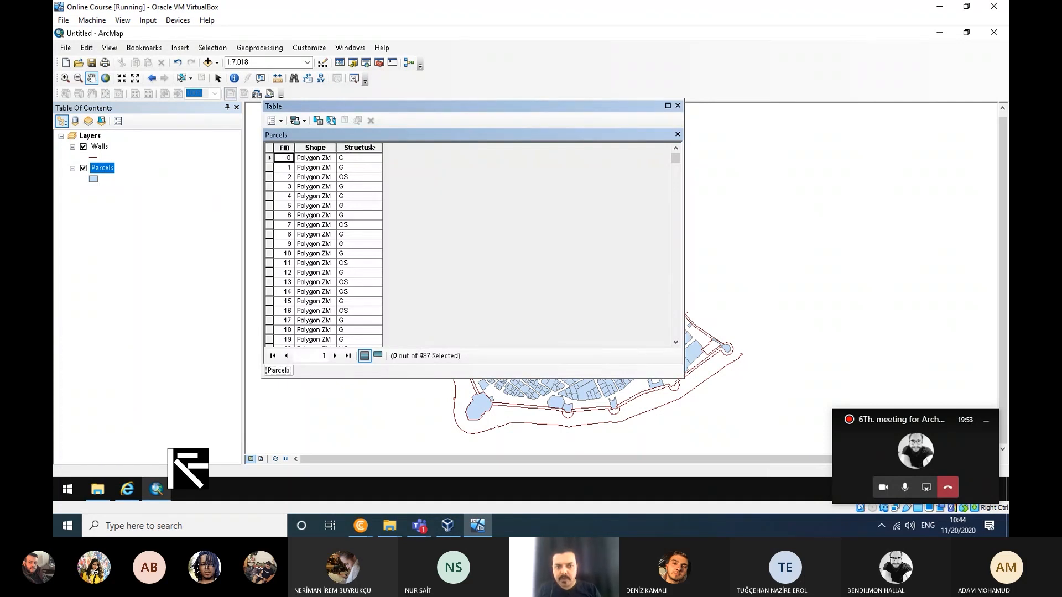
pyautogui.moveTo(677, 158)
pyautogui.mouseDown()
pyautogui.moveTo(680, 338)
pyautogui.moveTo(665, 142)
pyautogui.mouseUp()
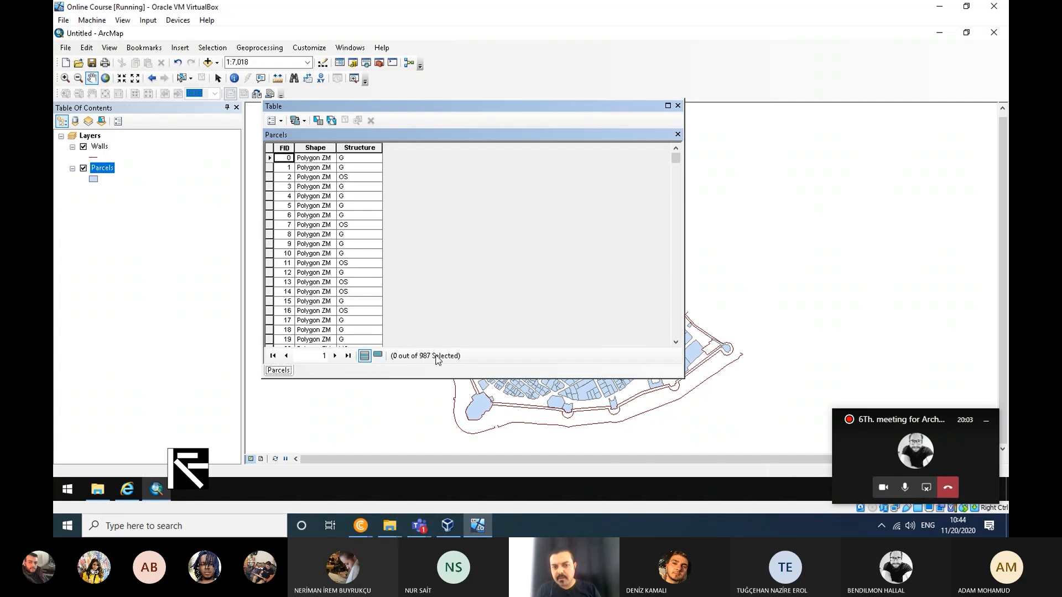
pyautogui.click(678, 106)
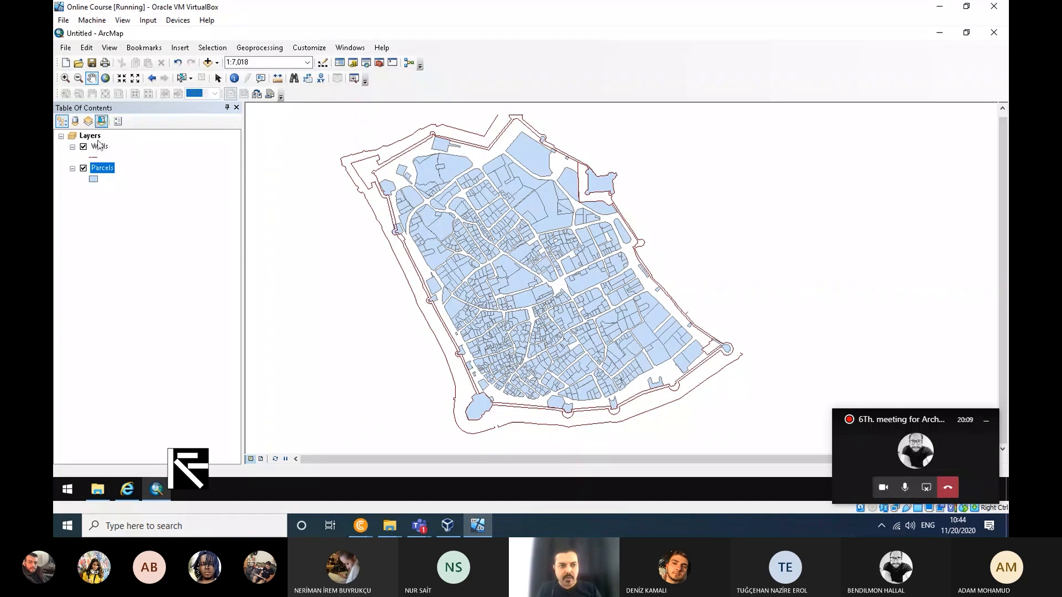
# Step: Symbolize the Parcels layer by unique values of the Structure field and add all its values in the layer properties
pyautogui.rightClick(105, 168)
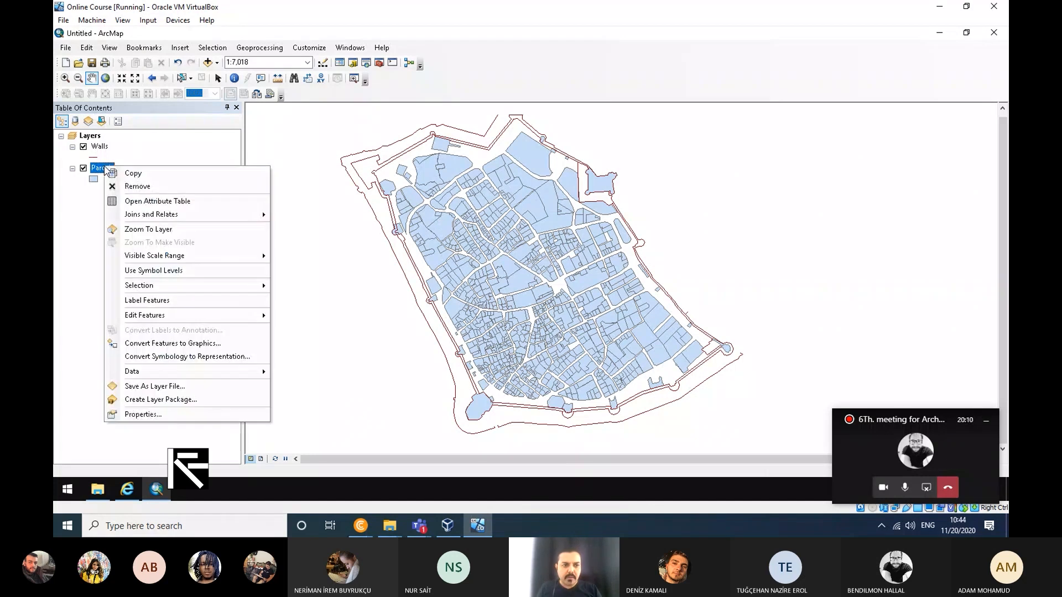
pyautogui.click(183, 416)
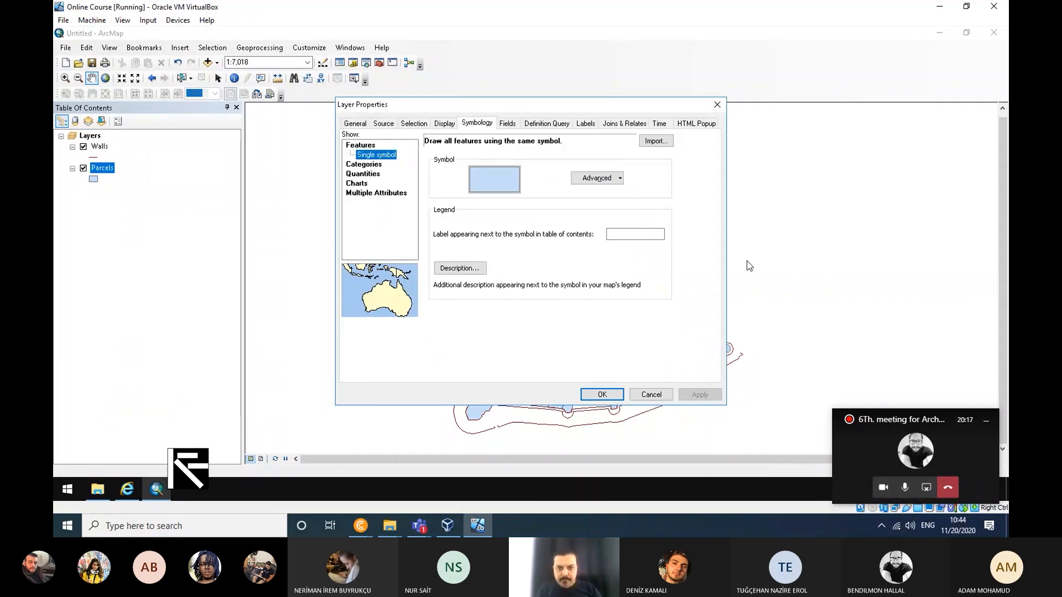
pyautogui.click(372, 166)
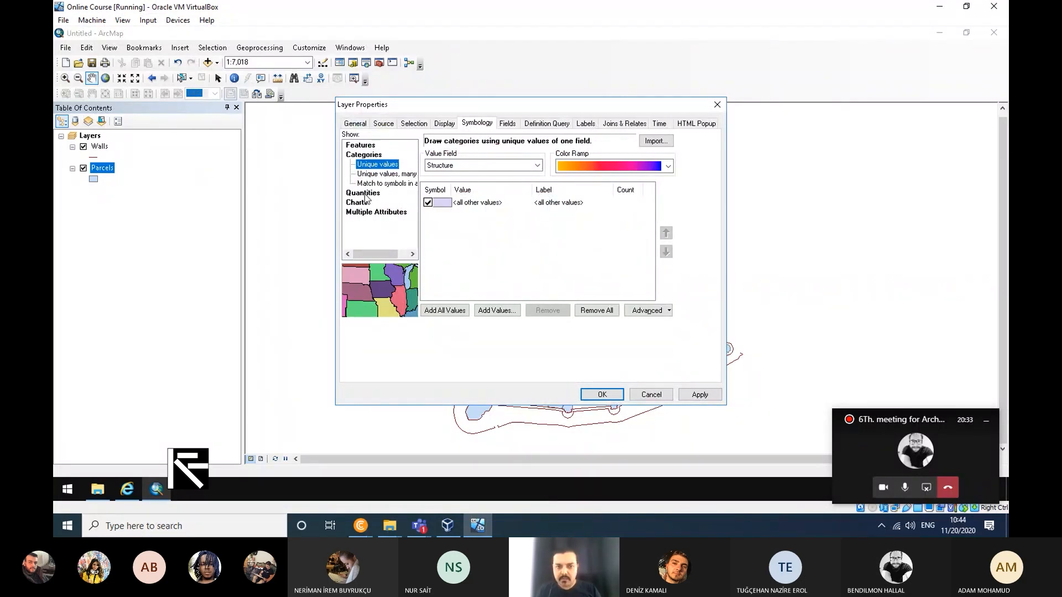
pyautogui.click(536, 166)
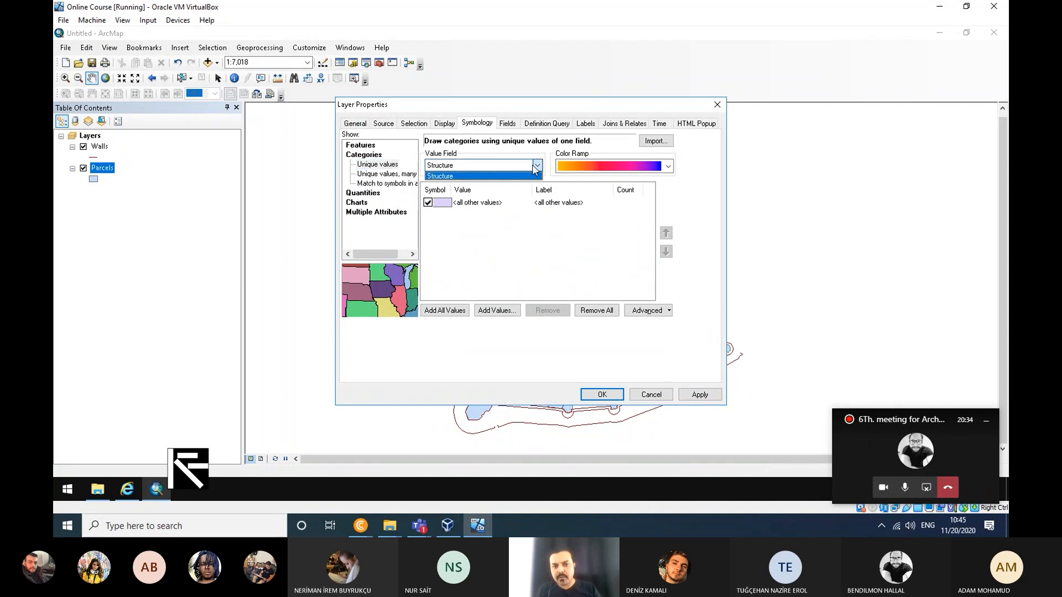
pyautogui.click(474, 176)
pyautogui.click(454, 312)
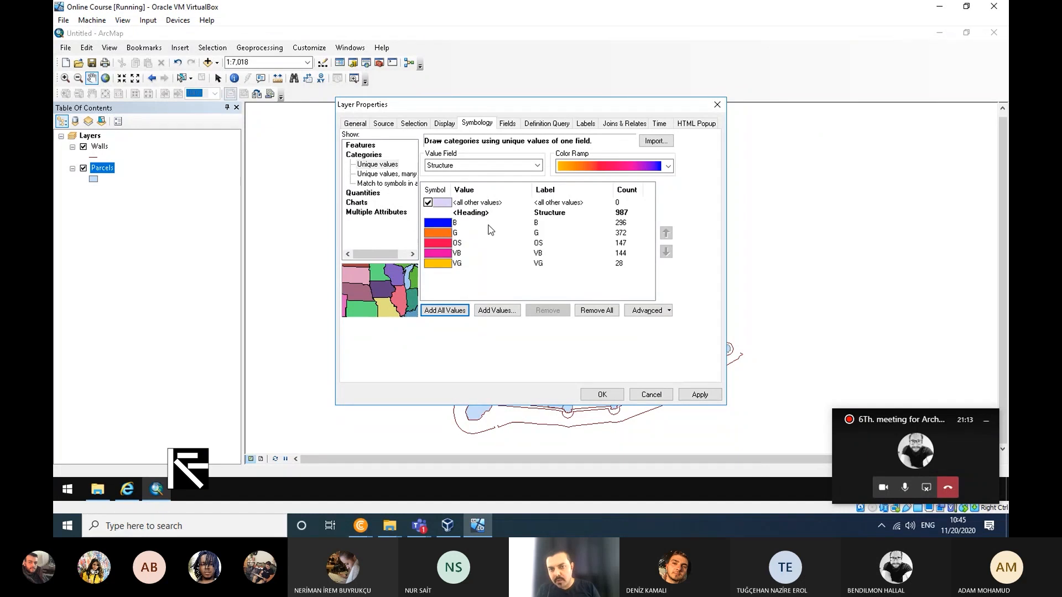
# Step: Apply the green-yellow-red color ramp to the Structure categories of the Parcels layer
pyautogui.click(650, 168)
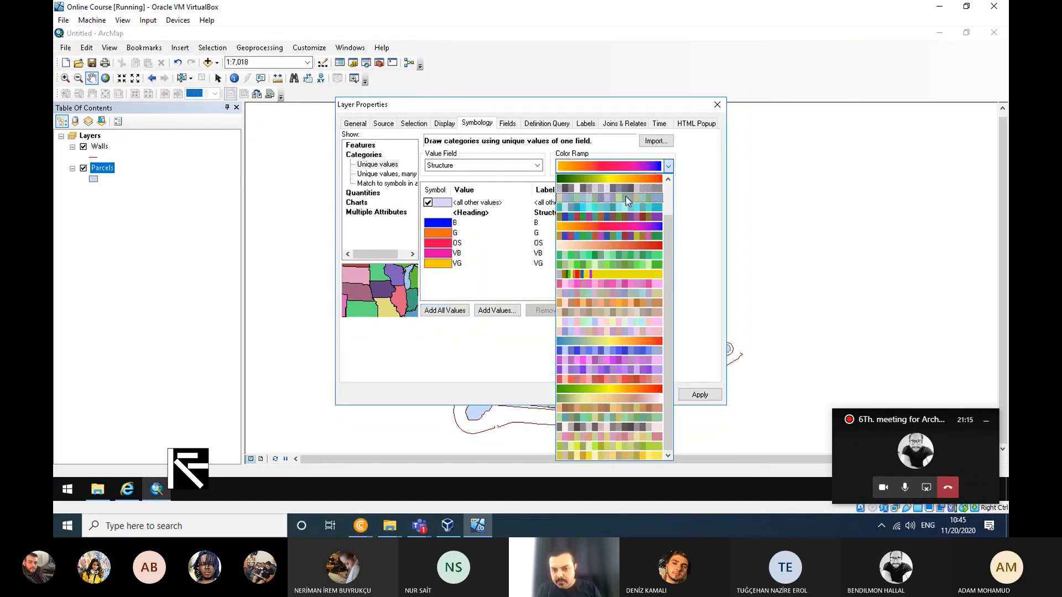
pyautogui.click(644, 390)
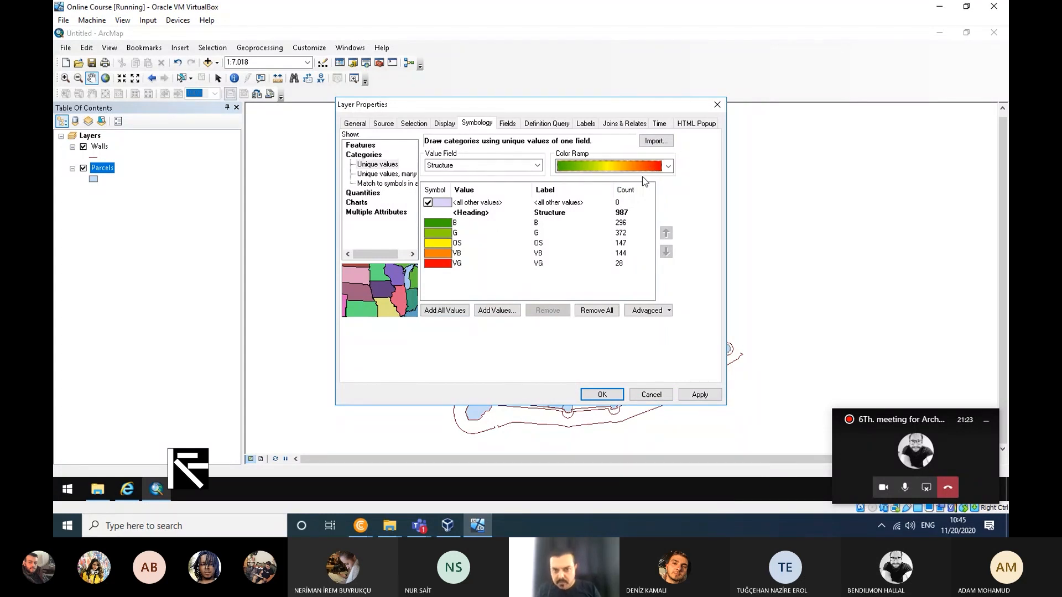
pyautogui.click(669, 166)
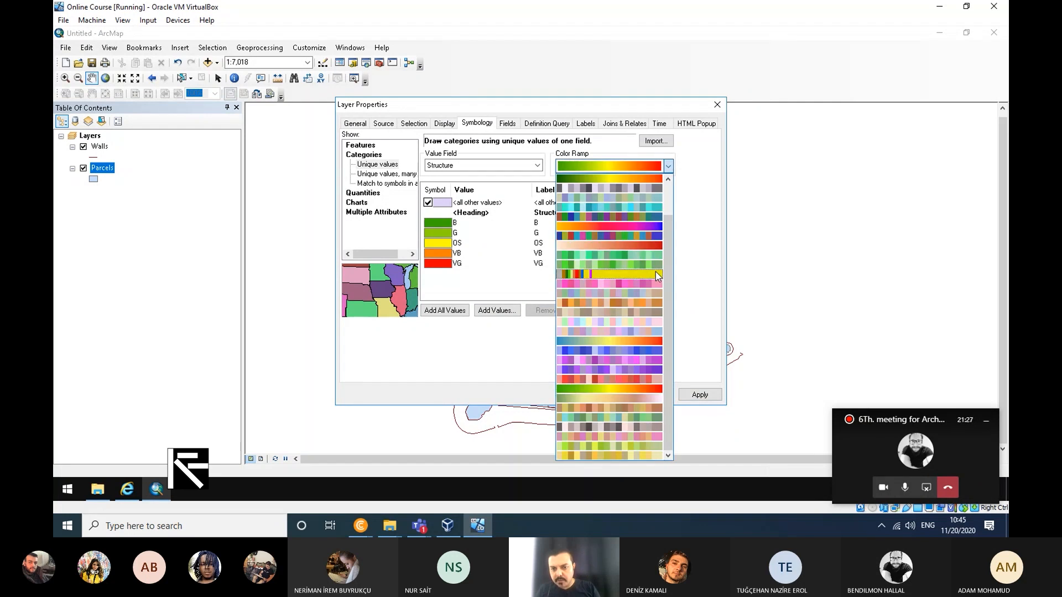
pyautogui.click(718, 253)
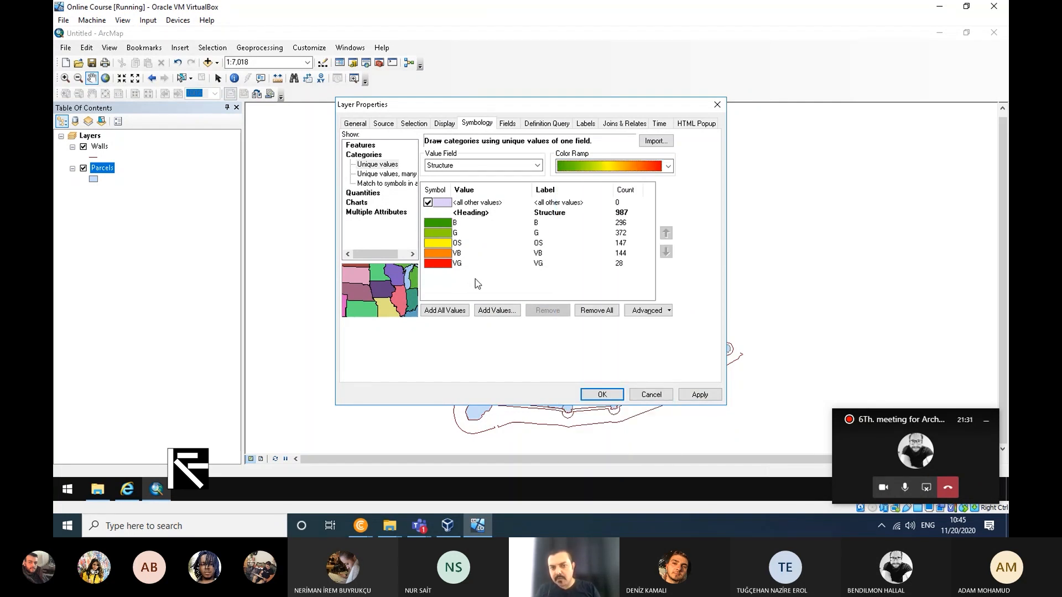
# Step: Change the fill color of the VG category symbol to a strong green
pyautogui.doubleClick(443, 264)
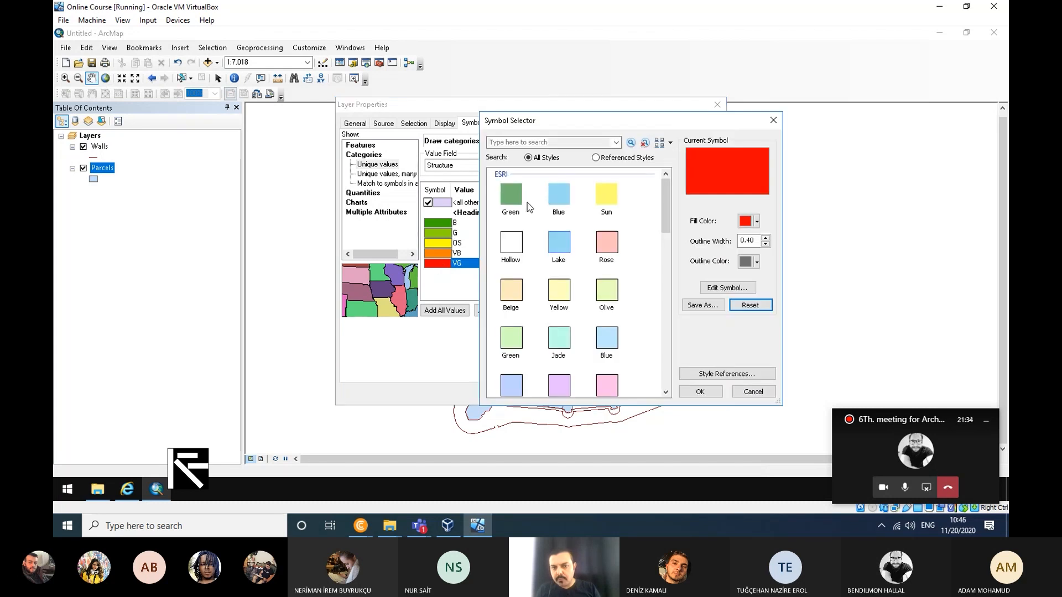
pyautogui.click(756, 221)
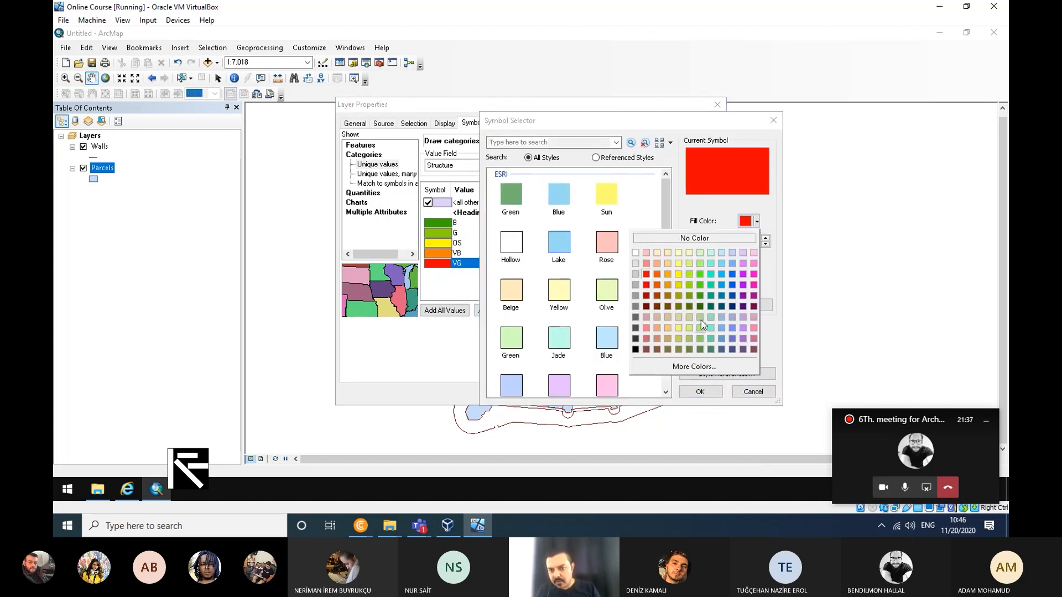
pyautogui.click(701, 284)
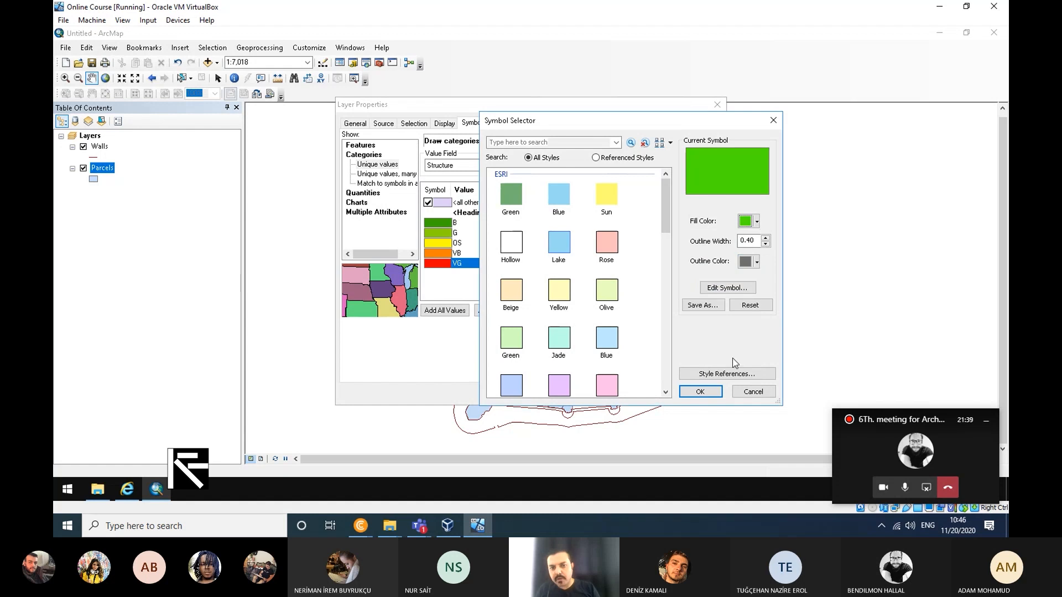
pyautogui.click(701, 392)
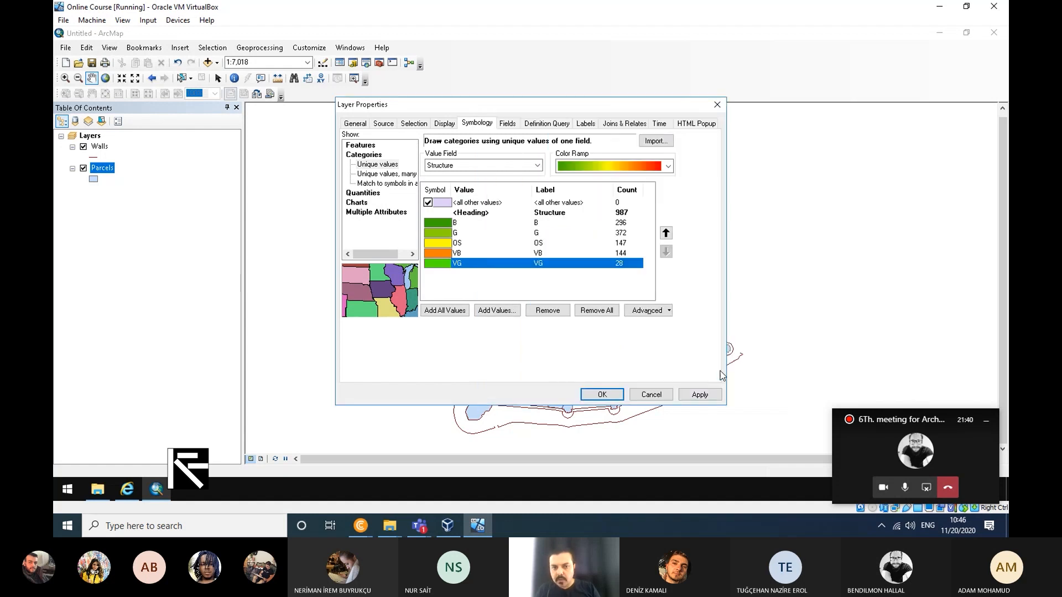
# Step: Change the fill color of the G category symbol to a light yellow-green
pyautogui.doubleClick(441, 235)
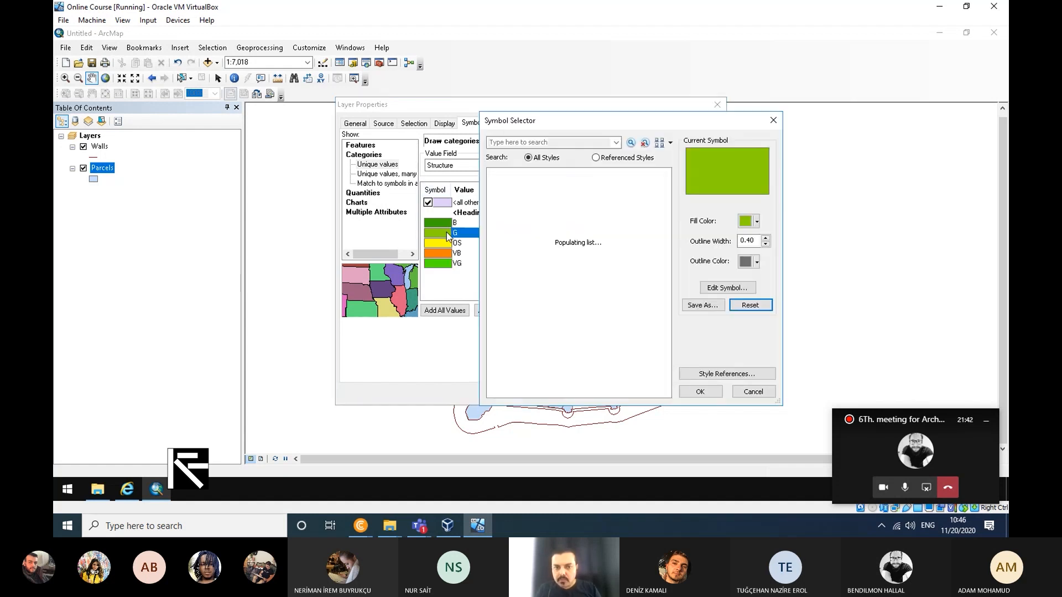
pyautogui.click(757, 221)
pyautogui.click(701, 276)
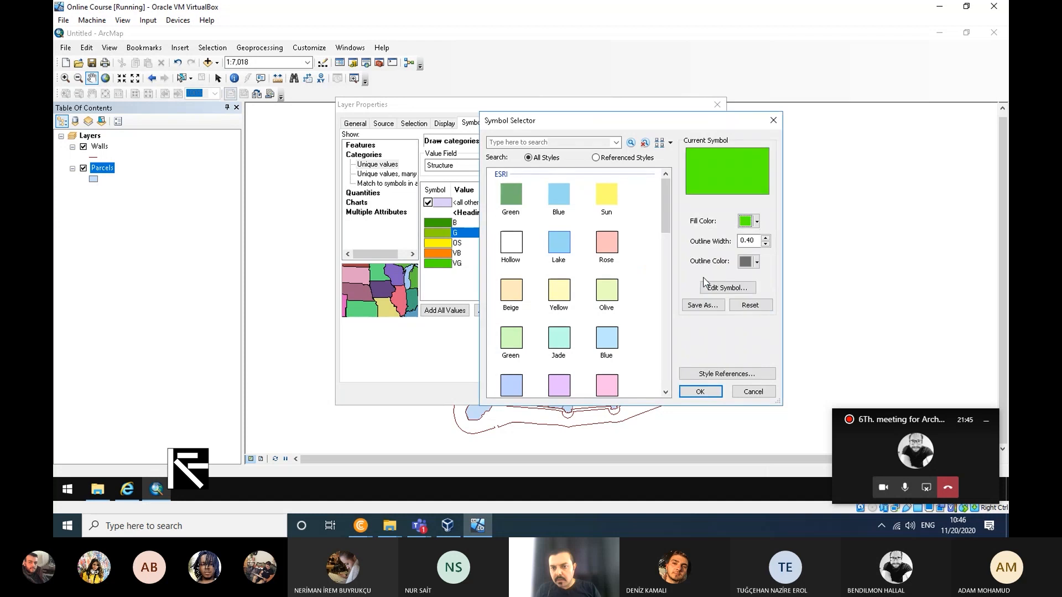
pyautogui.click(757, 222)
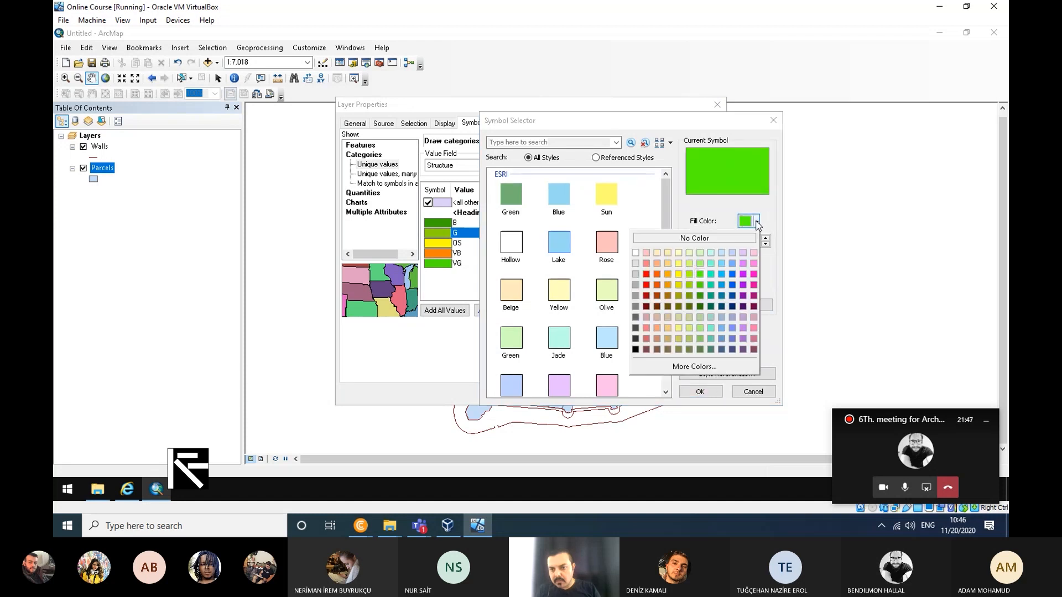
pyautogui.click(693, 263)
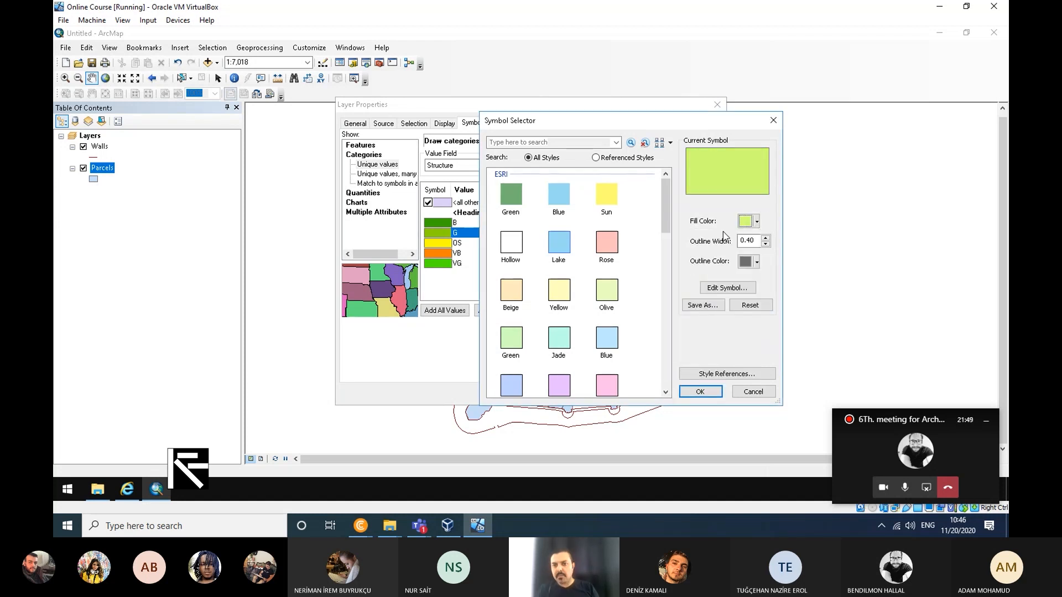
pyautogui.click(714, 393)
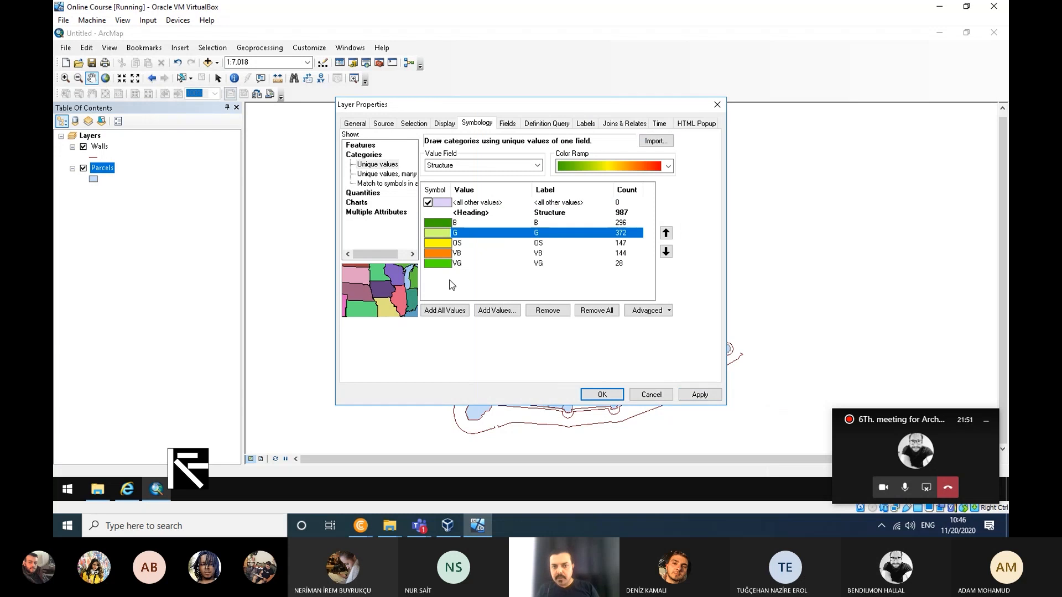
# Step: Change the fill color of the VB category symbol to bright red
pyautogui.click(439, 255)
pyautogui.doubleClick(437, 252)
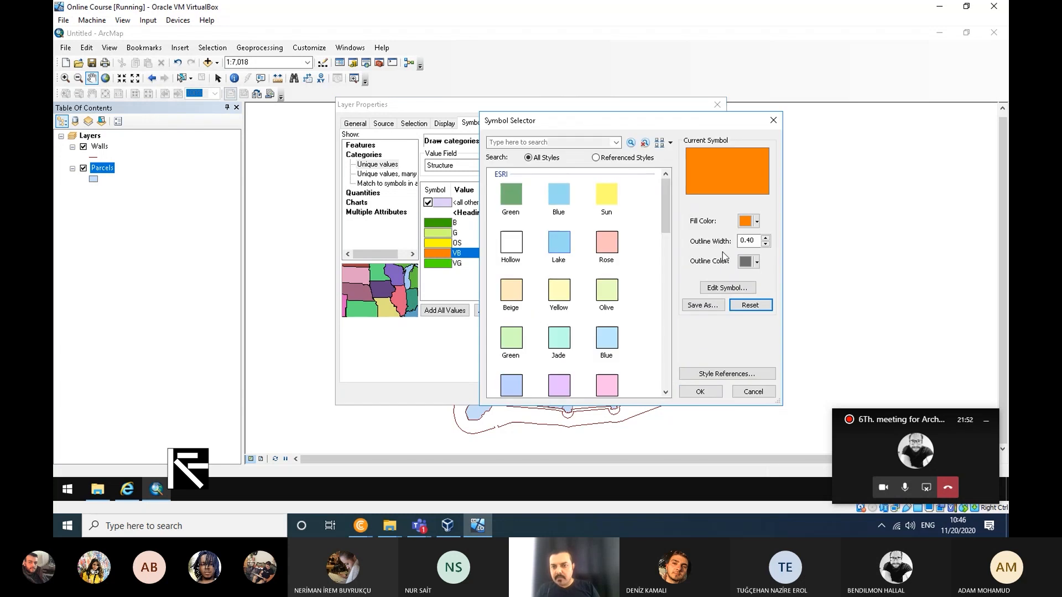
pyautogui.click(757, 222)
pyautogui.click(648, 276)
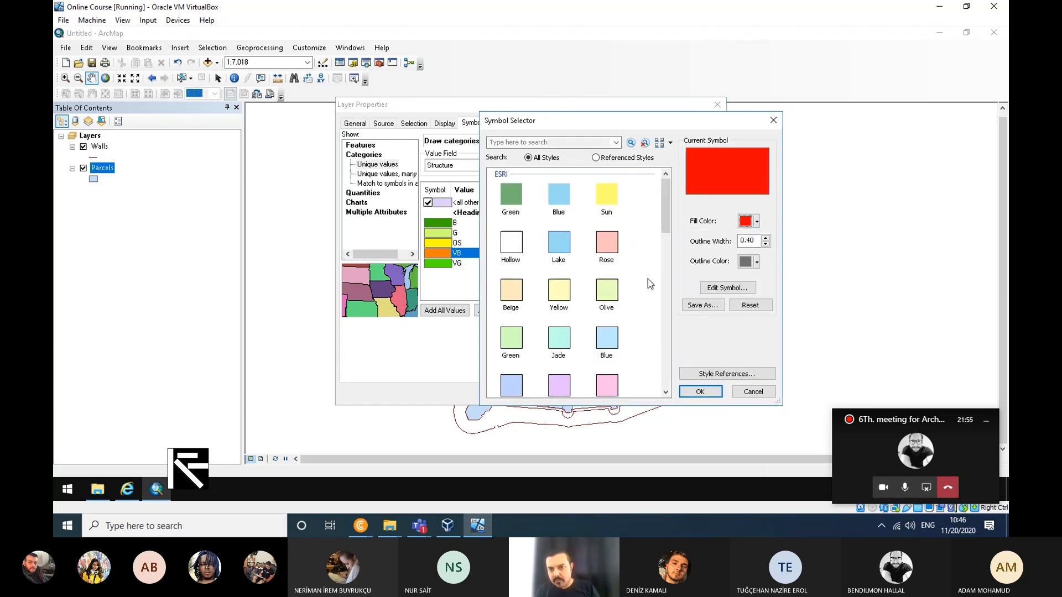
pyautogui.click(700, 392)
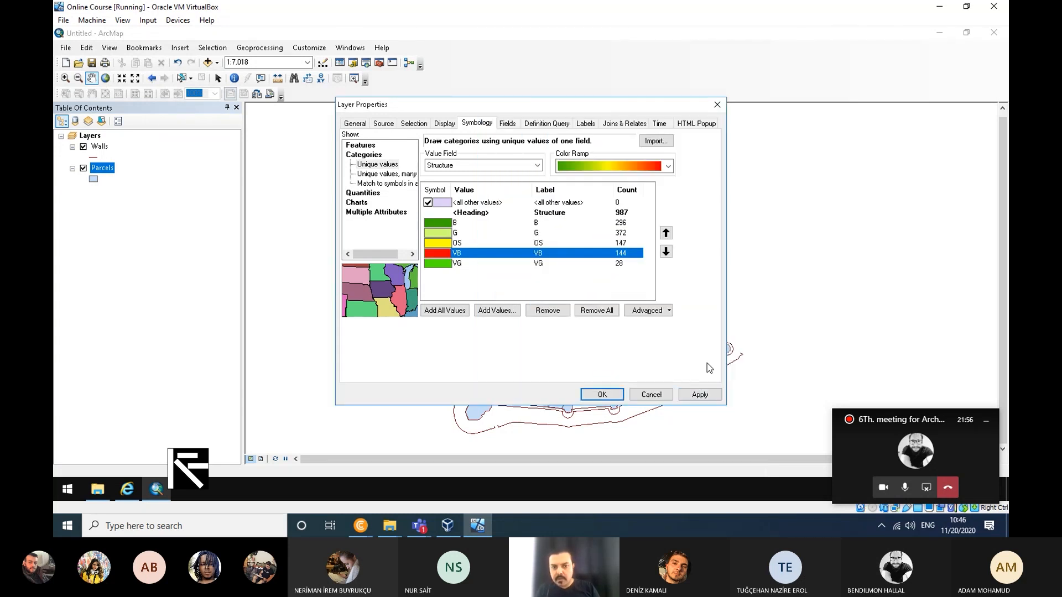
# Step: Change the fill color of the B category symbol to orange
pyautogui.doubleClick(447, 223)
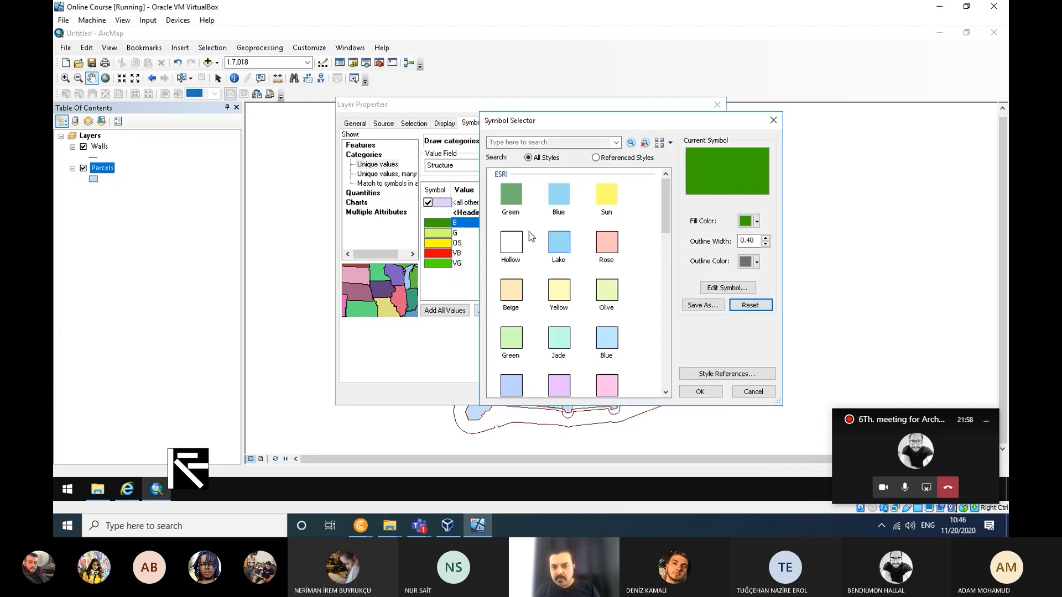
pyautogui.click(757, 222)
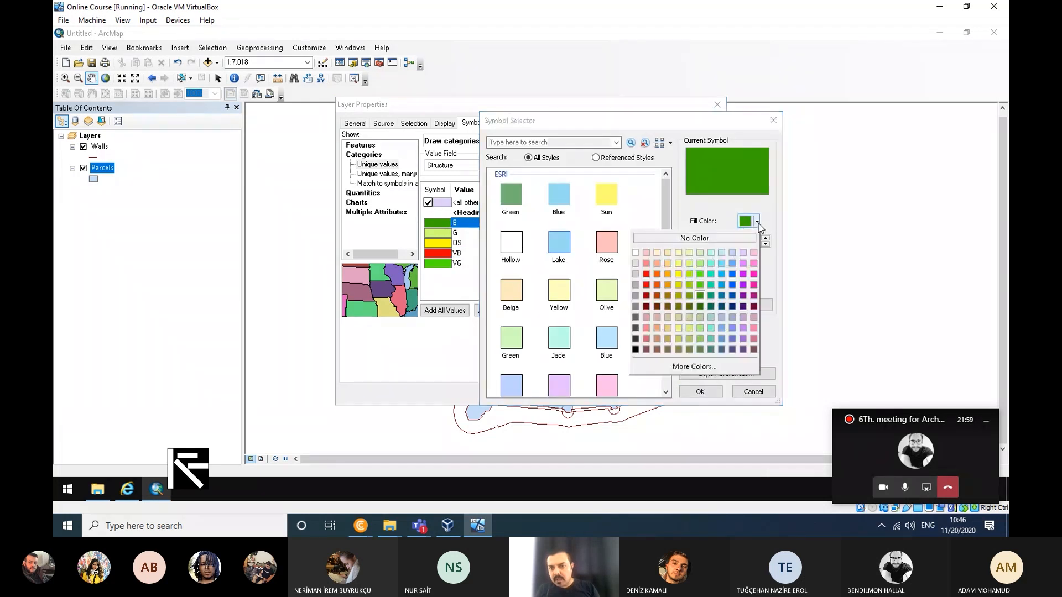
pyautogui.click(666, 274)
pyautogui.click(698, 392)
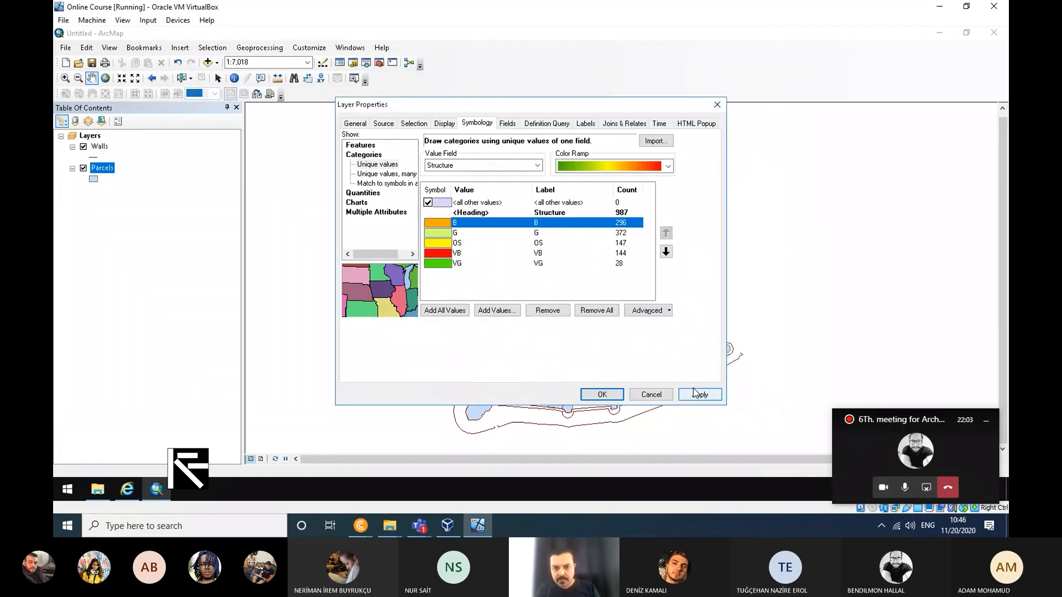
# Step: Change the fill color of the OS category symbol to white and apply the Structure symbology to the Parcels layer on the map
pyautogui.doubleClick(446, 244)
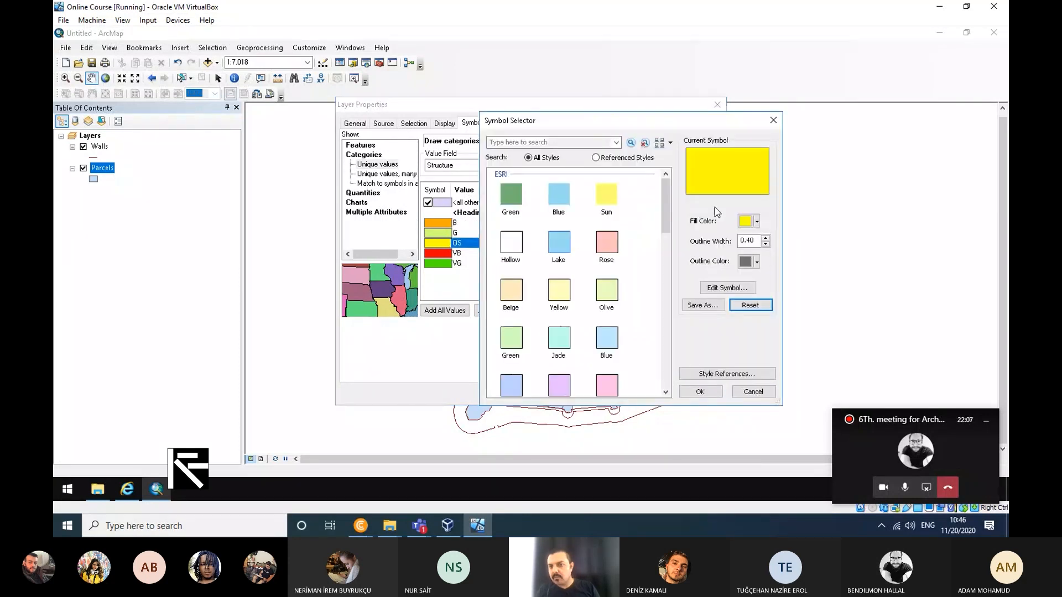
pyautogui.click(749, 221)
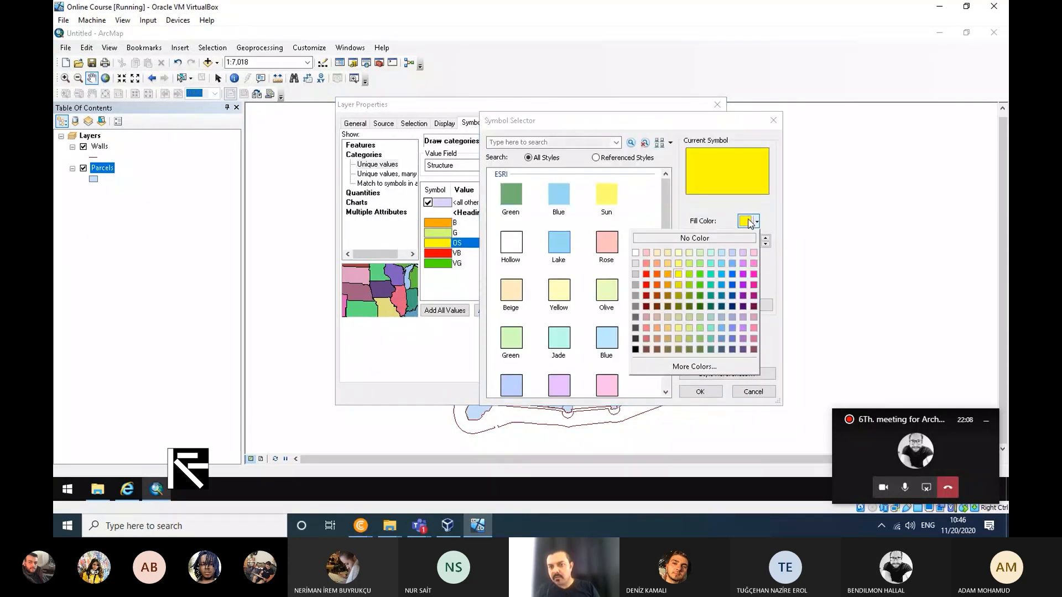
pyautogui.click(635, 254)
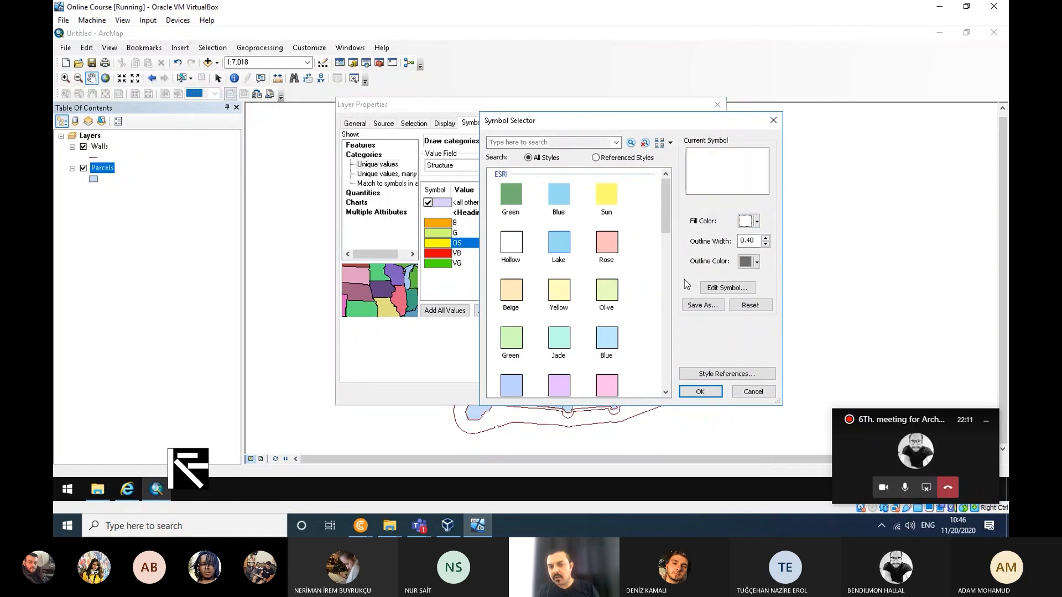
pyautogui.click(700, 392)
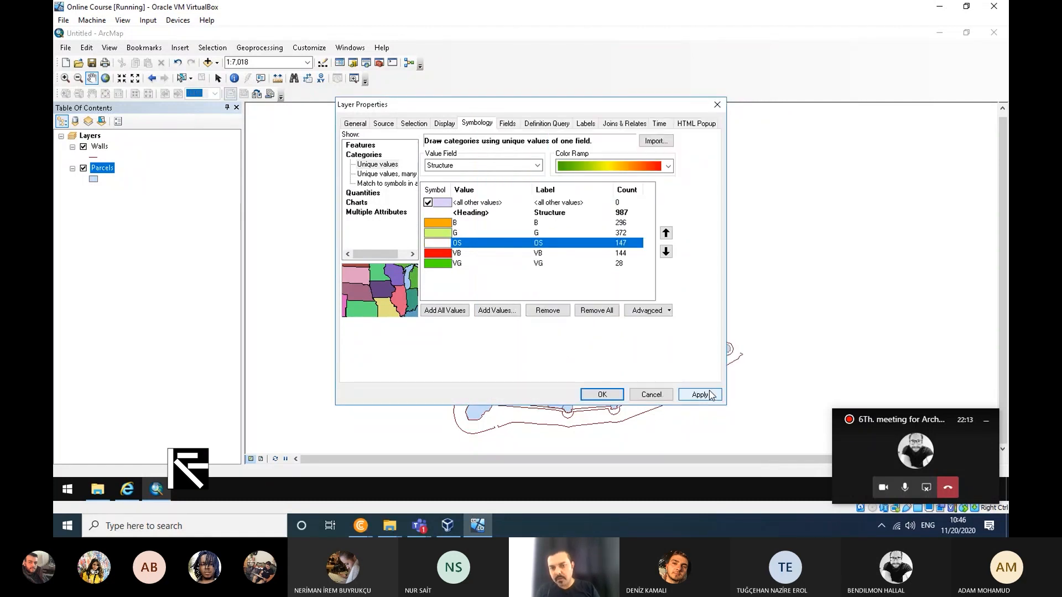
pyautogui.click(710, 394)
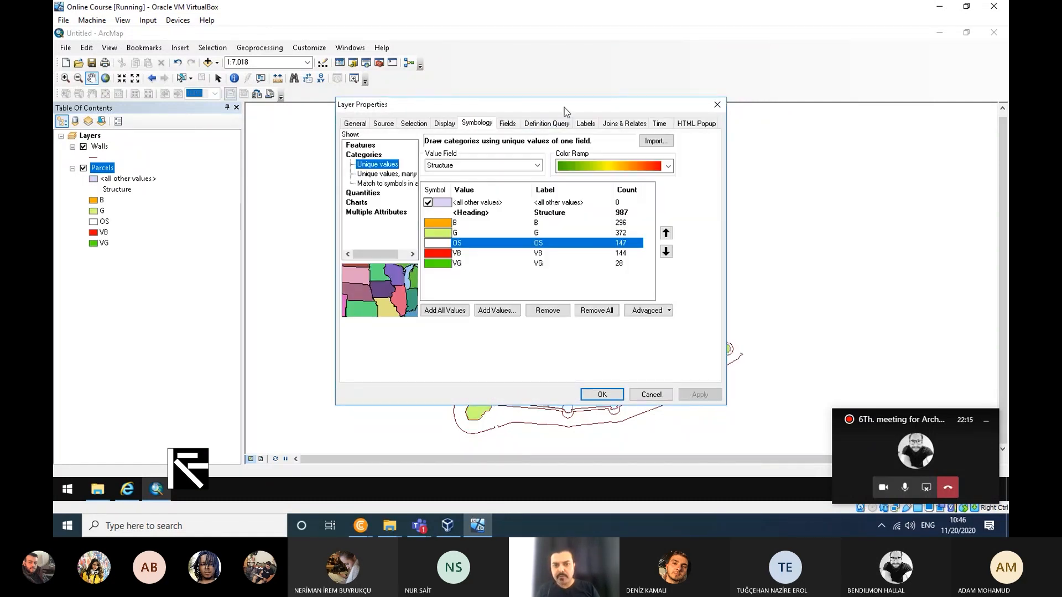
pyautogui.moveTo(564, 108); pyautogui.dragTo(814, 40)
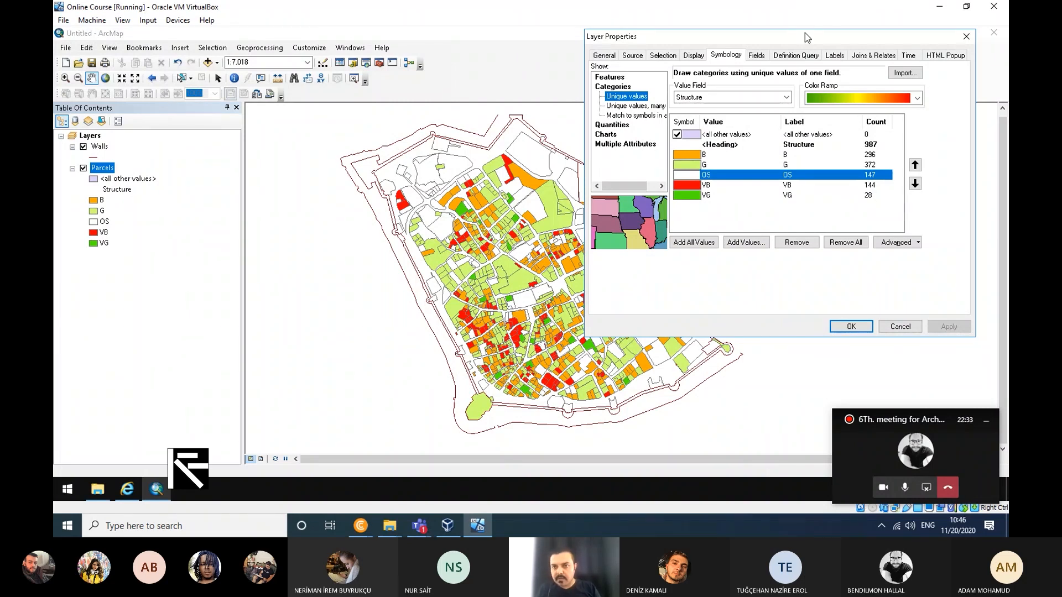
# Step: Reorder the Structure categories of the Parcels layer as VG, G, B, VB, OS
pyautogui.moveTo(805, 32); pyautogui.dragTo(620, 102)
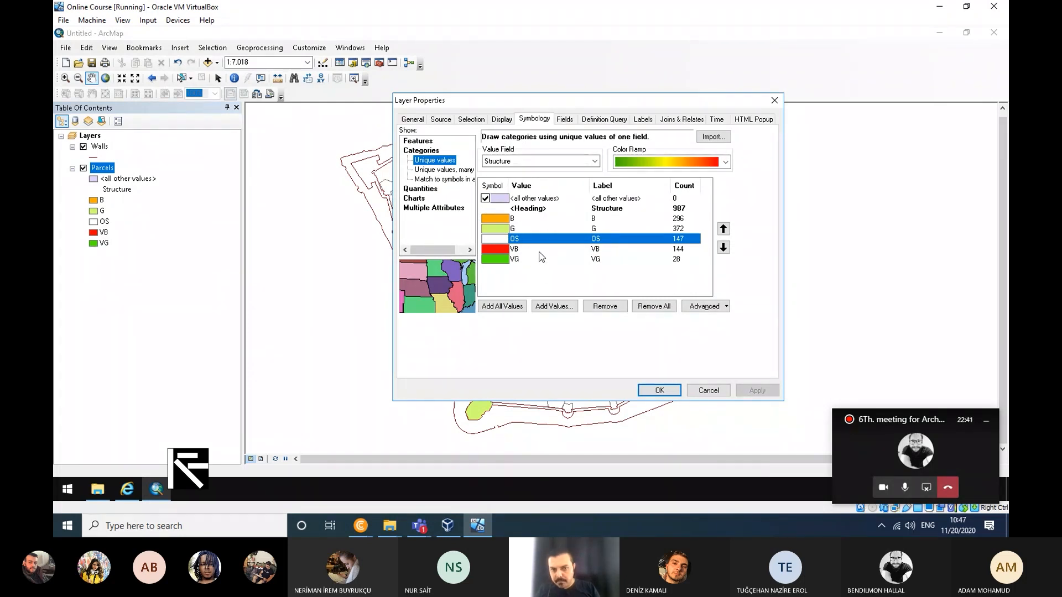
pyautogui.click(529, 261)
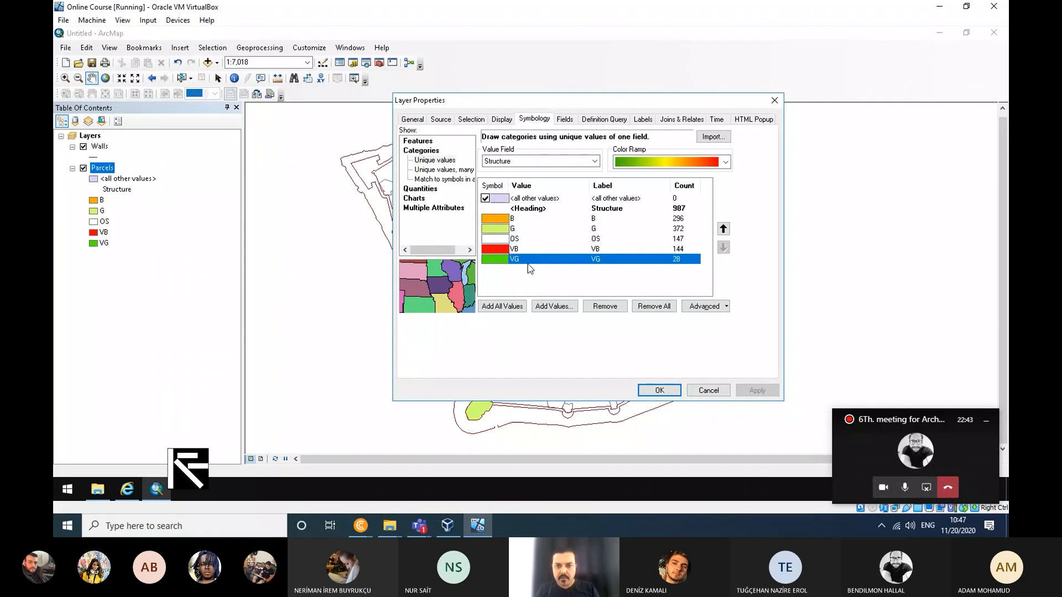
pyautogui.click(723, 229)
pyautogui.click(724, 229)
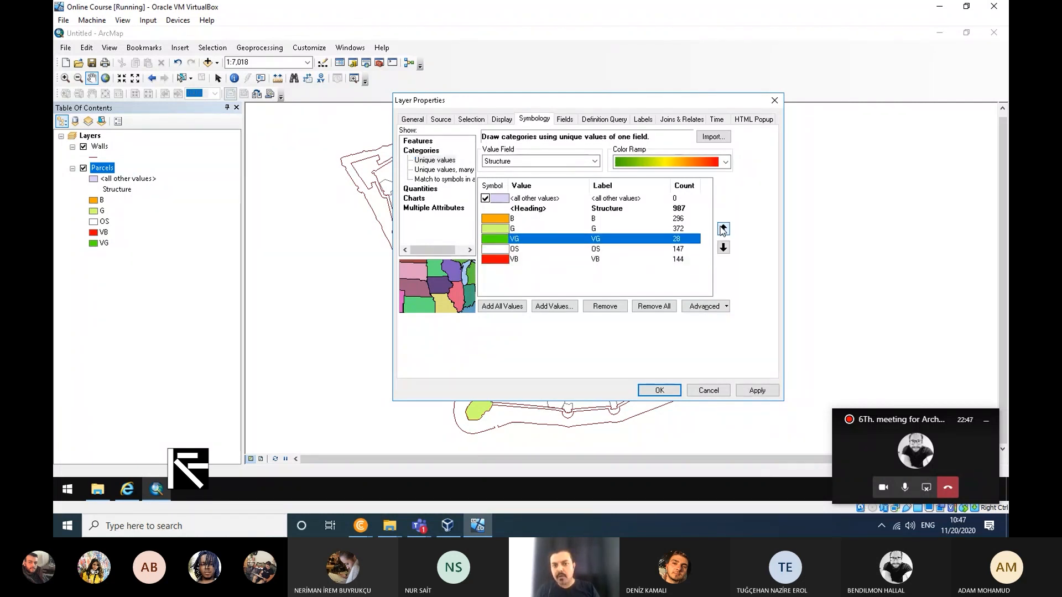
pyautogui.click(723, 229)
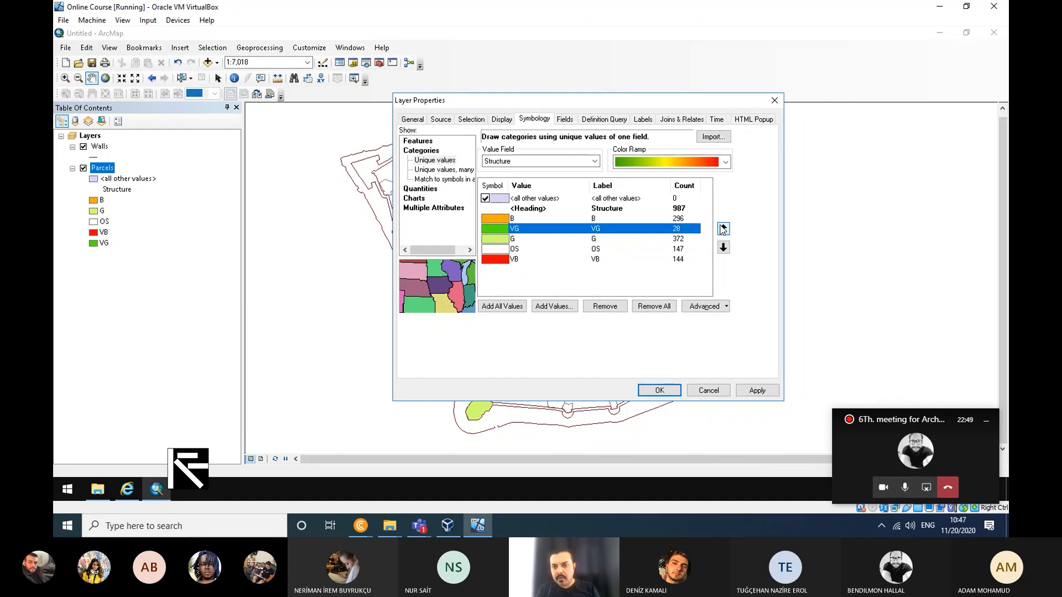
pyautogui.click(723, 229)
pyautogui.click(548, 239)
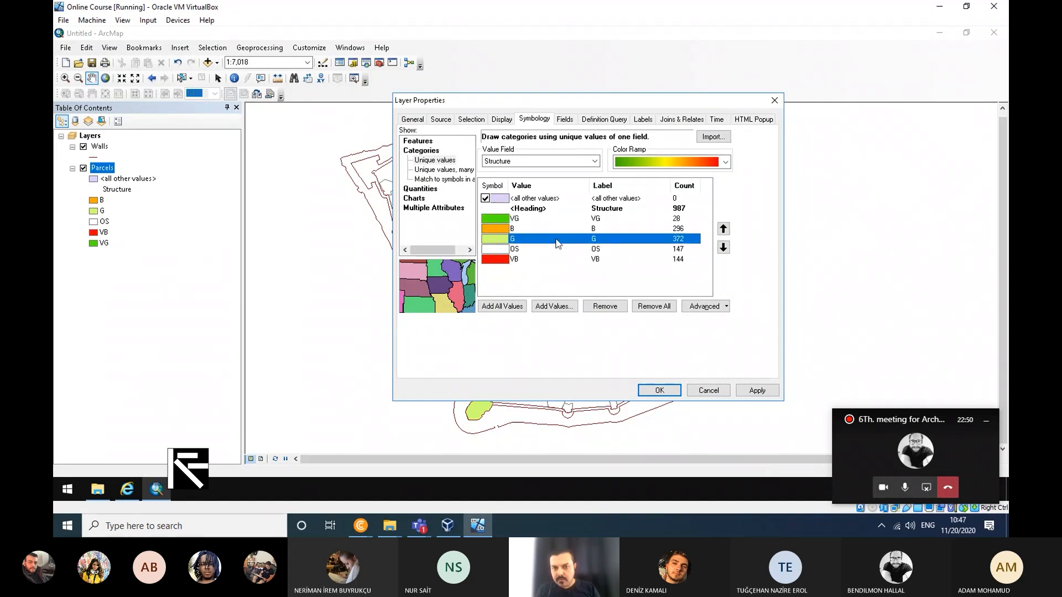
pyautogui.click(723, 229)
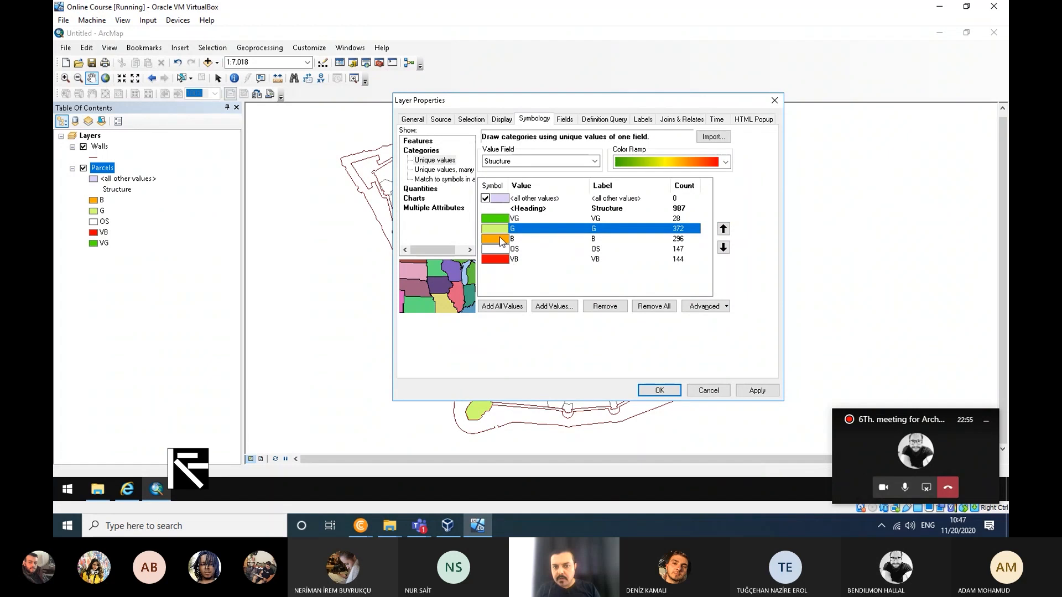
pyautogui.click(505, 260)
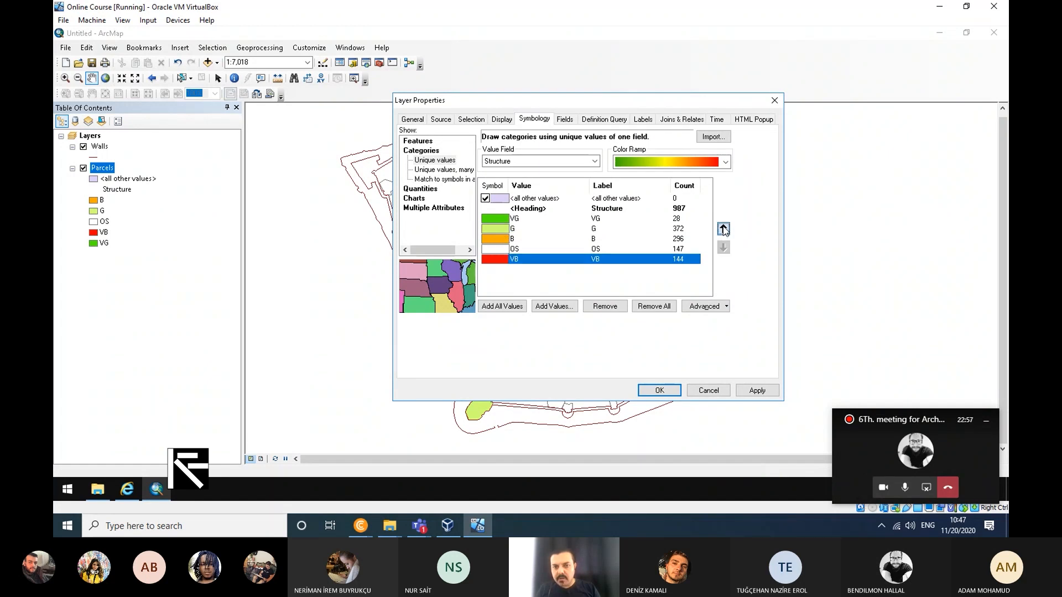
pyautogui.click(723, 229)
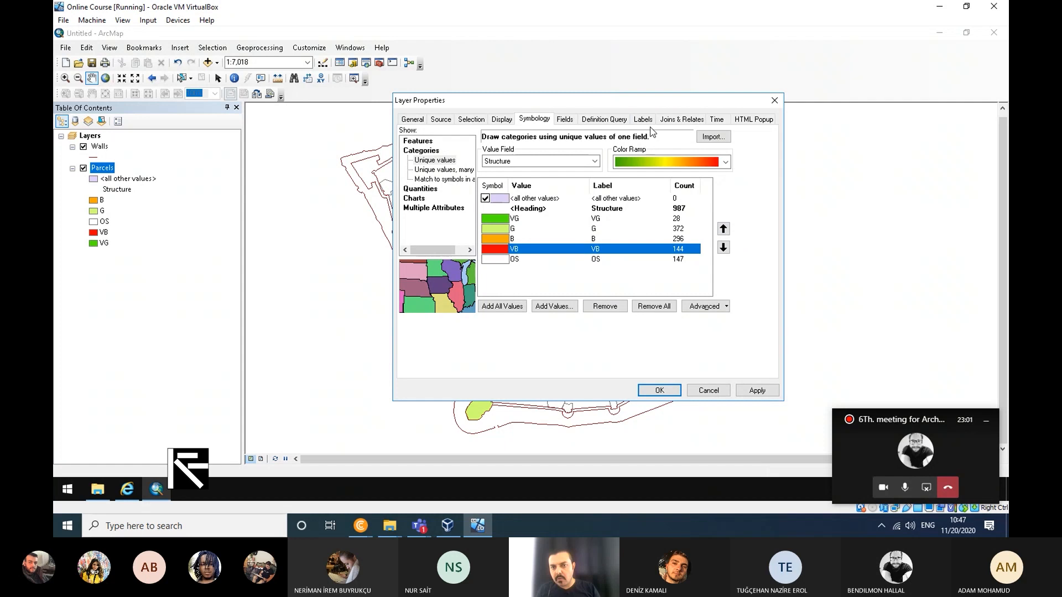
# Step: Label the VG, G, B, VB and OS categories Very Good, Good, Bad, Very Bad and Open Space, and apply the labels
pyautogui.moveTo(667, 108); pyautogui.dragTo(748, 113)
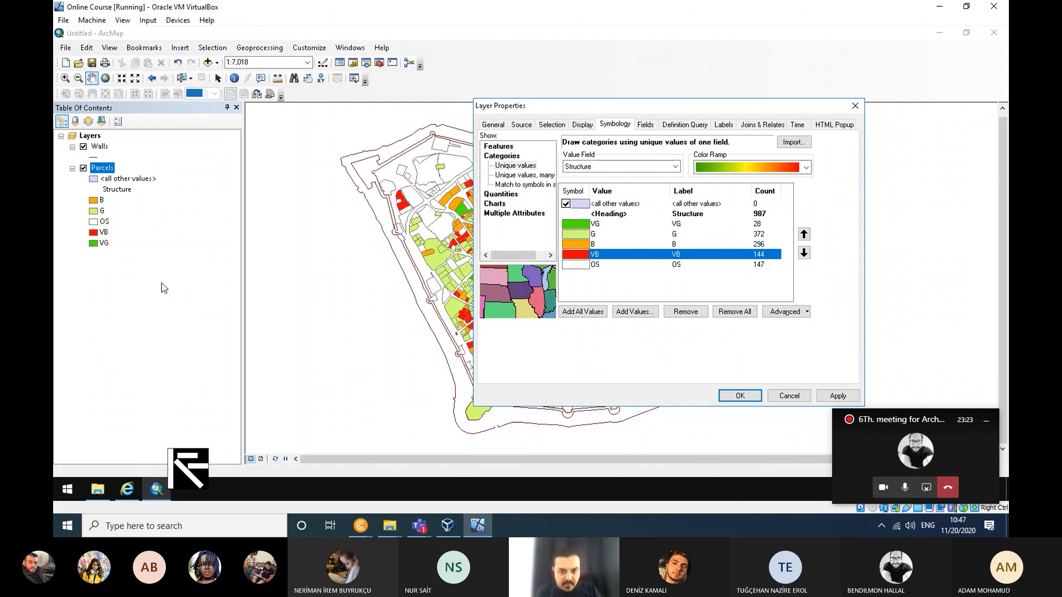
pyautogui.click(706, 224)
pyautogui.click(706, 224)
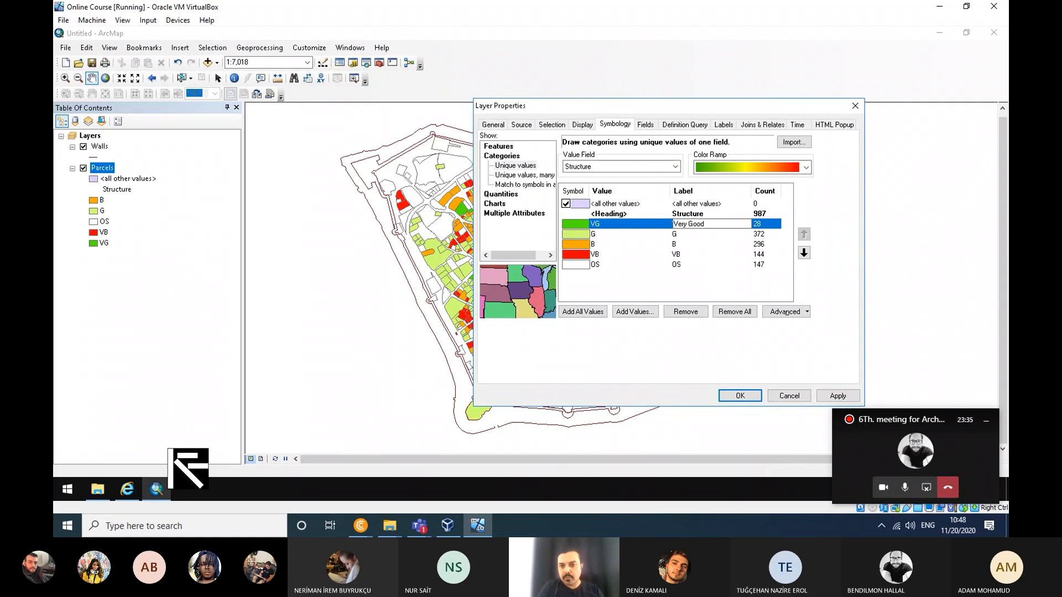
pyautogui.click(712, 234)
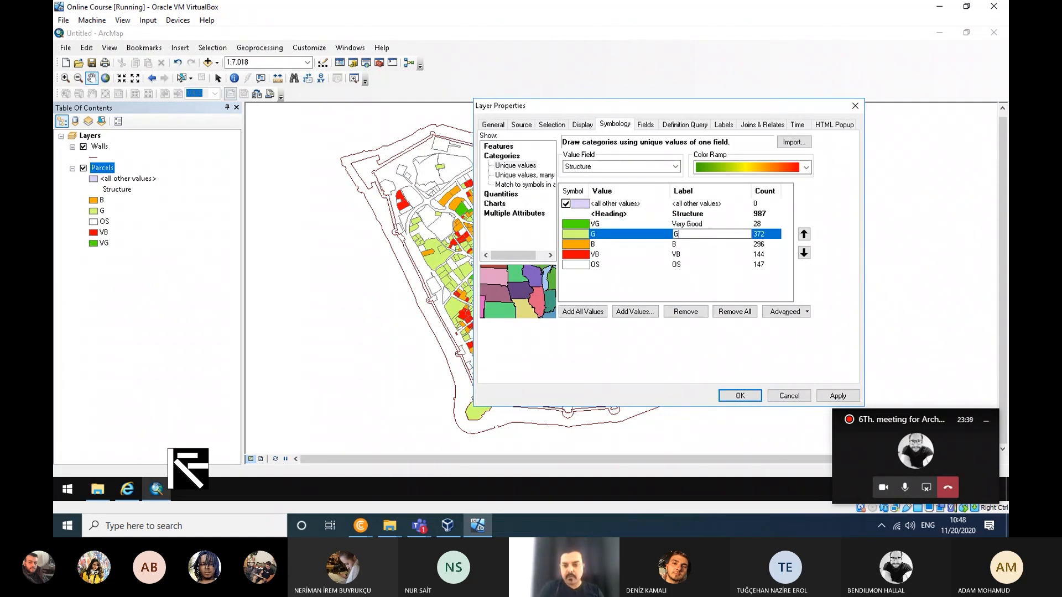
pyautogui.click(696, 244)
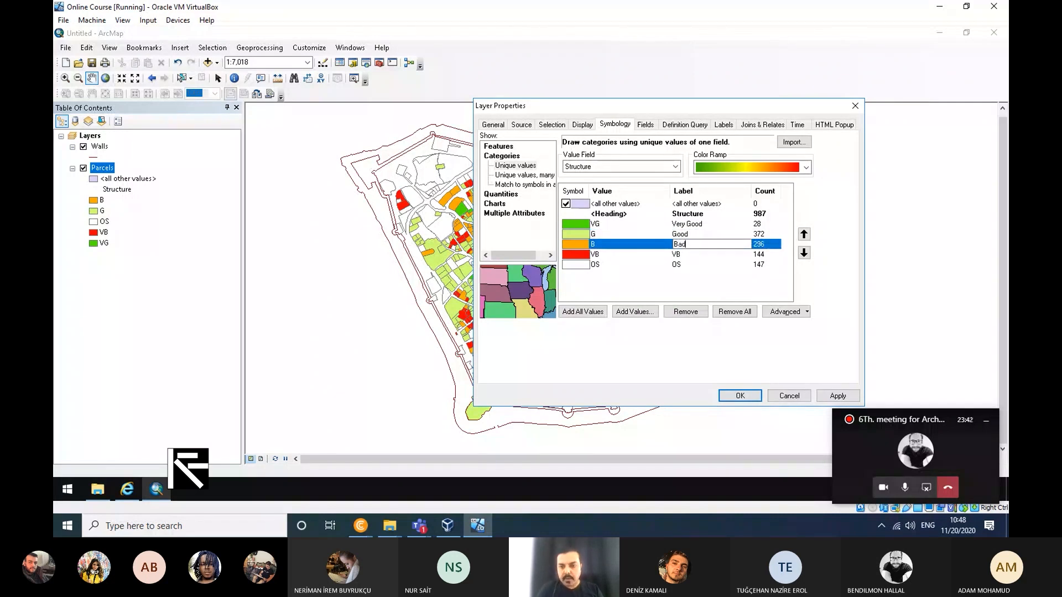
pyautogui.click(688, 254)
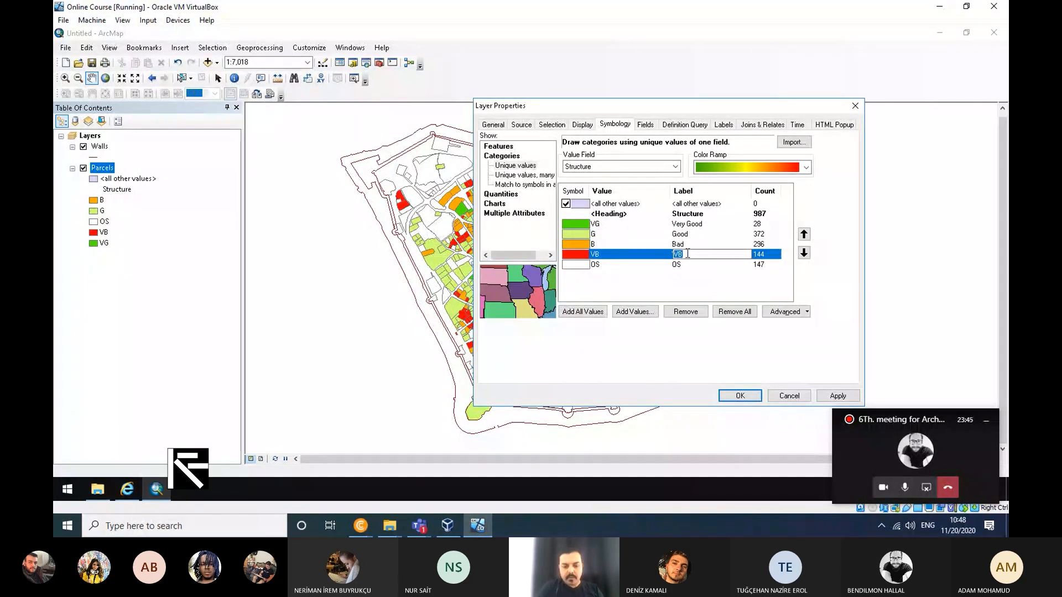
pyautogui.write('Very Bad')
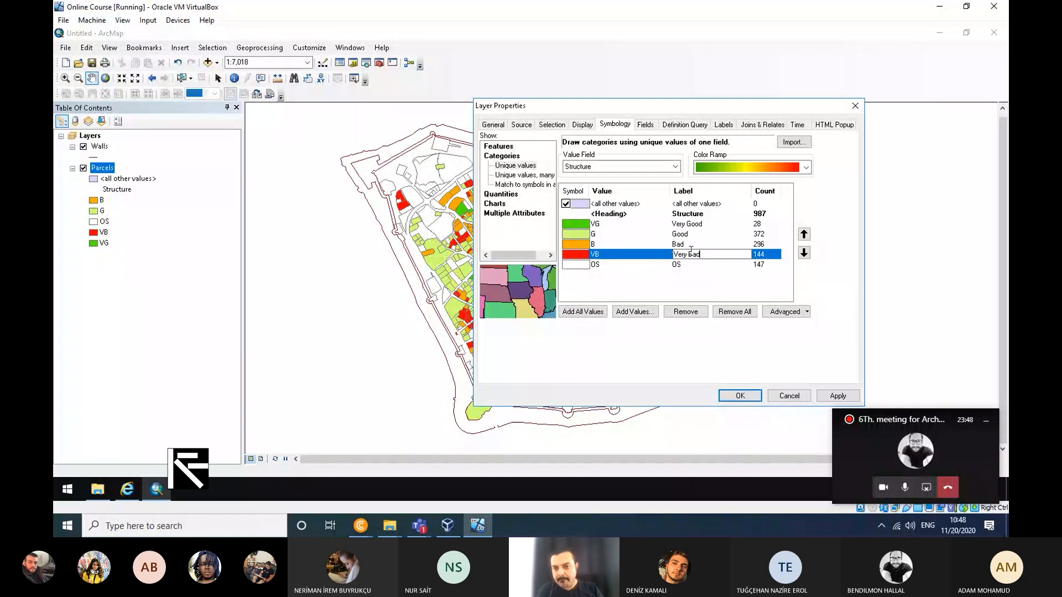
pyautogui.click(692, 264)
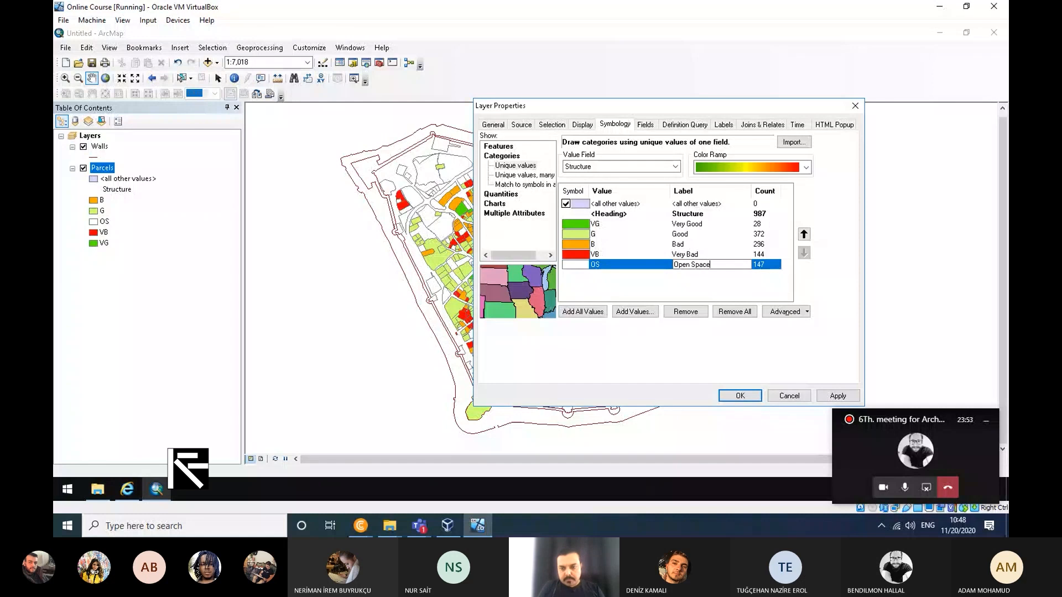
pyautogui.click(858, 399)
pyautogui.click(858, 399)
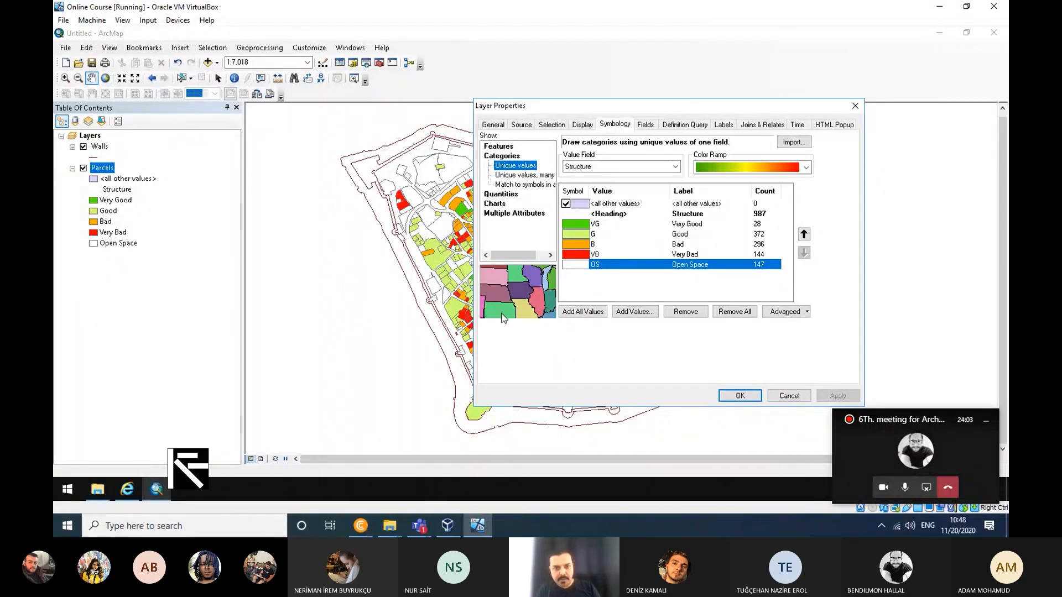
# Step: Exclude the <all other values> category from the Parcels symbology and accept the layer properties
pyautogui.moveTo(603, 108); pyautogui.dragTo(702, 75)
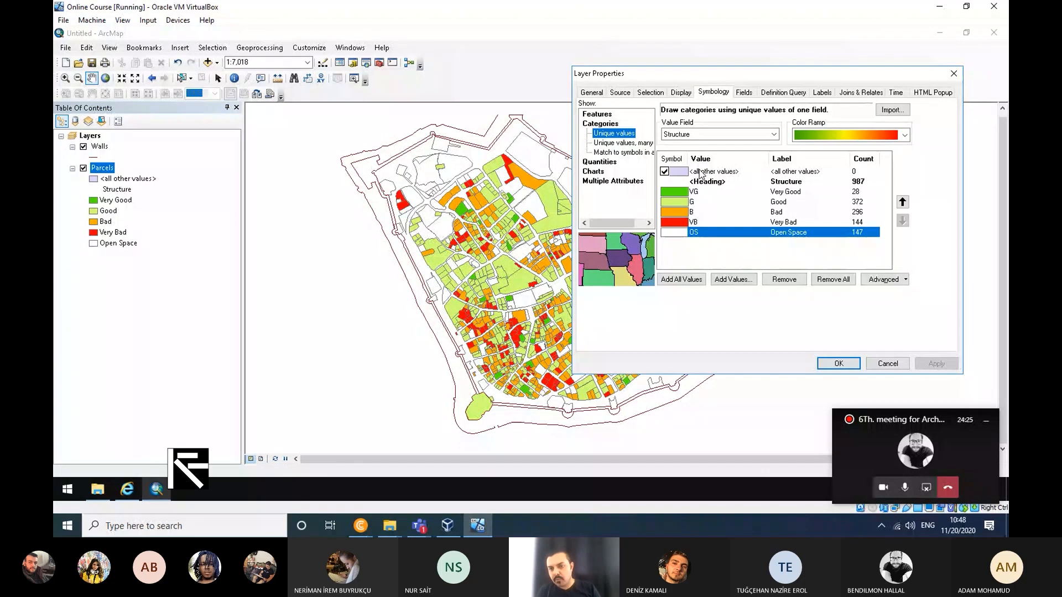
pyautogui.click(665, 172)
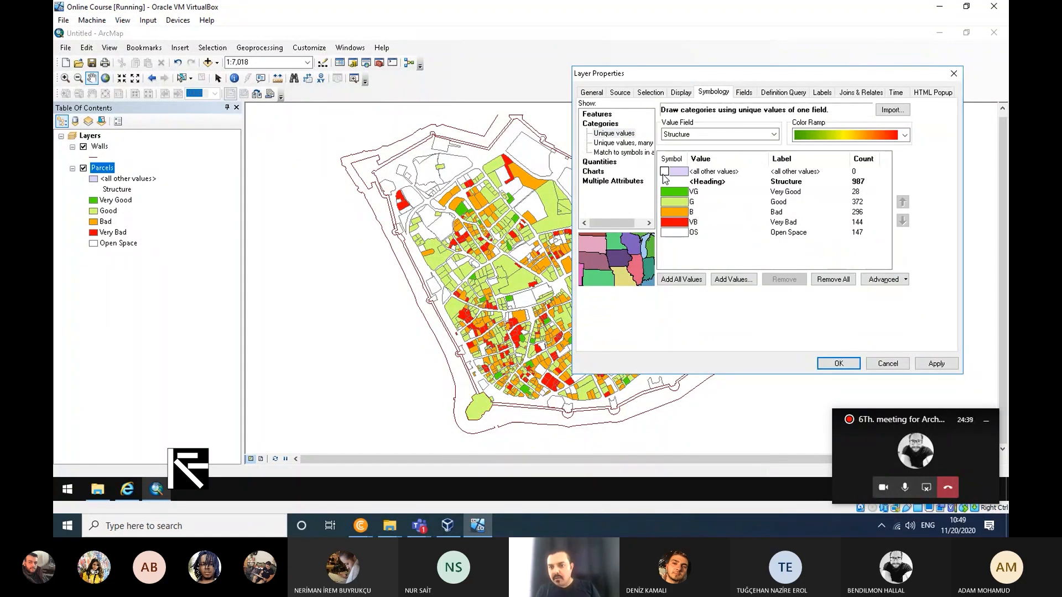
pyautogui.moveTo(791, 77); pyautogui.dragTo(774, 44)
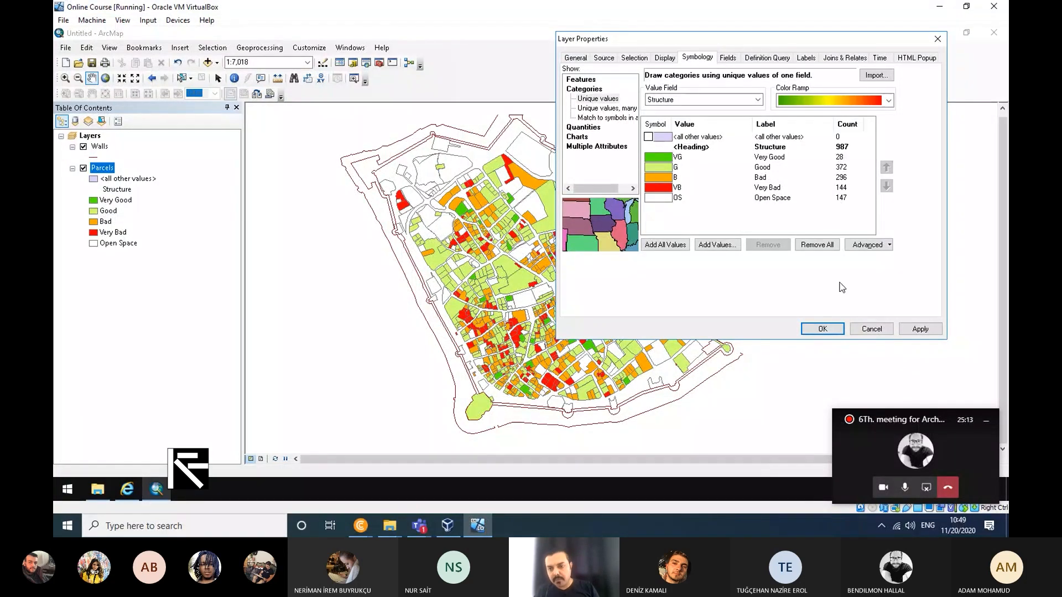
pyautogui.click(824, 328)
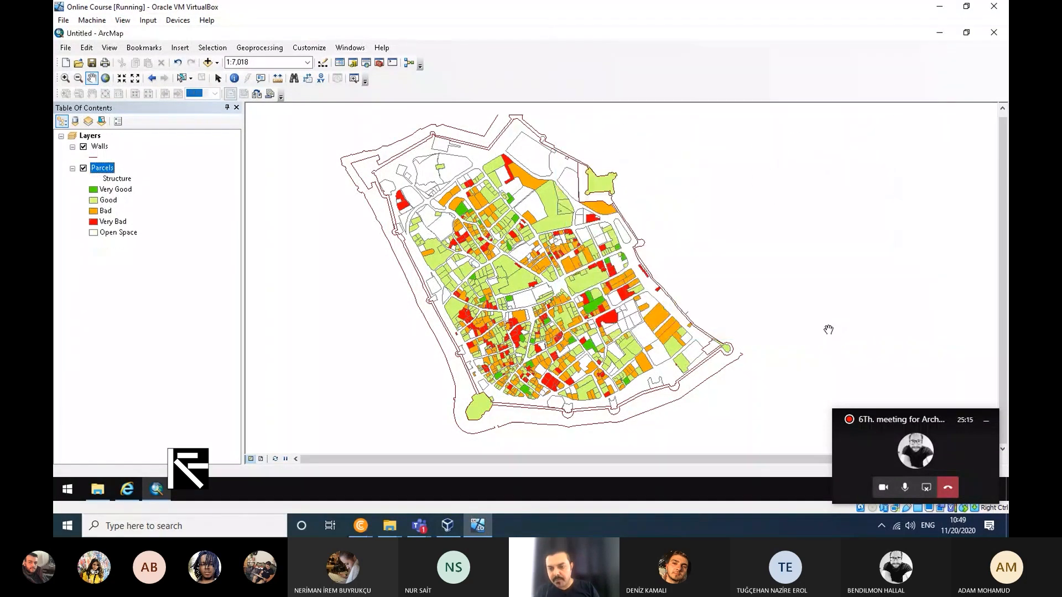
# Step: Change the Walls layer's line symbol to black with a width of 2
pyautogui.click(97, 157)
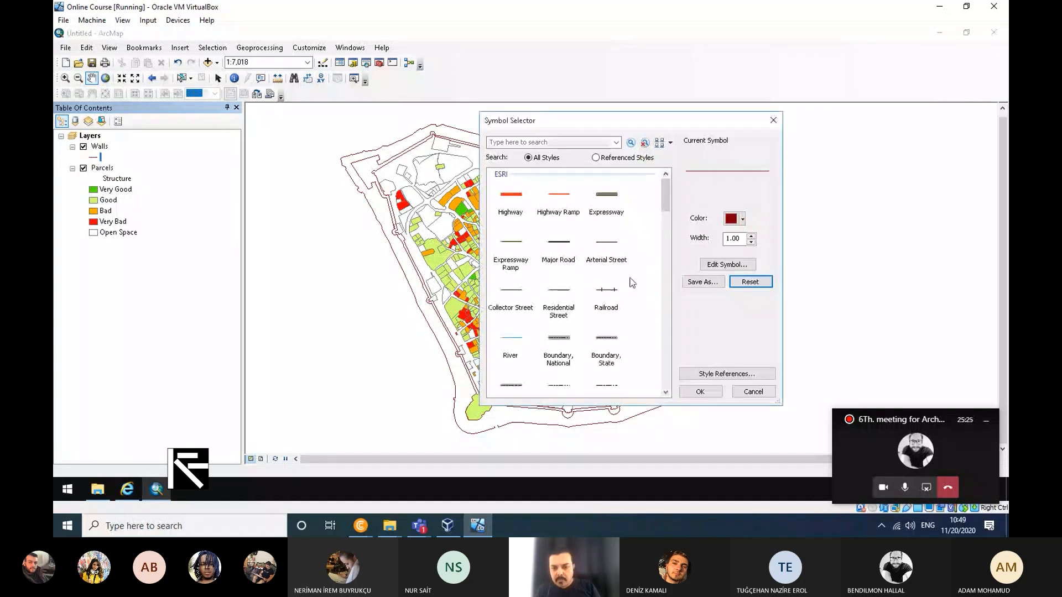
pyautogui.click(742, 220)
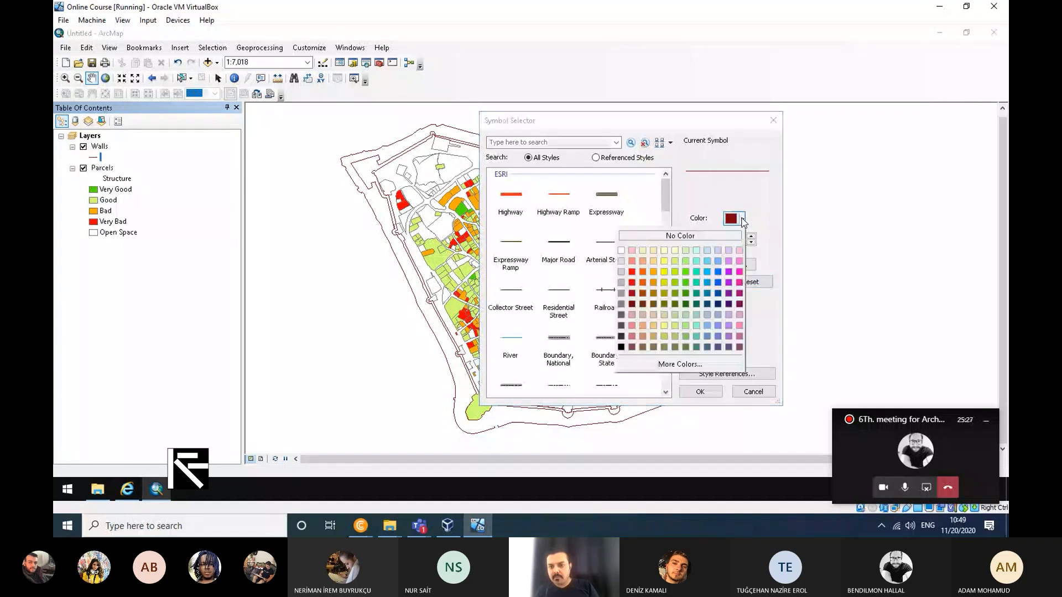
pyautogui.click(622, 347)
pyautogui.click(752, 236)
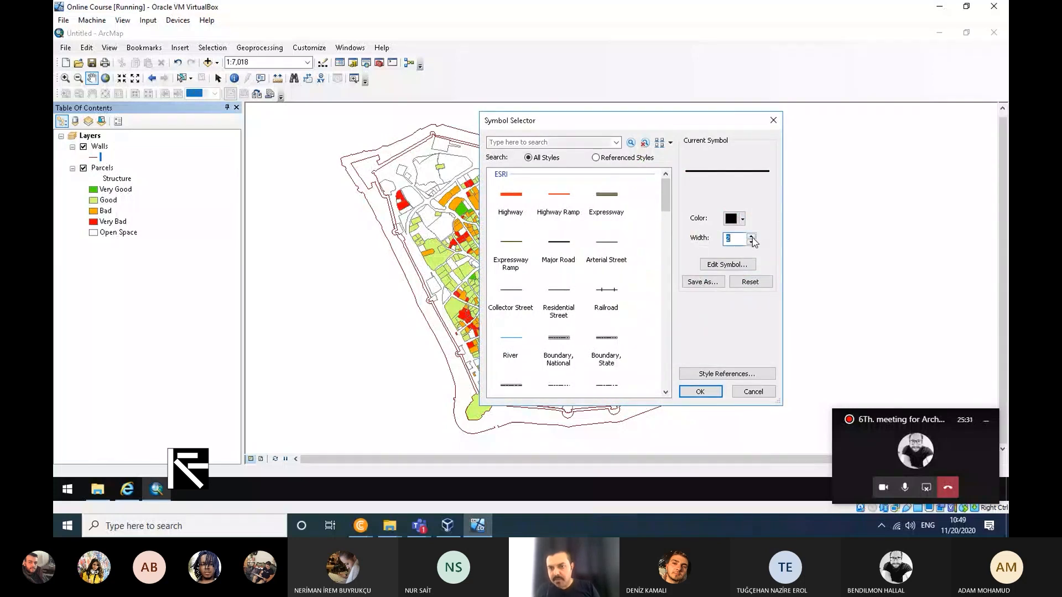
pyautogui.click(701, 392)
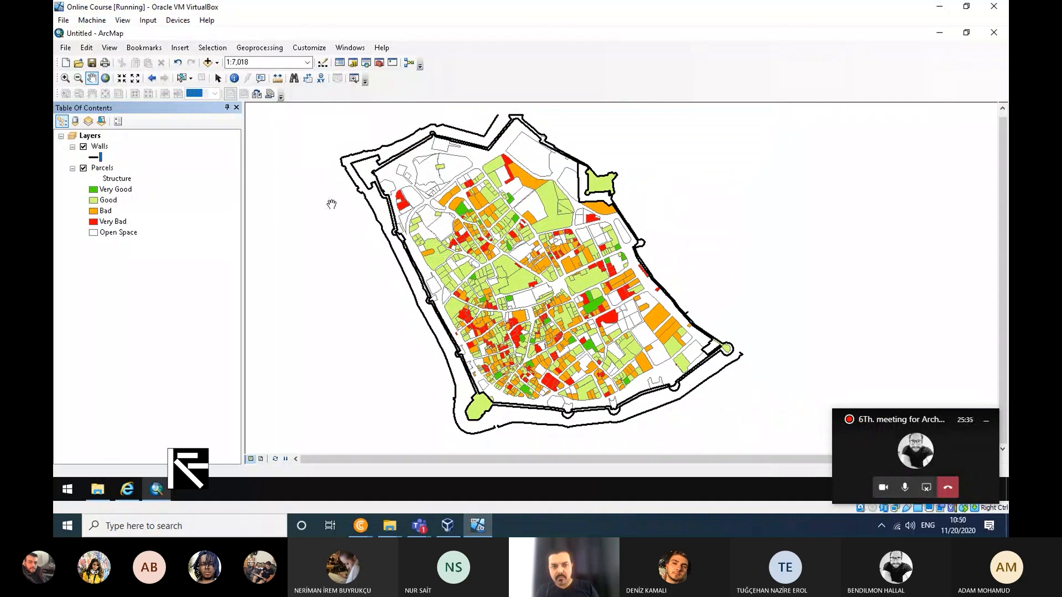
# Step: Set the Walls layer's line width to 1.5 and accept the symbol
pyautogui.click(96, 159)
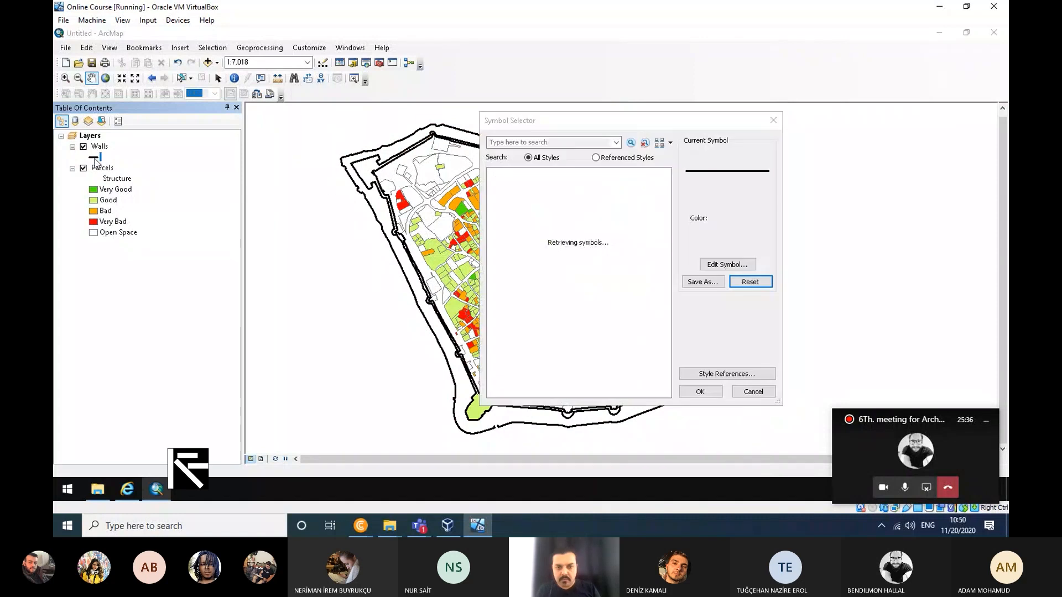
pyautogui.write('1.5')
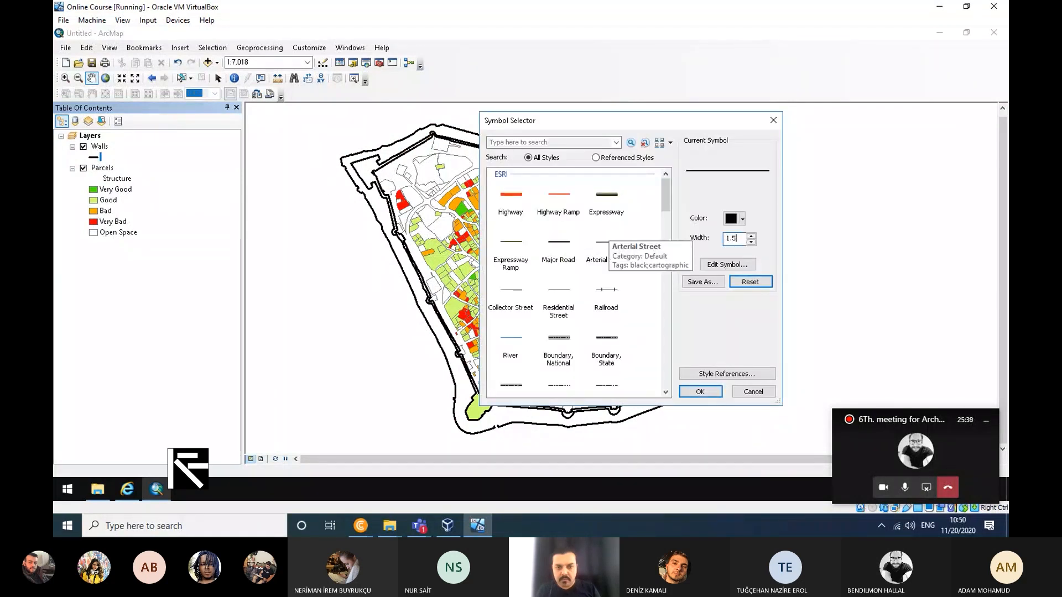
pyautogui.click(700, 392)
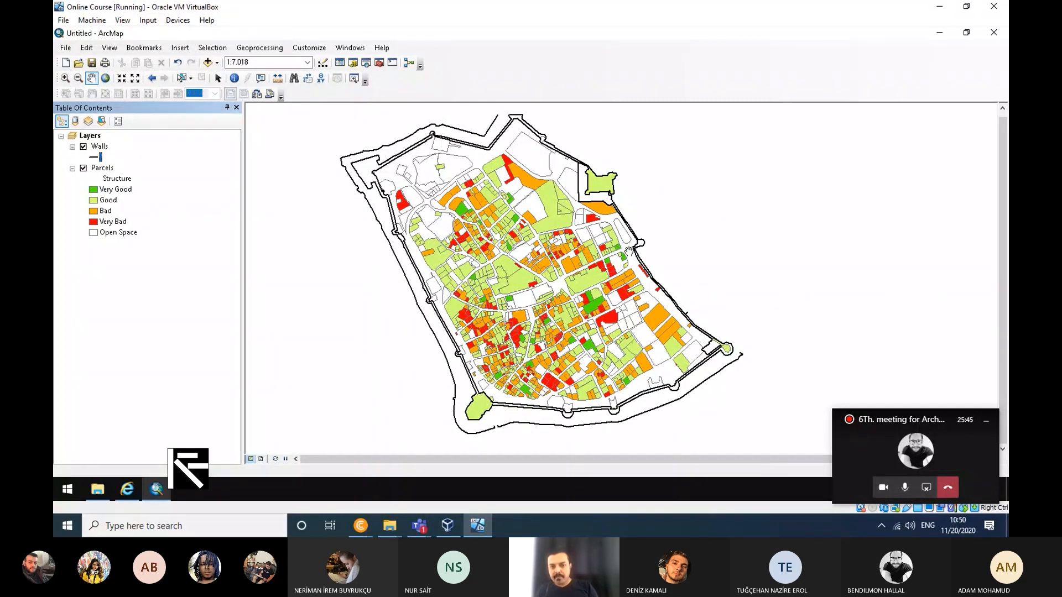
# Step: Switch the map display from data view to layout view
pyautogui.moveTo(630, 252); pyautogui.dragTo(654, 257)
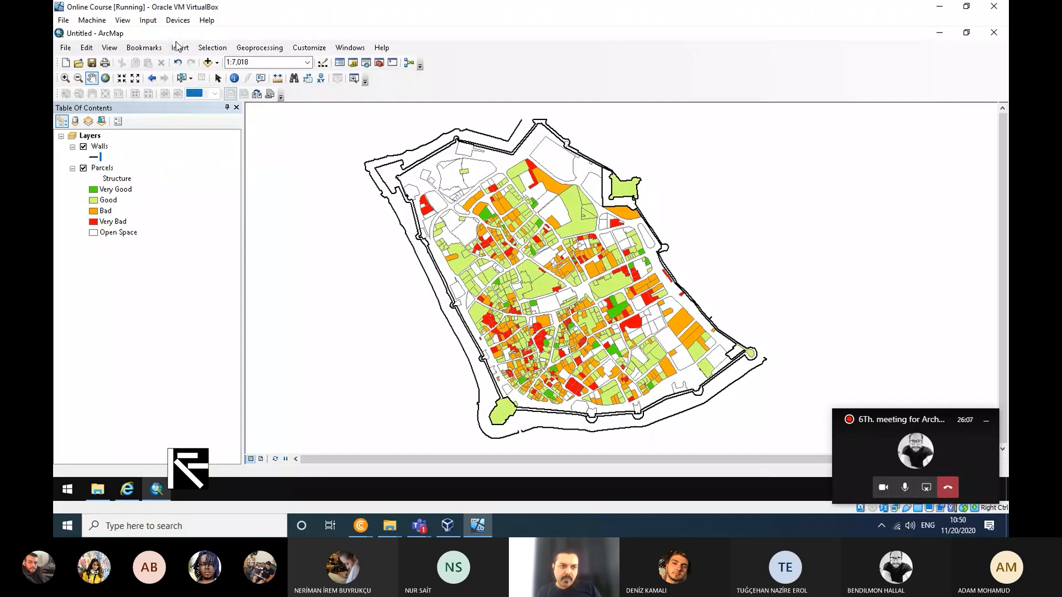
pyautogui.click(111, 48)
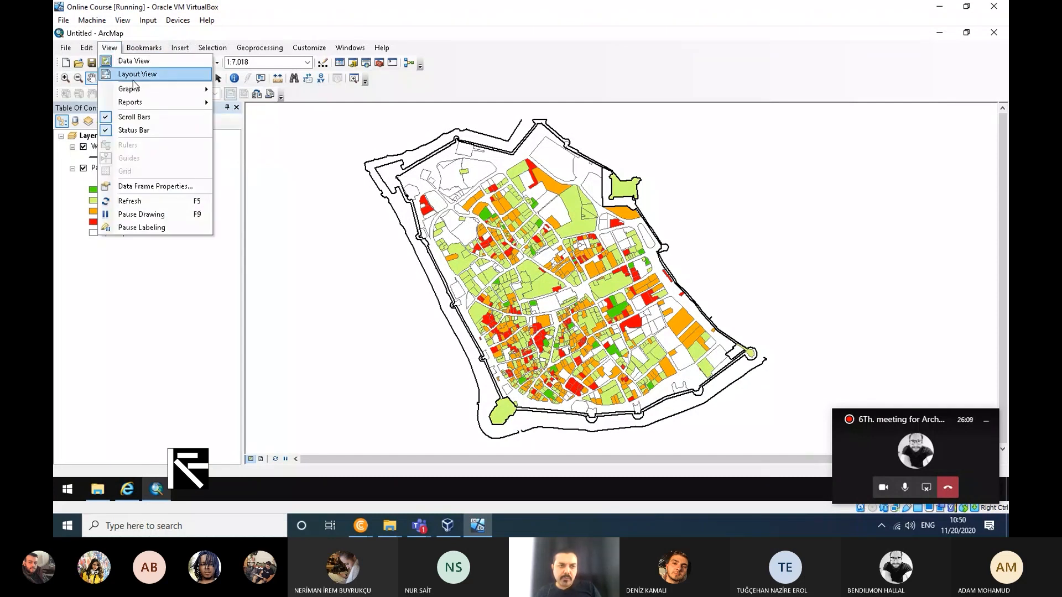
pyautogui.click(144, 47)
pyautogui.click(109, 47)
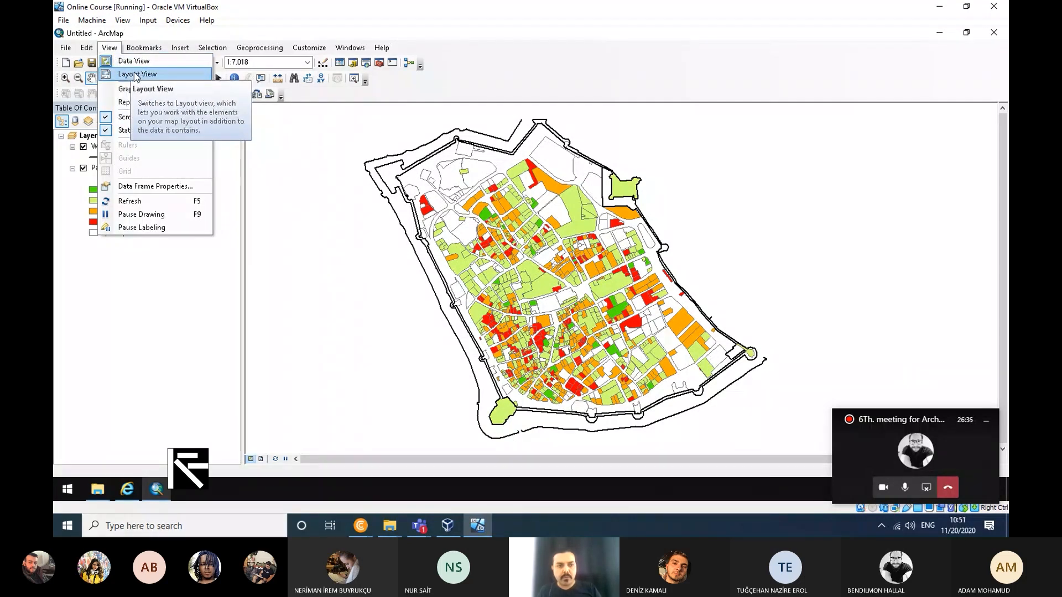
pyautogui.click(136, 74)
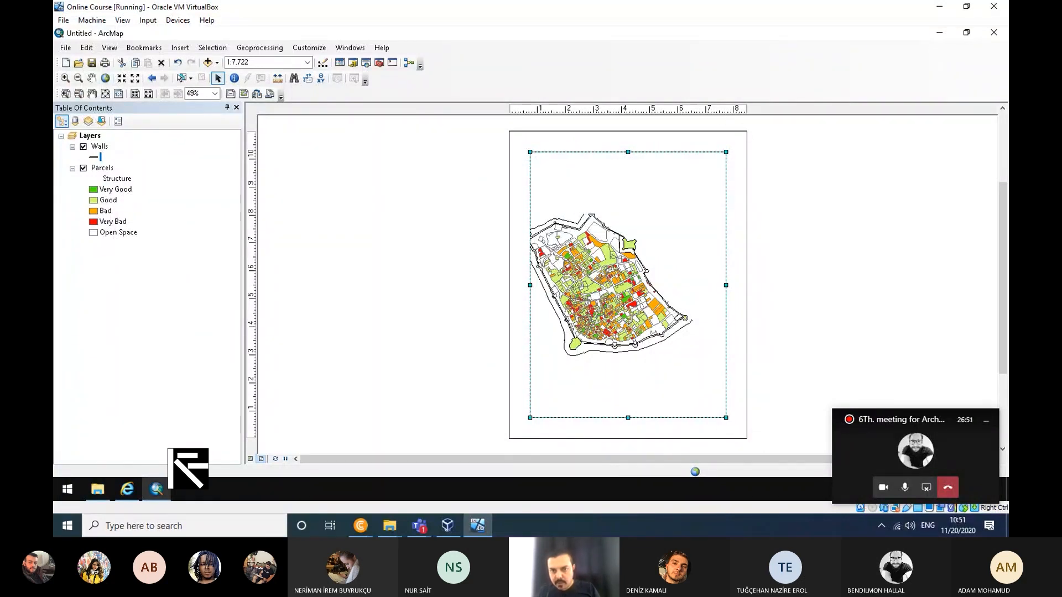
pyautogui.rightClick(414, 175)
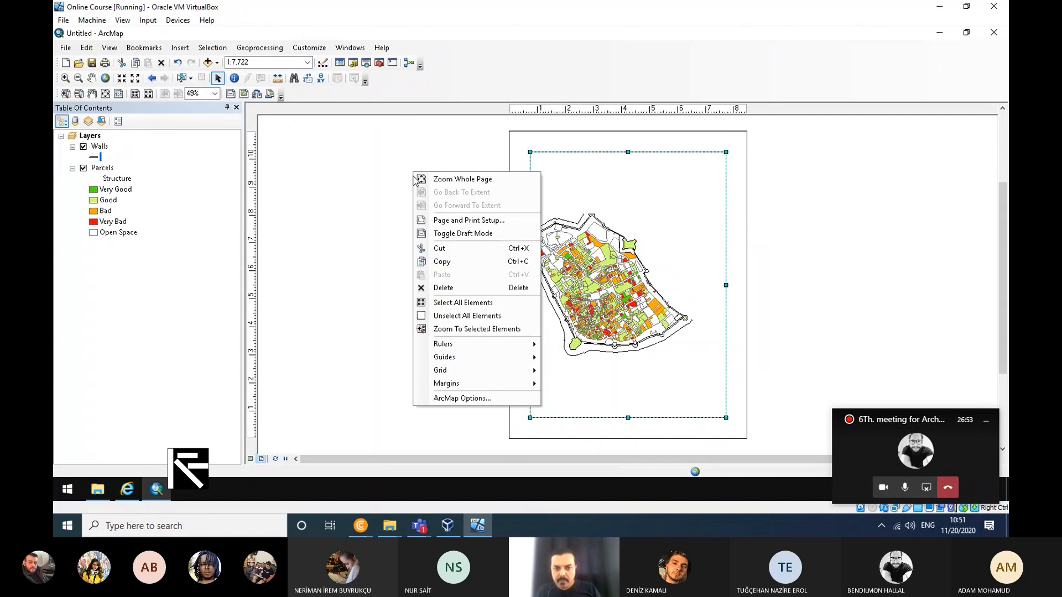
pyautogui.click(385, 154)
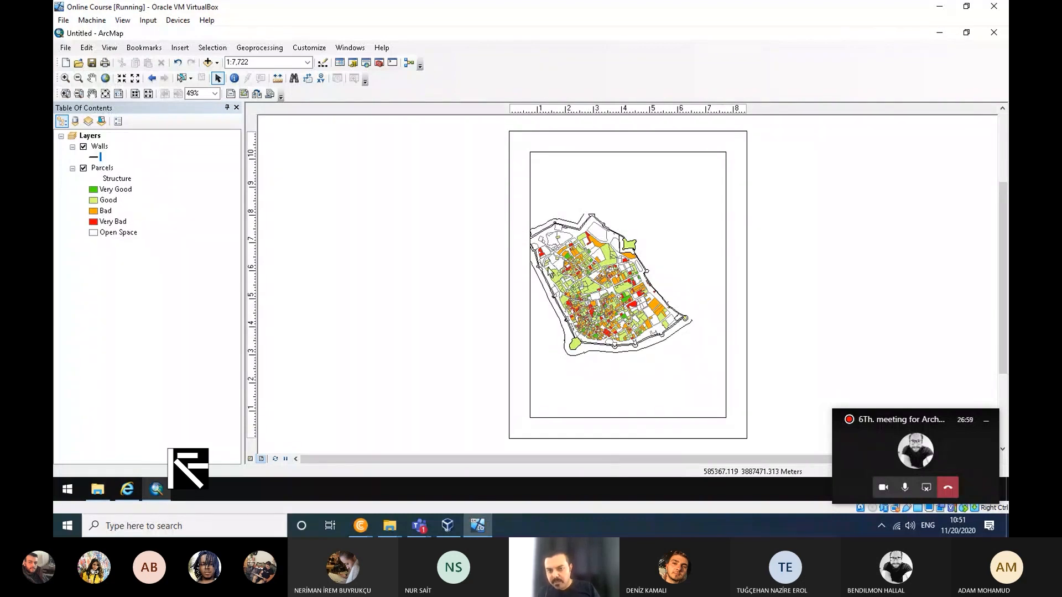
pyautogui.rightClick(474, 215)
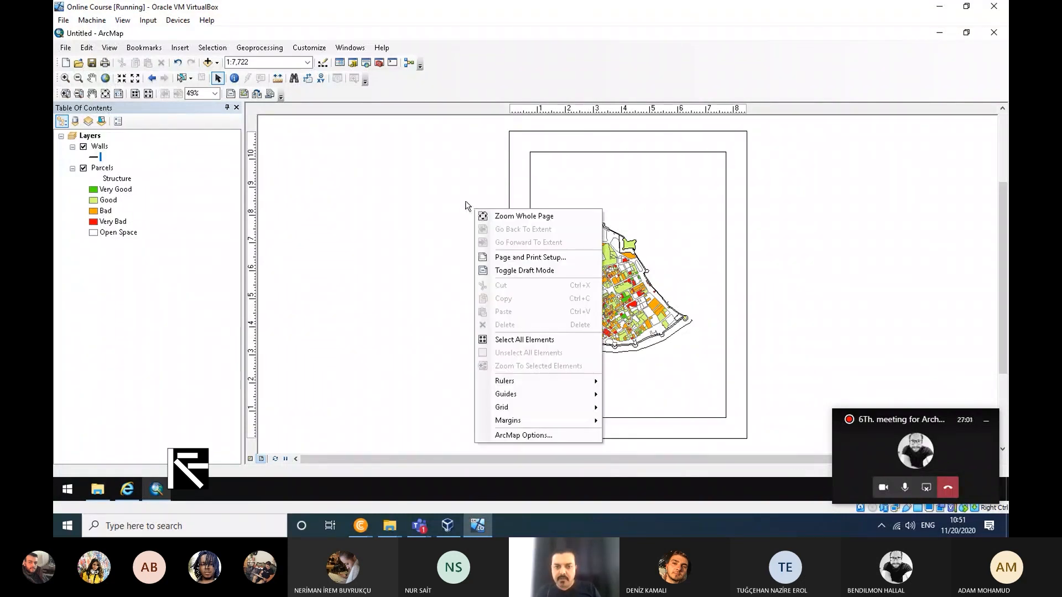
pyautogui.rightClick(389, 168)
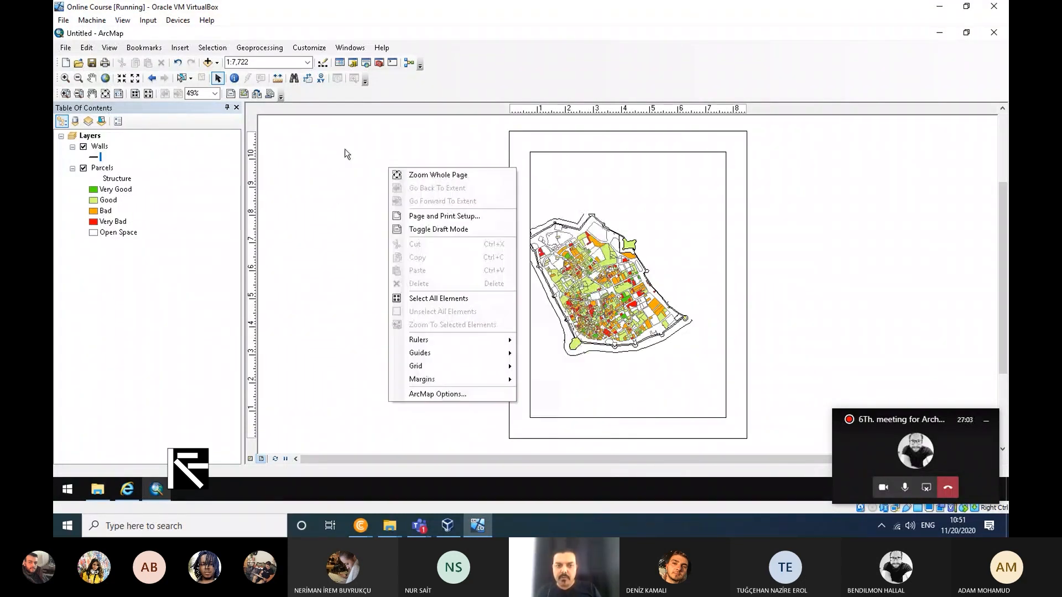
pyautogui.rightClick(345, 149)
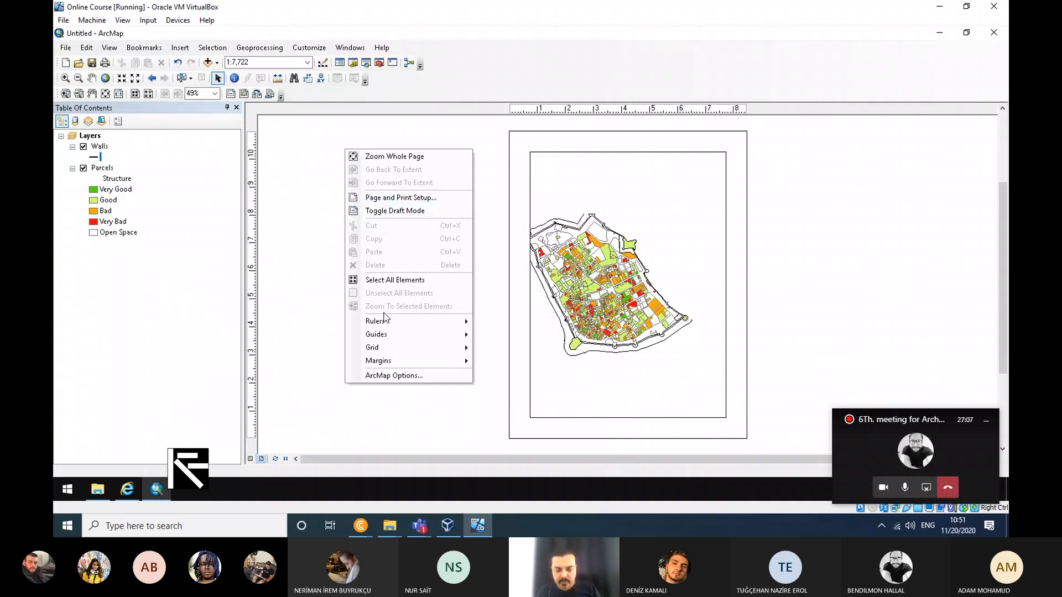
pyautogui.click(427, 197)
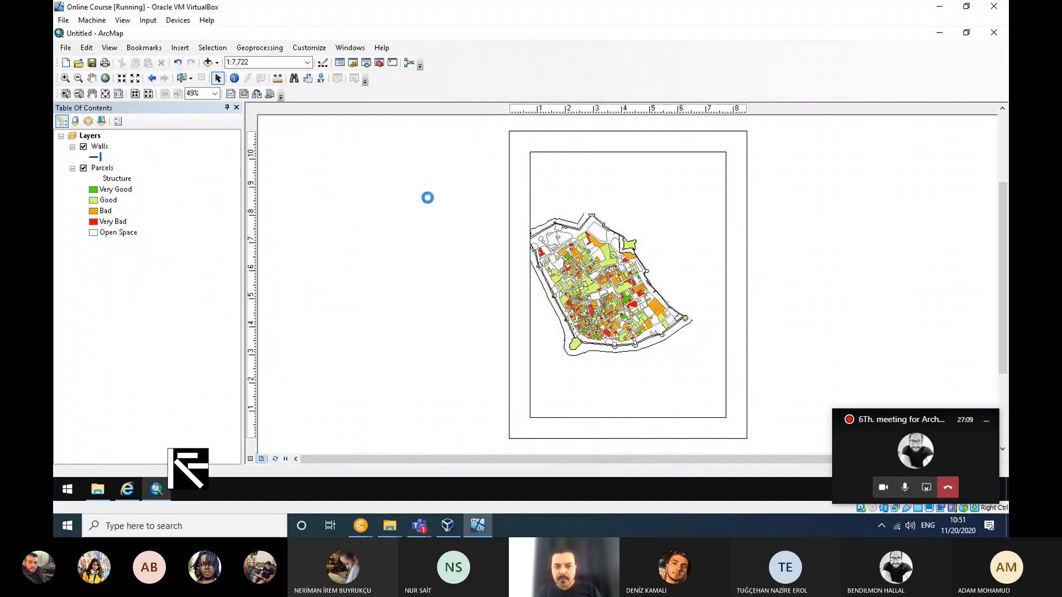
pyautogui.moveTo(552, 101); pyautogui.dragTo(459, 98)
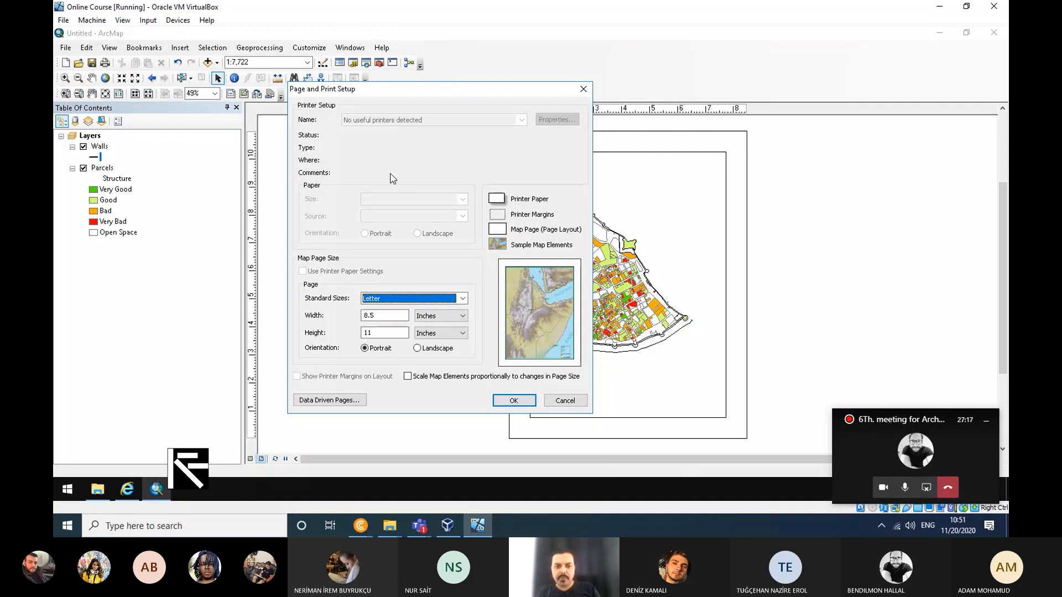
pyautogui.click(440, 299)
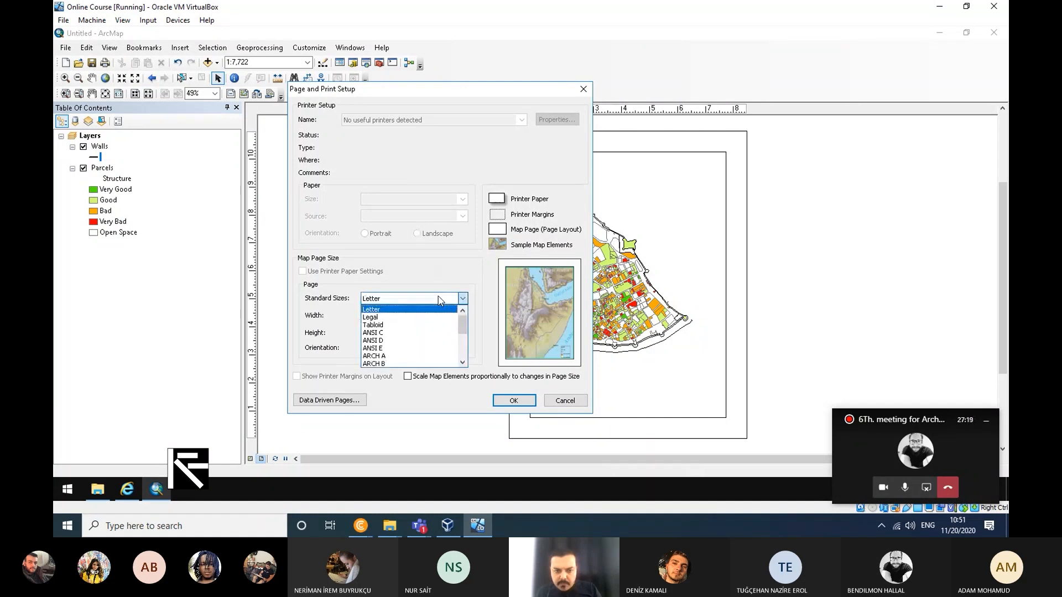
pyautogui.scroll(-3, 429, 329)
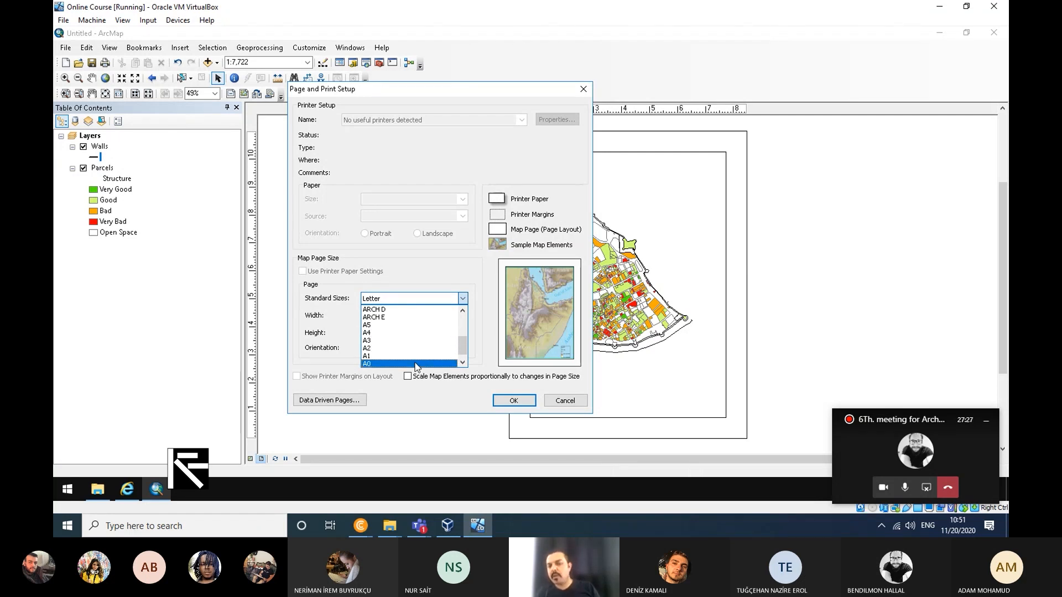
pyautogui.click(419, 333)
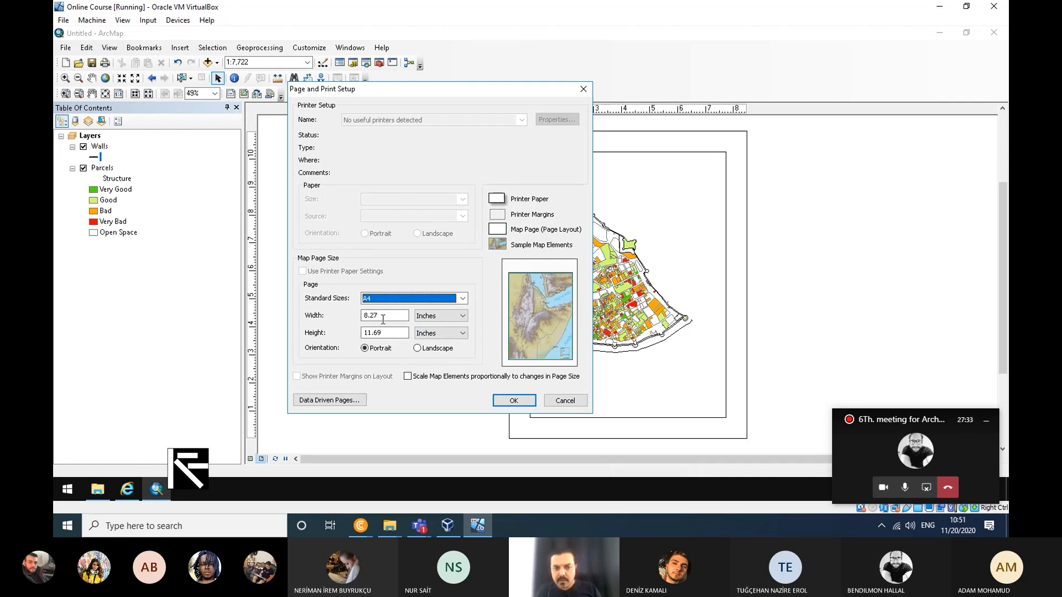
pyautogui.click(514, 400)
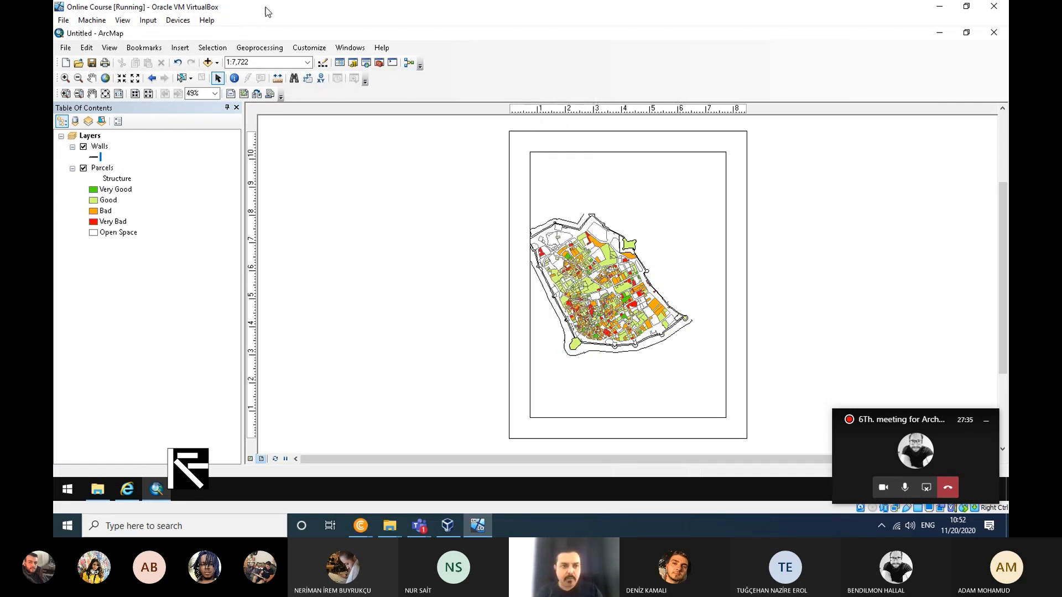
# Step: Set the layout view rulers to centimeters with a smallest division of 1/10 cm, and apply the options
pyautogui.click(325, 49)
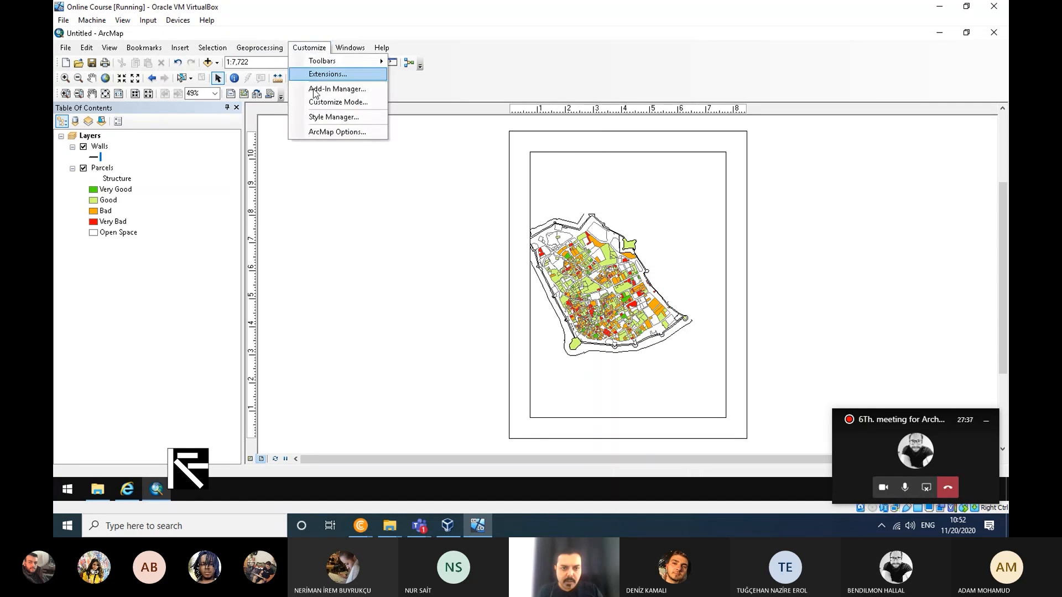
pyautogui.click(338, 131)
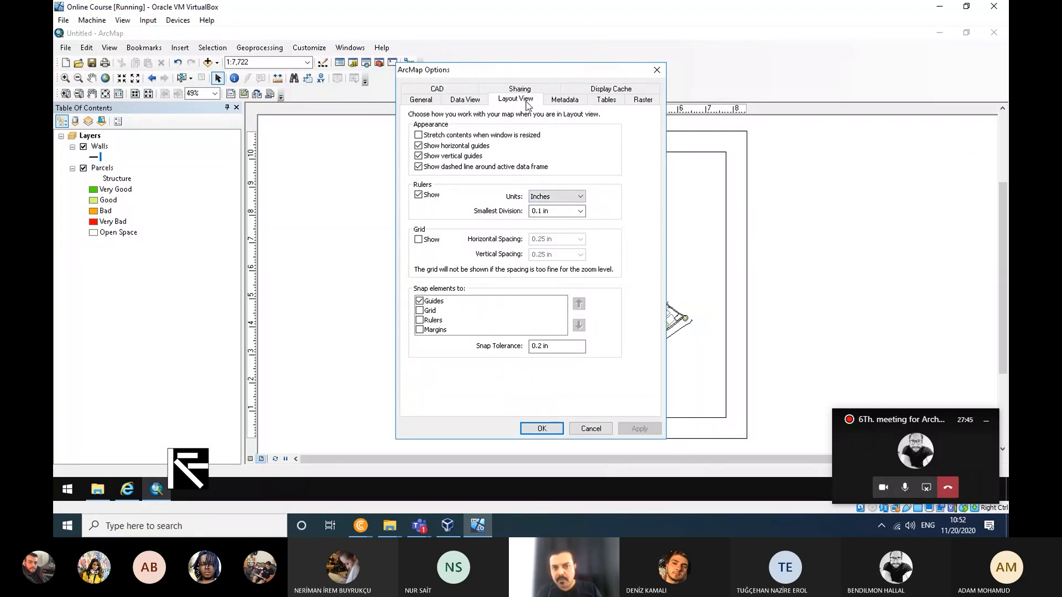
pyautogui.click(580, 198)
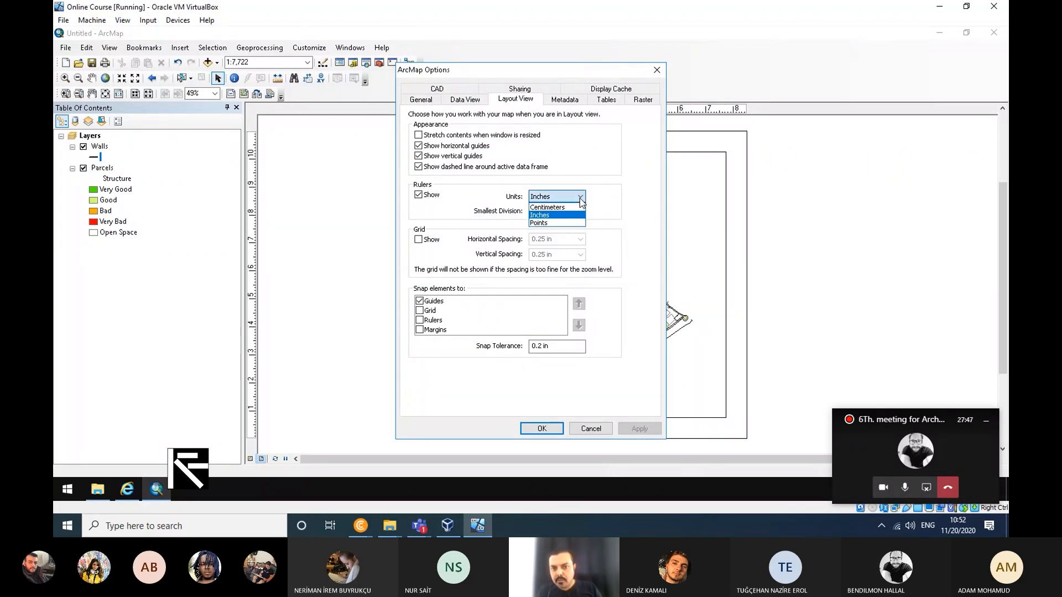
pyautogui.click(550, 206)
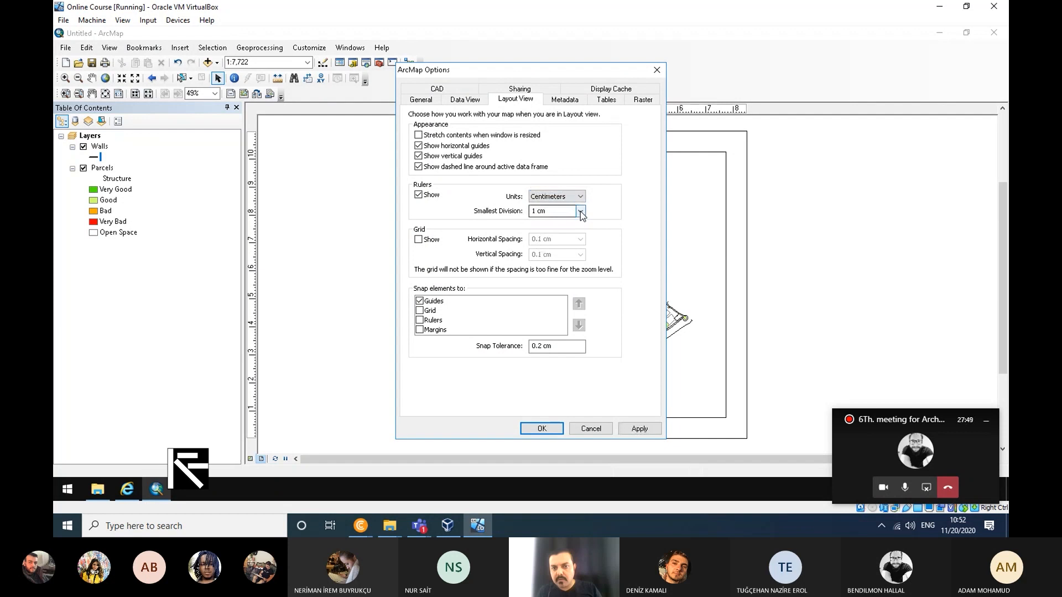
pyautogui.click(580, 211)
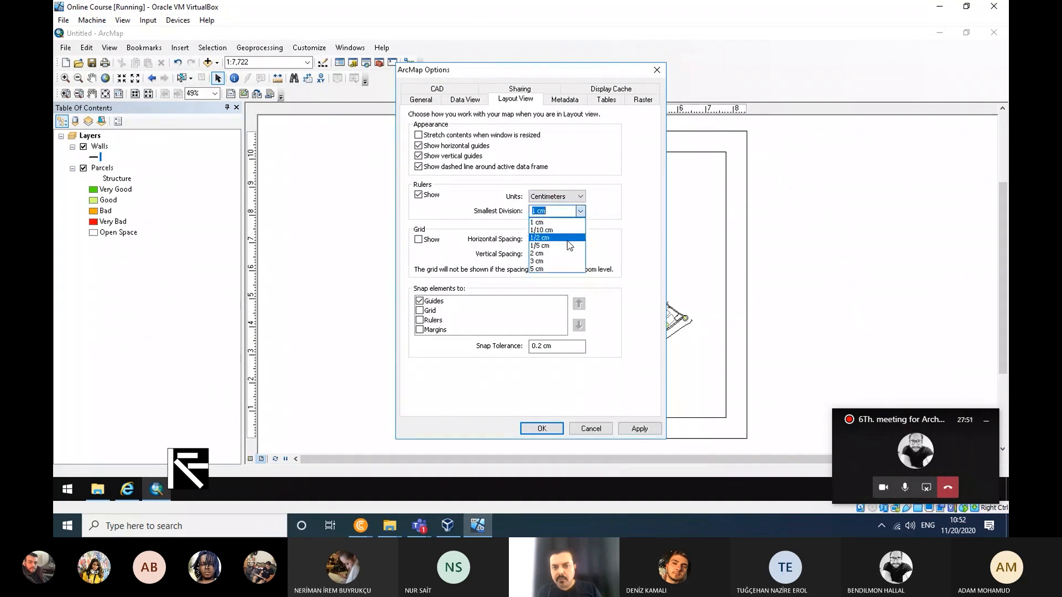
pyautogui.click(573, 230)
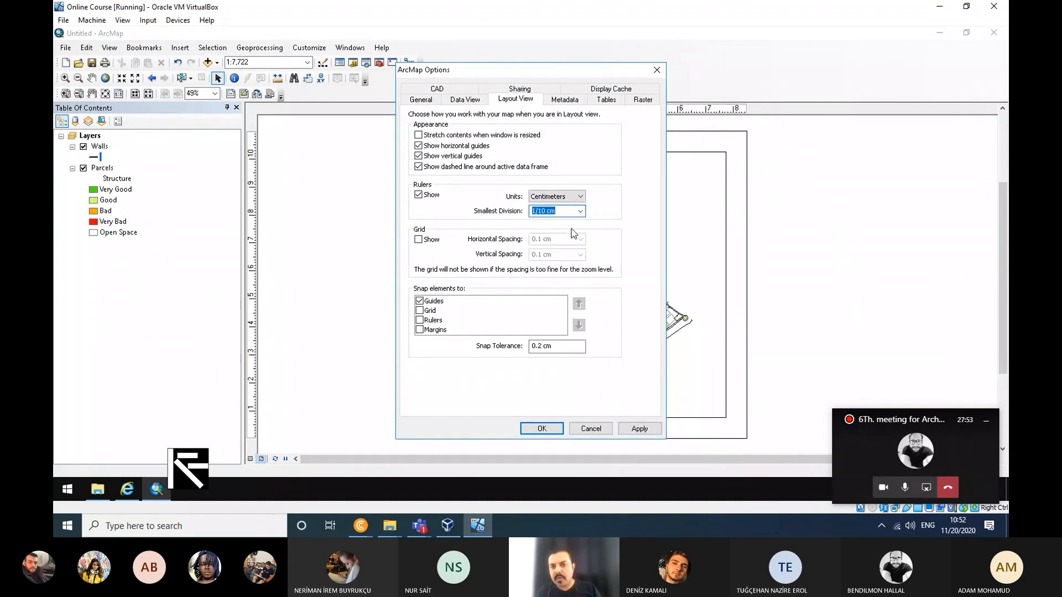
pyautogui.click(652, 434)
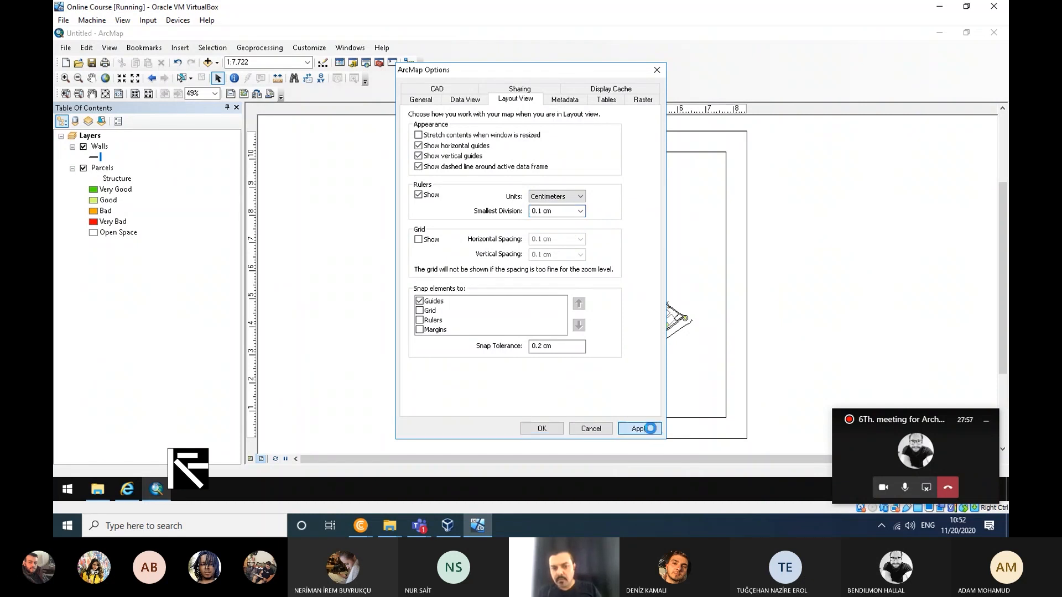
pyautogui.click(541, 429)
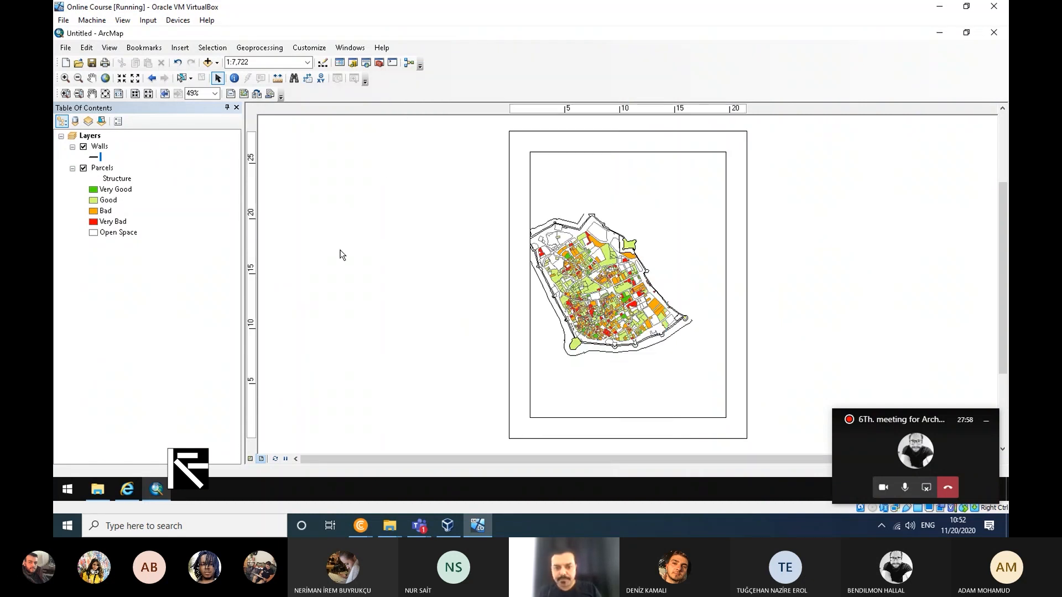
# Step: Set the map page to the A4 standard size in landscape orientation and accept the page setup
pyautogui.rightClick(380, 162)
pyautogui.click(452, 210)
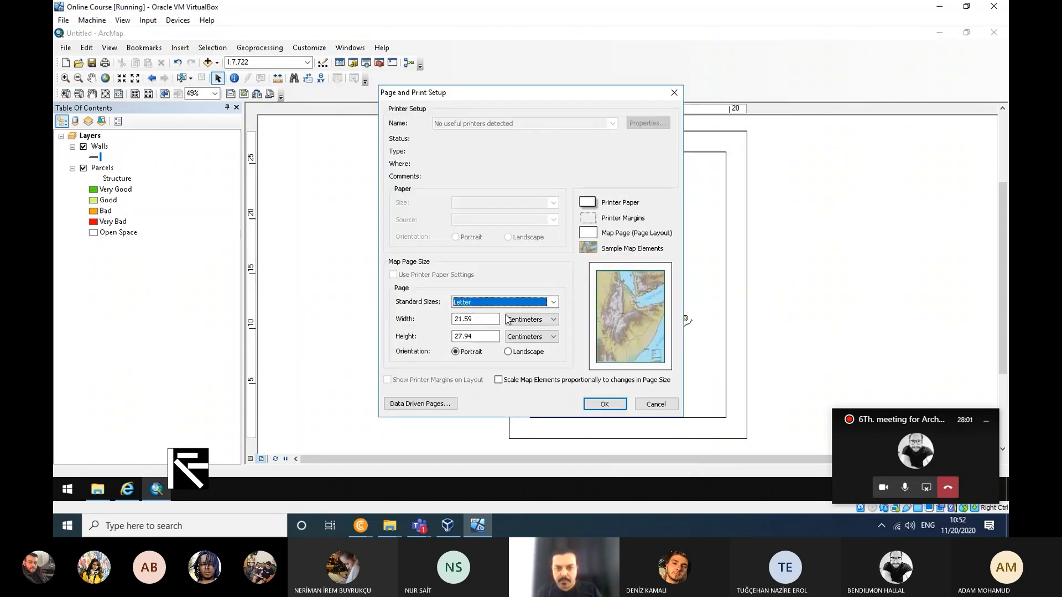
pyautogui.click(552, 302)
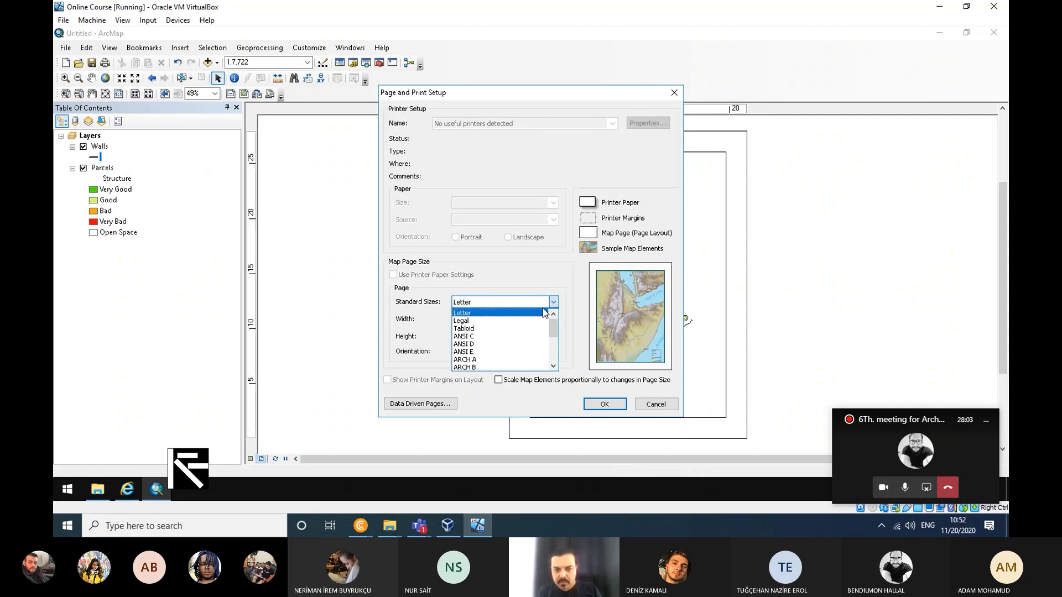
pyautogui.click(470, 313)
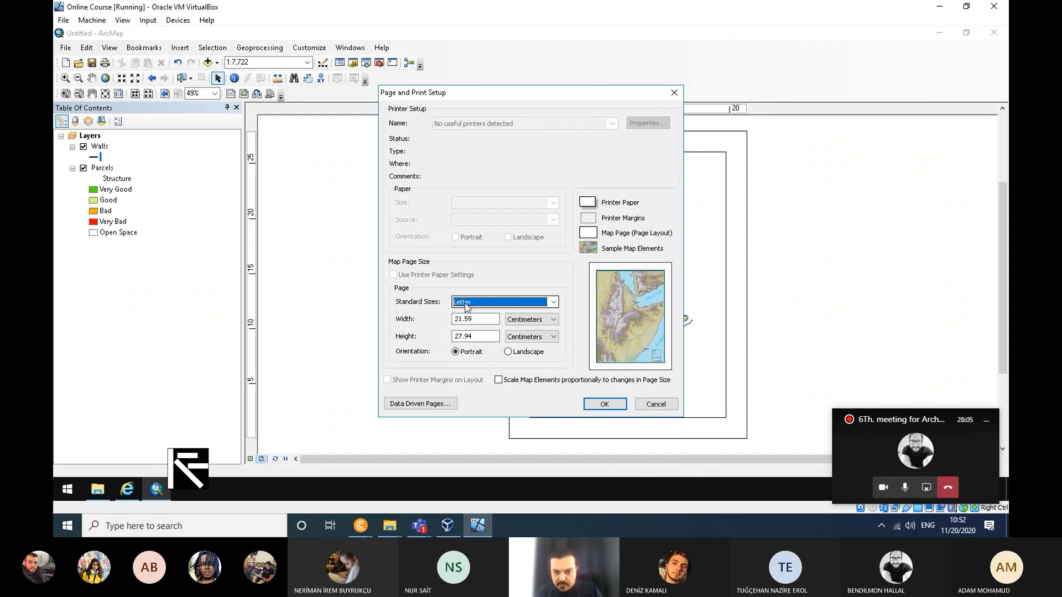
pyautogui.click(471, 304)
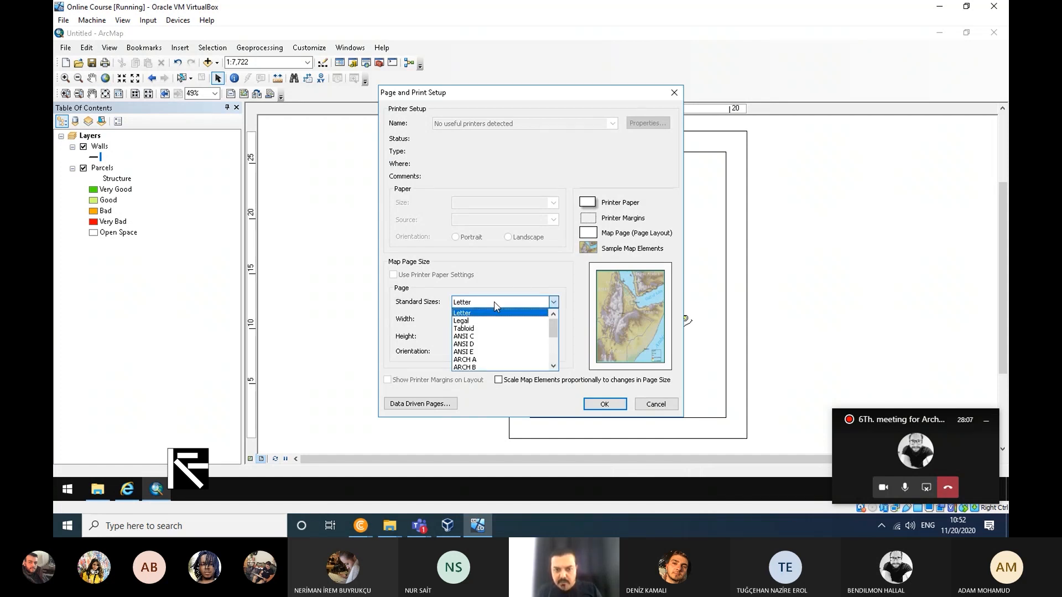
pyautogui.scroll(-1, 506, 338)
pyautogui.scroll(-1, 507, 337)
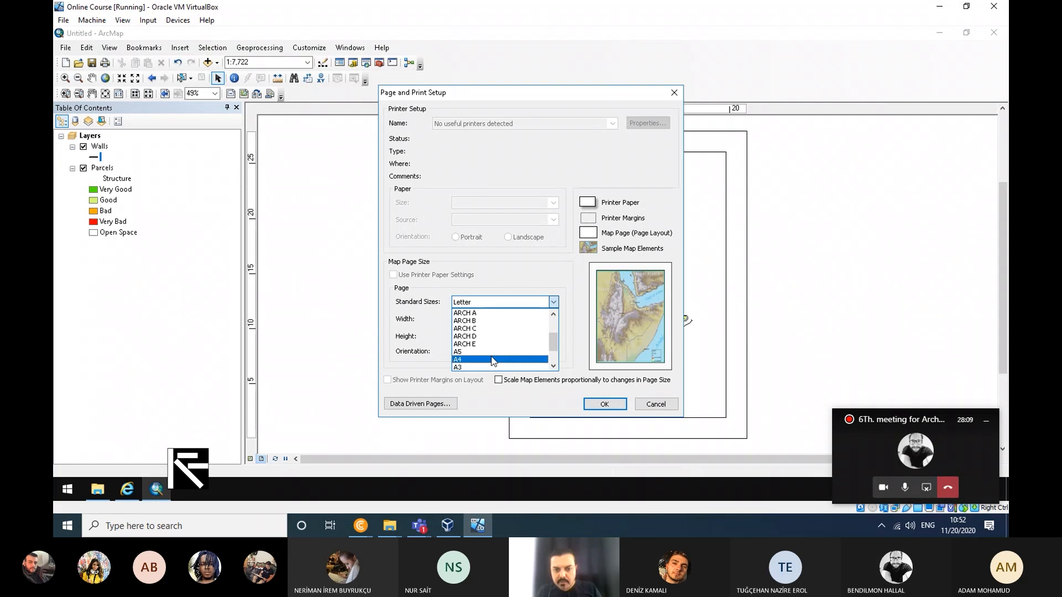
pyautogui.click(487, 352)
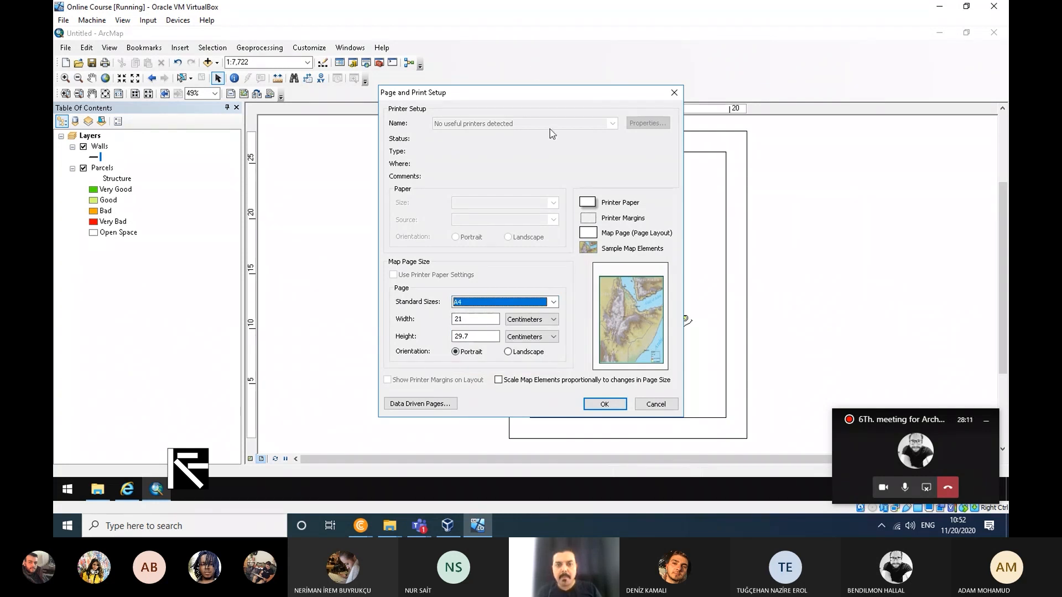
pyautogui.moveTo(535, 97); pyautogui.dragTo(461, 66)
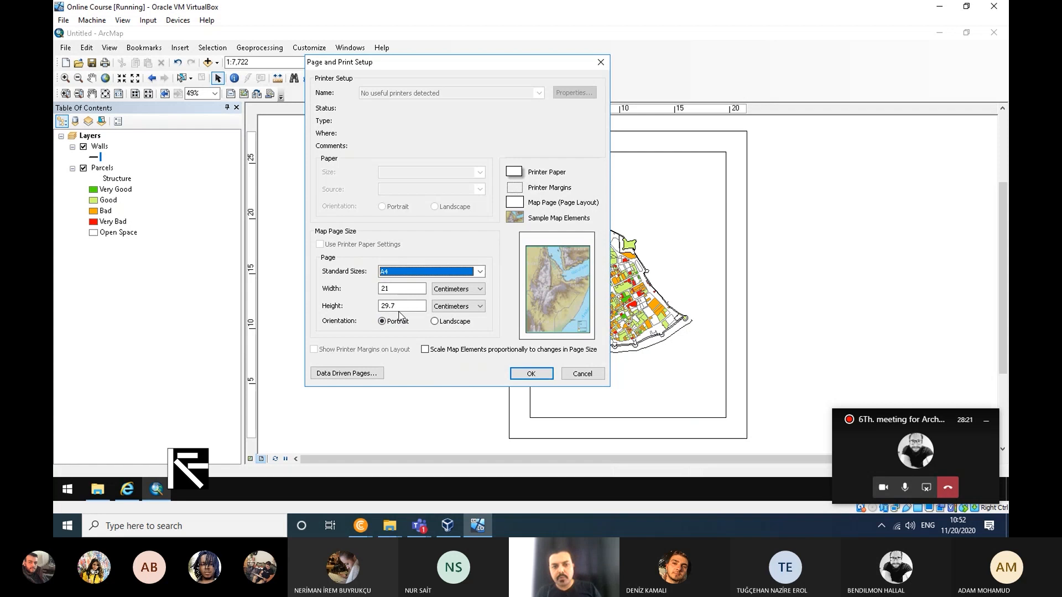
pyautogui.click(435, 321)
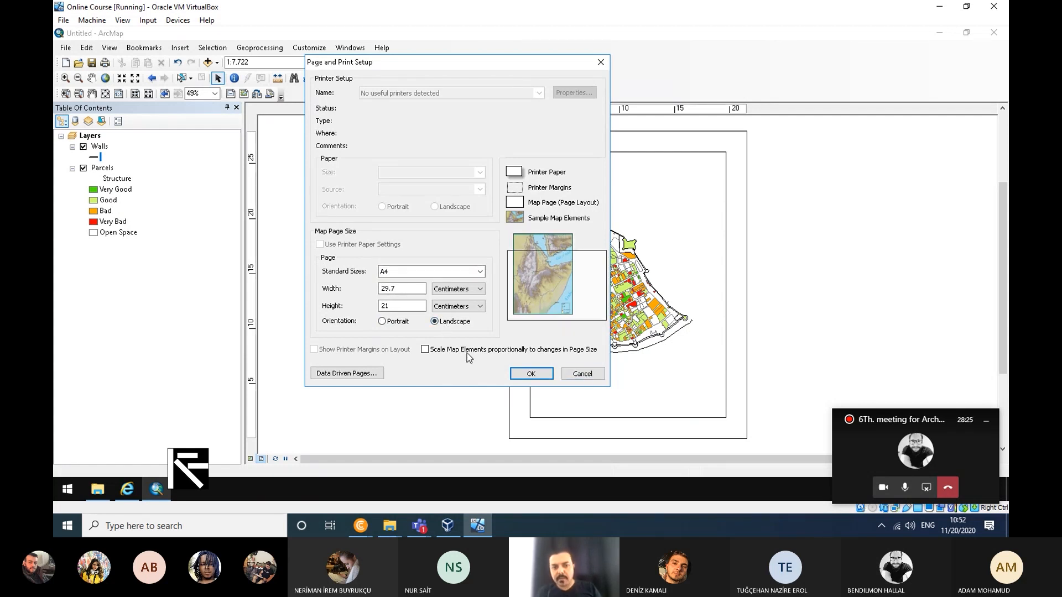
pyautogui.click(531, 374)
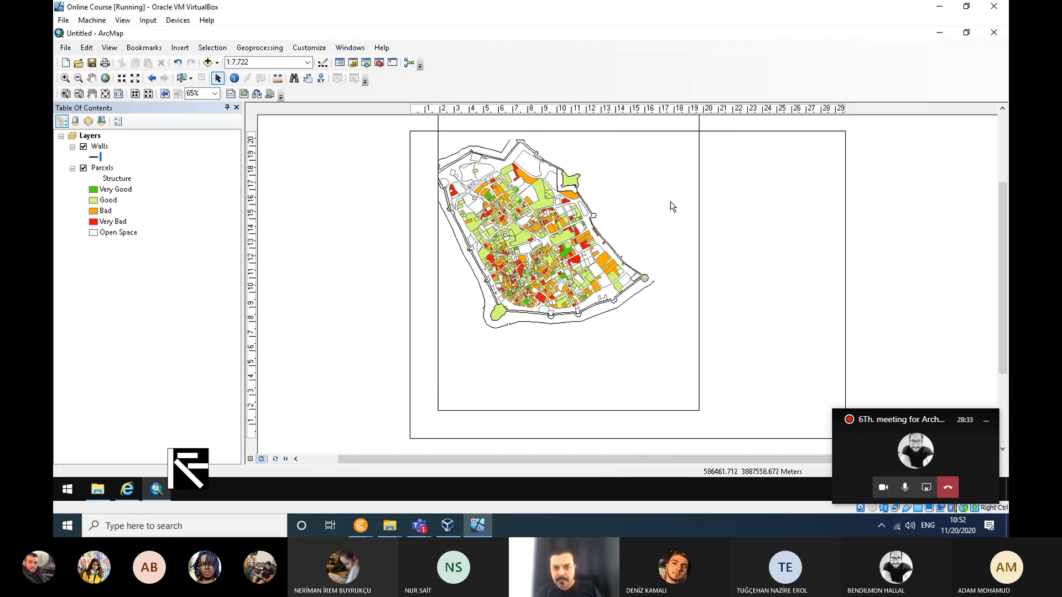
# Step: Move the data frame down and slightly left so its upper-left corner sits just inside the page's upper-left corner
pyautogui.click(673, 185)
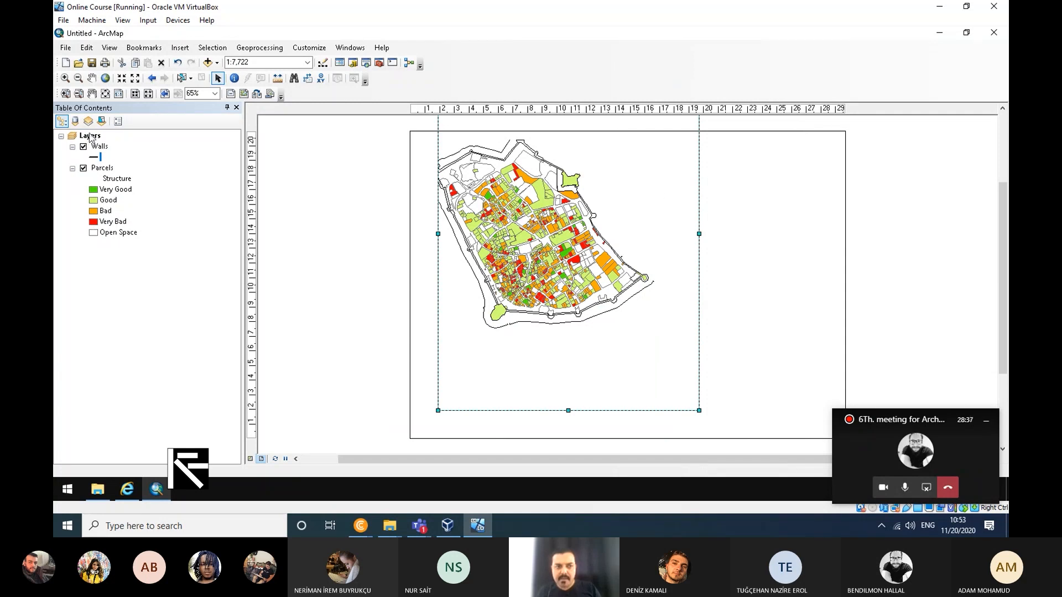
pyautogui.moveTo(659, 189); pyautogui.dragTo(619, 272)
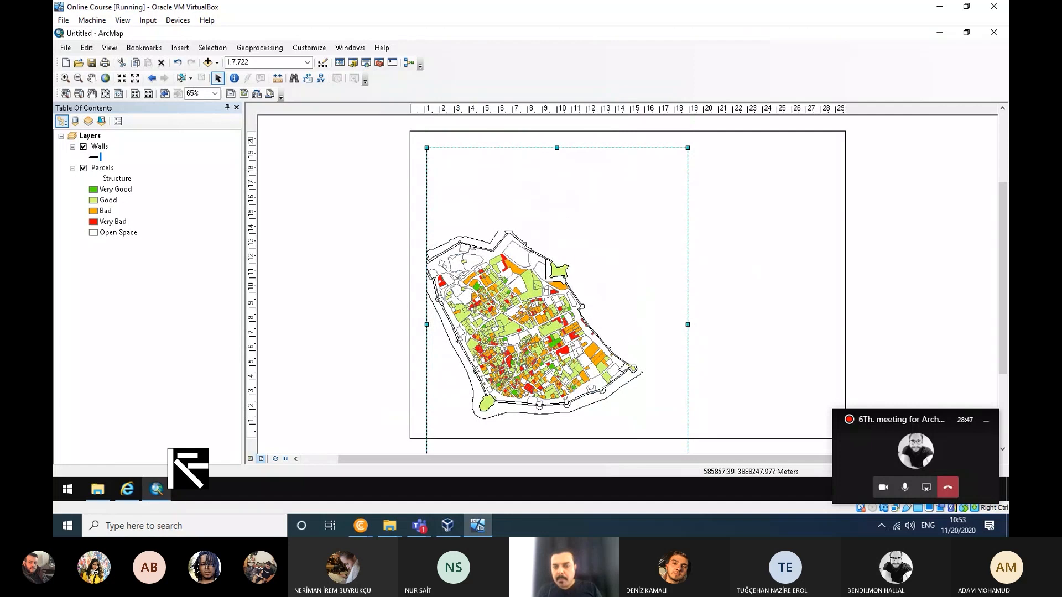
# Step: Place two vertical and two horizontal layout guides, each about 1 cm inside the page edges
pyautogui.click(416, 110)
pyautogui.moveTo(416, 109); pyautogui.dragTo(426, 110)
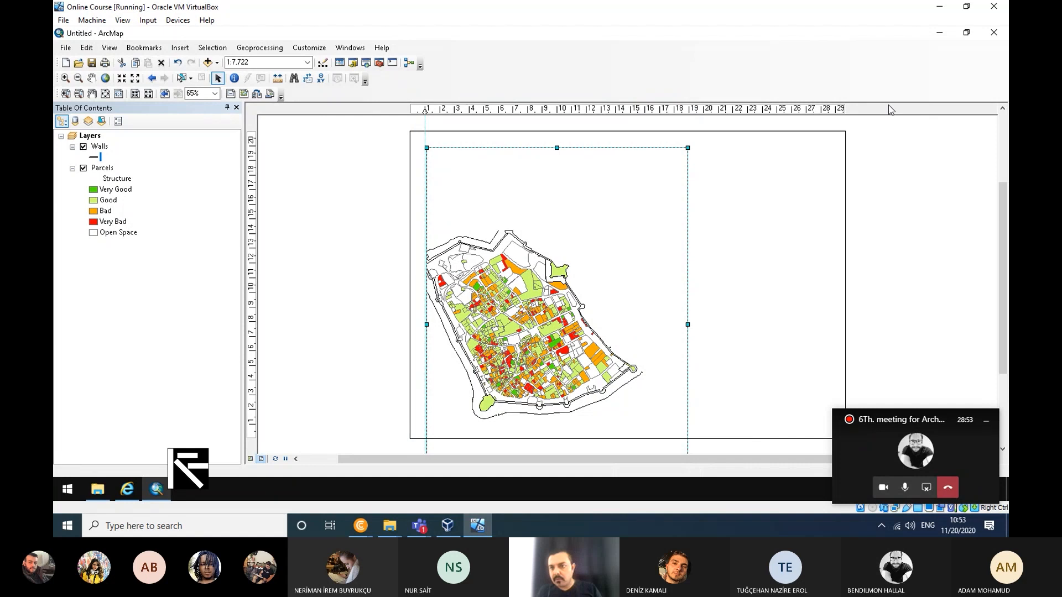
pyautogui.click(841, 110)
pyautogui.moveTo(841, 109); pyautogui.dragTo(846, 110)
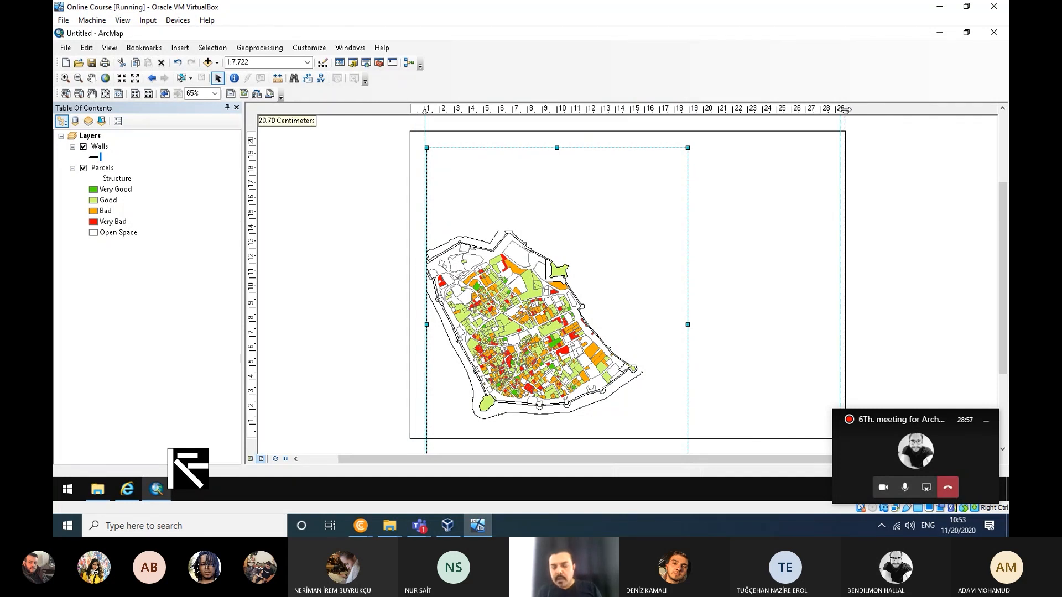
pyautogui.moveTo(846, 110); pyautogui.dragTo(831, 110)
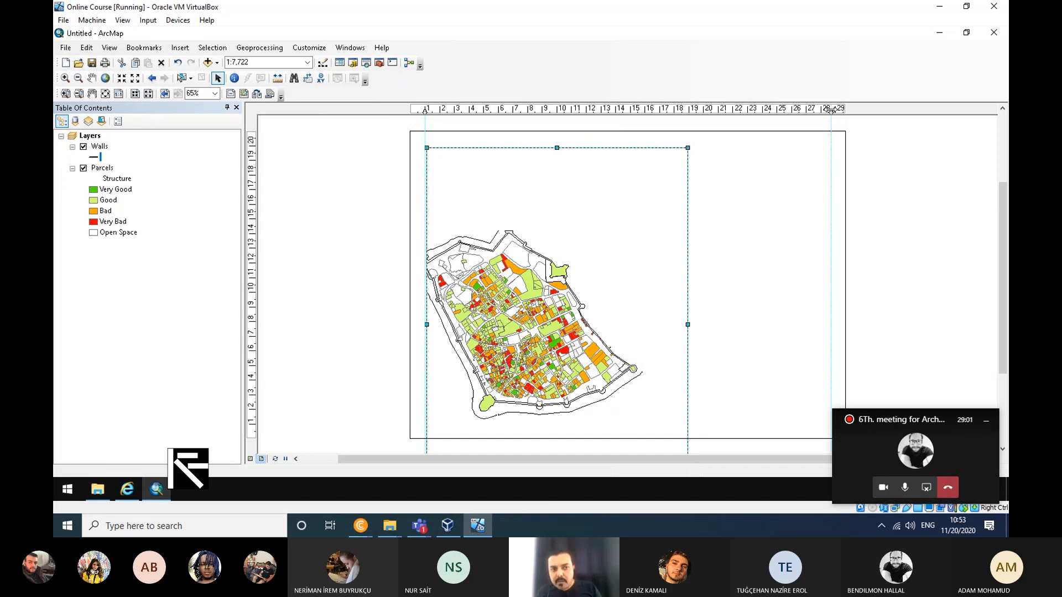
pyautogui.moveTo(253, 133); pyautogui.dragTo(256, 145)
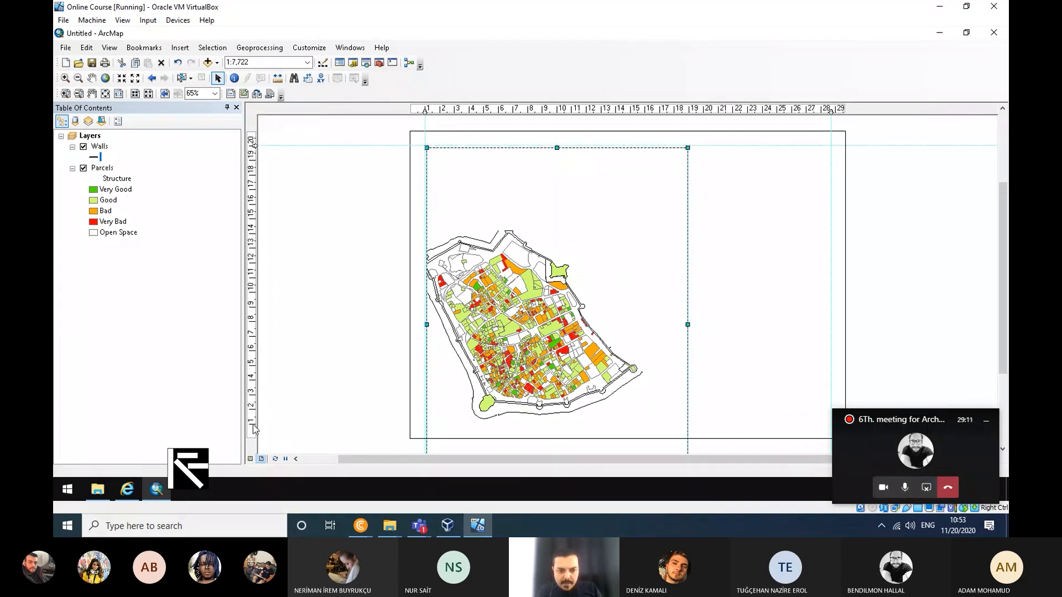
pyautogui.moveTo(255, 429); pyautogui.dragTo(254, 424)
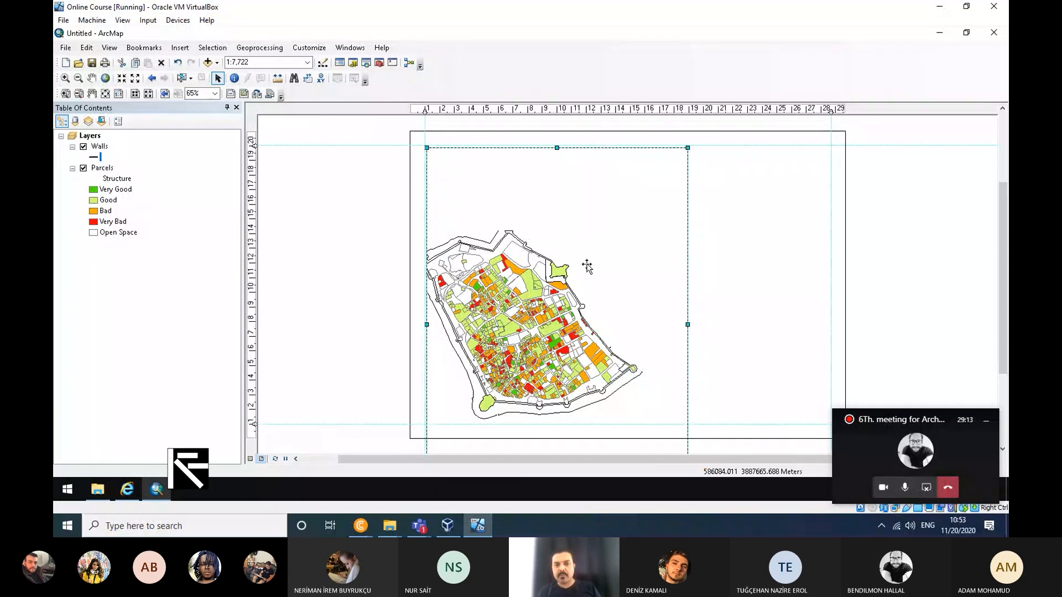
# Step: Resize the data frame on all four sides so its edges meet the layout guides
pyautogui.moveTo(557, 149); pyautogui.dragTo(557, 146)
pyautogui.moveTo(427, 323); pyautogui.dragTo(425, 323)
pyautogui.moveTo(690, 325); pyautogui.dragTo(831, 324)
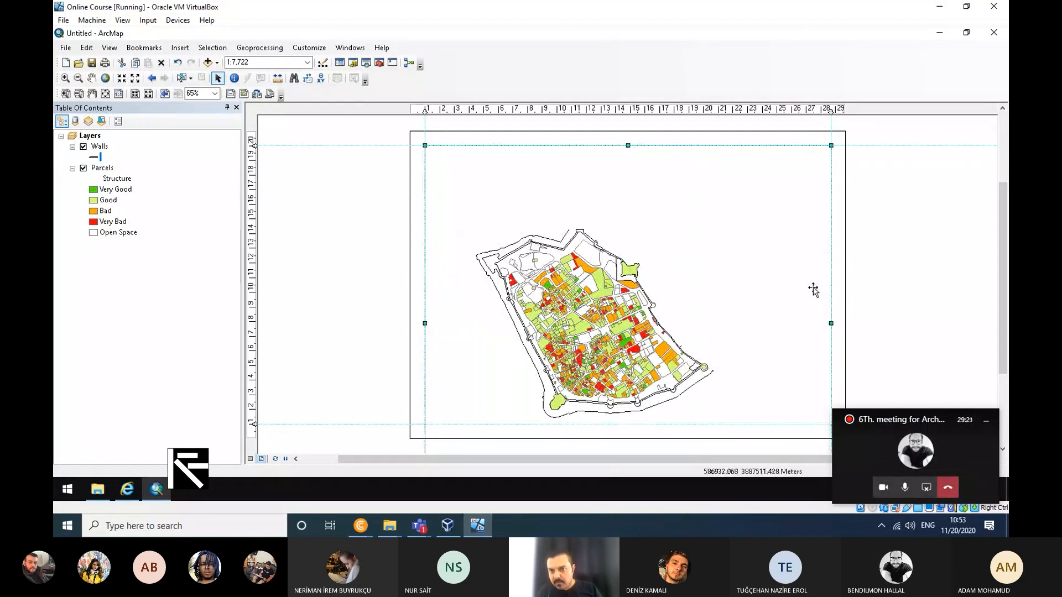
pyautogui.rightClick(872, 172)
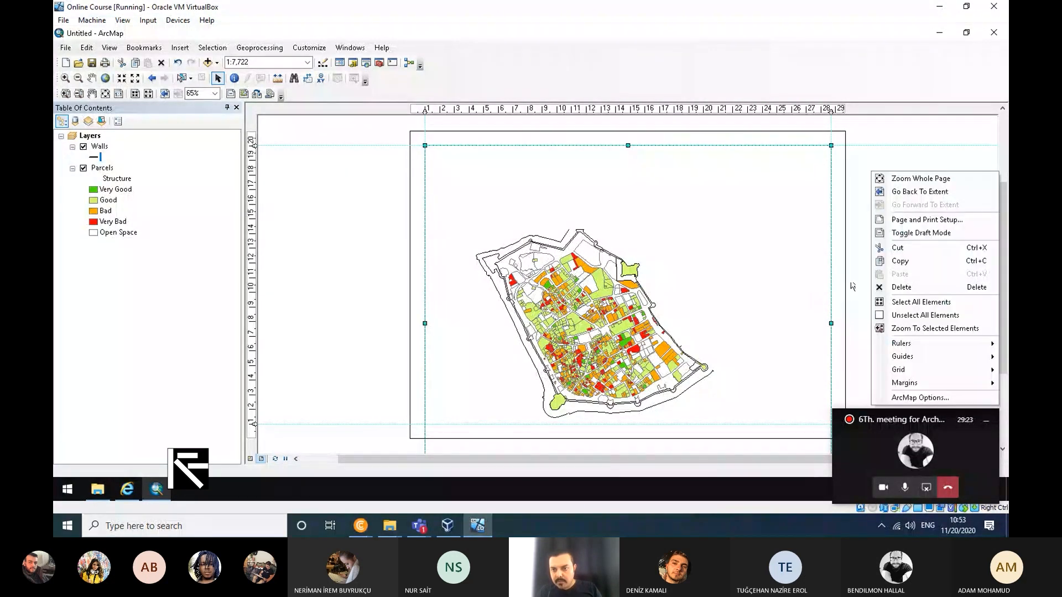
pyautogui.moveTo(855, 285); pyautogui.dragTo(846, 194)
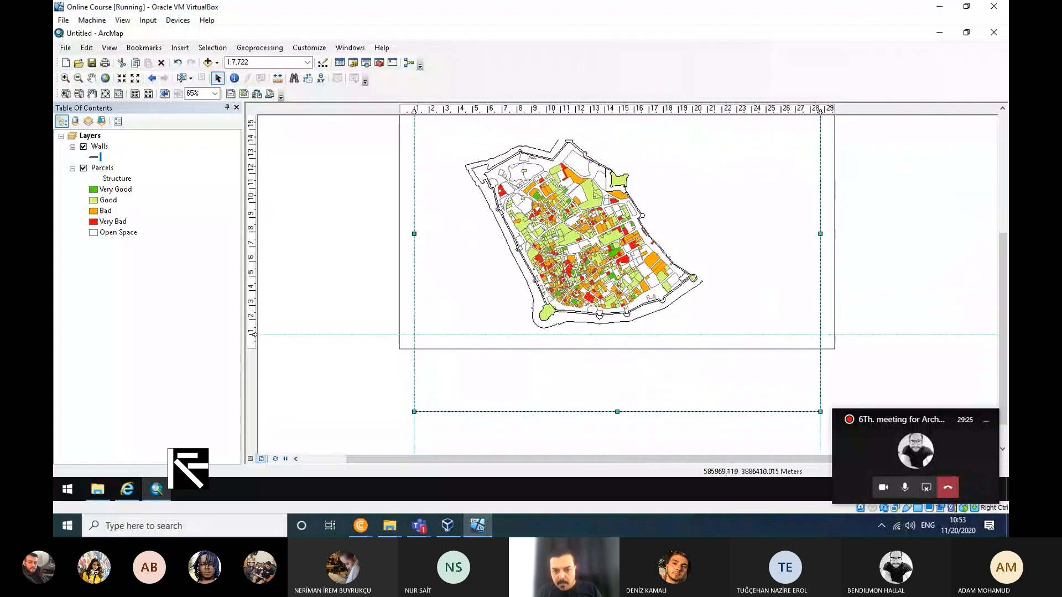
pyautogui.moveTo(617, 411); pyautogui.dragTo(625, 336)
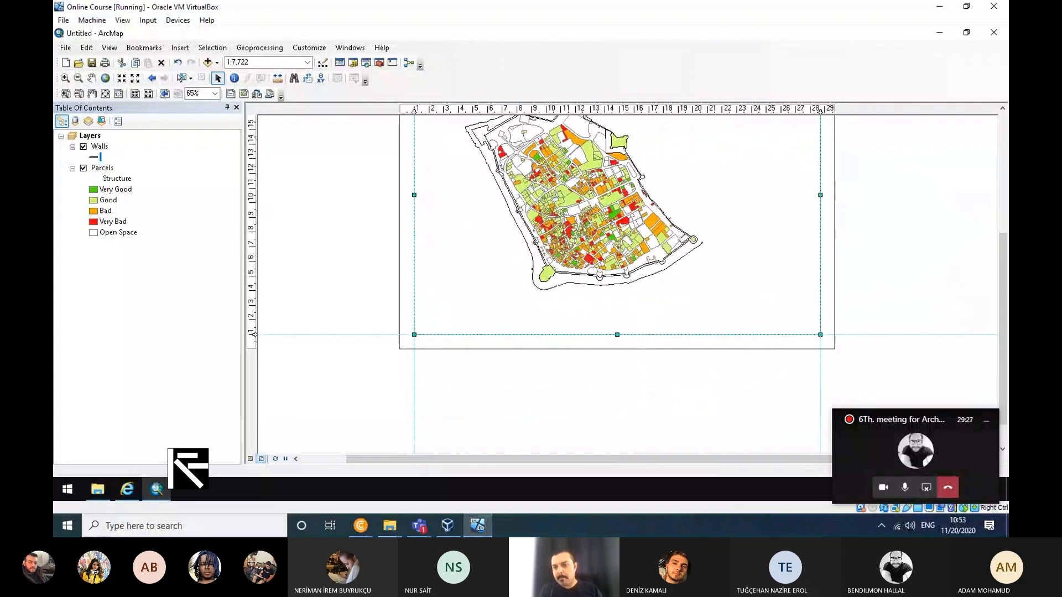
pyautogui.moveTo(886, 232); pyautogui.dragTo(853, 307)
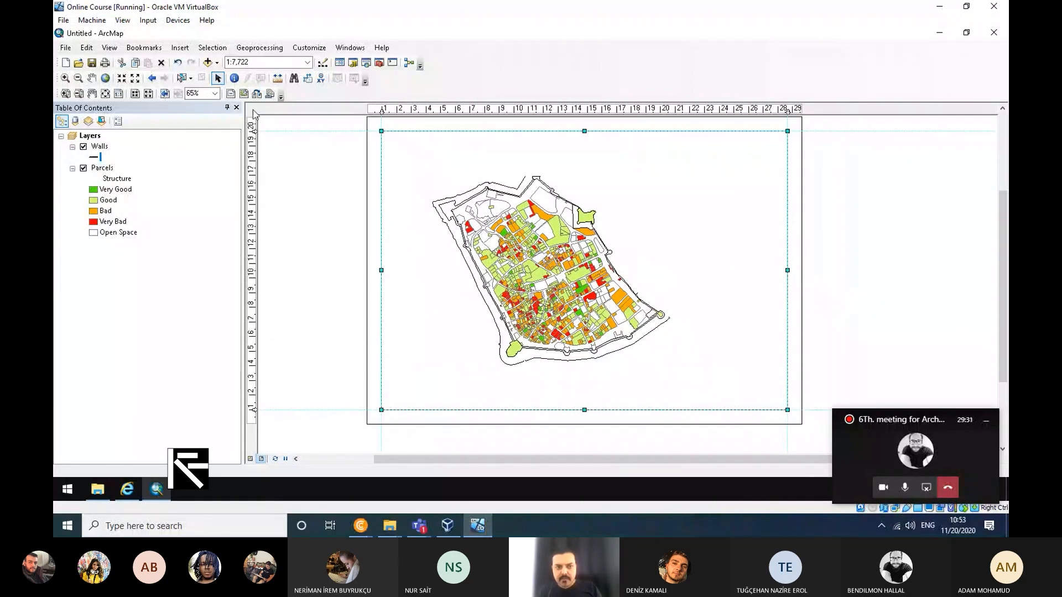
# Step: Try a map scale of 1:5,000, settle on 1:6,000, and deselect the data frame
pyautogui.click(309, 65)
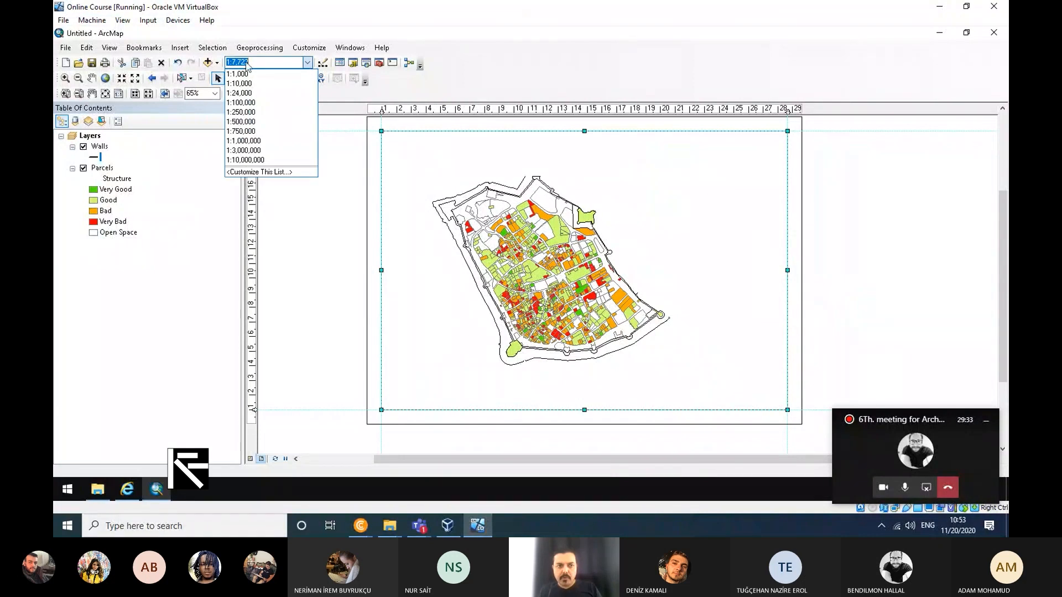
pyautogui.click(265, 62)
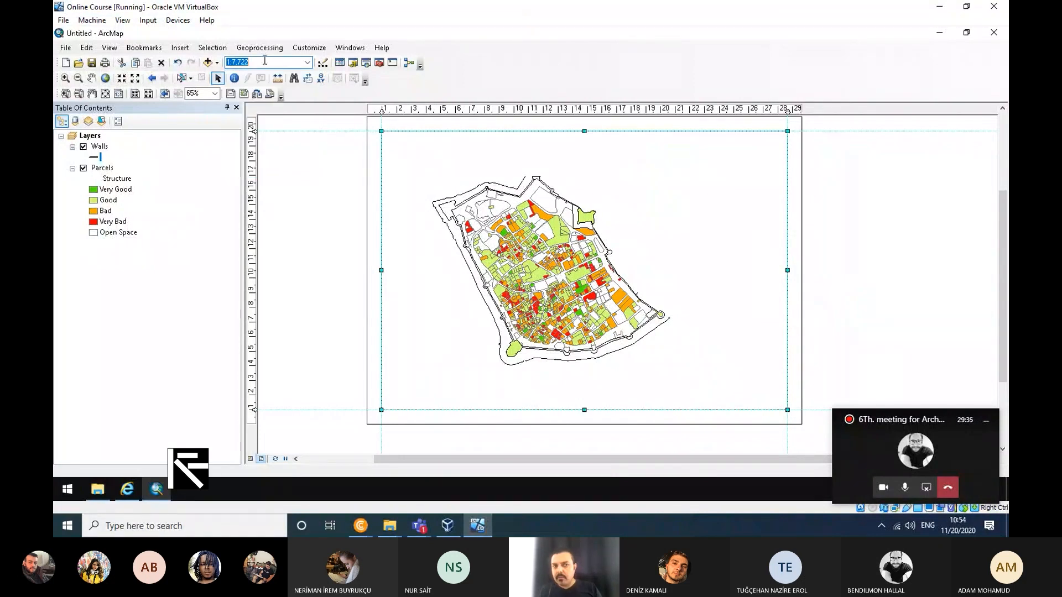
pyautogui.moveTo(265, 61); pyautogui.dragTo(232, 72)
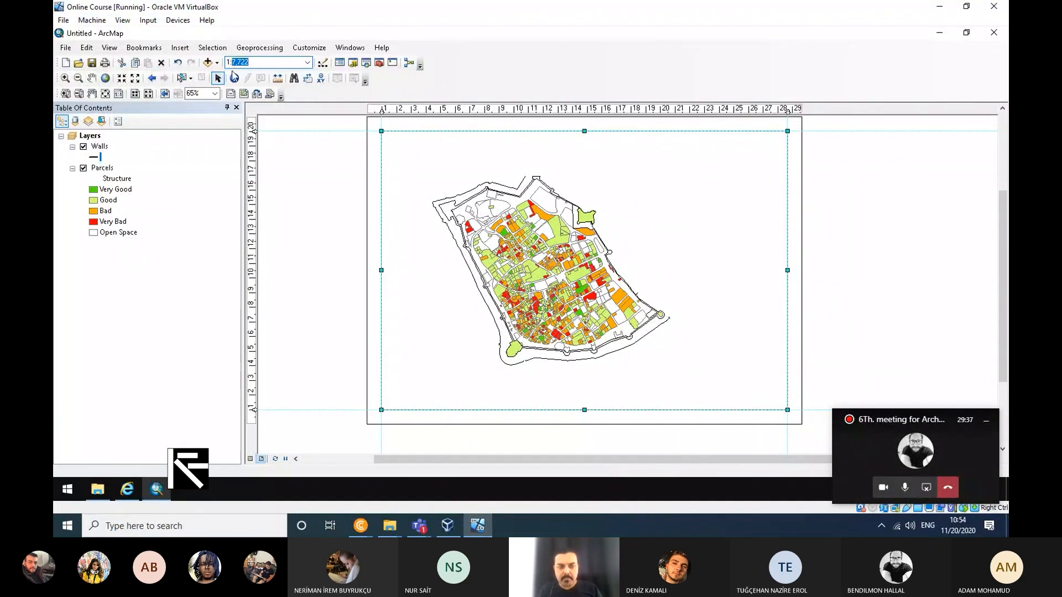
pyautogui.write('5000')
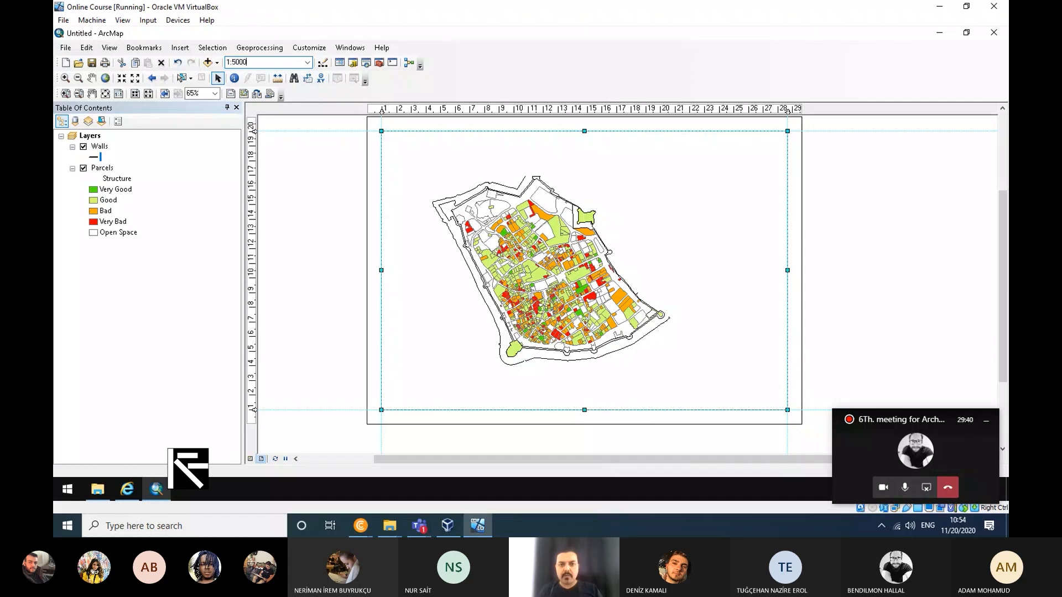
pyautogui.press('Return')
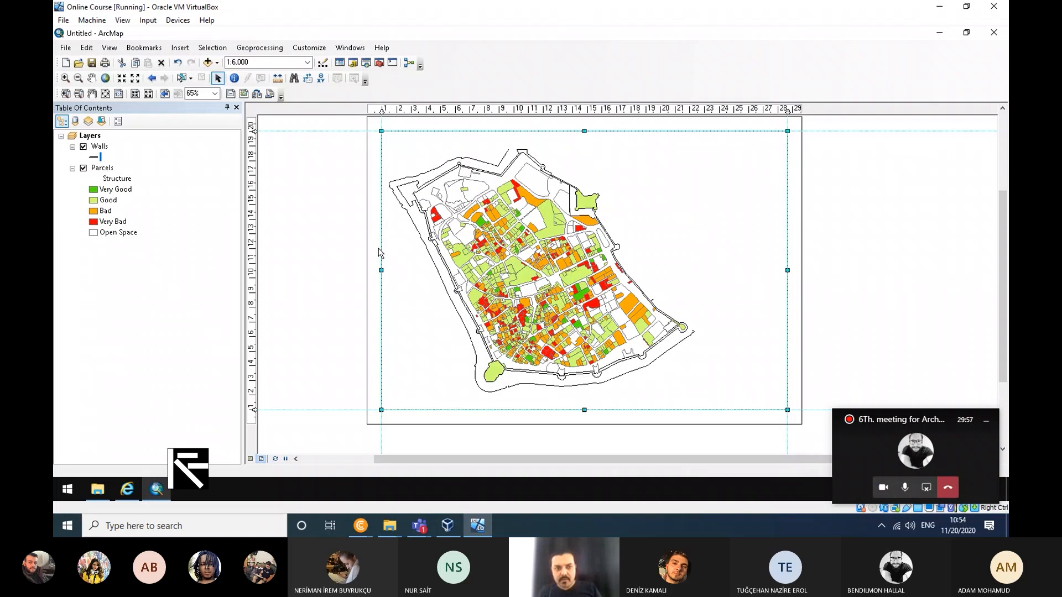
pyautogui.click(307, 63)
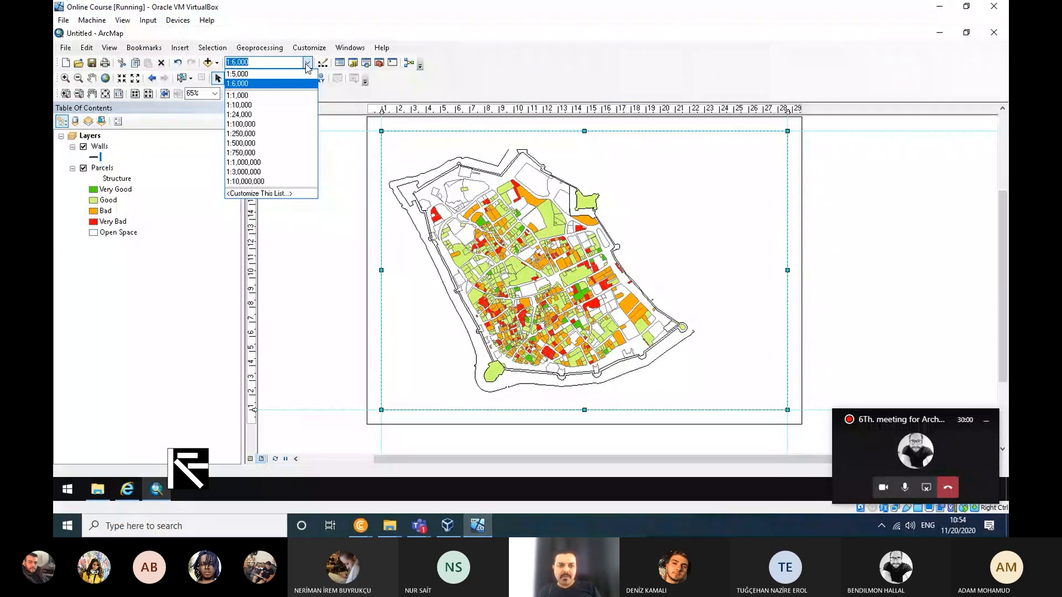
pyautogui.click(307, 65)
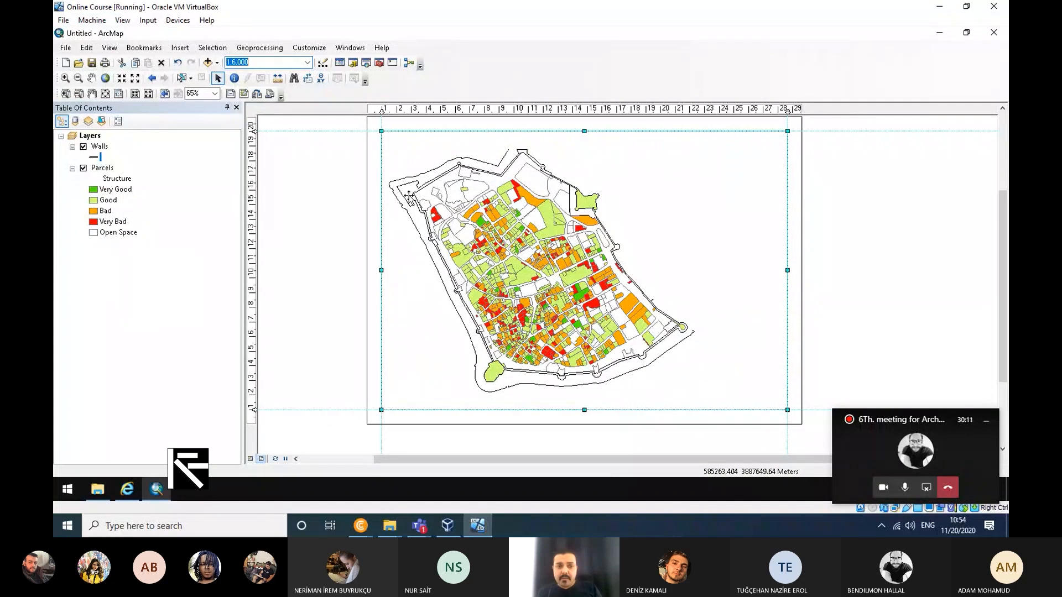
pyautogui.click(340, 195)
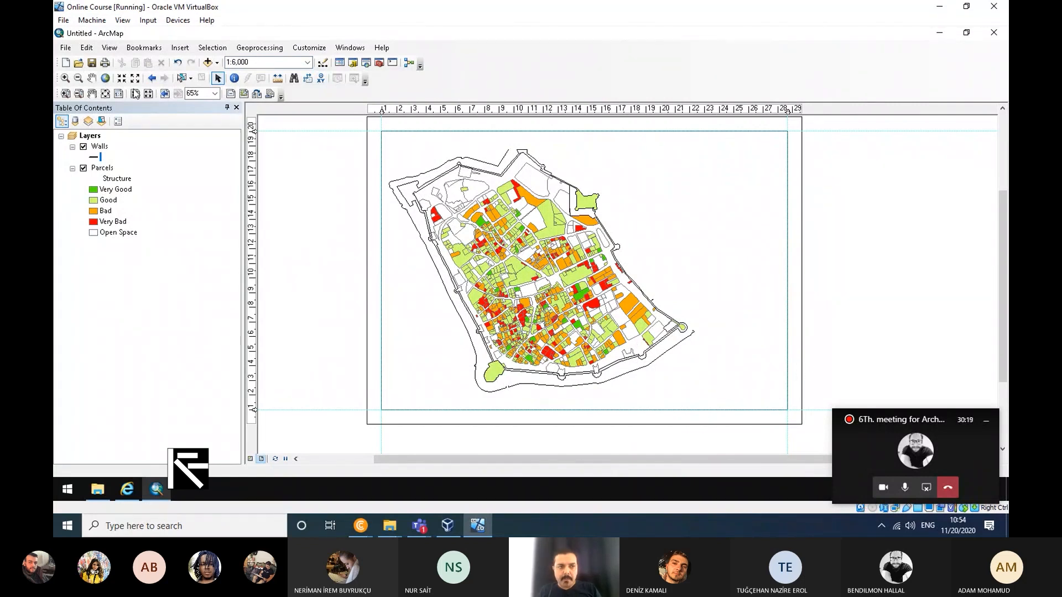
# Step: Examine the title, description and author fields in the map document properties, and close them without entering anything
pyautogui.click(65, 47)
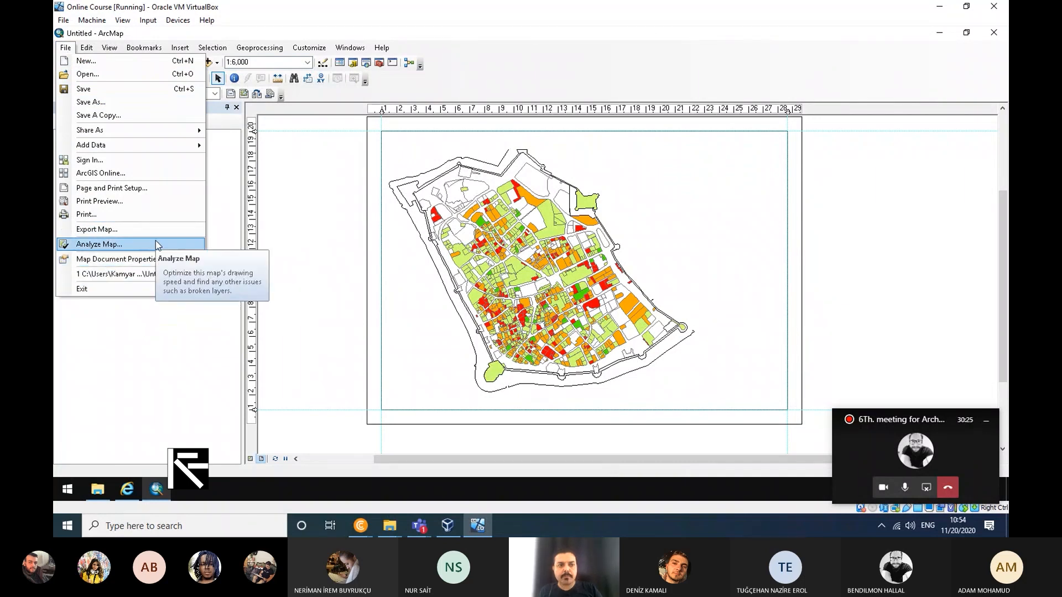
pyautogui.click(165, 258)
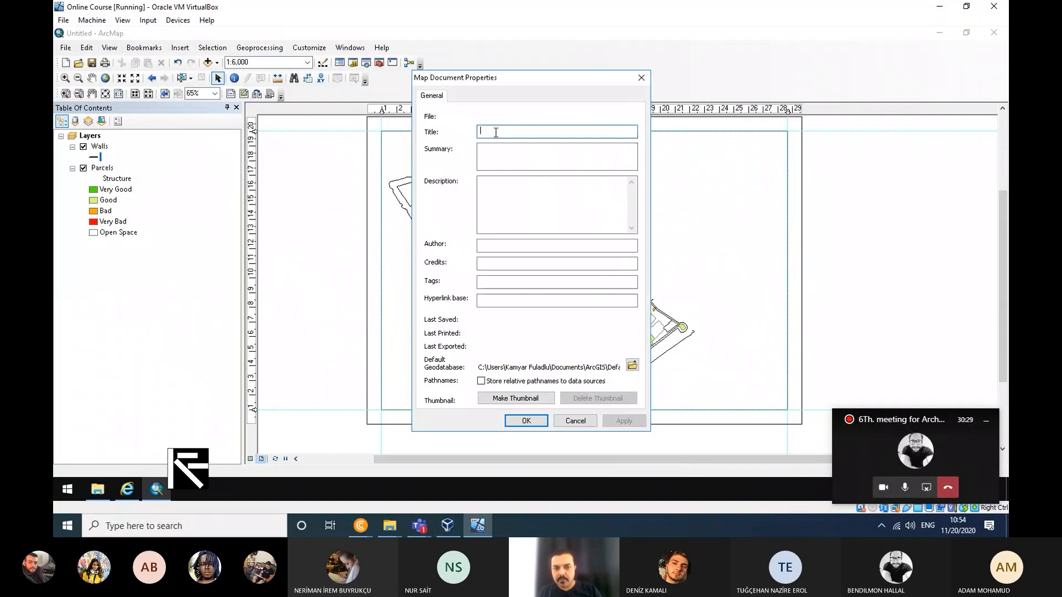
pyautogui.click(491, 246)
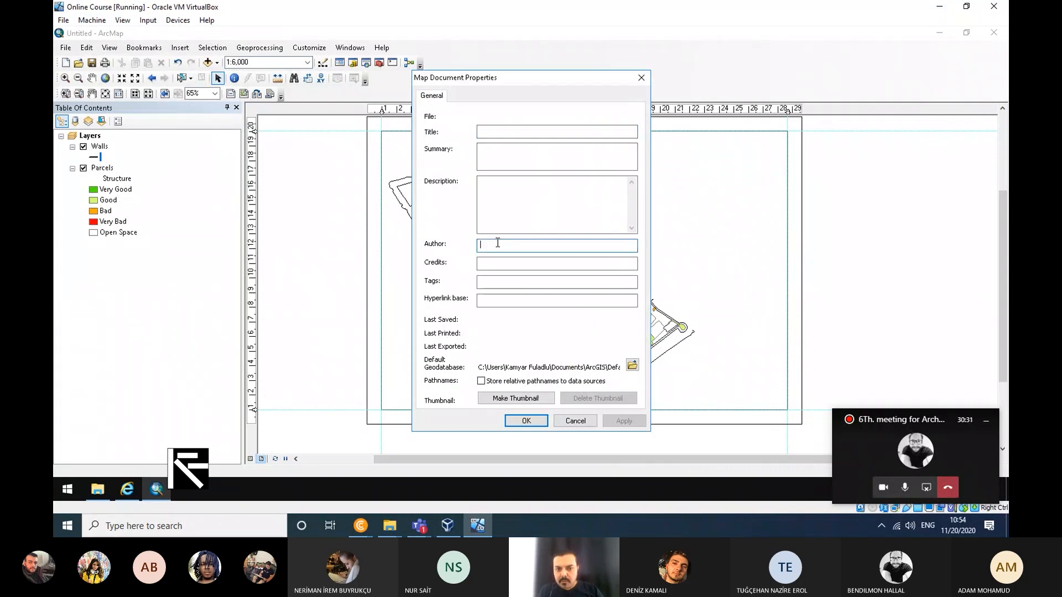
pyautogui.click(495, 183)
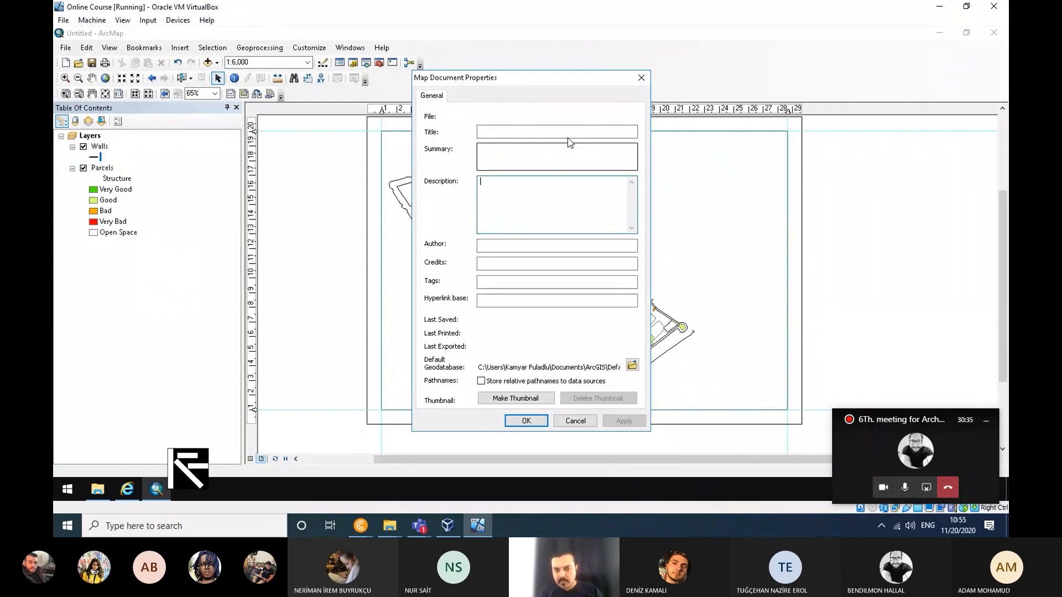
pyautogui.click(642, 78)
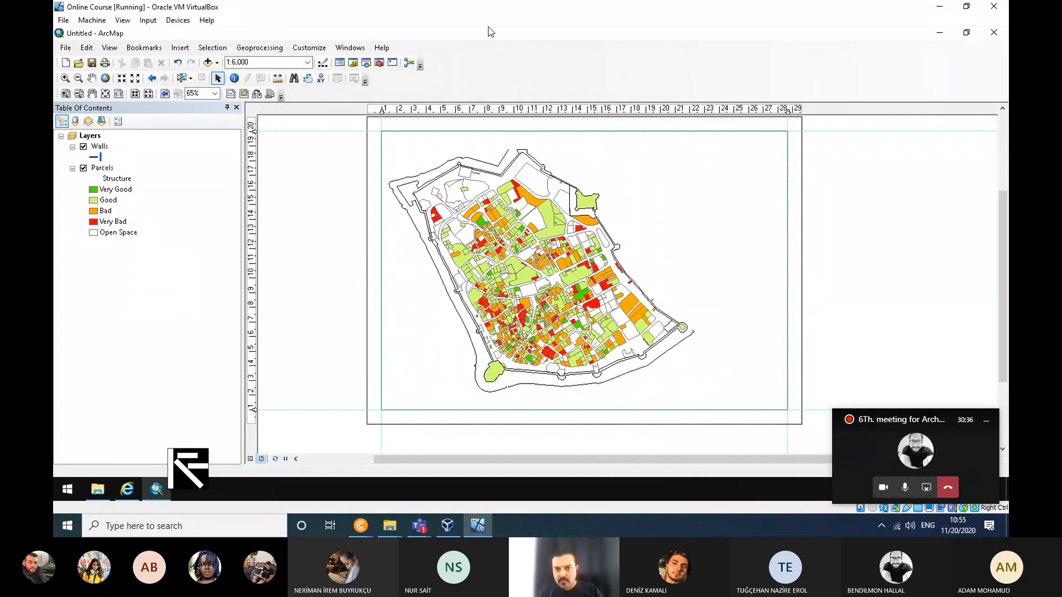
# Step: Insert the map title "Structure of the Wall City Famagusta" and move it to the data frame's upper-left corner
pyautogui.click(180, 47)
pyautogui.click(143, 48)
pyautogui.click(181, 48)
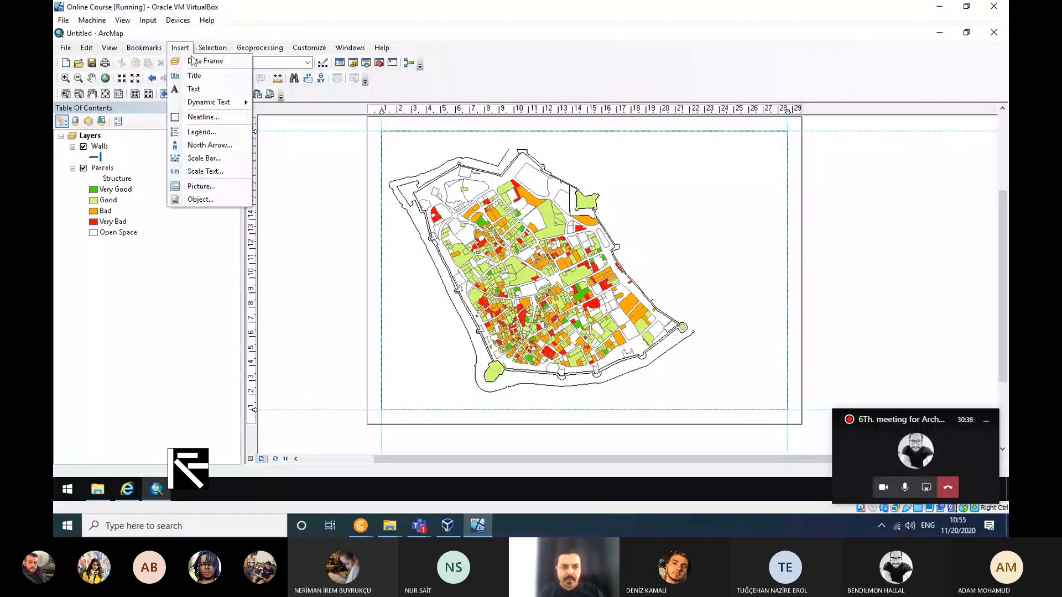
pyautogui.click(191, 73)
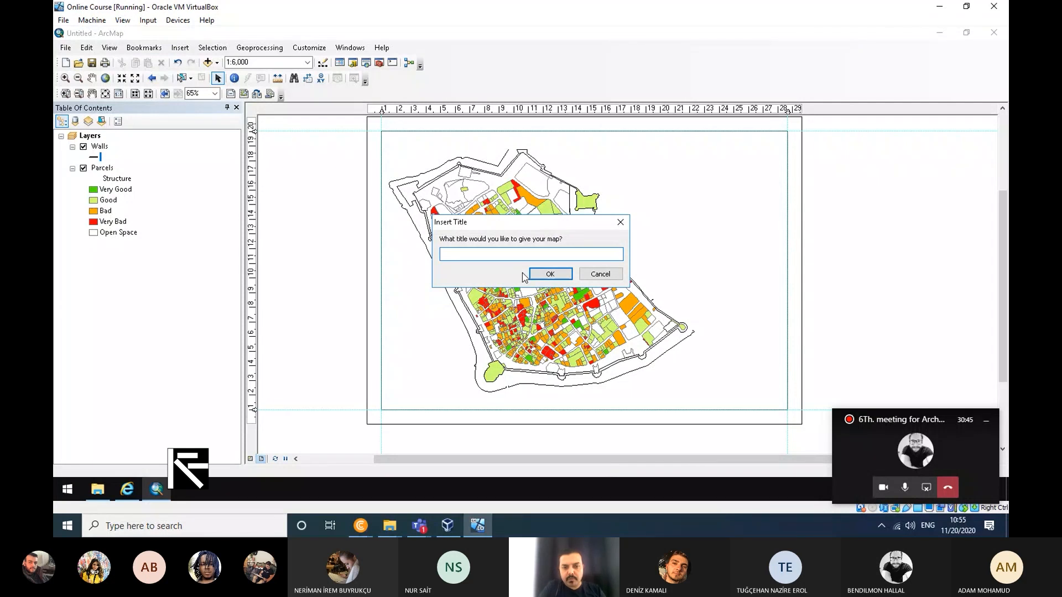
pyautogui.write('Structure o')
pyautogui.write('f the Wall')
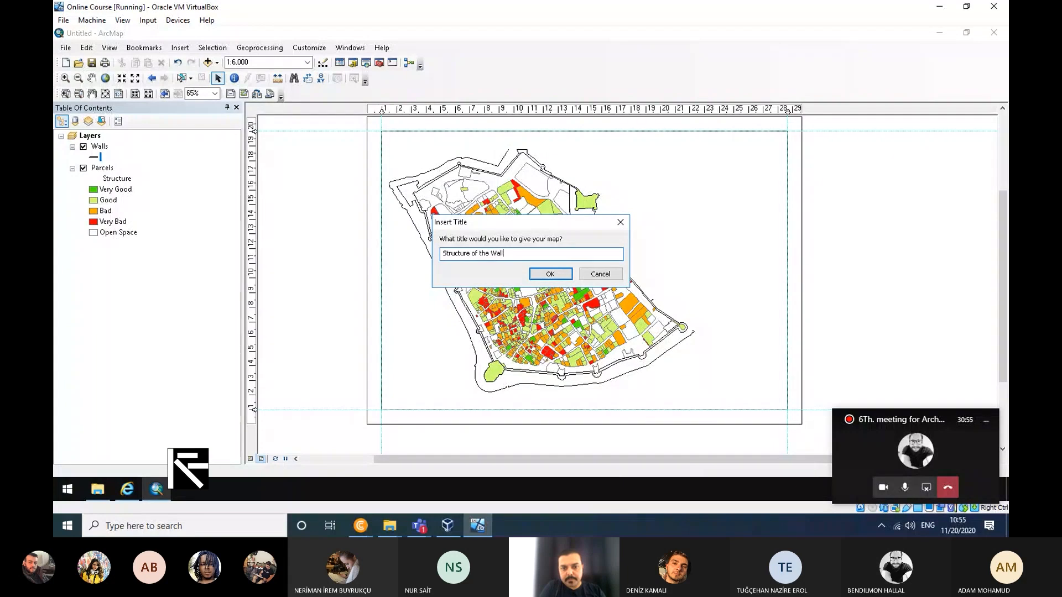
pyautogui.write(' City Famagusta')
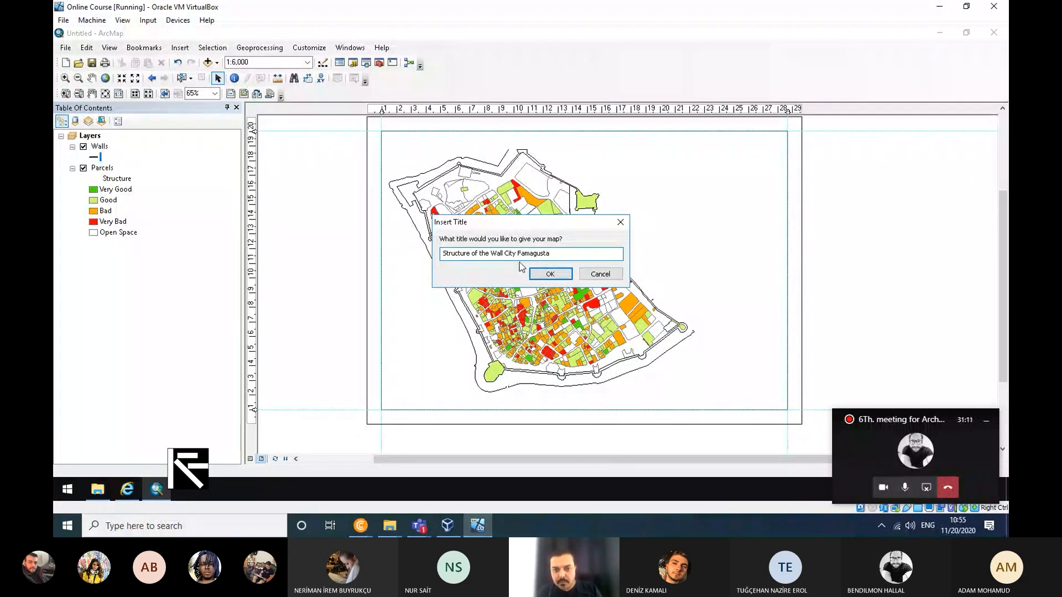
pyautogui.click(549, 276)
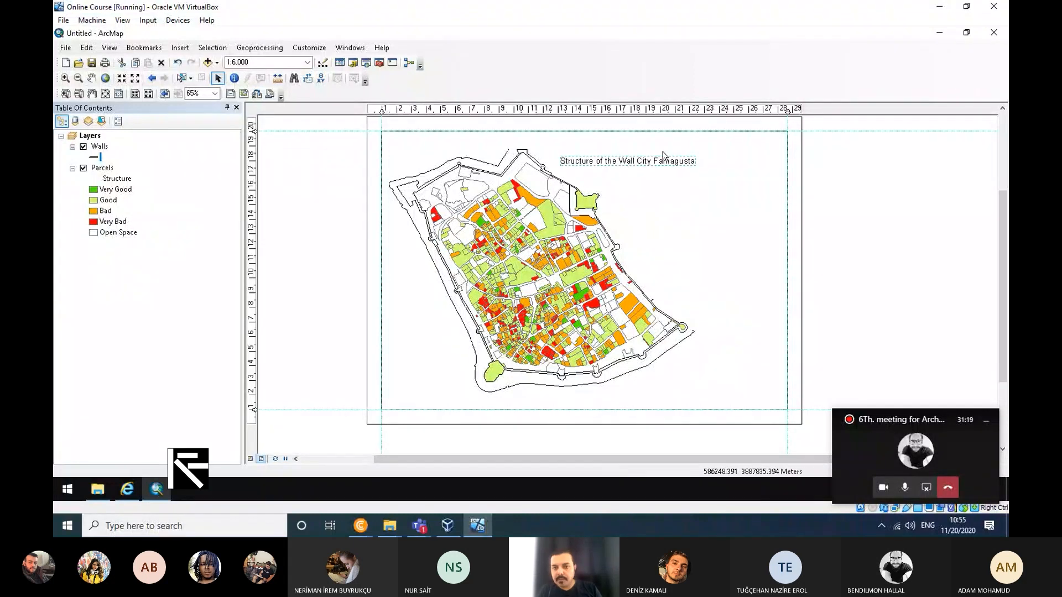
pyautogui.moveTo(653, 163); pyautogui.dragTo(475, 141)
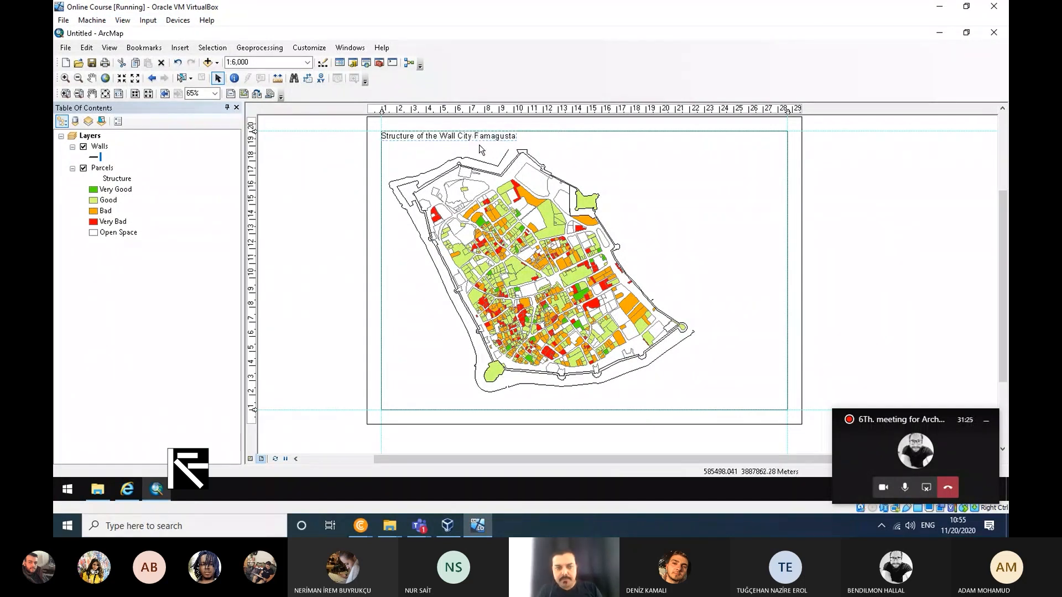
# Step: Pan the map slightly down within the data frame to leave more room beneath the title
pyautogui.click(91, 78)
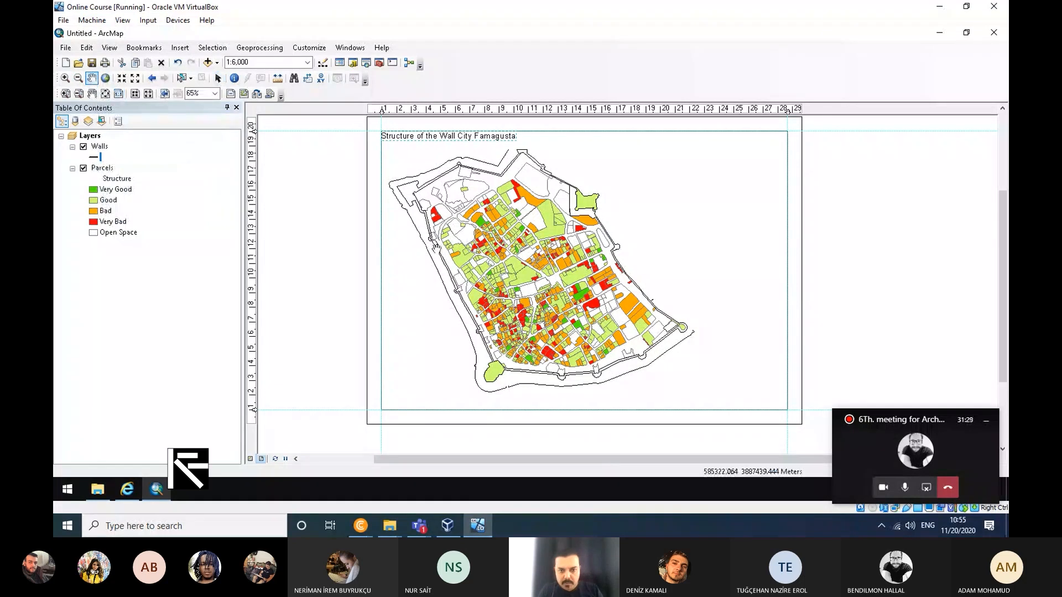
pyautogui.moveTo(458, 254); pyautogui.dragTo(459, 263)
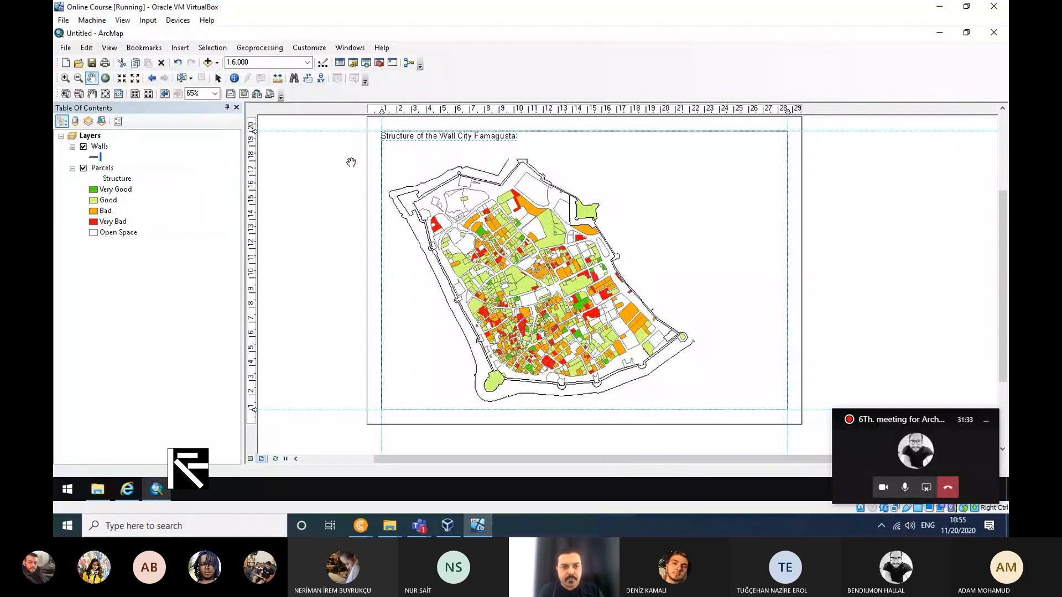
# Step: Change the font of the map title to Times New Roman
pyautogui.click(218, 78)
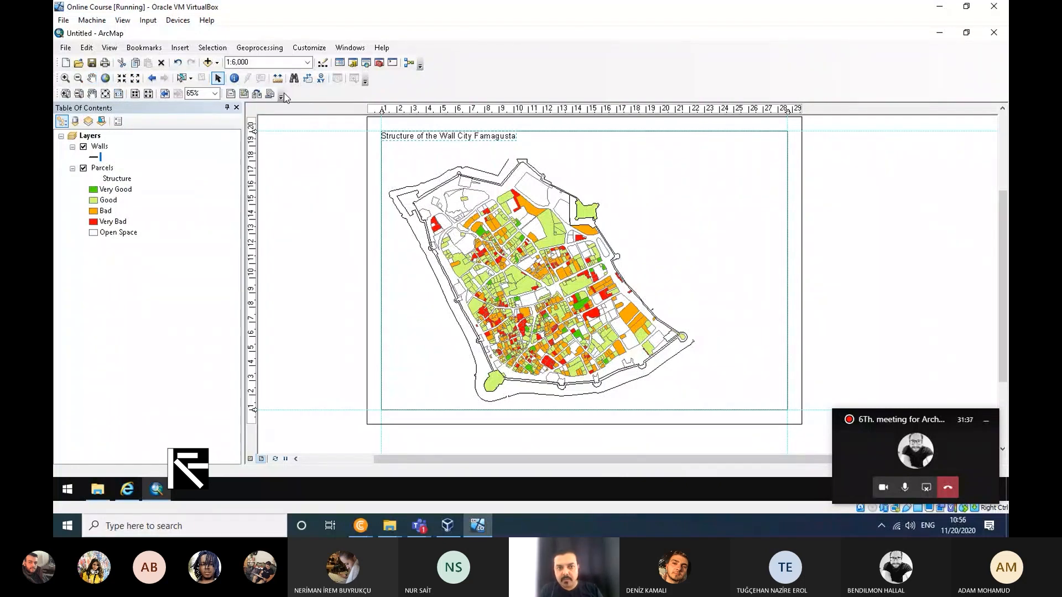
pyautogui.click(457, 136)
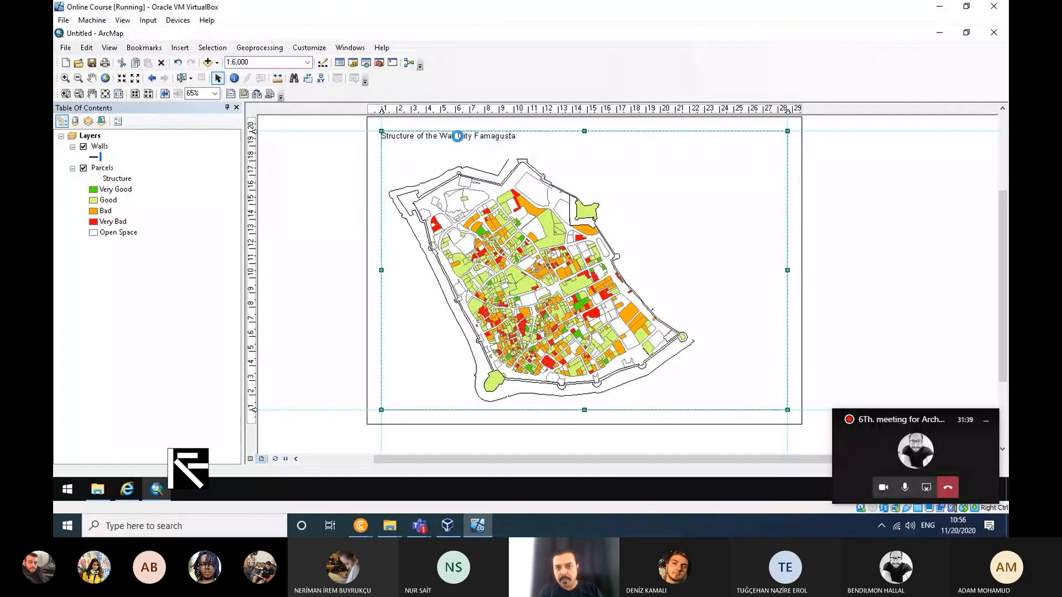
pyautogui.doubleClick(458, 136)
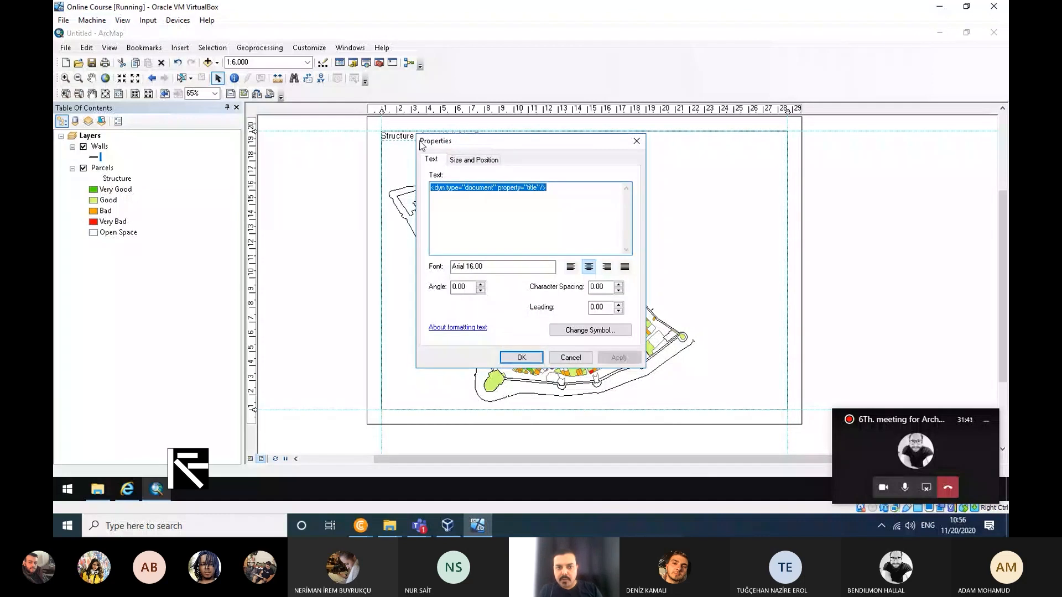
pyautogui.click(480, 161)
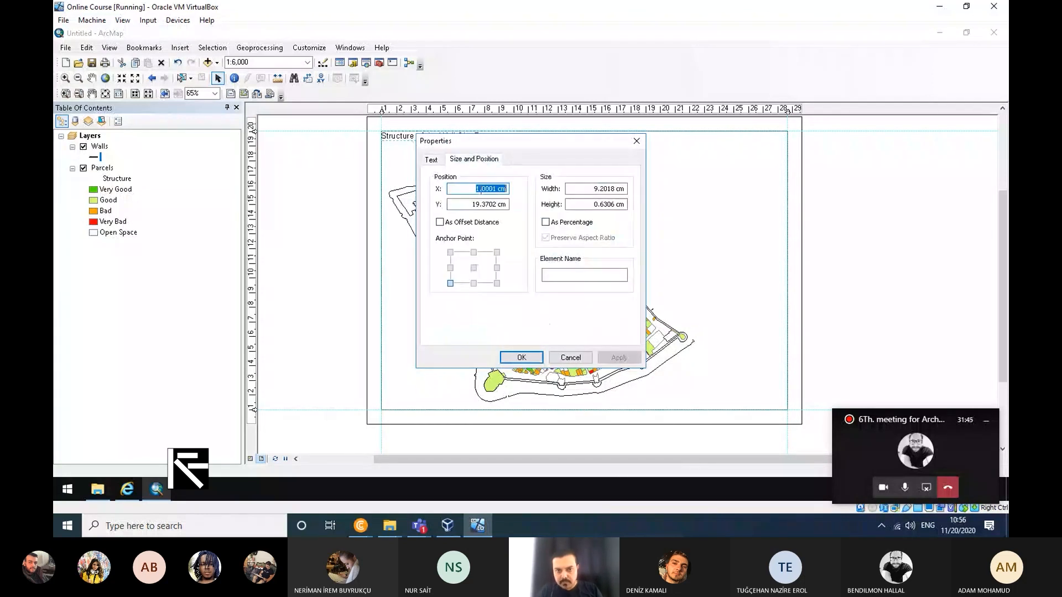
pyautogui.click(443, 160)
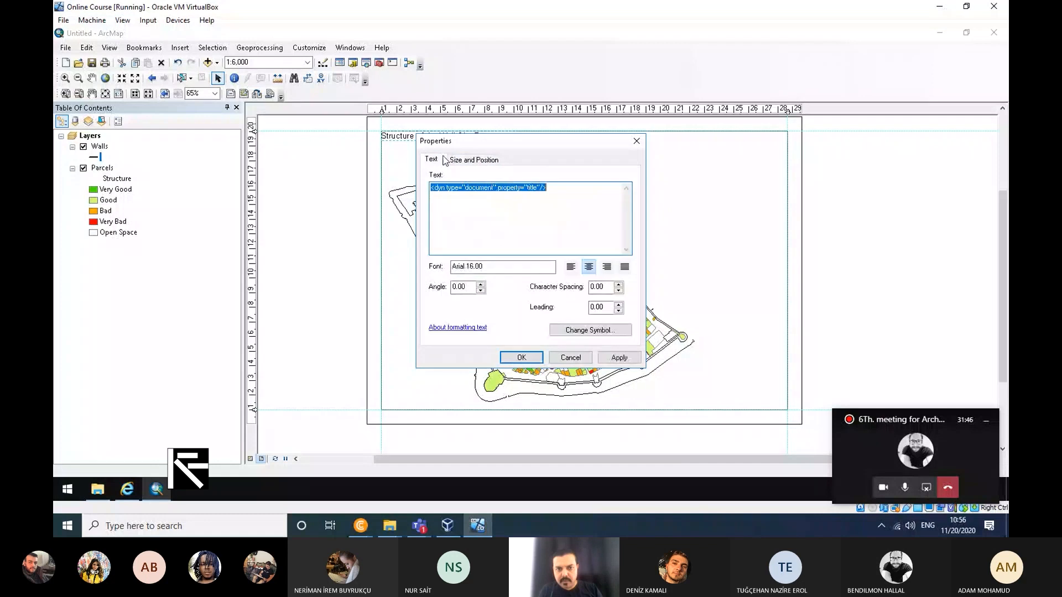
pyautogui.click(607, 332)
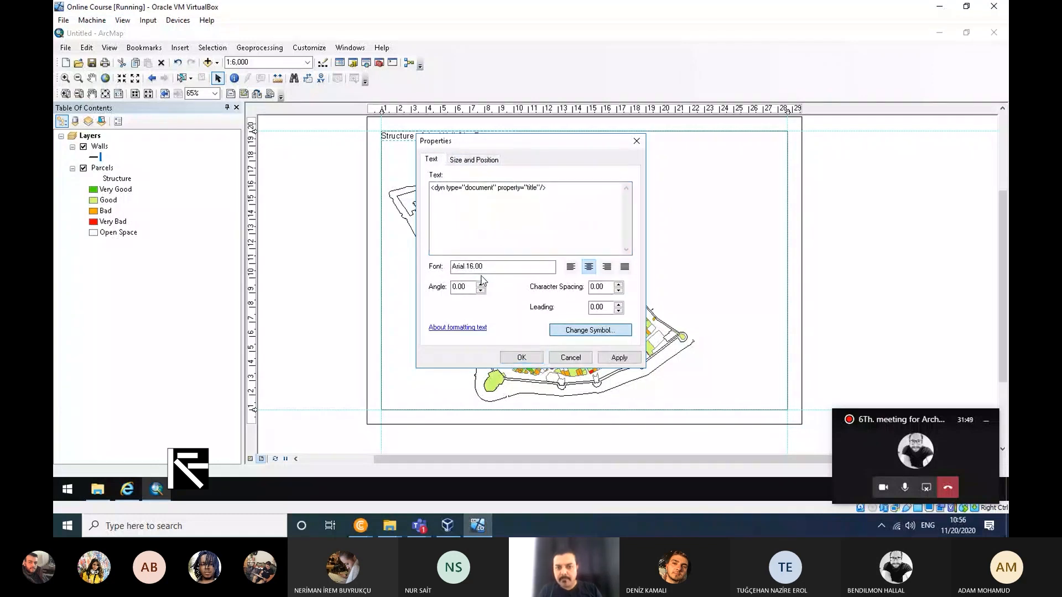
pyautogui.click(766, 239)
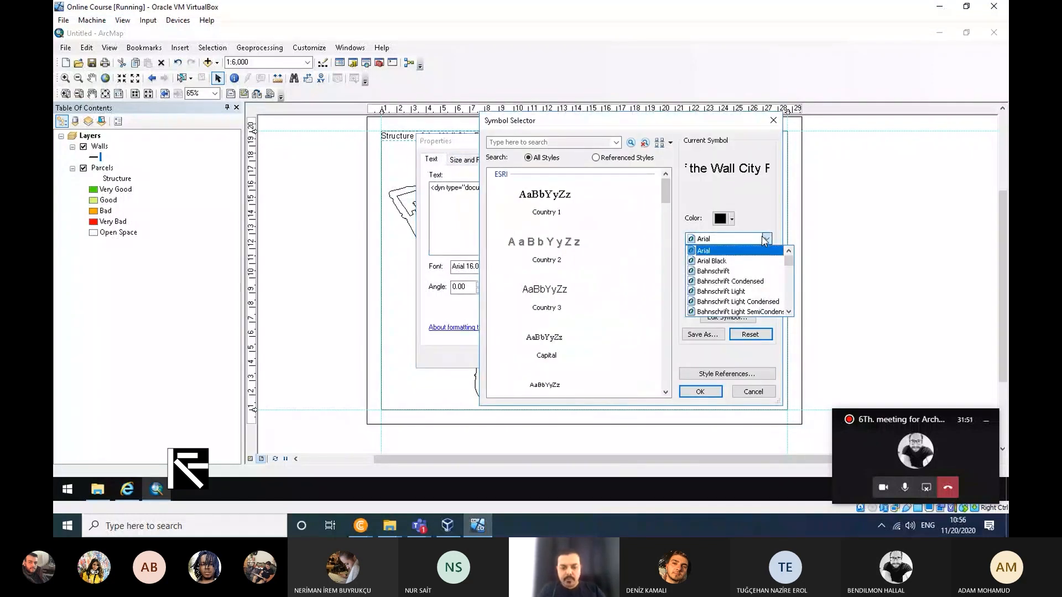
pyautogui.write('ti')
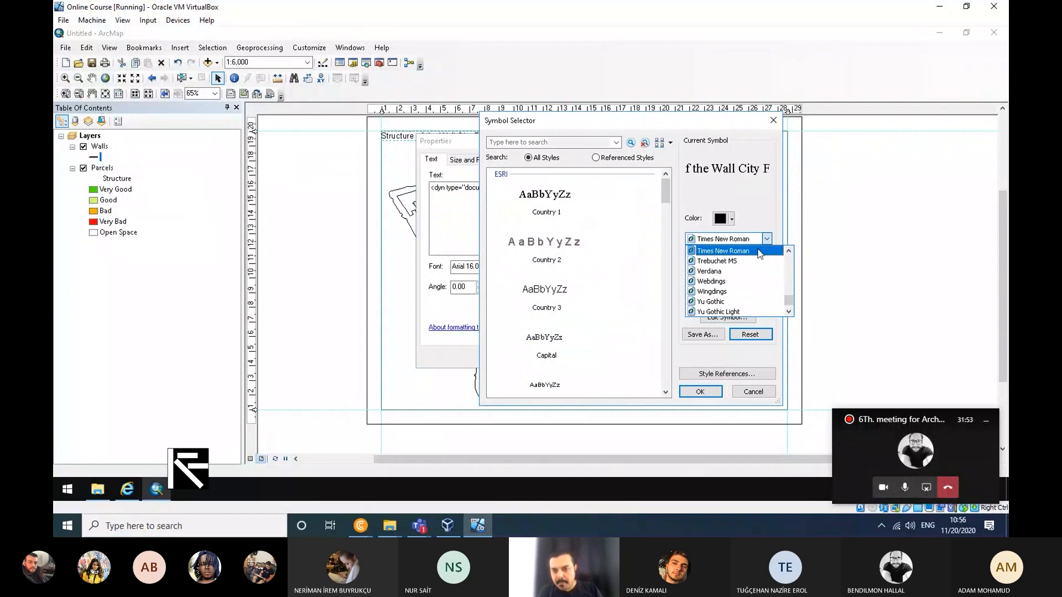
pyautogui.click(760, 252)
# Step: Make the map title bold at size 22 and move it back inside the data frame's left edge
pyautogui.click(752, 259)
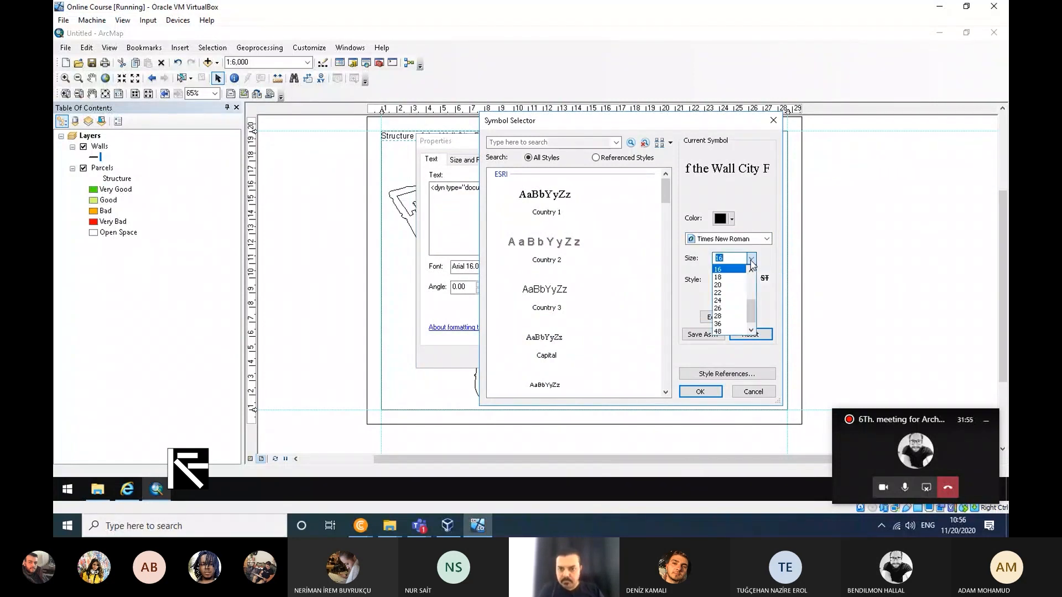
pyautogui.click(729, 293)
pyautogui.click(718, 278)
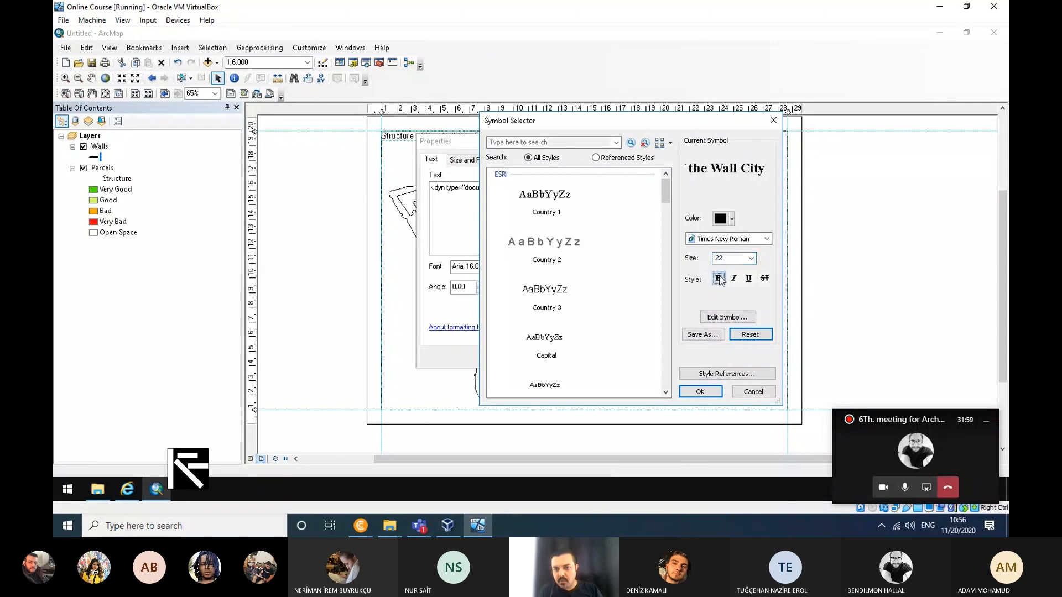
pyautogui.click(712, 394)
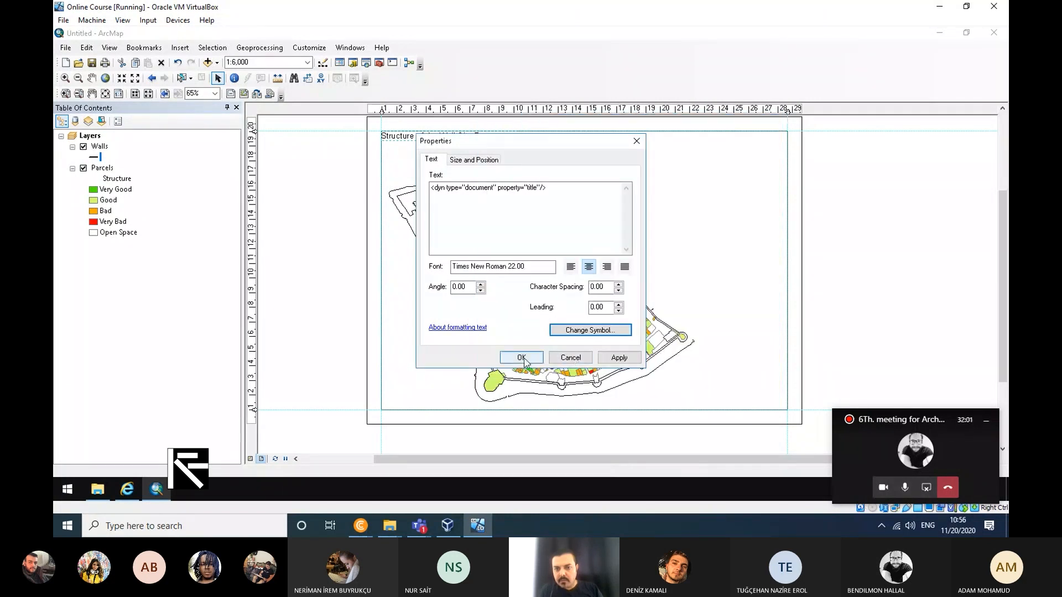
pyautogui.click(525, 361)
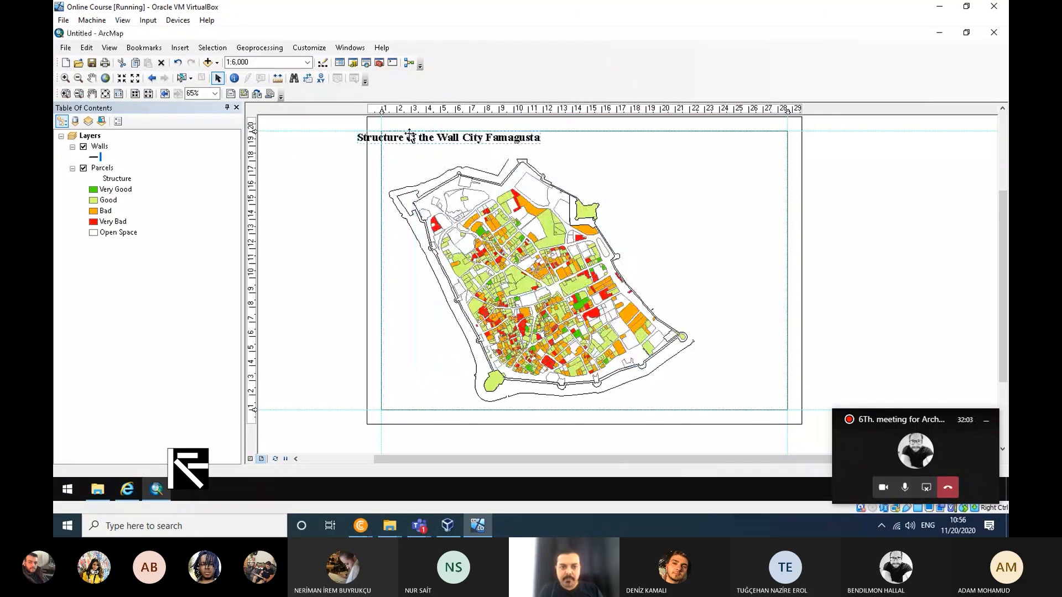
pyautogui.moveTo(415, 137); pyautogui.dragTo(439, 138)
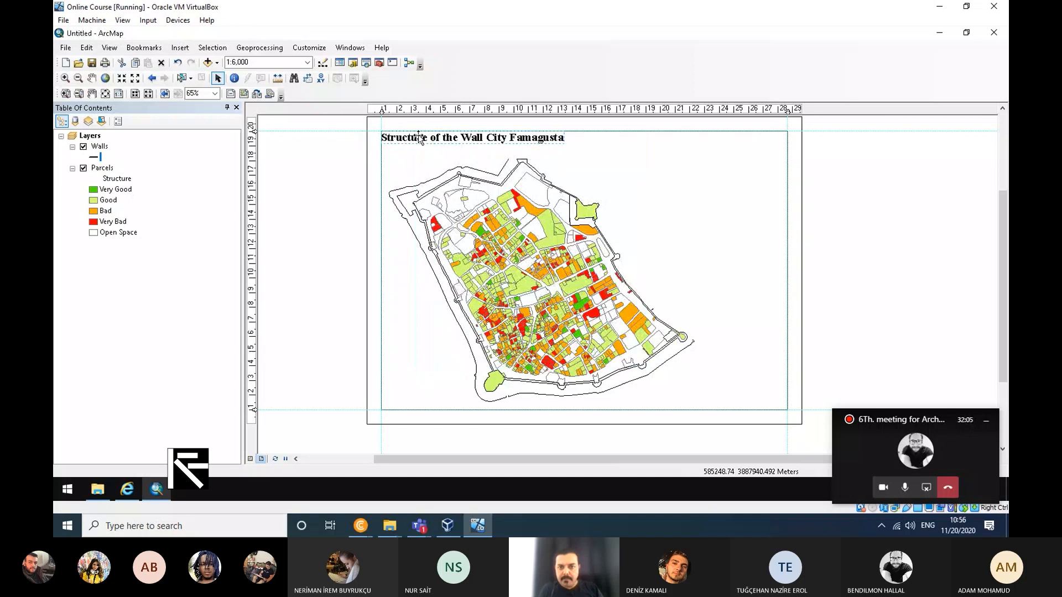
# Step: Insert a north arrow in the ESRI North 6 style
pyautogui.click(178, 48)
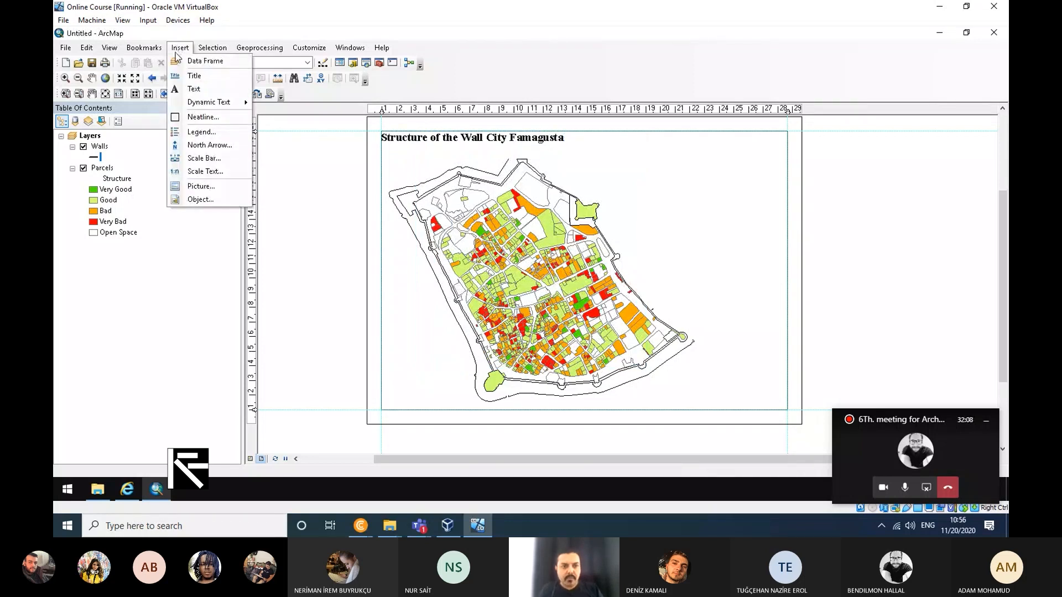
pyautogui.click(219, 145)
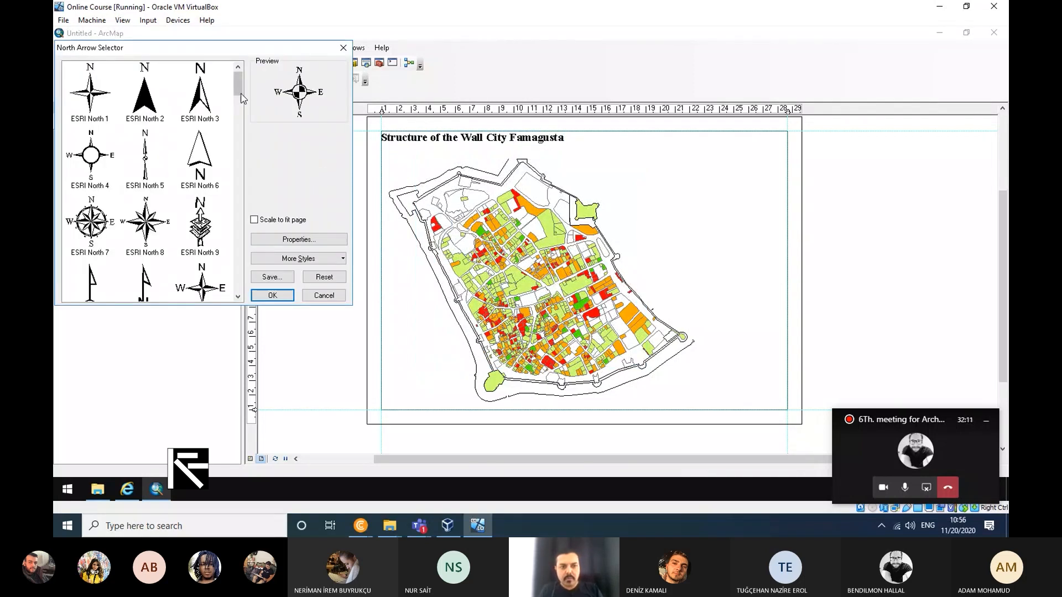
pyautogui.moveTo(238, 72); pyautogui.dragTo(237, 292)
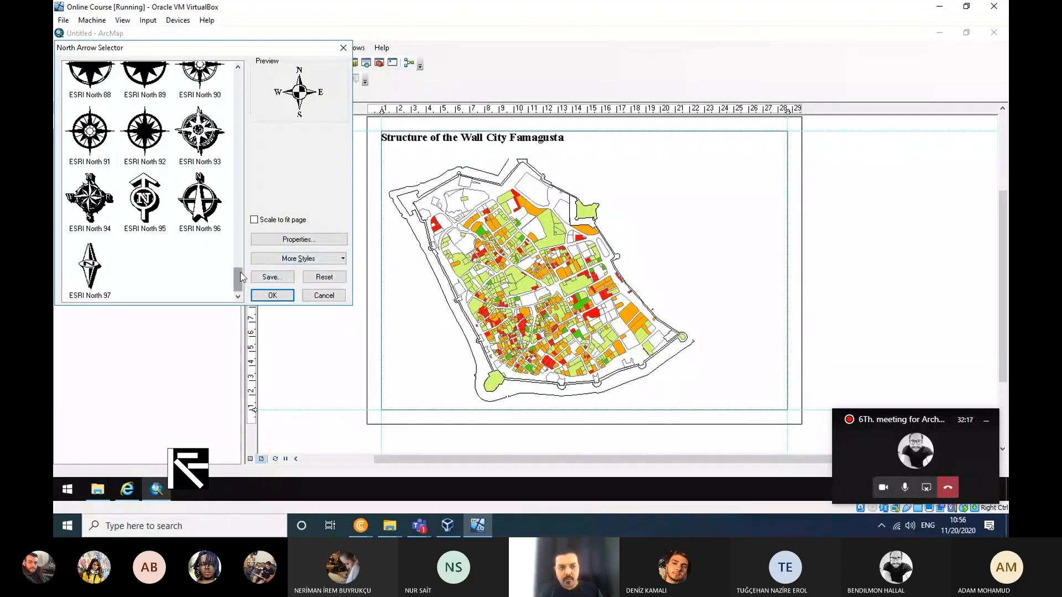
pyautogui.moveTo(237, 274); pyautogui.dragTo(238, 77)
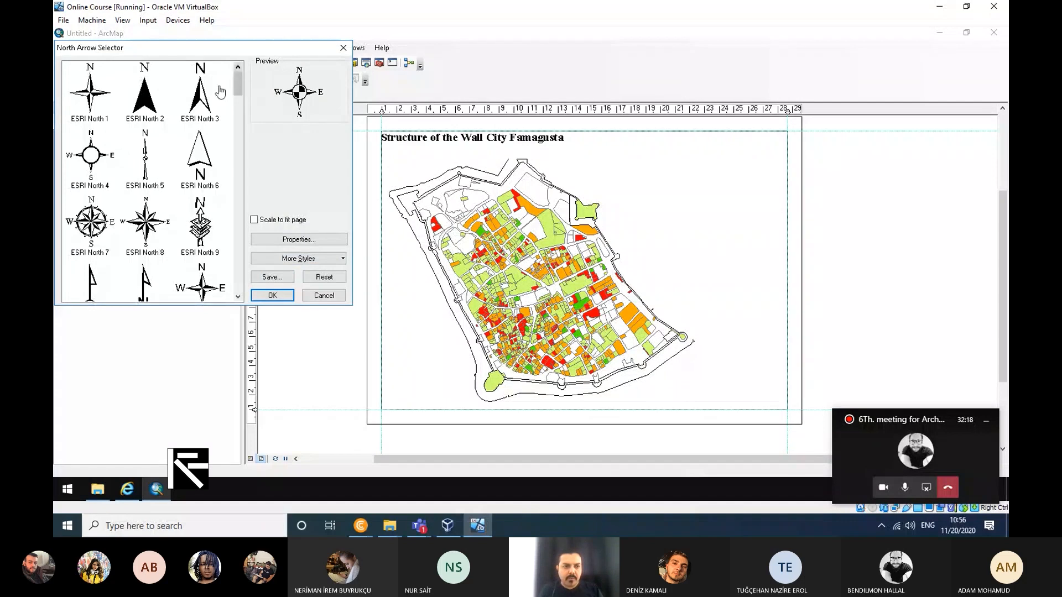
pyautogui.click(201, 160)
pyautogui.click(272, 296)
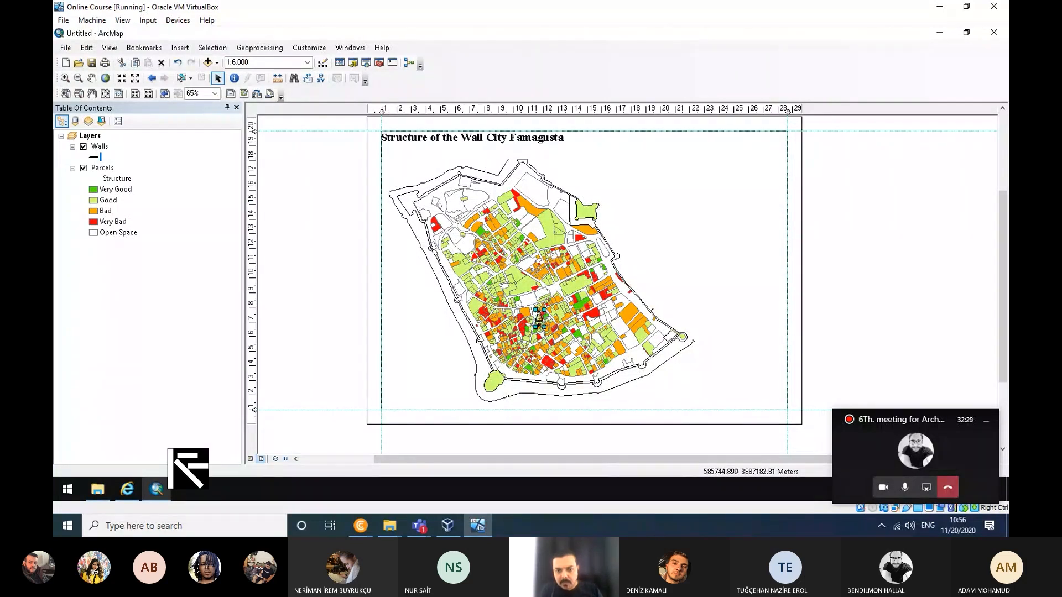
# Step: Resize the north arrow to a small symbol and place it in the data frame's upper-right corner
pyautogui.moveTo(536, 326); pyautogui.dragTo(747, 217)
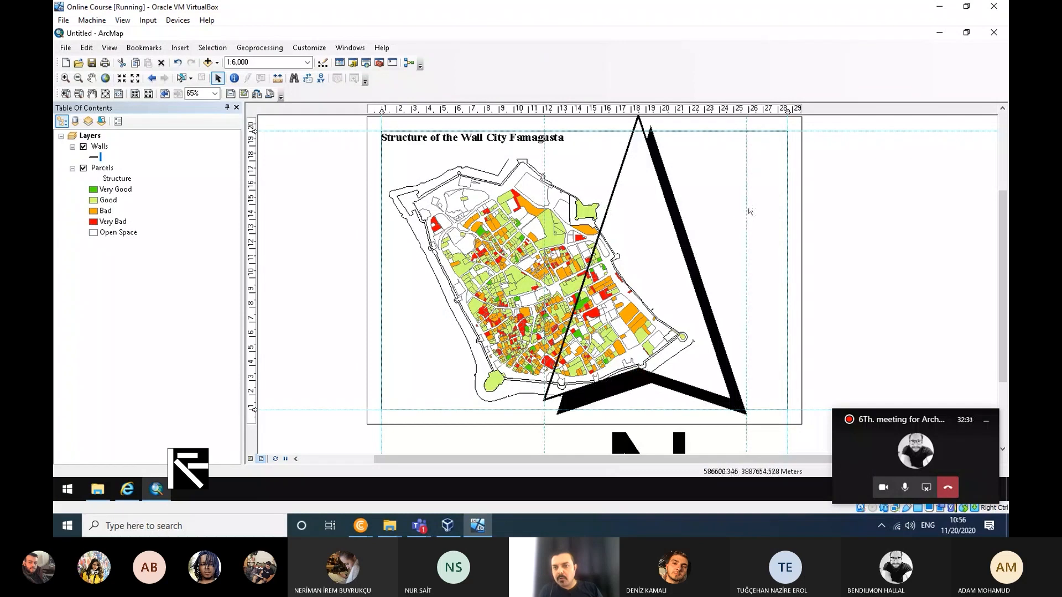
pyautogui.scroll(-1, 678, 262)
pyautogui.scroll(4, 678, 261)
pyautogui.press('alt')
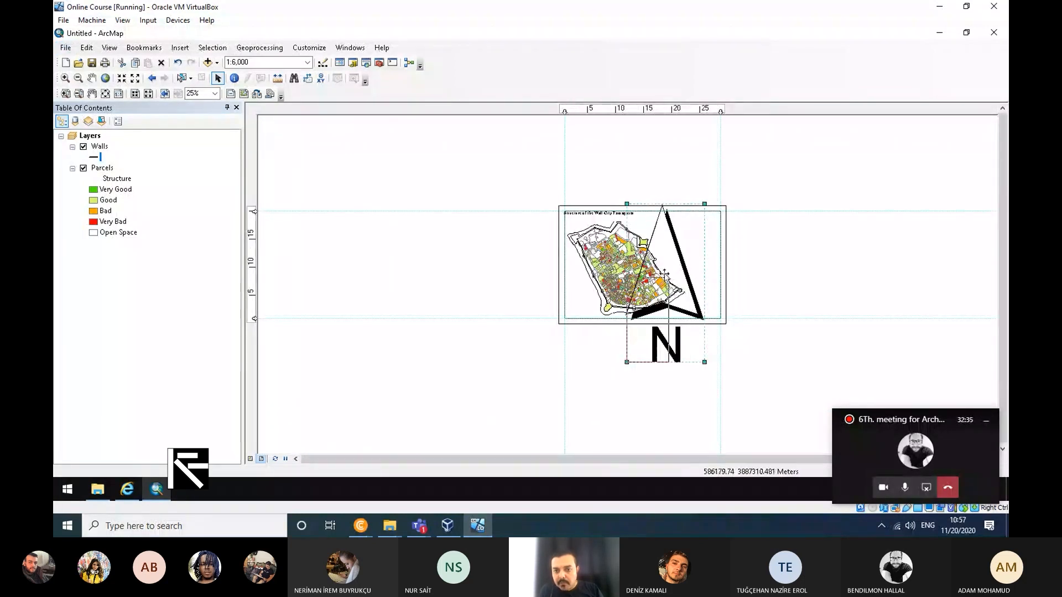
pyautogui.moveTo(704, 204); pyautogui.dragTo(659, 297)
pyautogui.moveTo(639, 342); pyautogui.dragTo(699, 266)
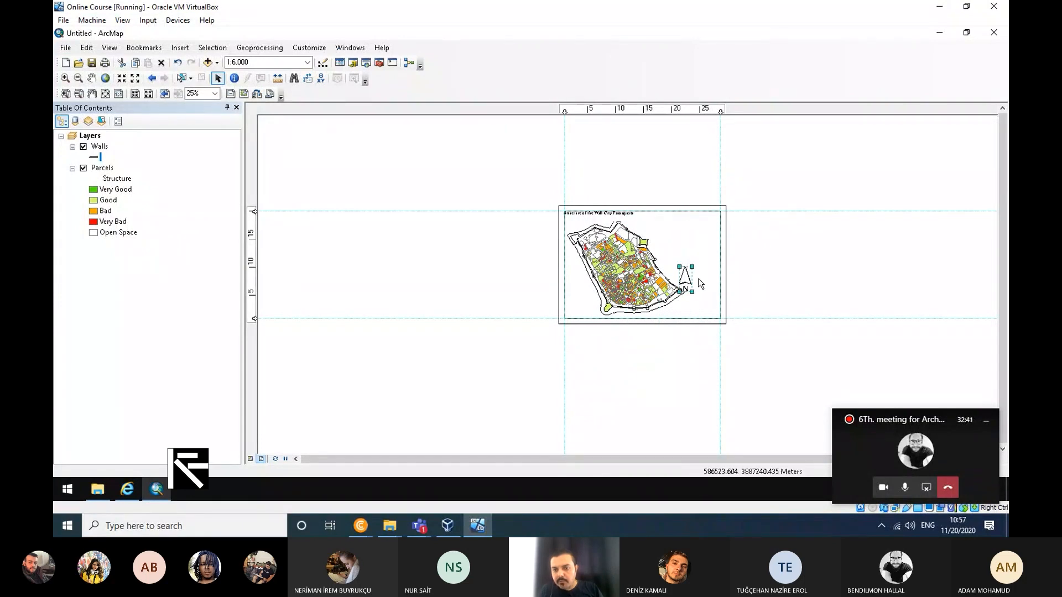
pyautogui.scroll(3, 700, 284)
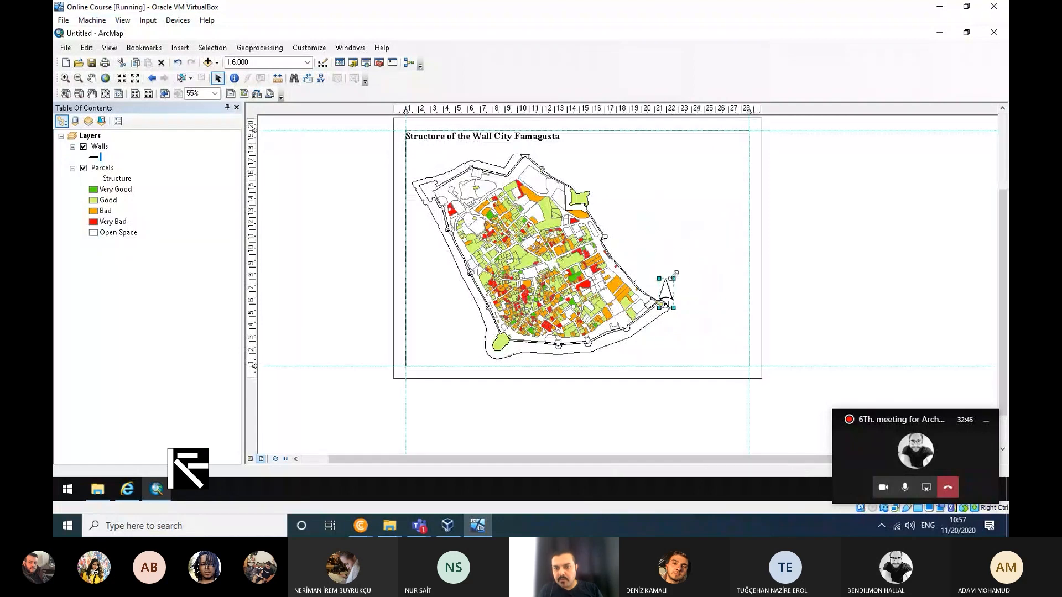
pyautogui.moveTo(673, 277); pyautogui.dragTo(744, 140)
pyautogui.click(858, 187)
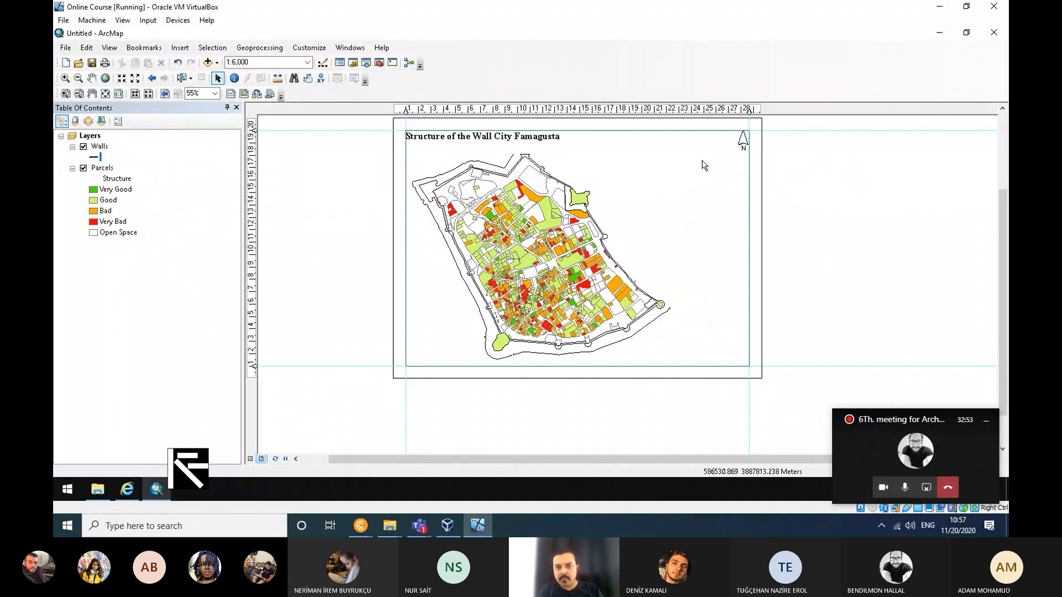
# Step: Examine the available scale bar styles without inserting one
pyautogui.click(180, 48)
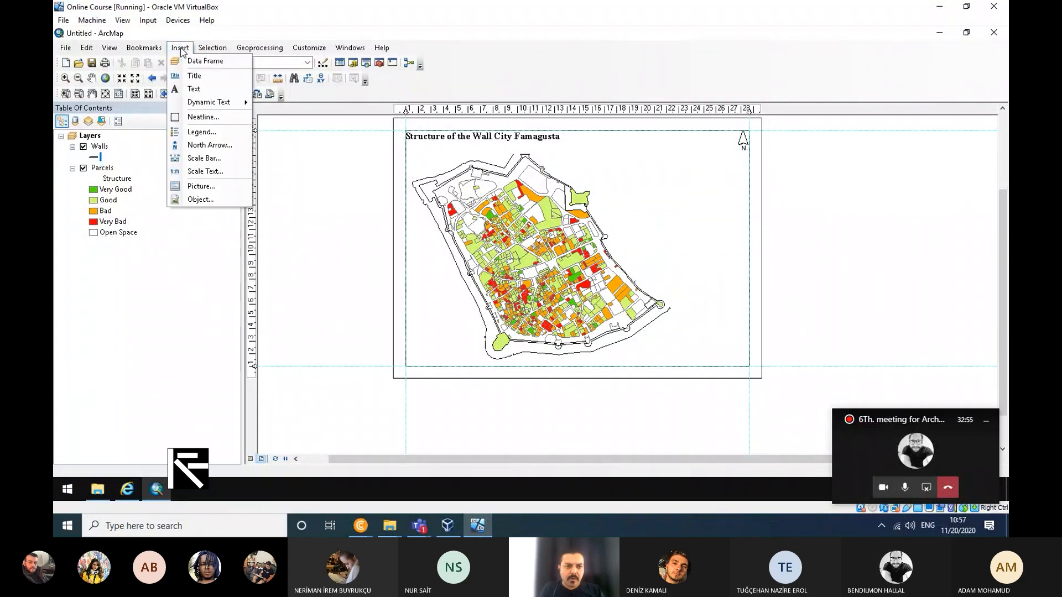
pyautogui.click(218, 159)
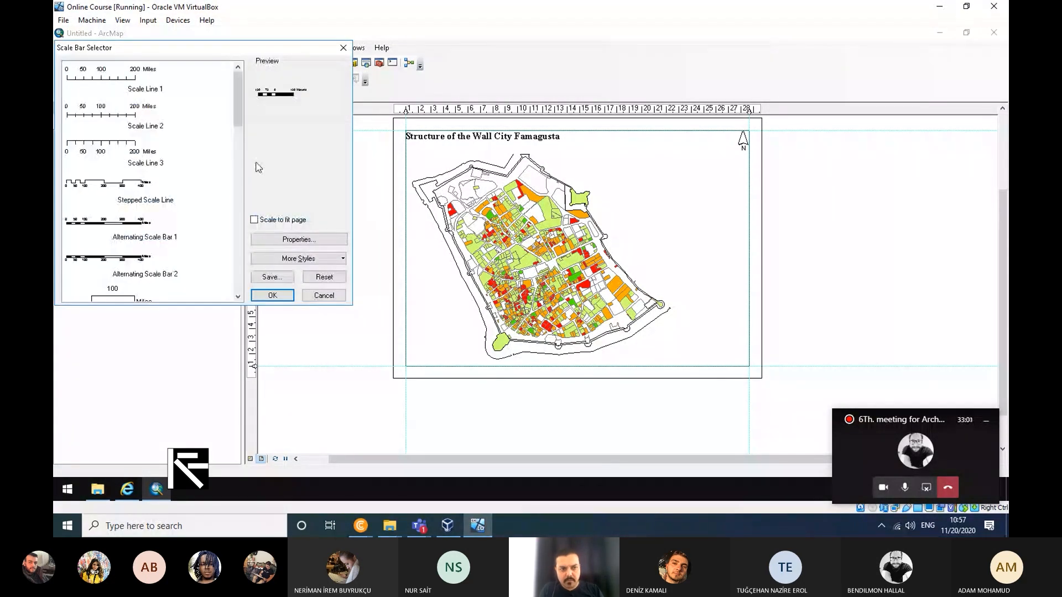
pyautogui.moveTo(264, 49); pyautogui.dragTo(386, 79)
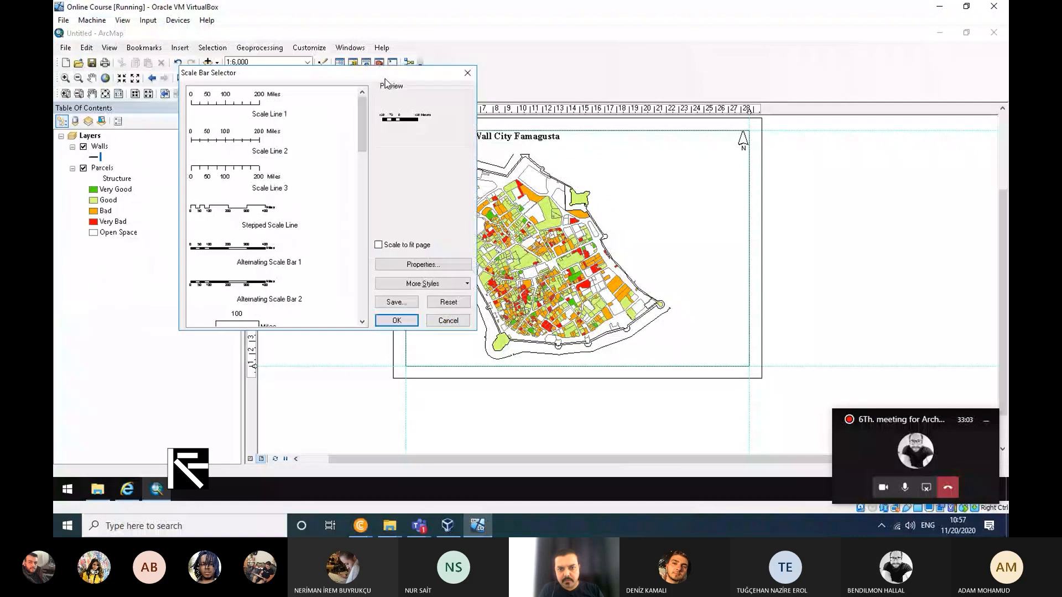
pyautogui.moveTo(360, 123); pyautogui.dragTo(366, 89)
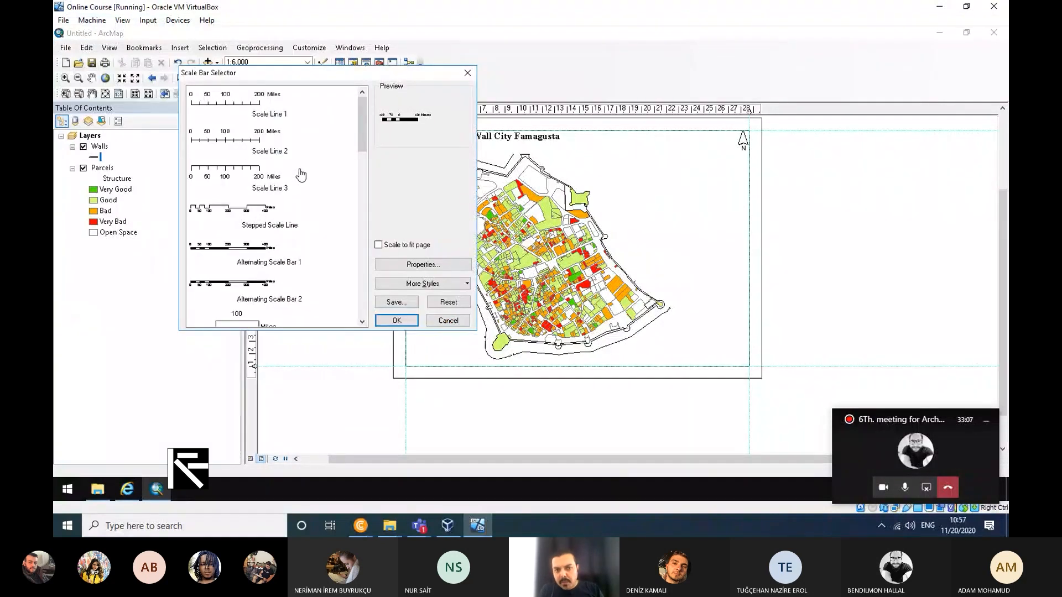
pyautogui.click(468, 73)
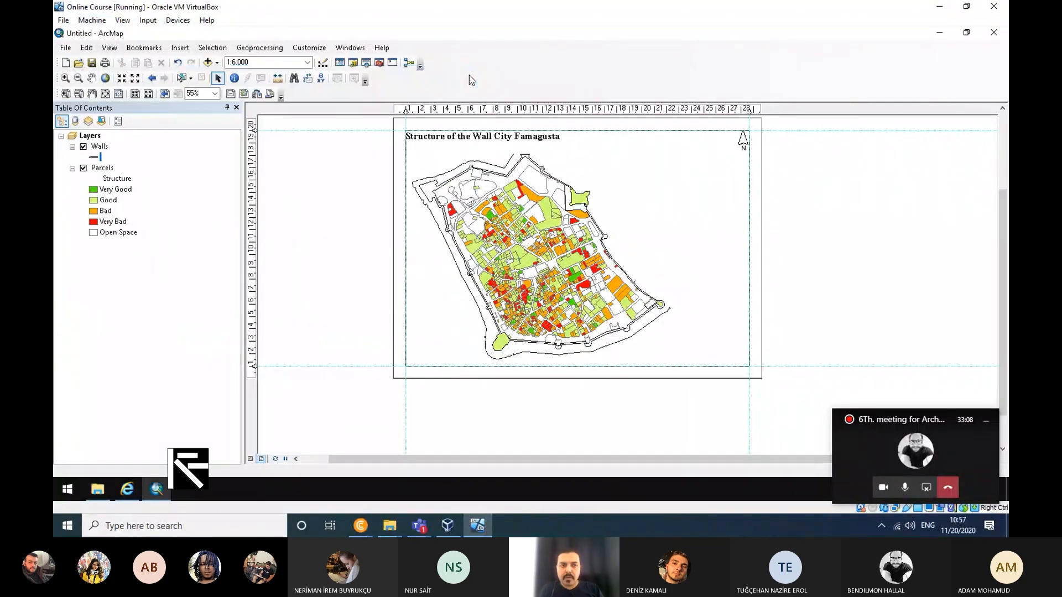
# Step: Insert an absolute scale text, place it in the data frame's lower-left corner and enlarge it
pyautogui.click(180, 48)
pyautogui.click(231, 171)
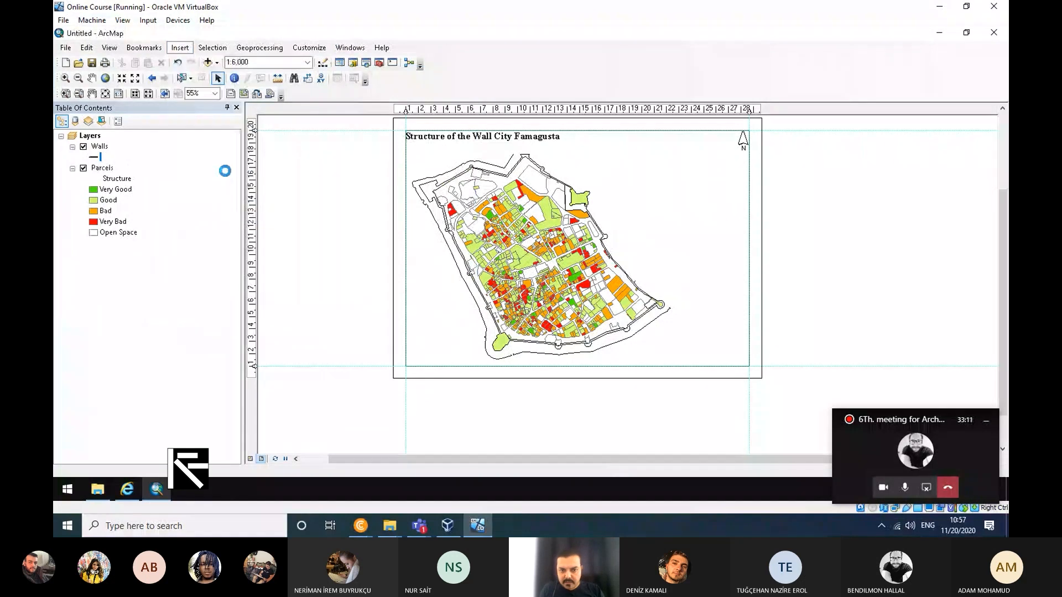
pyautogui.click(159, 80)
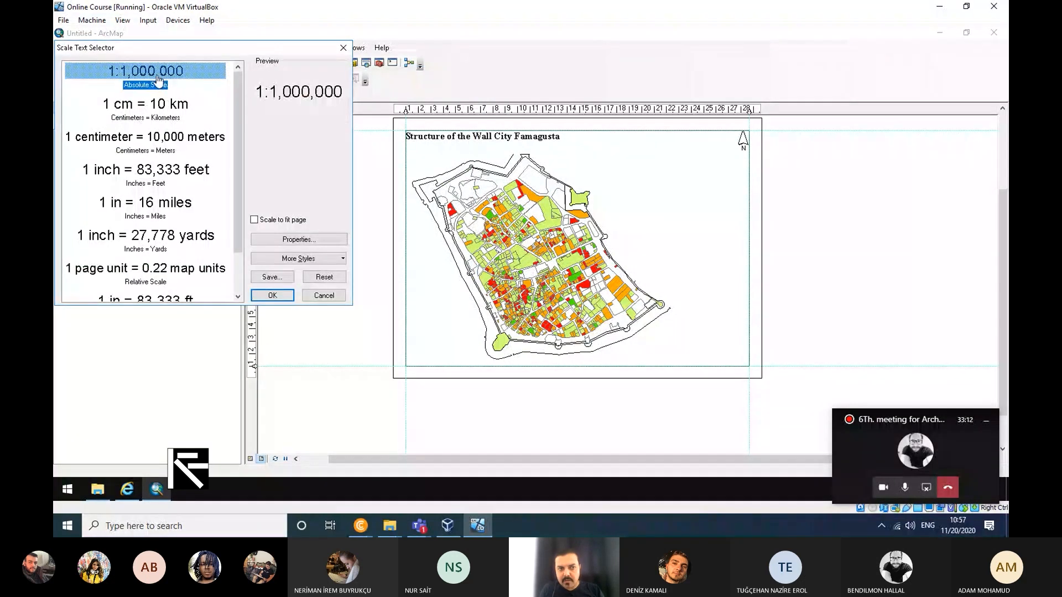
pyautogui.click(272, 295)
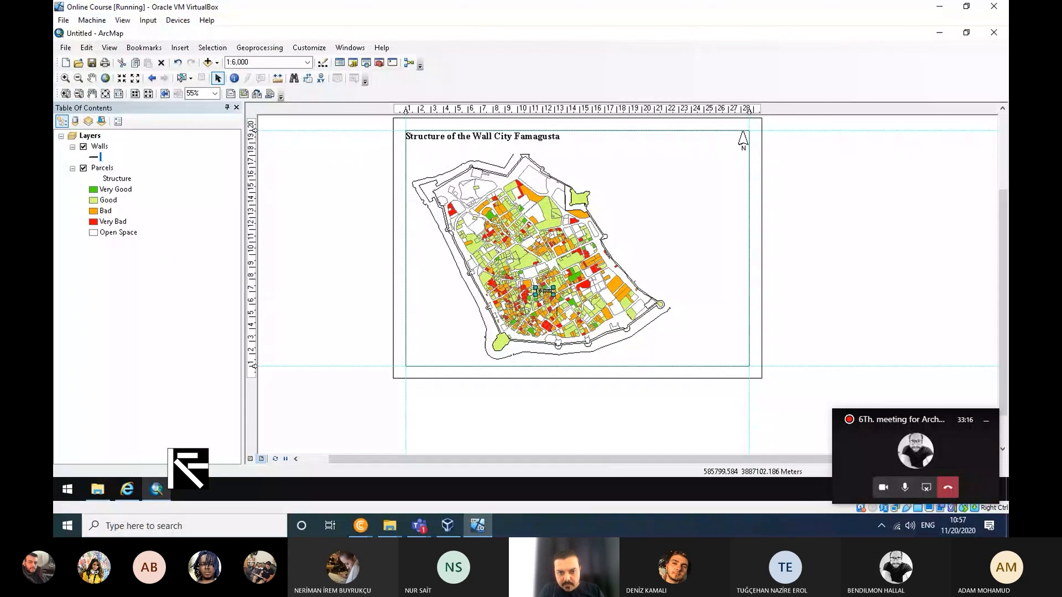
pyautogui.moveTo(543, 291); pyautogui.dragTo(355, 329)
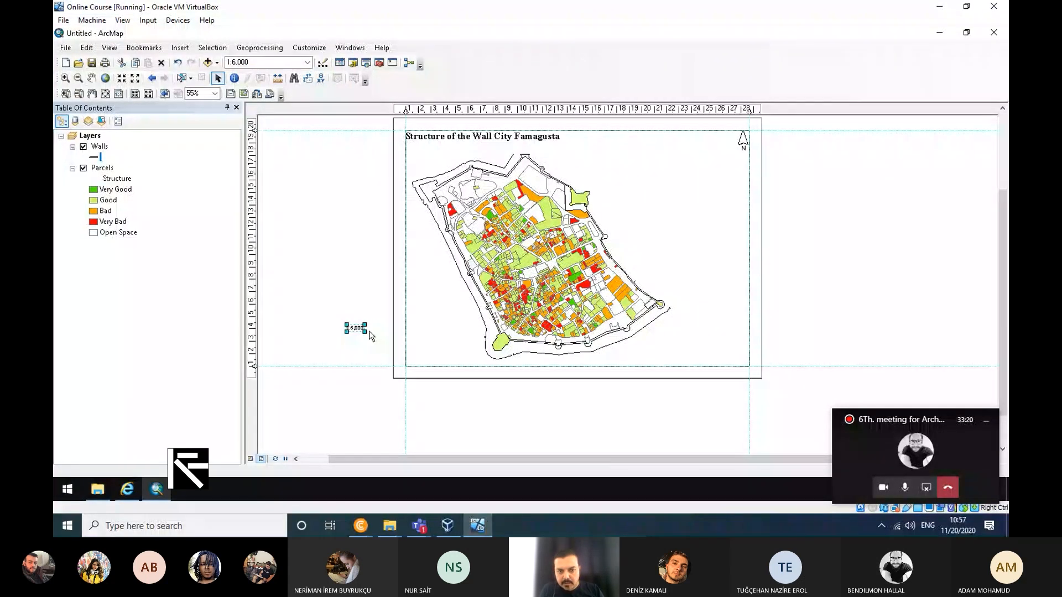
pyautogui.moveTo(369, 330); pyautogui.dragTo(420, 353)
# Step: Change the map scale to 1:6,500
pyautogui.click(247, 62)
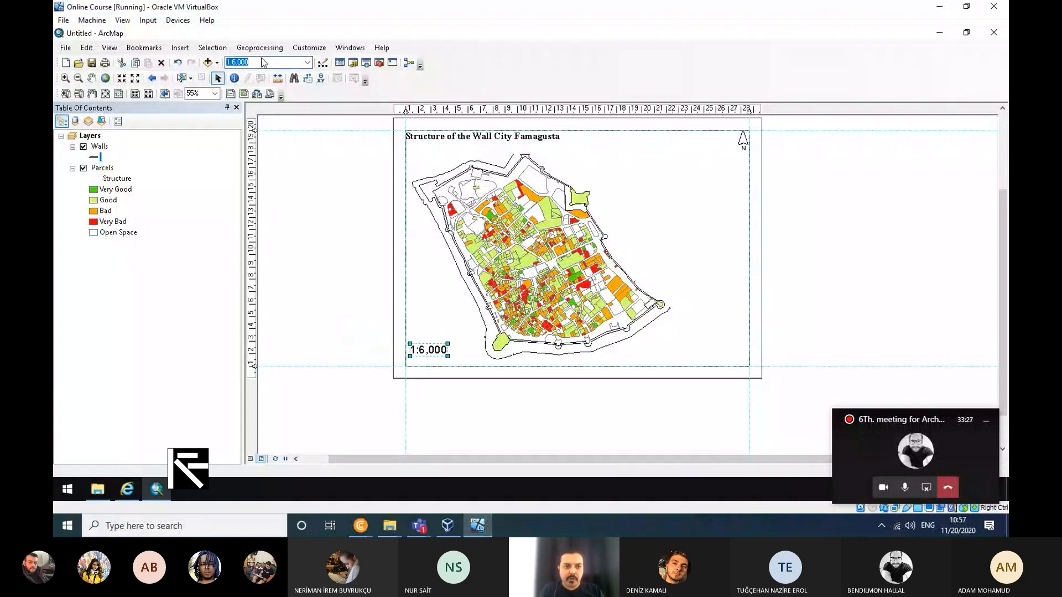
pyautogui.click(247, 63)
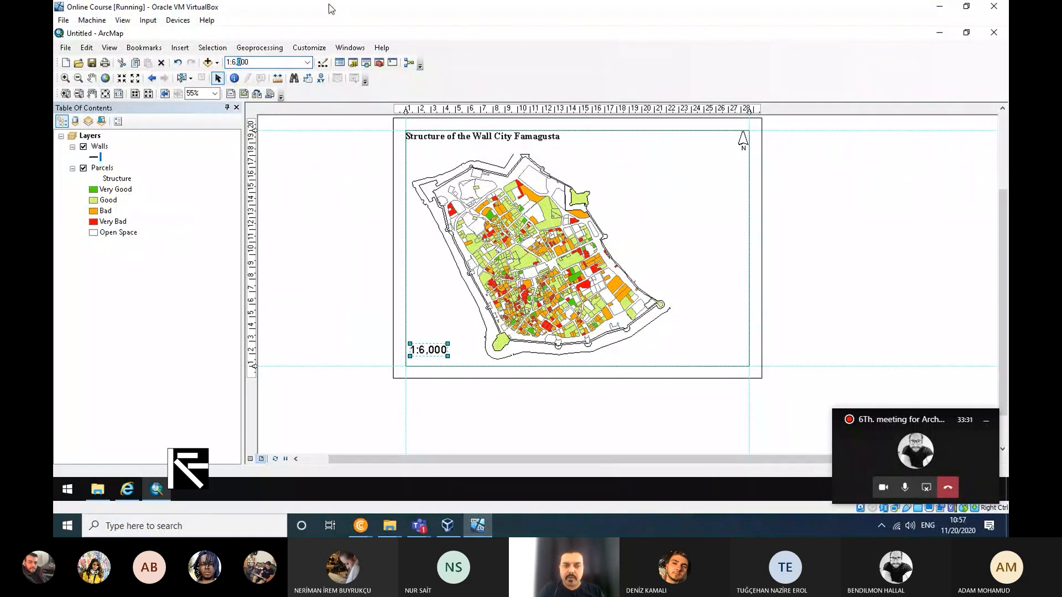
pyautogui.write('5')
pyautogui.press('Return')
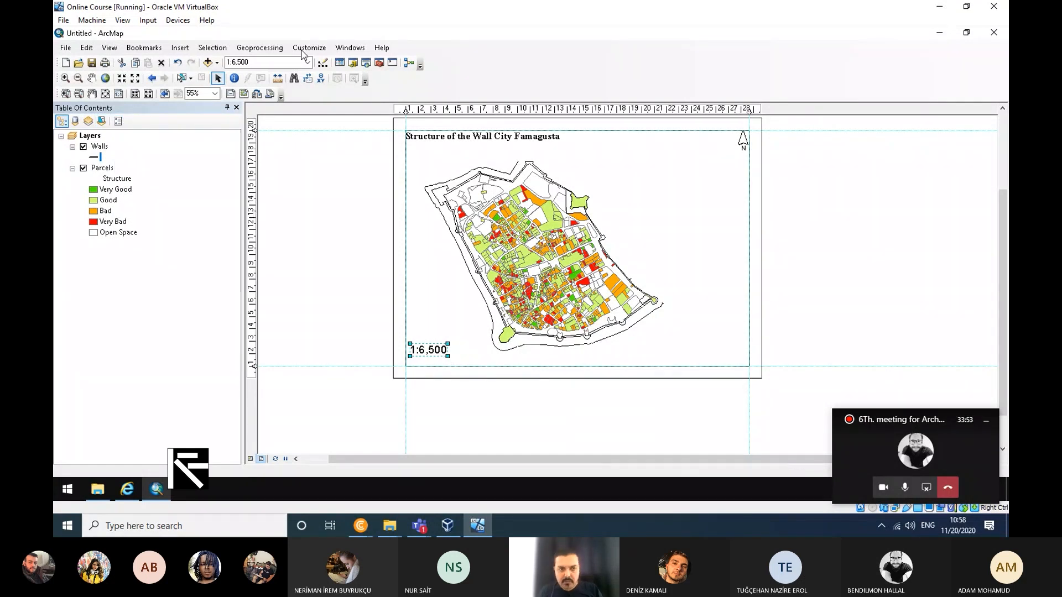
# Step: Set the map scale to 1:6,000 and check the layout's page size in the page setup
pyautogui.moveTo(239, 62); pyautogui.dragTo(264, 60)
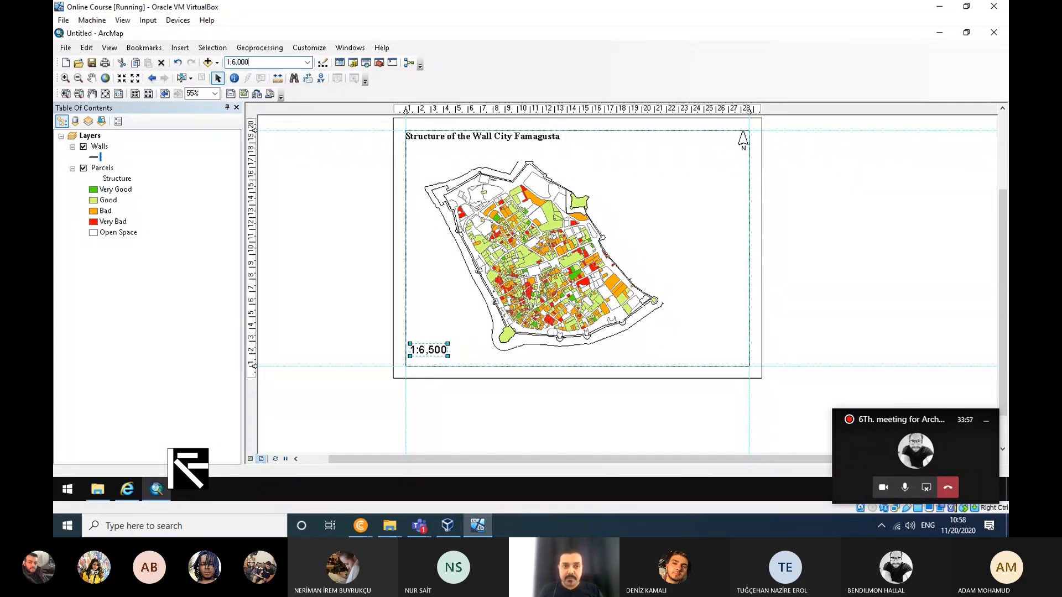
pyautogui.press('Return')
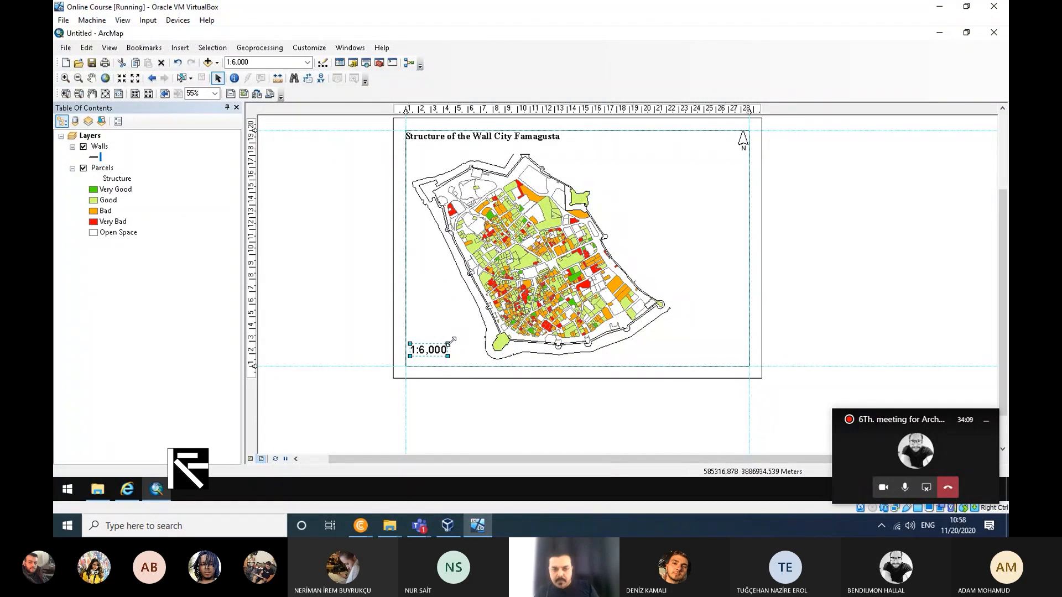
pyautogui.rightClick(341, 184)
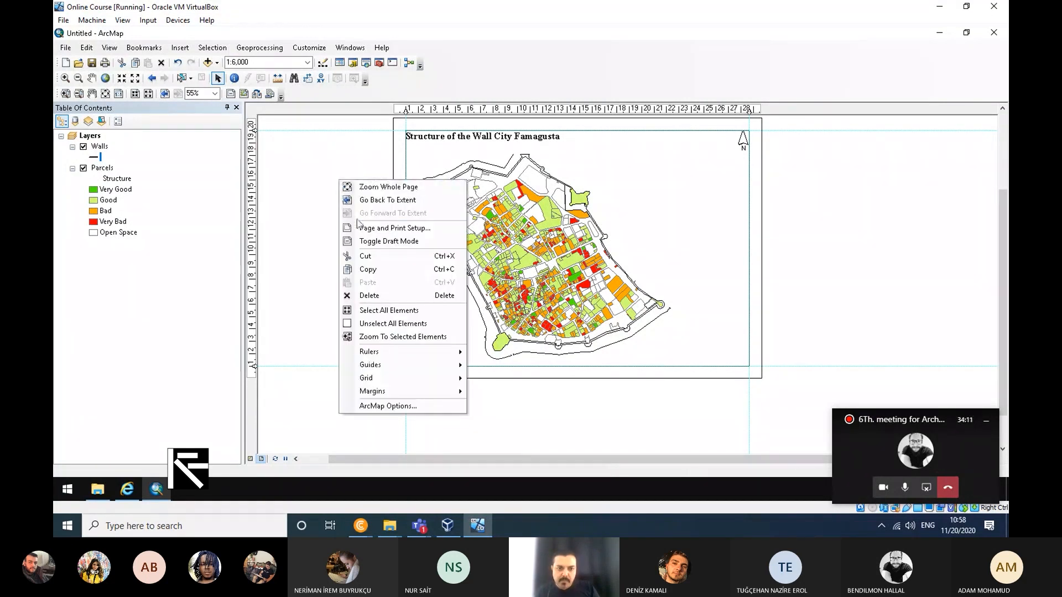
pyautogui.click(377, 227)
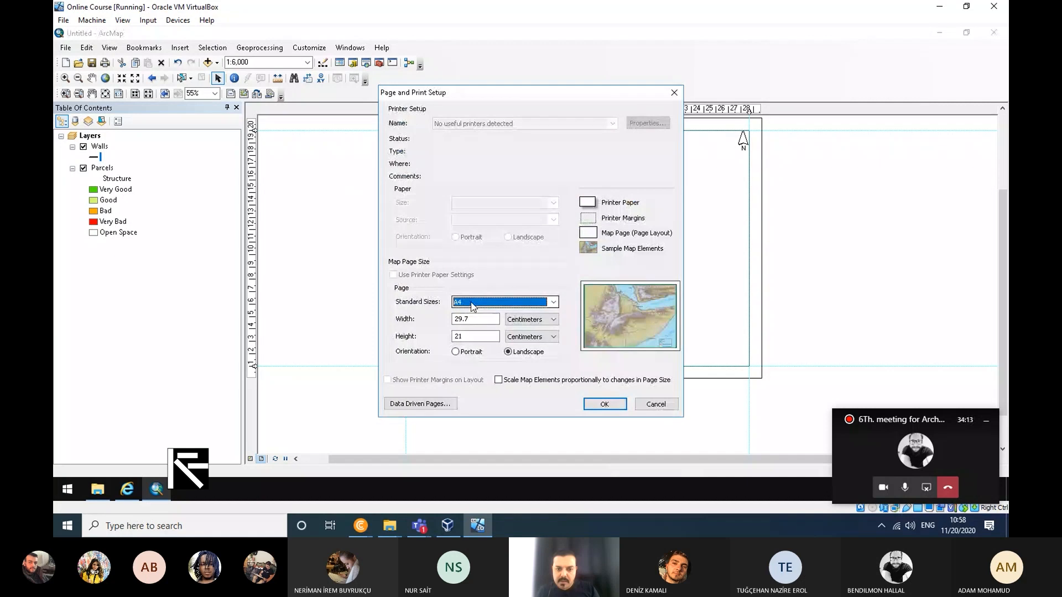
pyautogui.click(675, 93)
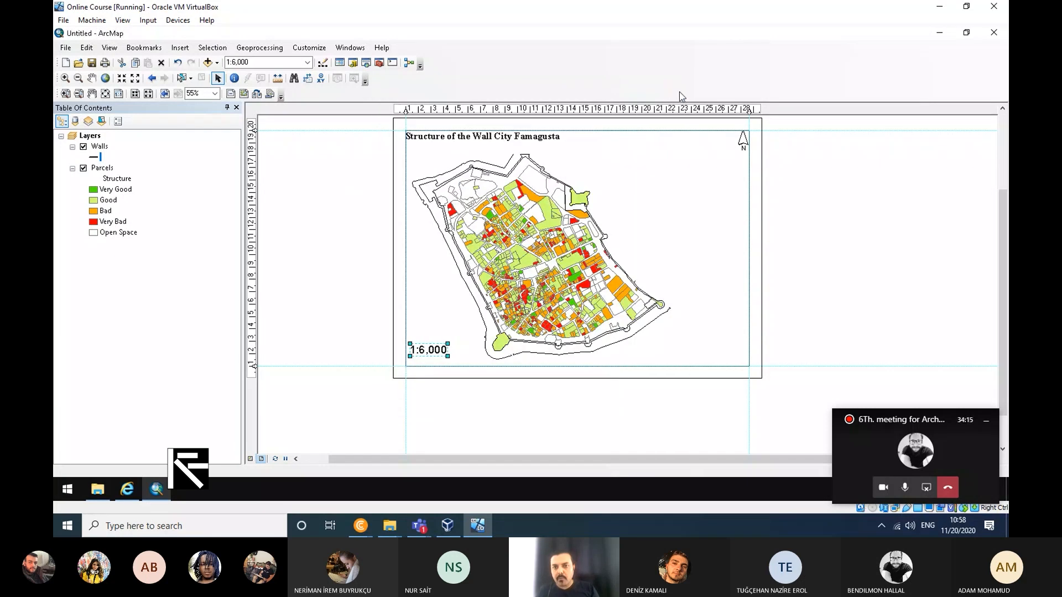
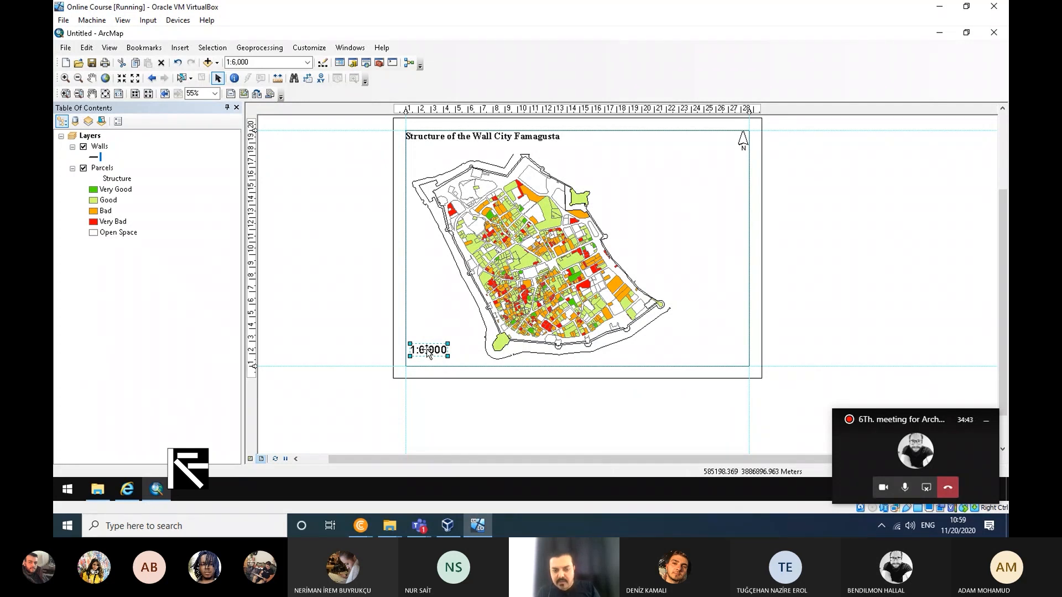
# Step: Replace the absolute scale text with an Alternating Scale Bar 1
pyautogui.moveTo(428, 353); pyautogui.dragTo(333, 243)
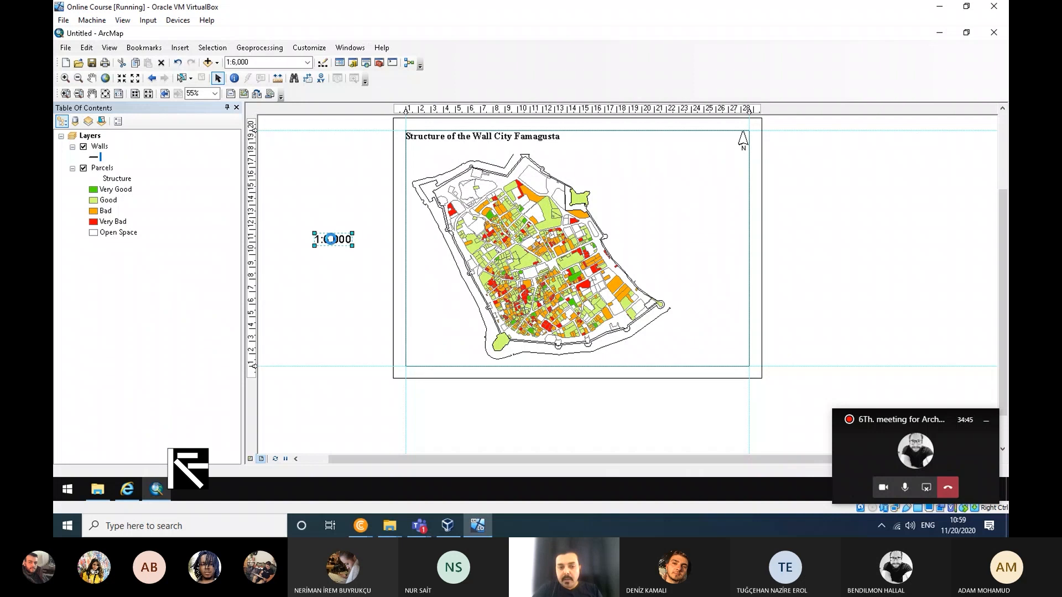
pyautogui.press('Delete')
pyautogui.click(187, 49)
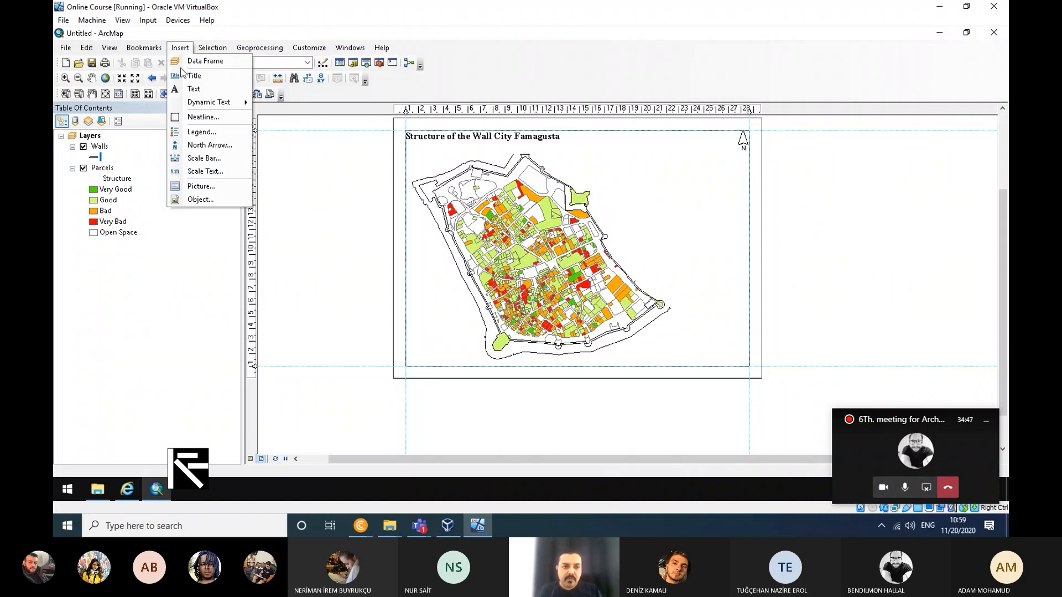
pyautogui.click(193, 155)
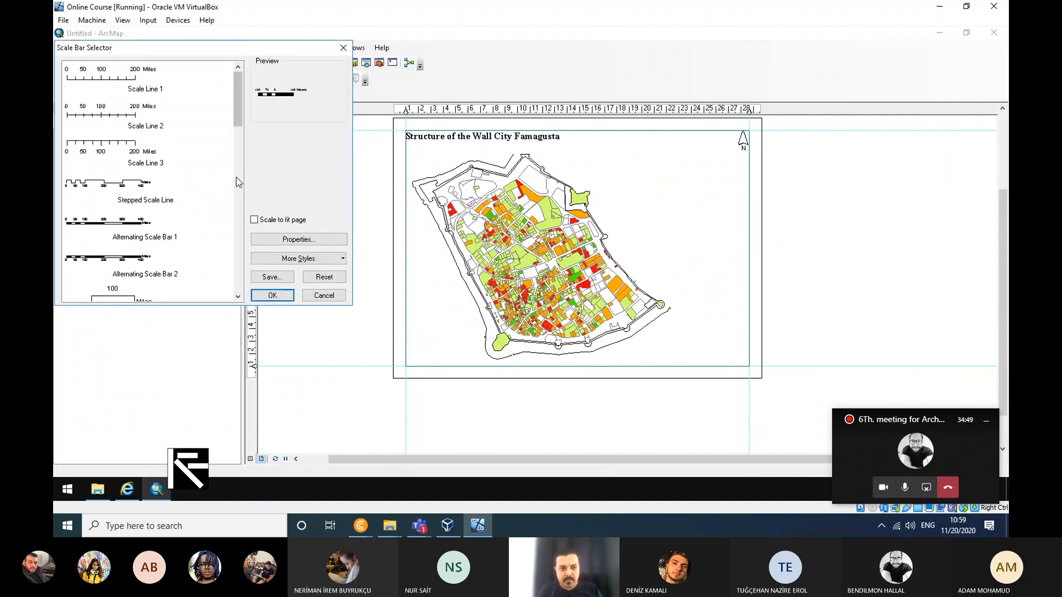
pyautogui.click(124, 228)
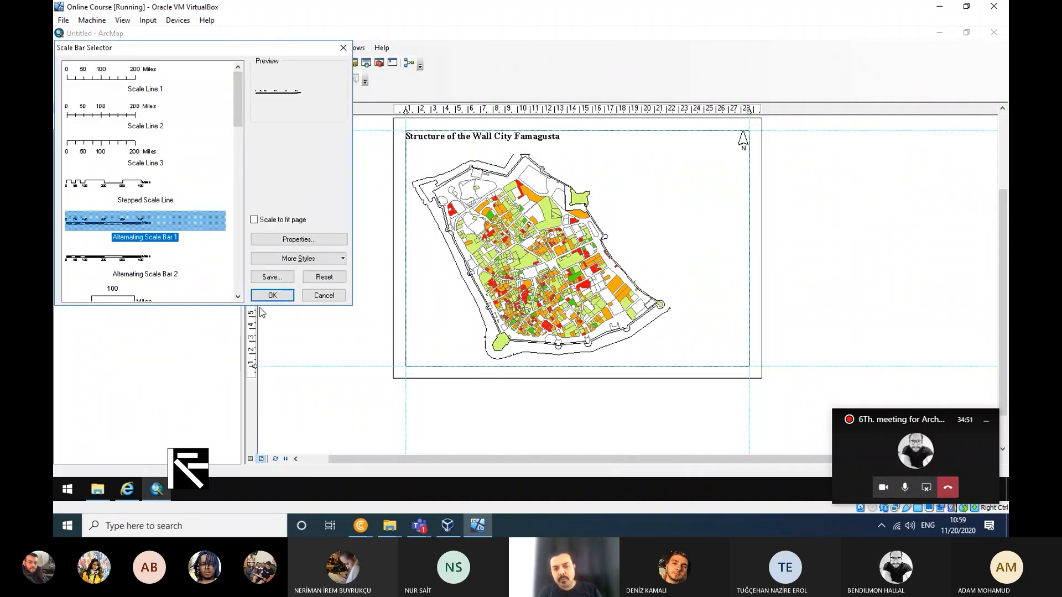
pyautogui.click(275, 295)
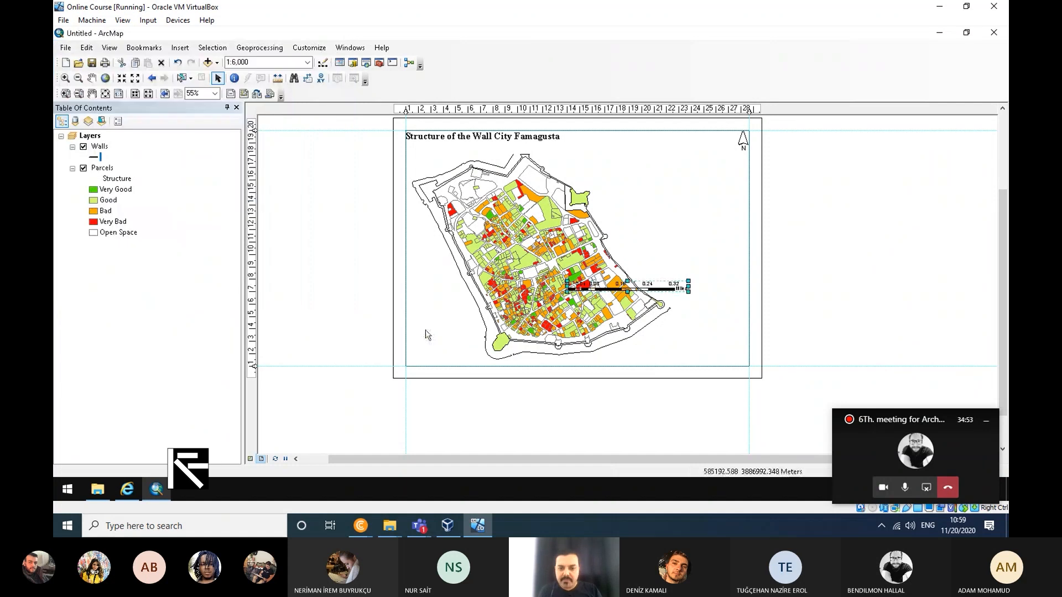
# Step: Place the scale bar in the data frame's lower-left corner and shift the map slightly upward within the frame
pyautogui.moveTo(649, 289); pyautogui.dragTo(349, 324)
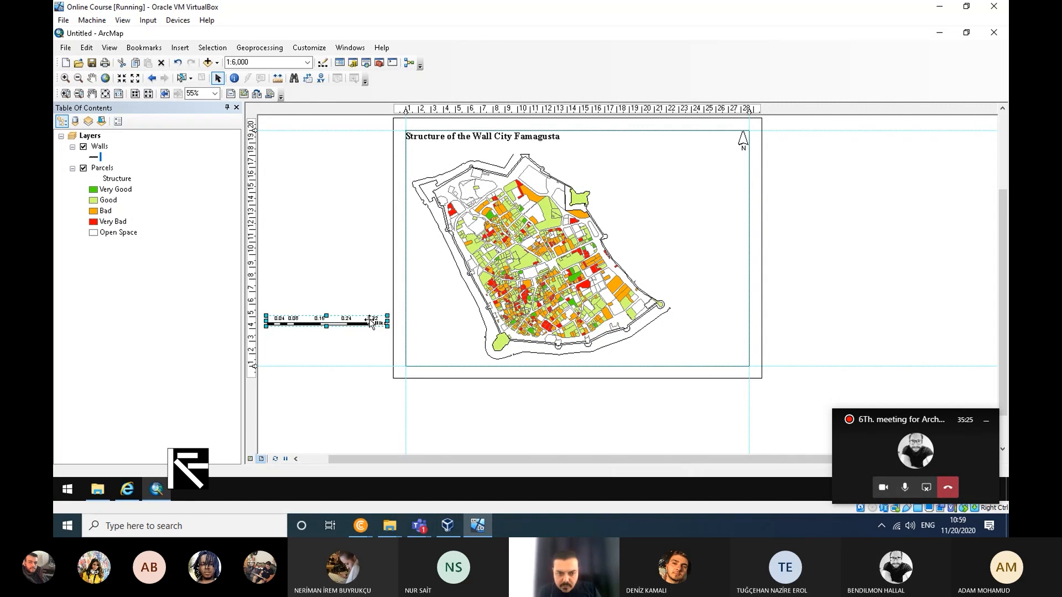
pyautogui.doubleClick(353, 323)
pyautogui.moveTo(354, 323); pyautogui.dragTo(507, 396)
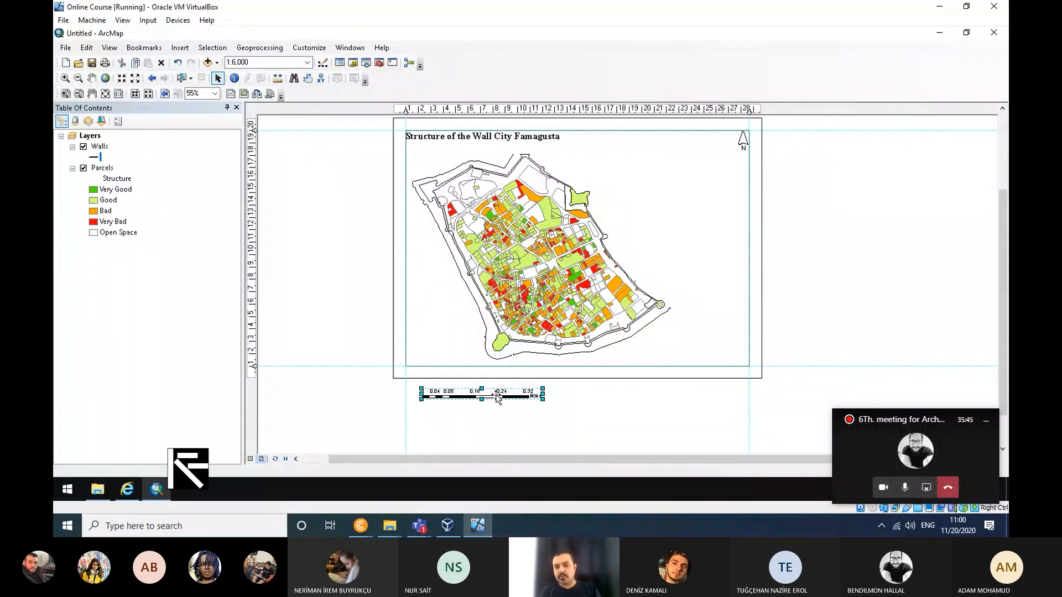
pyautogui.moveTo(509, 395); pyautogui.dragTo(503, 358)
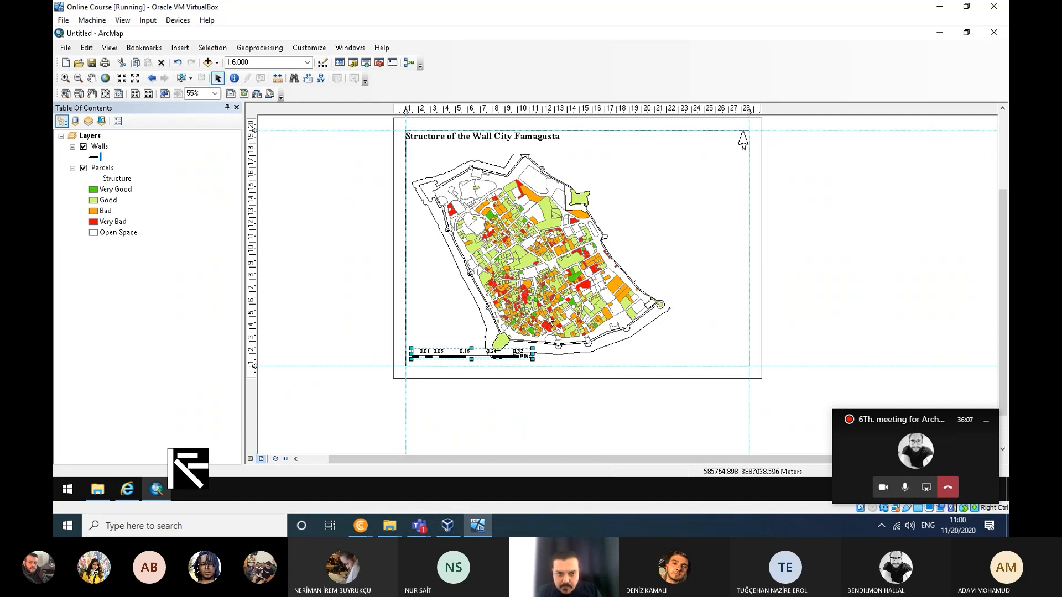
pyautogui.click(92, 78)
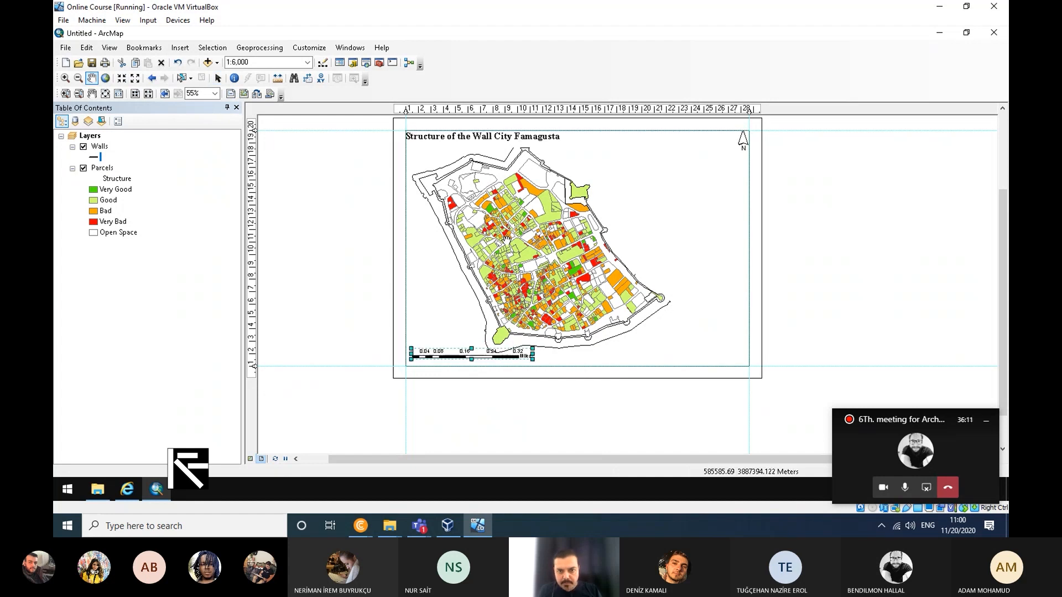
pyautogui.scroll(-2, 473, 374)
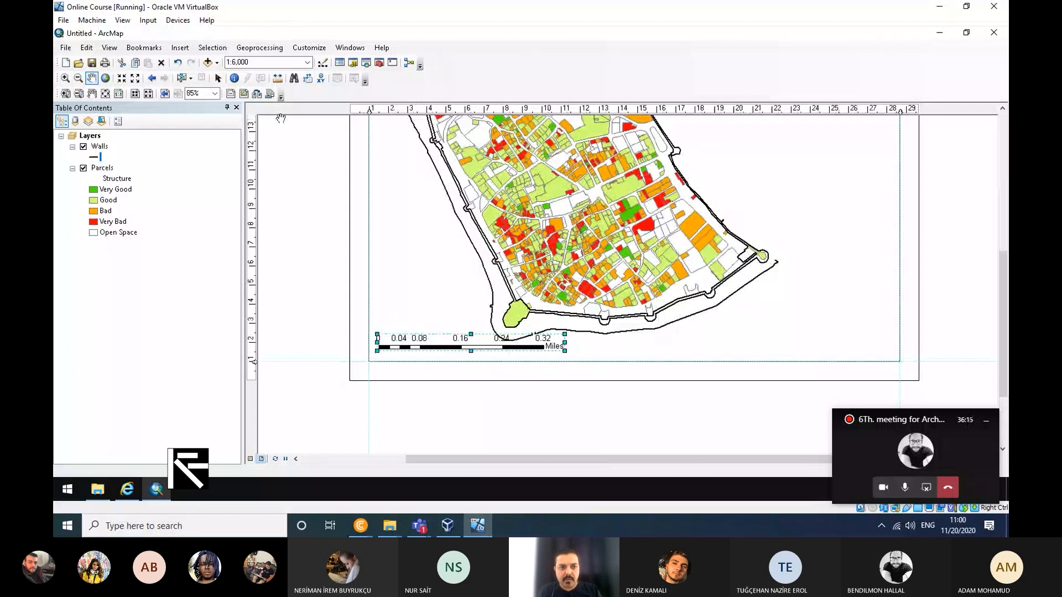
pyautogui.click(218, 79)
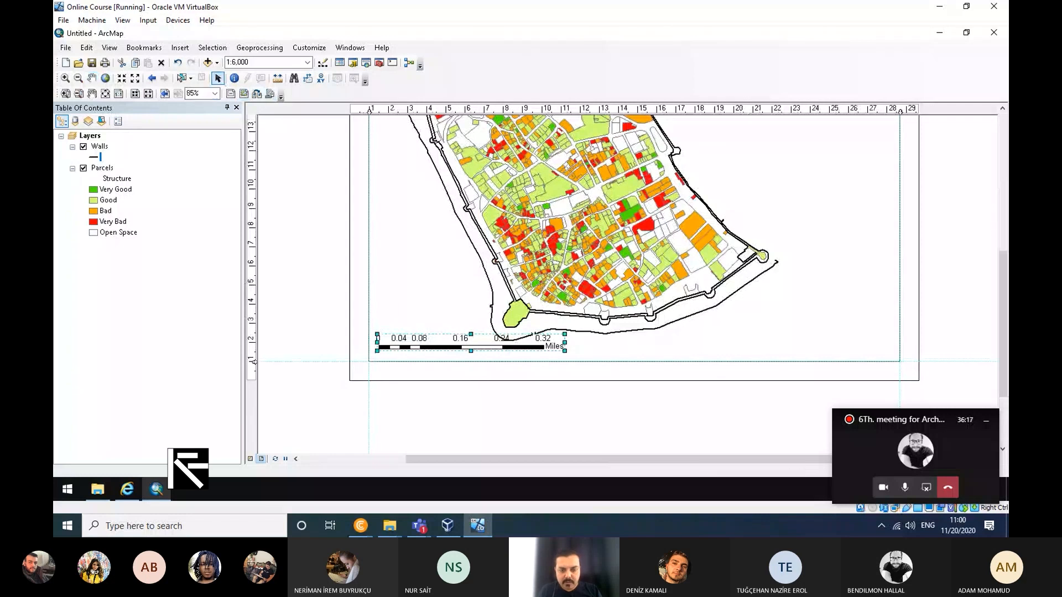
pyautogui.moveTo(449, 347); pyautogui.dragTo(451, 354)
pyautogui.click(523, 404)
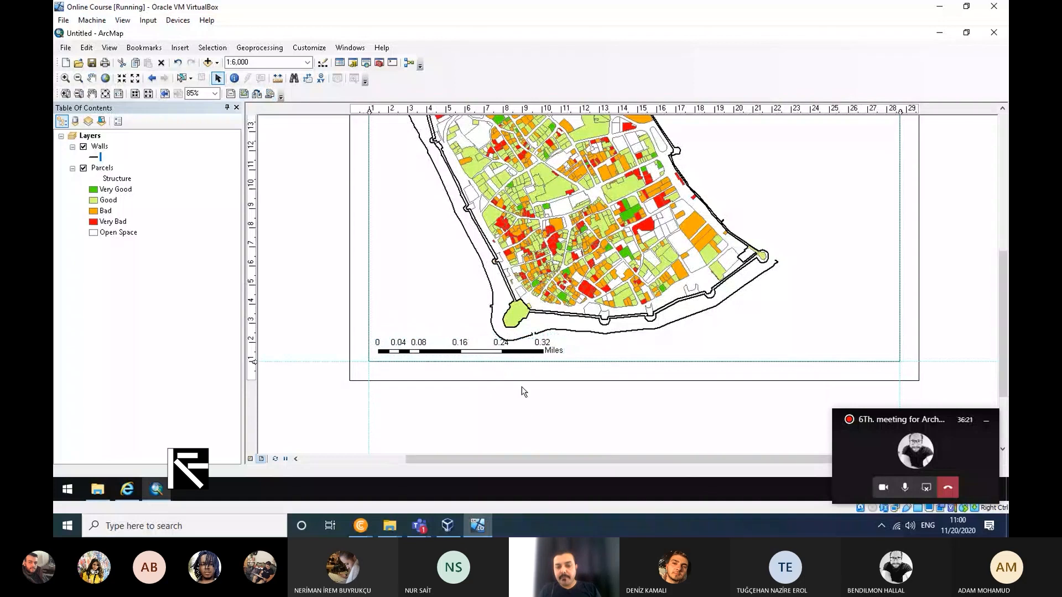
# Step: Set the scale bar's division units to Meters
pyautogui.doubleClick(450, 351)
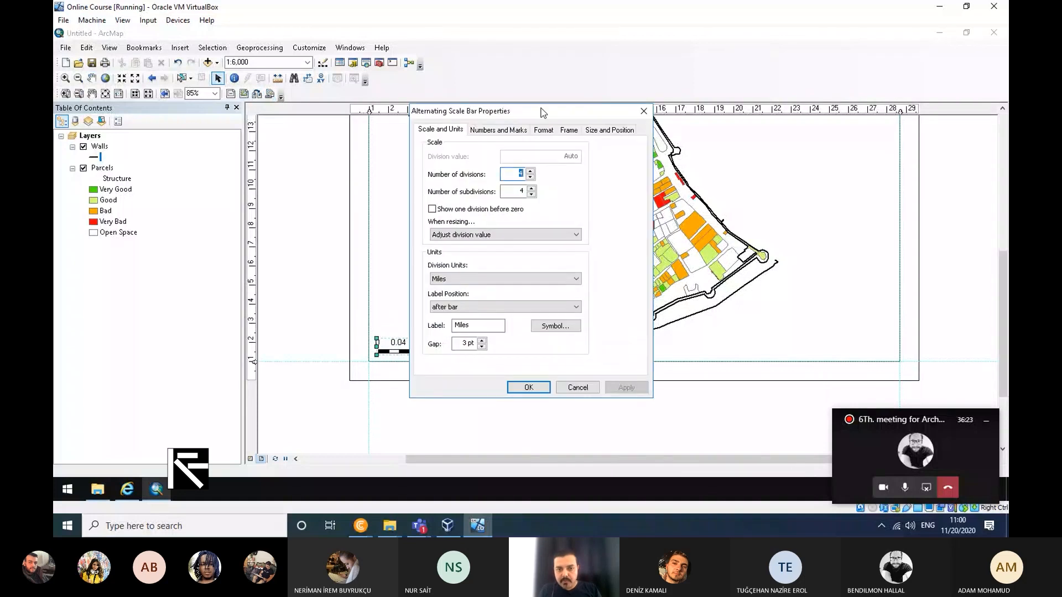
pyautogui.moveTo(542, 110); pyautogui.dragTo(746, 148)
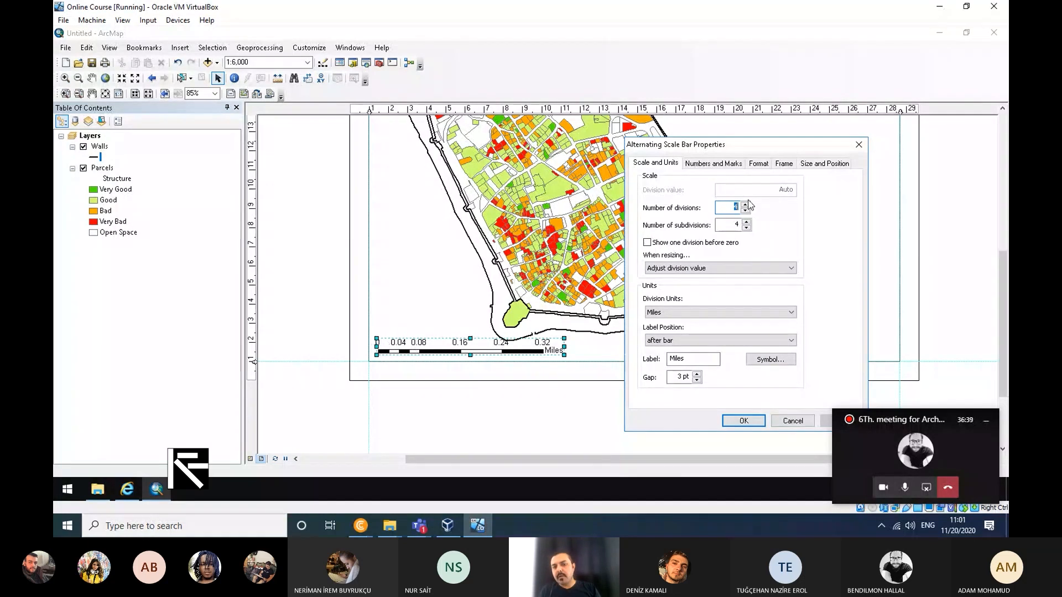
pyautogui.moveTo(768, 150); pyautogui.dragTo(717, 131)
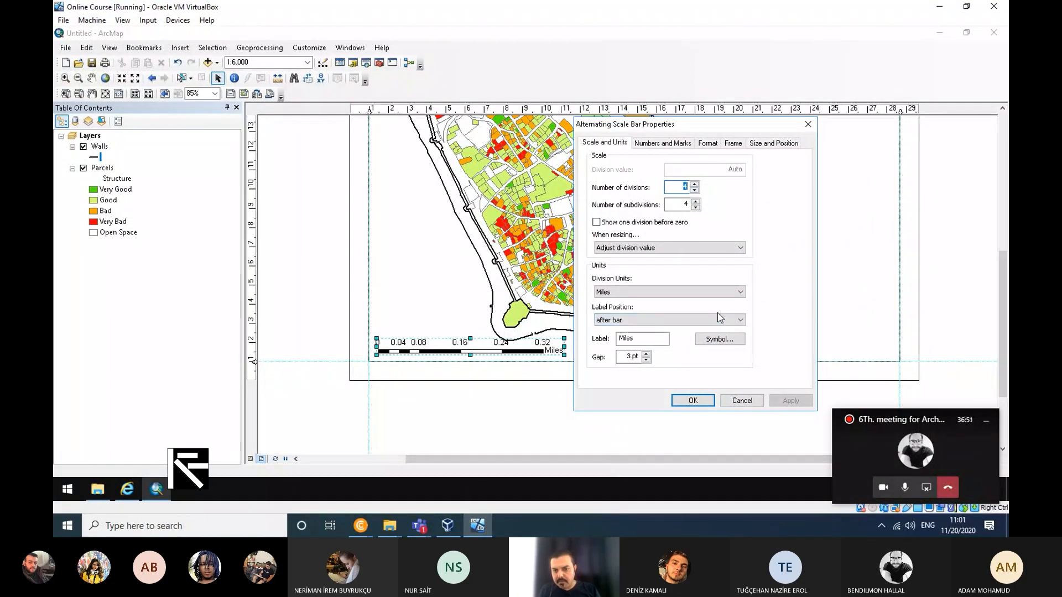
pyautogui.click(740, 292)
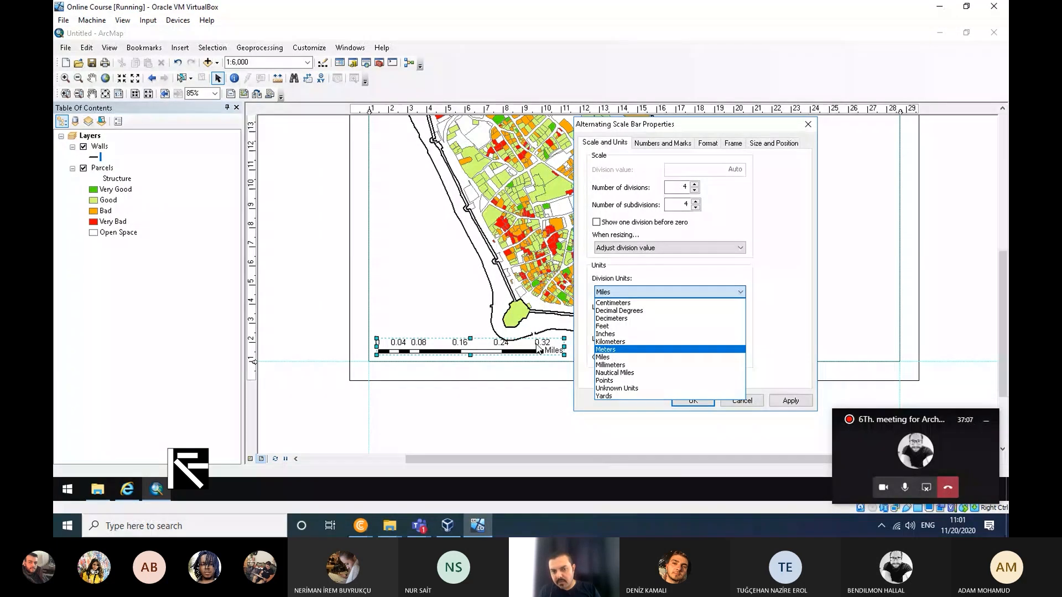
pyautogui.click(641, 350)
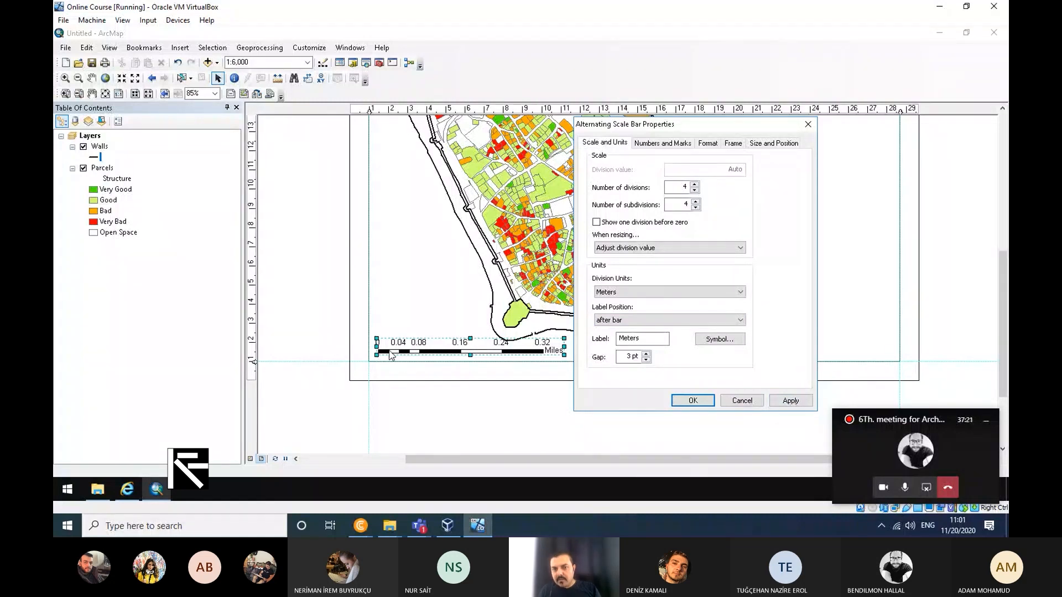
pyautogui.click(792, 402)
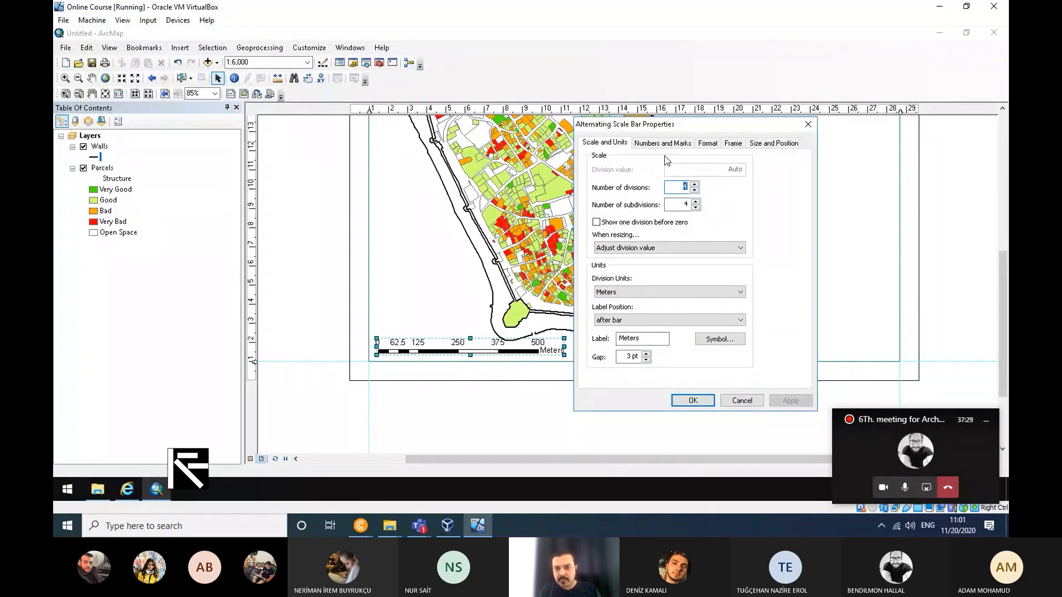
# Step: Set the scale bar to 3 divisions and 6 subdivisions
pyautogui.moveTo(693, 128); pyautogui.dragTo(834, 132)
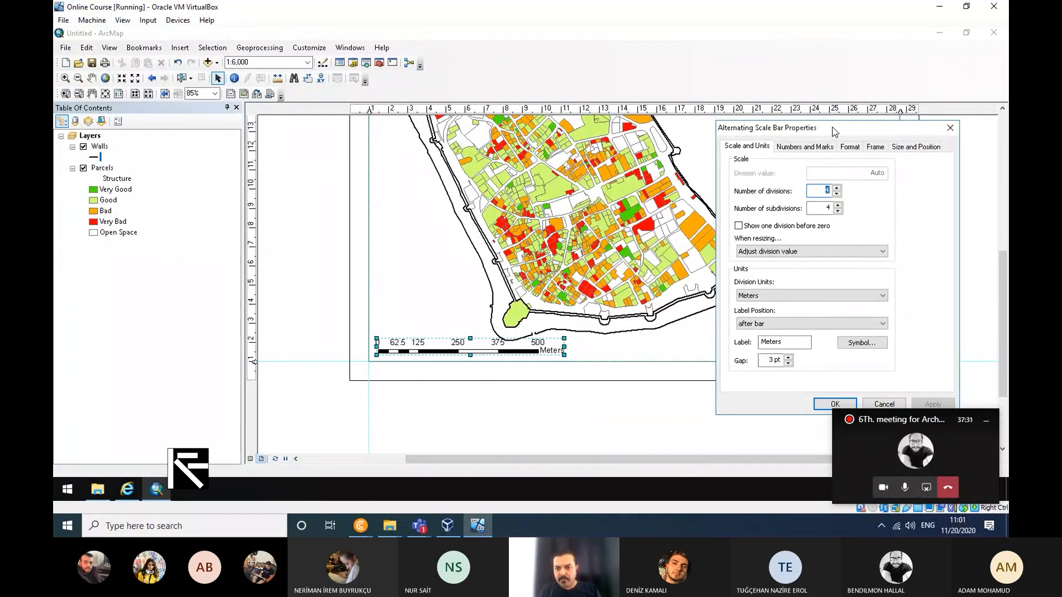
pyautogui.doubleClick(822, 208)
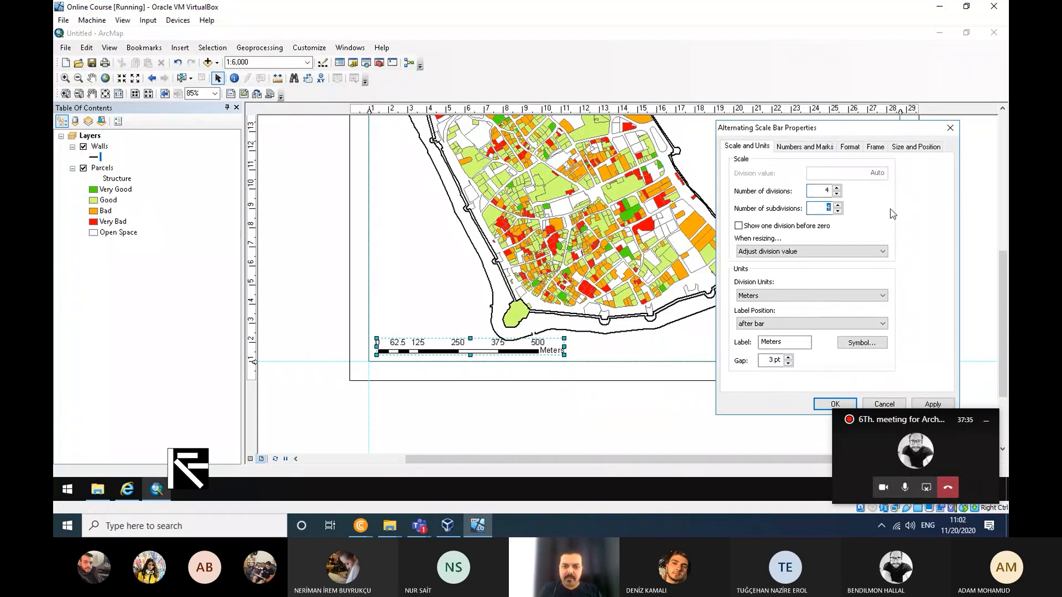
pyautogui.moveTo(817, 190); pyautogui.dragTo(889, 189)
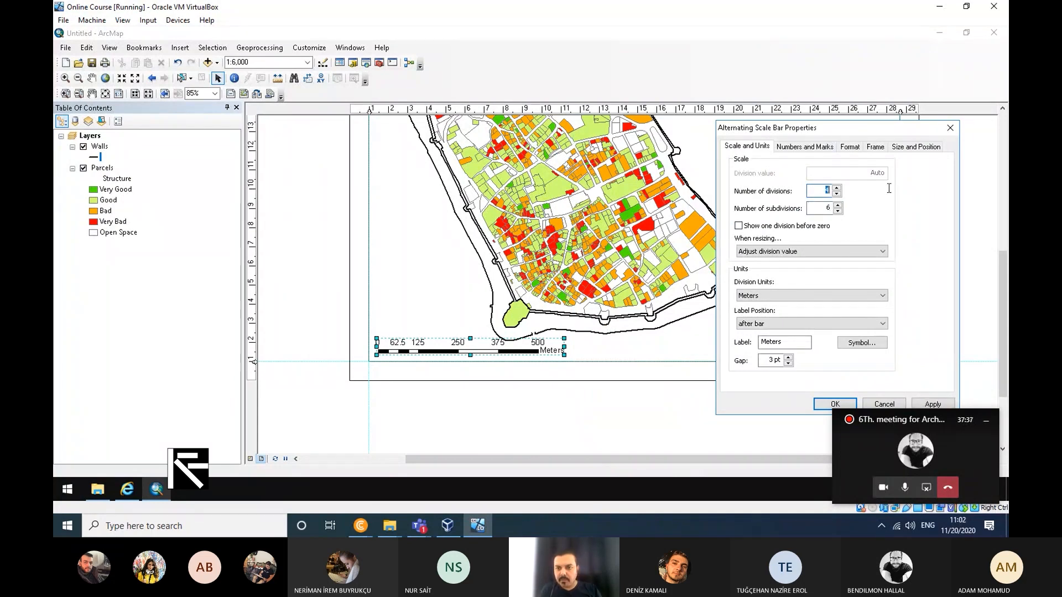
pyautogui.click(943, 403)
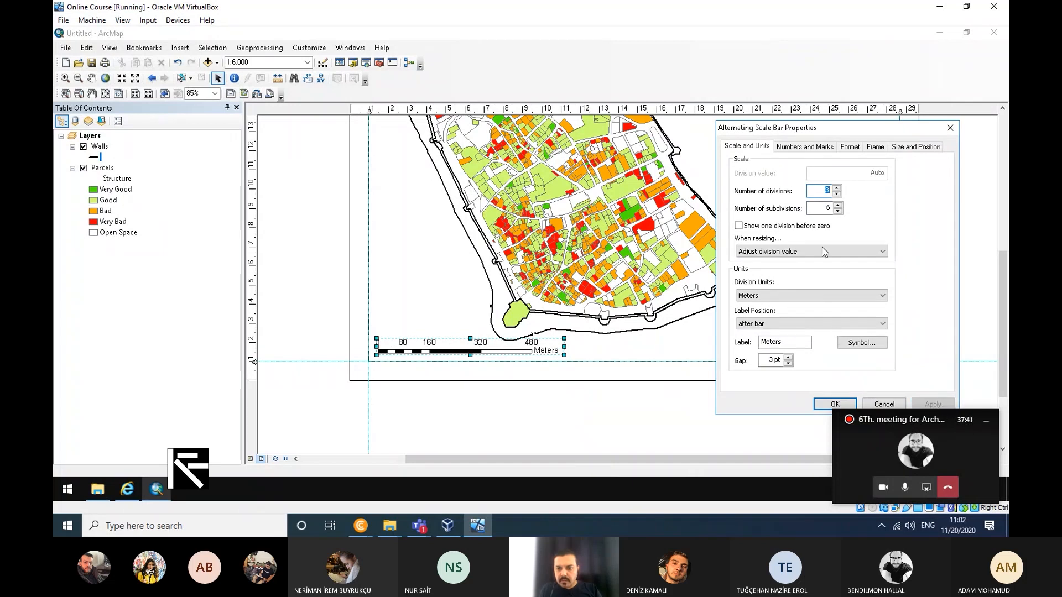
pyautogui.click(833, 405)
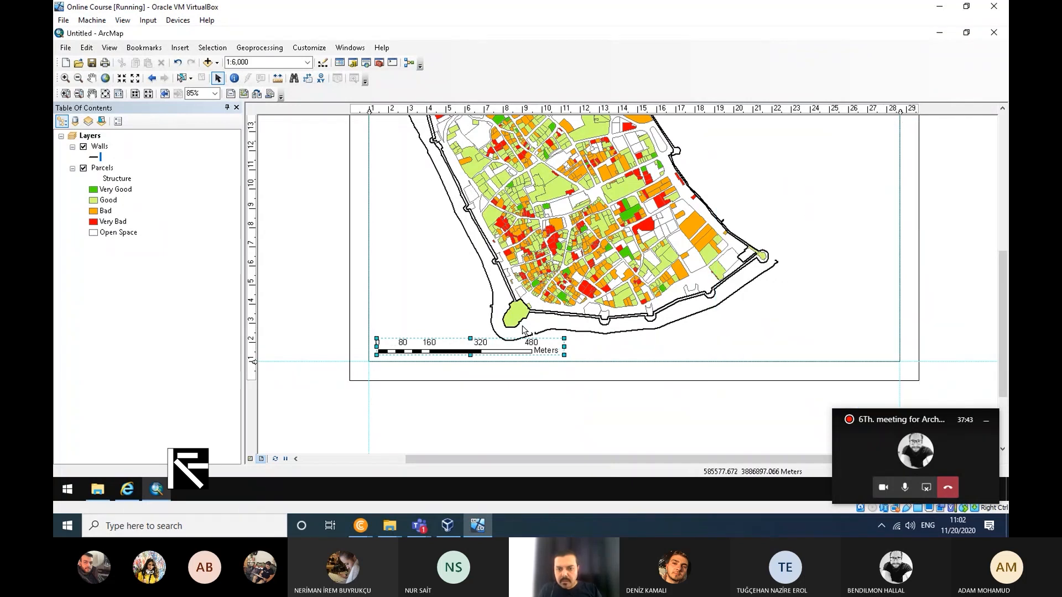
# Step: Reduce the scale bar to 2 divisions and adjust its width so that it spans 500 meters
pyautogui.moveTo(565, 349); pyautogui.dragTo(574, 349)
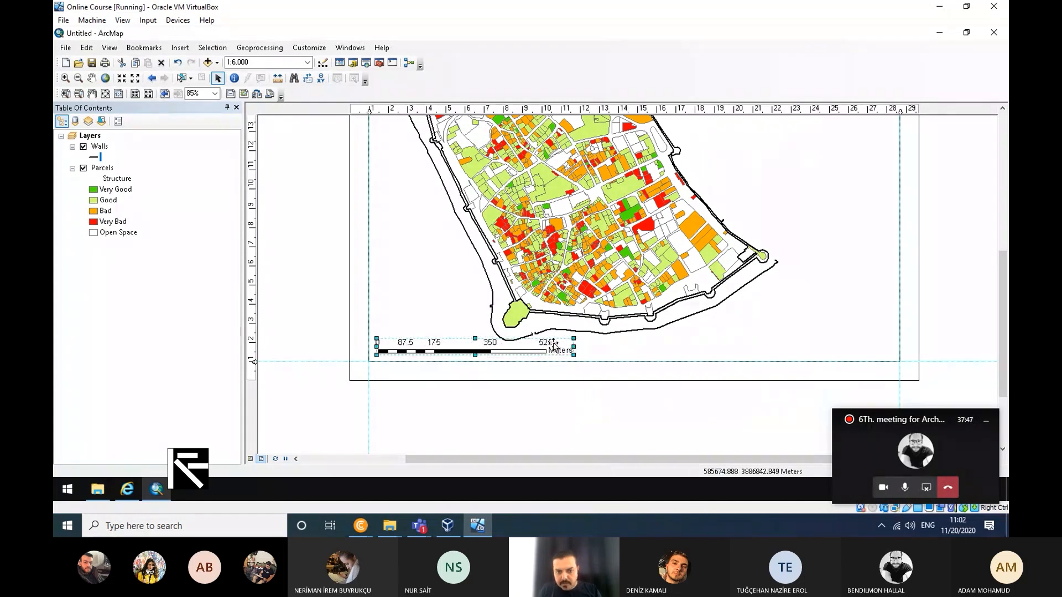
pyautogui.rightClick(553, 346)
pyautogui.click(586, 334)
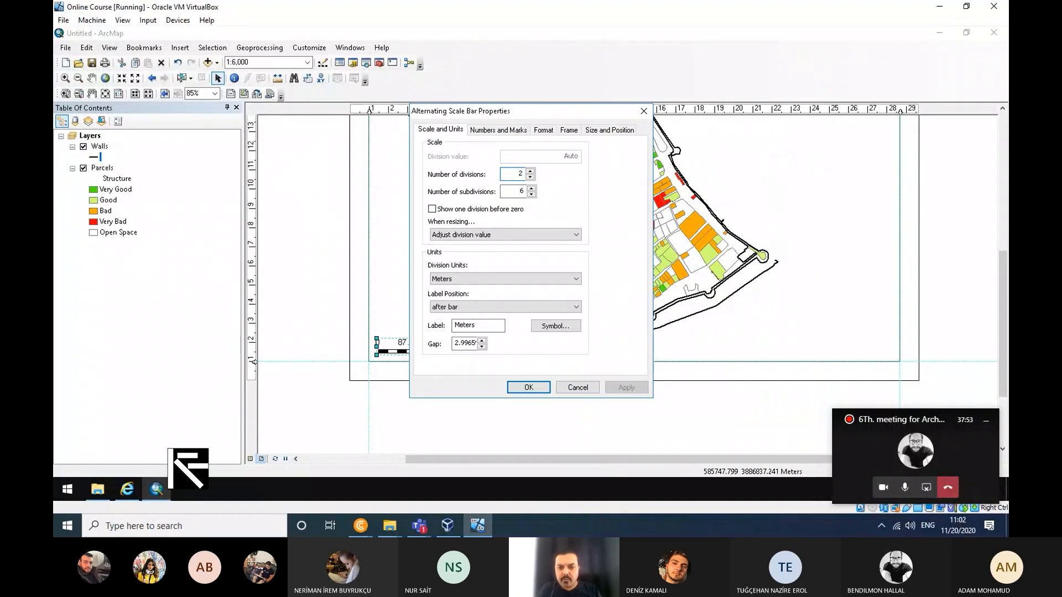
pyautogui.press('Tab')
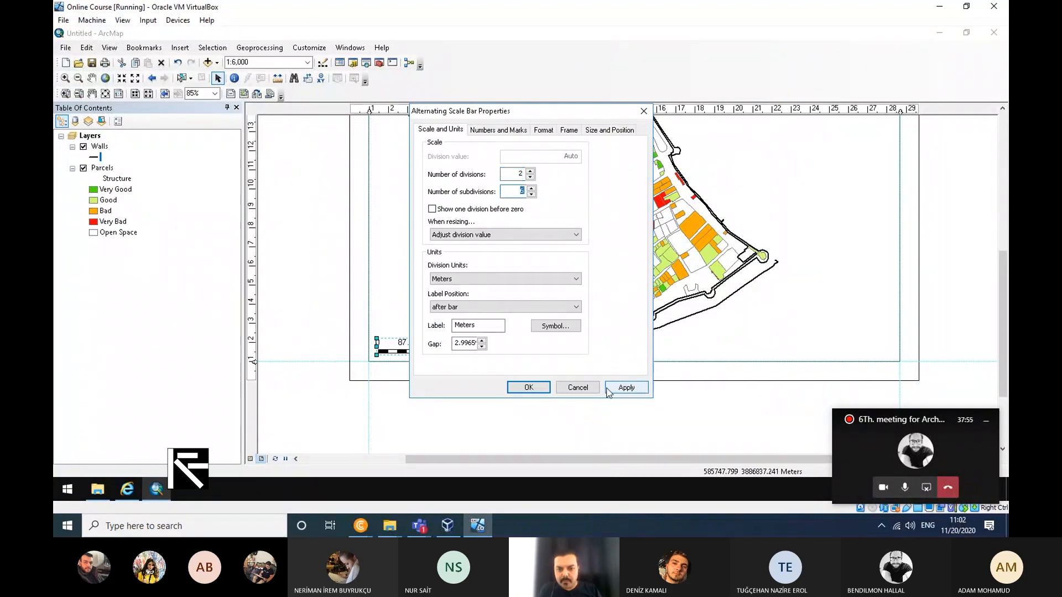
pyautogui.click(543, 383)
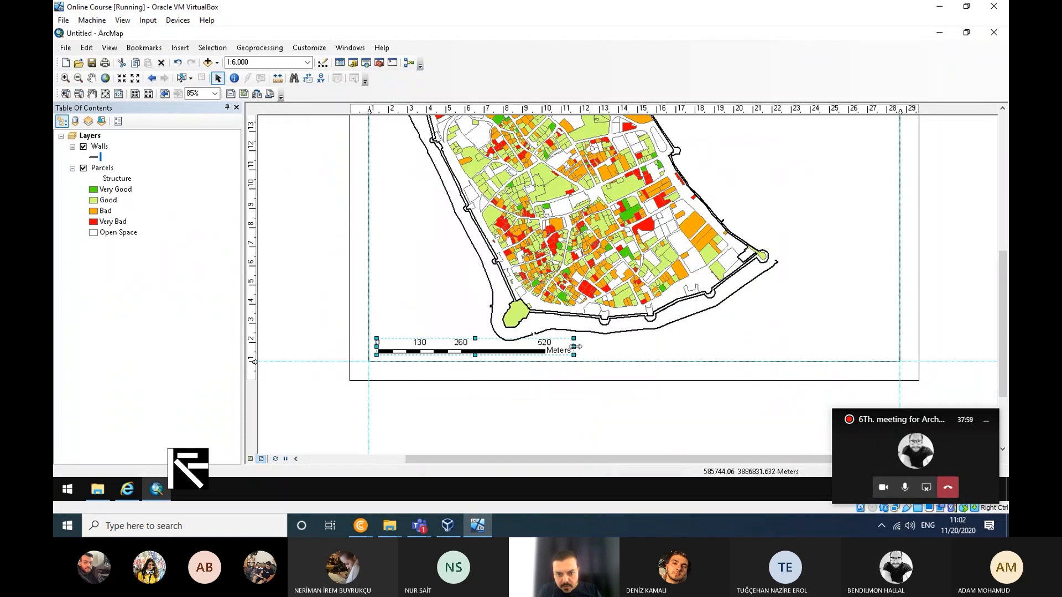
pyautogui.moveTo(576, 347); pyautogui.dragTo(564, 347)
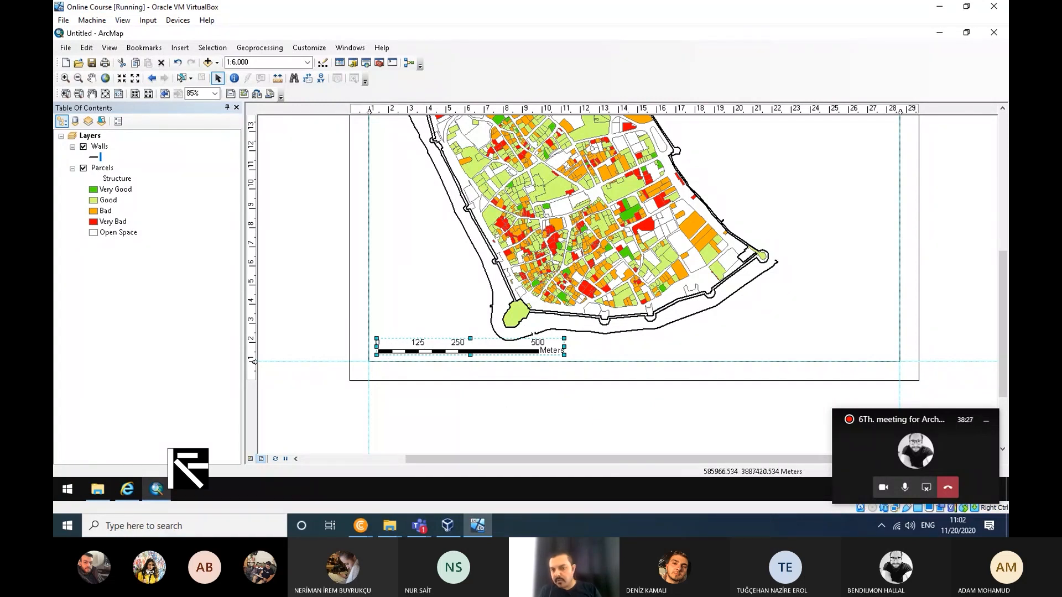
# Step: Open the scale bar's properties and set its number of subdivisions to 5, keeping the bar in view
pyautogui.rightClick(440, 353)
pyautogui.click(463, 344)
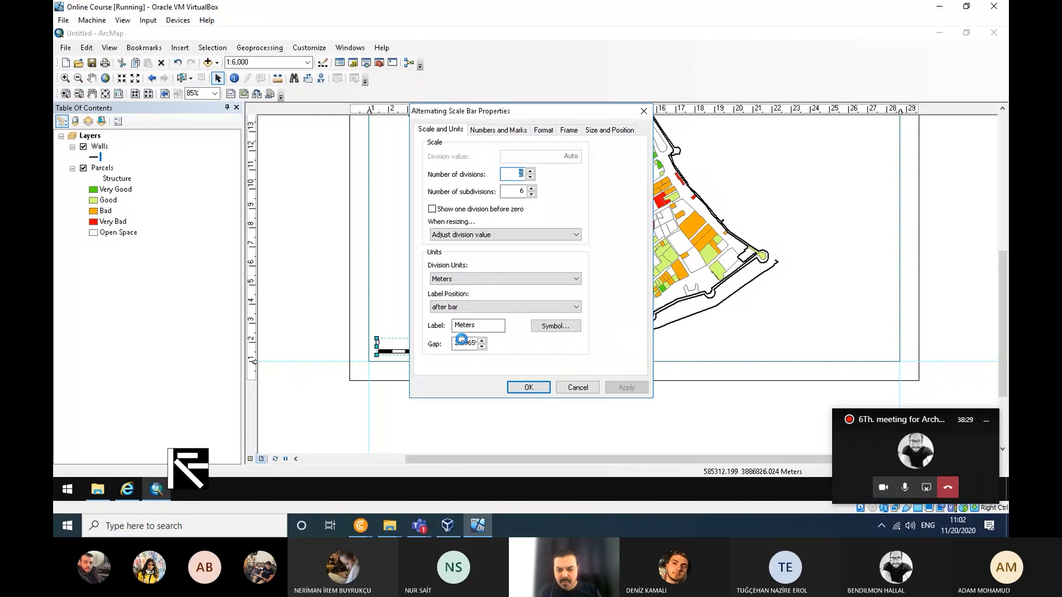
pyautogui.doubleClick(513, 191)
pyautogui.write('5')
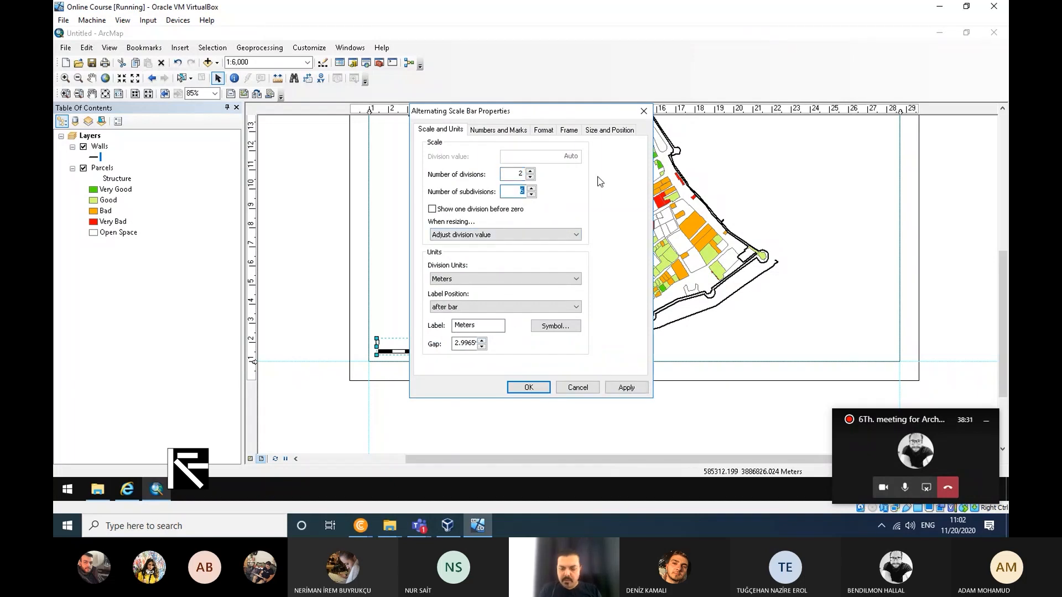
pyautogui.click(631, 384)
pyautogui.moveTo(551, 117); pyautogui.dragTo(713, 100)
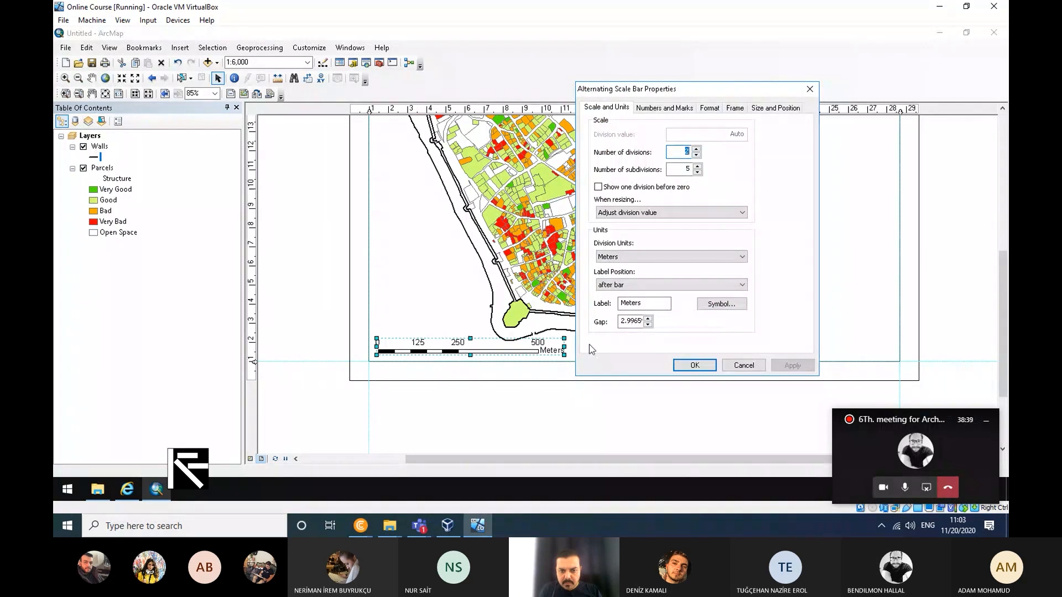
# Step: Change the font of the scale bar's numbers to Times New Roman
pyautogui.click(673, 108)
pyautogui.click(721, 209)
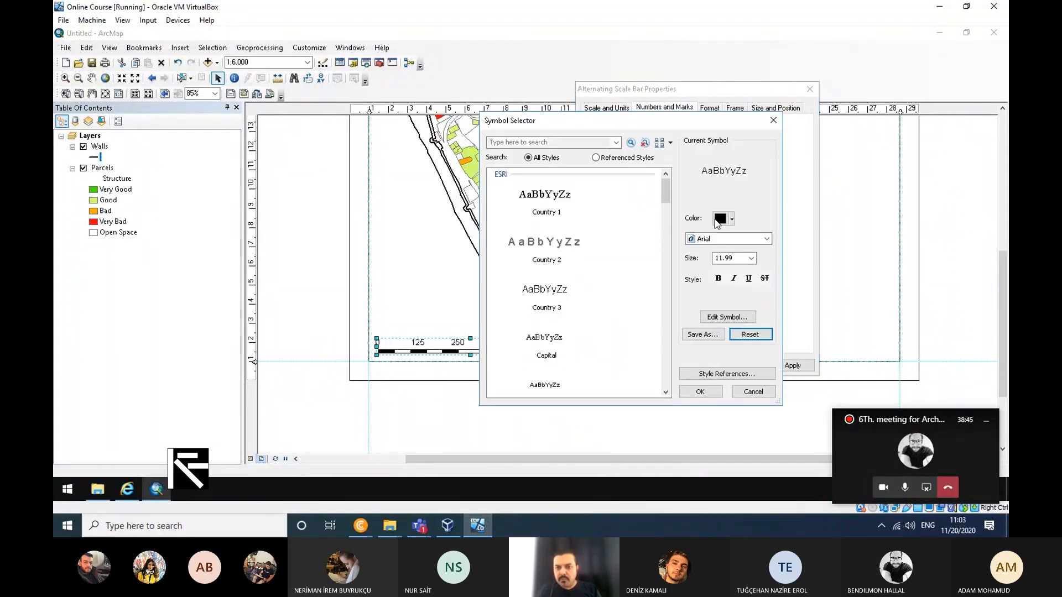
pyautogui.click(767, 238)
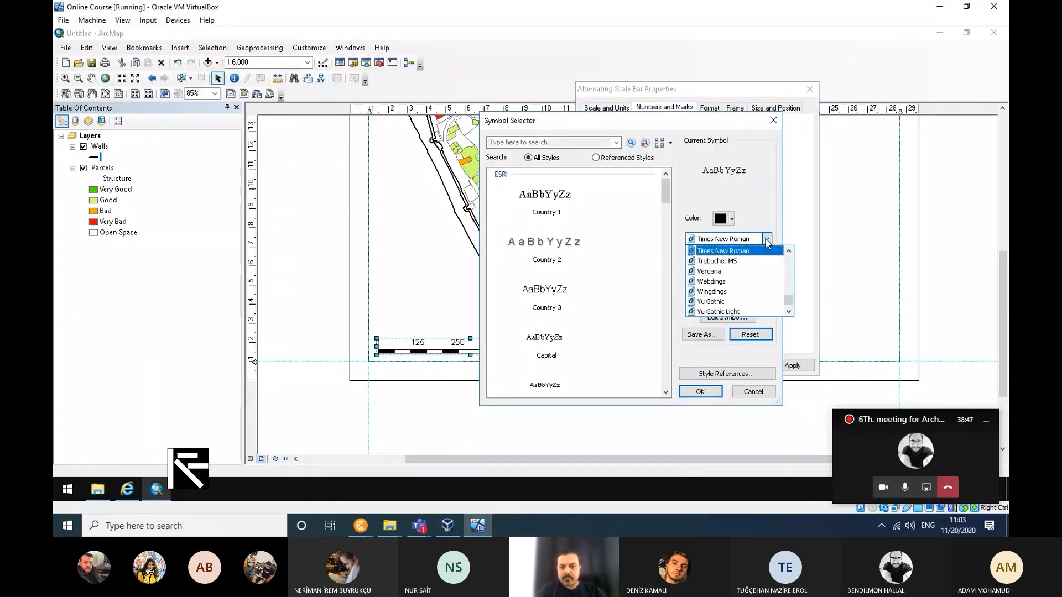
pyautogui.click(768, 250)
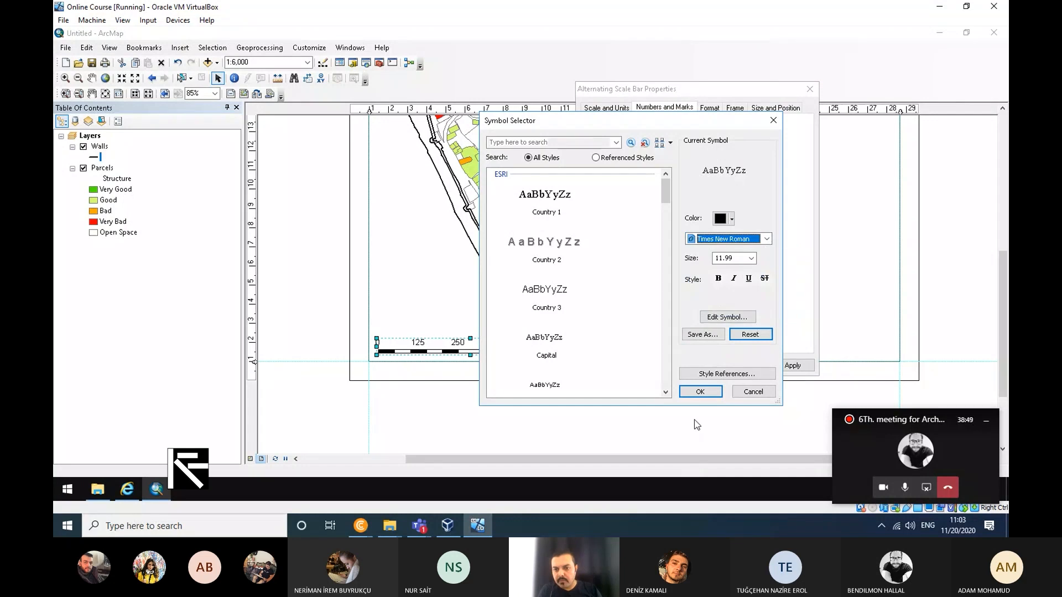
pyautogui.click(700, 392)
pyautogui.click(796, 366)
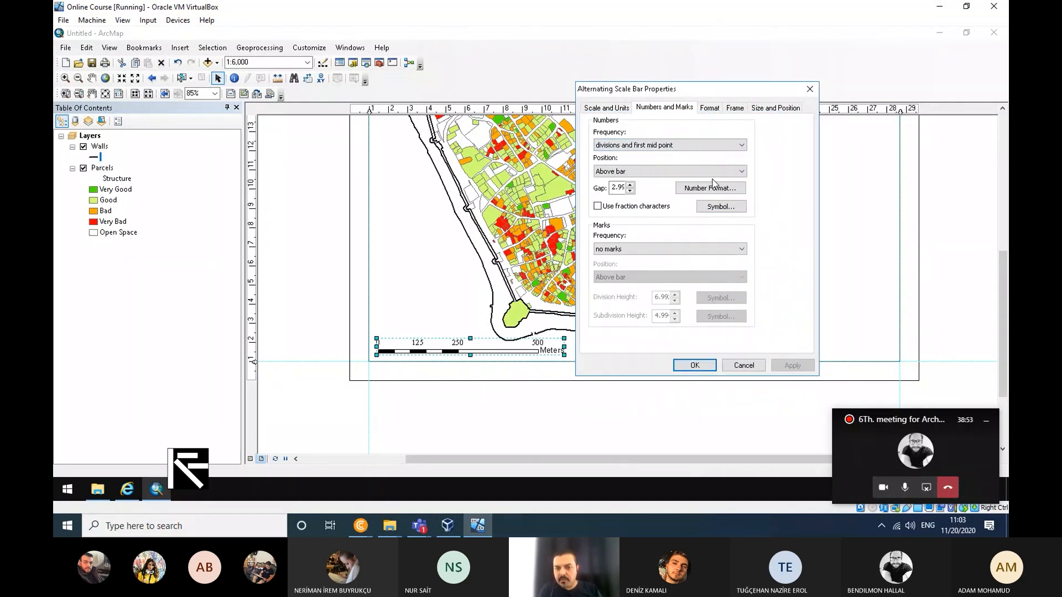
# Step: Try shortening the scale bar's unit label to M, and restore it to Meters
pyautogui.click(608, 108)
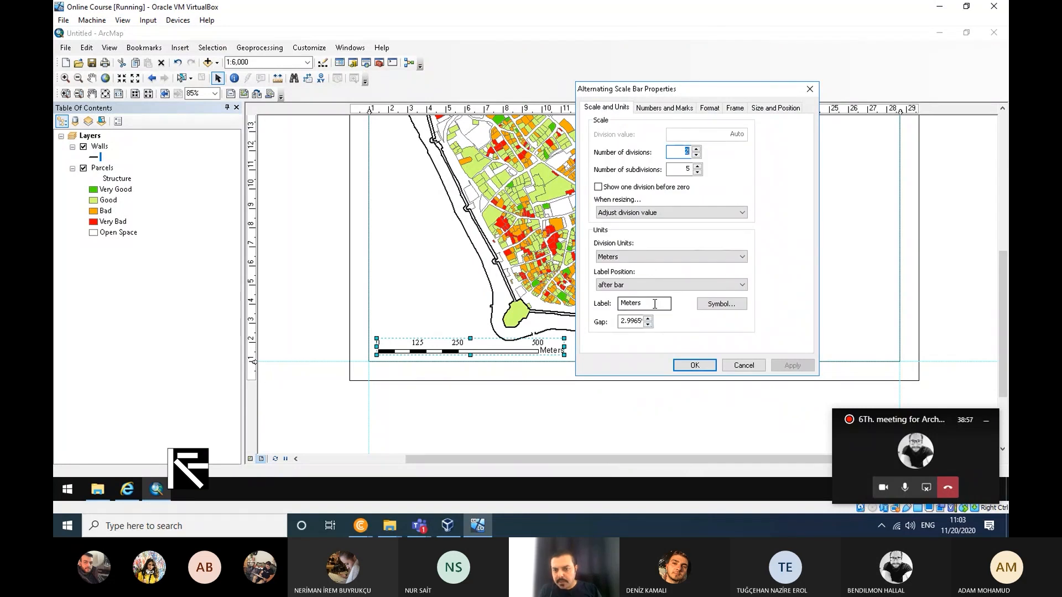
pyautogui.moveTo(652, 308); pyautogui.dragTo(638, 311)
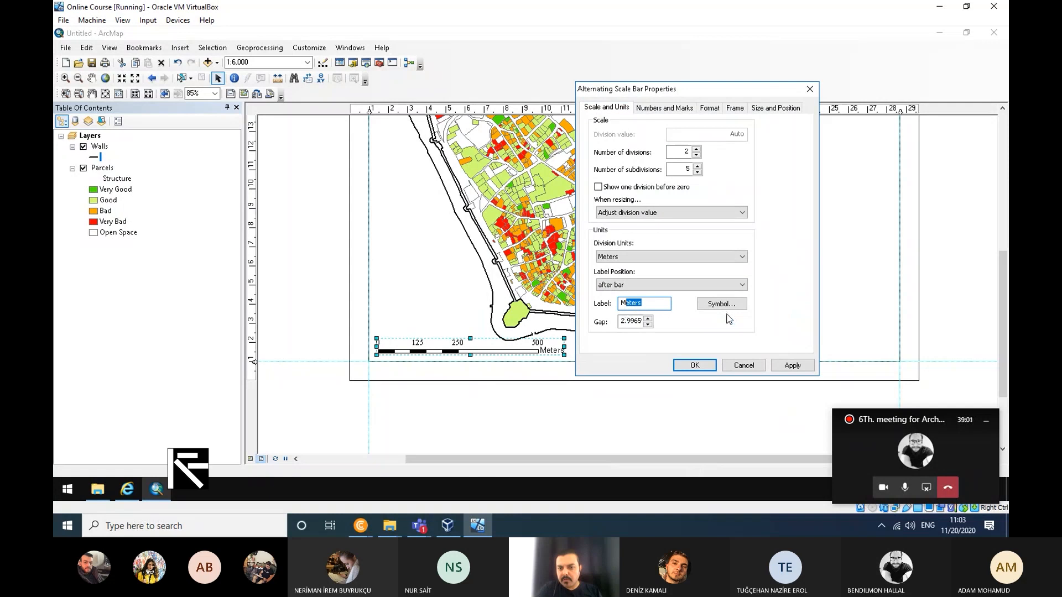
pyautogui.click(797, 366)
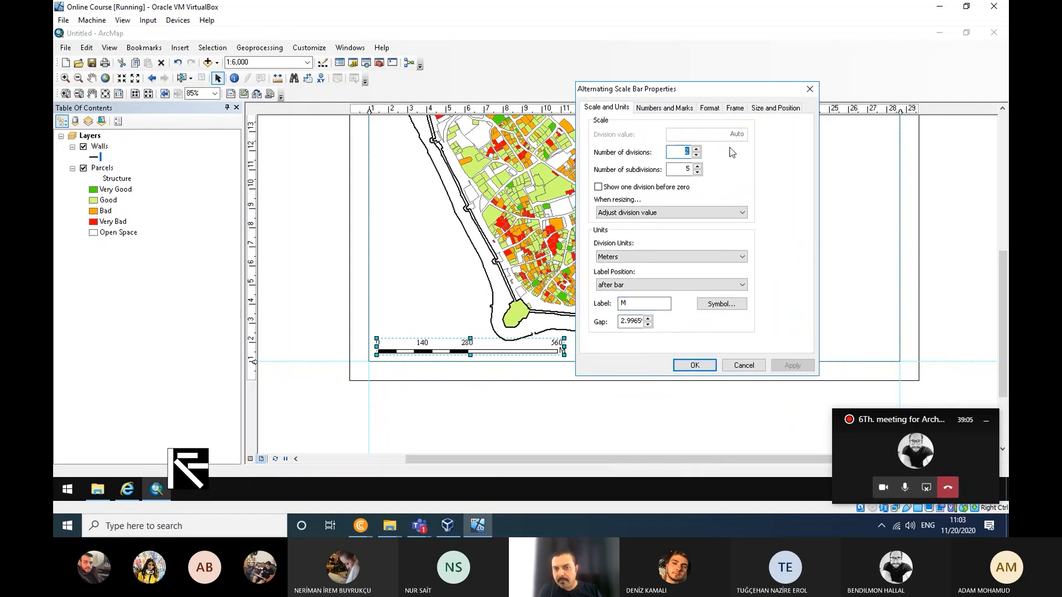
pyautogui.click(649, 304)
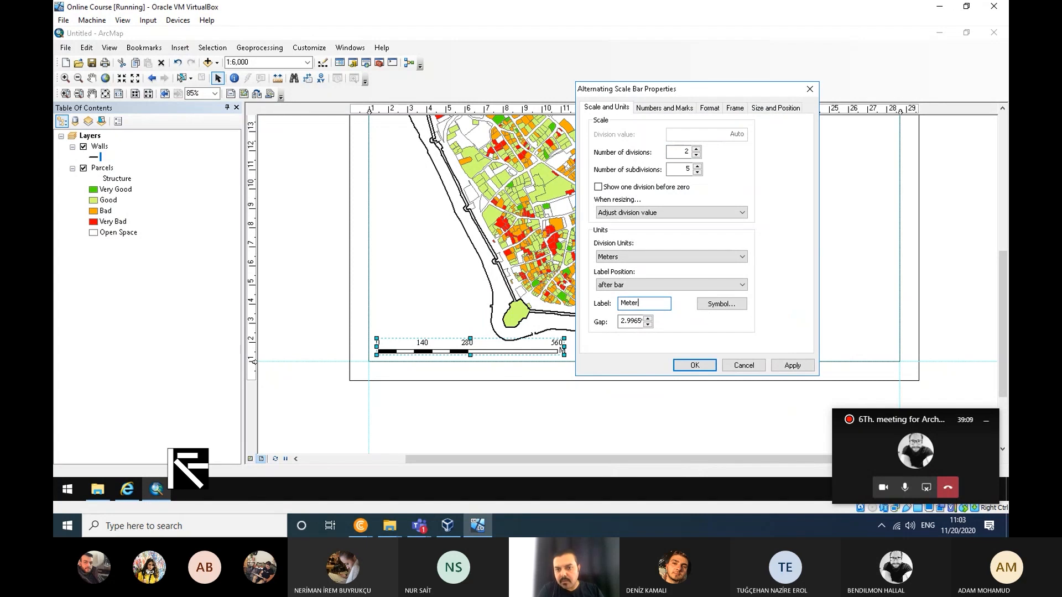
pyautogui.click(794, 366)
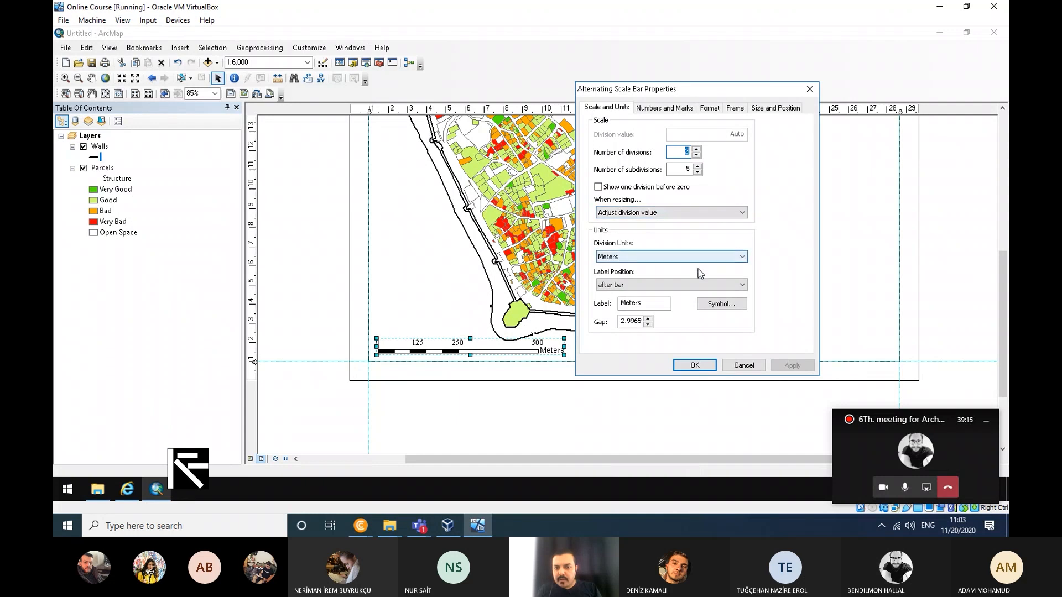
# Step: Try the scale bar's unit label position as below center, and switch it to after labels
pyautogui.click(727, 287)
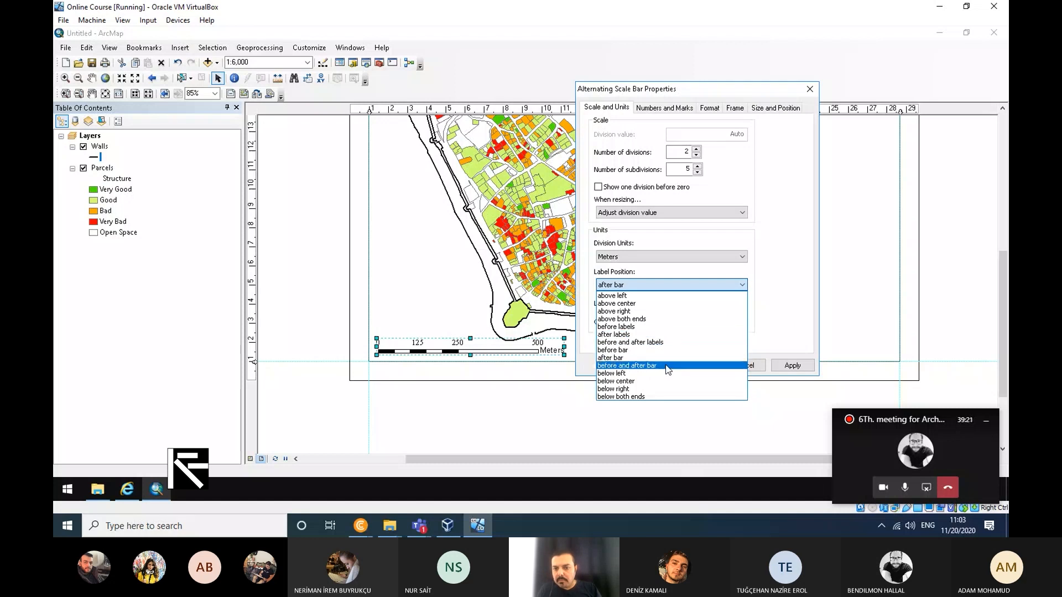
pyautogui.click(670, 382)
pyautogui.click(797, 367)
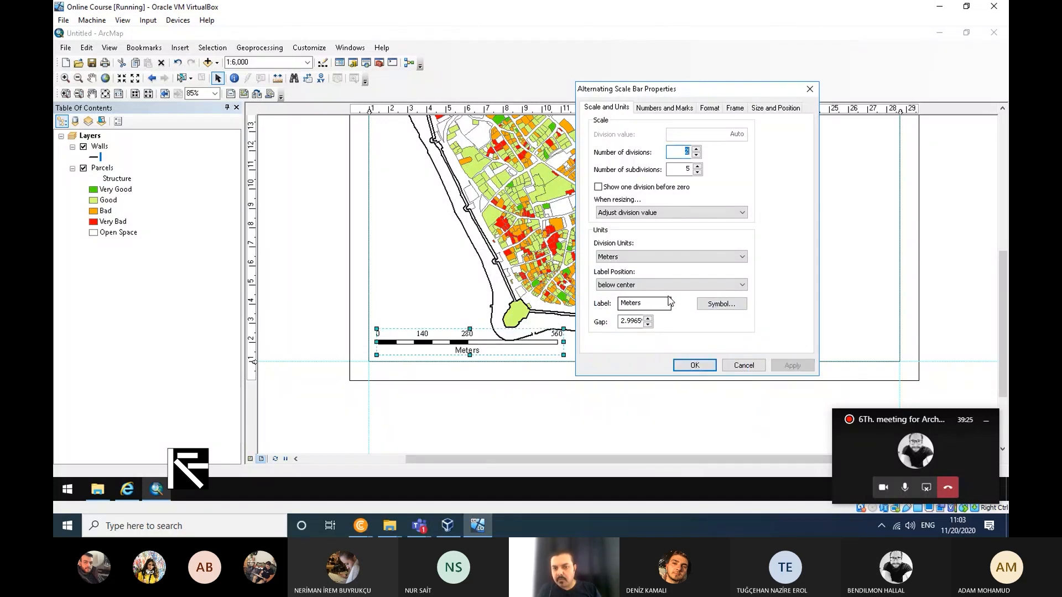
pyautogui.click(705, 286)
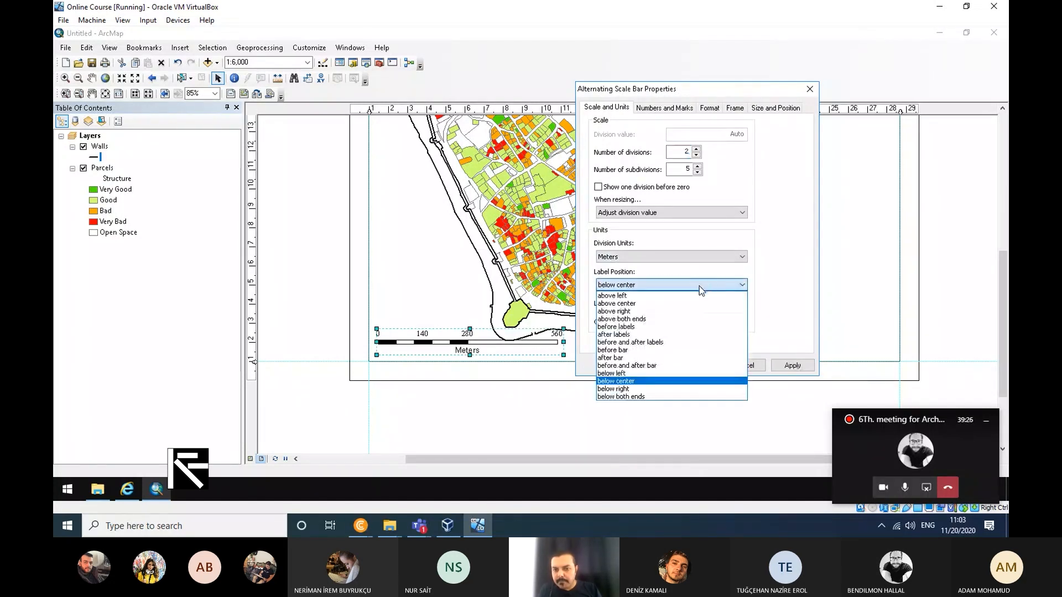
pyautogui.click(664, 335)
pyautogui.click(793, 365)
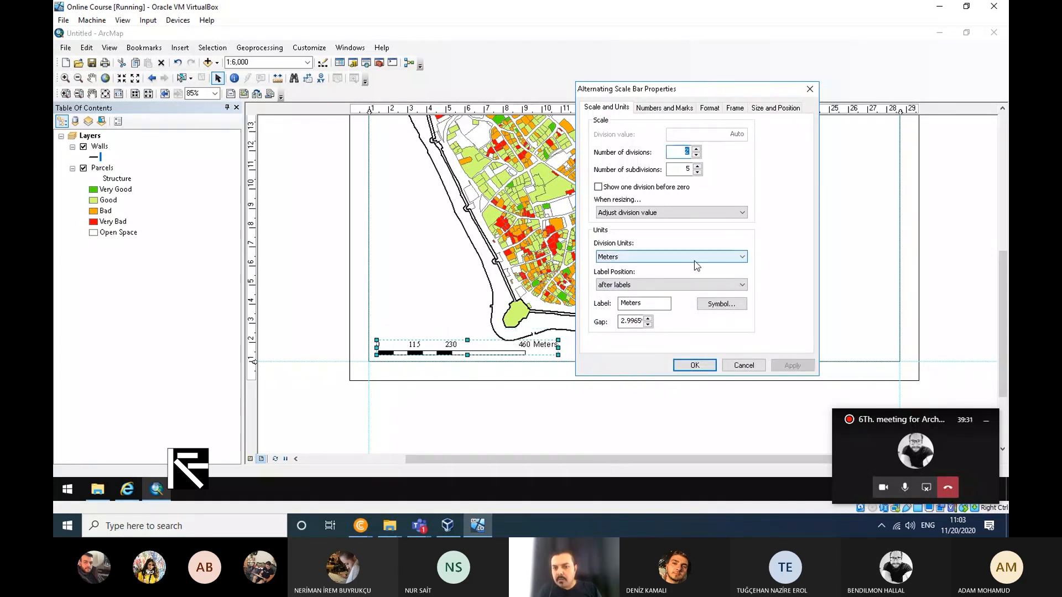
# Step: Try the Stepped Scale Line style on the scale bar
pyautogui.click(658, 109)
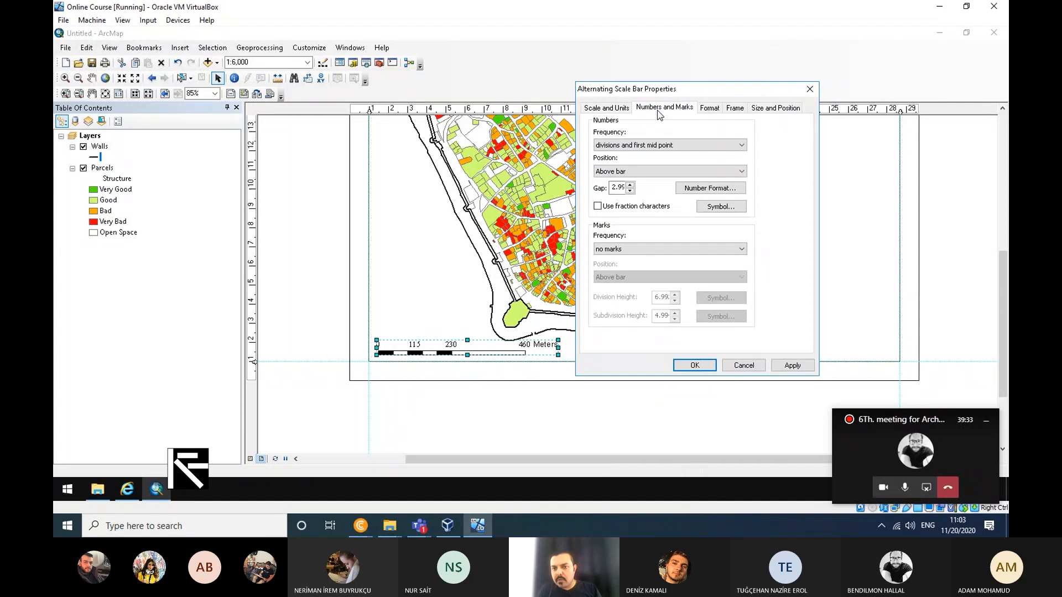
pyautogui.click(718, 111)
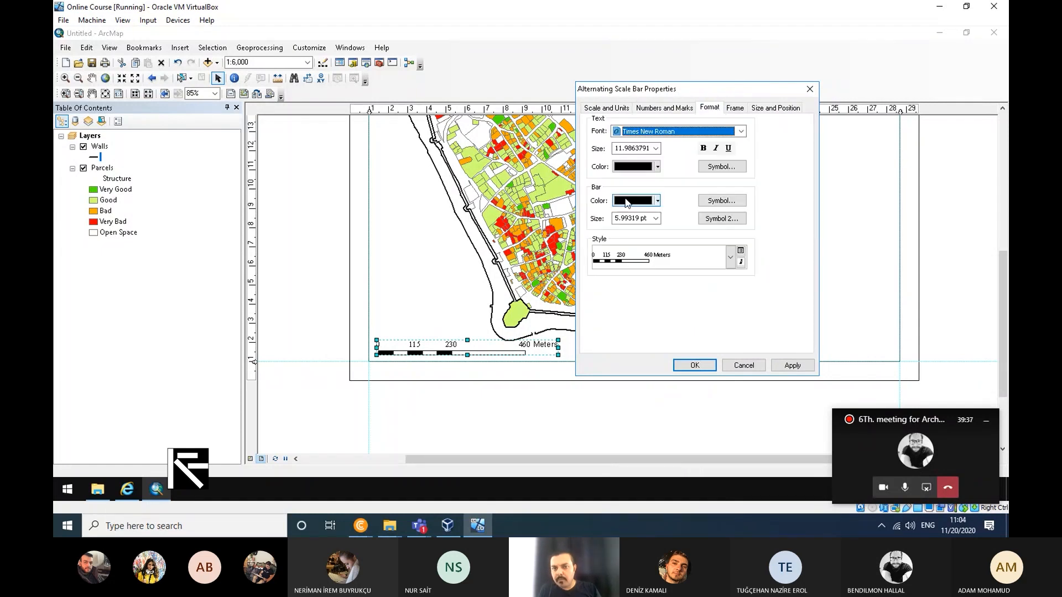
pyautogui.click(729, 256)
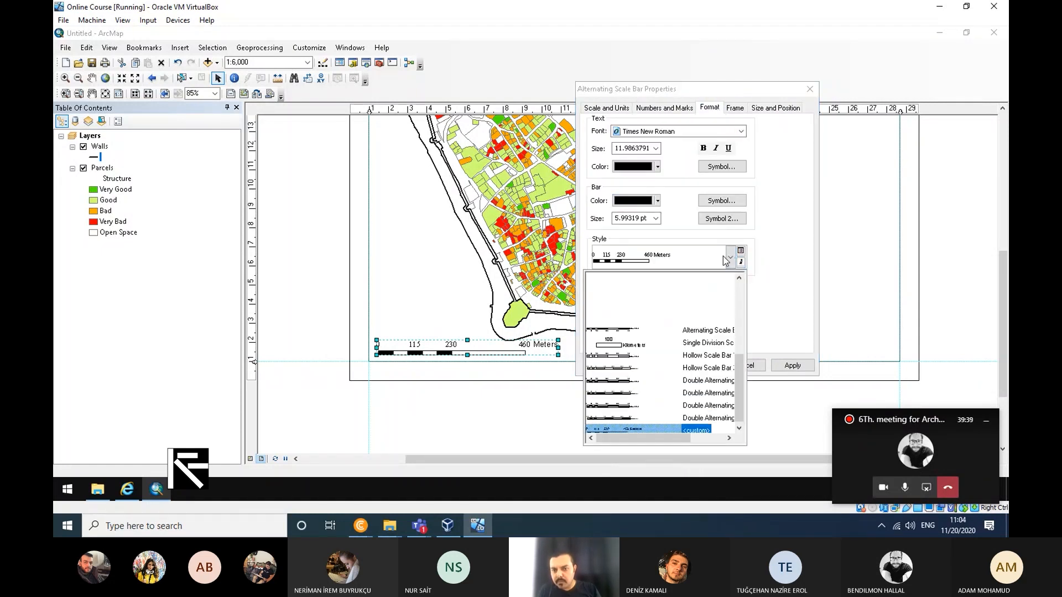
pyautogui.click(611, 304)
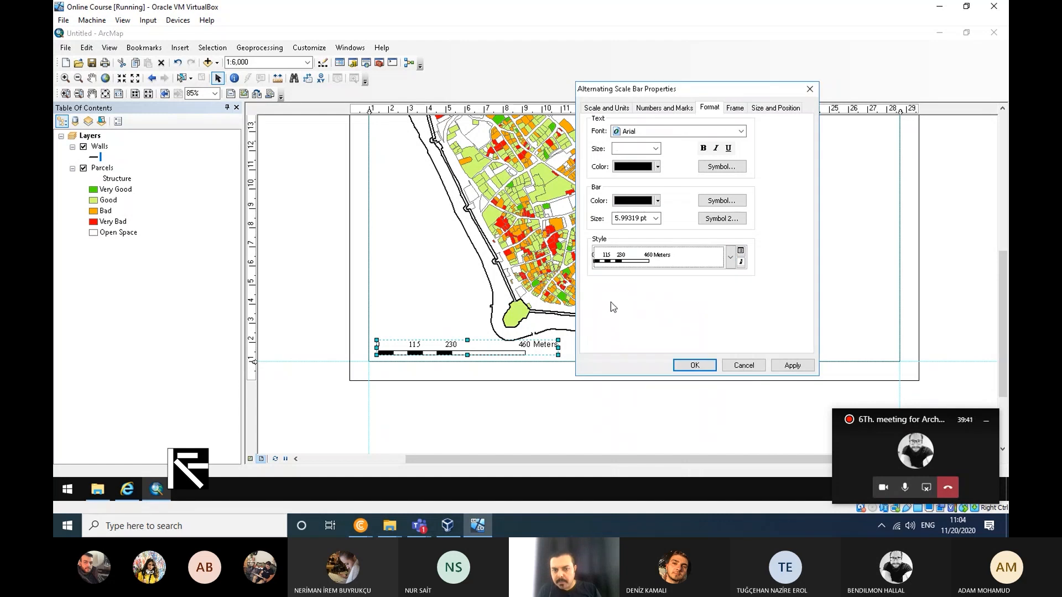
pyautogui.click(786, 365)
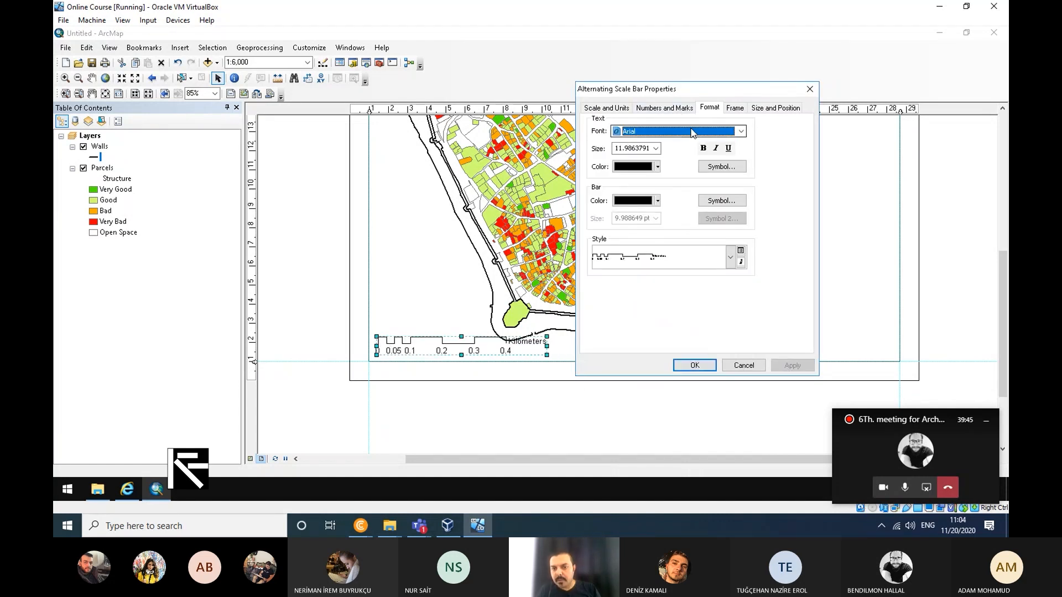
pyautogui.click(715, 137)
pyautogui.click(692, 130)
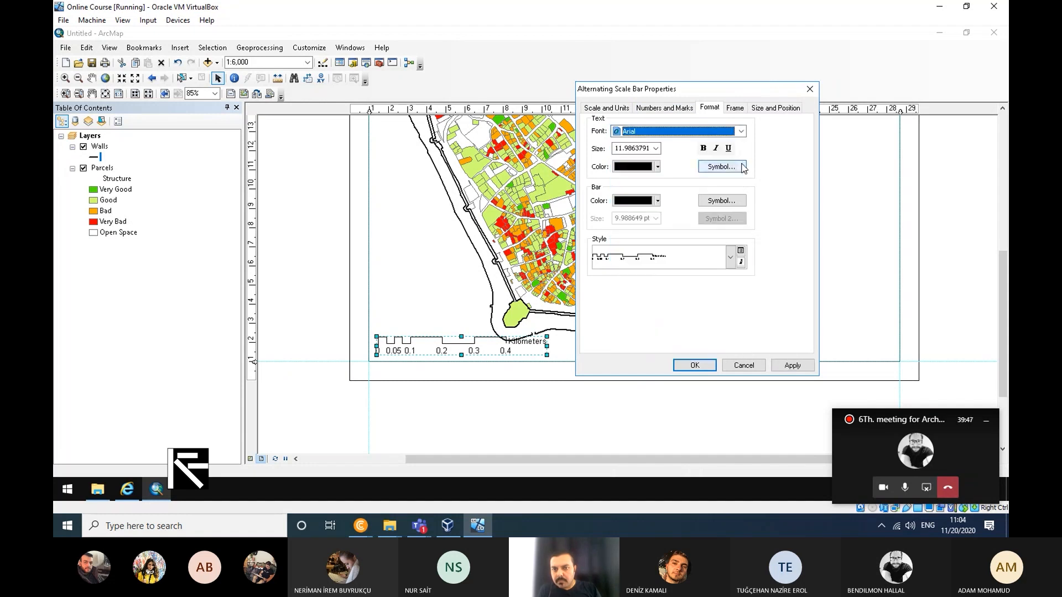
# Step: Change the scale bar's style to an Alternating Scale Bar
pyautogui.click(713, 256)
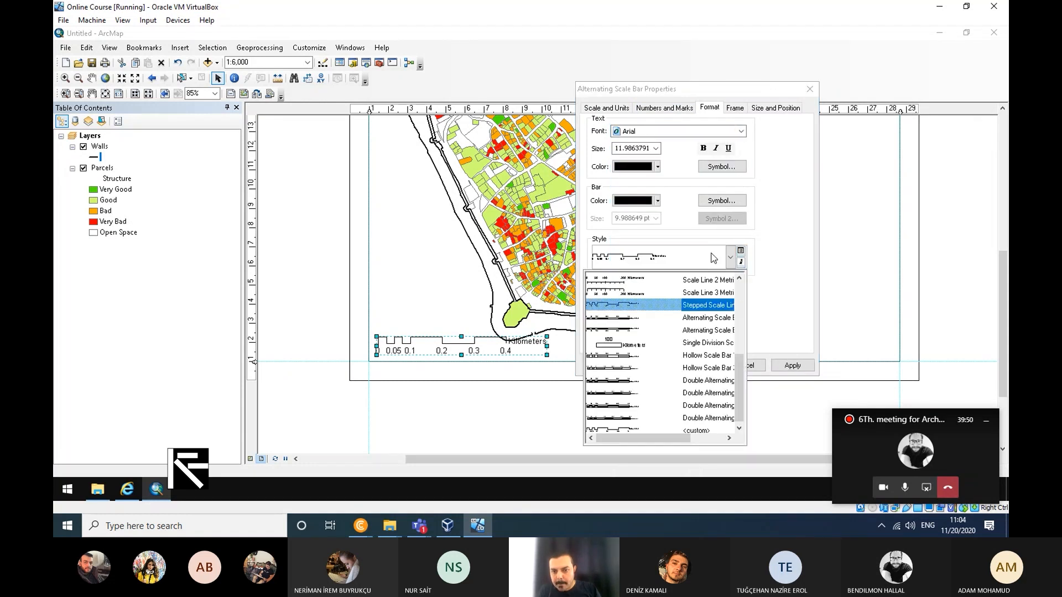
pyautogui.click(637, 318)
pyautogui.click(792, 365)
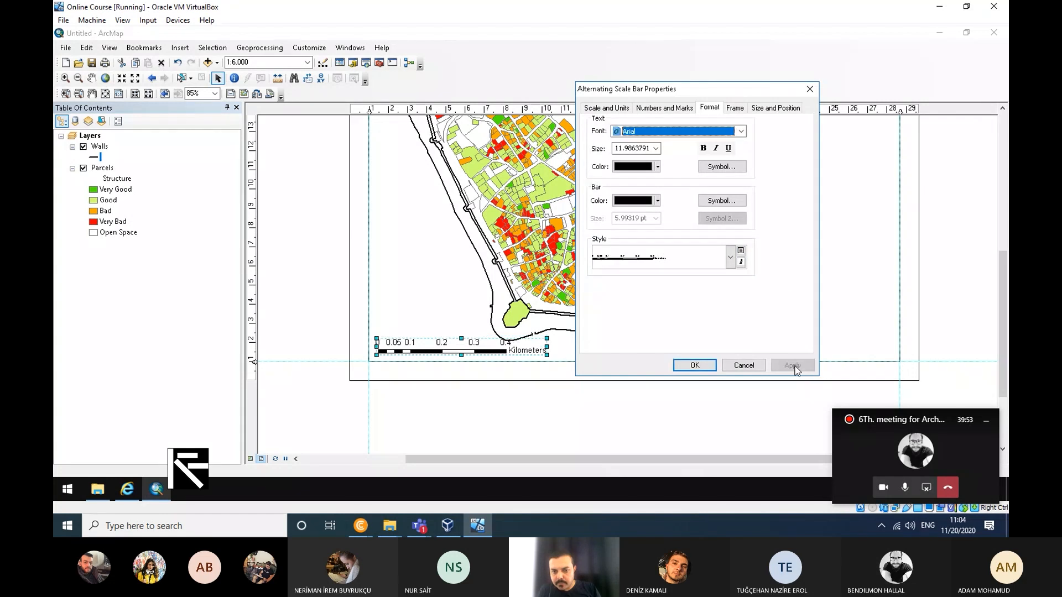
# Step: Set the scale bar to 2 divisions and 5 subdivisions with Meters as the division units
pyautogui.click(606, 108)
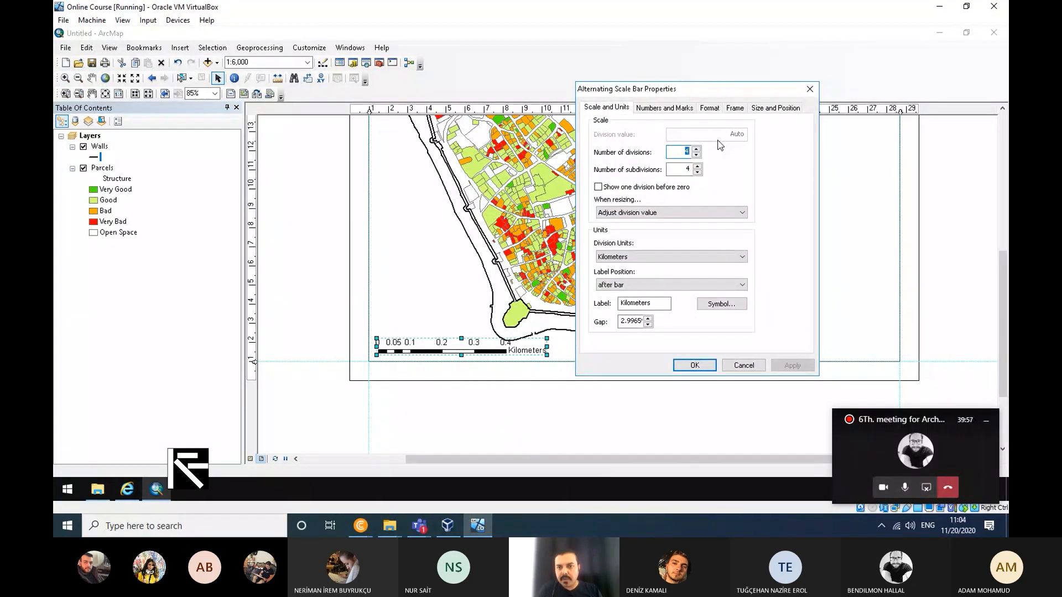
pyautogui.write('2')
pyautogui.press('Tab')
pyautogui.write('5')
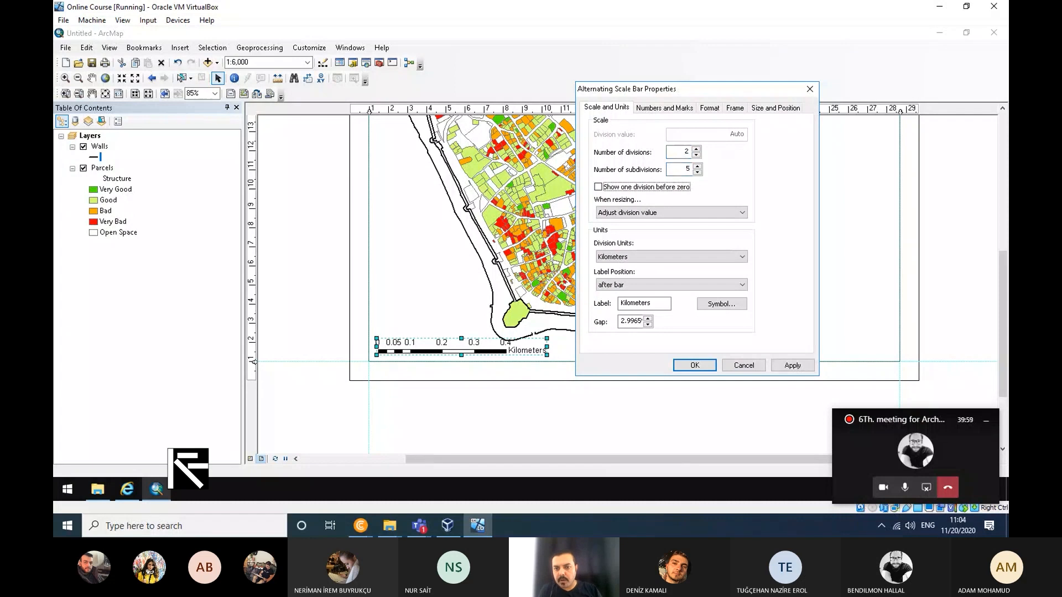
pyautogui.click(678, 257)
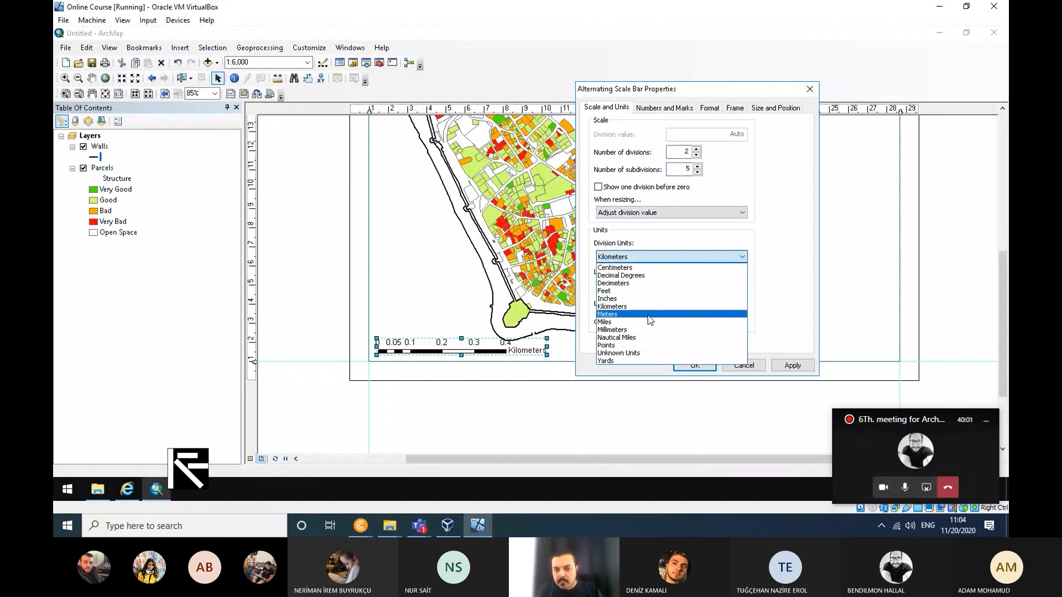
pyautogui.click(645, 315)
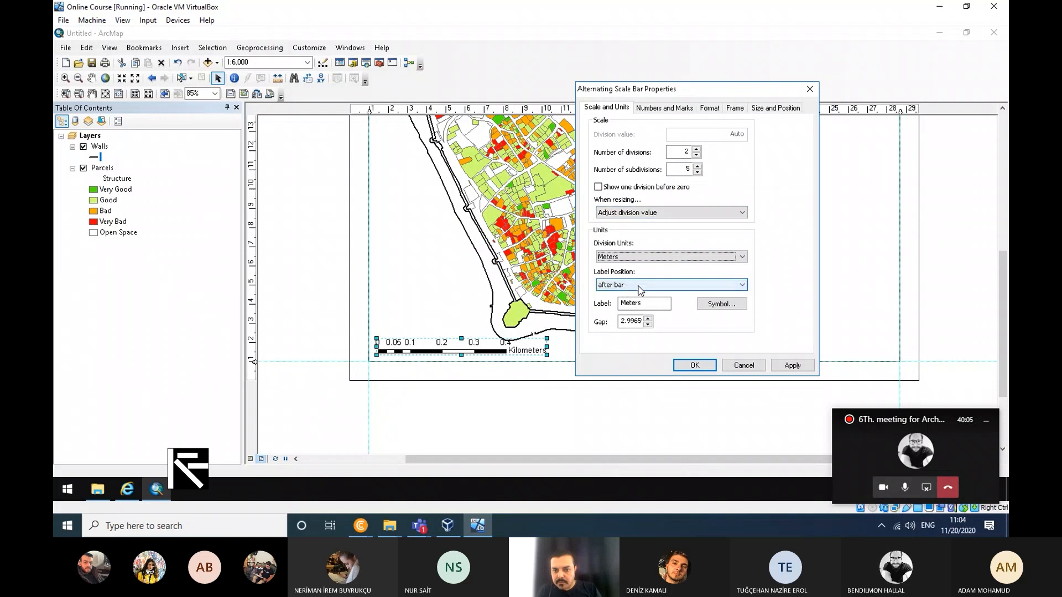
pyautogui.click(796, 367)
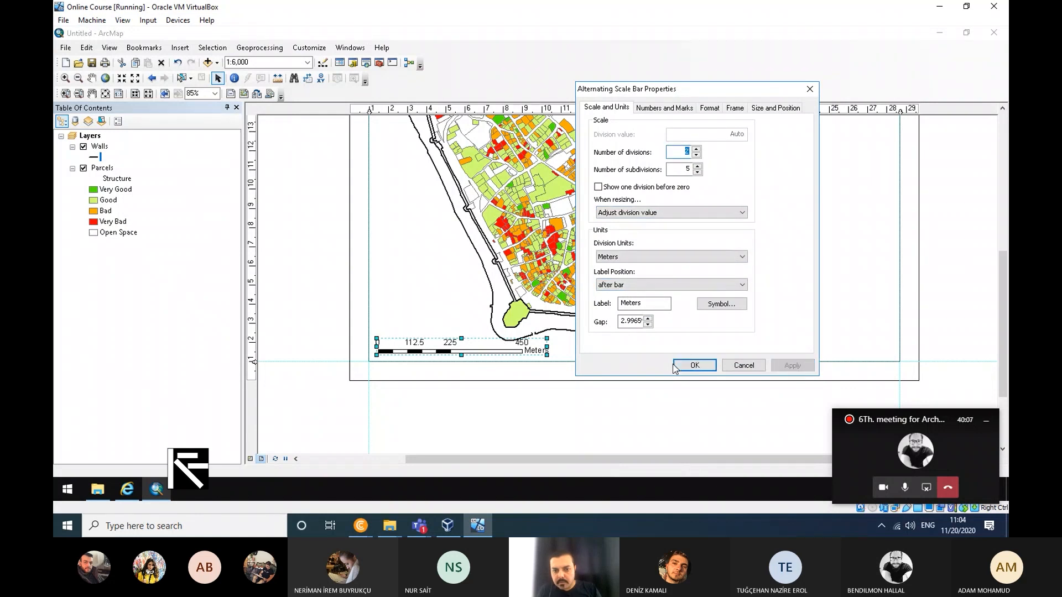
pyautogui.click(695, 365)
# Step: Widen the scale bar to span 500 meters and move it snugly into the data frame's lower-left corner
pyautogui.moveTo(549, 349); pyautogui.dragTo(571, 349)
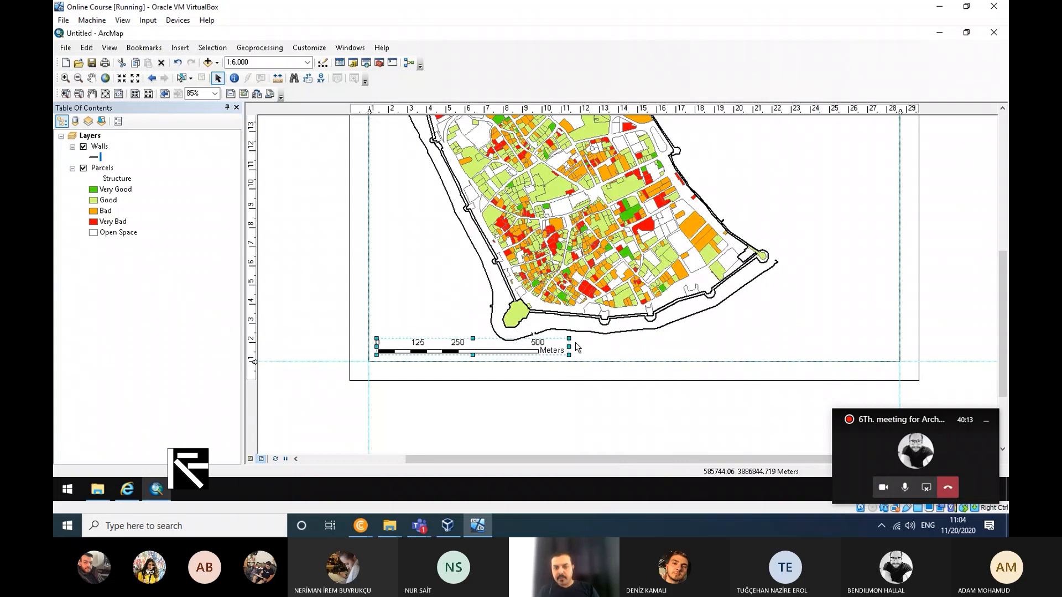
pyautogui.moveTo(466, 356); pyautogui.dragTo(459, 362)
pyautogui.click(526, 437)
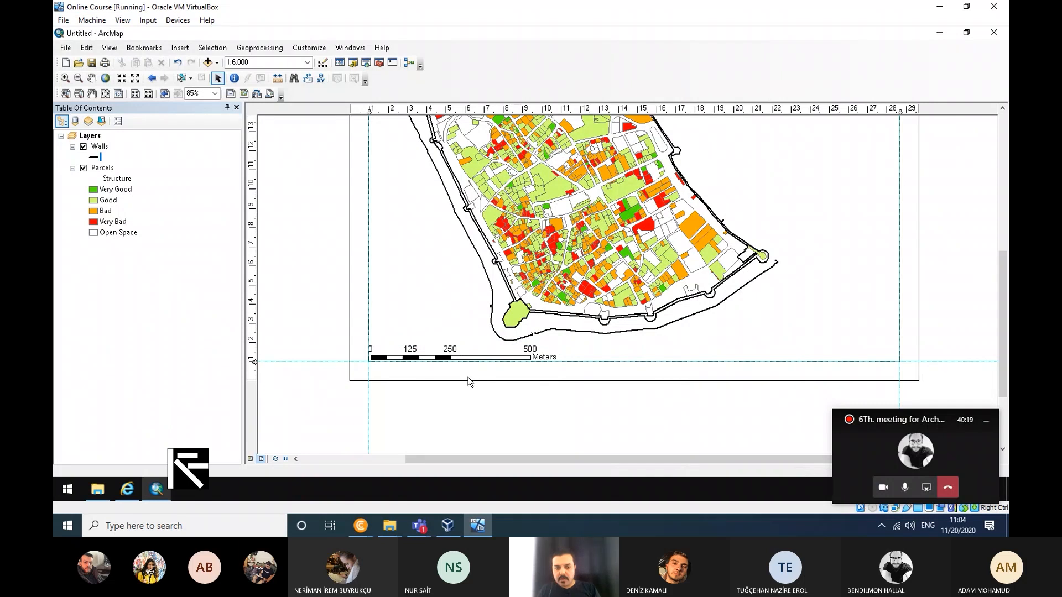
# Step: Start a new legend for the layout that includes only the Parcels layer, removing Walls from the legend items
pyautogui.scroll(1, 480, 400)
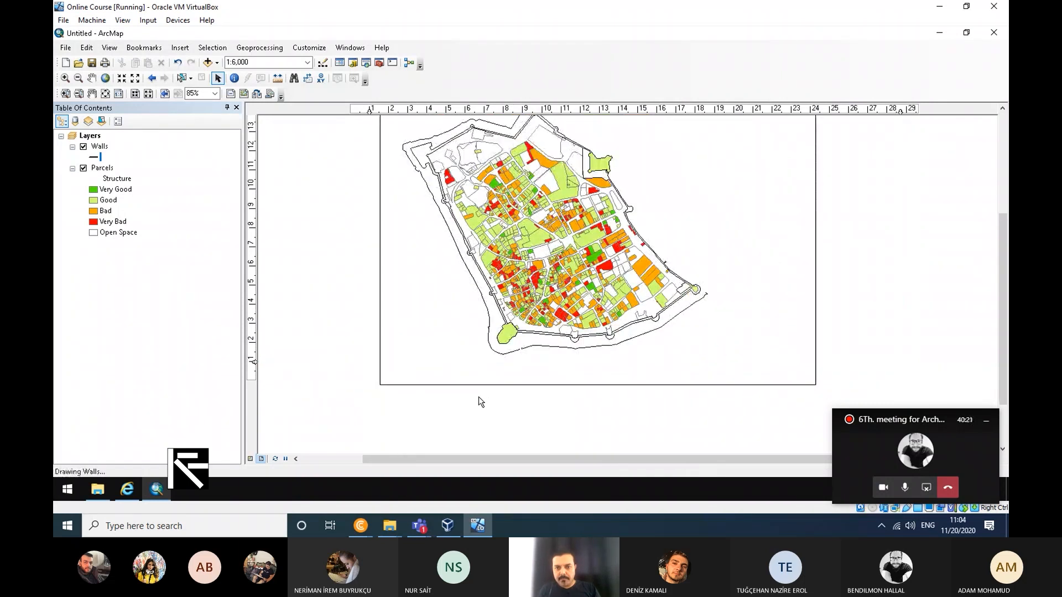
pyautogui.scroll(1, 479, 399)
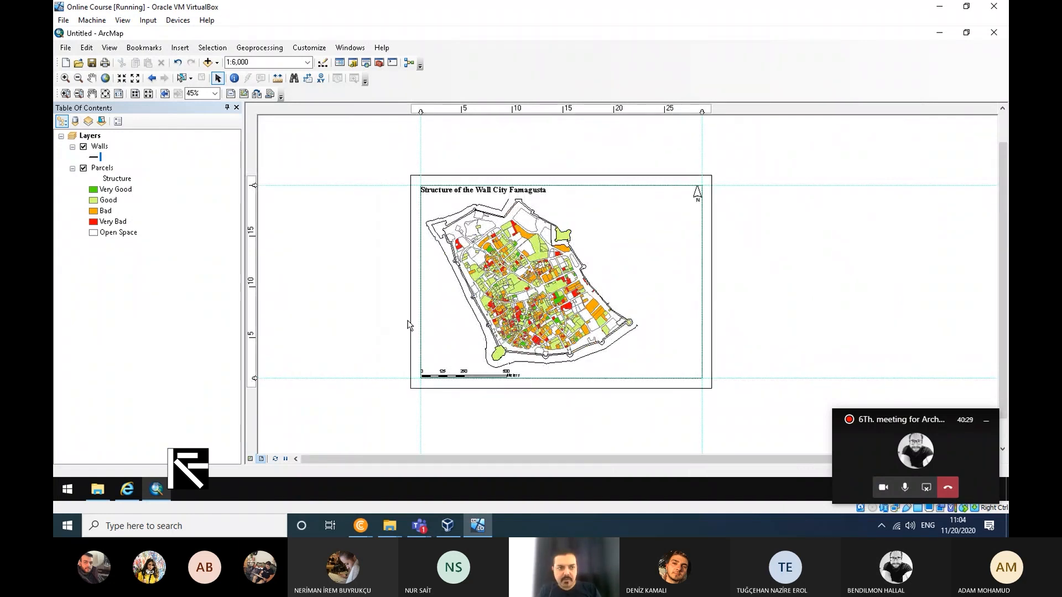
pyautogui.click(181, 48)
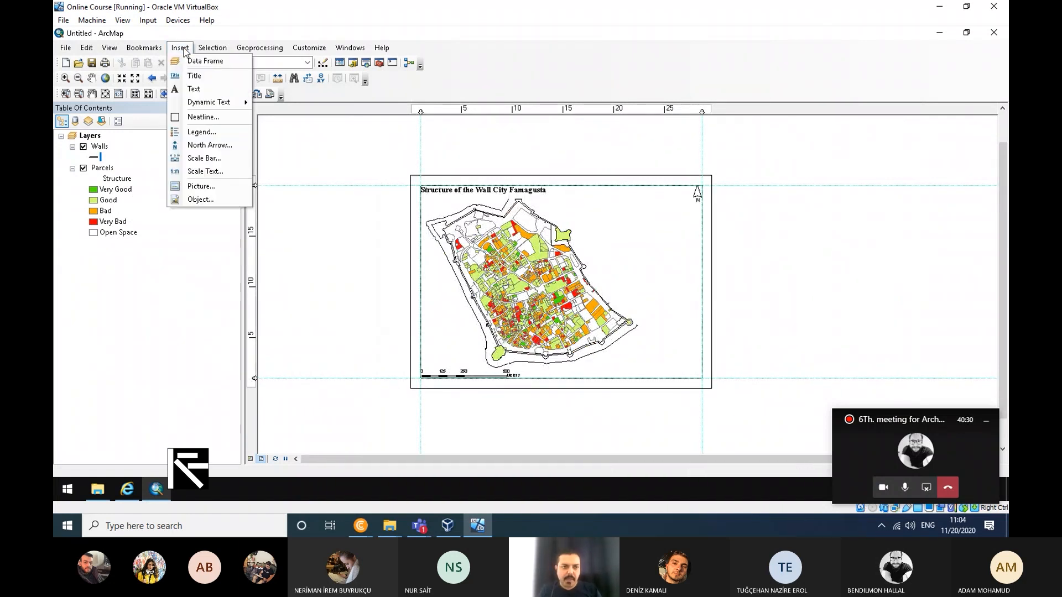
pyautogui.click(214, 134)
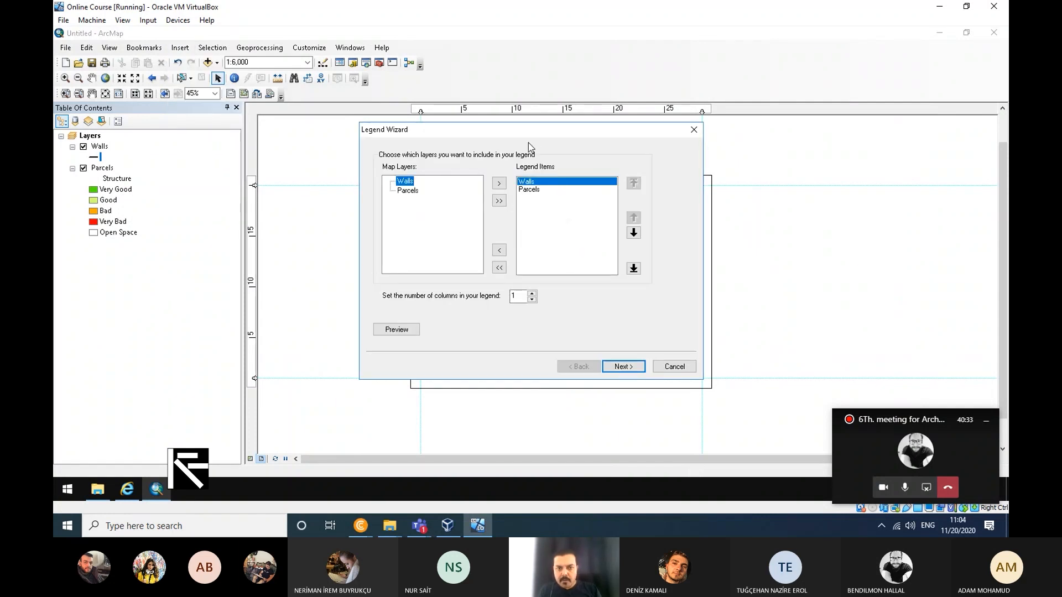
pyautogui.moveTo(535, 136); pyautogui.dragTo(777, 197)
pyautogui.click(703, 314)
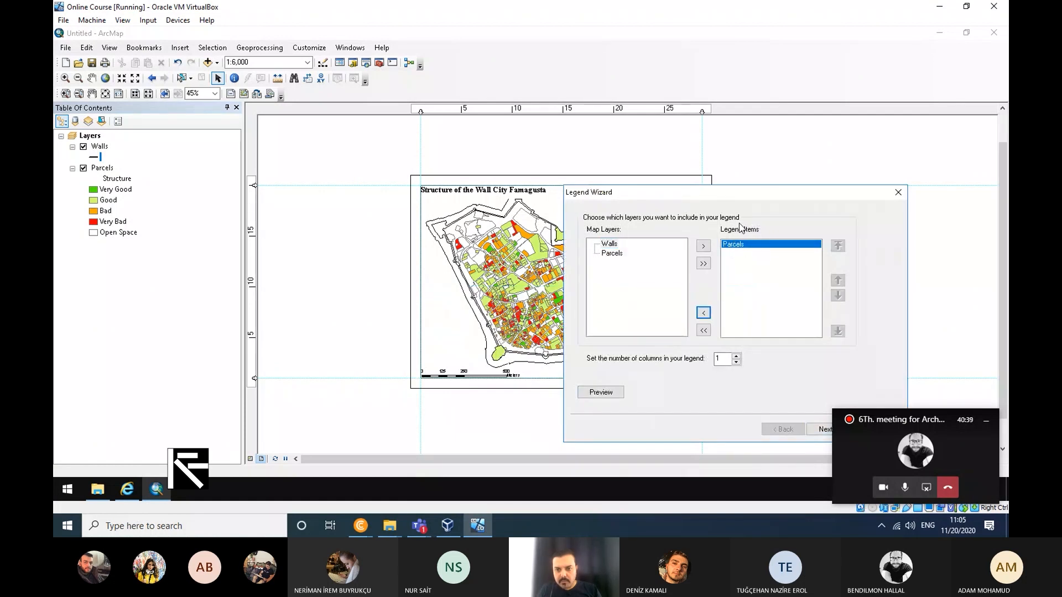
pyautogui.moveTo(791, 194); pyautogui.dragTo(672, 121)
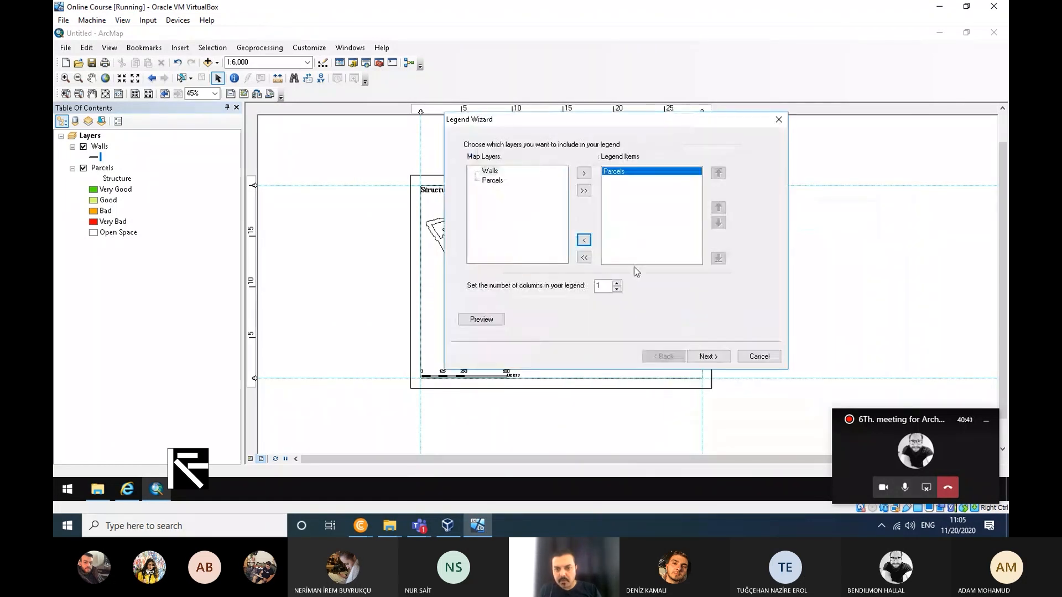
pyautogui.click(708, 358)
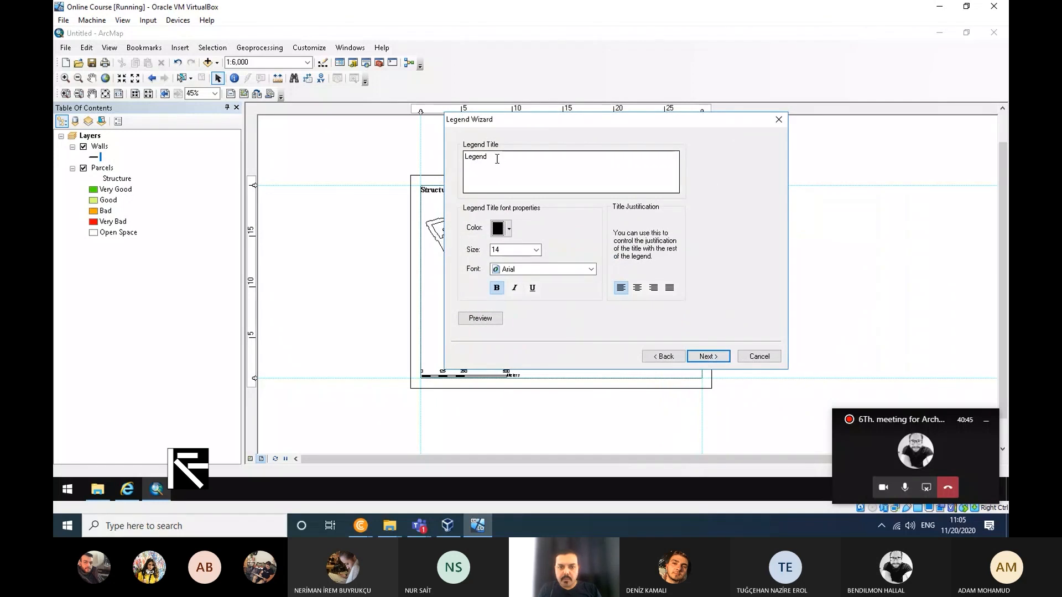
# Step: Keep "Legend" as the legend title and set its font to Times New Roman
pyautogui.moveTo(501, 157); pyautogui.dragTo(463, 155)
pyautogui.moveTo(560, 122); pyautogui.dragTo(622, 160)
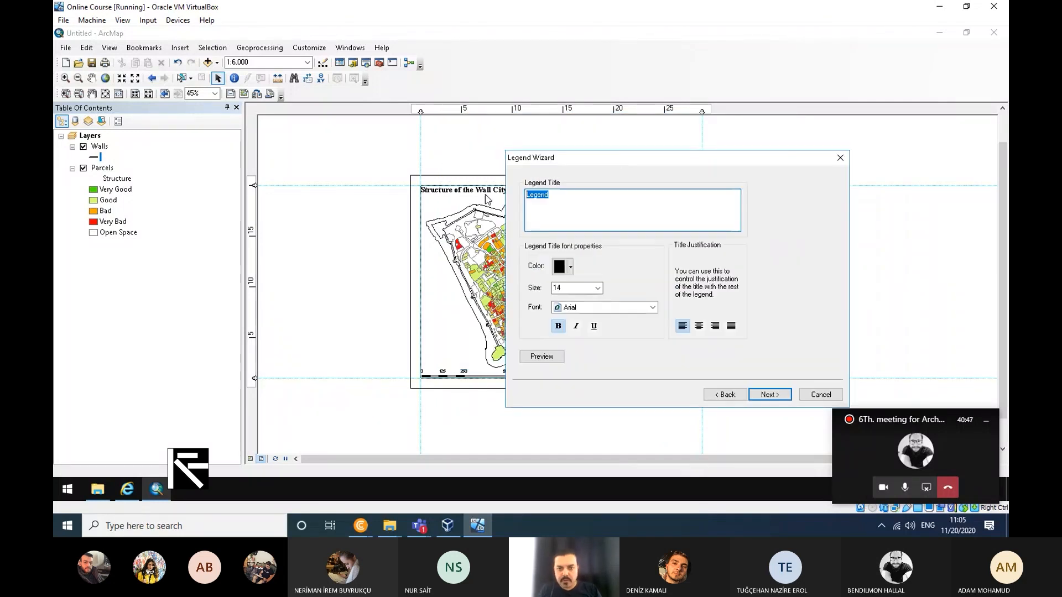
pyautogui.click(653, 307)
pyautogui.press('t')
pyautogui.press('t')
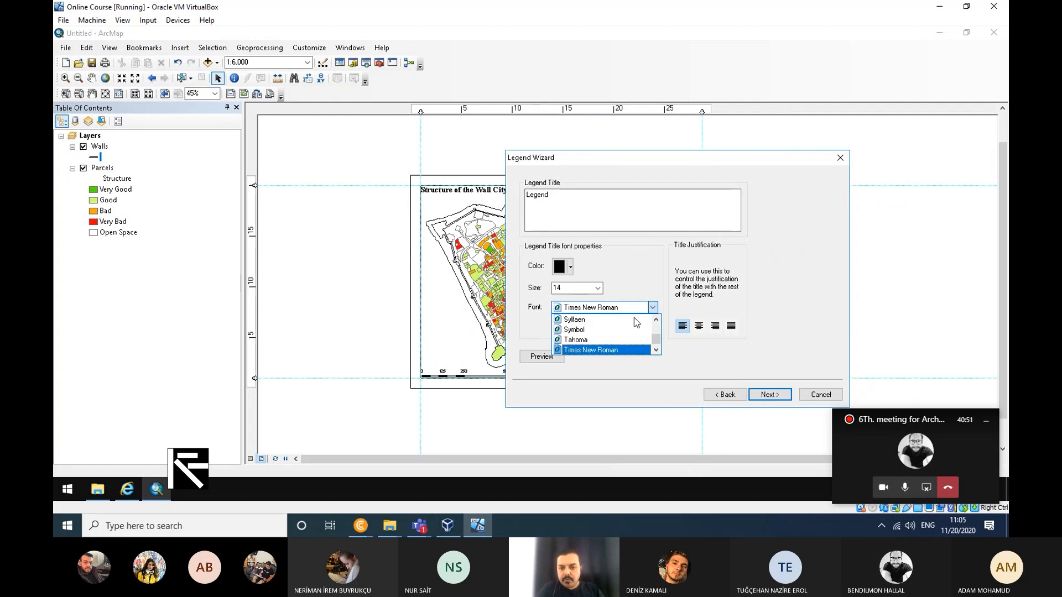
pyautogui.click(618, 348)
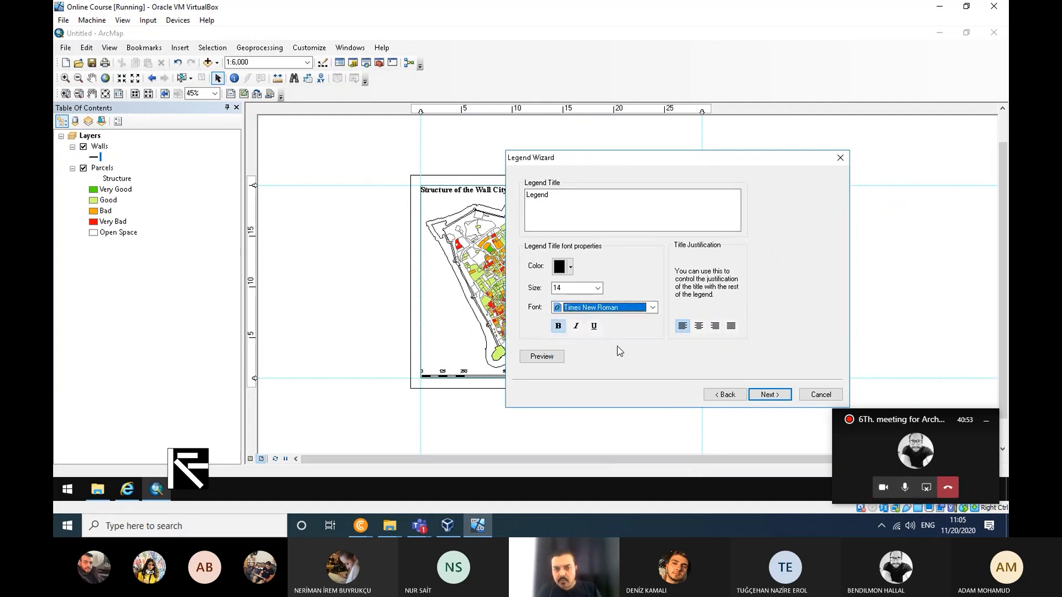
pyautogui.click(771, 394)
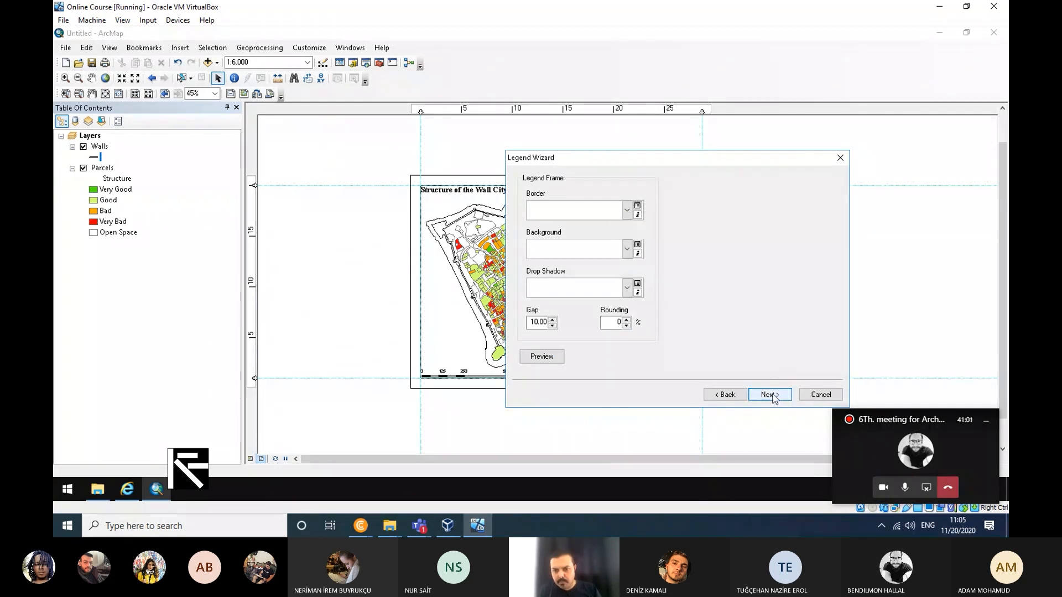
# Step: Accept the default frame, patch and spacing settings and finish creating the legend
pyautogui.click(772, 396)
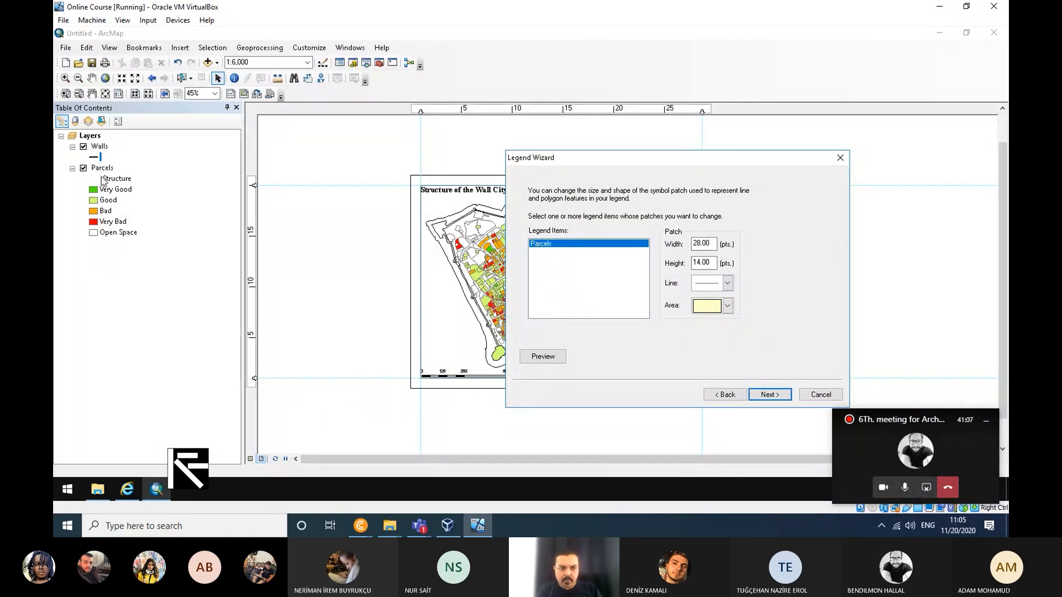
pyautogui.click(770, 395)
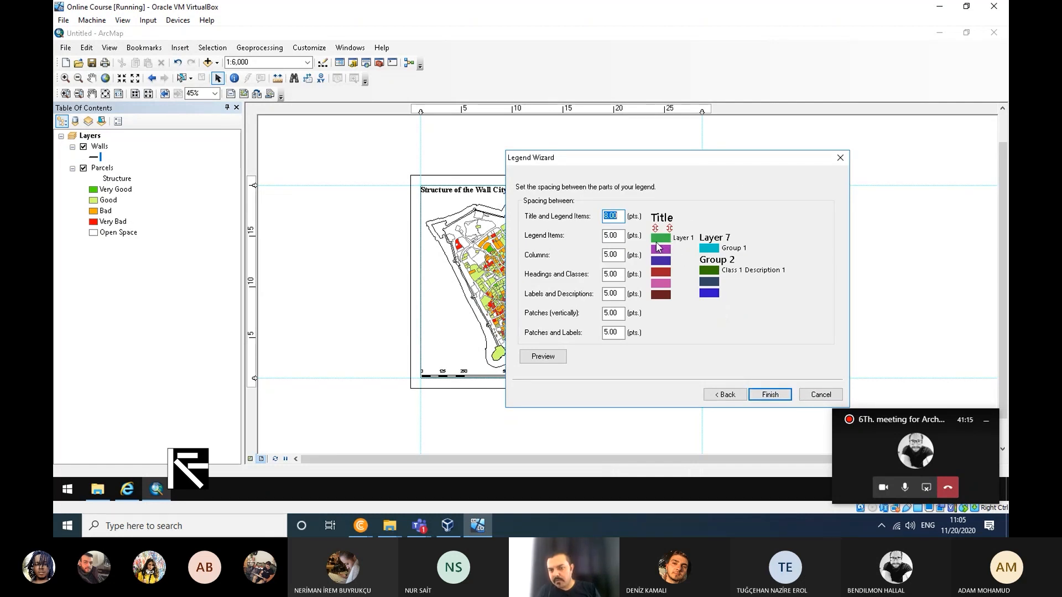
pyautogui.click(785, 399)
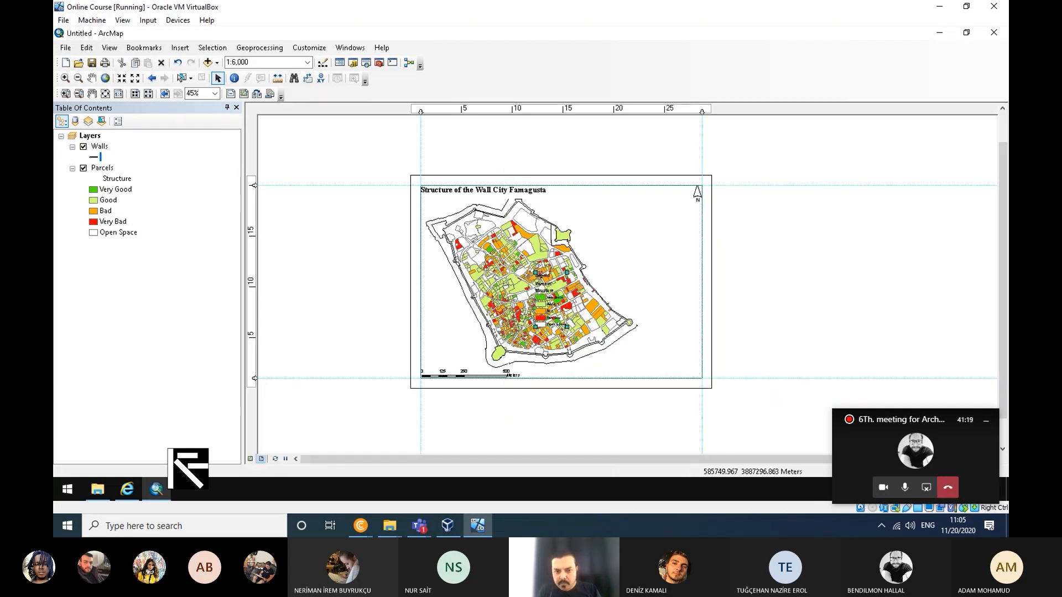
# Step: Move the legend off the map into the empty upper-right area of the data frame, beside the north arrow
pyautogui.moveTo(545, 291); pyautogui.dragTo(629, 220)
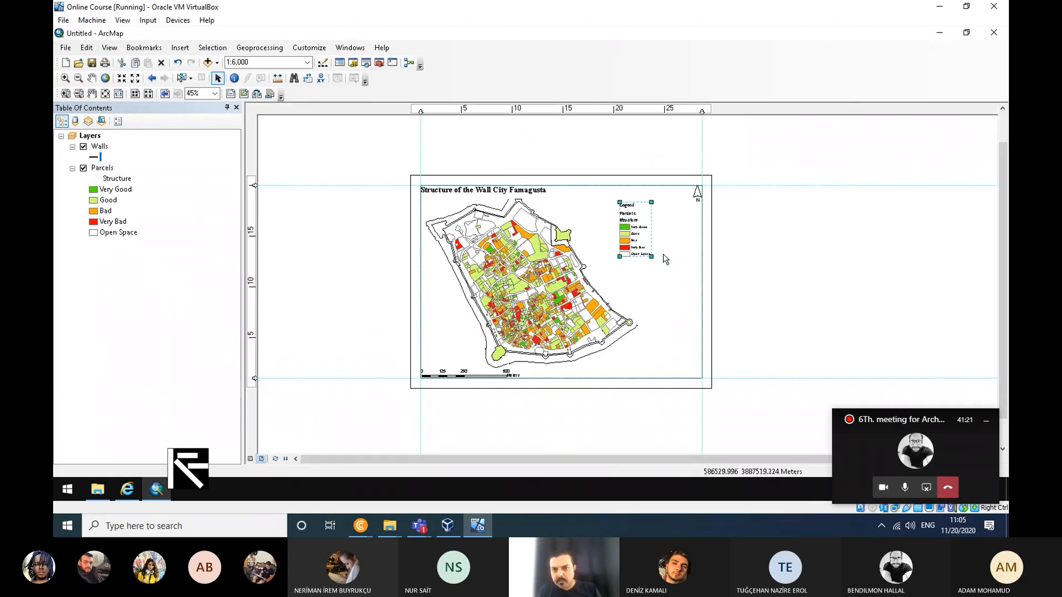
pyautogui.scroll(2, 667, 260)
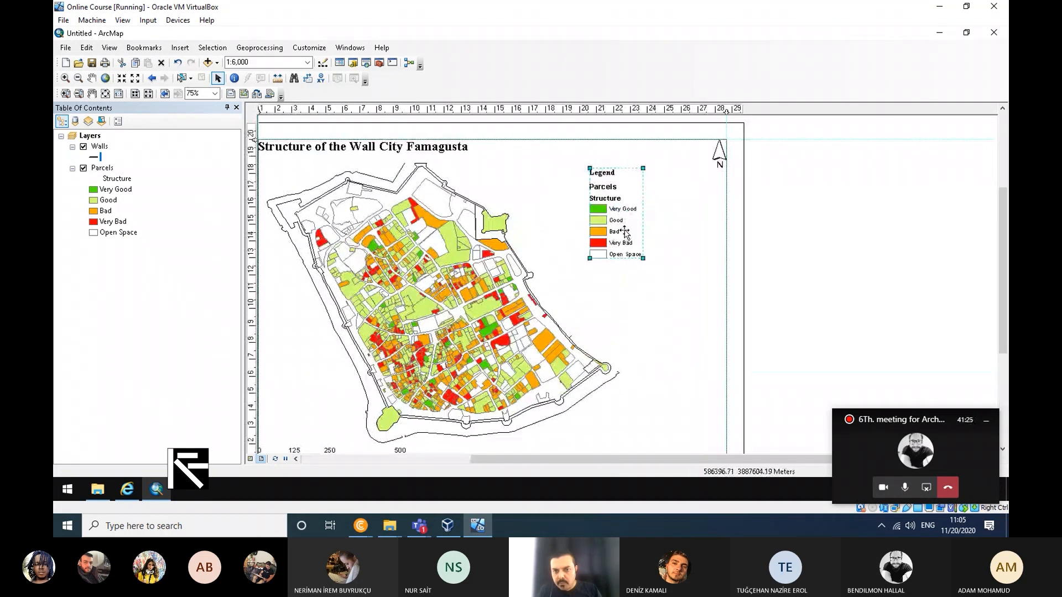
pyautogui.moveTo(627, 235); pyautogui.dragTo(661, 250)
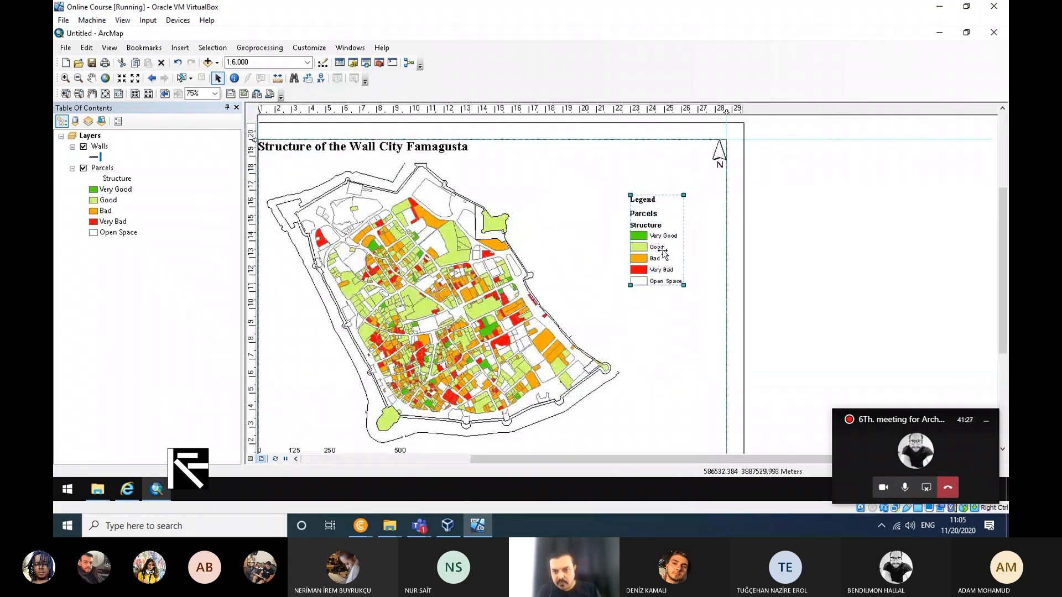
pyautogui.scroll(1, 662, 250)
pyautogui.scroll(-3, 663, 250)
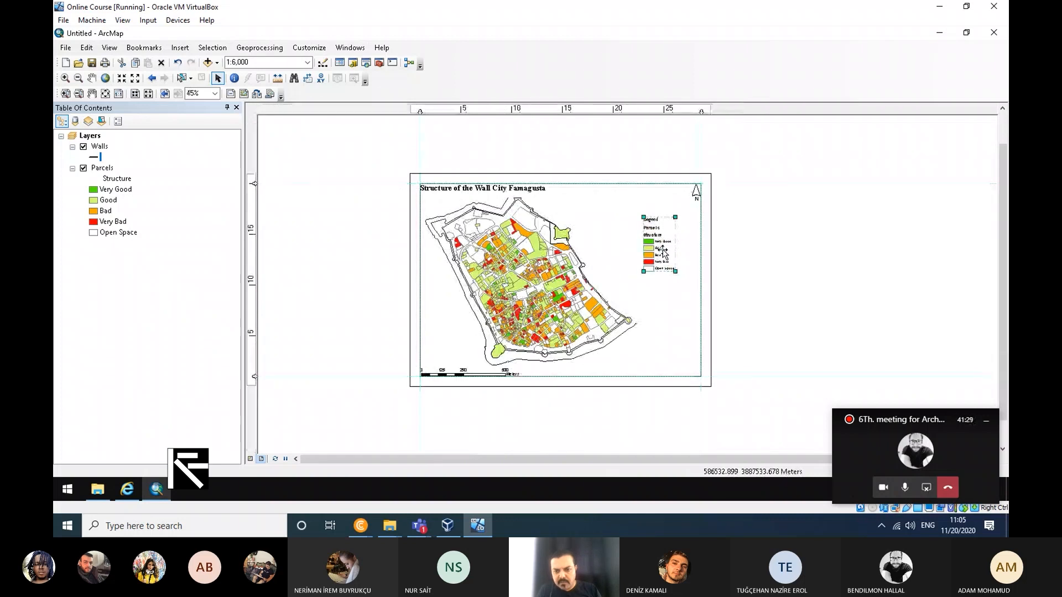
pyautogui.moveTo(662, 252); pyautogui.dragTo(656, 230)
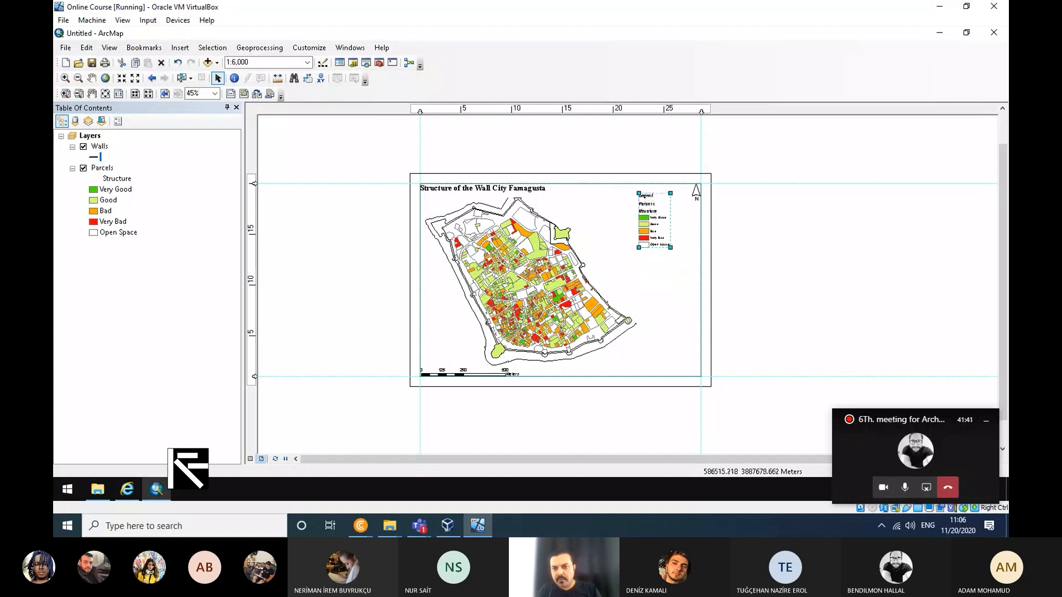
# Step: Open the legend's properties and bring up the style choices for its Parcels item
pyautogui.scroll(-2, 700, 224)
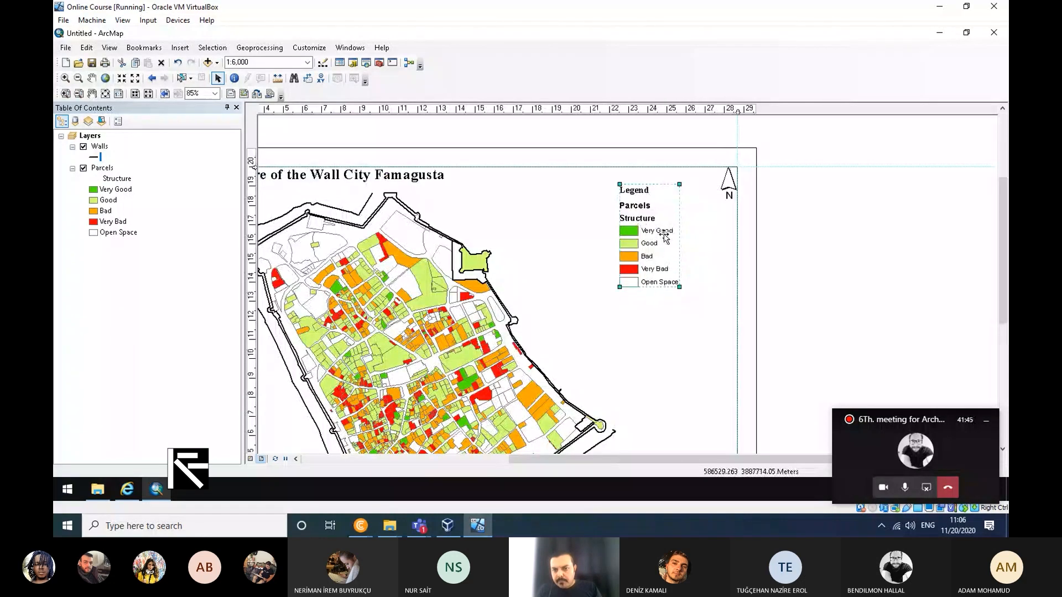
pyautogui.rightClick(655, 235)
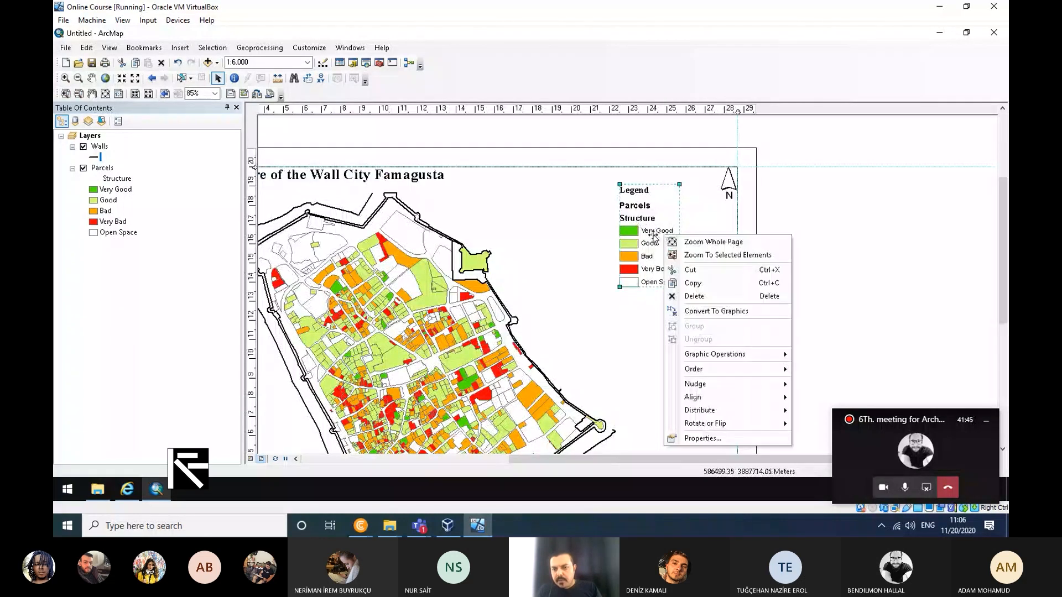
pyautogui.click(719, 439)
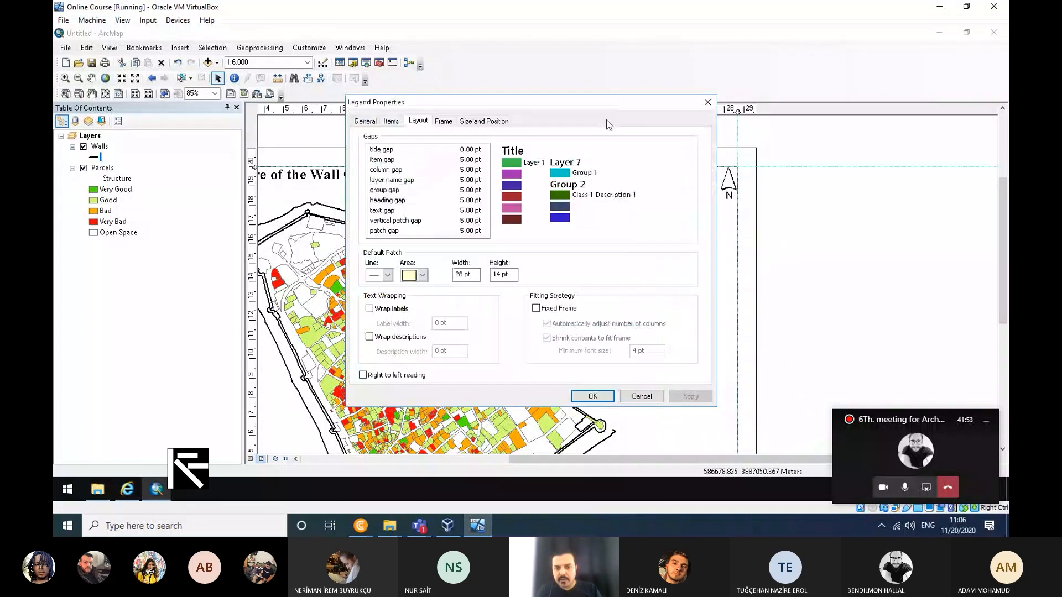
pyautogui.moveTo(615, 109); pyautogui.dragTo(506, 153)
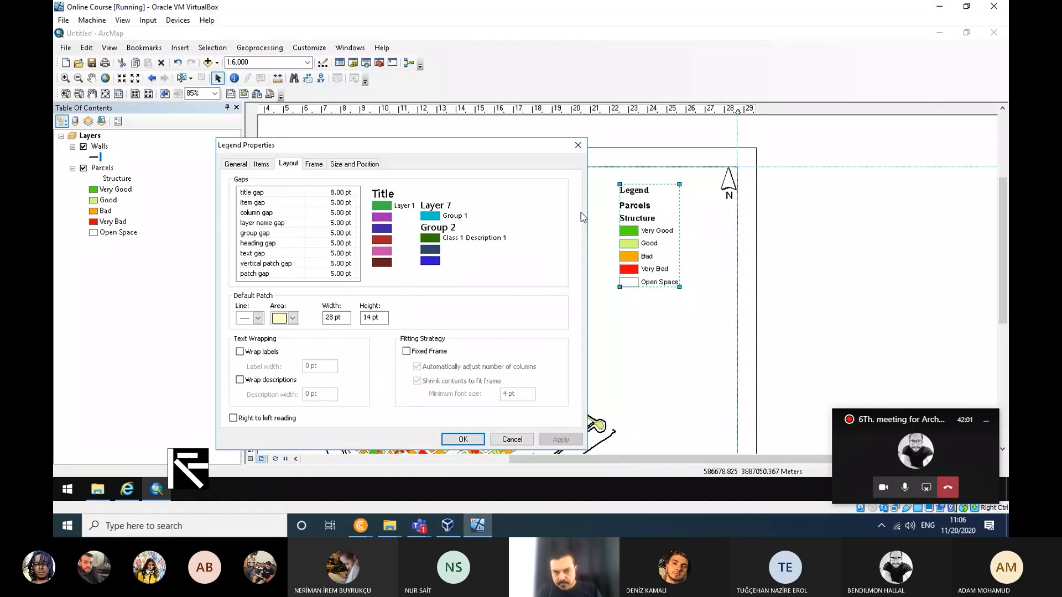
pyautogui.click(265, 165)
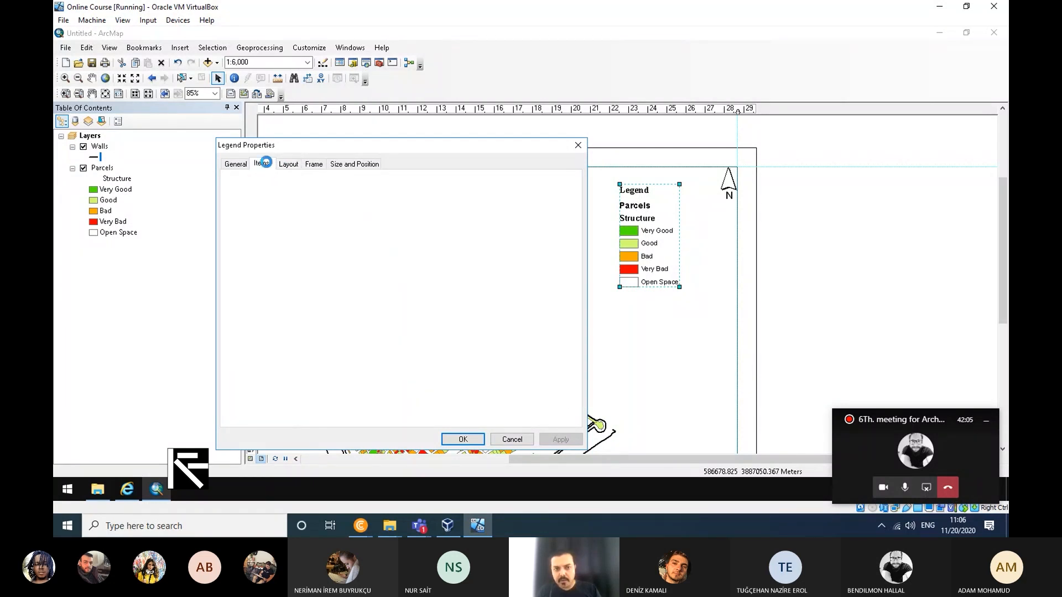
pyautogui.moveTo(466, 145); pyautogui.dragTo(472, 91)
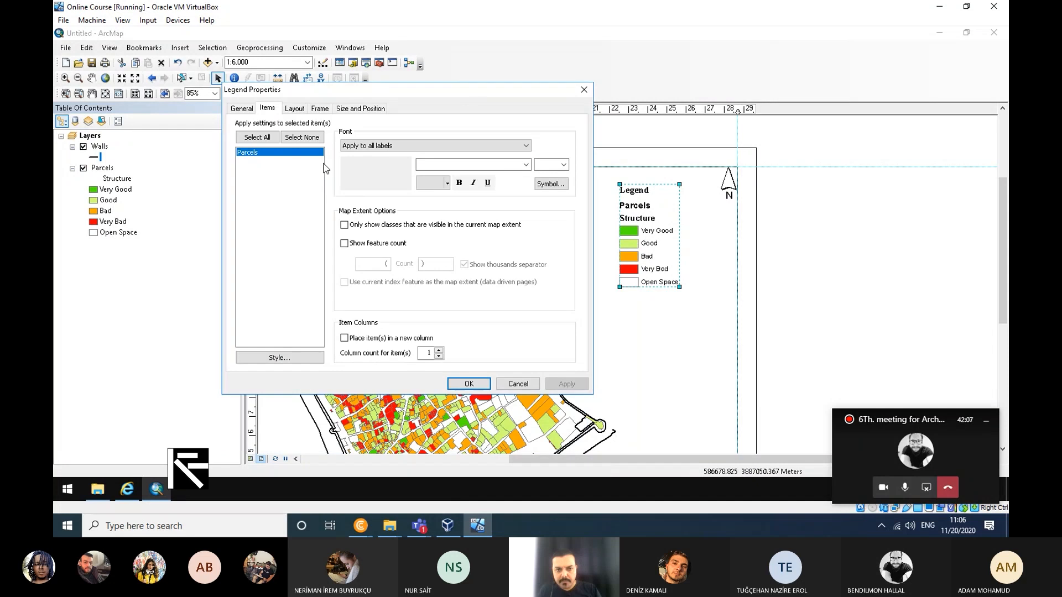
pyautogui.click(287, 358)
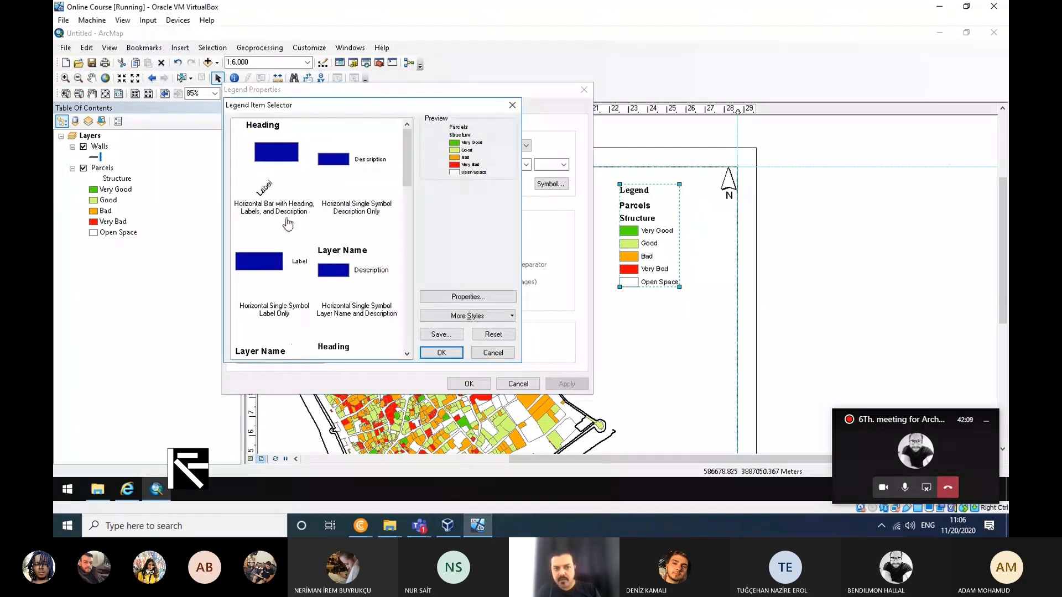
# Step: Preview several horizontal and vertical legend item styles for the Parcels layer
pyautogui.click(353, 162)
pyautogui.click(356, 268)
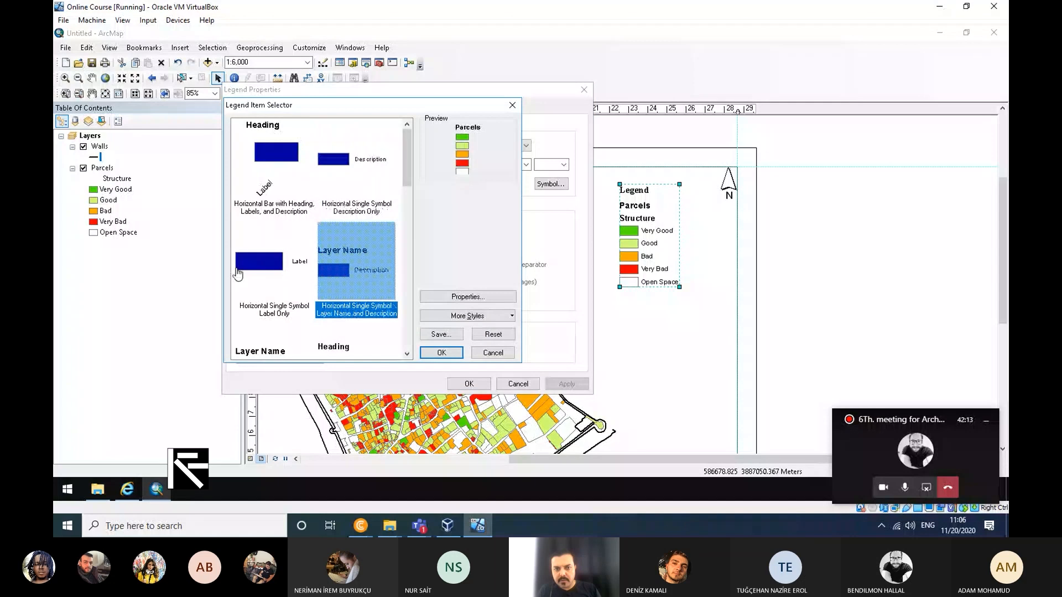
pyautogui.click(252, 271)
pyautogui.click(264, 166)
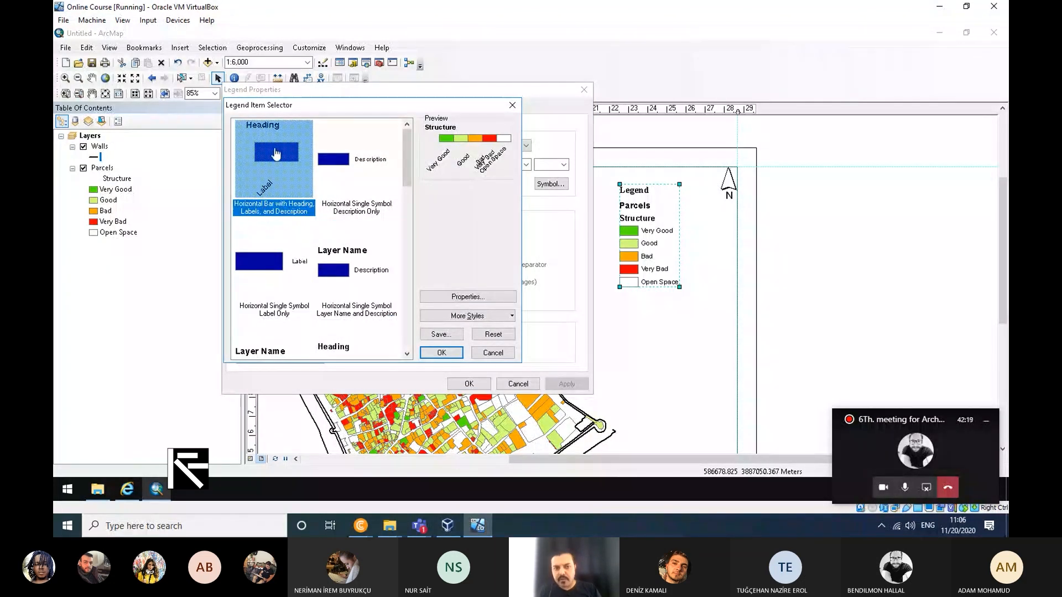
pyautogui.click(260, 343)
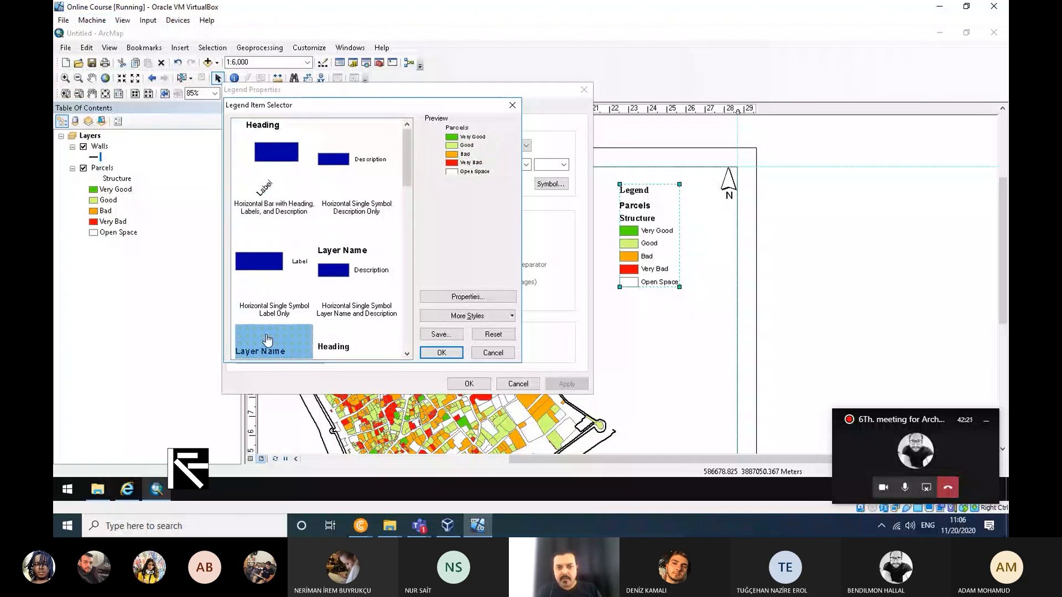
pyautogui.scroll(-3, 347, 329)
pyautogui.click(346, 324)
pyautogui.click(349, 247)
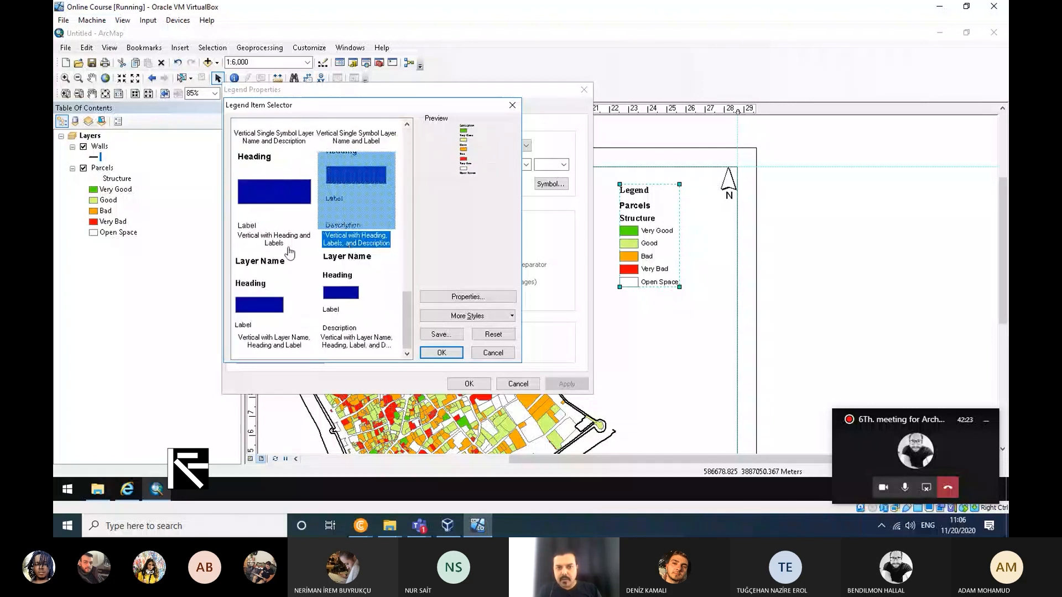
pyautogui.click(248, 304)
pyautogui.click(274, 191)
pyautogui.scroll(3, 319, 233)
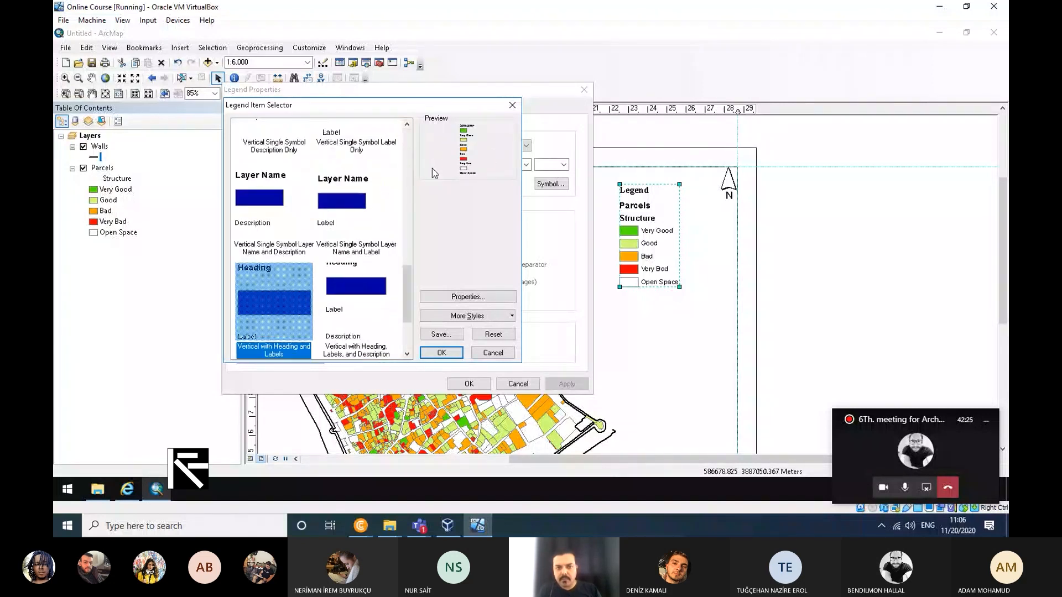
pyautogui.scroll(5, 374, 283)
pyautogui.click(354, 155)
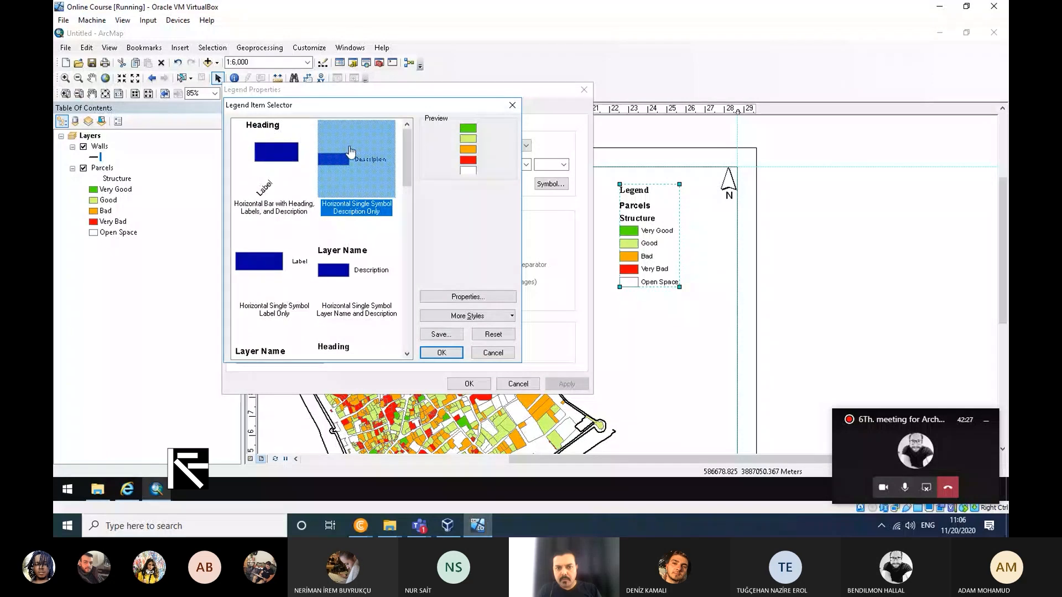
# Step: Apply the Horizontal Single Symbol Label Only style to the Parcels legend item, keeping its default item properties
pyautogui.click(264, 251)
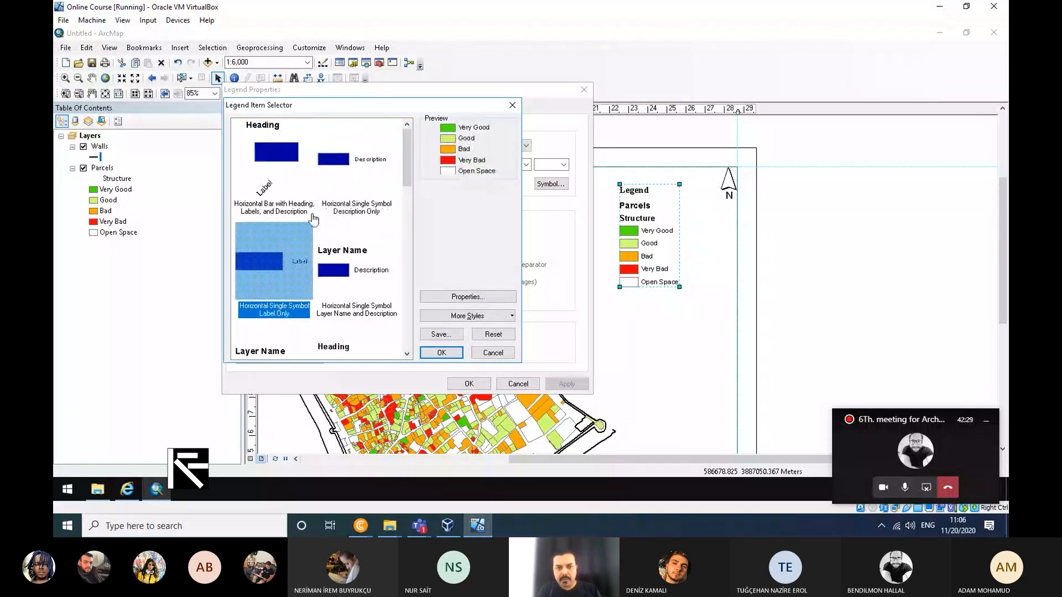
pyautogui.click(478, 299)
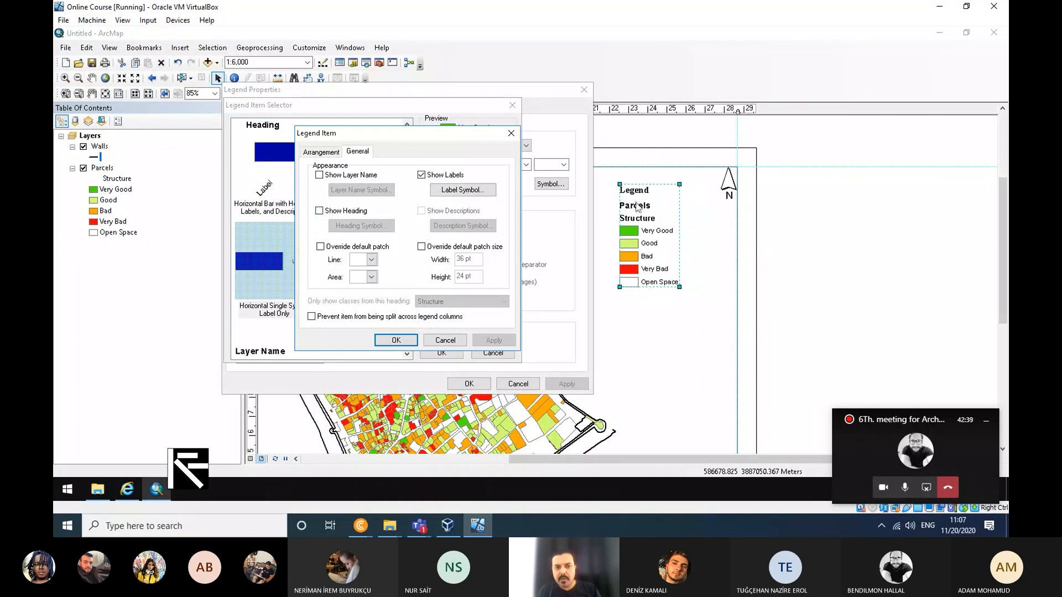
pyautogui.click(396, 340)
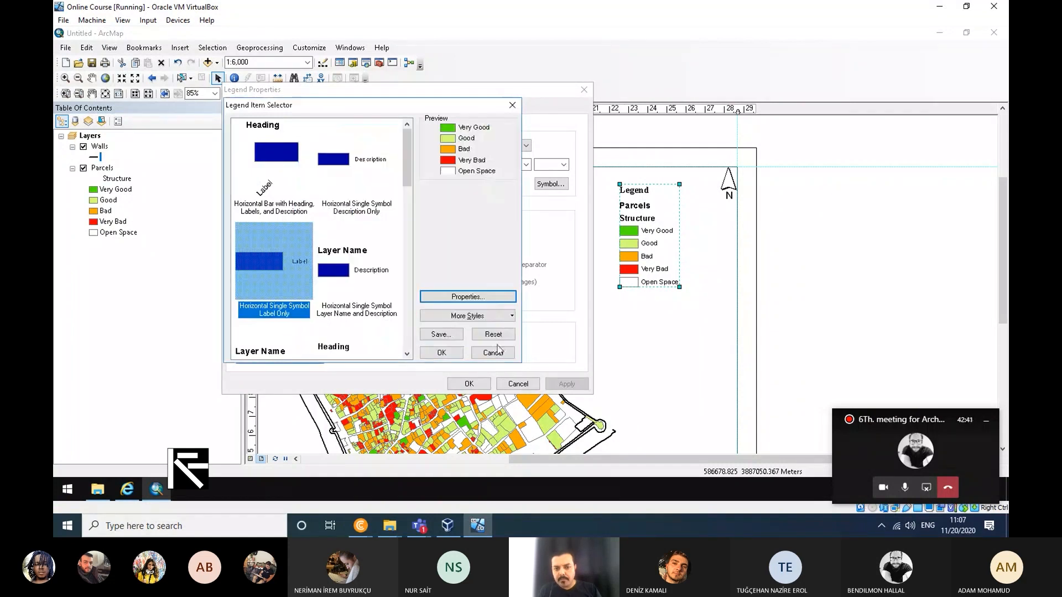
pyautogui.click(442, 354)
pyautogui.click(577, 387)
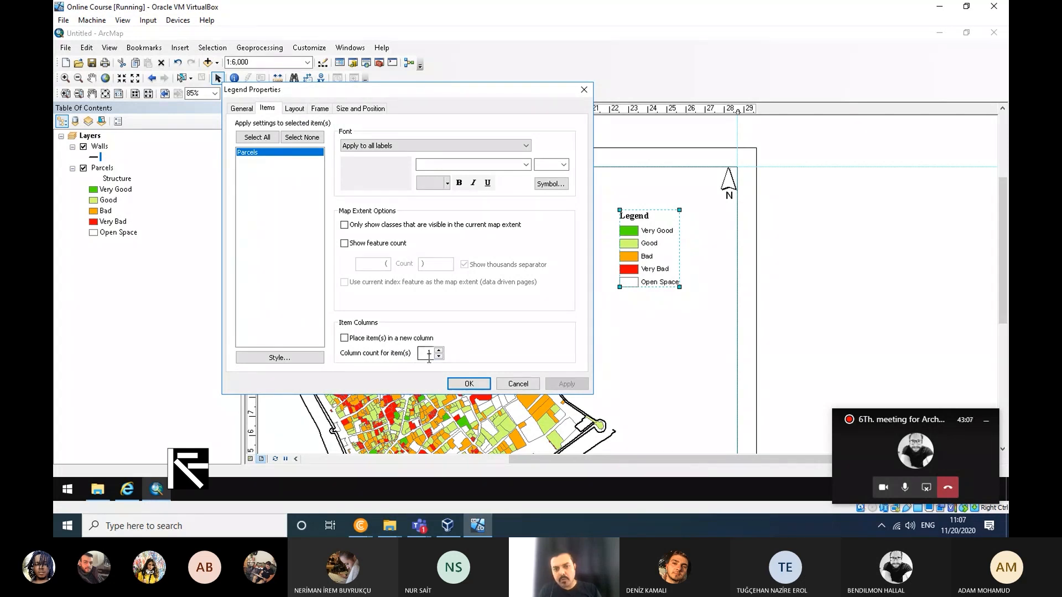
# Step: Set the font of all Parcels legend labels to Times New Roman and apply it
pyautogui.click(526, 164)
pyautogui.write('Times New Roman')
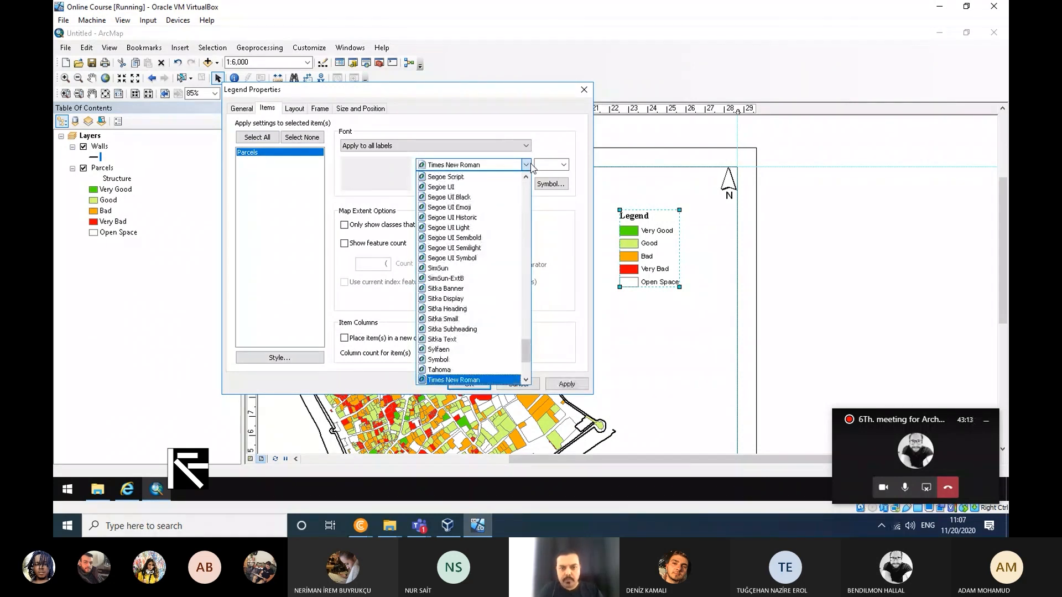
pyautogui.click(484, 380)
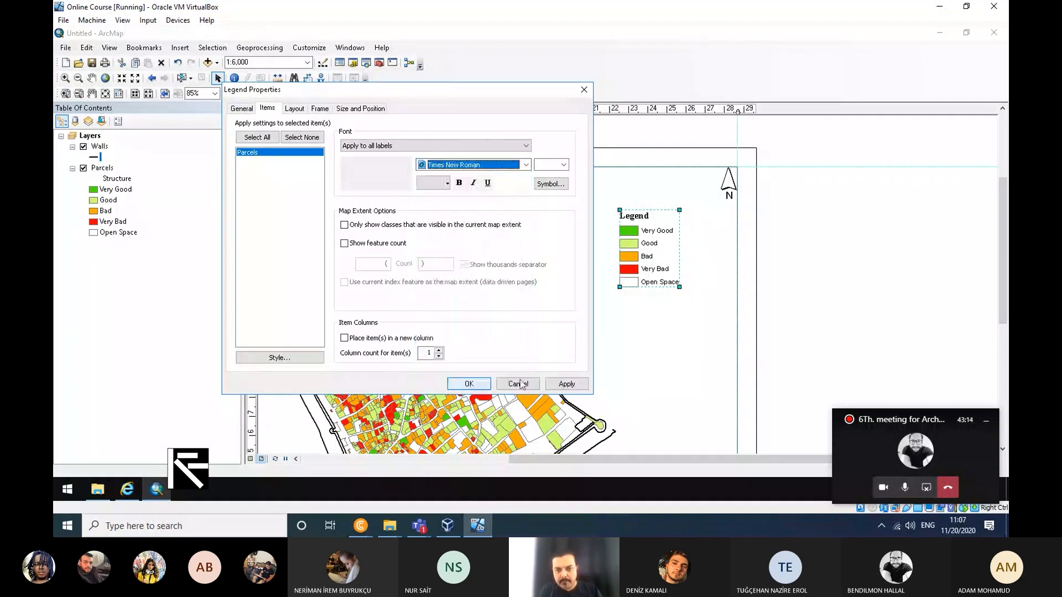
pyautogui.click(569, 384)
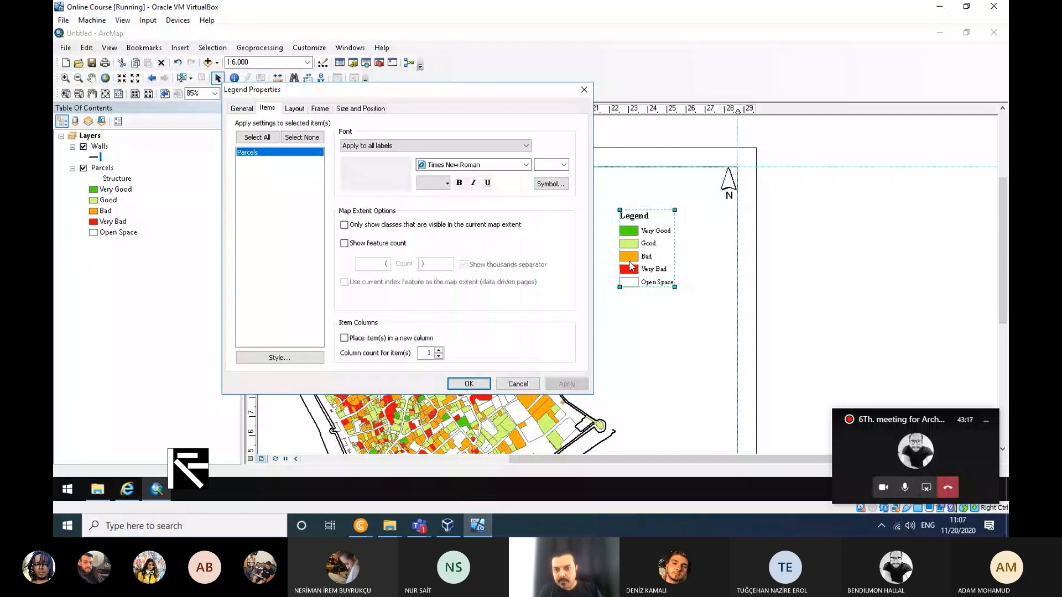
# Step: Change the legend's default area patch to the Urbanized Area shape and apply it
pyautogui.click(299, 112)
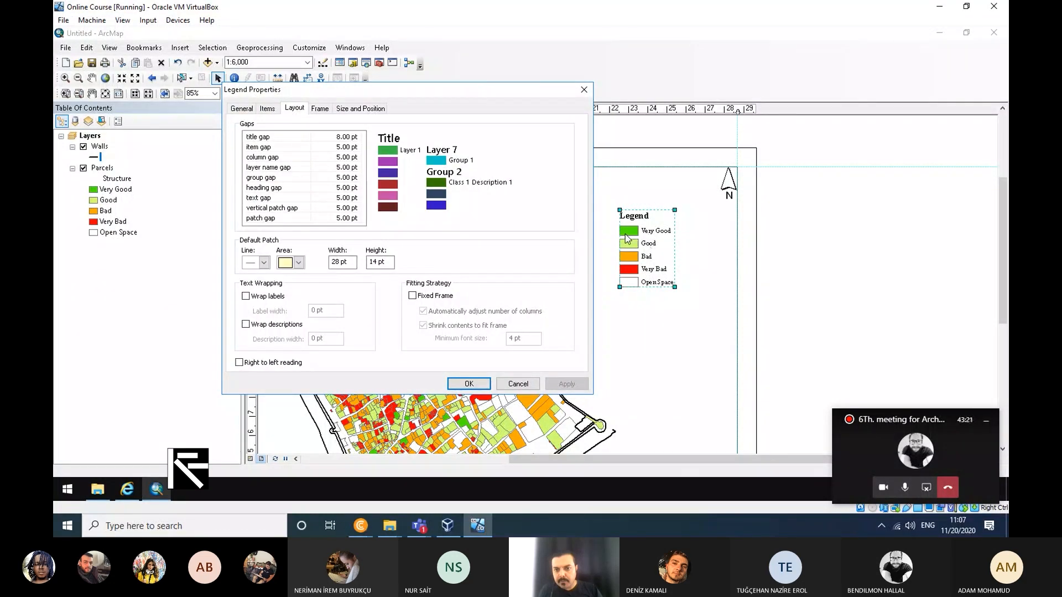
pyautogui.click(301, 265)
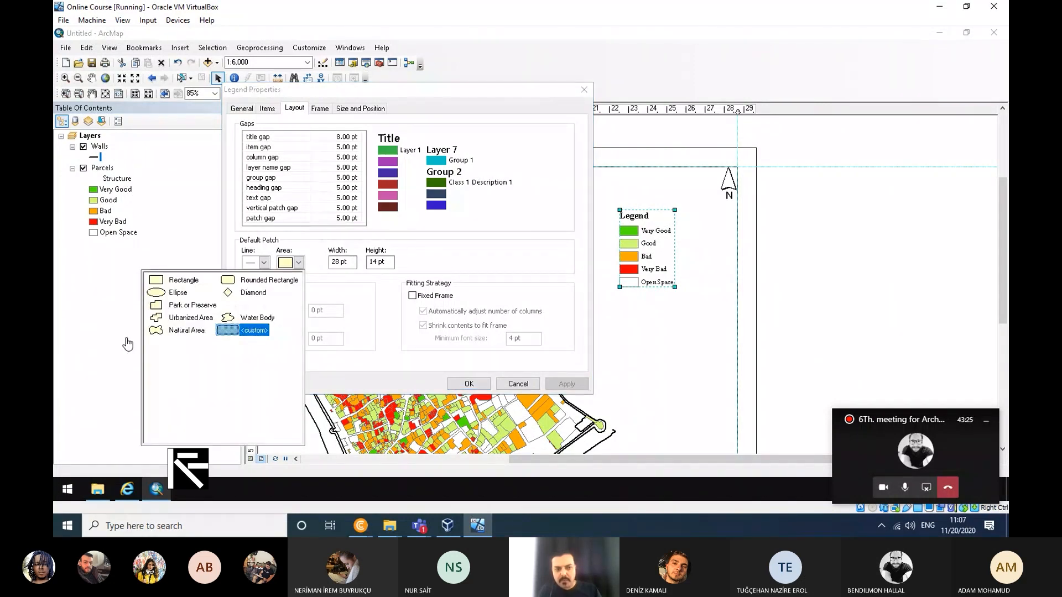
pyautogui.click(188, 317)
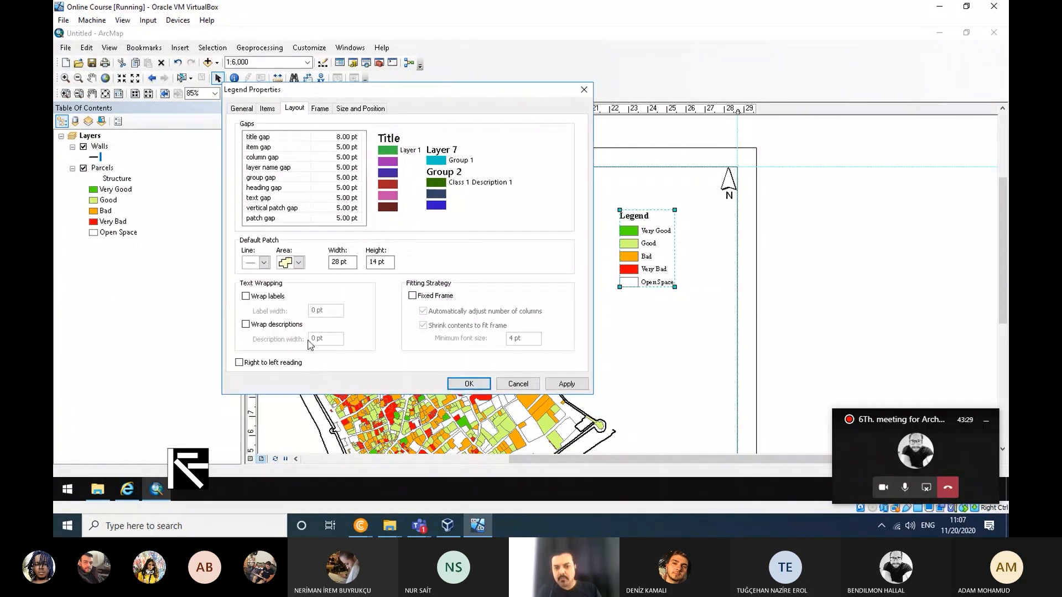
pyautogui.click(566, 384)
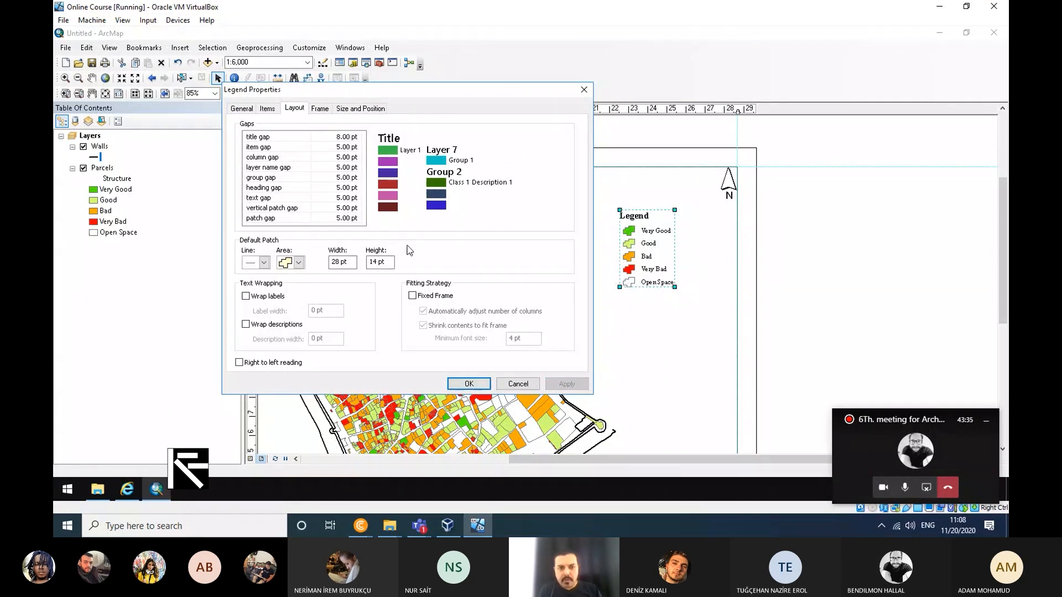
# Step: Review the legend's frame, layout, and size and position settings
pyautogui.click(324, 109)
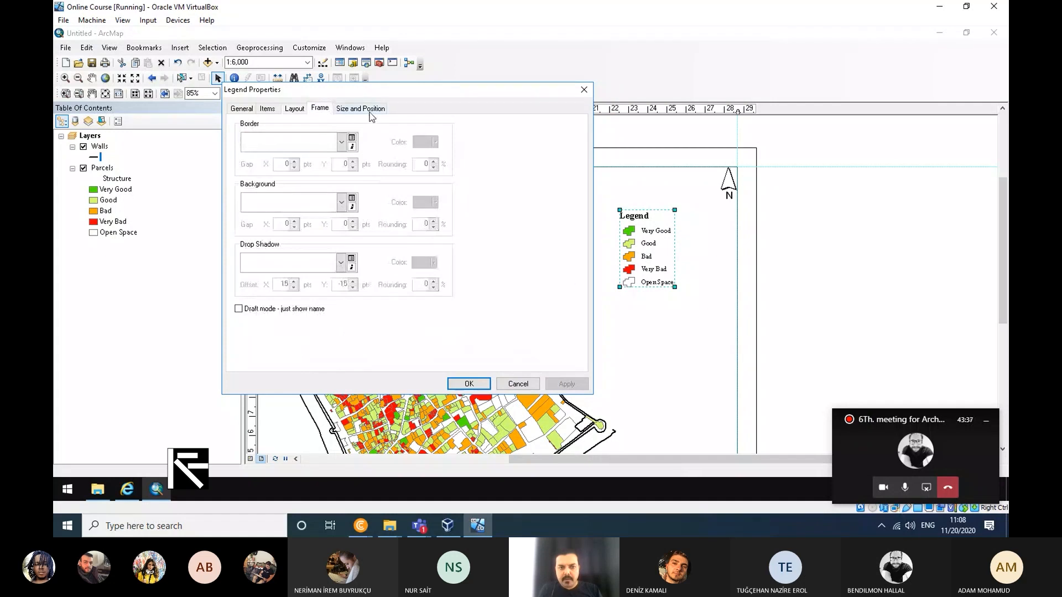
pyautogui.click(369, 111)
pyautogui.click(311, 110)
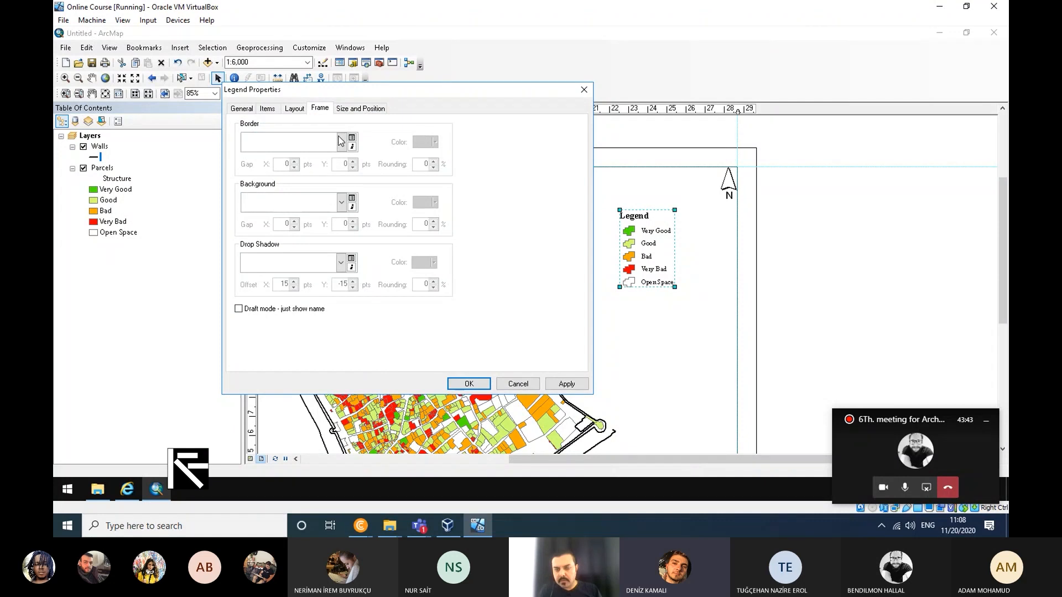
pyautogui.click(300, 109)
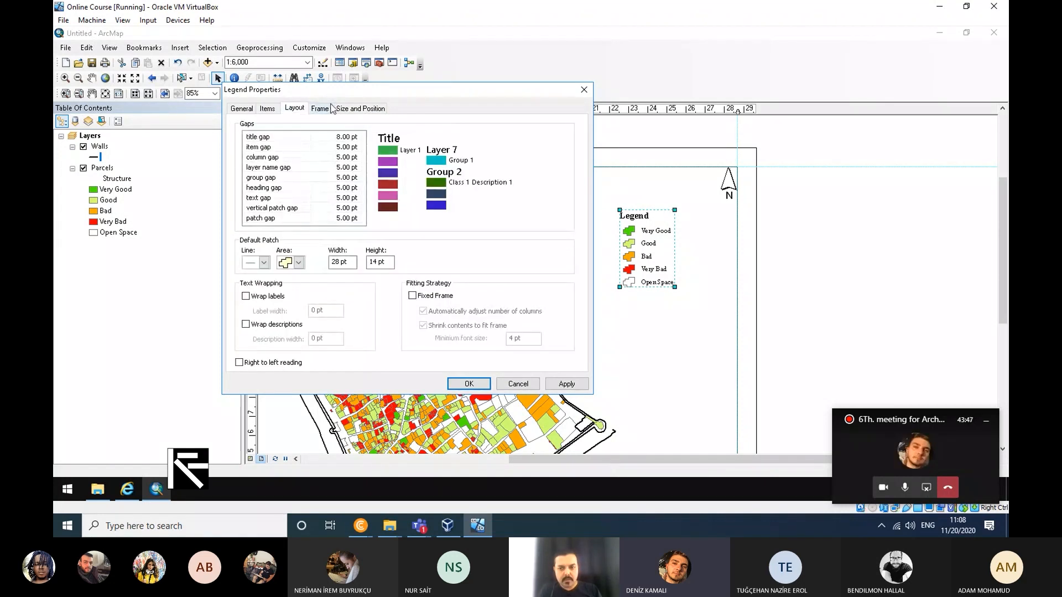
pyautogui.moveTo(446, 97); pyautogui.dragTo(498, 124)
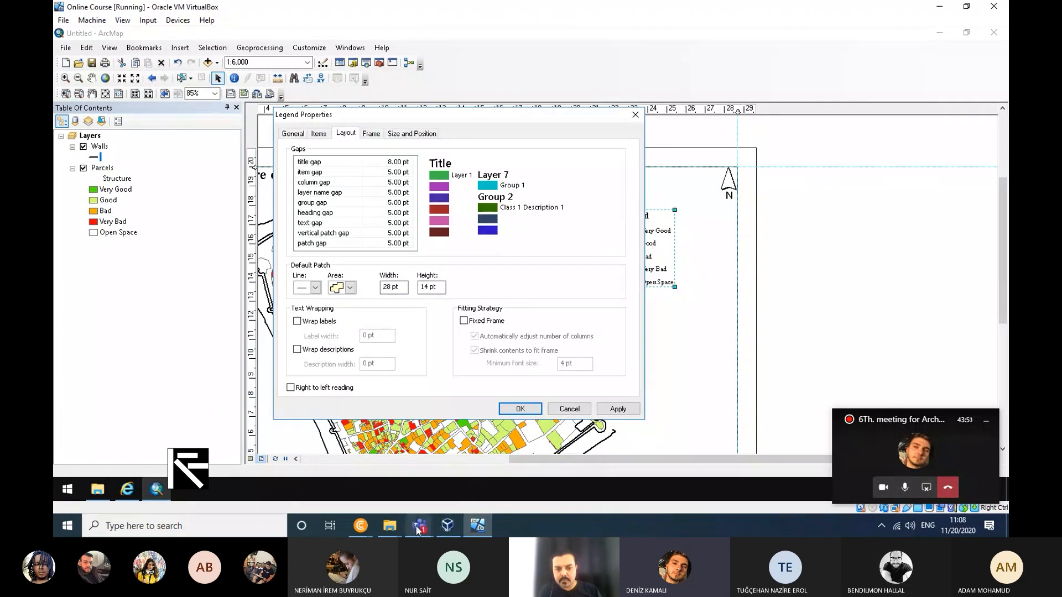
pyautogui.moveTo(420, 527)
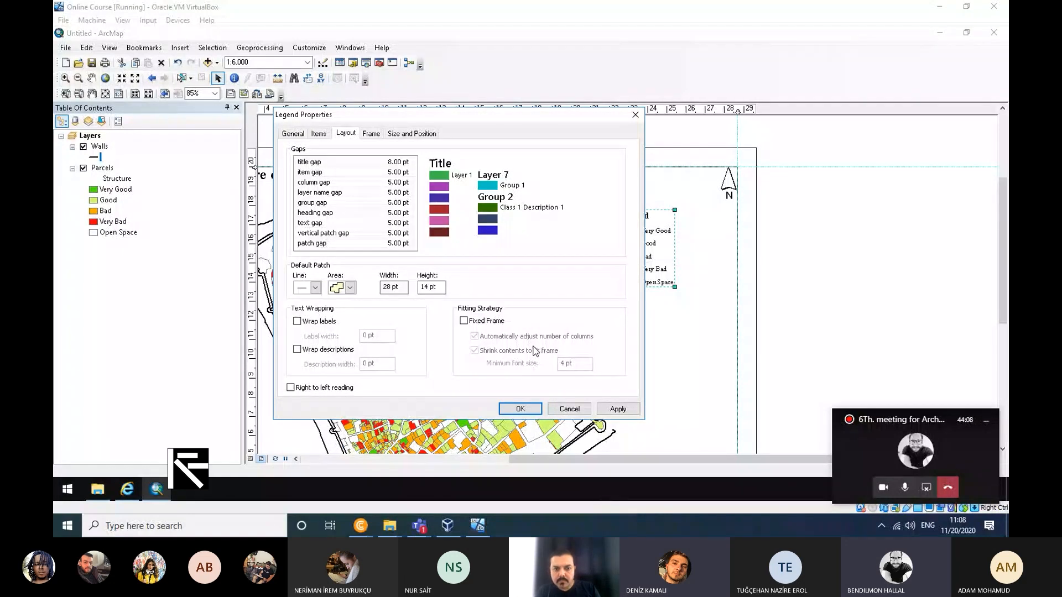
pyautogui.click(370, 134)
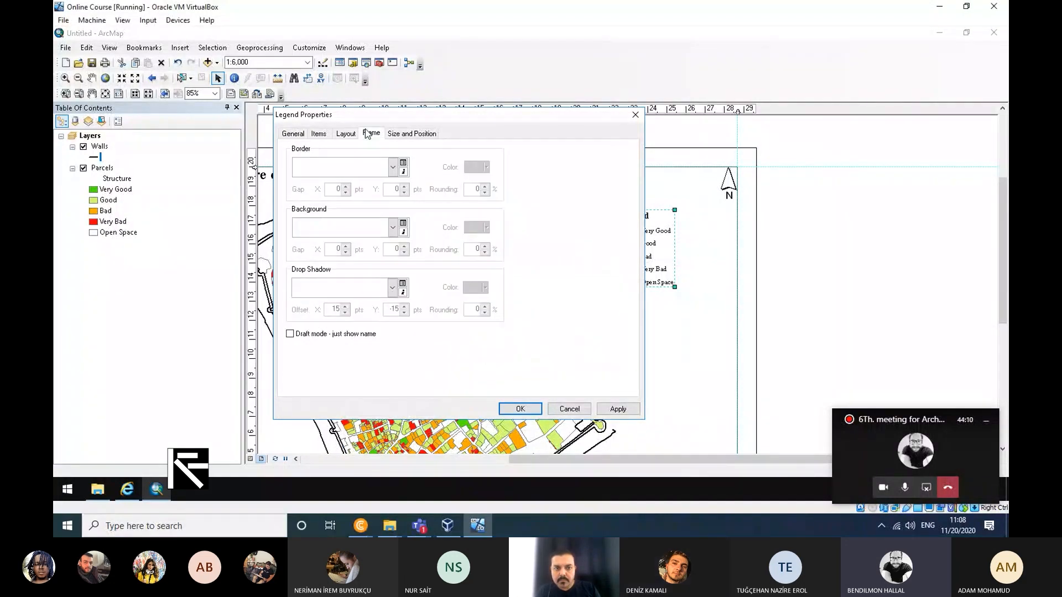
pyautogui.click(410, 135)
# Step: Show the feature count beside the Parcels legend classes and select the opening parenthesis before the count for editing
pyautogui.click(320, 135)
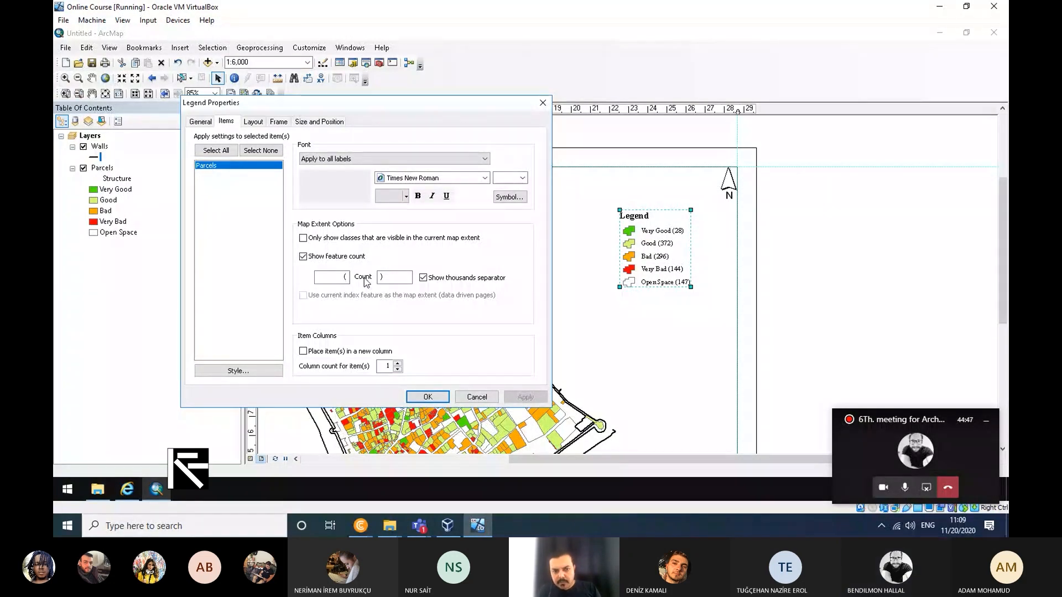
pyautogui.doubleClick(343, 279)
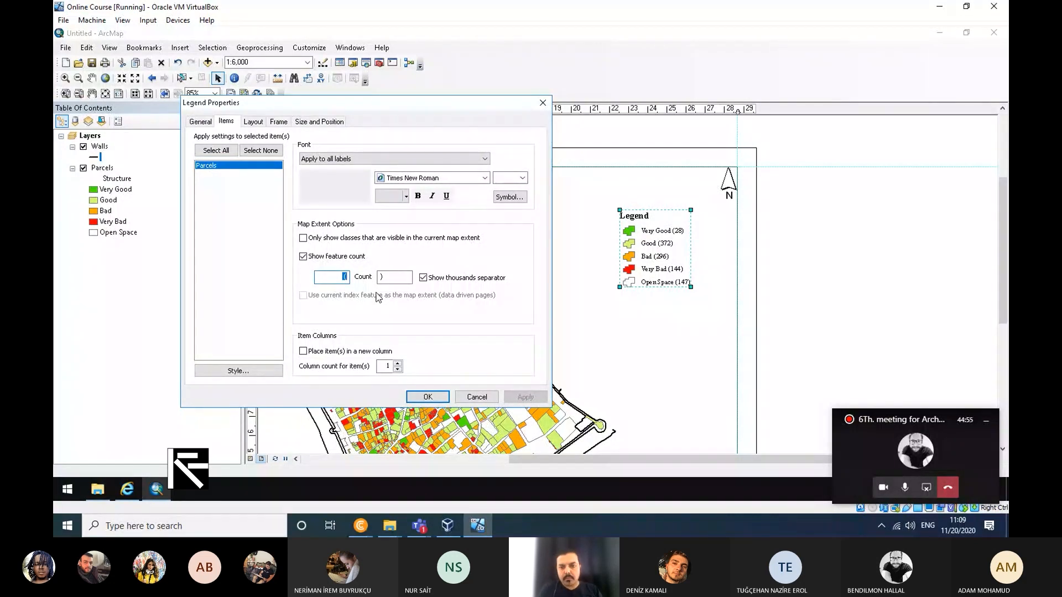
# Step: Set the Parcels legend item's feature count prefix to "No.", clear the suffix and apply the change
pyautogui.write('No.')
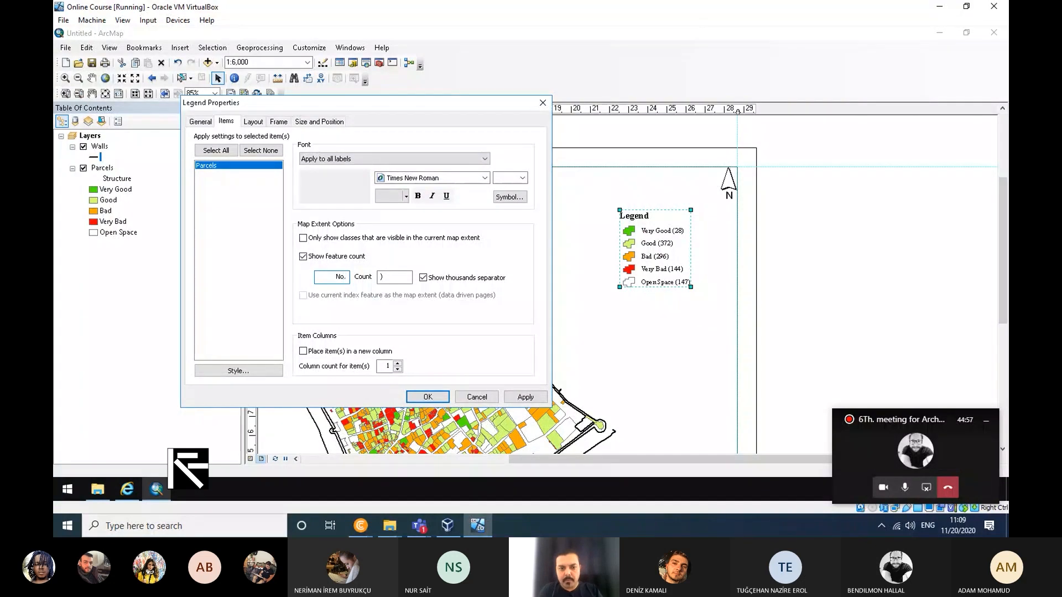
pyautogui.press('Tab')
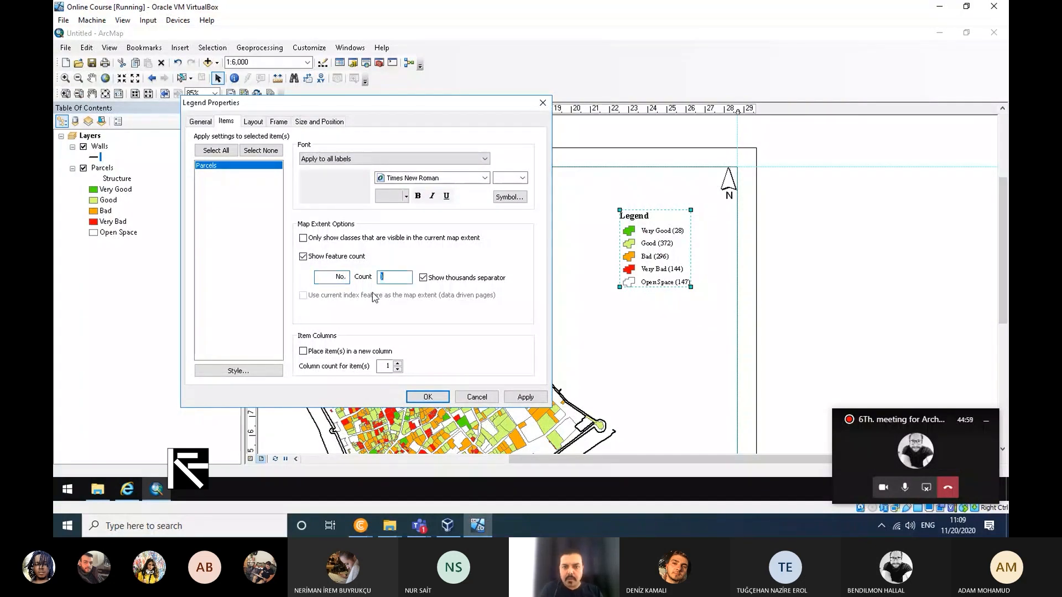
pyautogui.click(542, 400)
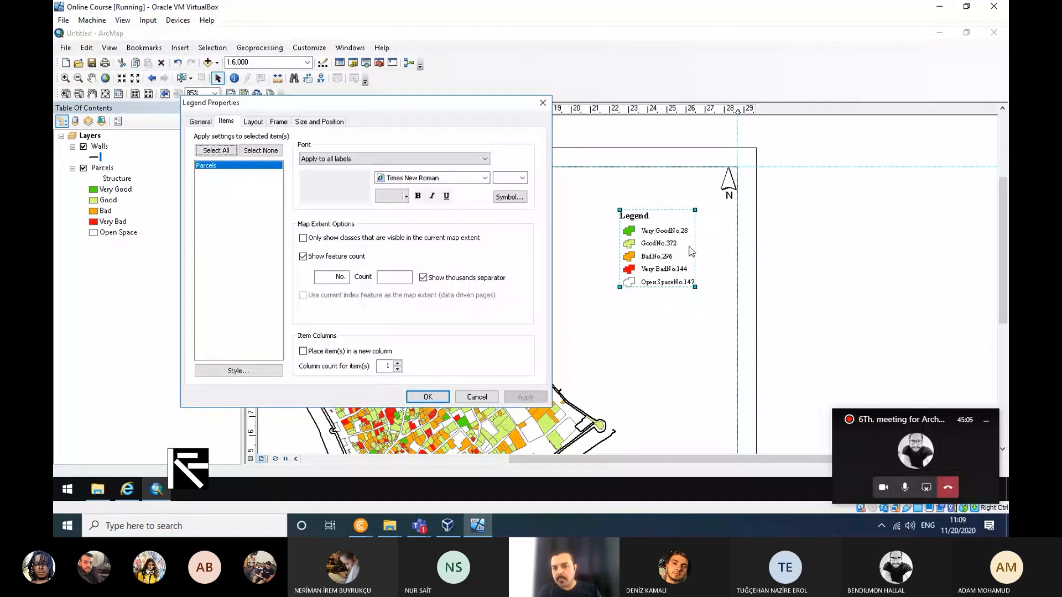
# Step: Try a √ and then a ■ symbol in front of "No." in the feature count prefix, applying each
pyautogui.click(334, 276)
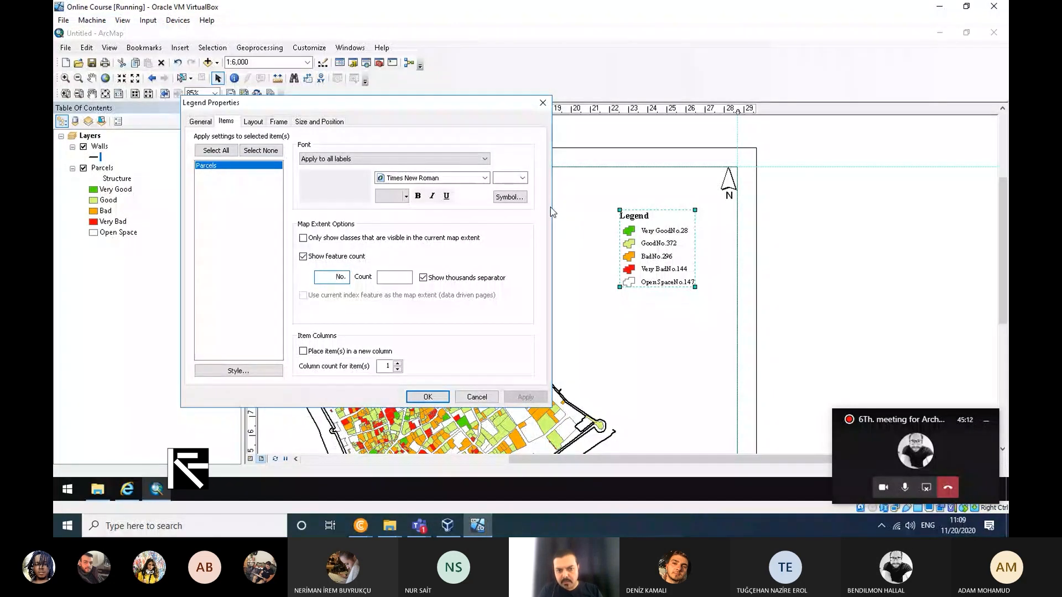
pyautogui.press('Left')
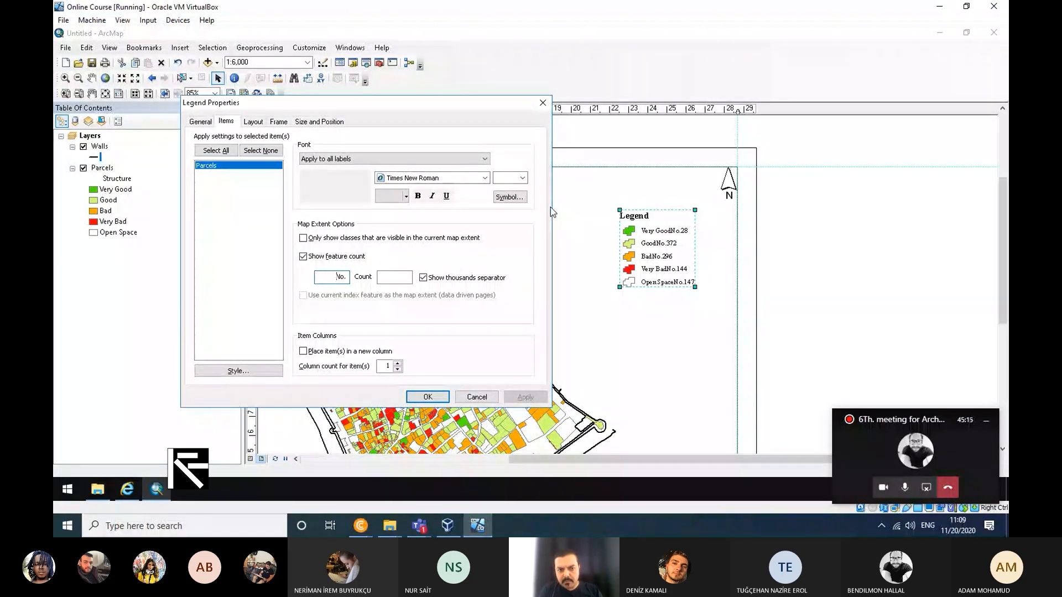
pyautogui.write('/')
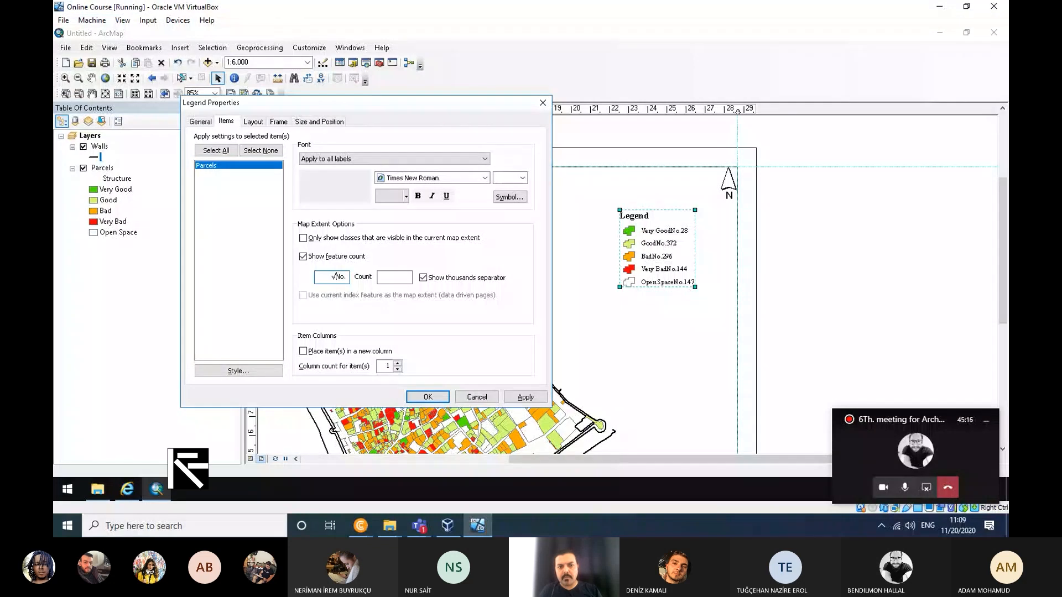
pyautogui.click(540, 397)
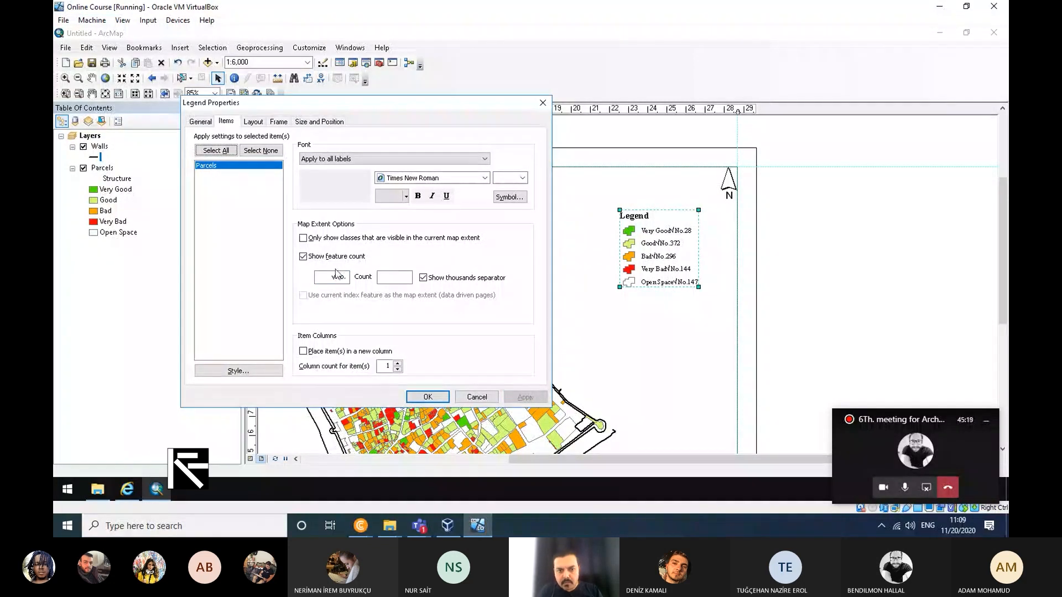
pyautogui.doubleClick(338, 278)
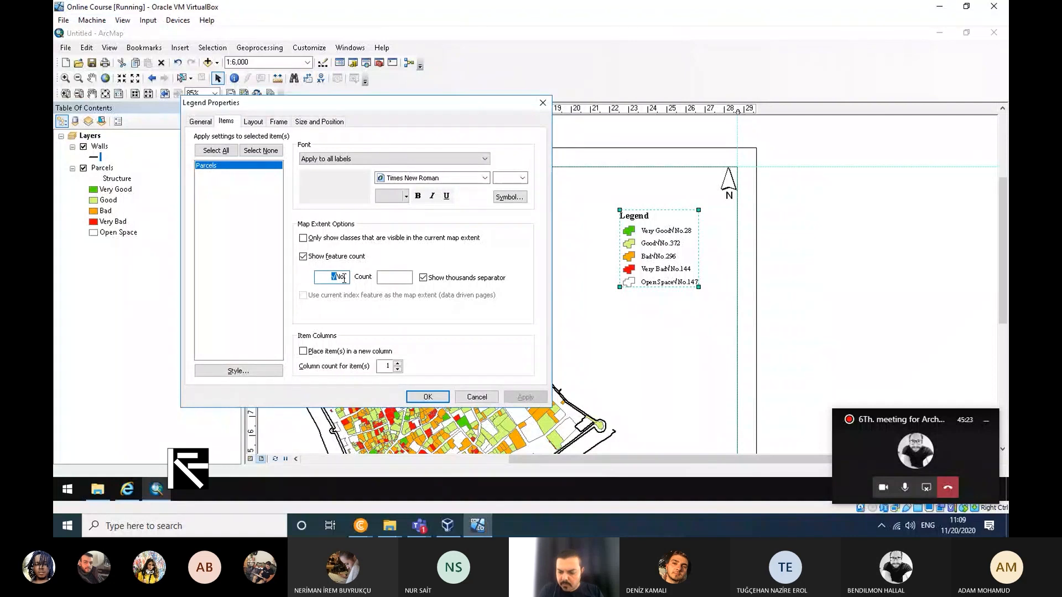
pyautogui.press('BackSpace')
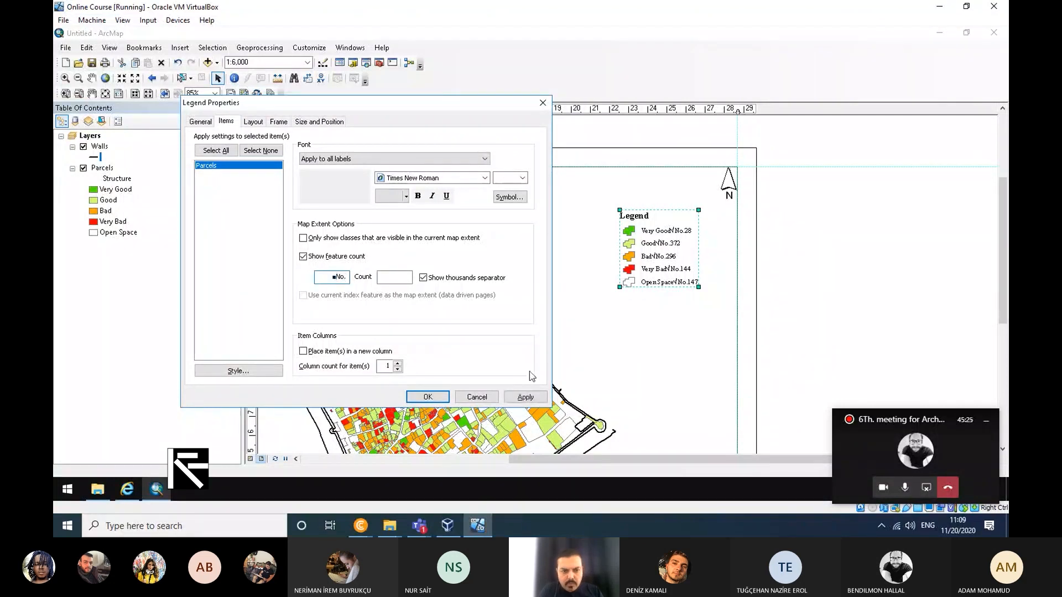
pyautogui.click(535, 396)
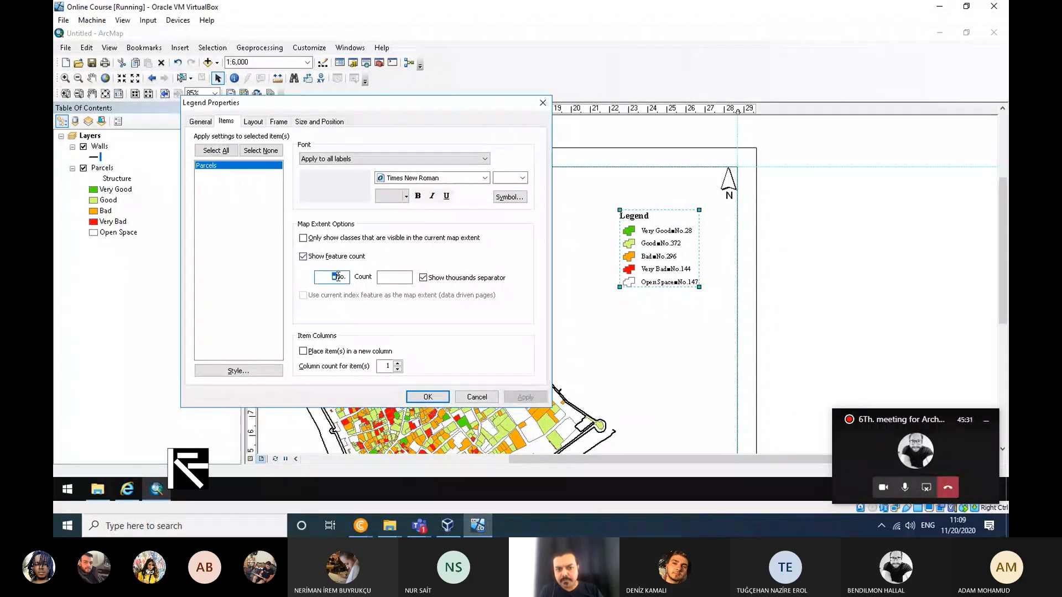
# Step: Replace the symbol before "No." with spaces, enclose the count in parentheses, and add a space after "No."
pyautogui.press('BackSpace')
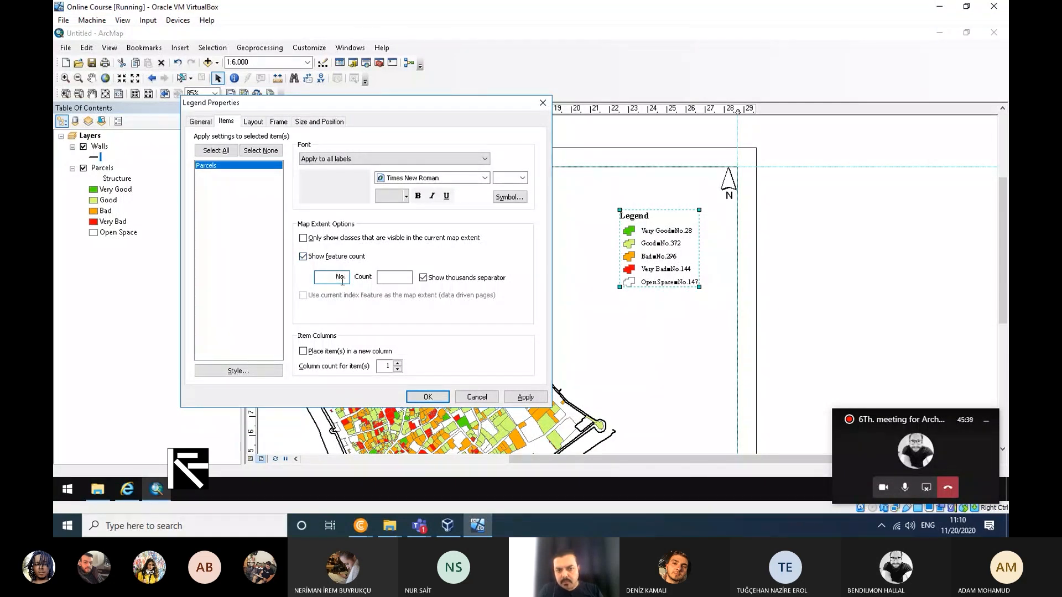
pyautogui.click(526, 397)
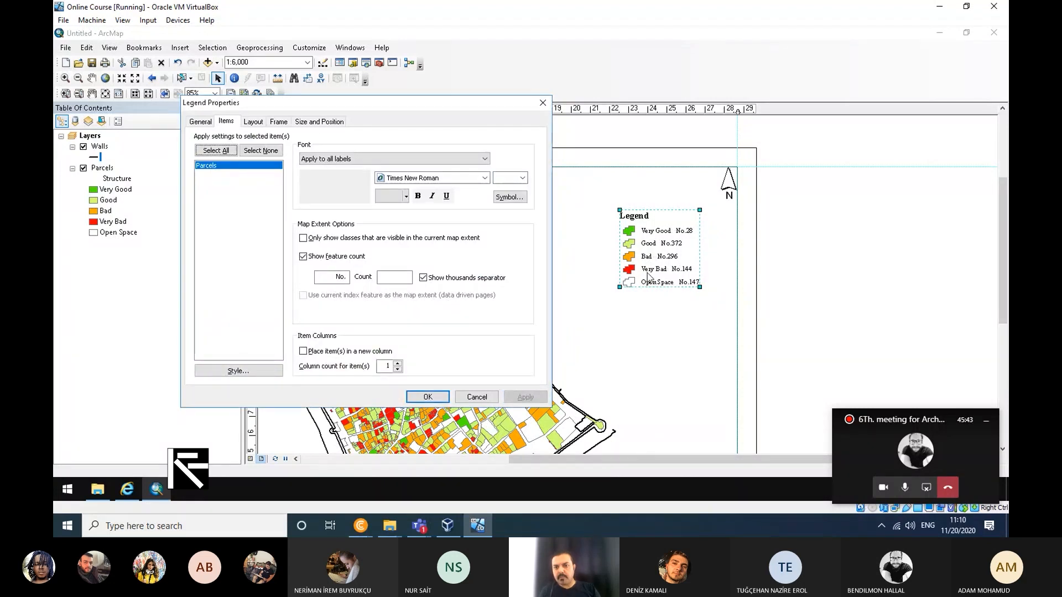
pyautogui.click(332, 275)
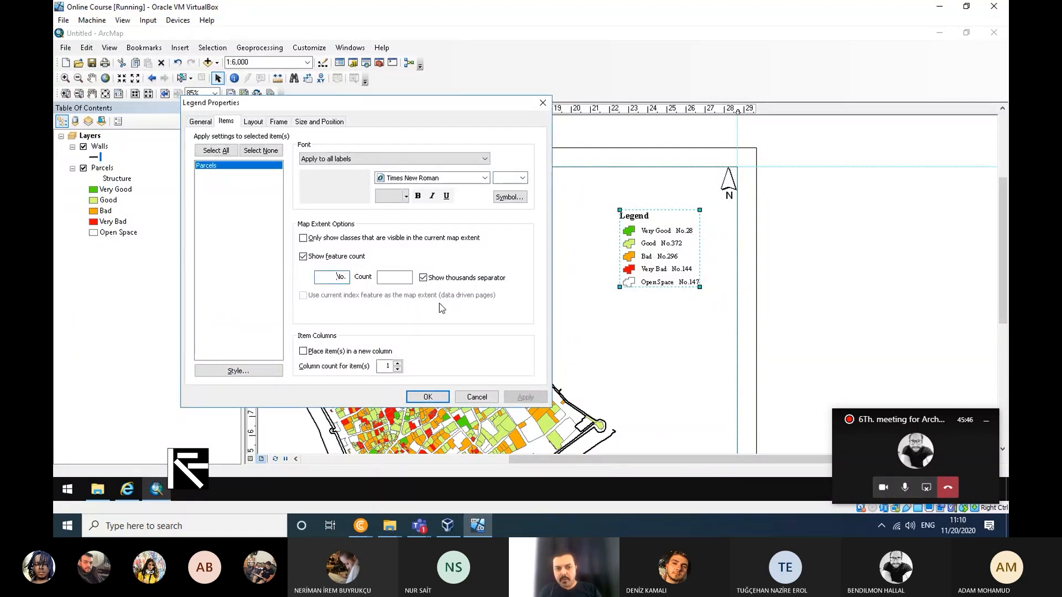
pyautogui.write('(')
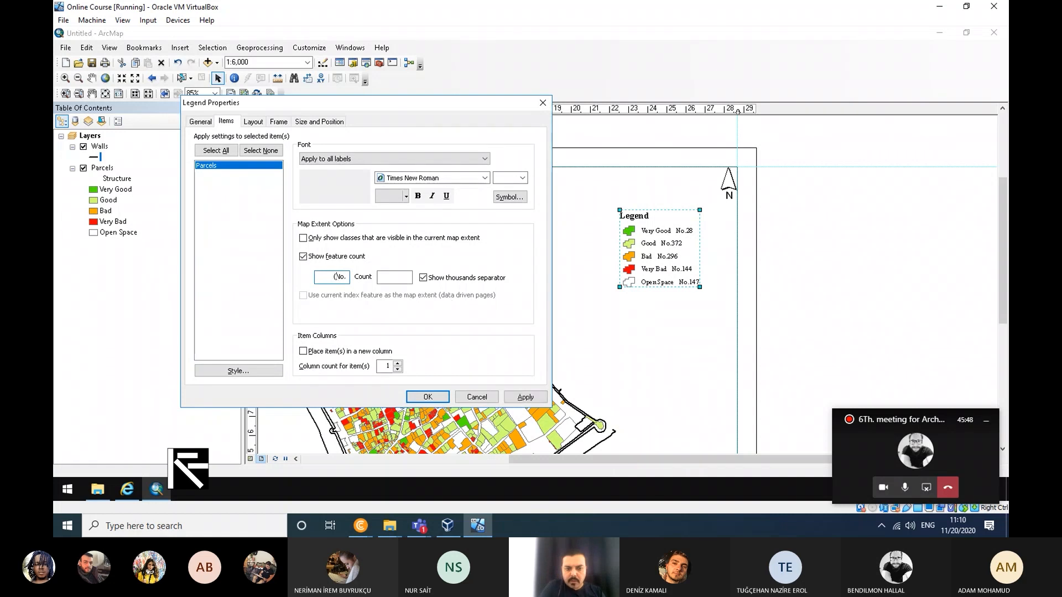
pyautogui.click(388, 280)
pyautogui.write(')')
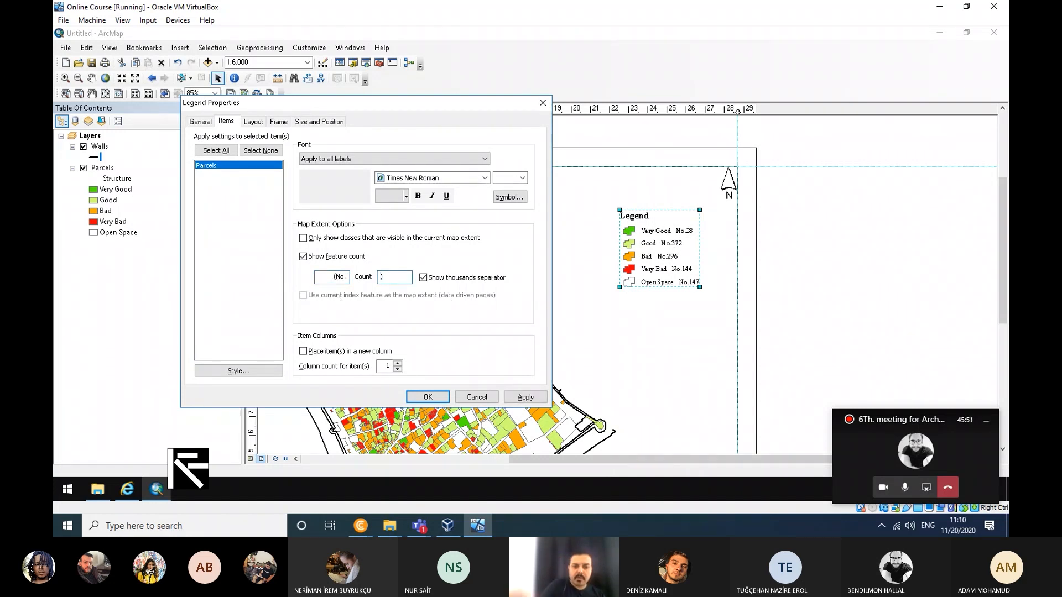
pyautogui.click(524, 397)
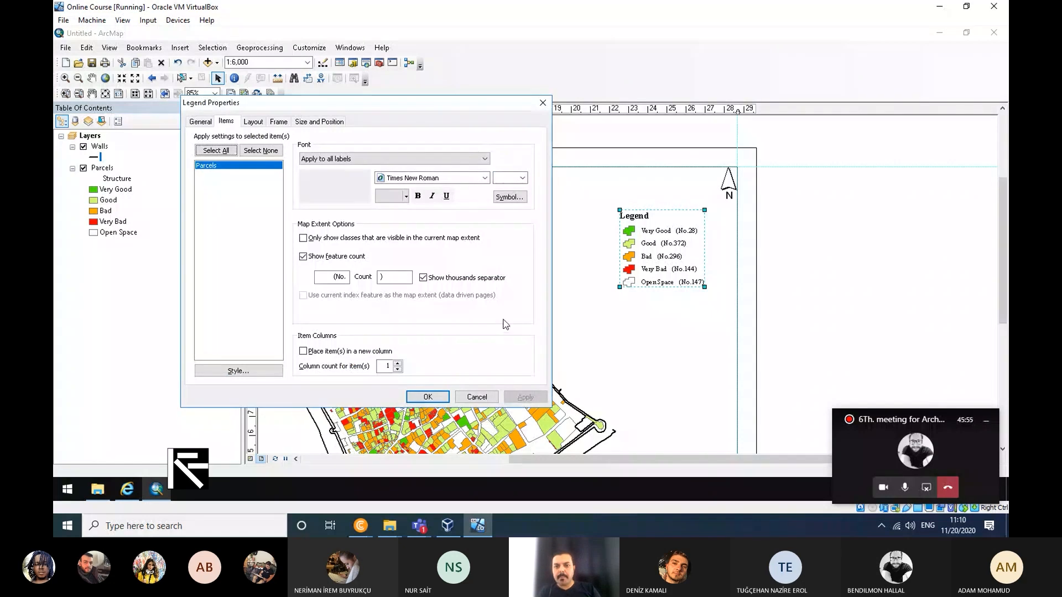
pyautogui.click(347, 277)
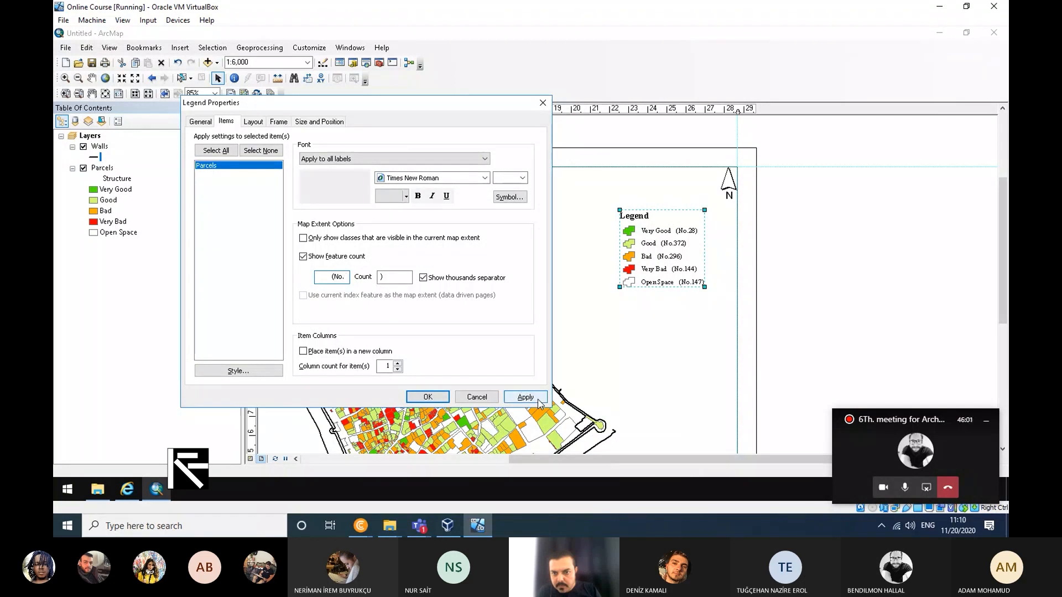
pyautogui.click(538, 401)
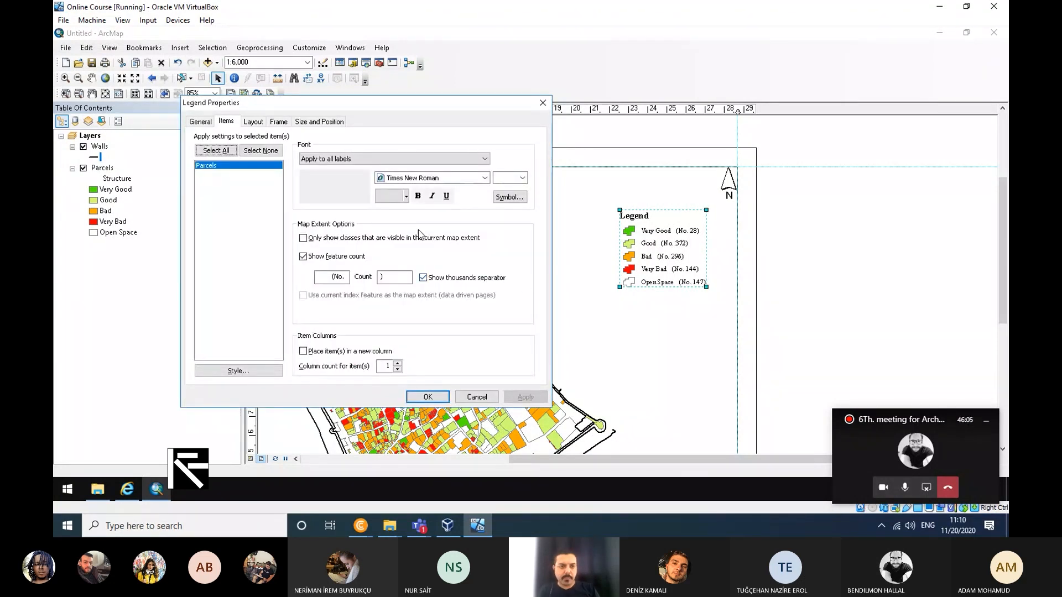
# Step: Apply a 0.5 Point border to the legend's frame
pyautogui.click(254, 122)
pyautogui.click(279, 121)
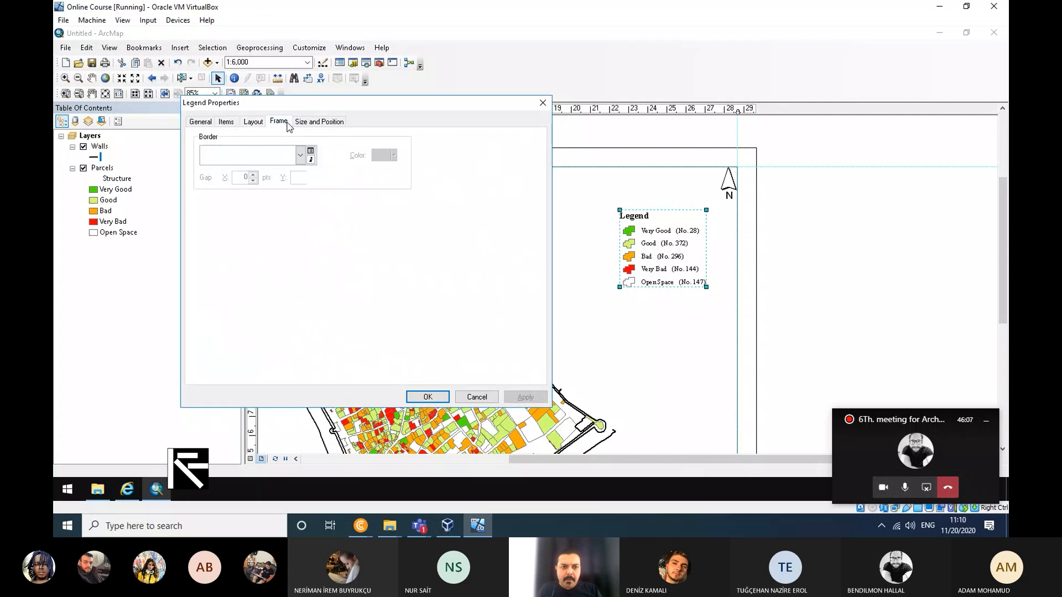
pyautogui.click(301, 156)
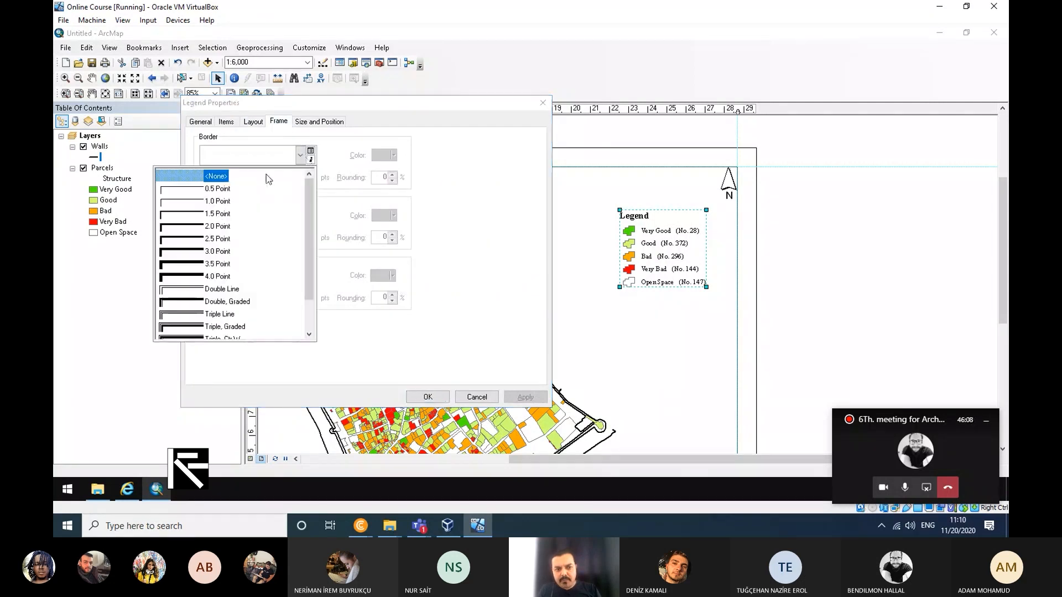
pyautogui.click(191, 195)
pyautogui.click(530, 399)
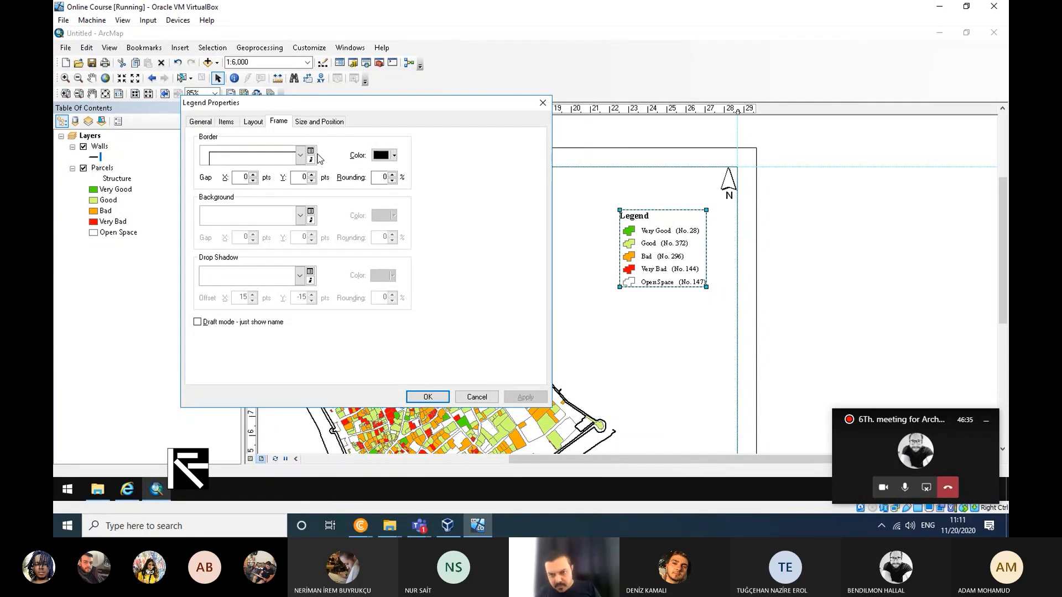
# Step: Set the legend's border to <None> and accept the legend properties
pyautogui.click(300, 156)
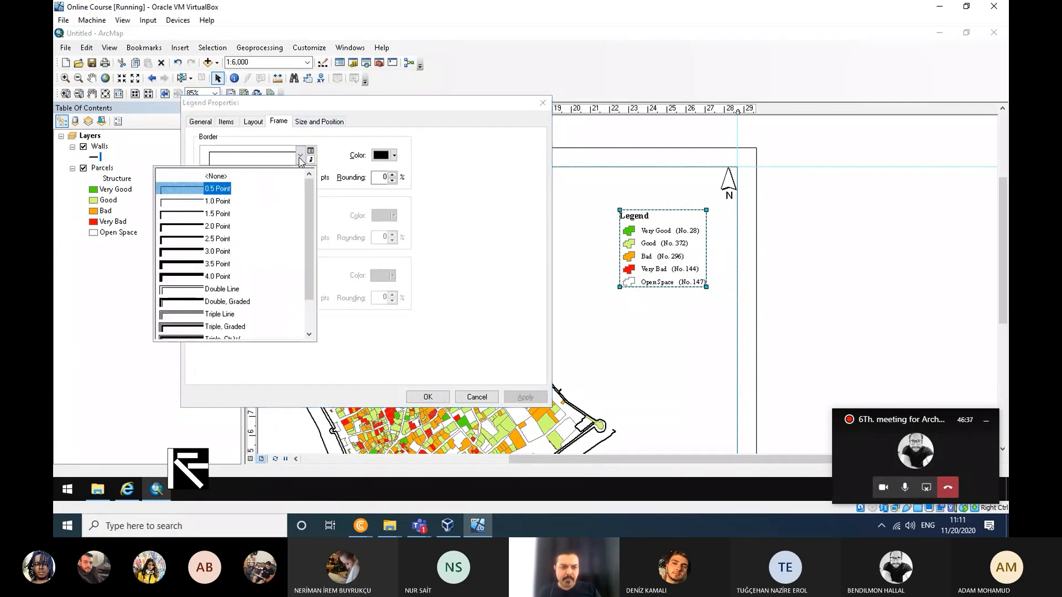
pyautogui.click(217, 178)
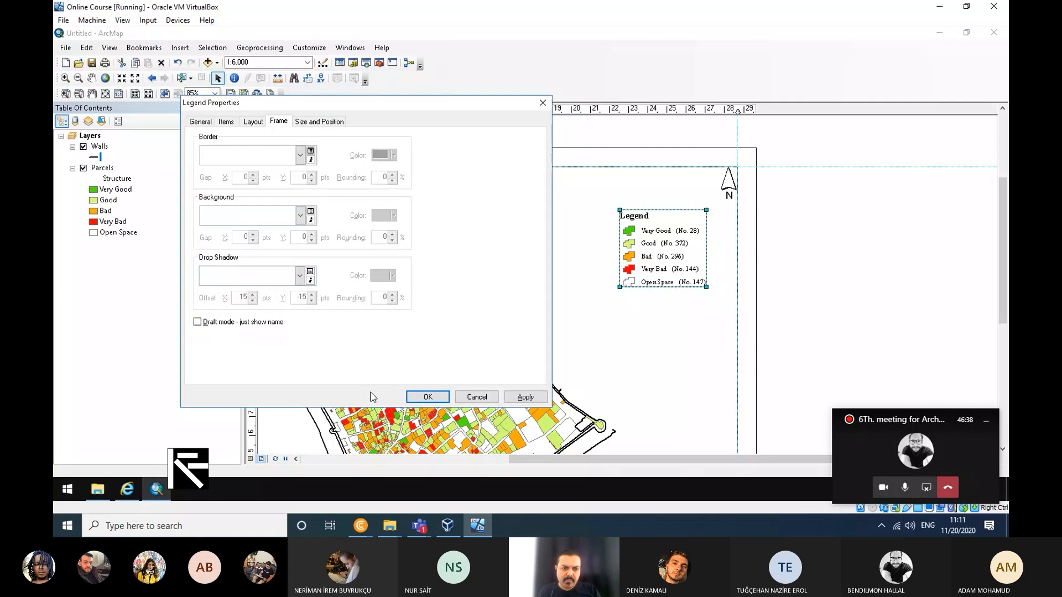
pyautogui.click(432, 396)
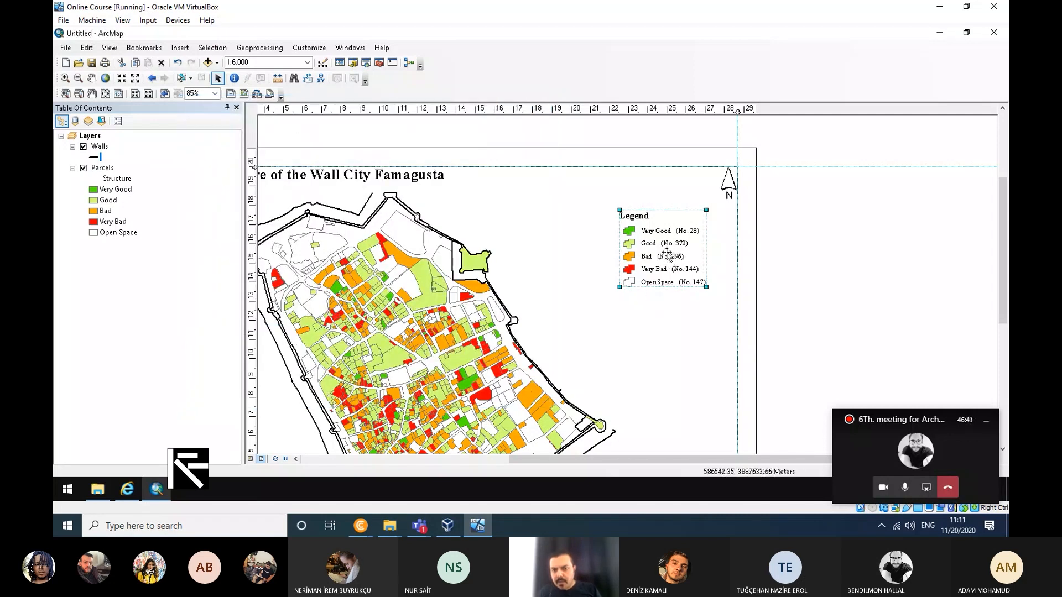
pyautogui.moveTo(669, 261)
pyautogui.mouseDown()
pyautogui.moveTo(662, 226)
pyautogui.moveTo(681, 218)
pyautogui.moveTo(685, 263)
pyautogui.mouseUp()
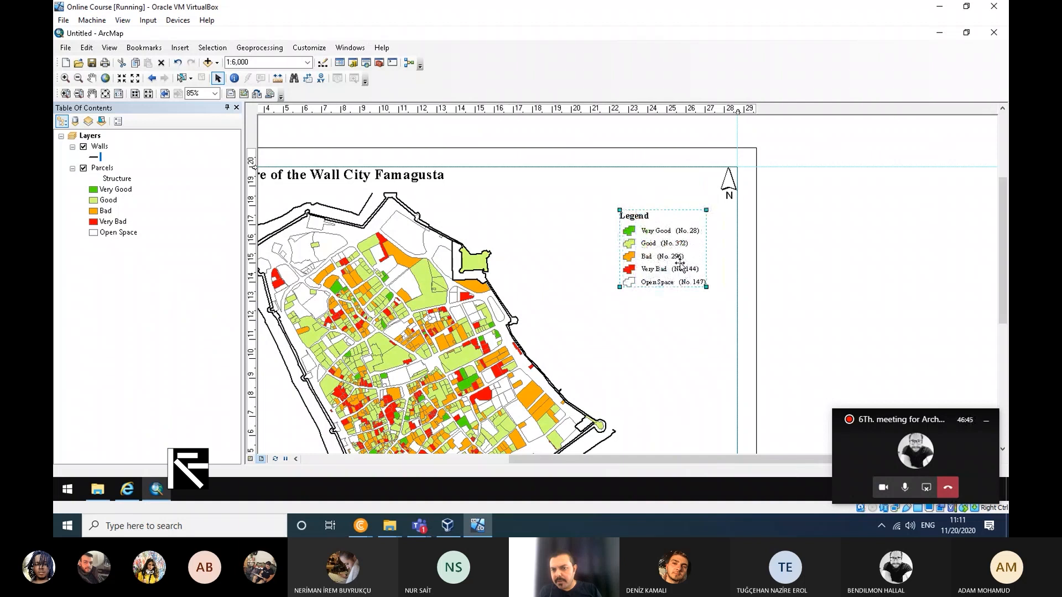
pyautogui.scroll(-2, 532, 268)
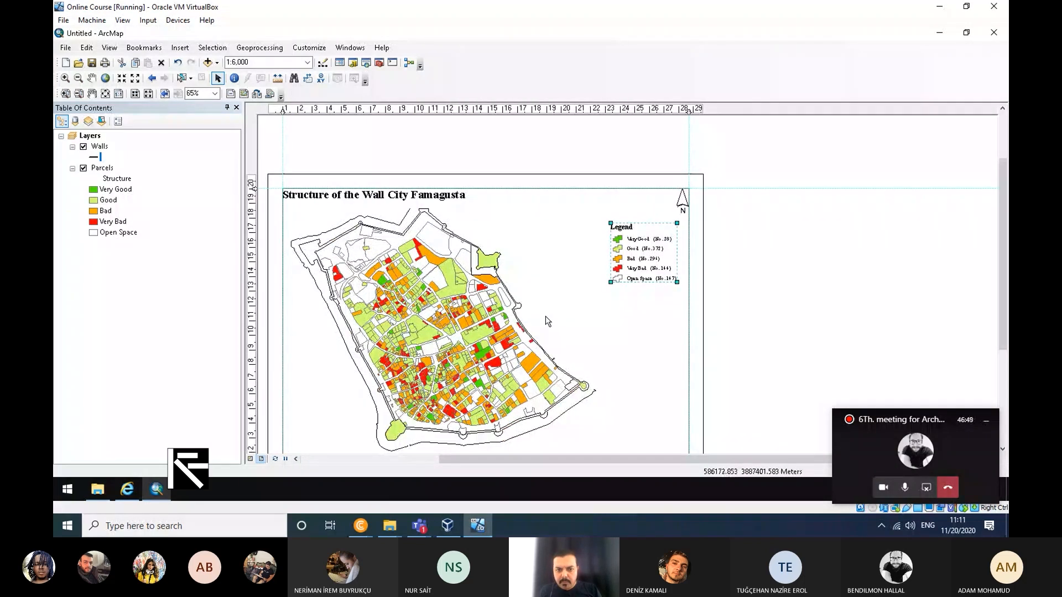
pyautogui.moveTo(552, 320); pyautogui.dragTo(593, 282)
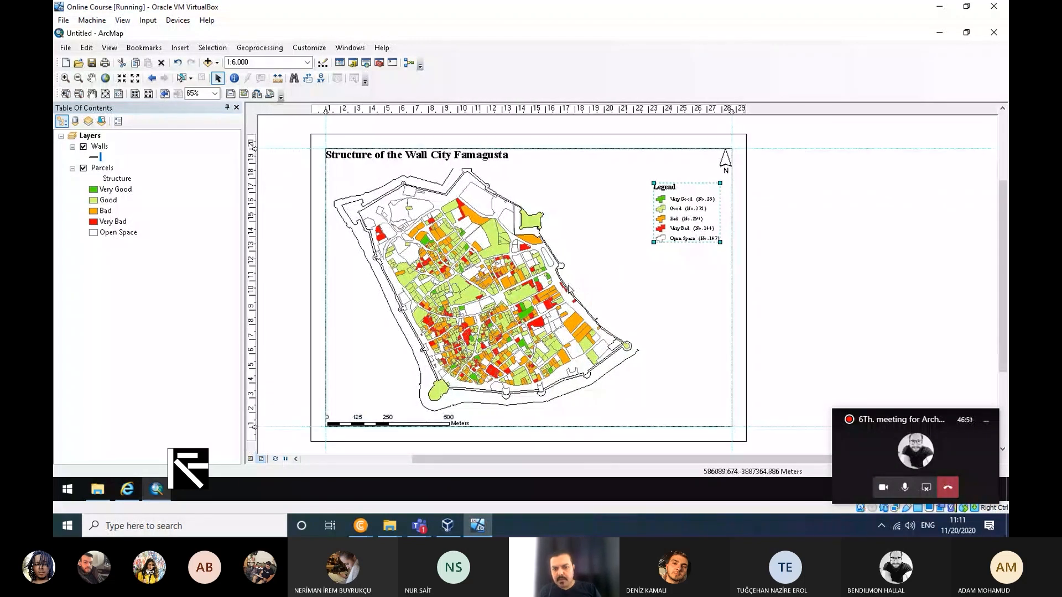
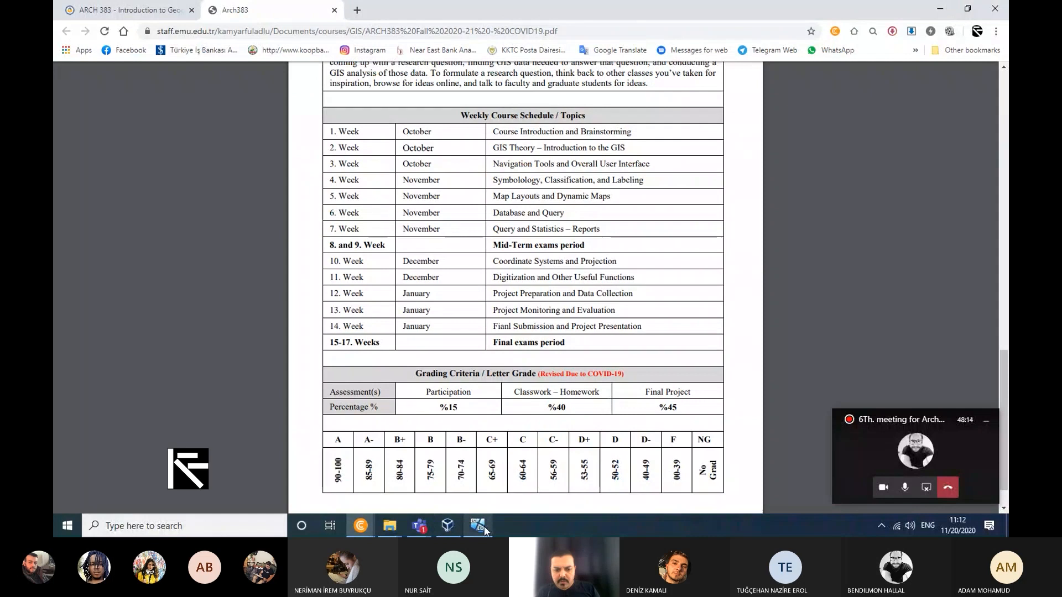
# Step: Switch back to ArcMap and bring up the reference grid settings in the data frame properties
pyautogui.moveTo(483, 526)
pyautogui.click(515, 486)
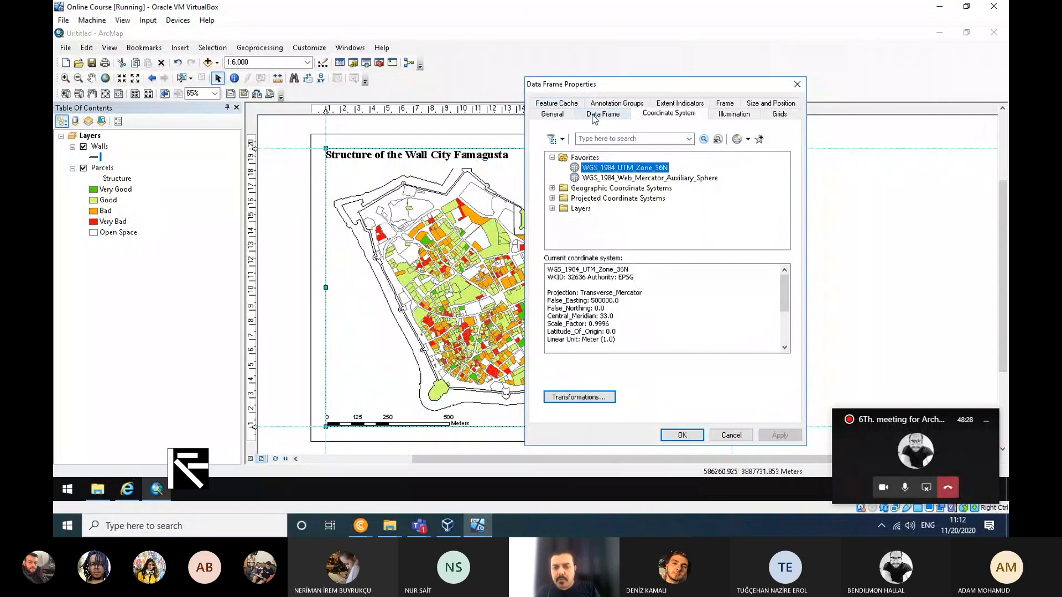
pyautogui.click(779, 114)
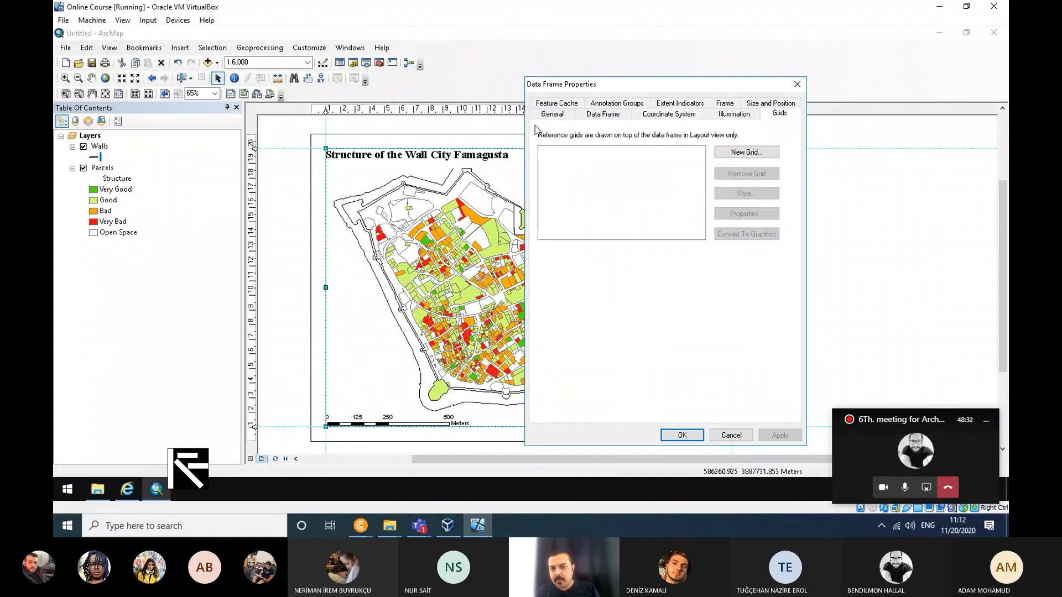
pyautogui.click(553, 114)
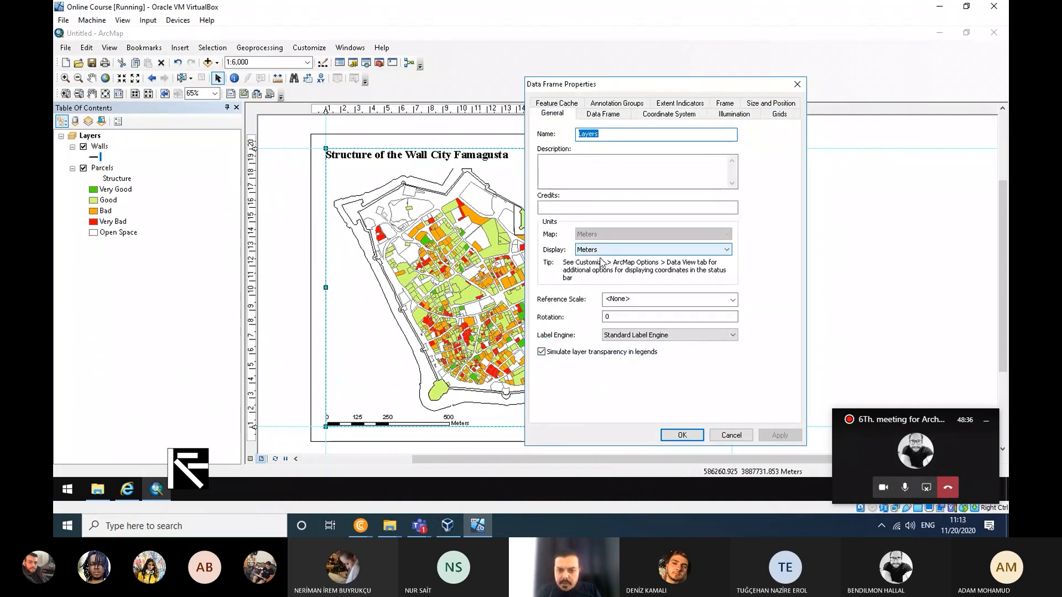
pyautogui.click(602, 114)
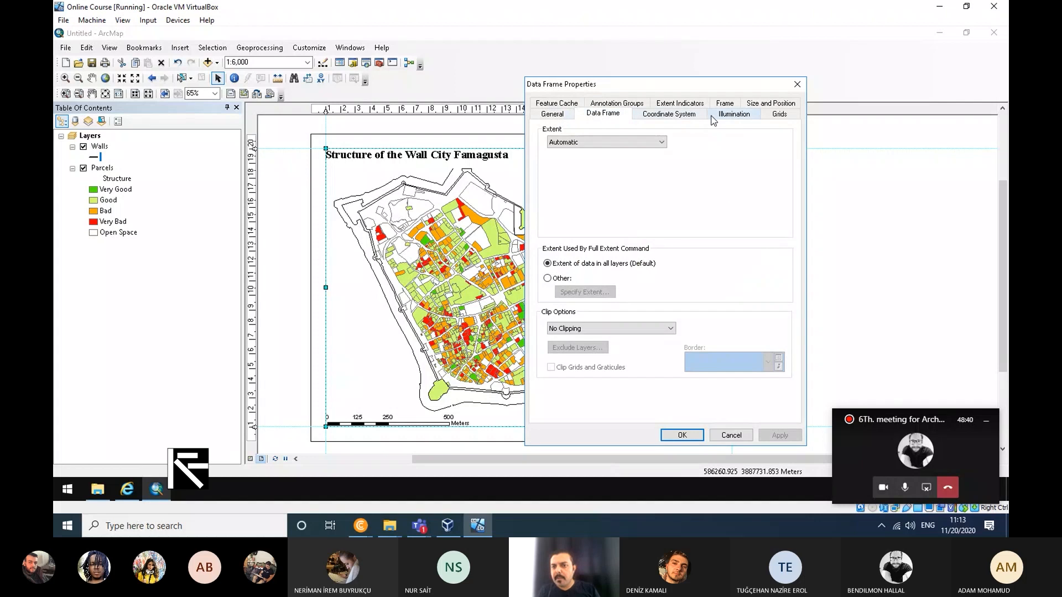
pyautogui.click(783, 116)
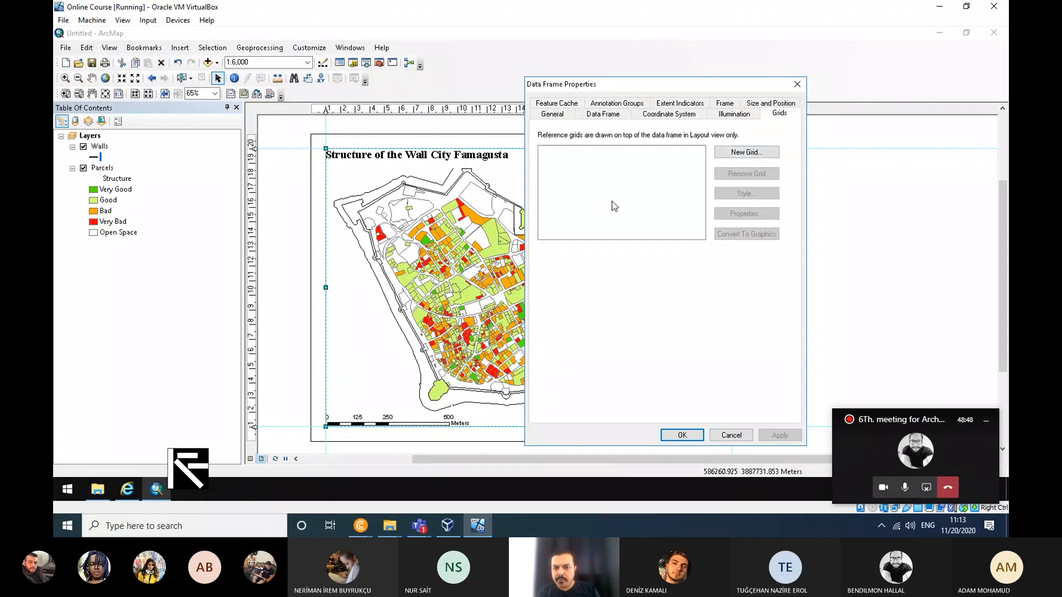
pyautogui.moveTo(719, 83); pyautogui.dragTo(796, 79)
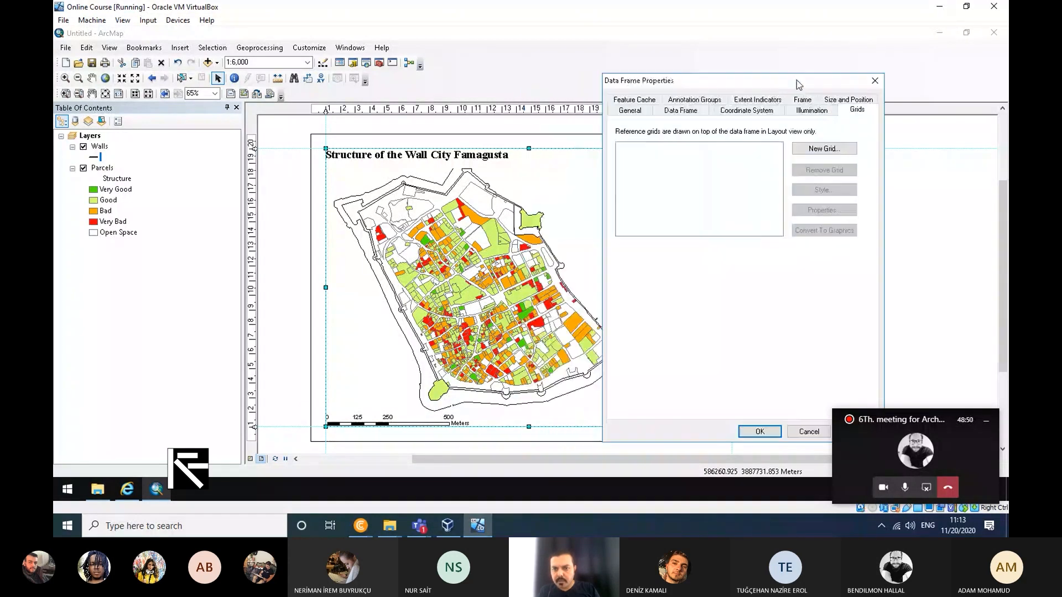
# Step: Start a new grid, preview the measured and reference grid types, and choose Graticule, which divides the map by meridians and parallels
pyautogui.click(800, 148)
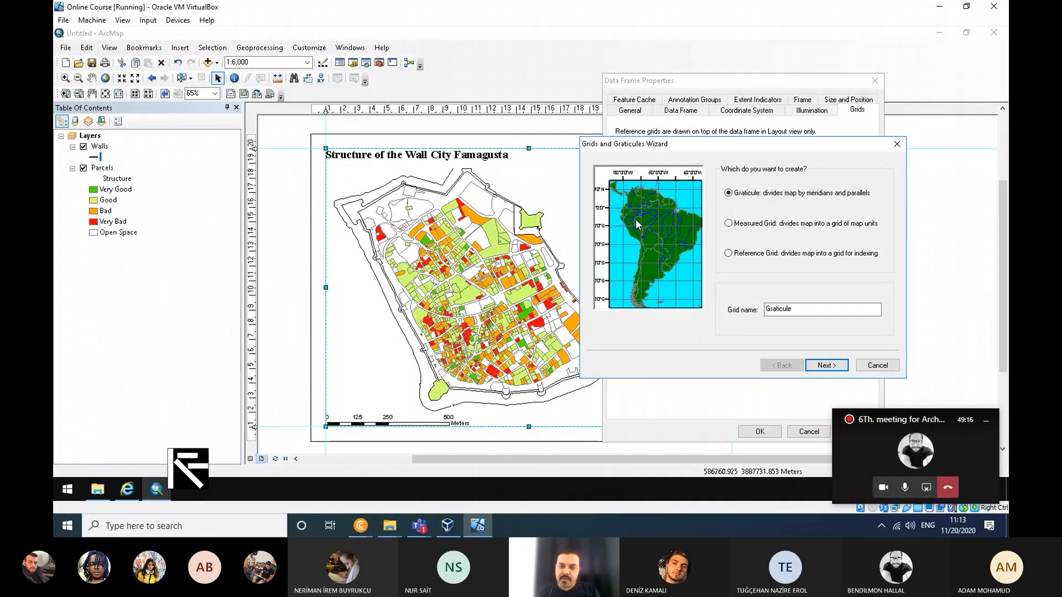
pyautogui.click(765, 231)
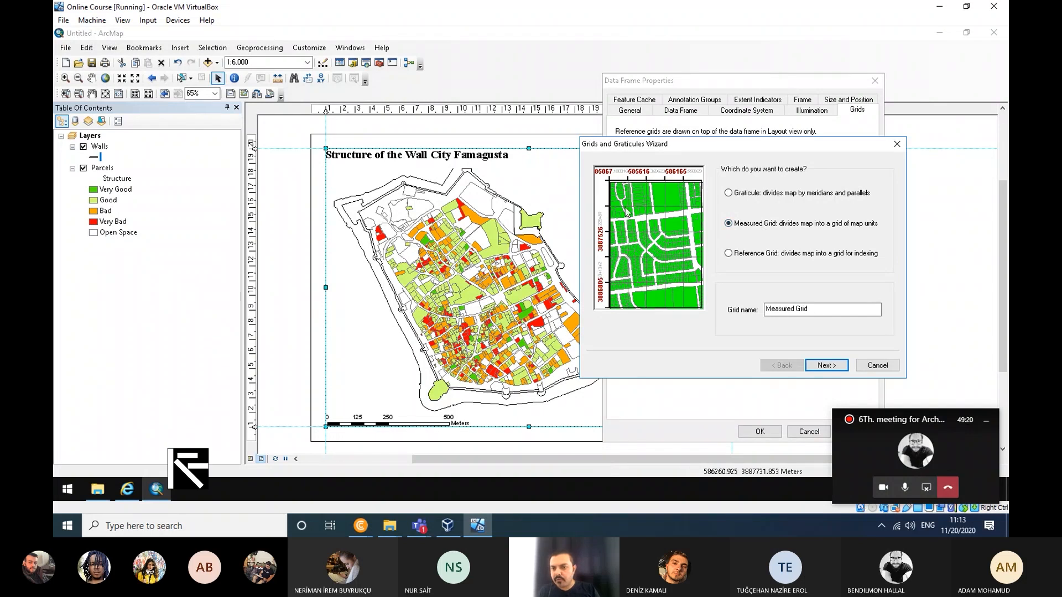
pyautogui.click(743, 255)
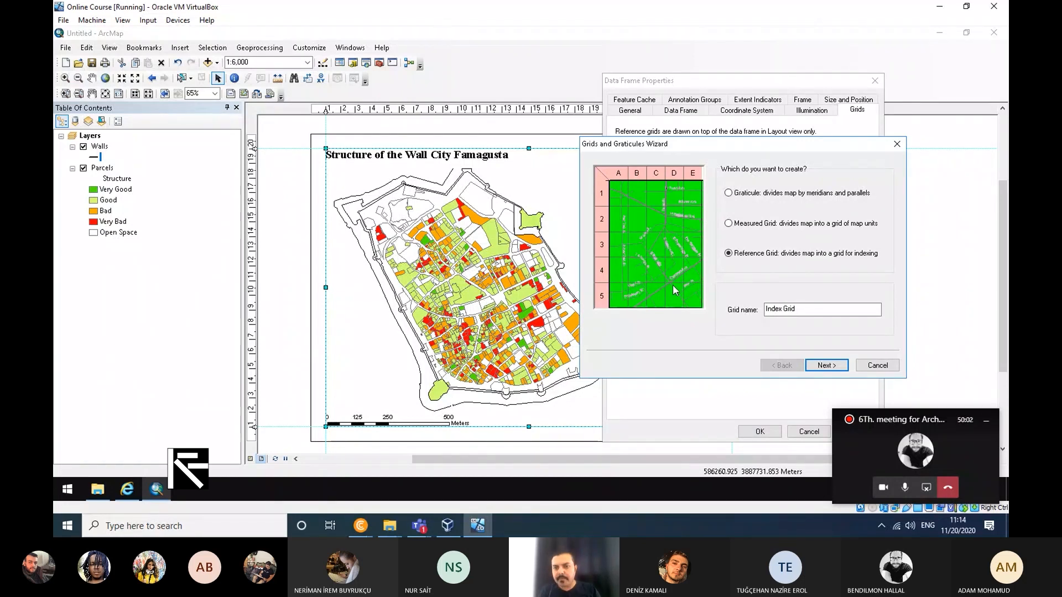
pyautogui.click(729, 194)
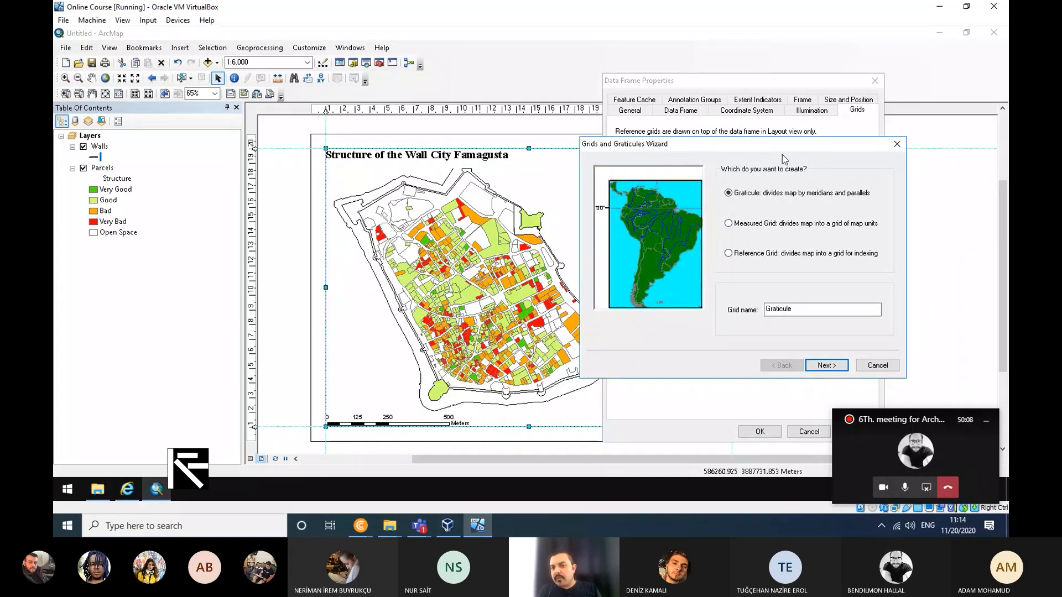
pyautogui.moveTo(782, 147); pyautogui.dragTo(753, 134)
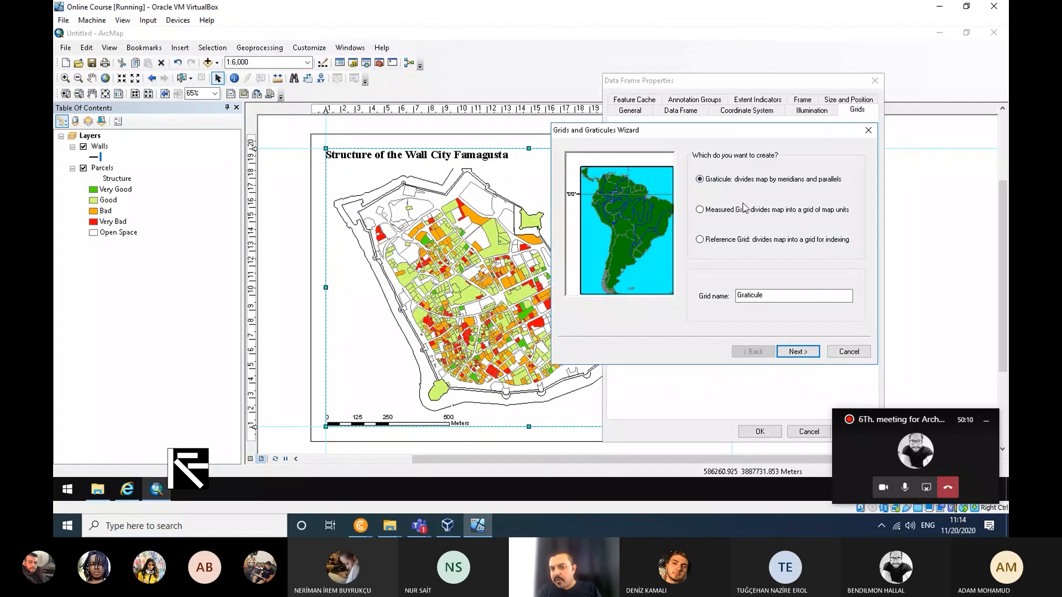
pyautogui.click(812, 354)
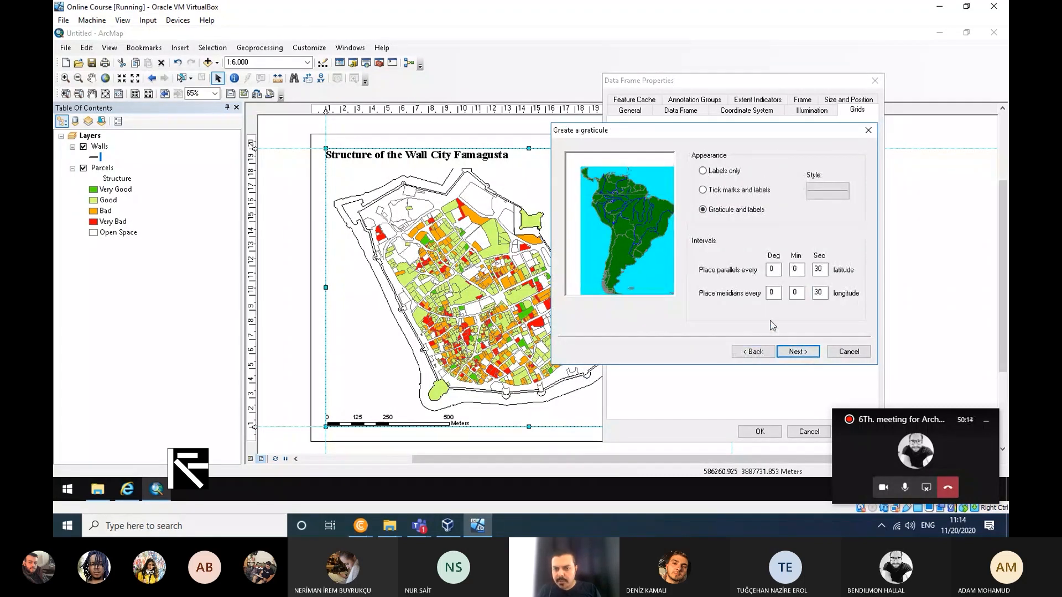
# Step: Compare the graticule appearance options and choose tick marks and labels, keeping 30-second intervals for parallels and meridians
pyautogui.click(718, 174)
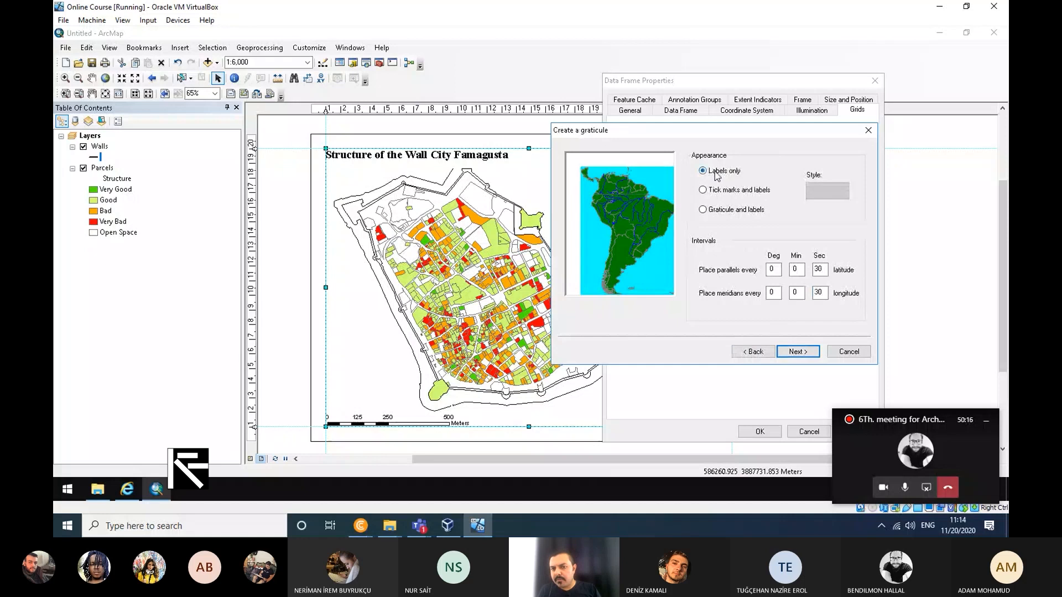
pyautogui.click(713, 192)
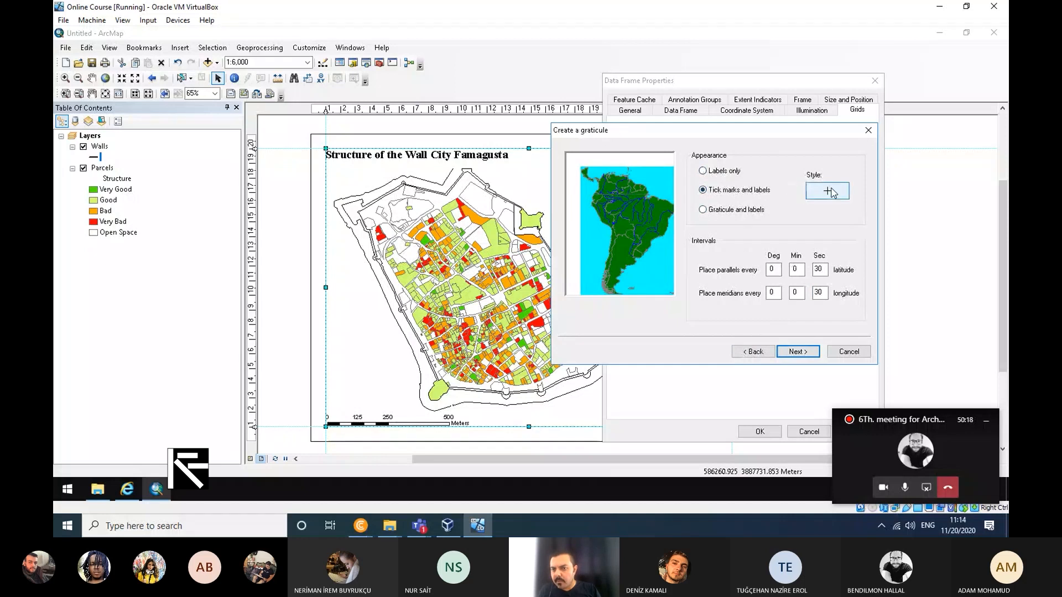
pyautogui.click(727, 212)
pyautogui.click(726, 191)
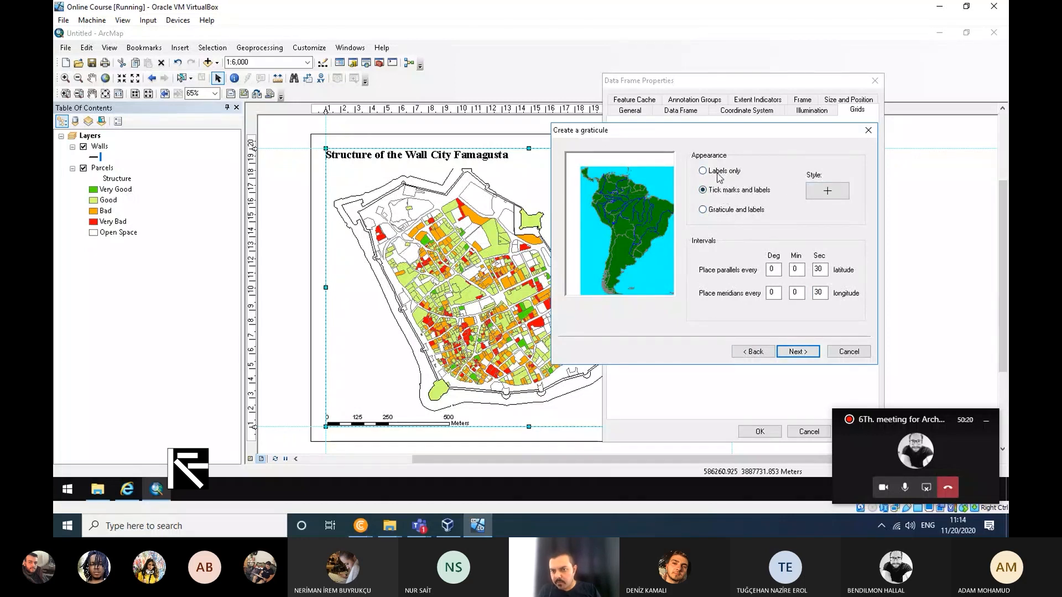
pyautogui.click(721, 172)
pyautogui.click(718, 190)
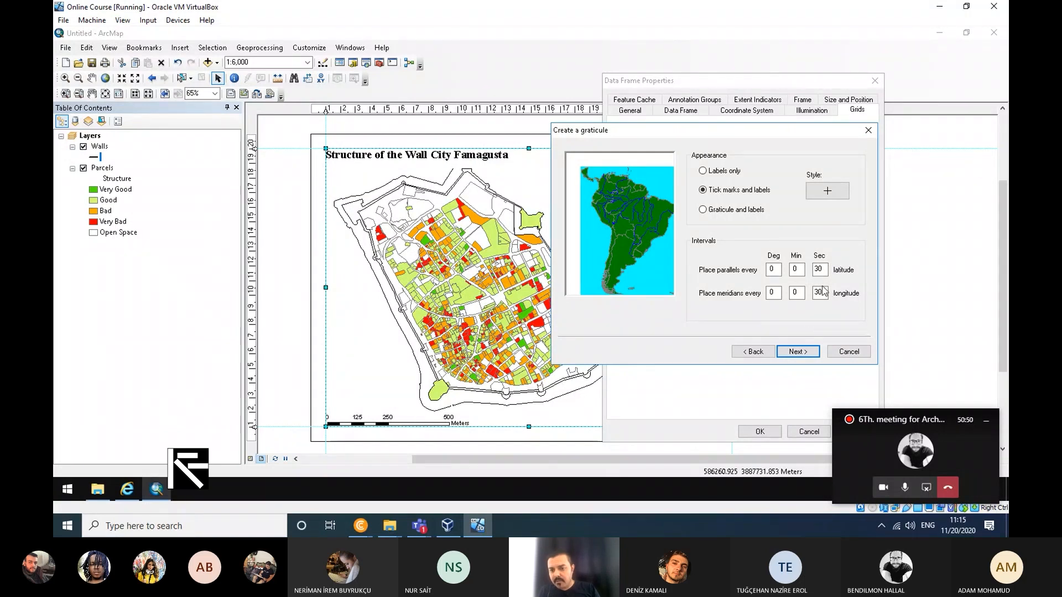
pyautogui.click(803, 354)
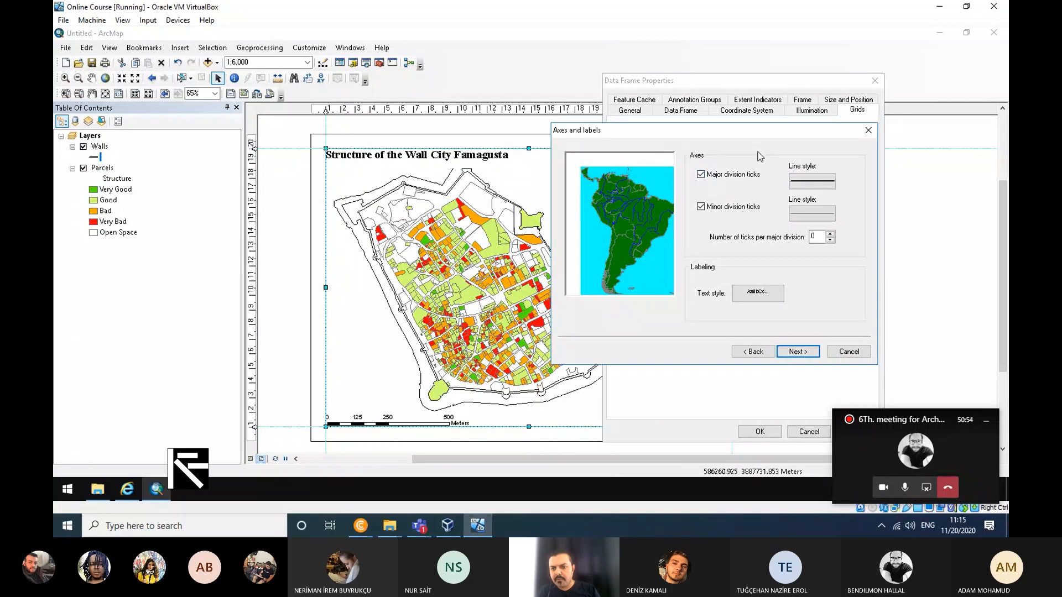
# Step: Check the major division tick line style without changing it, and set the graticule's label font to Times New Roman
pyautogui.click(813, 182)
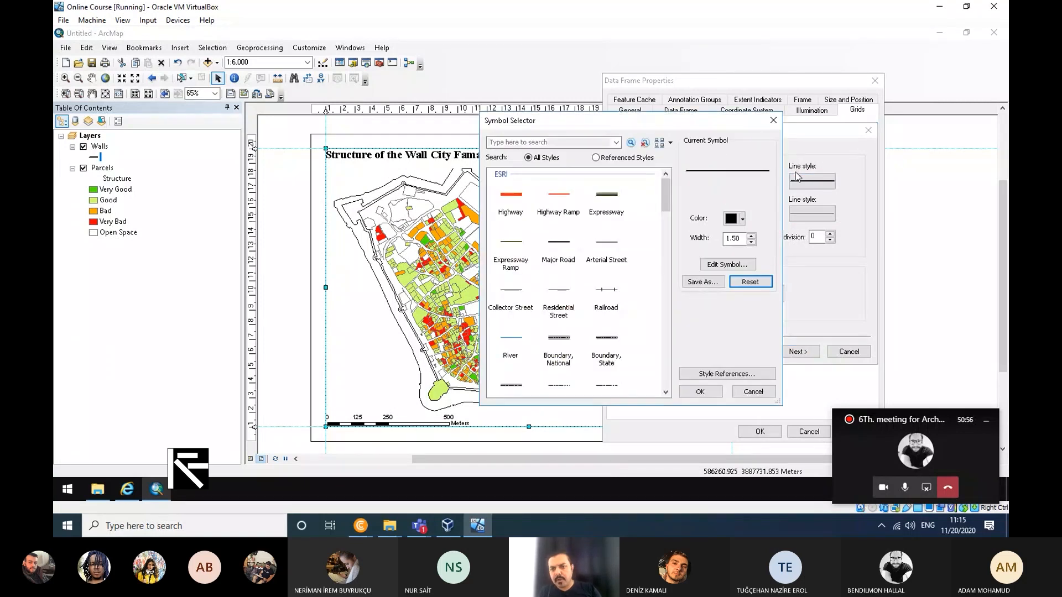
pyautogui.press('Escape')
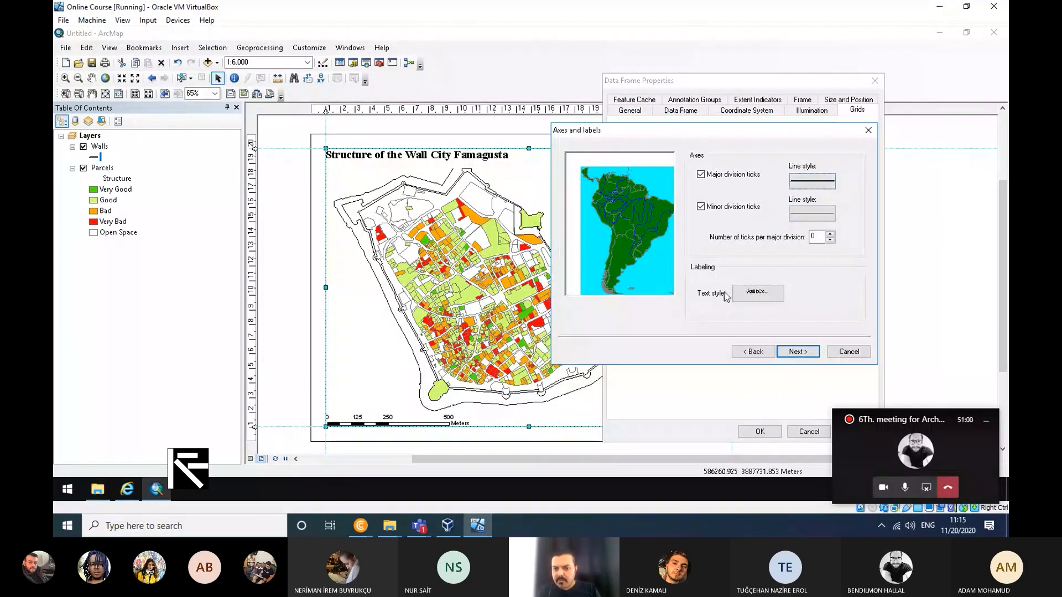
pyautogui.click(772, 297)
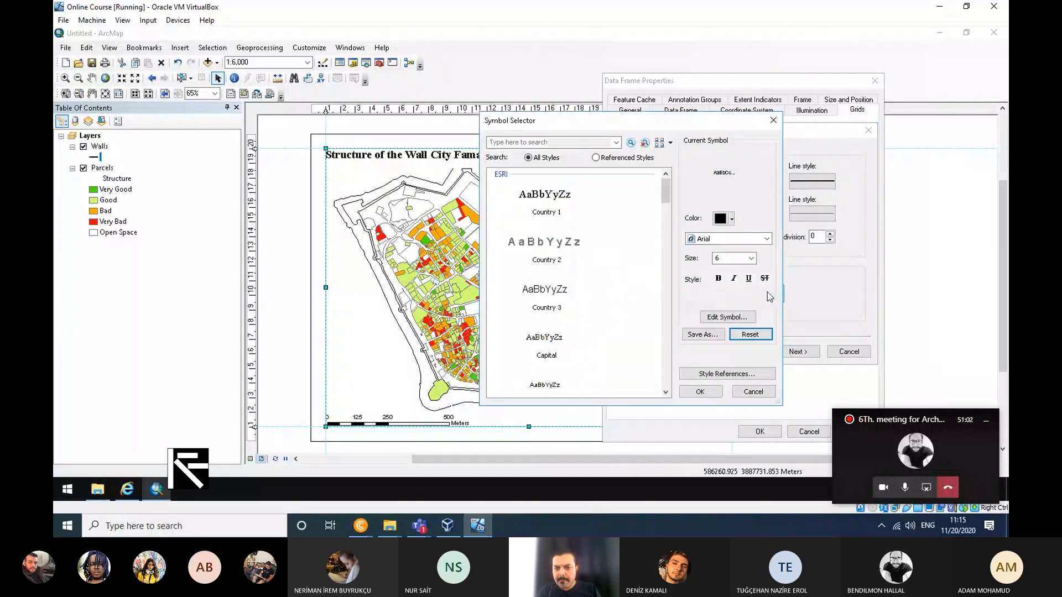
pyautogui.click(768, 238)
pyautogui.write('ti')
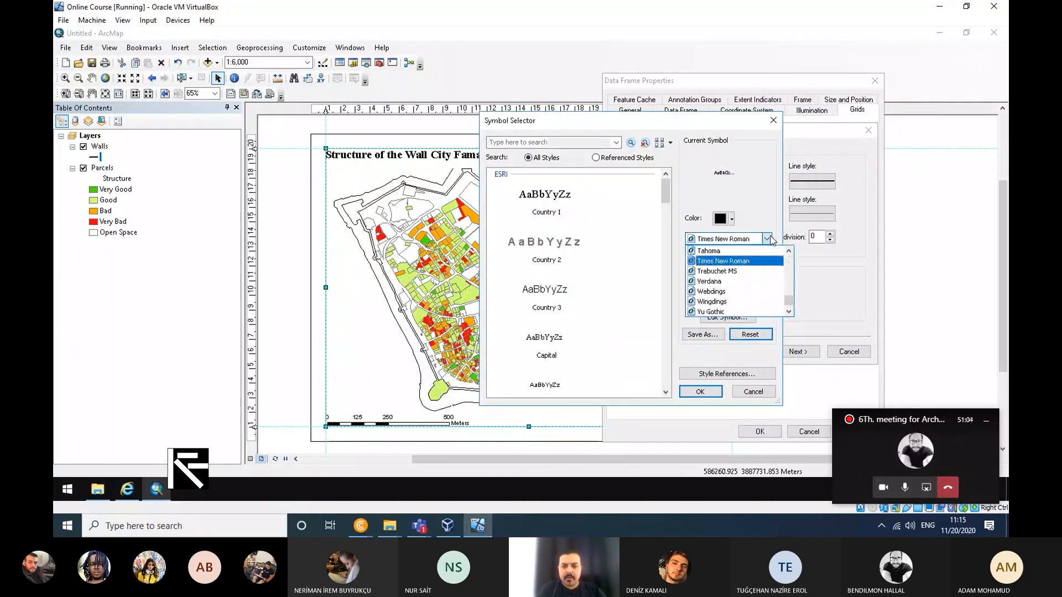
pyautogui.click(766, 253)
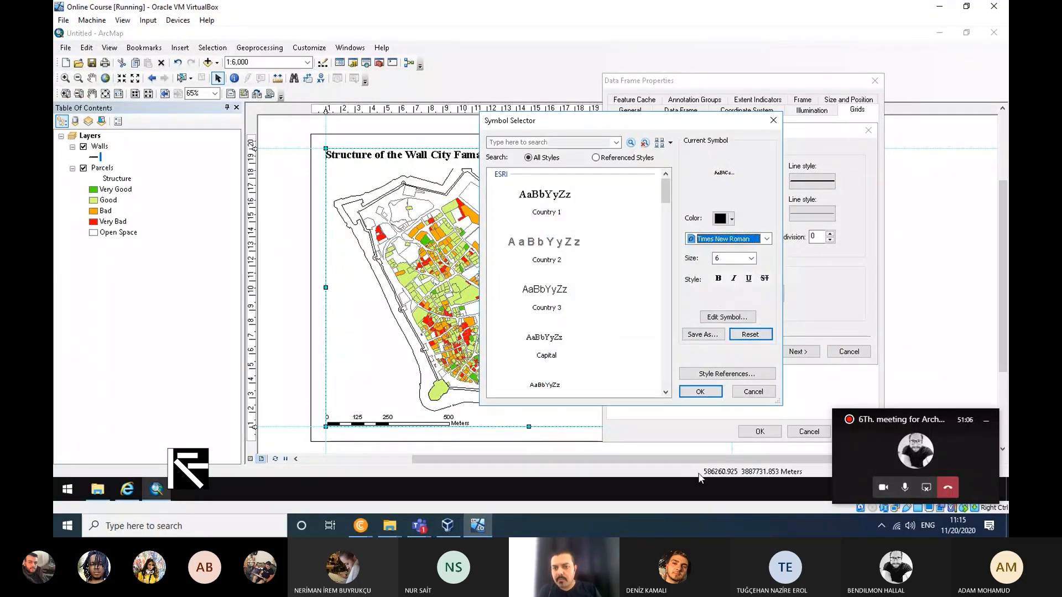
pyautogui.click(700, 391)
# Step: Finish the graticule with a simple border at its edge and apply it to the data frame
pyautogui.click(797, 351)
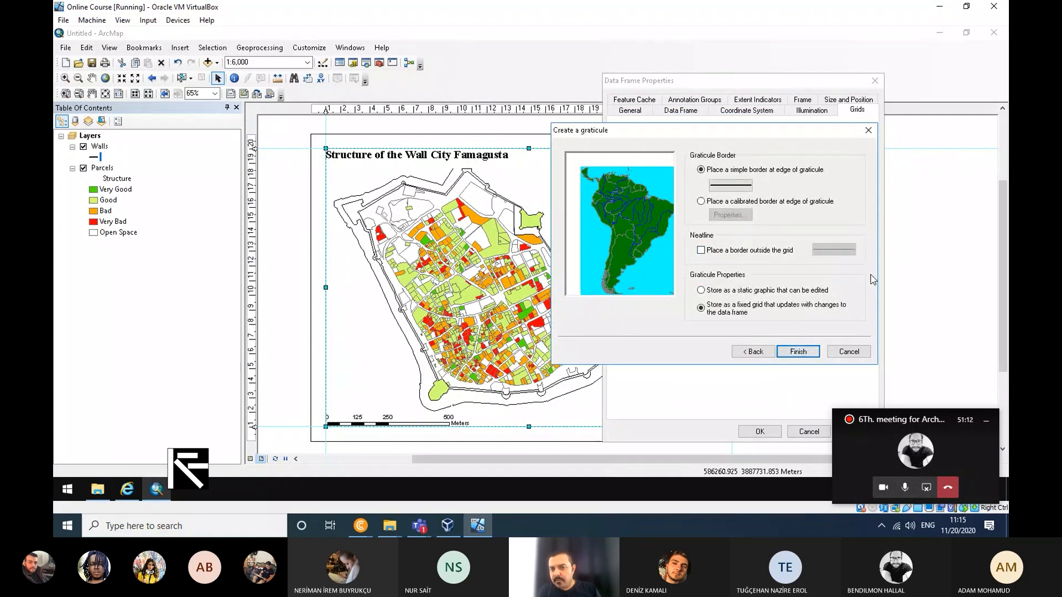
pyautogui.click(809, 353)
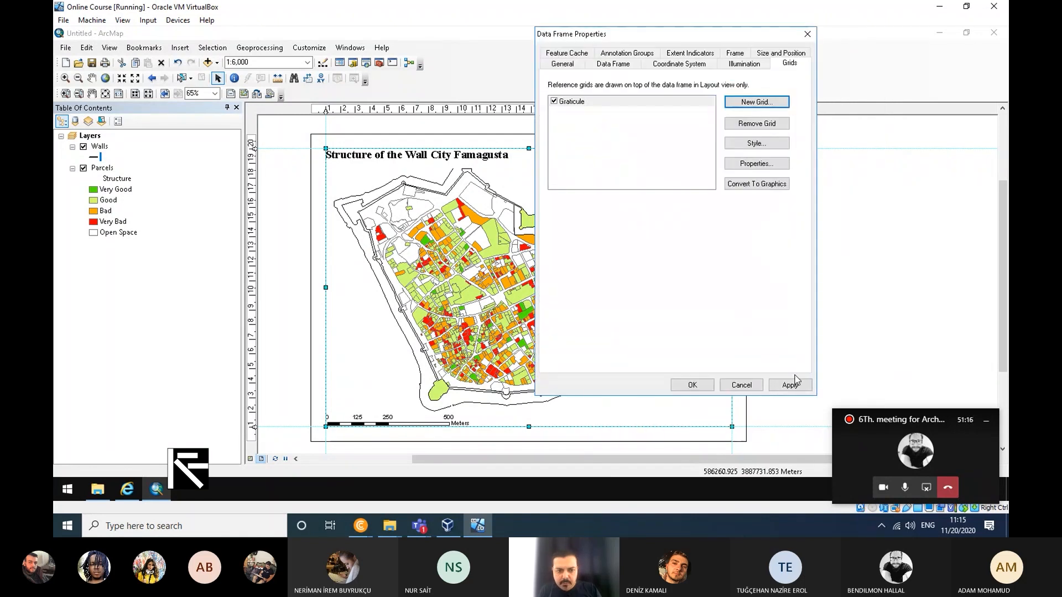
pyautogui.click(796, 383)
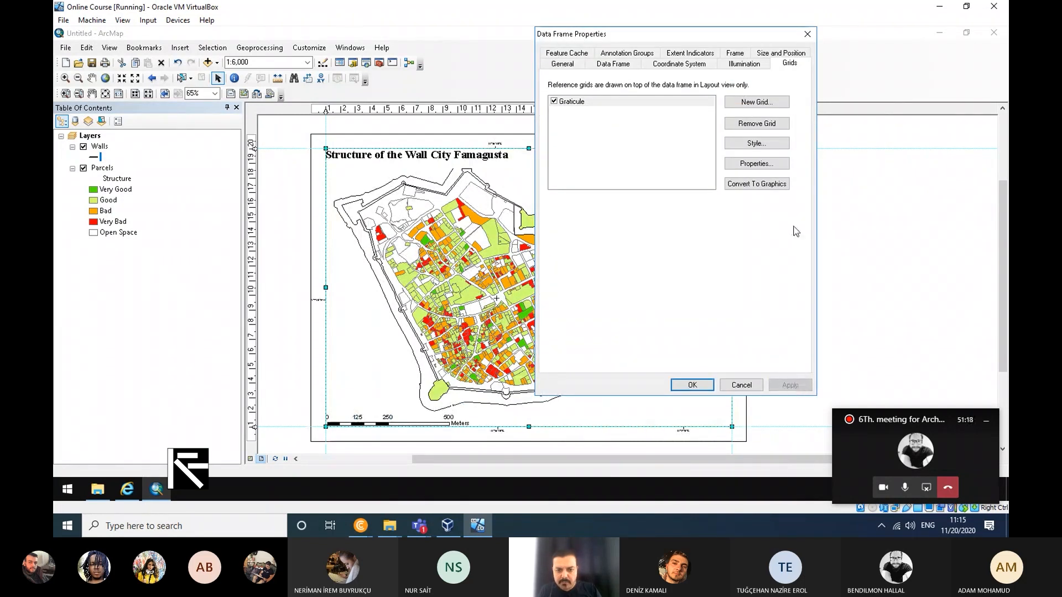
pyautogui.moveTo(701, 35); pyautogui.dragTo(912, 35)
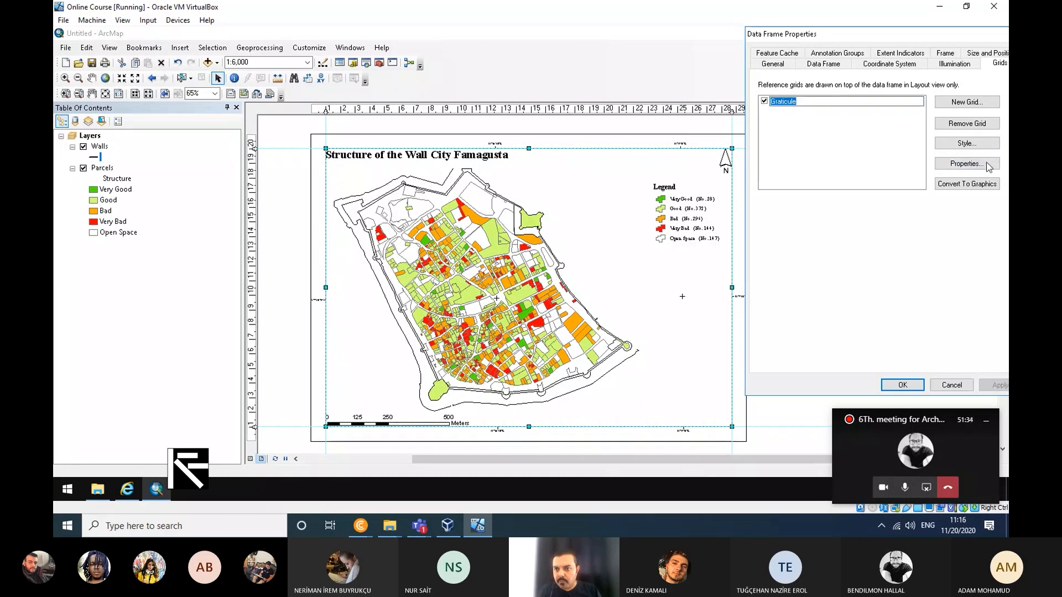
# Step: Review the graticule's label, line, hatching and interval properties, and accept the data frame properties
pyautogui.click(826, 105)
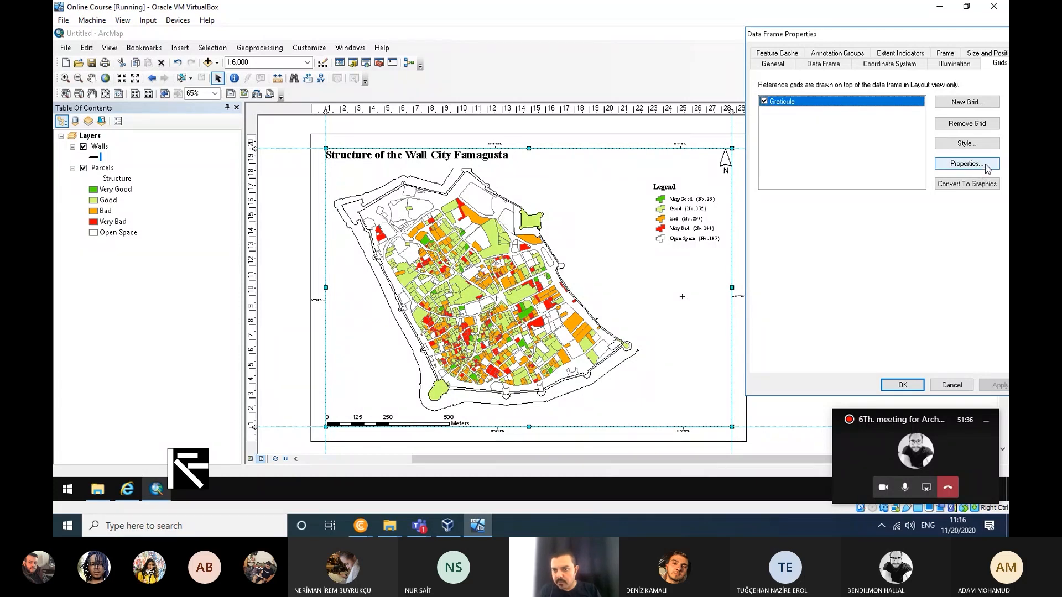
pyautogui.click(979, 164)
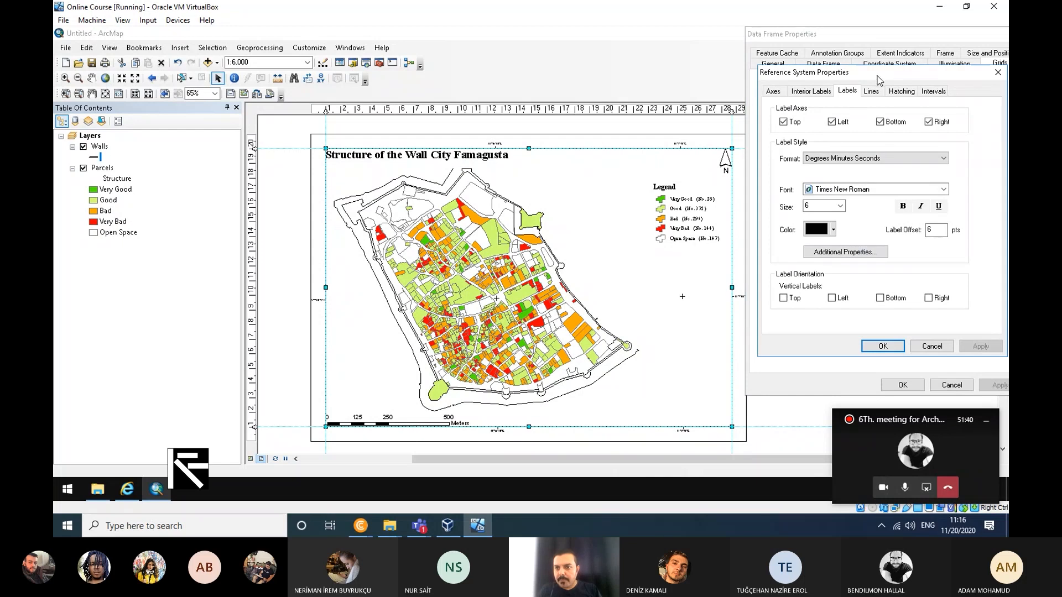
pyautogui.moveTo(887, 74); pyautogui.dragTo(841, 125)
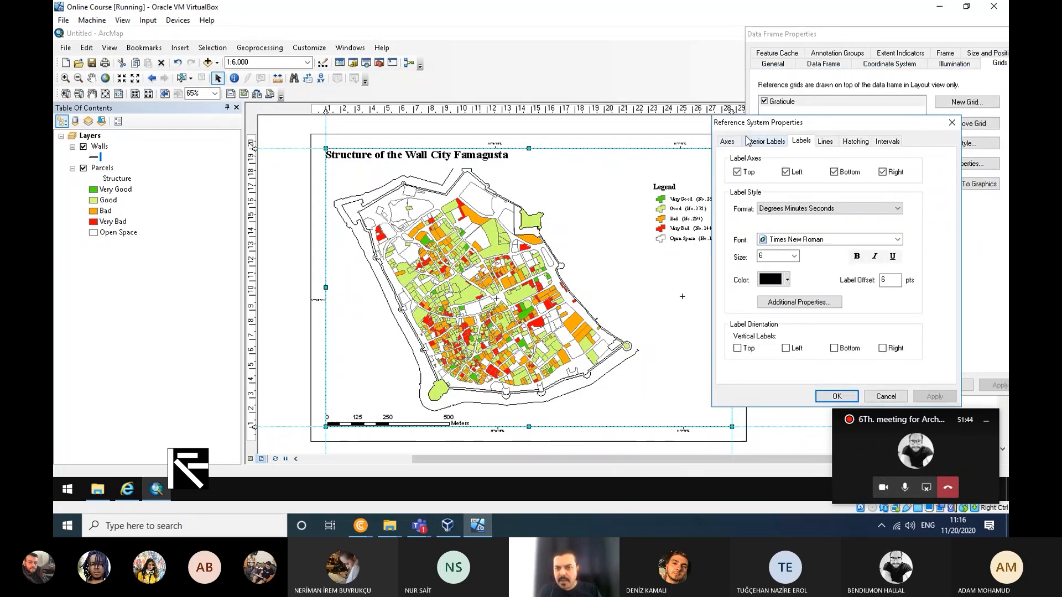
pyautogui.click(826, 142)
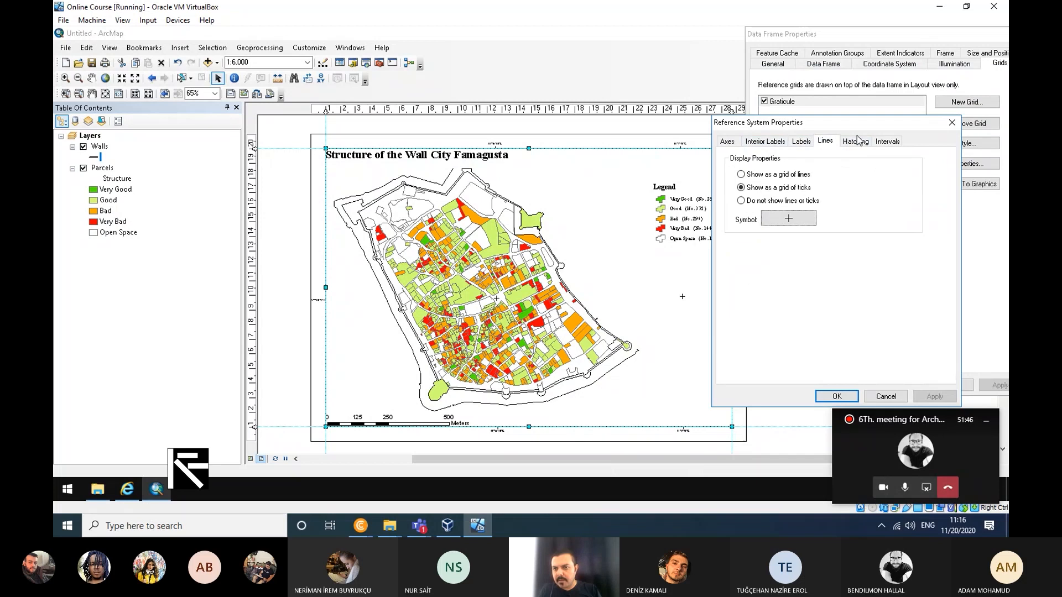
pyautogui.click(857, 141)
pyautogui.click(887, 142)
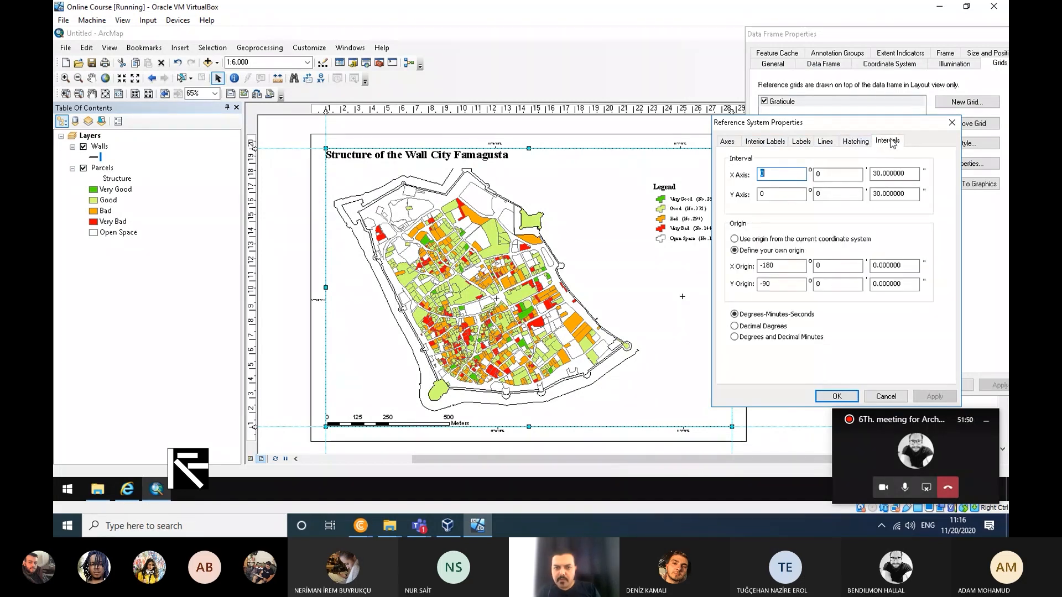
pyautogui.click(837, 397)
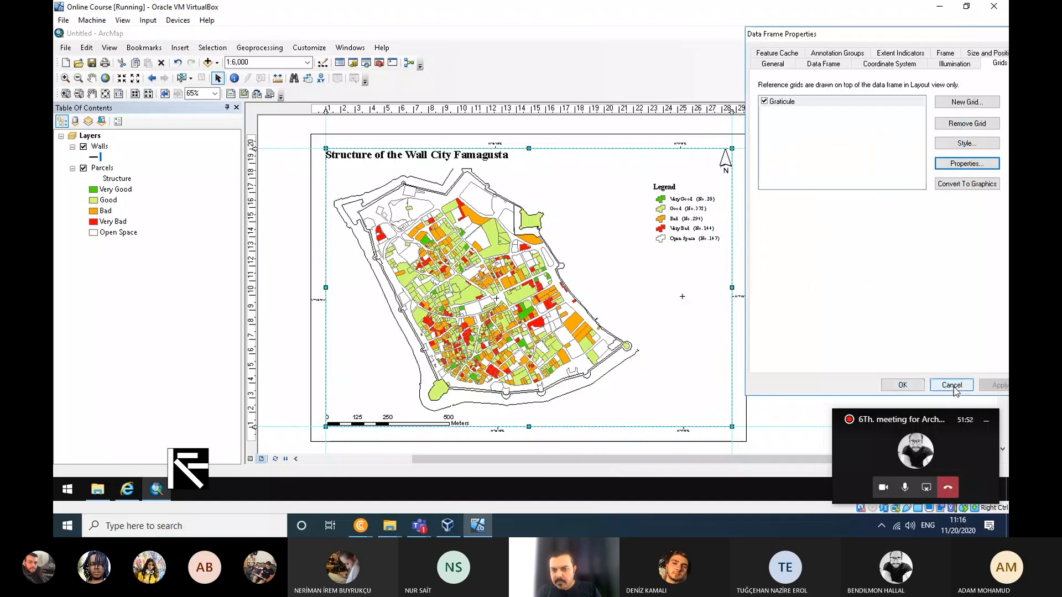
pyautogui.click(903, 385)
# Step: Inspect the graticule's coordinate labels and tick marks along the upper edge of the map layout
pyautogui.scroll(-5, 620, 149)
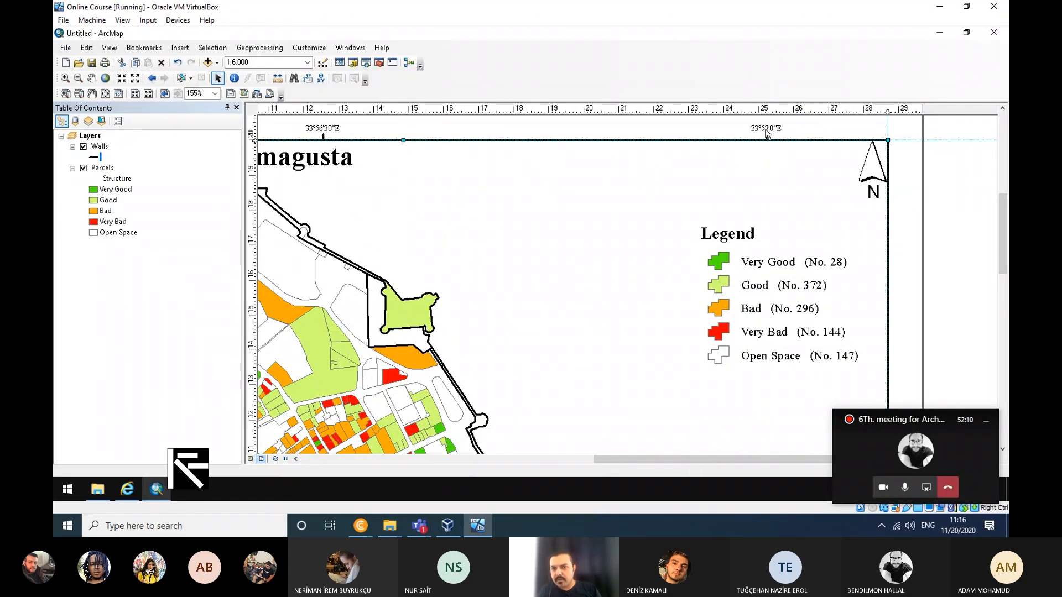
pyautogui.scroll(-4, 638, 209)
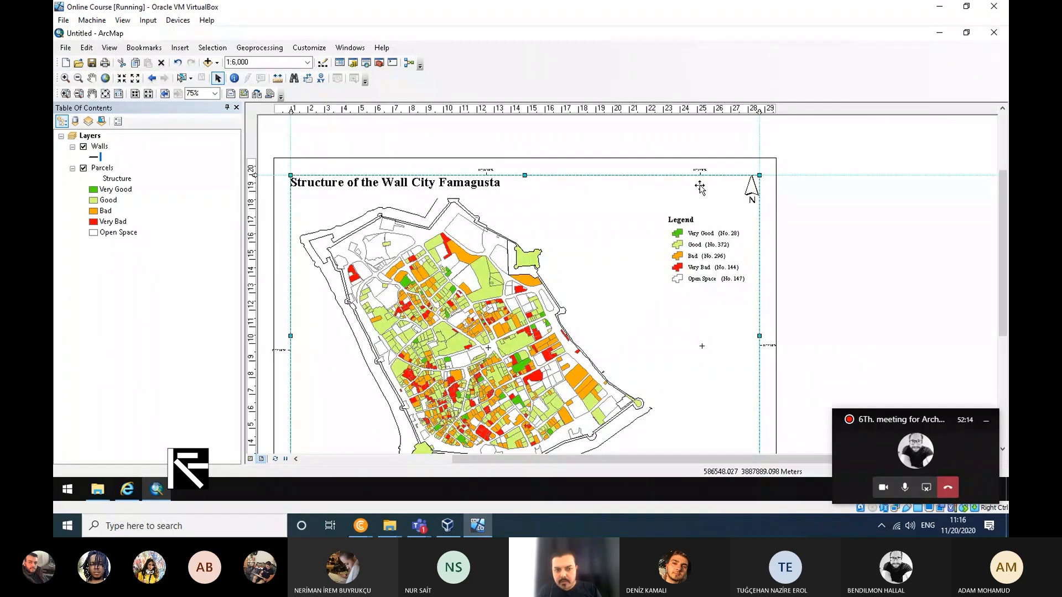
pyautogui.scroll(2, 494, 176)
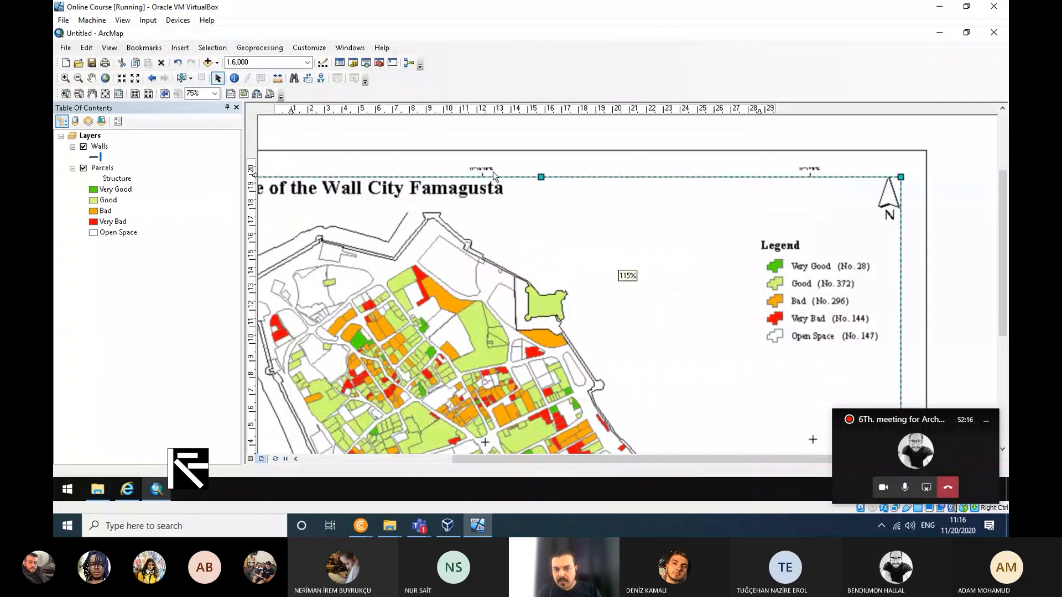
# Step: Open the graticule's interval settings from the data frame properties and set its X axis interval to 15 seconds
pyautogui.scroll(-2, 491, 190)
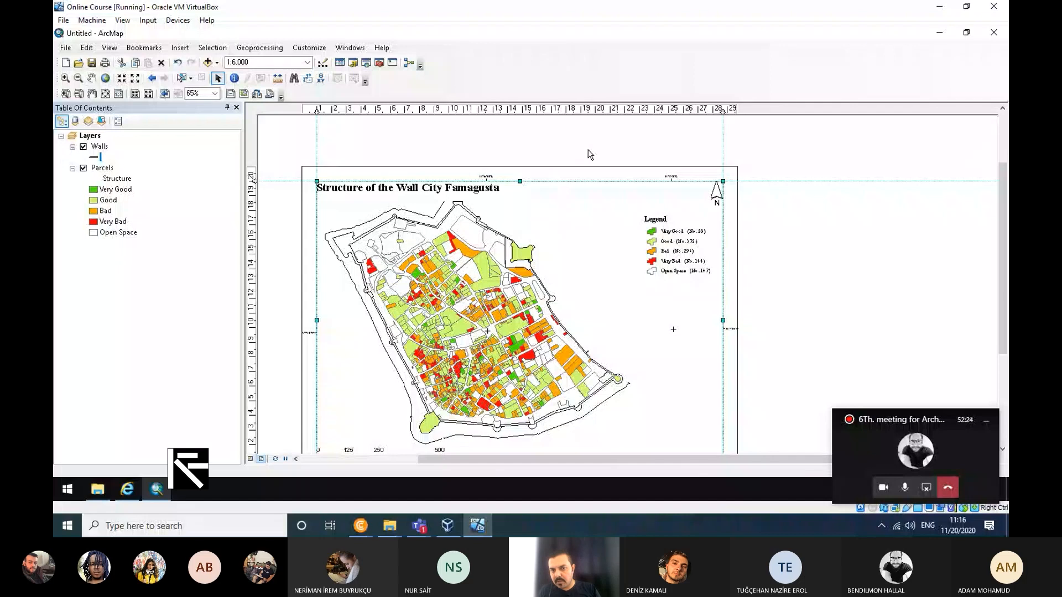
pyautogui.rightClick(563, 147)
pyautogui.rightClick(547, 200)
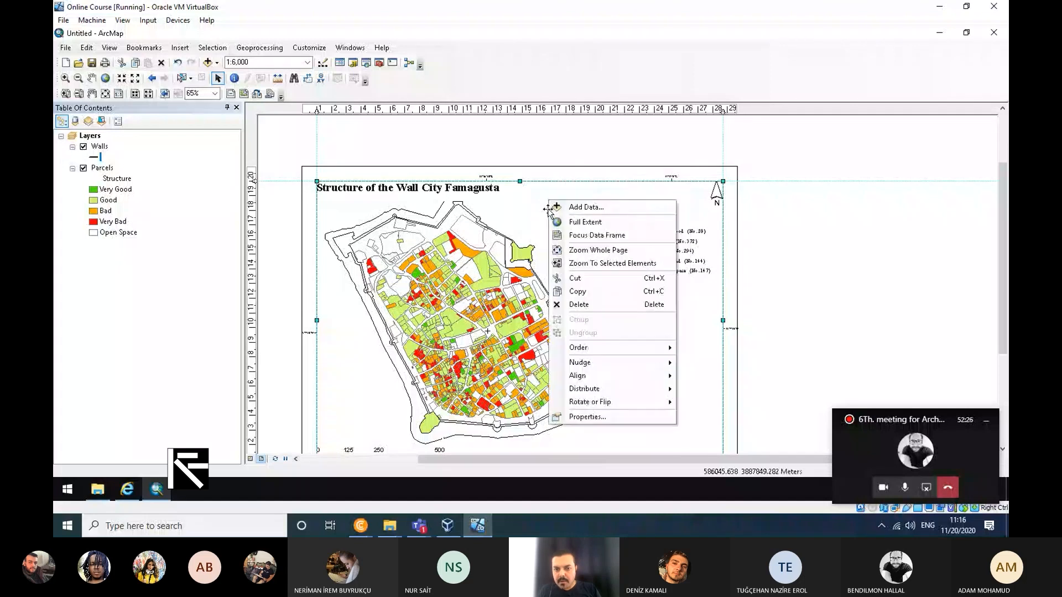
pyautogui.click(624, 417)
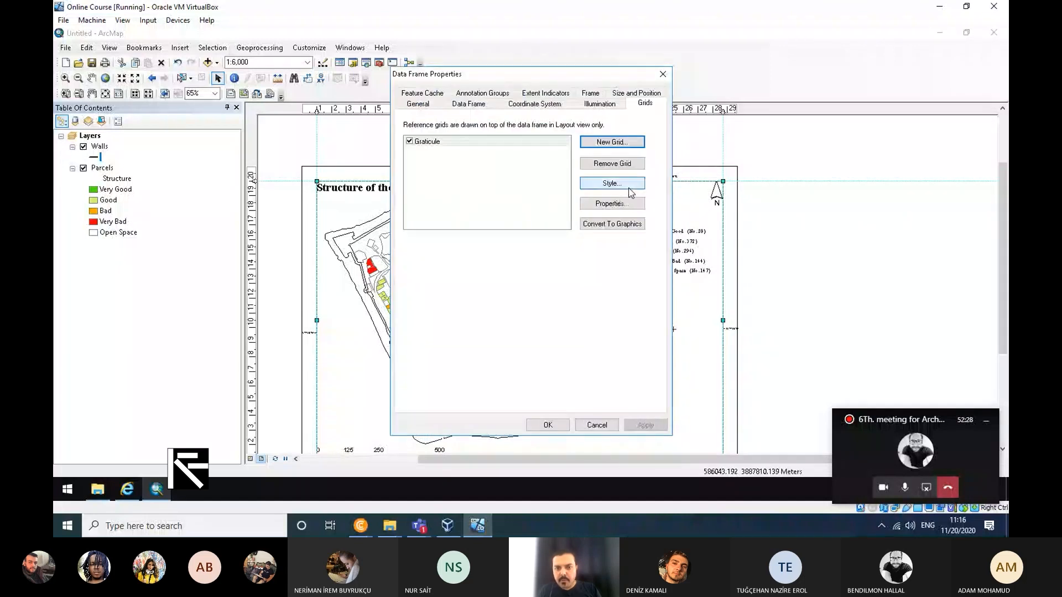
pyautogui.moveTo(607, 84); pyautogui.dragTo(943, 99)
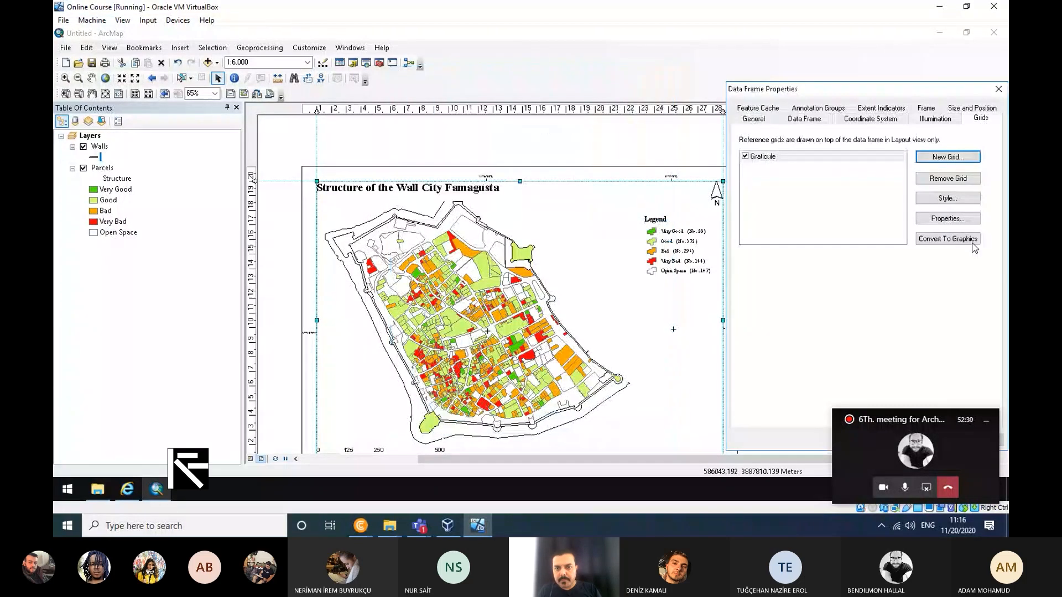
pyautogui.click(942, 217)
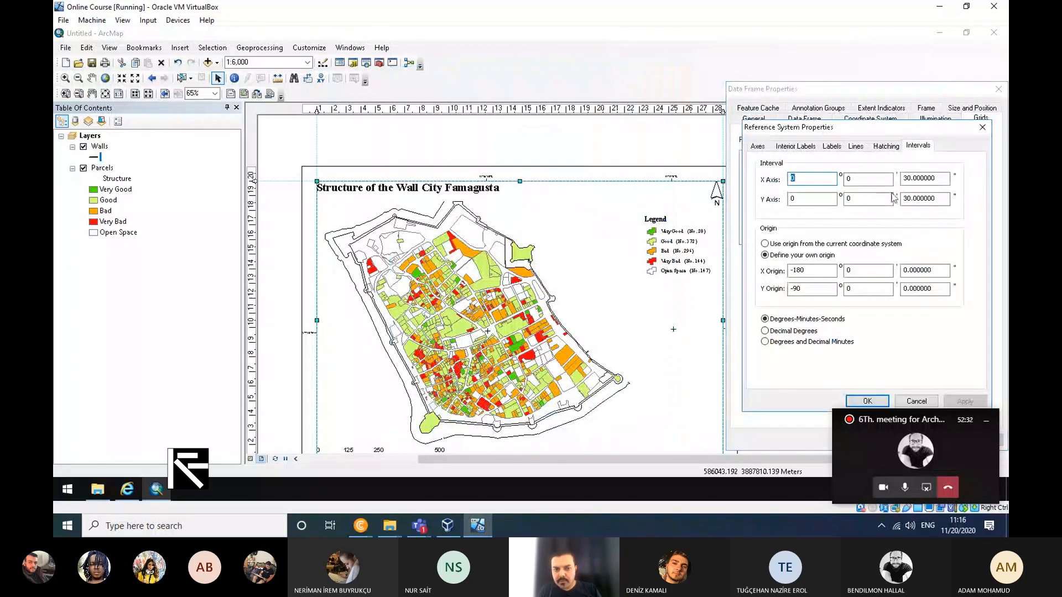
pyautogui.doubleClick(911, 179)
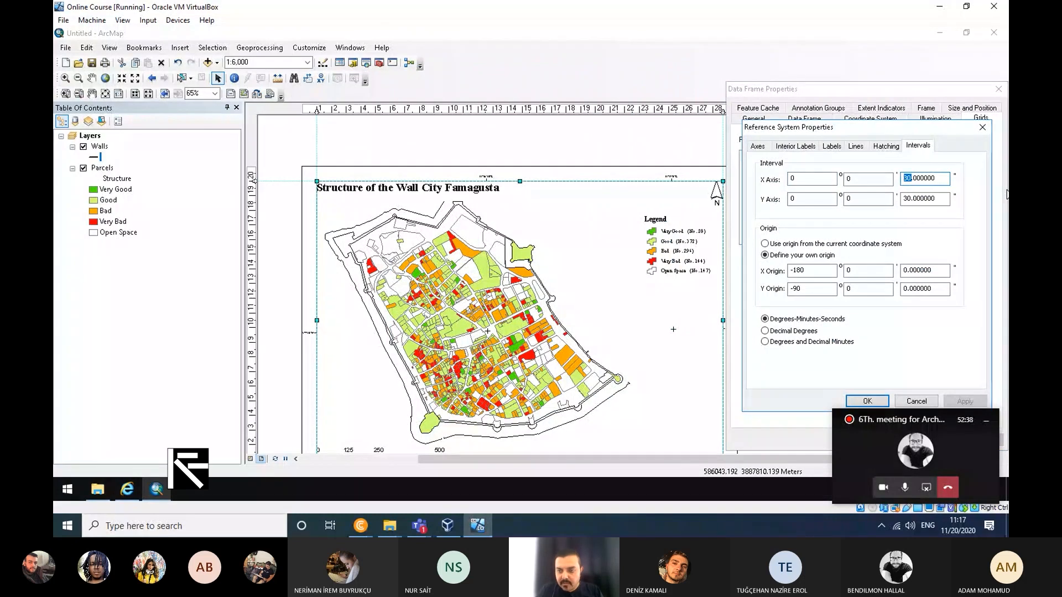
pyautogui.write('15')
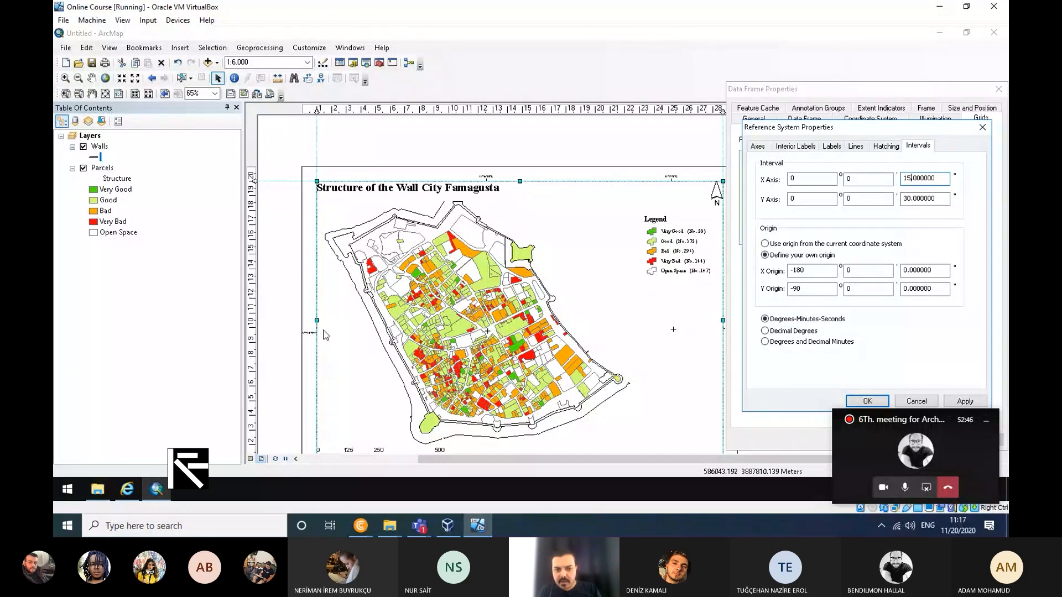
# Step: Set the graticule's Y axis interval to 10 seconds and apply the new intervals to the data frame
pyautogui.moveTo(910, 201); pyautogui.dragTo(863, 198)
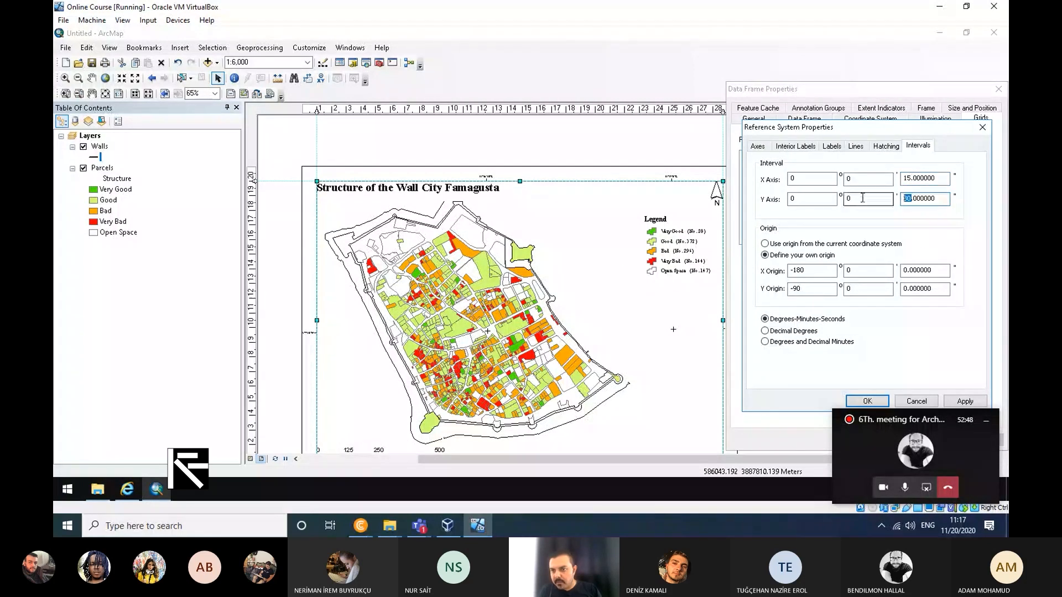
pyautogui.write('10')
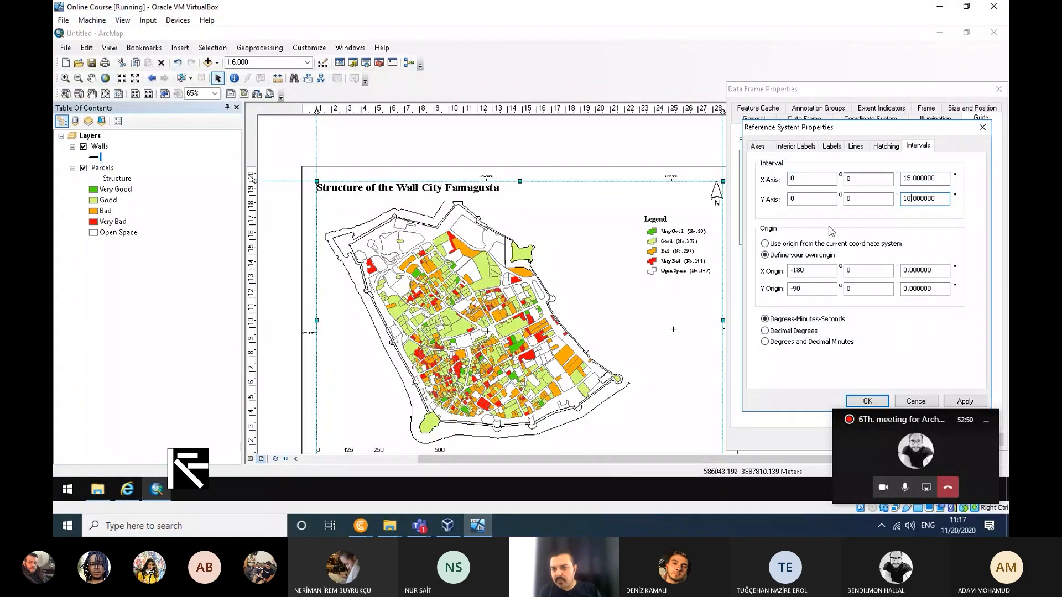
pyautogui.moveTo(917, 124); pyautogui.dragTo(856, 79)
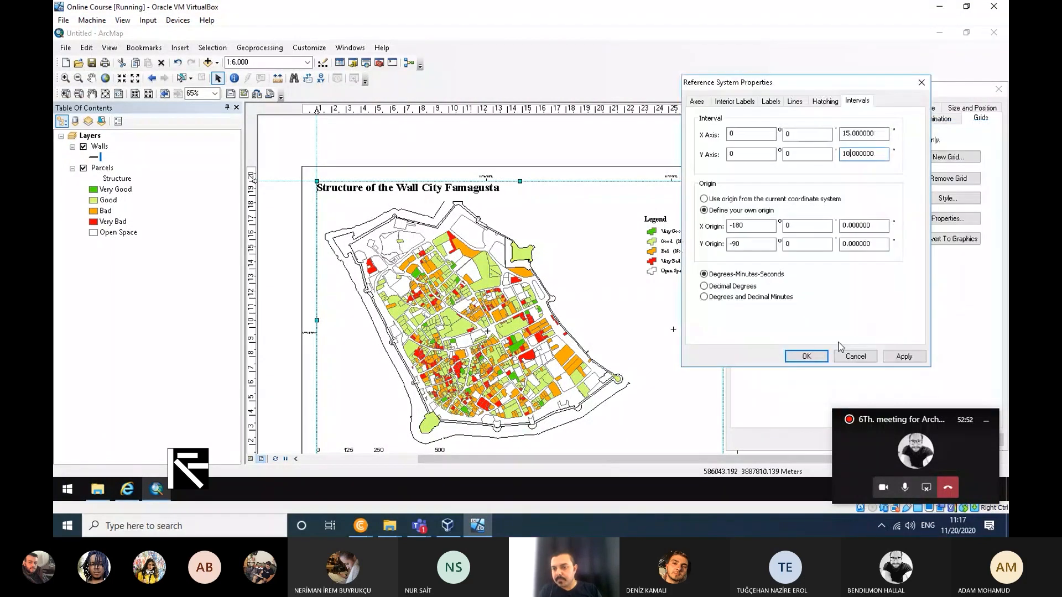
pyautogui.click(905, 357)
pyautogui.click(807, 357)
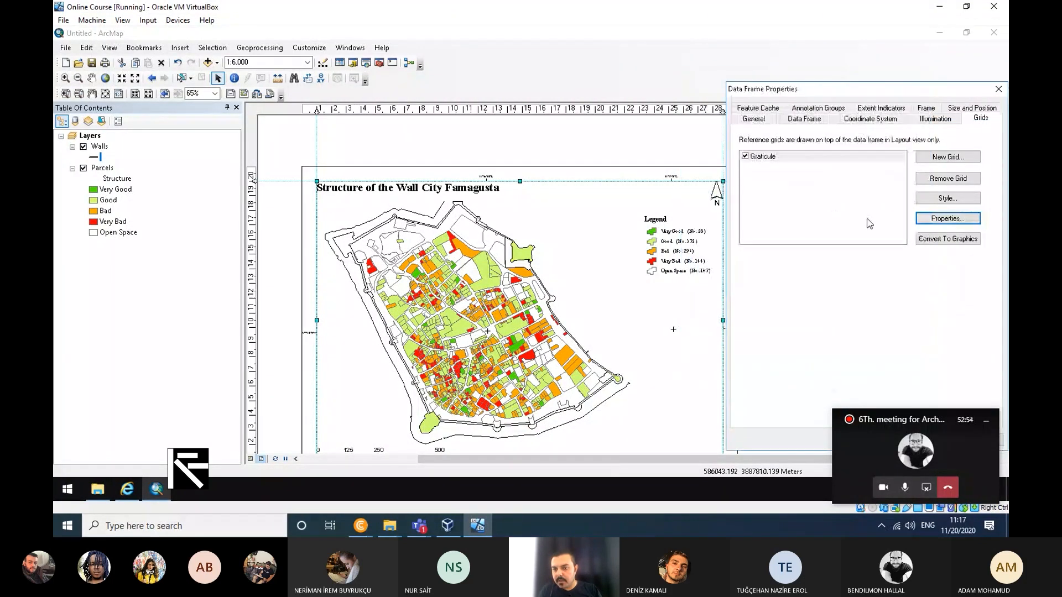
pyautogui.moveTo(918, 90); pyautogui.dragTo(871, 35)
pyautogui.click(934, 385)
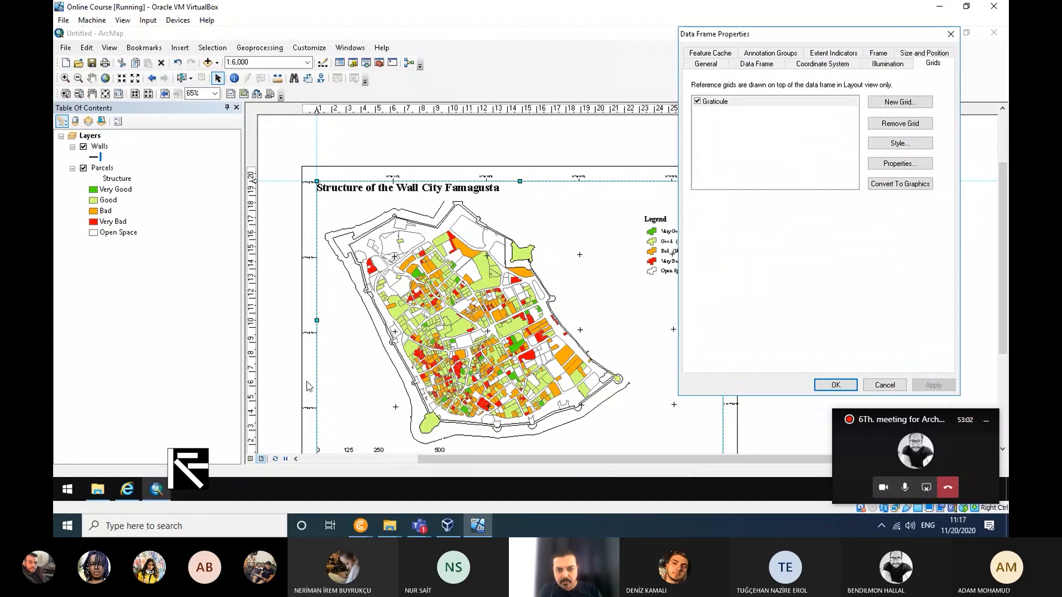
# Step: Turn off the graticule labels on the top and right axes, keeping left and bottom, and apply the change to the layout
pyautogui.moveTo(776, 40); pyautogui.dragTo(756, 40)
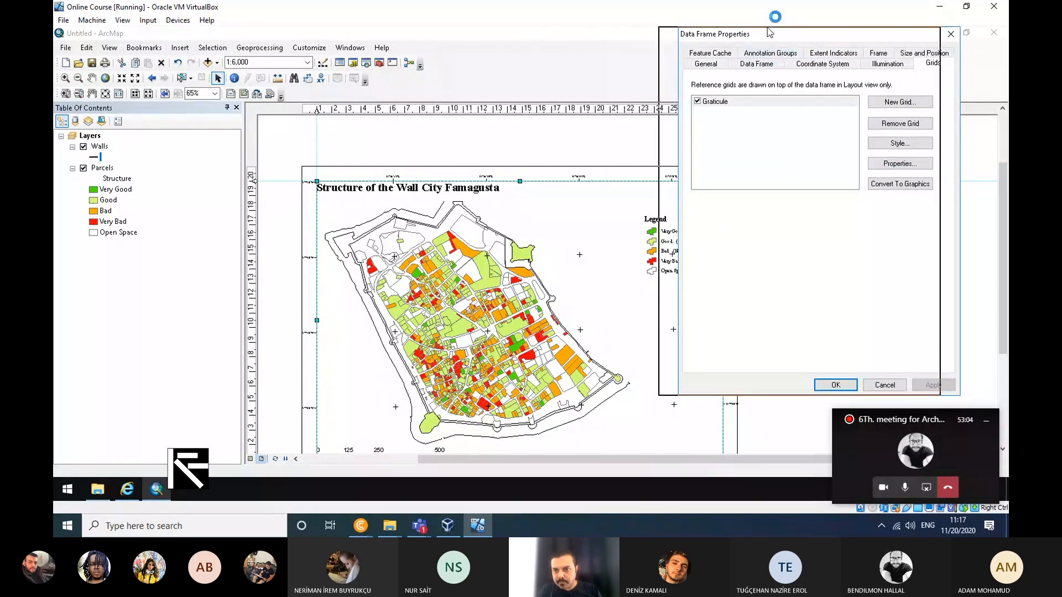
pyautogui.click(878, 164)
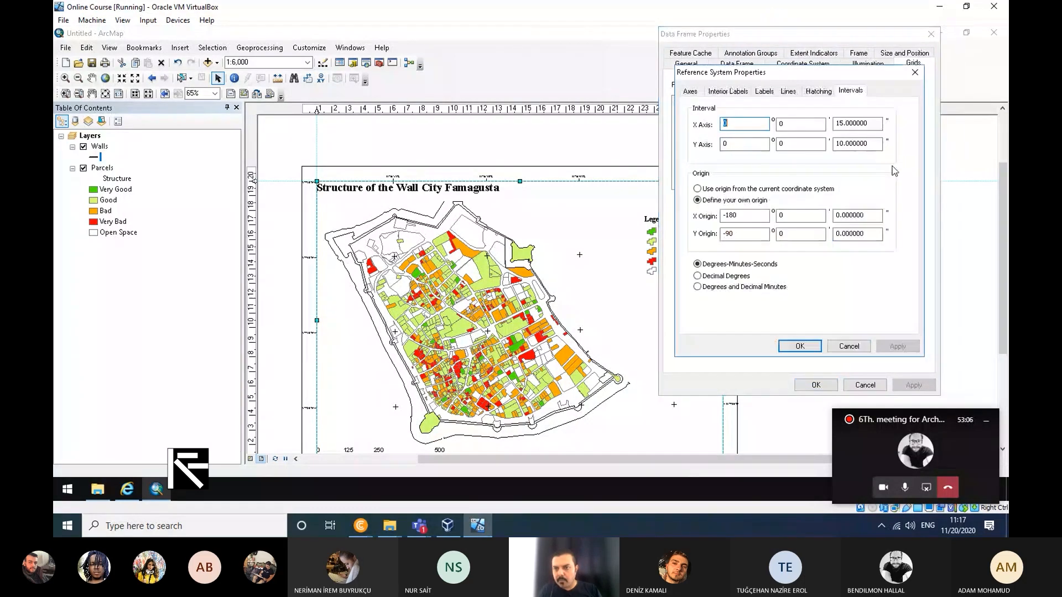
pyautogui.click(820, 93)
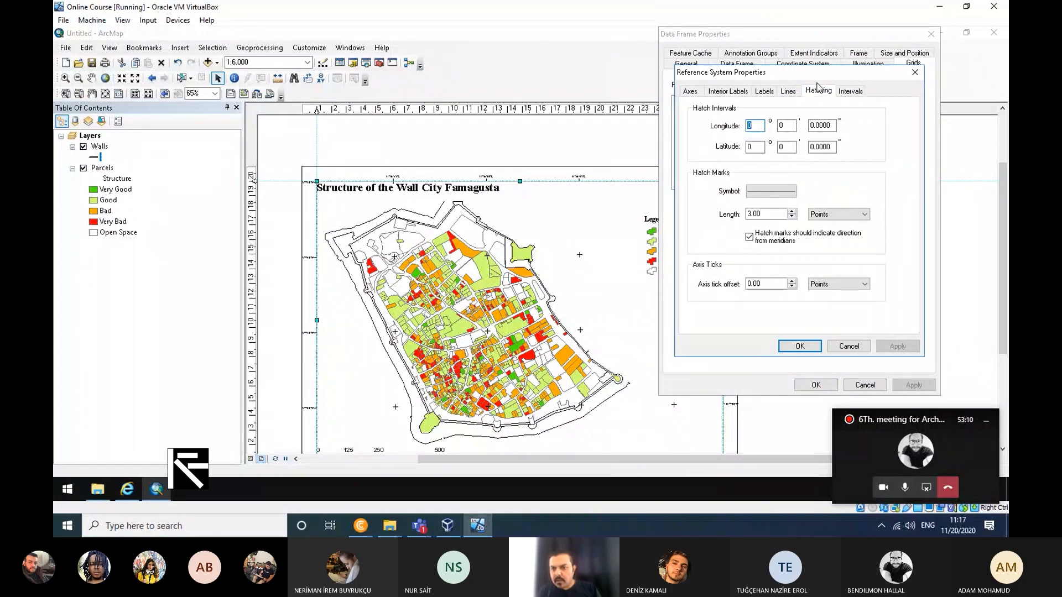
pyautogui.click(787, 91)
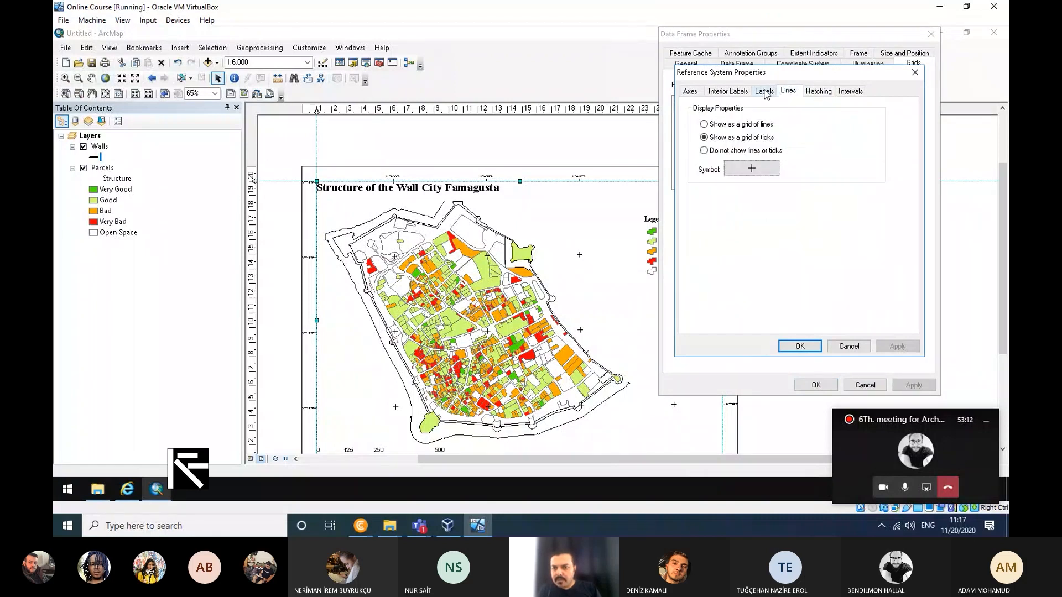
pyautogui.click(765, 93)
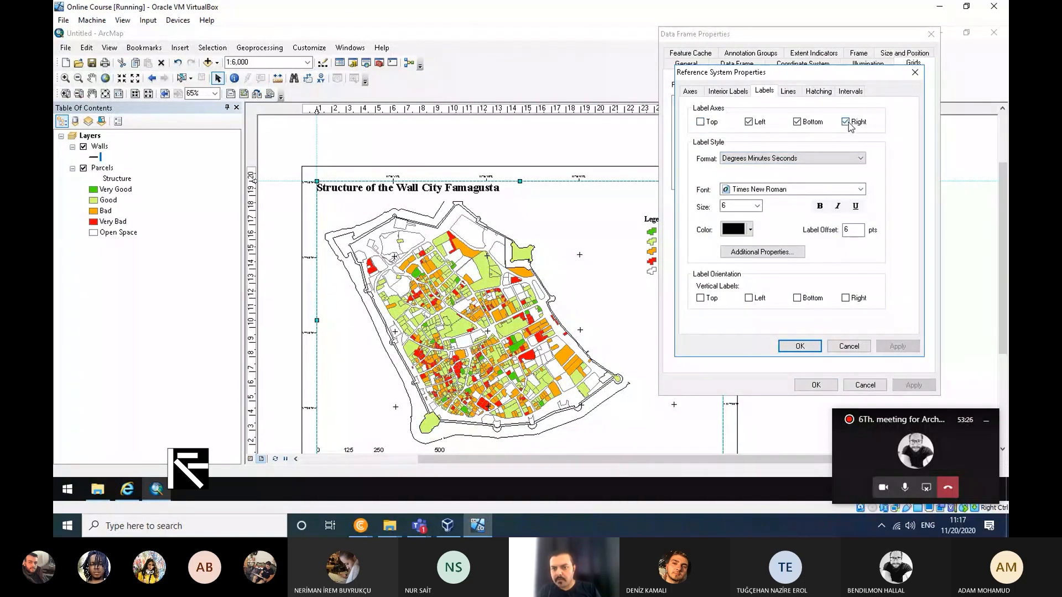
pyautogui.click(800, 345)
pyautogui.click(925, 385)
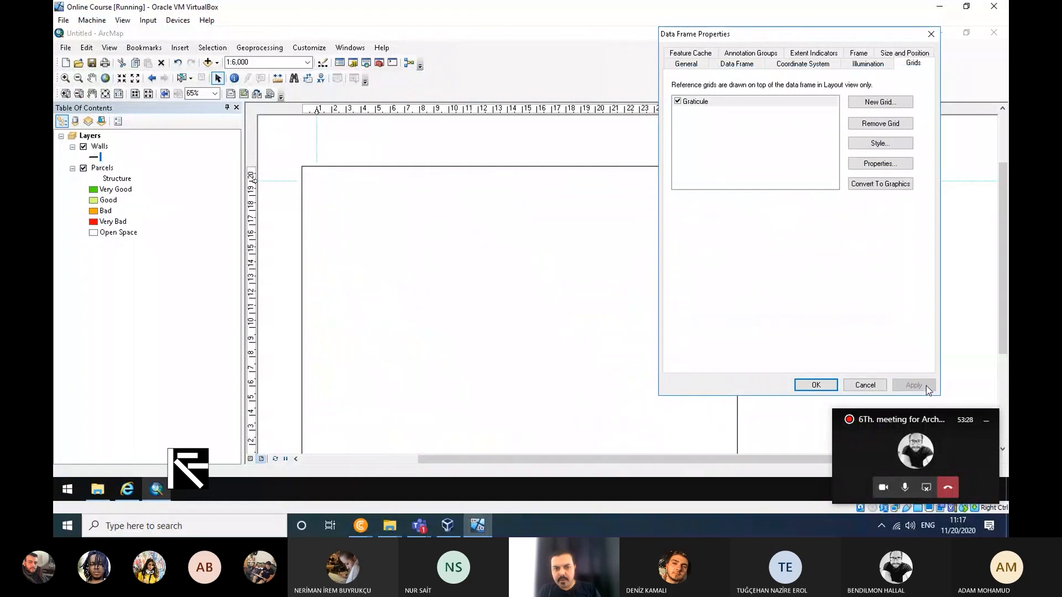
# Step: Orient the graticule's left labels vertically, set the label font size to 8, and apply the changes to the data frame
pyautogui.moveTo(792, 35); pyautogui.dragTo(867, 253)
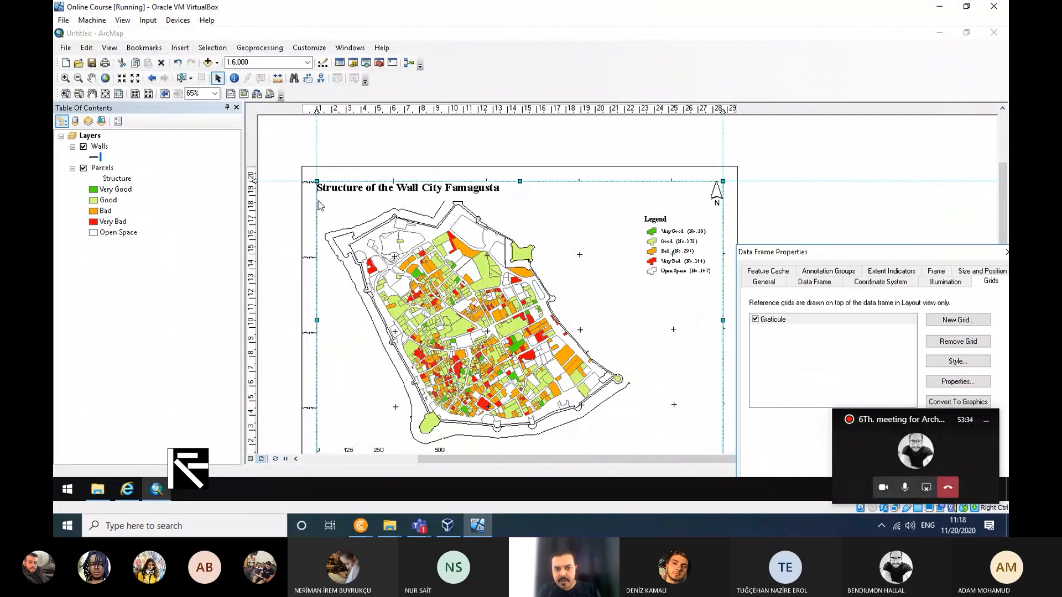
pyautogui.moveTo(840, 253); pyautogui.dragTo(756, 92)
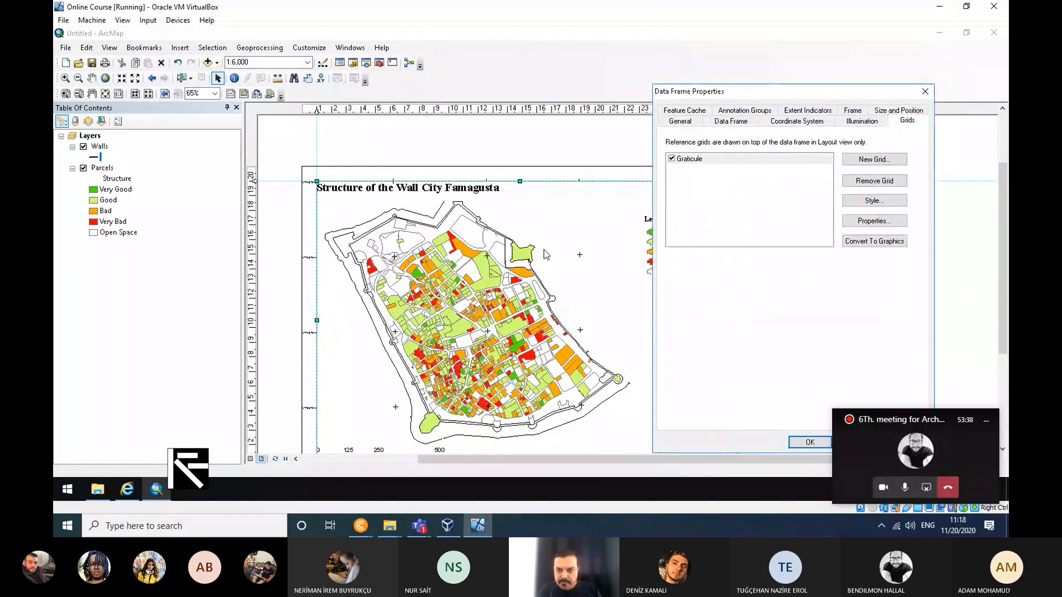
pyautogui.click(884, 222)
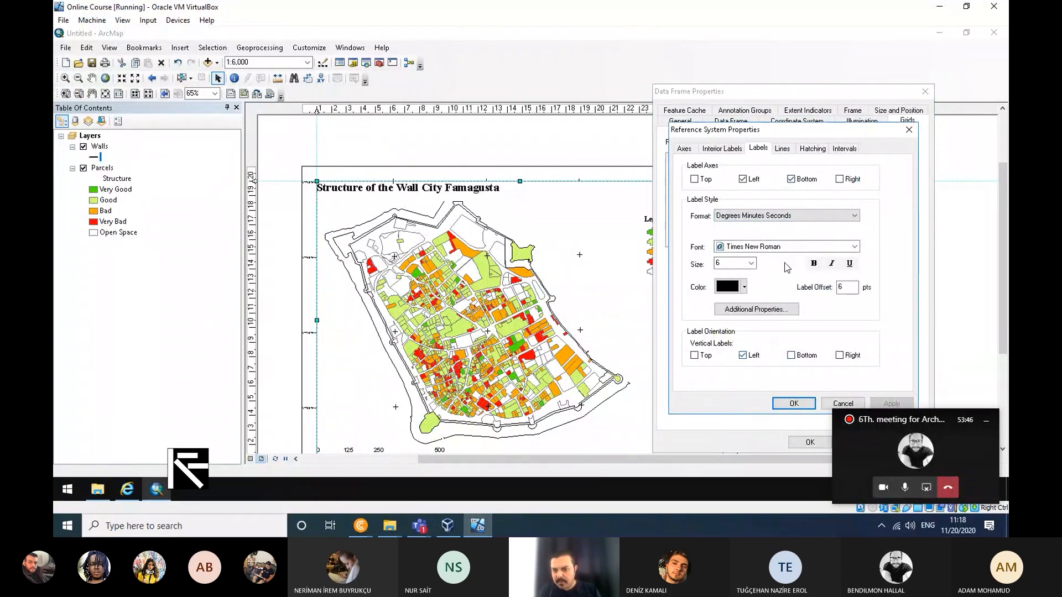
pyautogui.click(751, 264)
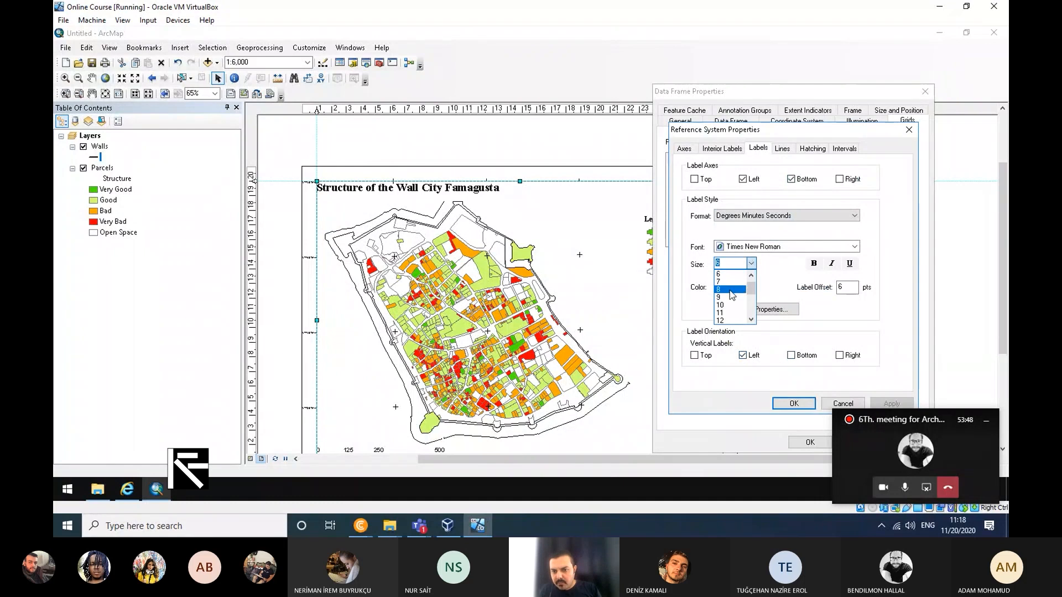
pyautogui.click(732, 291)
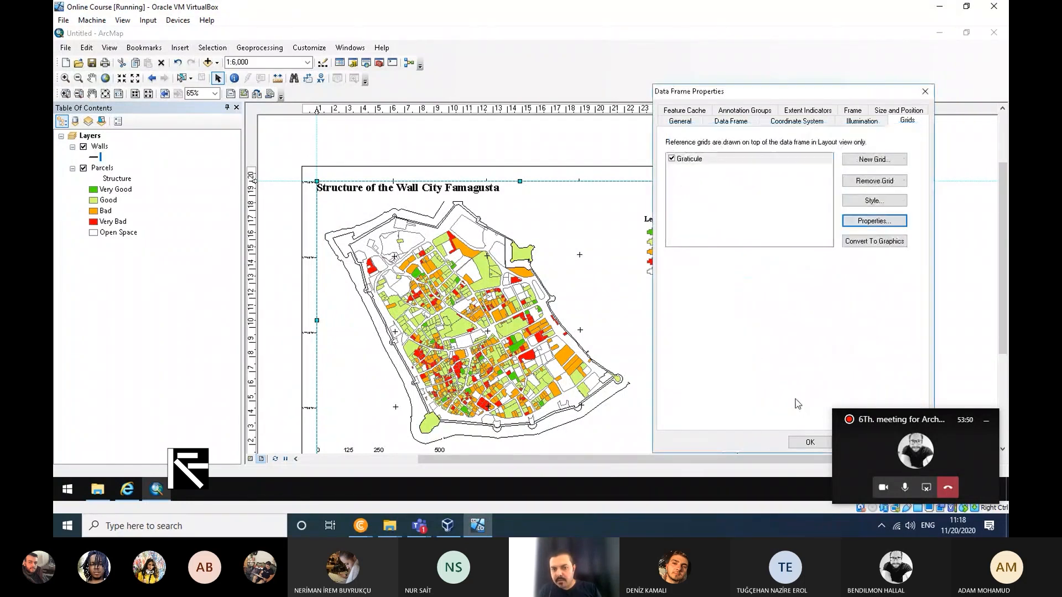
pyautogui.click(794, 403)
pyautogui.click(786, 401)
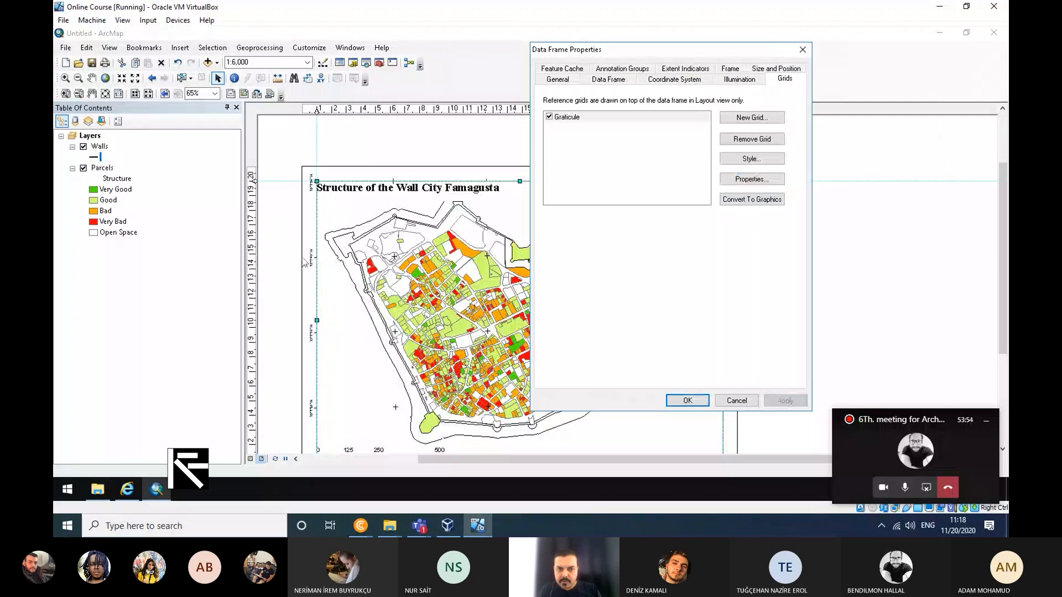
# Step: Set the graticule's Y axis interval to 15 seconds and apply it to the data frame
pyautogui.moveTo(679, 50); pyautogui.dragTo(783, 65)
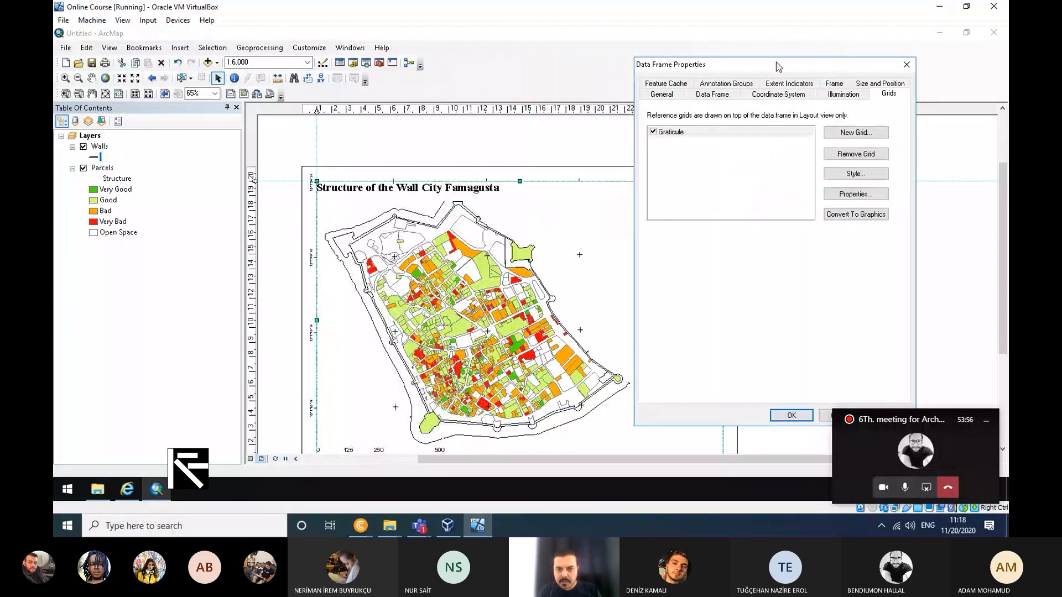
pyautogui.click(860, 194)
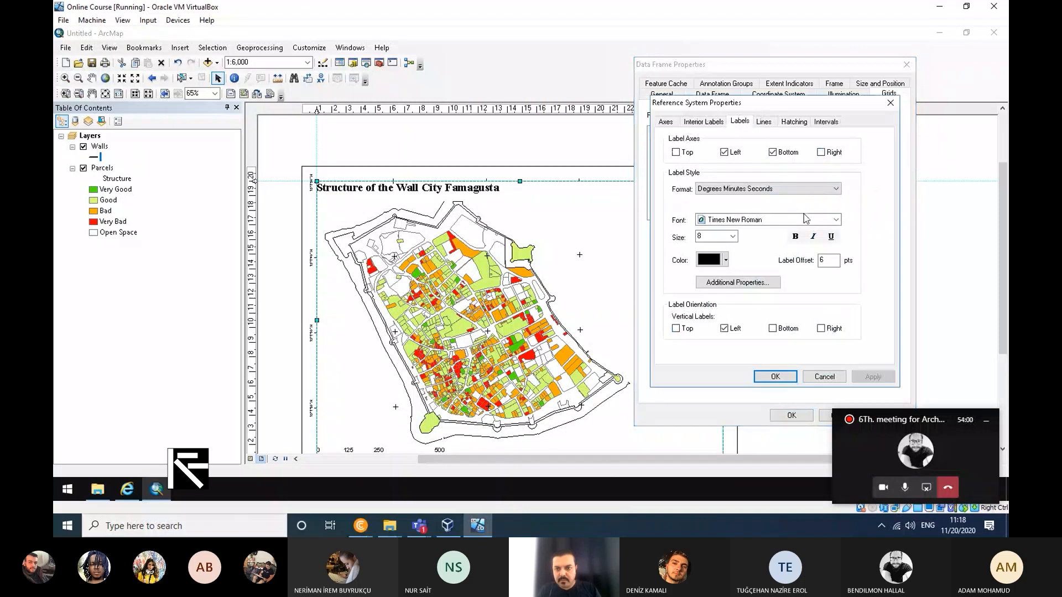
pyautogui.click(819, 127)
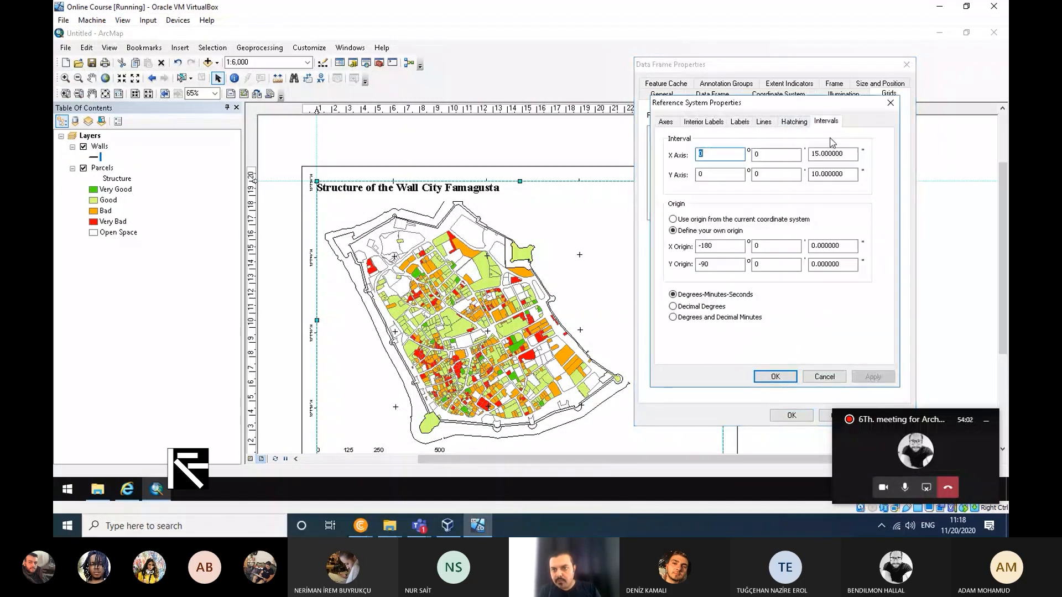
pyautogui.moveTo(815, 175); pyautogui.dragTo(820, 174)
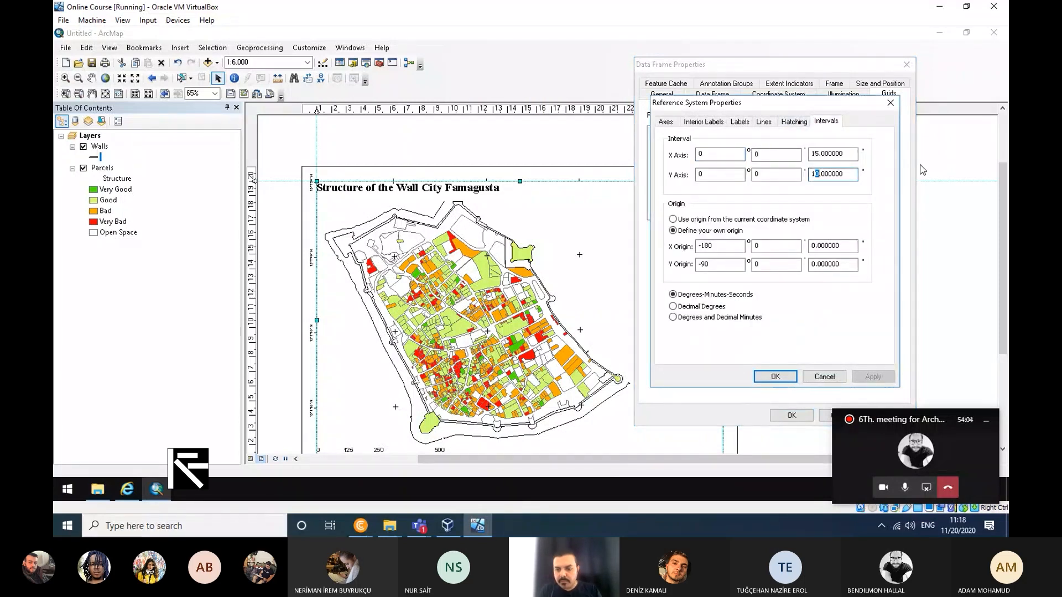
pyautogui.write('5')
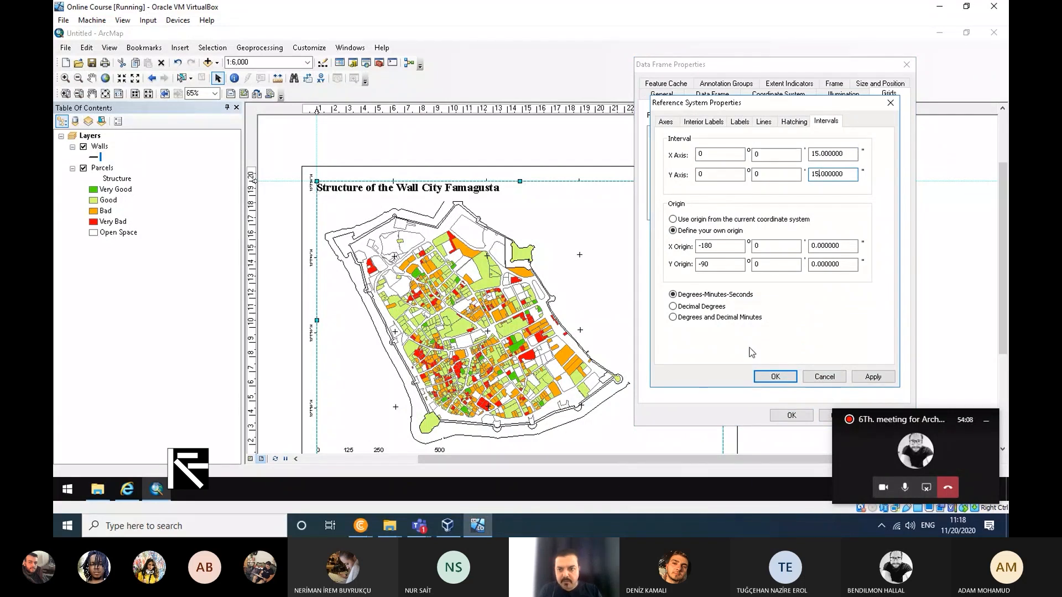
pyautogui.click(863, 377)
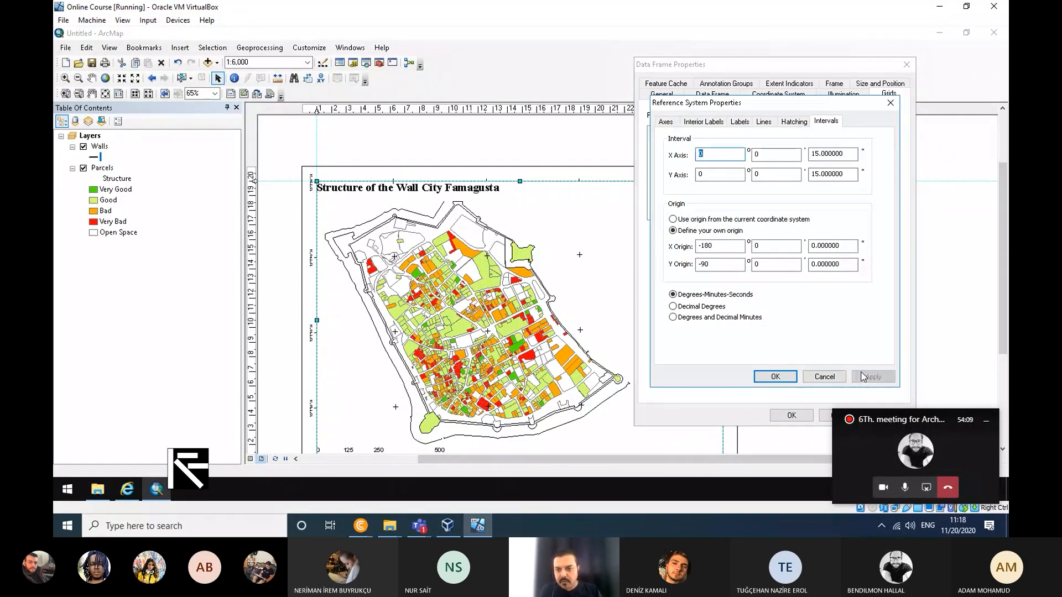
pyautogui.click(777, 376)
pyautogui.moveTo(836, 74); pyautogui.dragTo(762, 44)
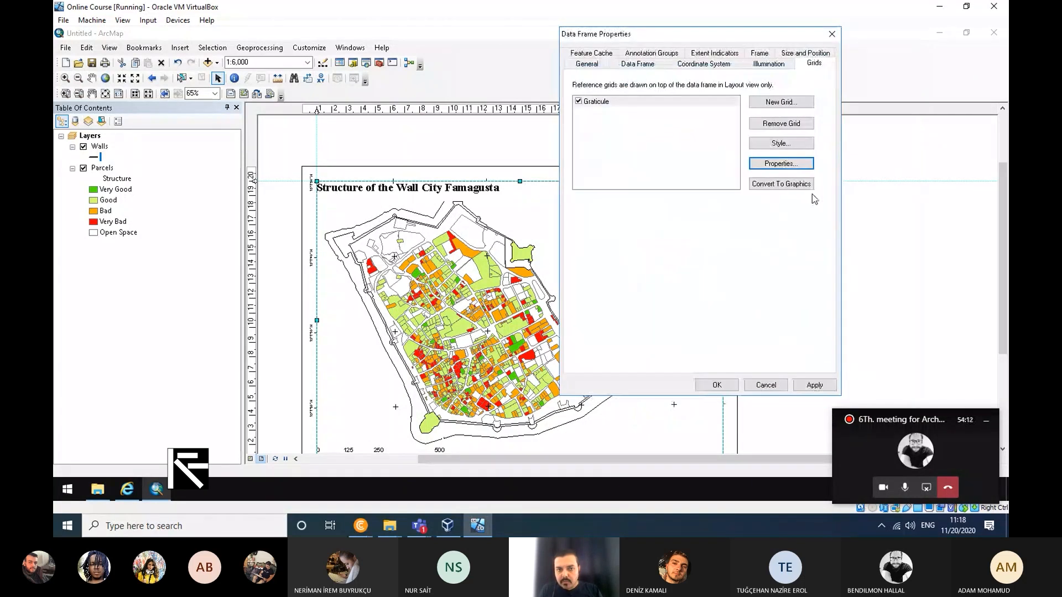
pyautogui.click(821, 384)
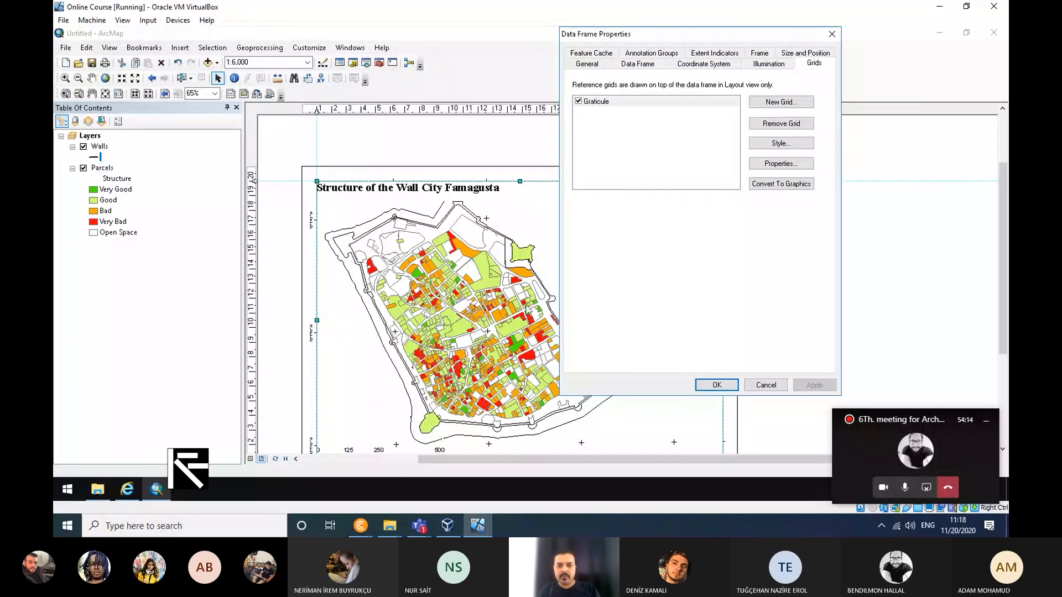
# Step: Open the graticule's line display settings and compare the display options, keeping it shown as a grid of ticks
pyautogui.moveTo(753, 33); pyautogui.dragTo(912, 57)
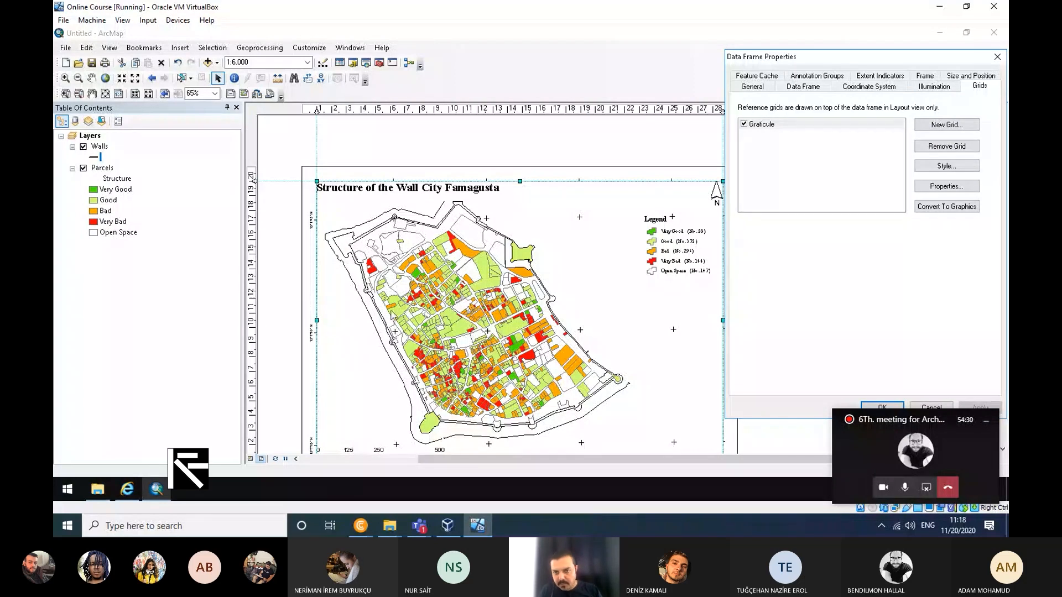
pyautogui.click(931, 185)
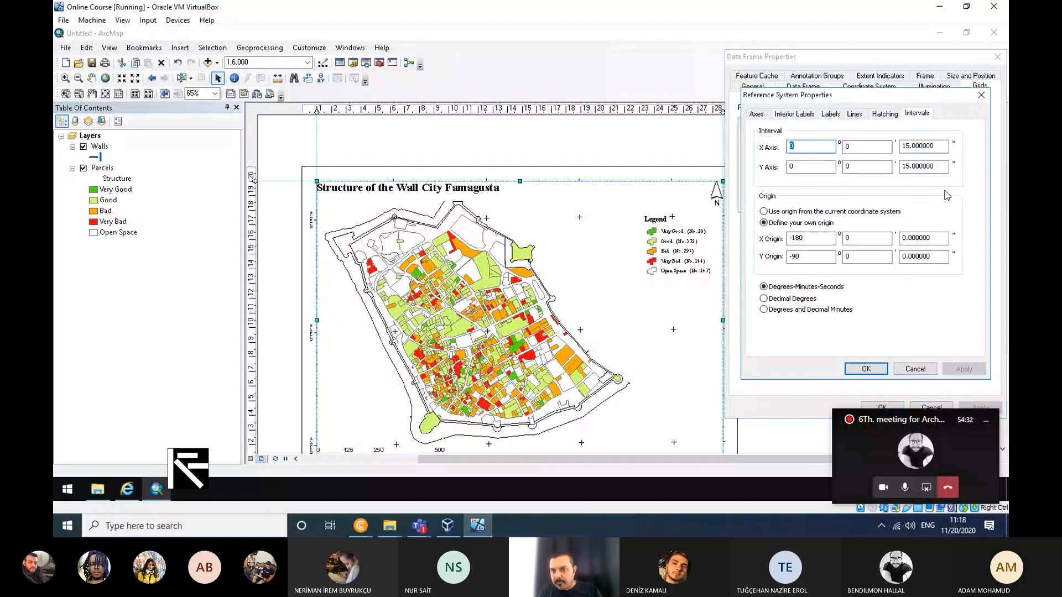
pyautogui.click(831, 115)
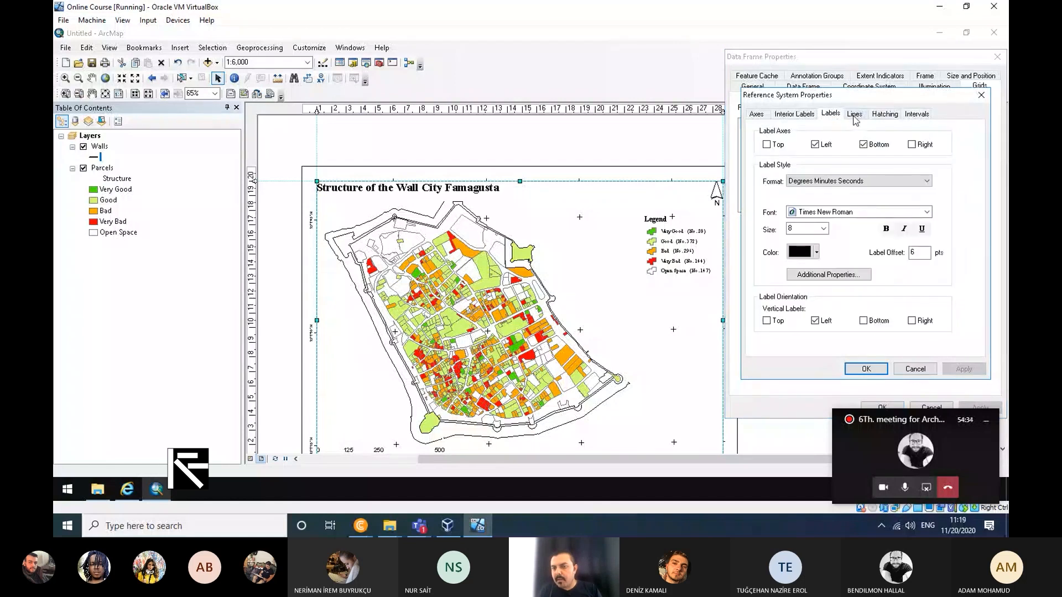
pyautogui.click(854, 115)
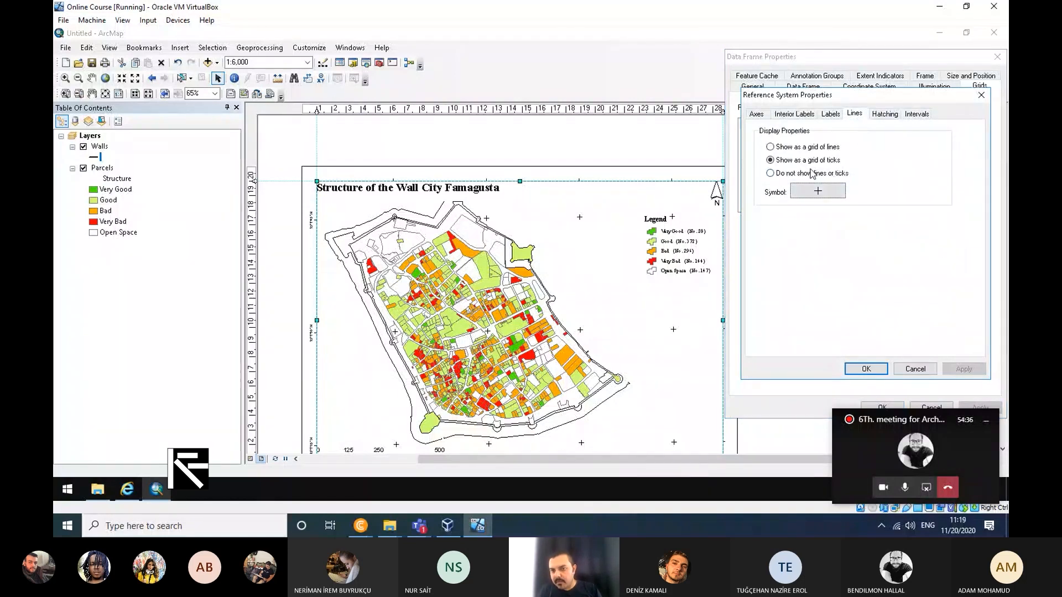
pyautogui.click(779, 147)
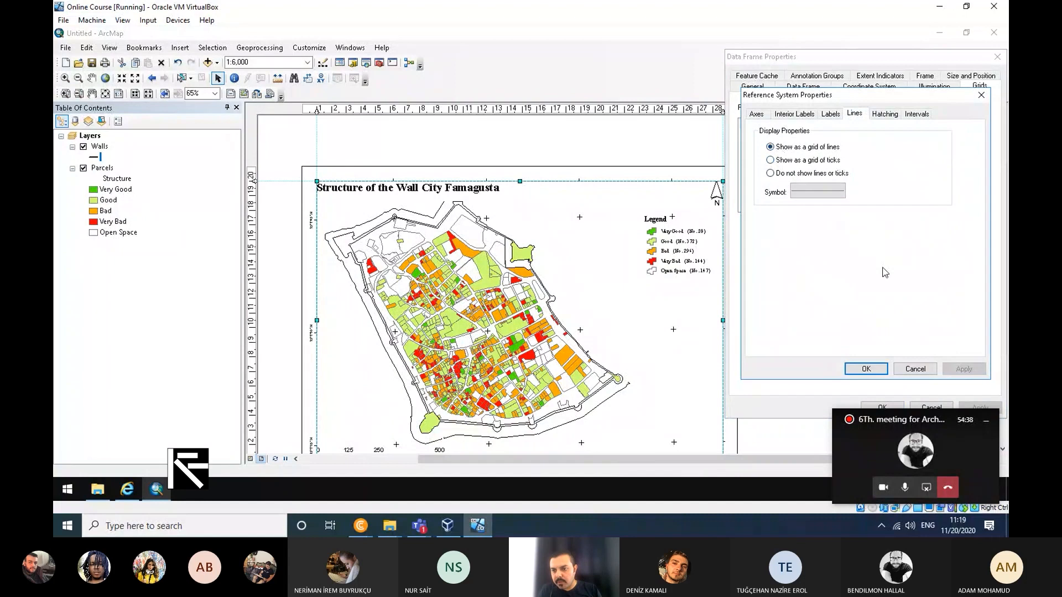
pyautogui.click(771, 173)
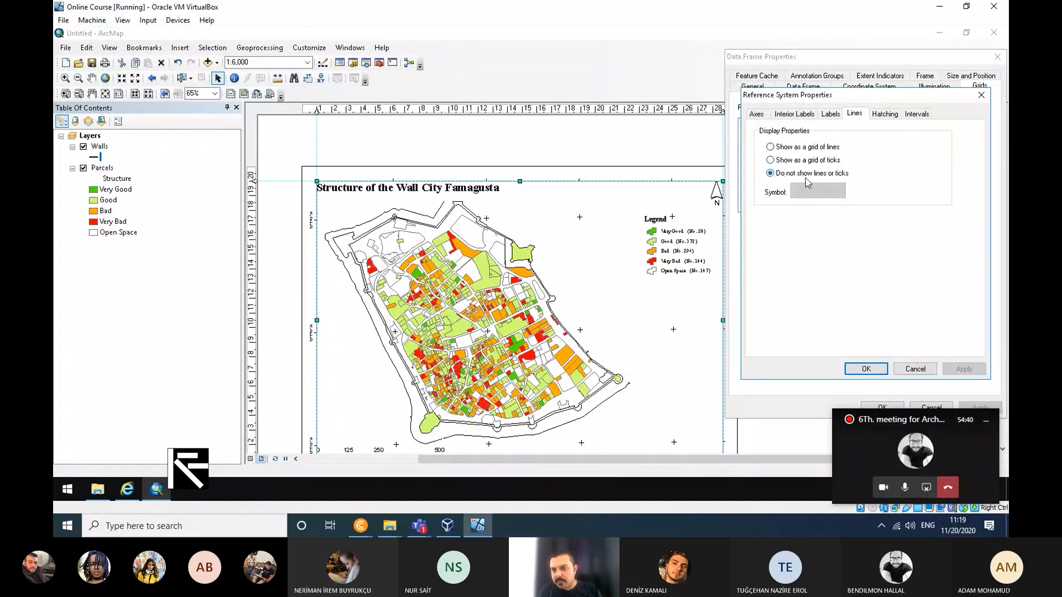
pyautogui.click(791, 162)
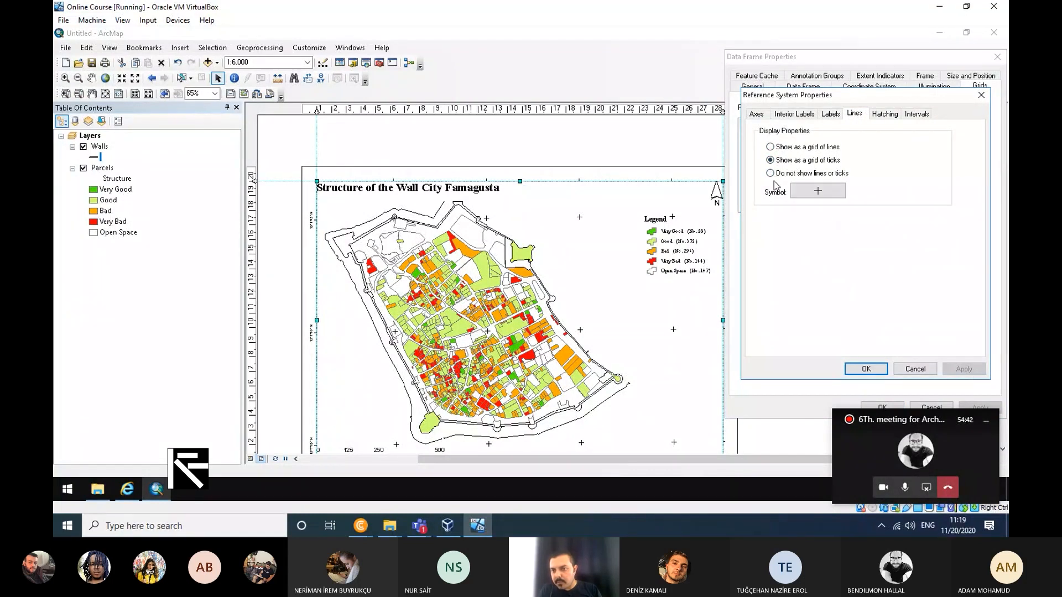
# Step: Recolor the graticule's tick symbol light gray and apply the change to the data frame
pyautogui.click(818, 191)
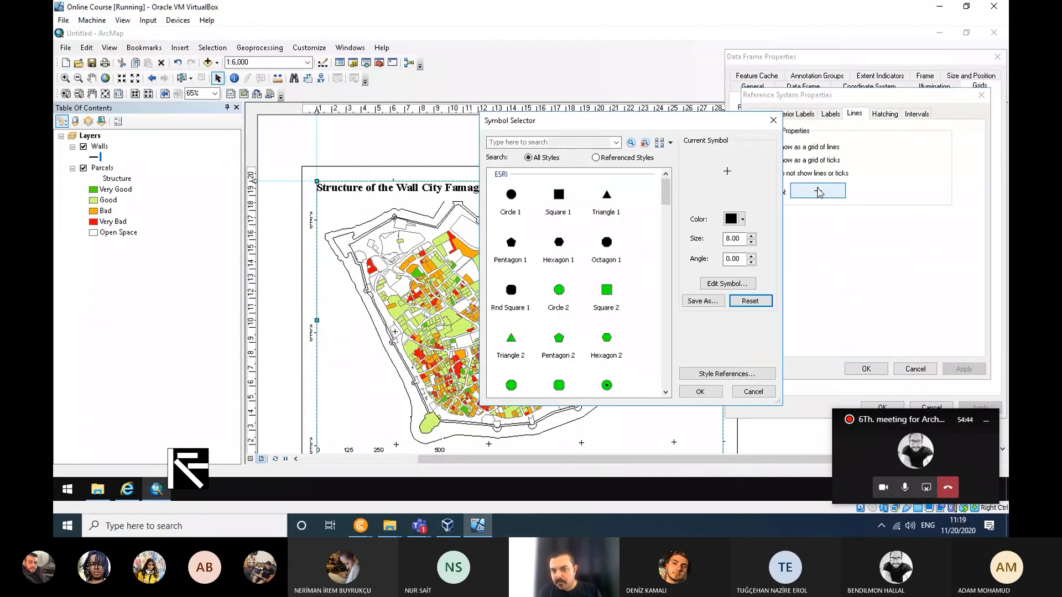
pyautogui.click(743, 219)
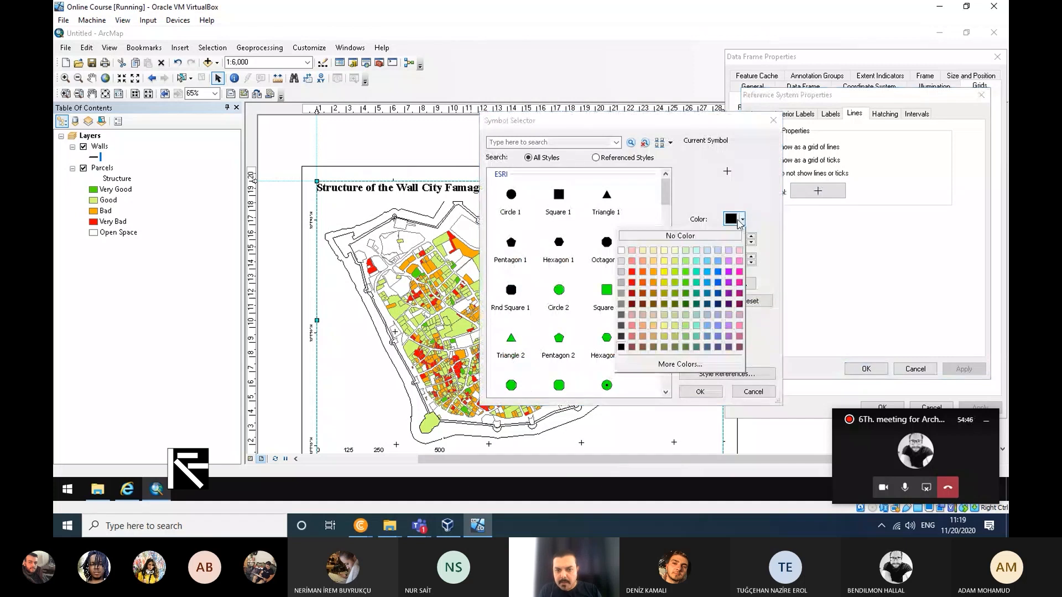
pyautogui.click(621, 272)
pyautogui.click(700, 391)
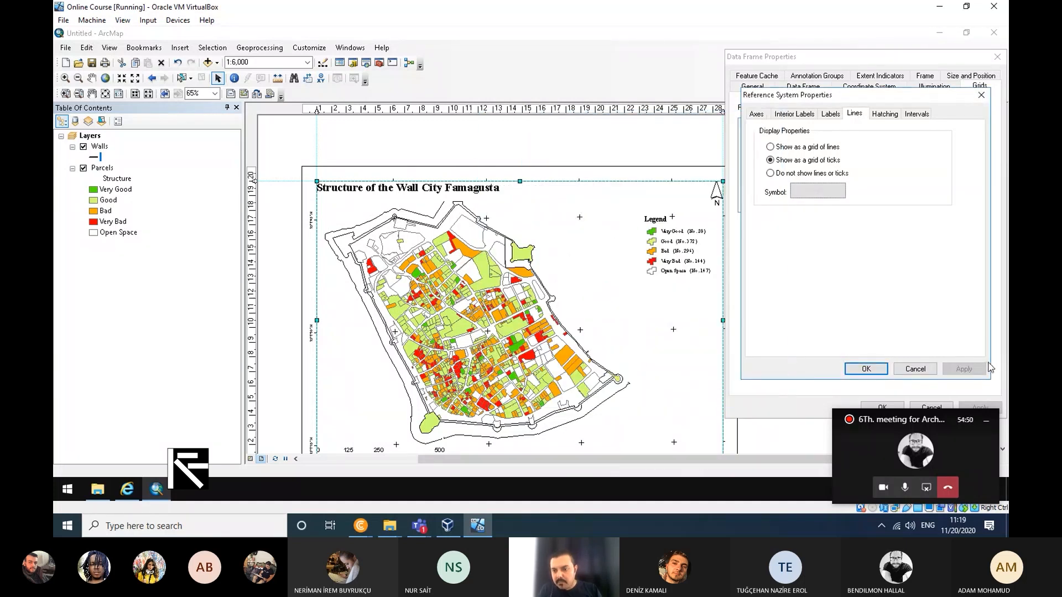
pyautogui.click(870, 368)
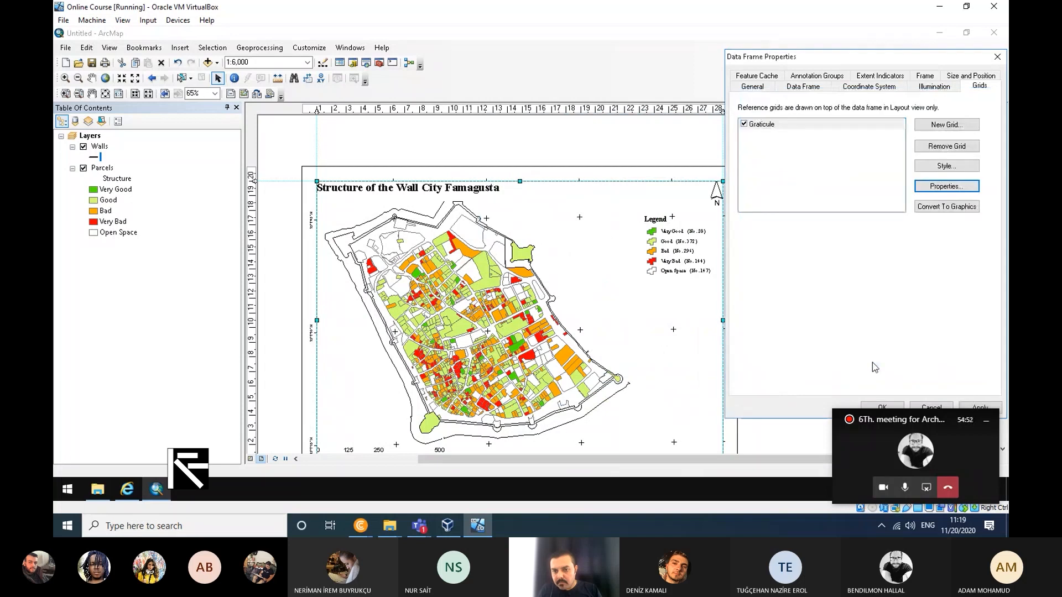
pyautogui.click(992, 410)
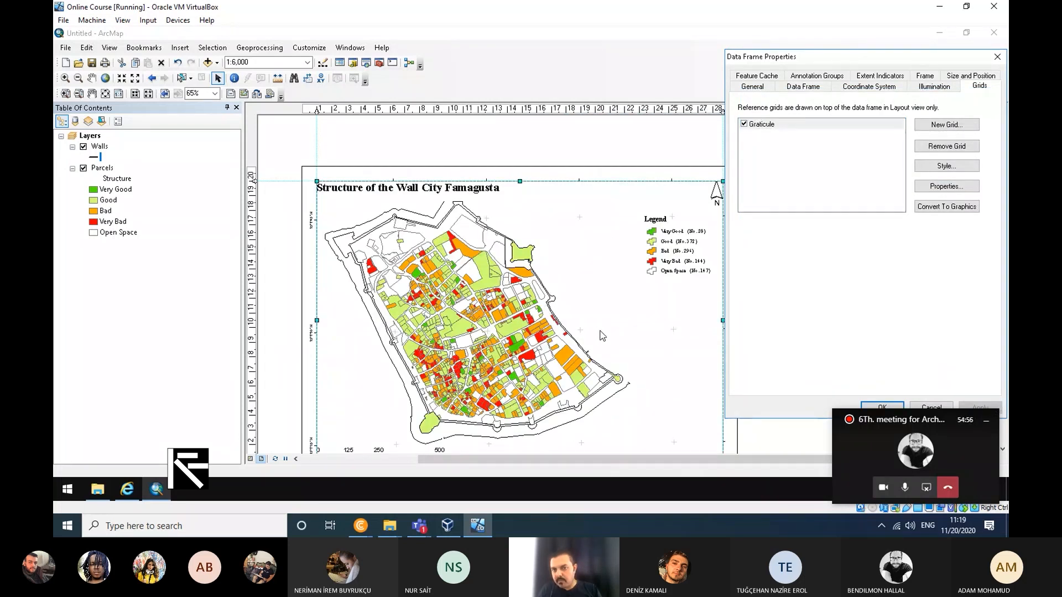
pyautogui.moveTo(834, 59); pyautogui.dragTo(706, 58)
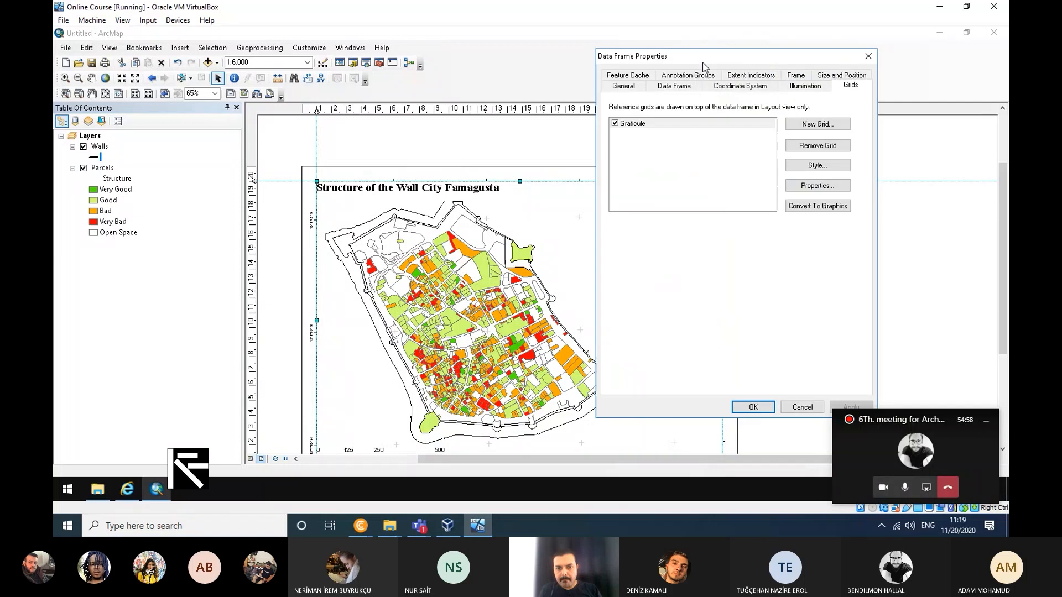
pyautogui.click(755, 407)
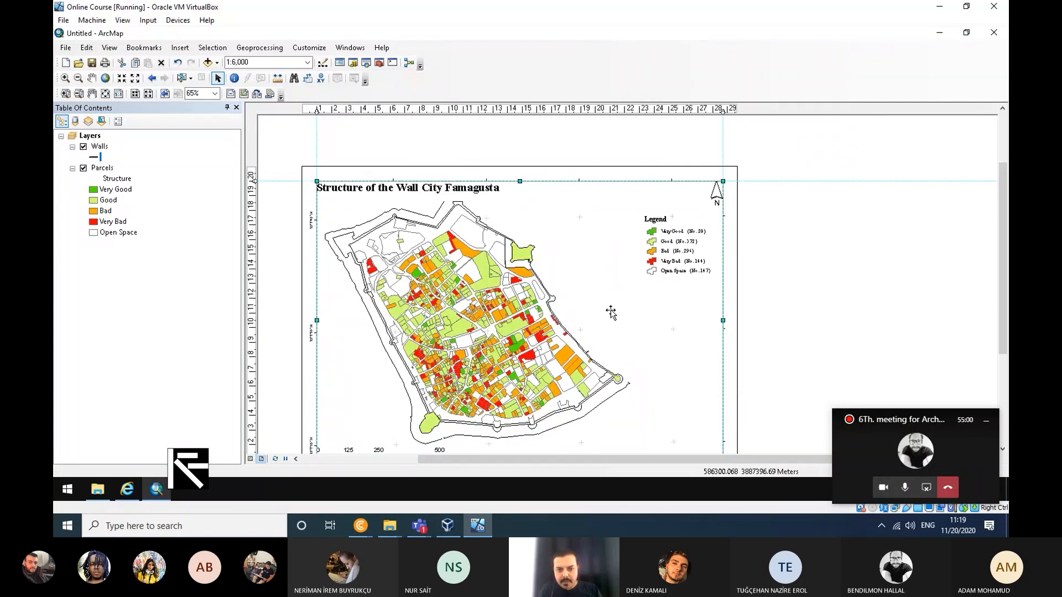
pyautogui.moveTo(765, 353); pyautogui.dragTo(631, 287)
pyautogui.moveTo(660, 286); pyautogui.dragTo(791, 306)
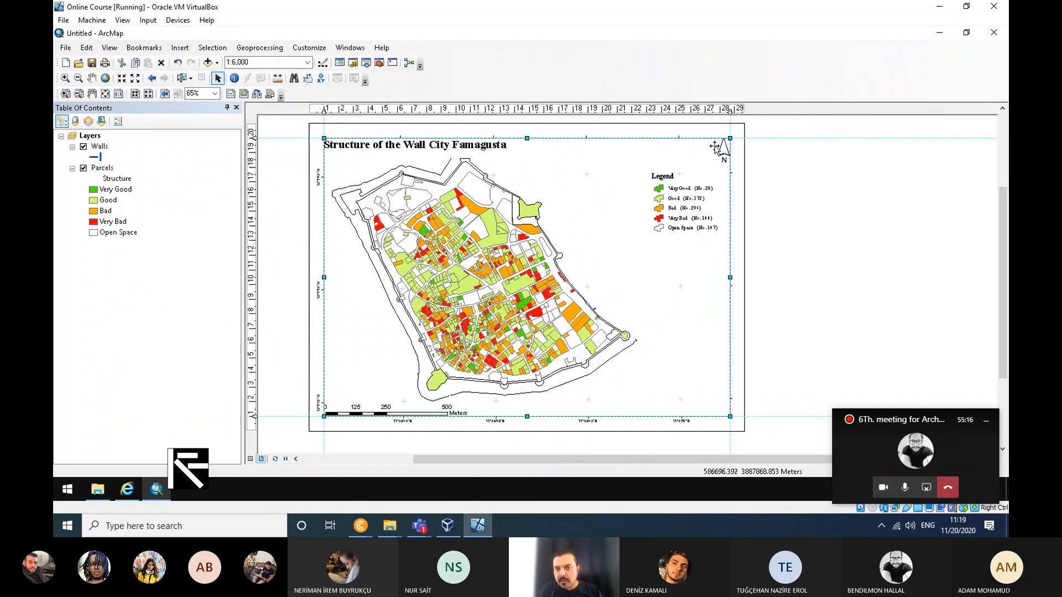
pyautogui.scroll(-3, 625, 134)
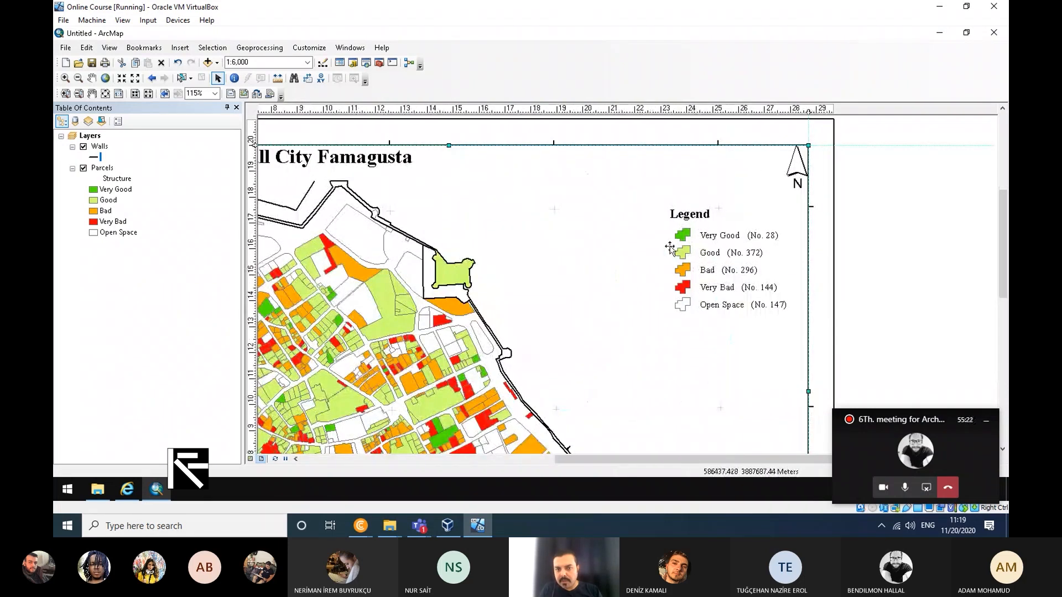
pyautogui.scroll(3, 676, 237)
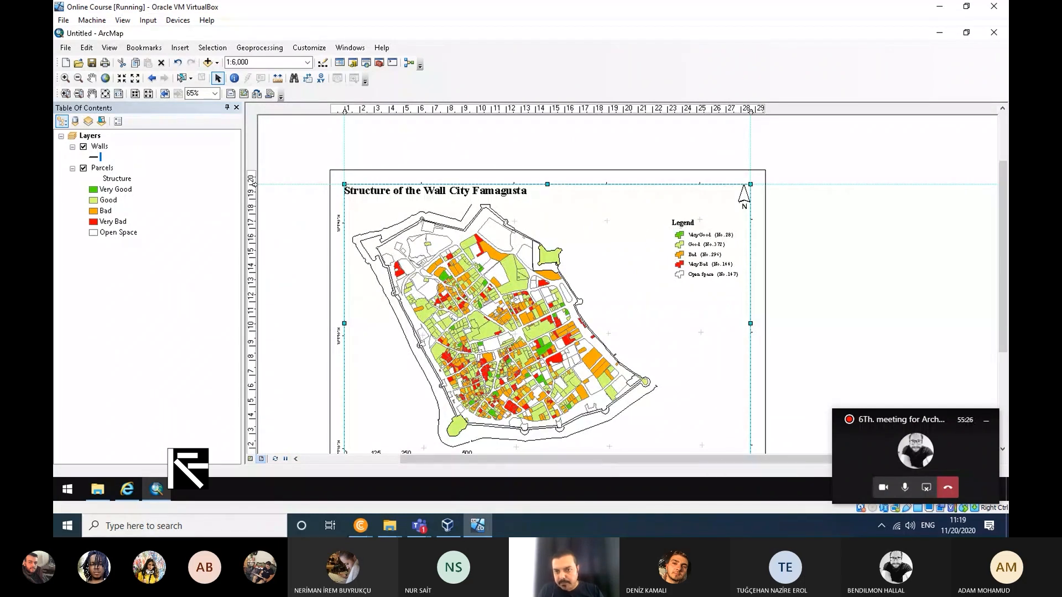
pyautogui.scroll(4, 606, 266)
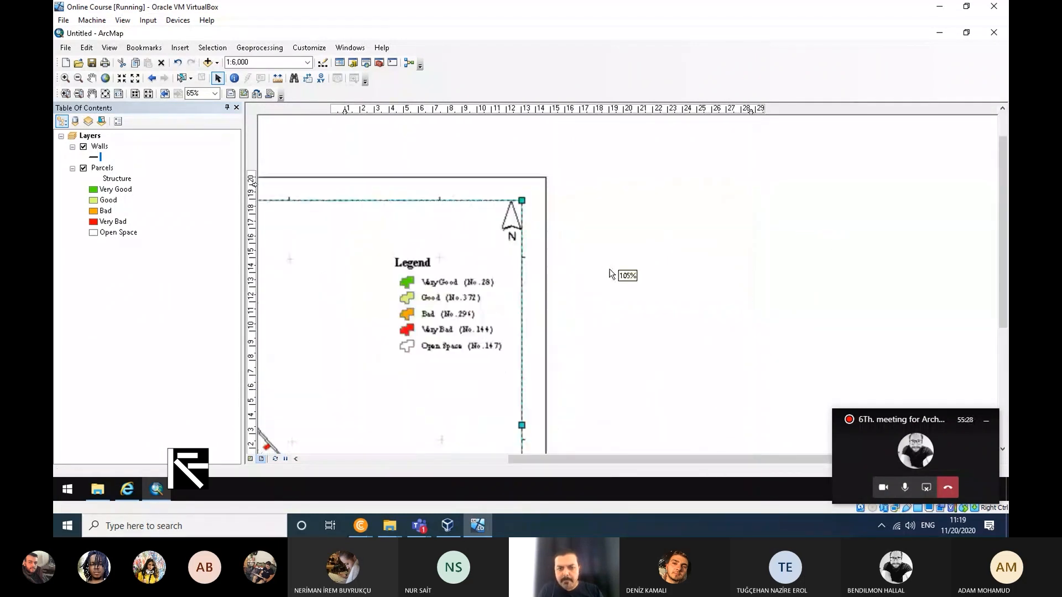
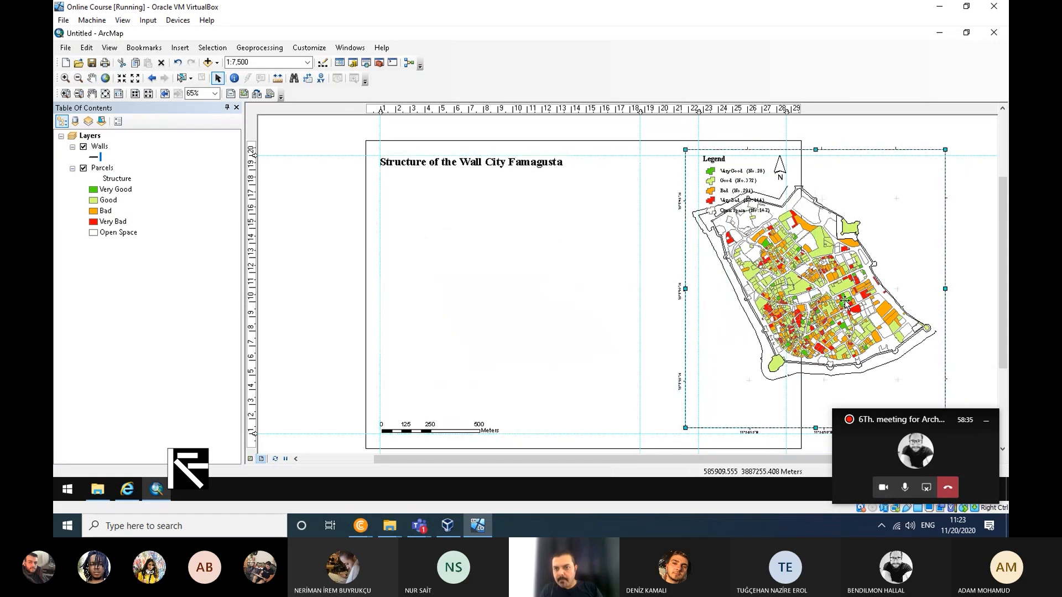
# Step: Duplicate the walled city's data frame on the layout by copying and pasting it
pyautogui.moveTo(878, 232); pyautogui.dragTo(863, 246)
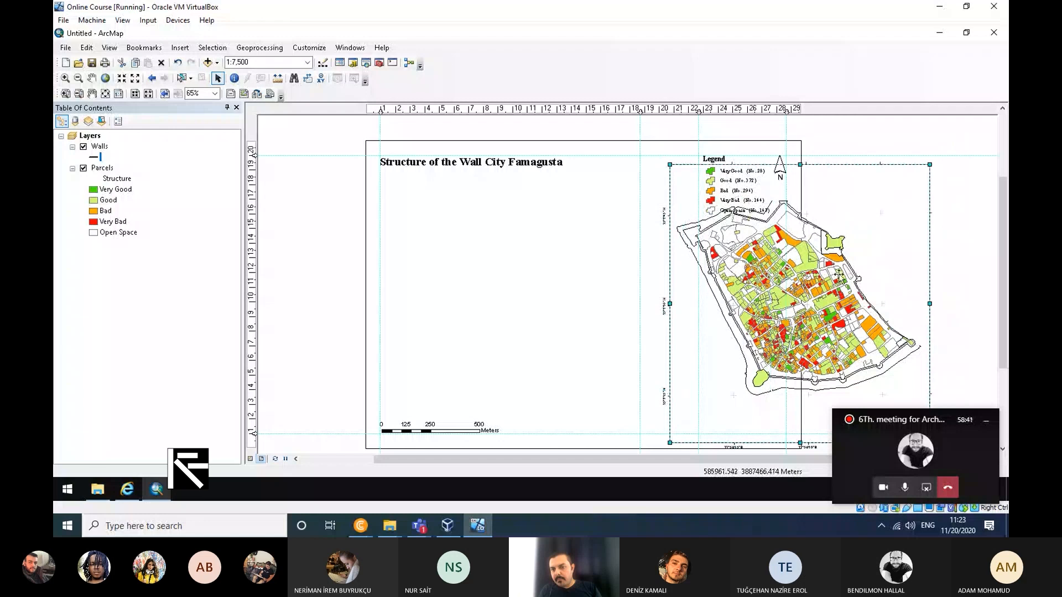
pyautogui.rightClick(872, 198)
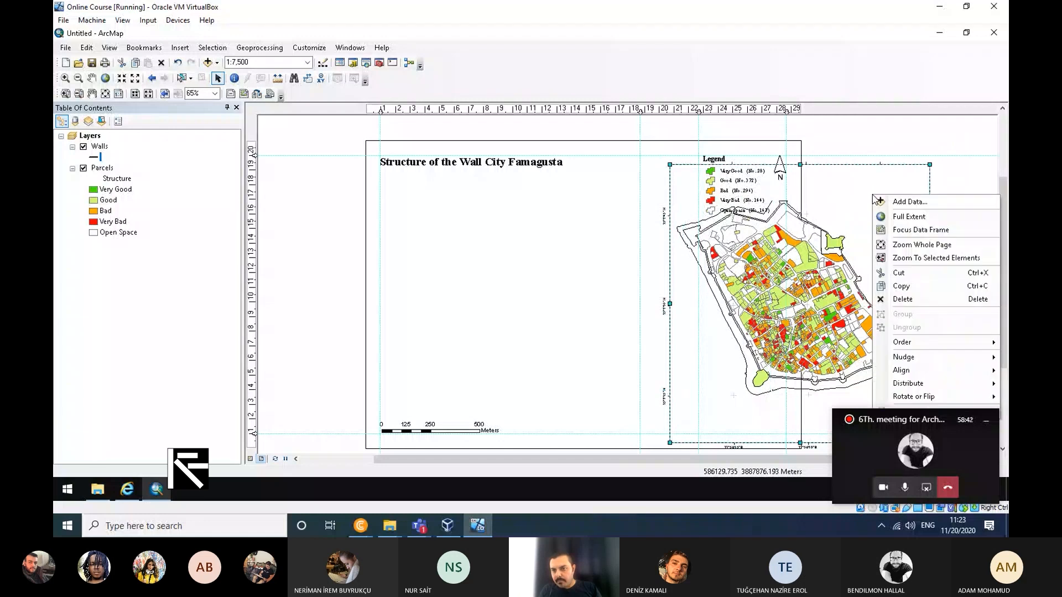
pyautogui.click(914, 287)
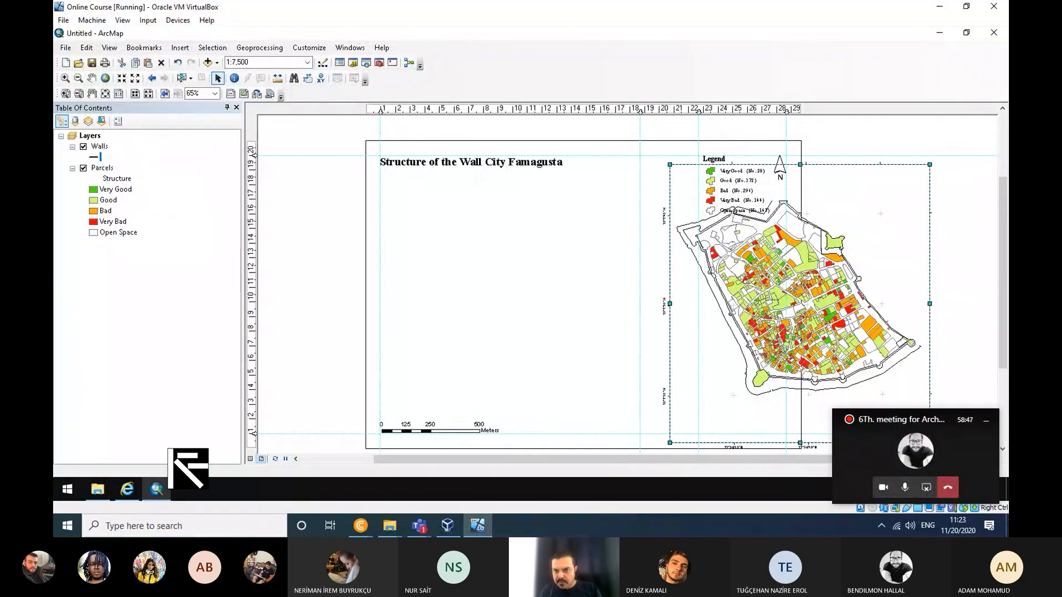
pyautogui.rightClick(316, 192)
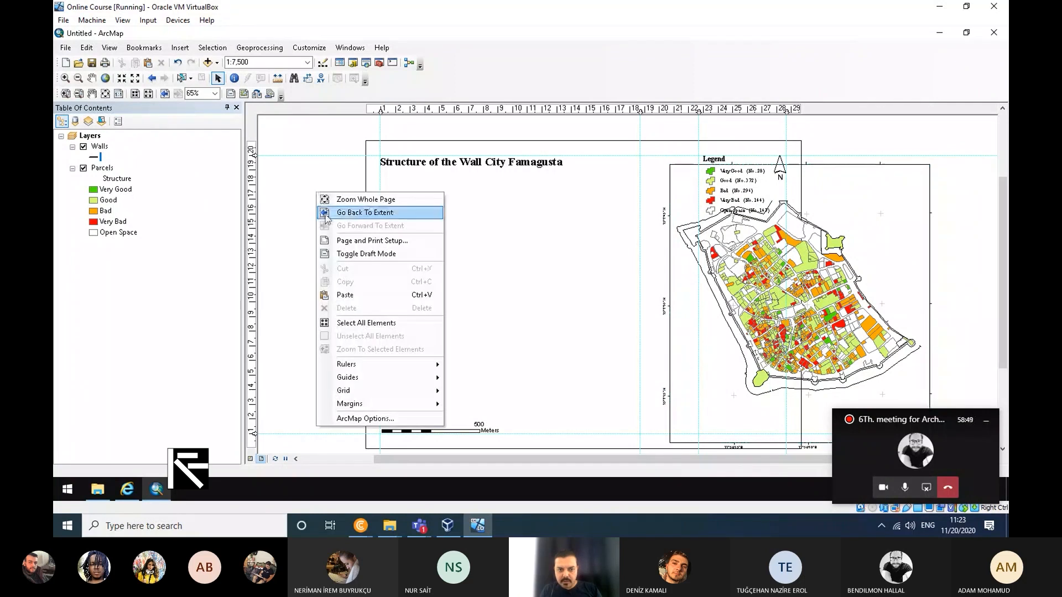
pyautogui.click(357, 292)
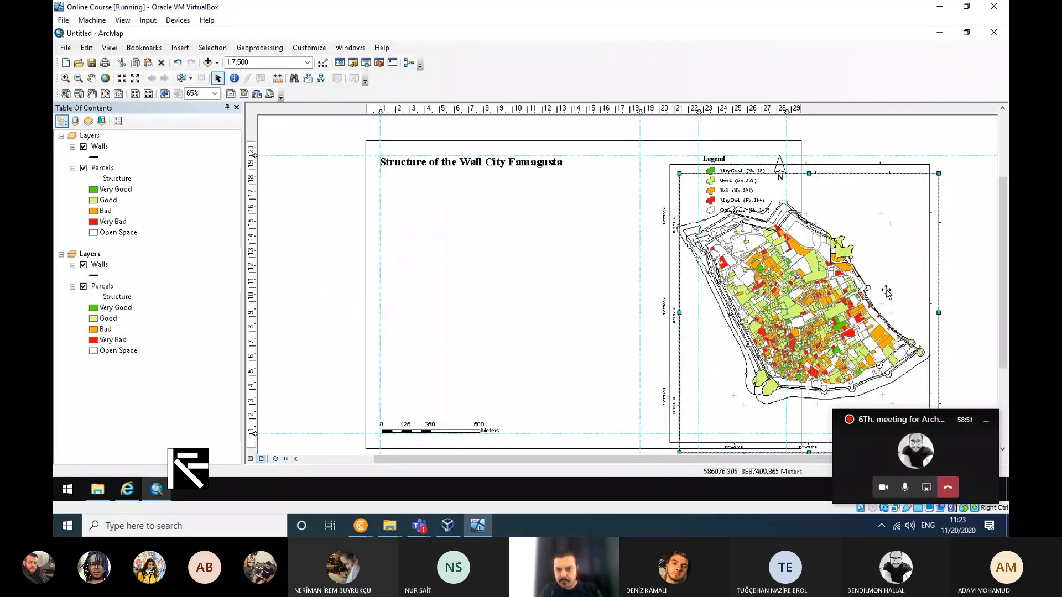
# Step: Place the pasted data frame over the empty left part of the page and fit its edges to the guides
pyautogui.moveTo(577, 279); pyautogui.dragTo(558, 258)
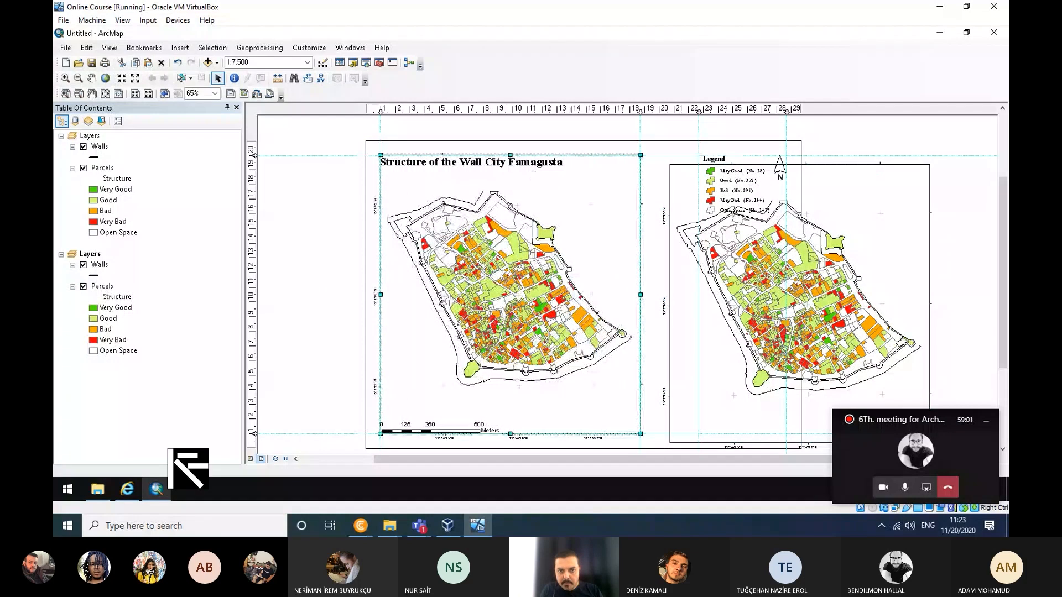
pyautogui.moveTo(511, 154); pyautogui.dragTo(511, 157)
pyautogui.moveTo(380, 294); pyautogui.dragTo(379, 296)
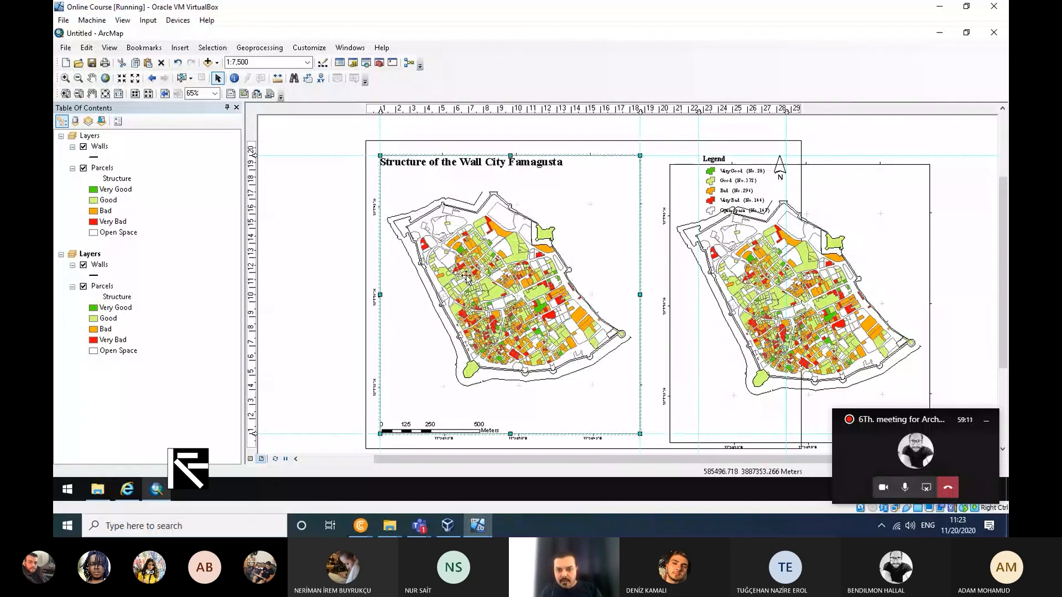
# Step: Set the duplicated data frame's scale to 1:1,000 and pan its map to the parcels around the central street junction
pyautogui.click(265, 62)
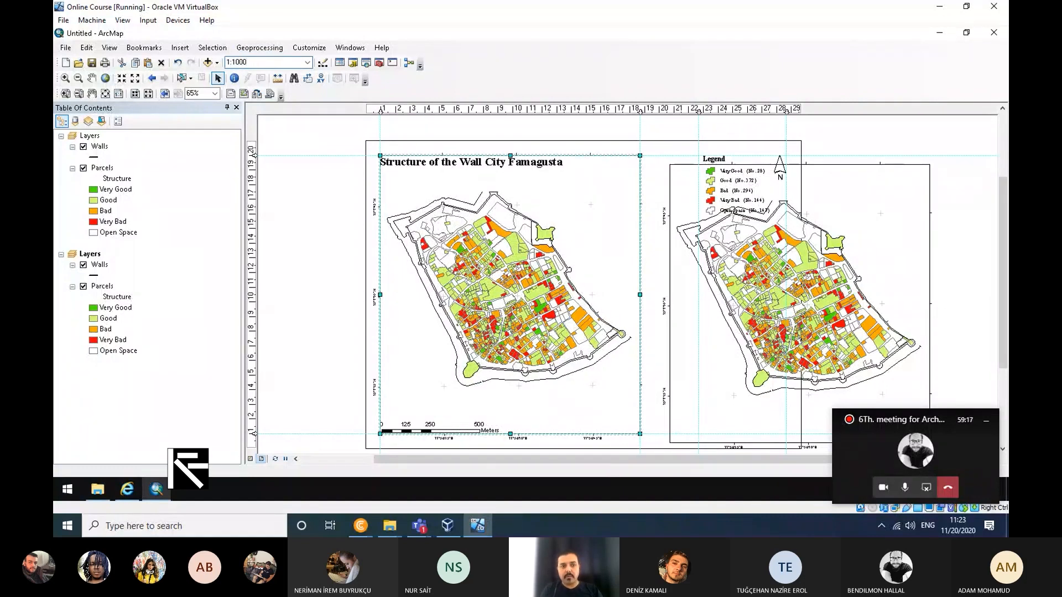
pyautogui.press('Return')
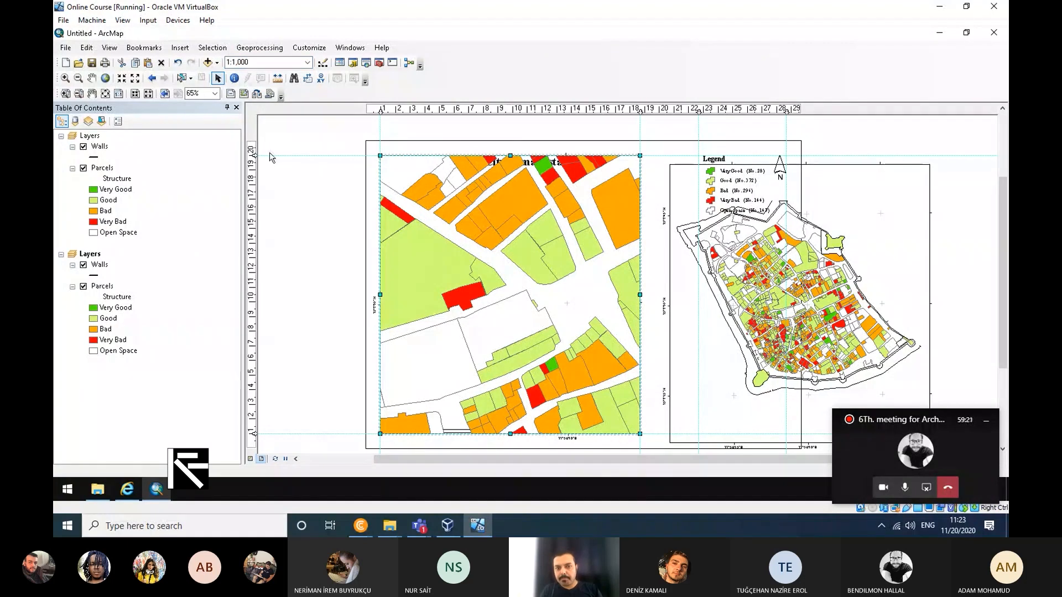
pyautogui.click(91, 78)
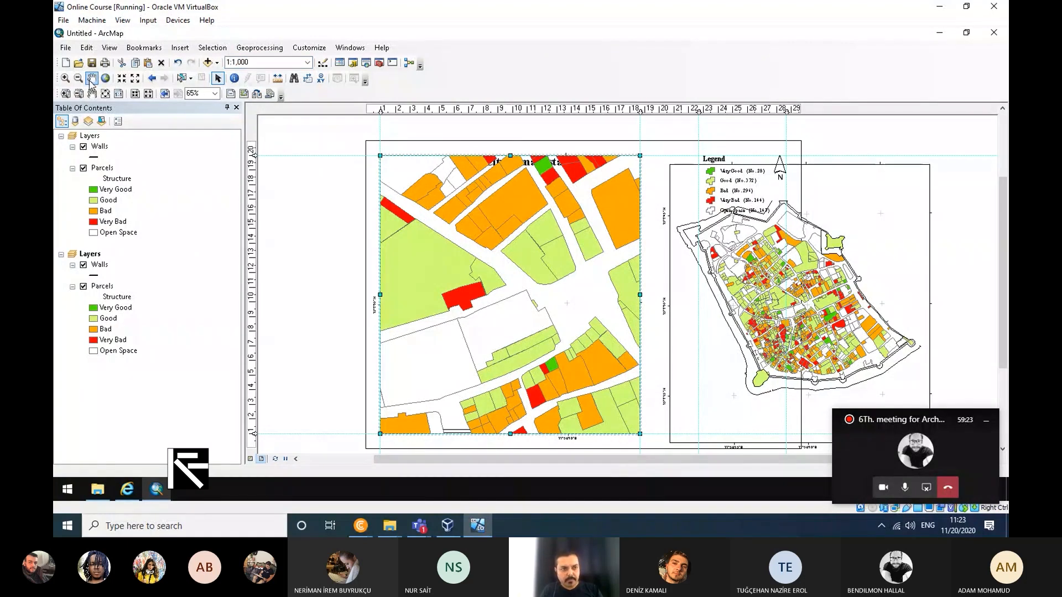
pyautogui.moveTo(487, 283); pyautogui.dragTo(445, 282)
pyautogui.moveTo(532, 333); pyautogui.dragTo(504, 307)
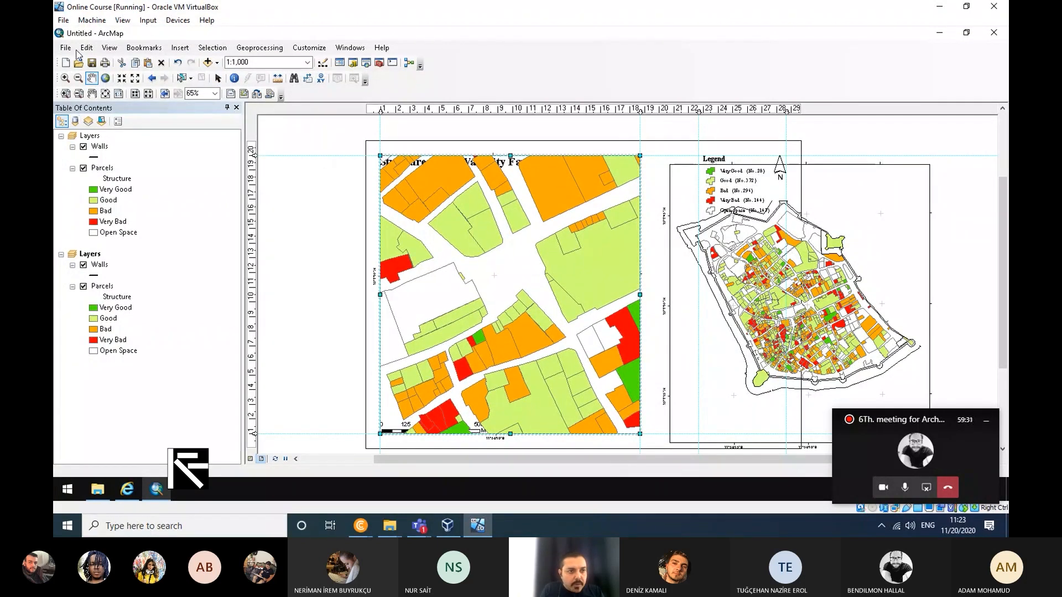
# Step: Lower the top edge of the enlarged data frame so it sits below the map title
pyautogui.click(216, 78)
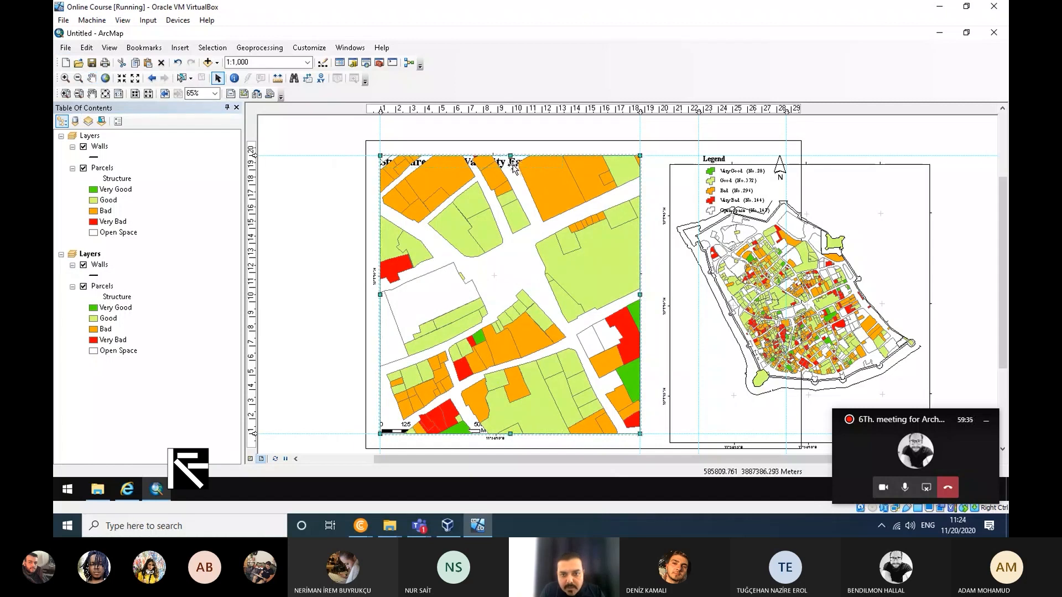
pyautogui.doubleClick(521, 166)
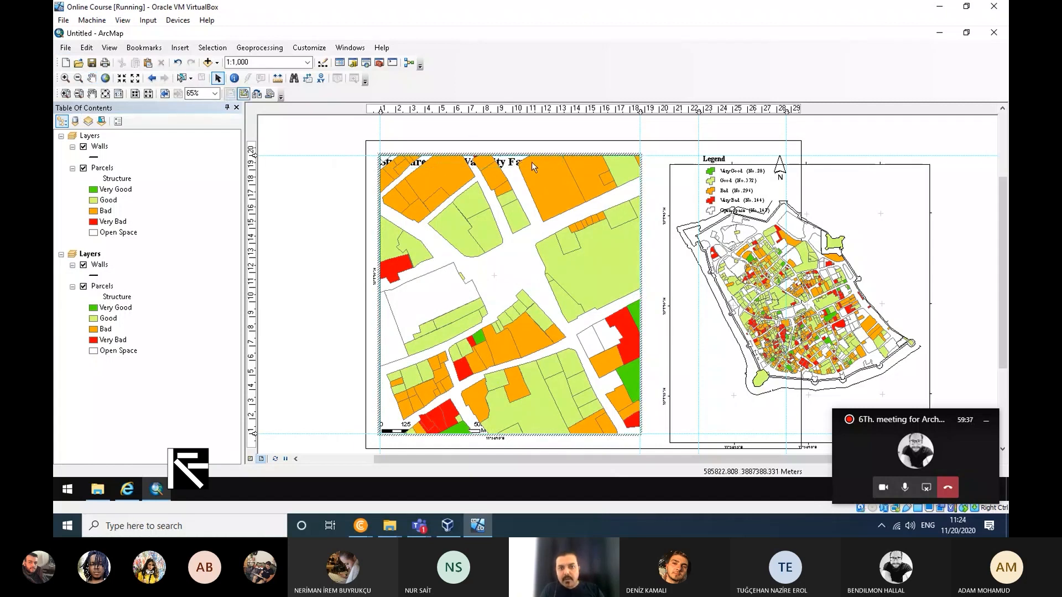
pyautogui.click(306, 250)
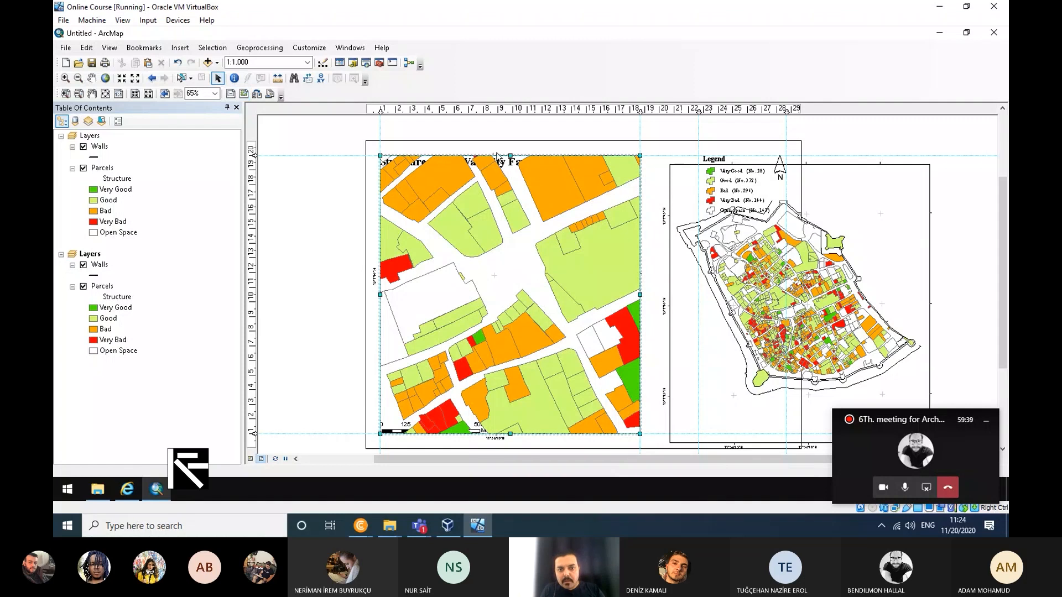
pyautogui.click(511, 156)
pyautogui.moveTo(510, 156); pyautogui.dragTo(512, 192)
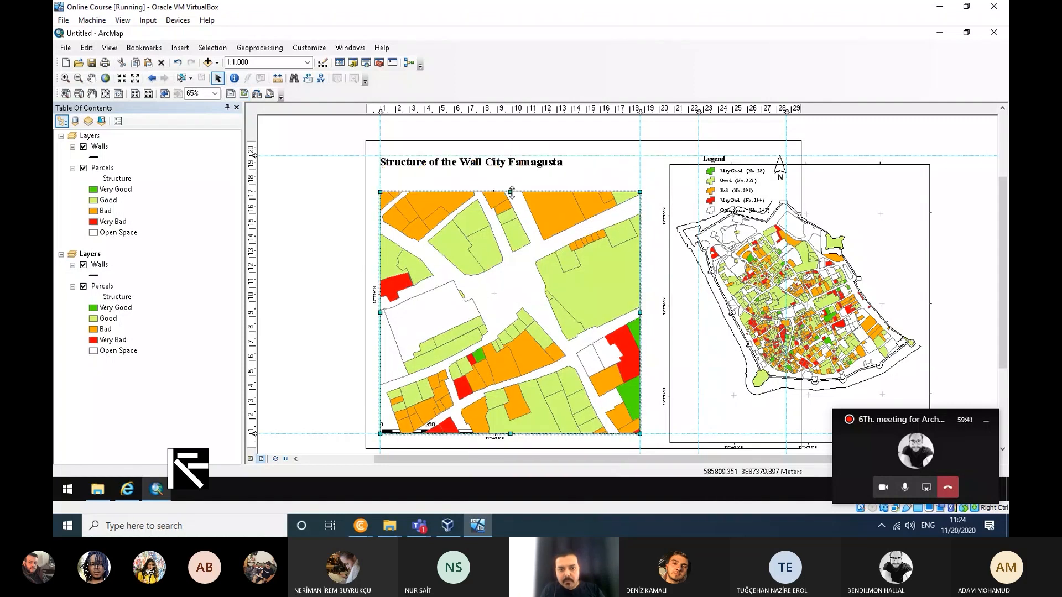
# Step: Bring the map title one level forward in the layout's drawing order
pyautogui.doubleClick(502, 165)
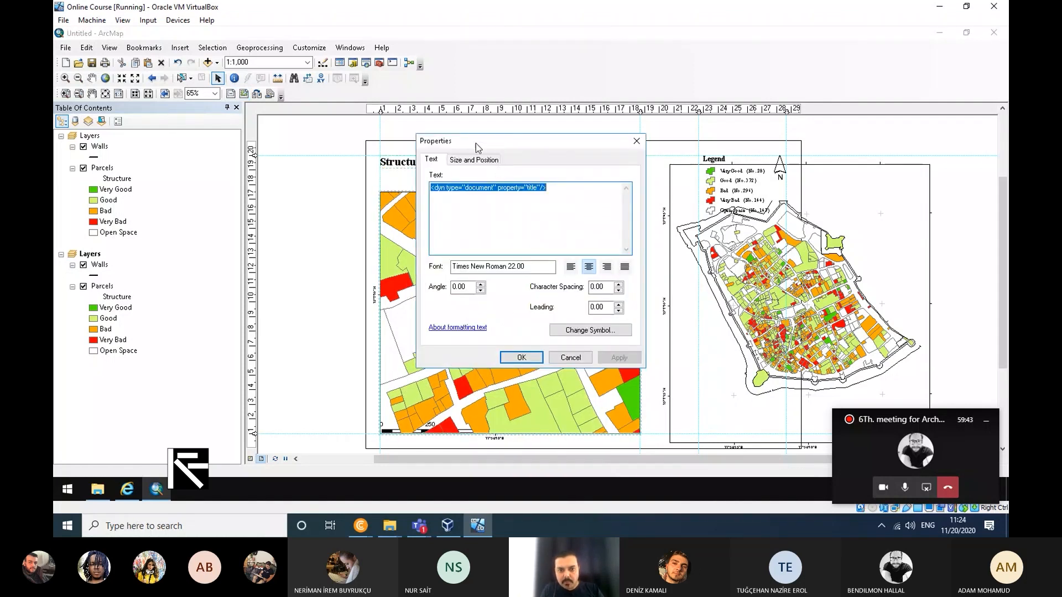
pyautogui.click(635, 139)
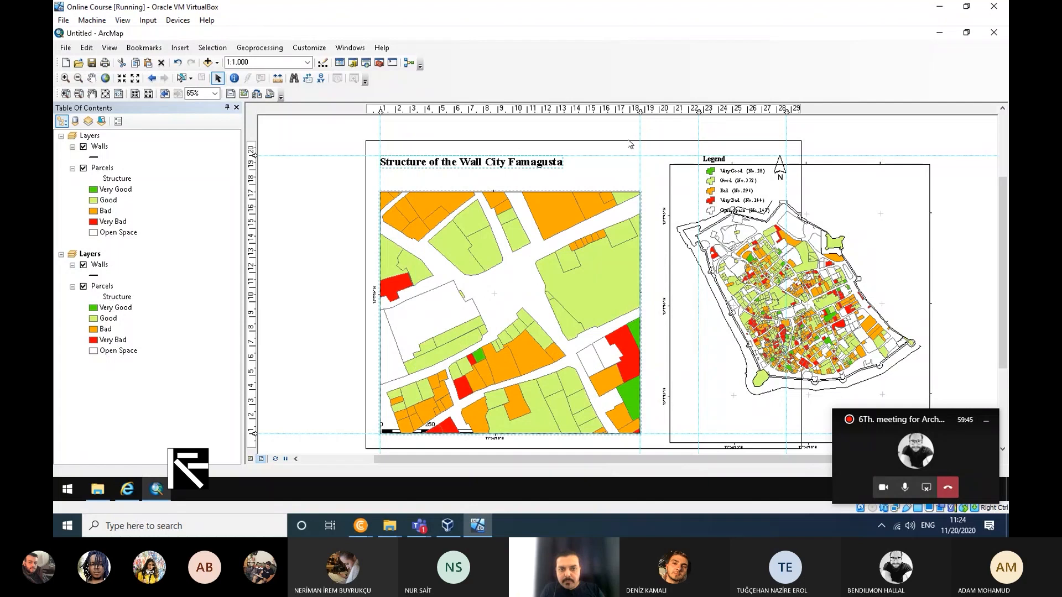
pyautogui.rightClick(510, 165)
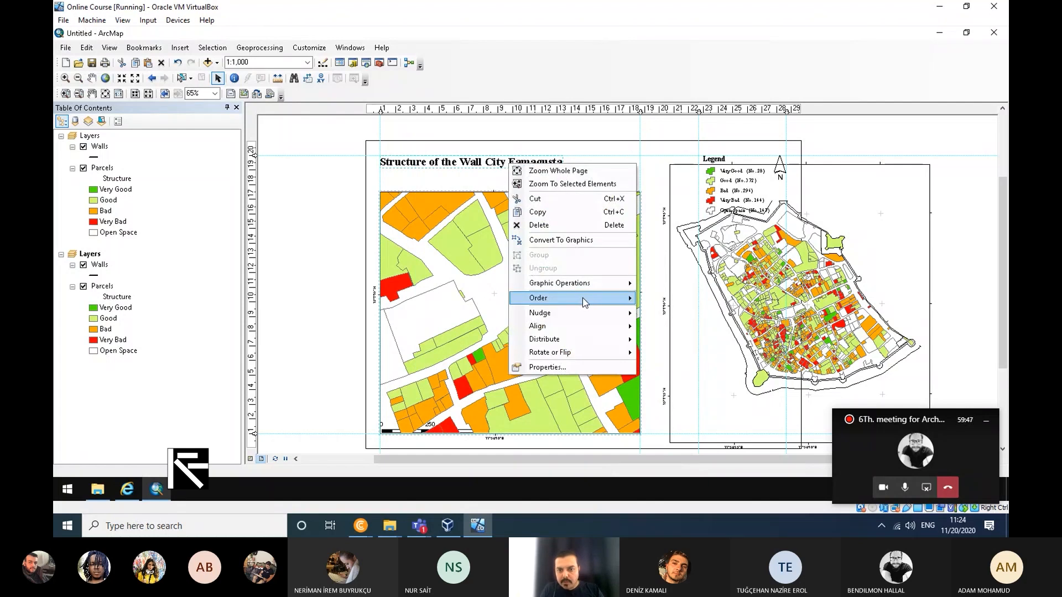
pyautogui.moveTo(611, 302)
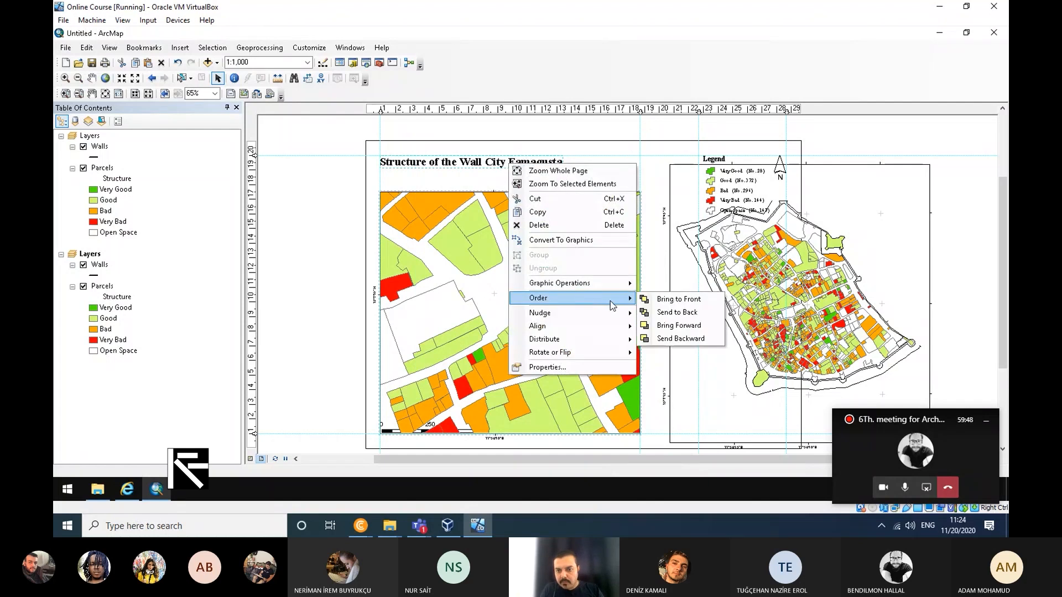
pyautogui.click(686, 326)
# Step: Add a horizontal guide just below the map title and snap the 1:1,000 detail frame's top edge to it
pyautogui.click(507, 193)
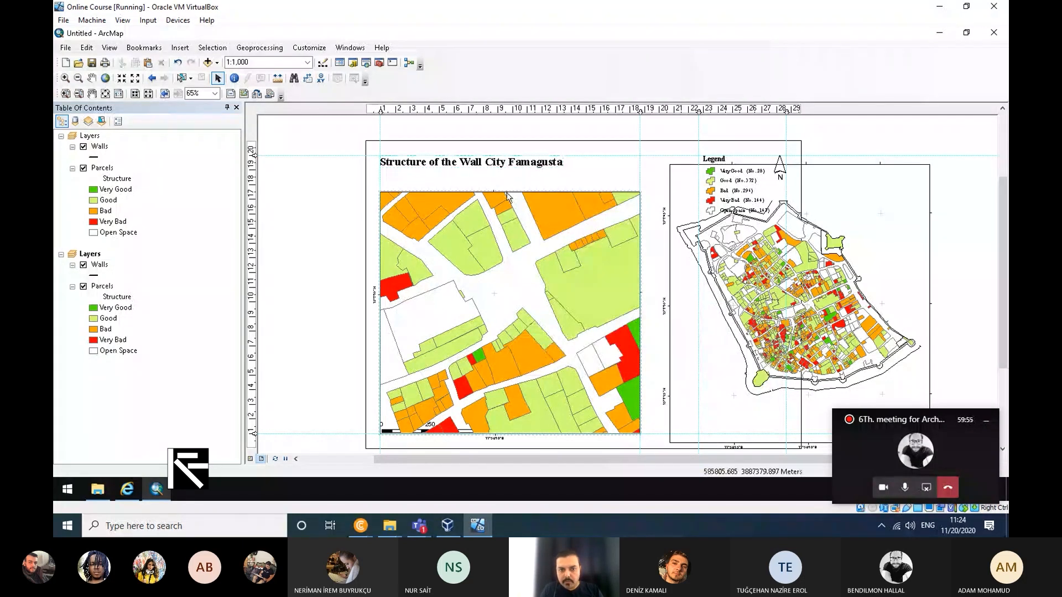
pyautogui.moveTo(510, 191); pyautogui.dragTo(512, 156)
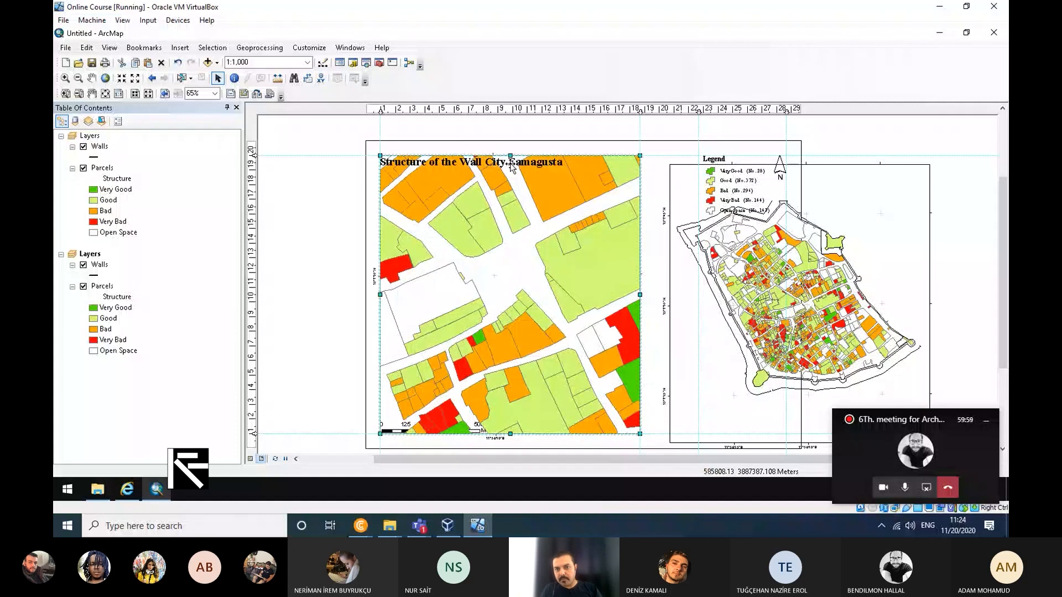
pyautogui.click(248, 170)
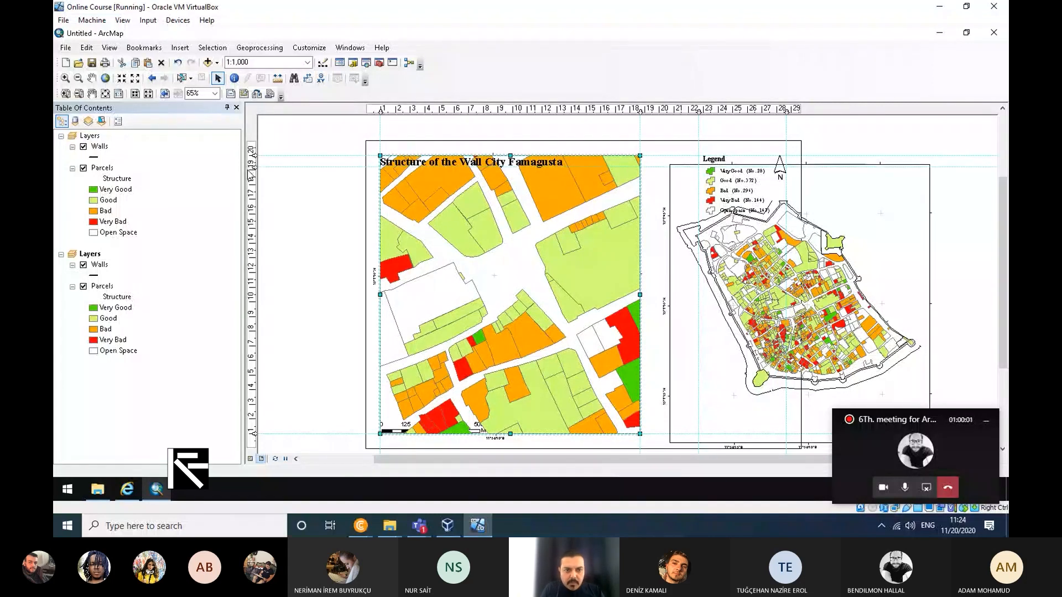
pyautogui.moveTo(254, 166); pyautogui.dragTo(254, 171)
pyautogui.moveTo(509, 153); pyautogui.dragTo(508, 170)
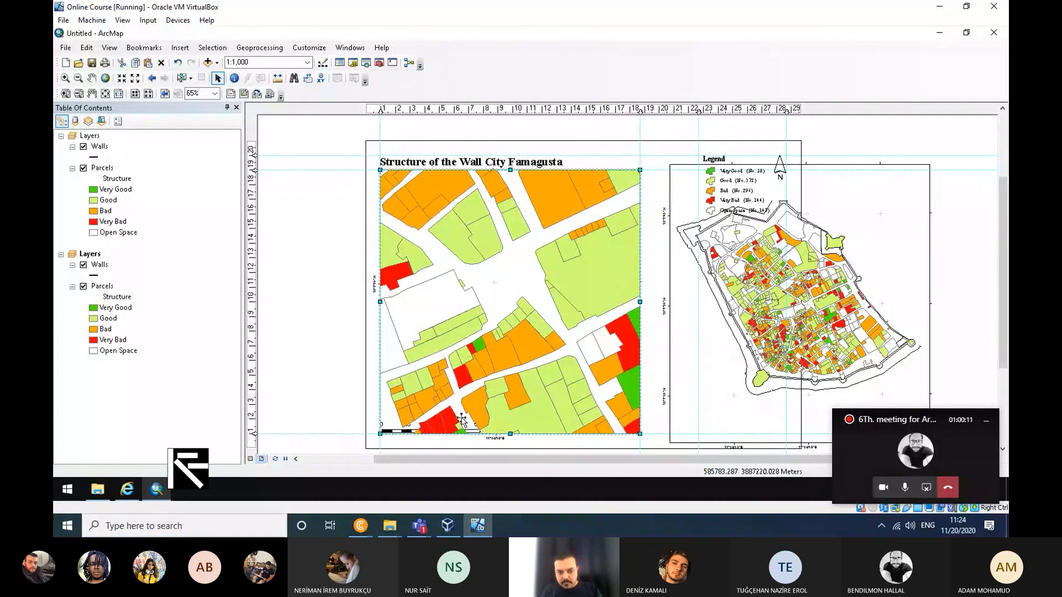
# Step: Raise the detail frame's bottom edge above the scale bar and snap it to a new horizontal guide there
pyautogui.moveTo(511, 433); pyautogui.dragTo(510, 416)
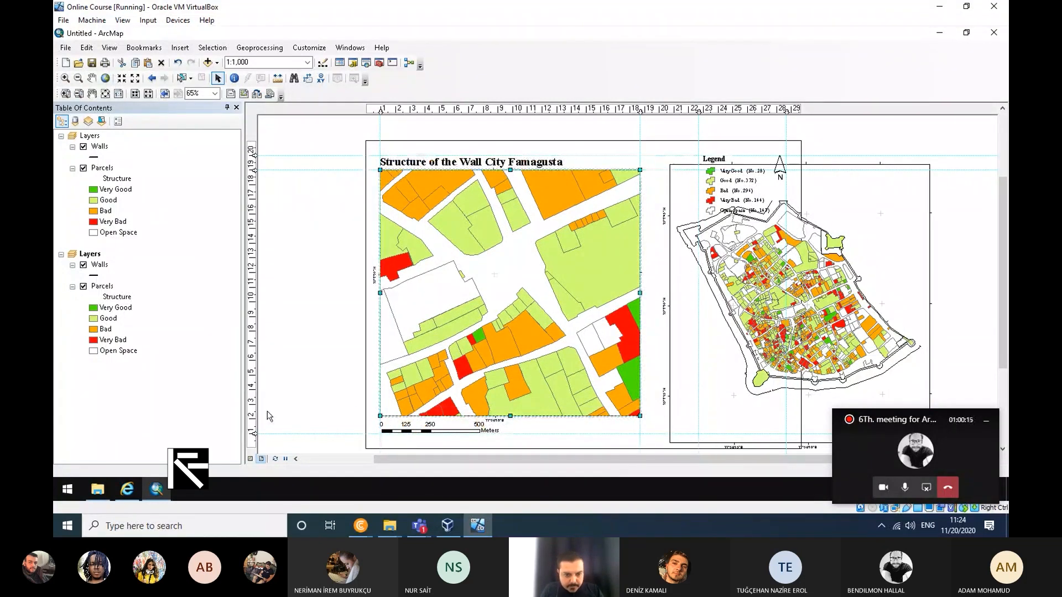
pyautogui.click(254, 413)
pyautogui.moveTo(254, 412)
pyautogui.mouseDown()
pyautogui.moveTo(251, 405)
pyautogui.moveTo(251, 422)
pyautogui.mouseUp()
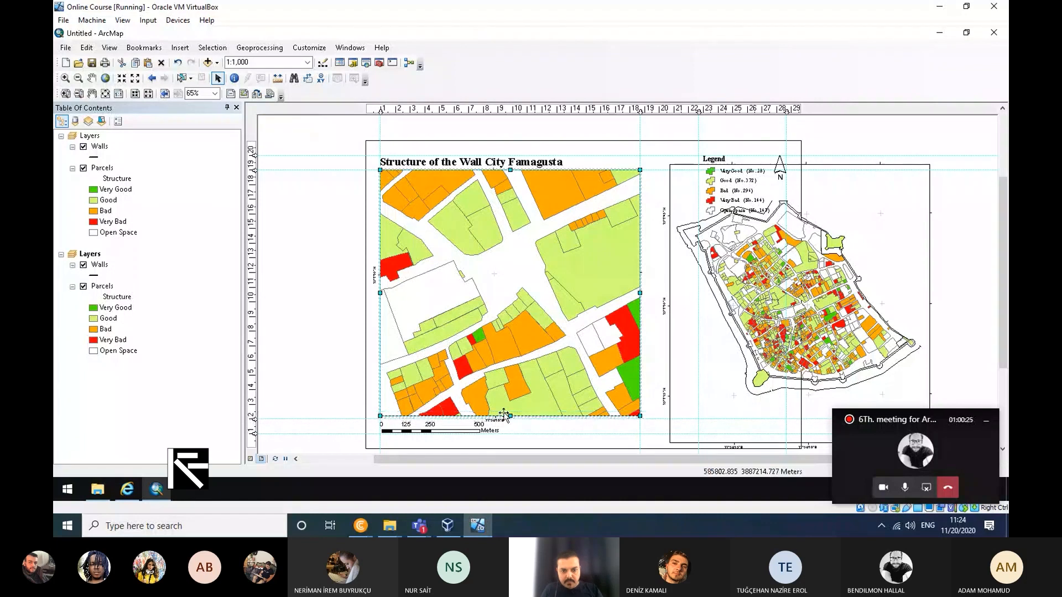
pyautogui.moveTo(507, 415)
pyautogui.mouseDown()
pyautogui.moveTo(512, 408)
pyautogui.moveTo(510, 419)
pyautogui.mouseUp()
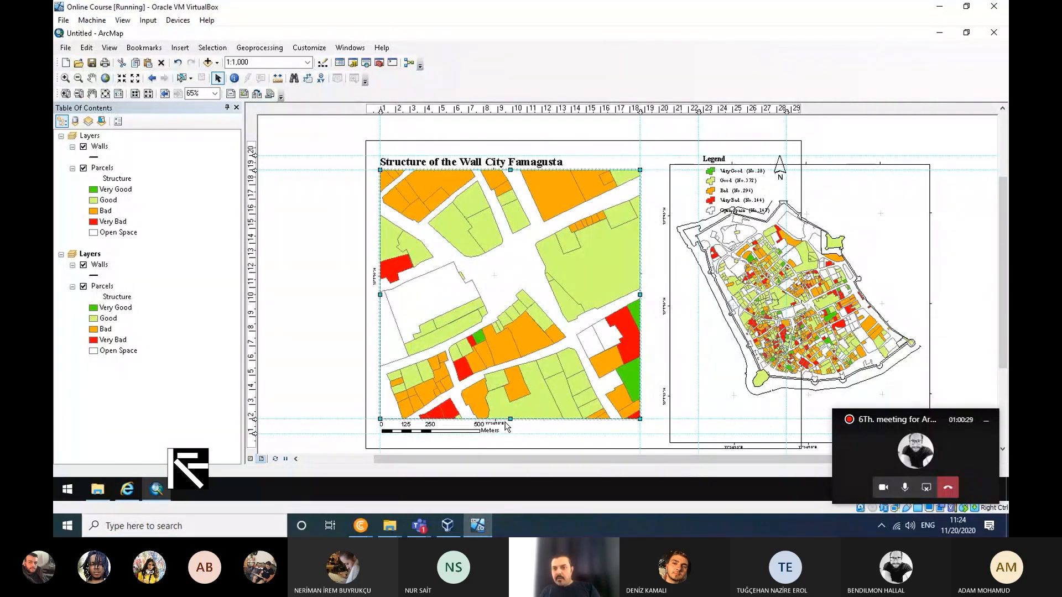
# Step: Move the scale bar out from under the detail frame to the empty area left of the page
pyautogui.click(445, 431)
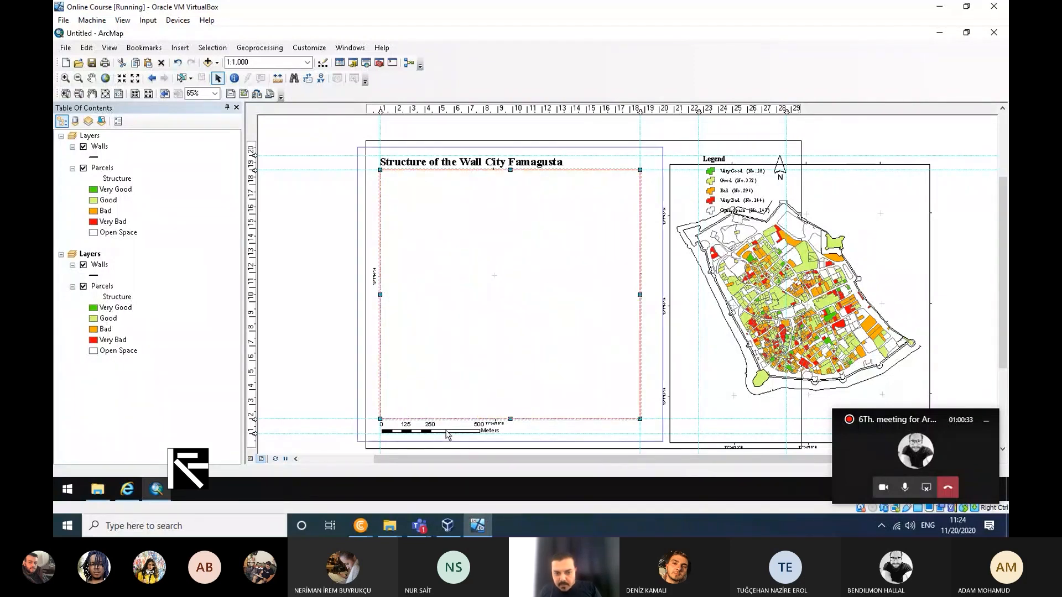
pyautogui.click(424, 431)
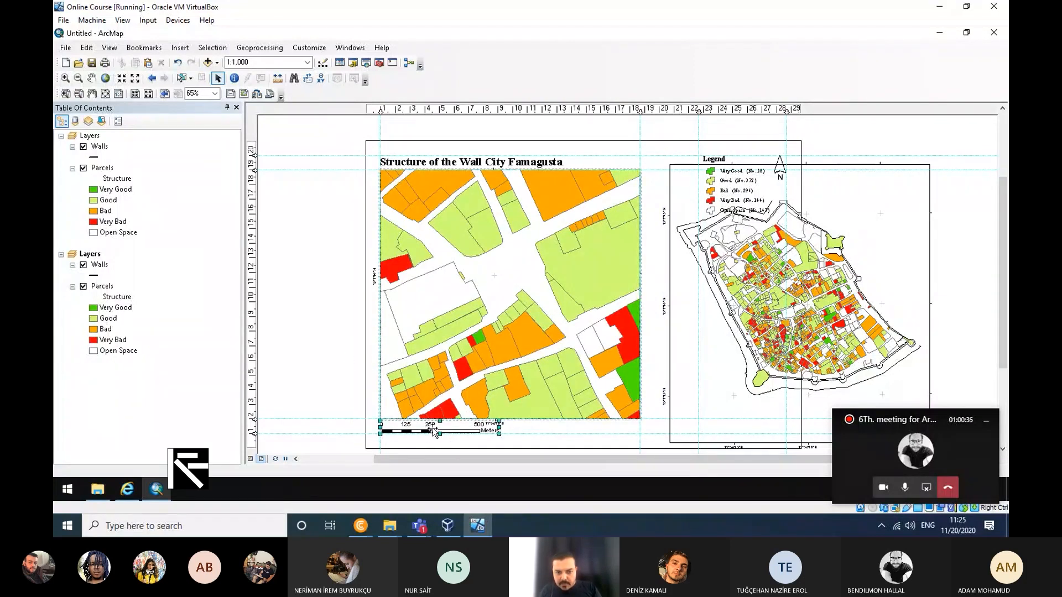
pyautogui.moveTo(433, 431); pyautogui.dragTo(298, 256)
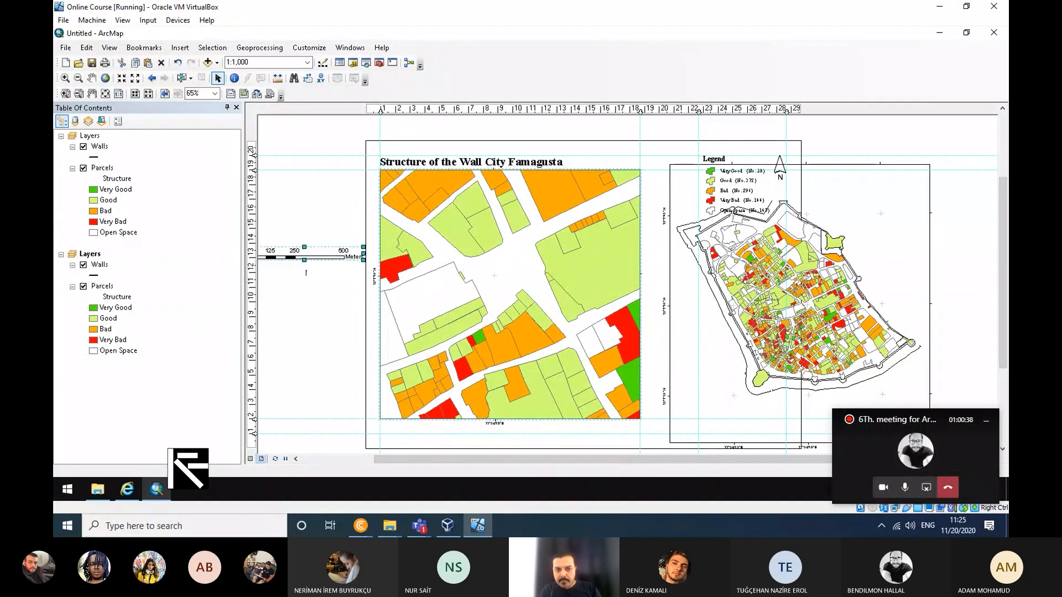
# Step: Set the walled city data frame's scale to 1:10,000 and shift the scale bar slightly lower beside the page
pyautogui.click(914, 194)
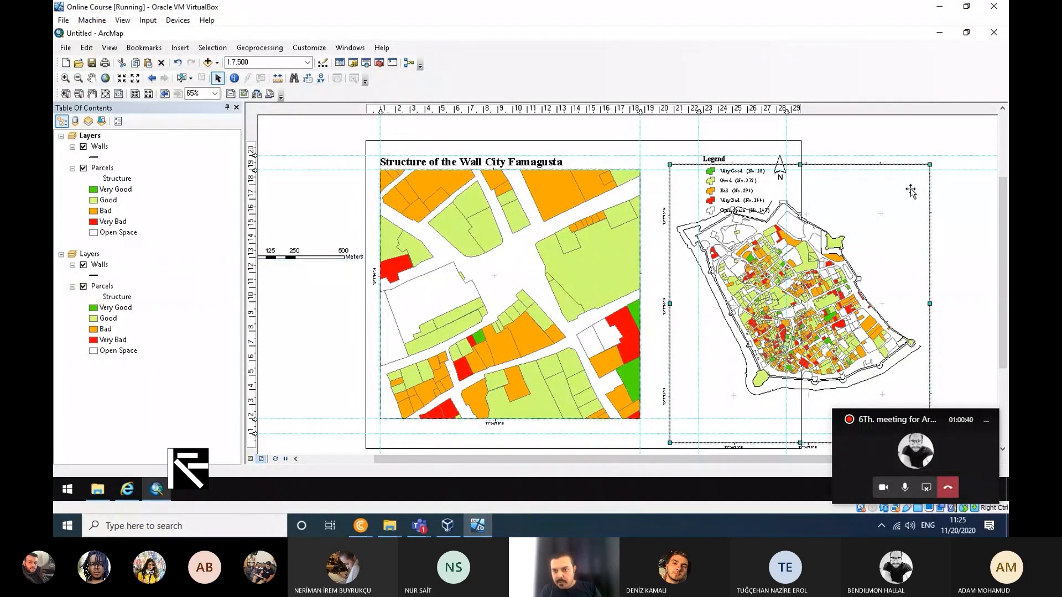
pyautogui.click(270, 62)
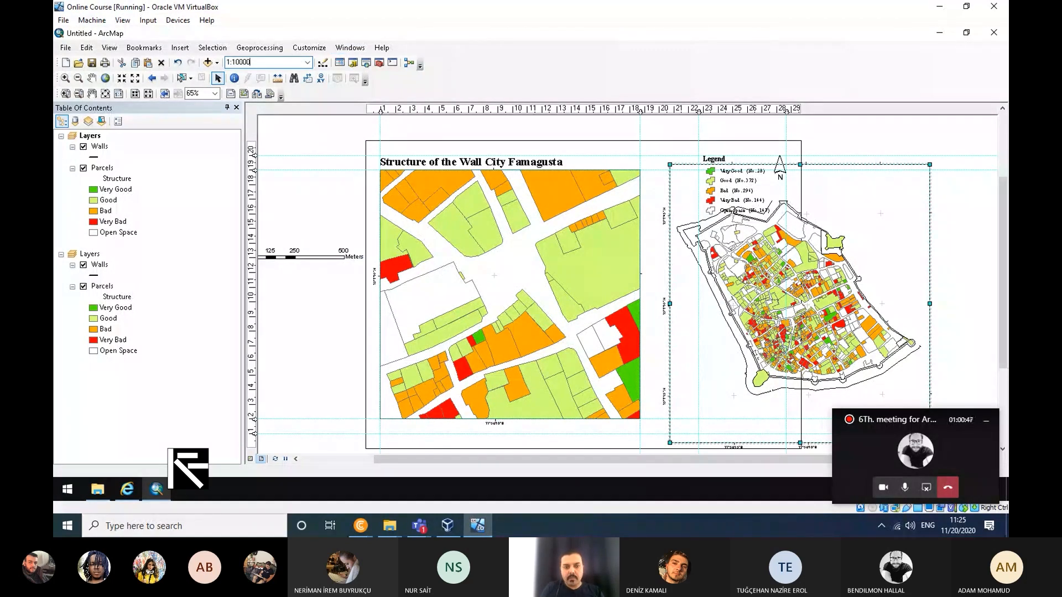
pyautogui.press('Return')
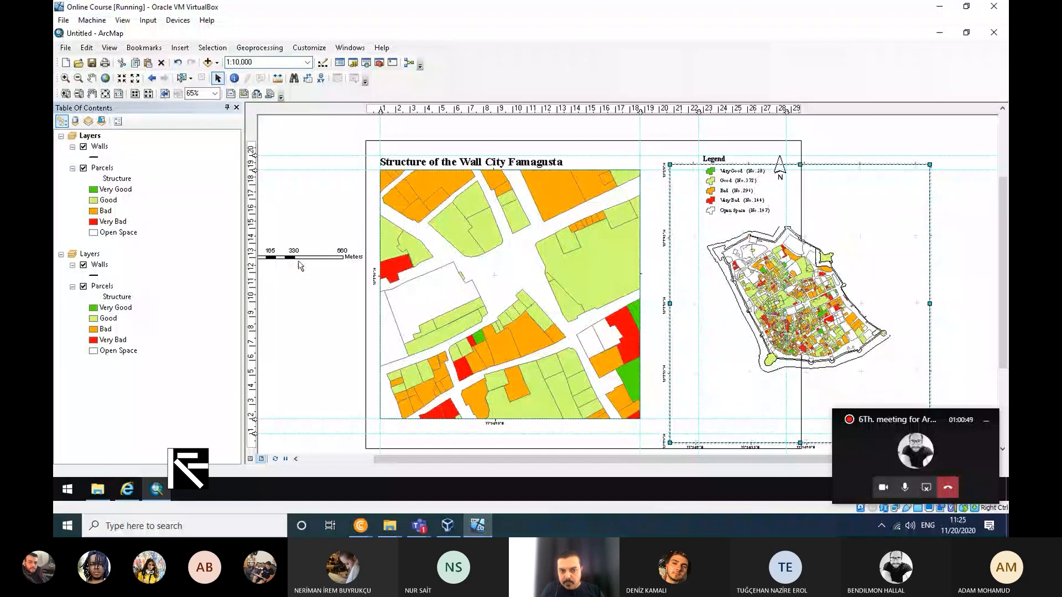
pyautogui.click(306, 256)
pyautogui.moveTo(312, 254); pyautogui.dragTo(306, 301)
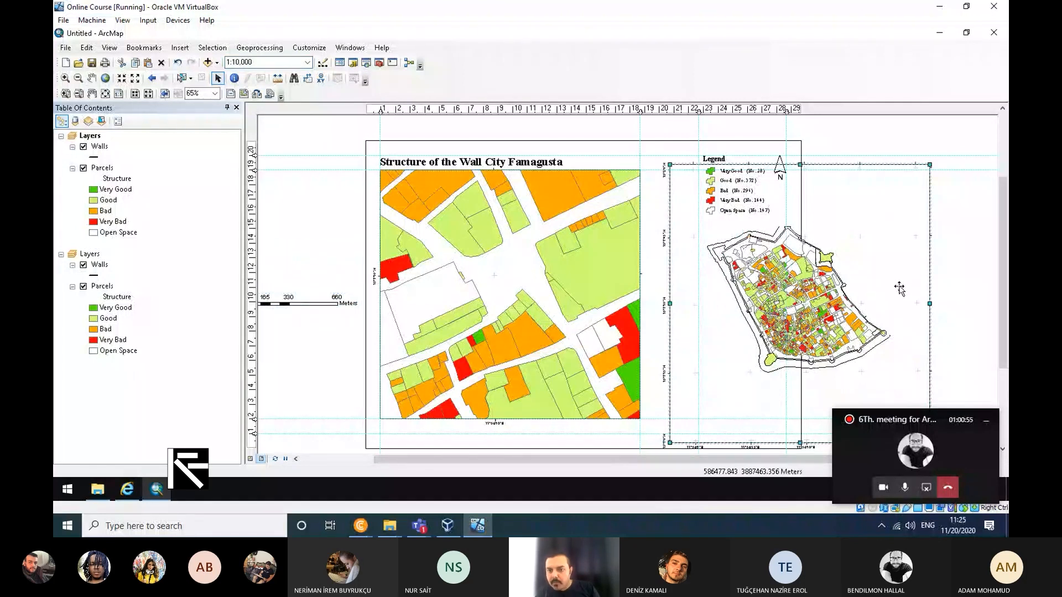
# Step: Shrink the walled city data frame around its map and place it beside the detail frame, below the legend, on the lower guide
pyautogui.click(814, 166)
pyautogui.moveTo(813, 165); pyautogui.dragTo(803, 265)
pyautogui.moveTo(855, 332); pyautogui.dragTo(859, 232)
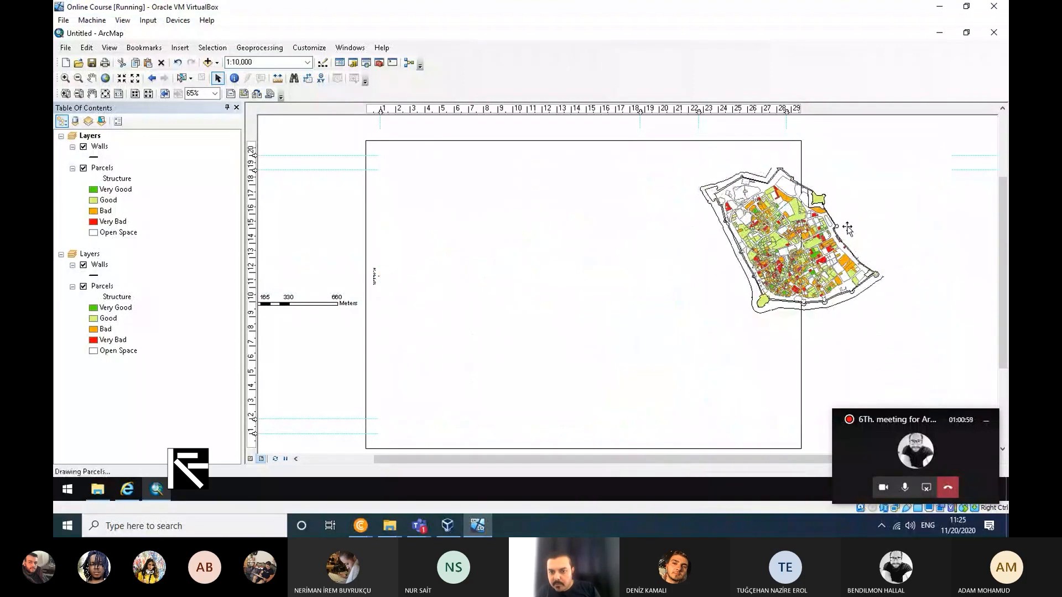
pyautogui.moveTo(921, 244); pyautogui.dragTo(830, 233)
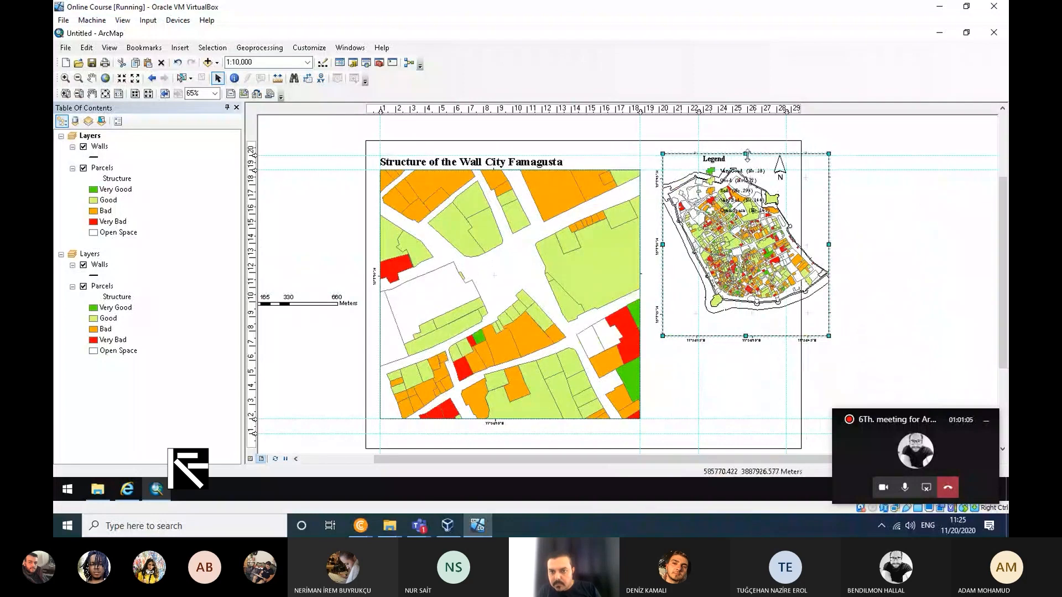
pyautogui.moveTo(746, 154); pyautogui.dragTo(746, 170)
pyautogui.moveTo(761, 237); pyautogui.dragTo(756, 332)
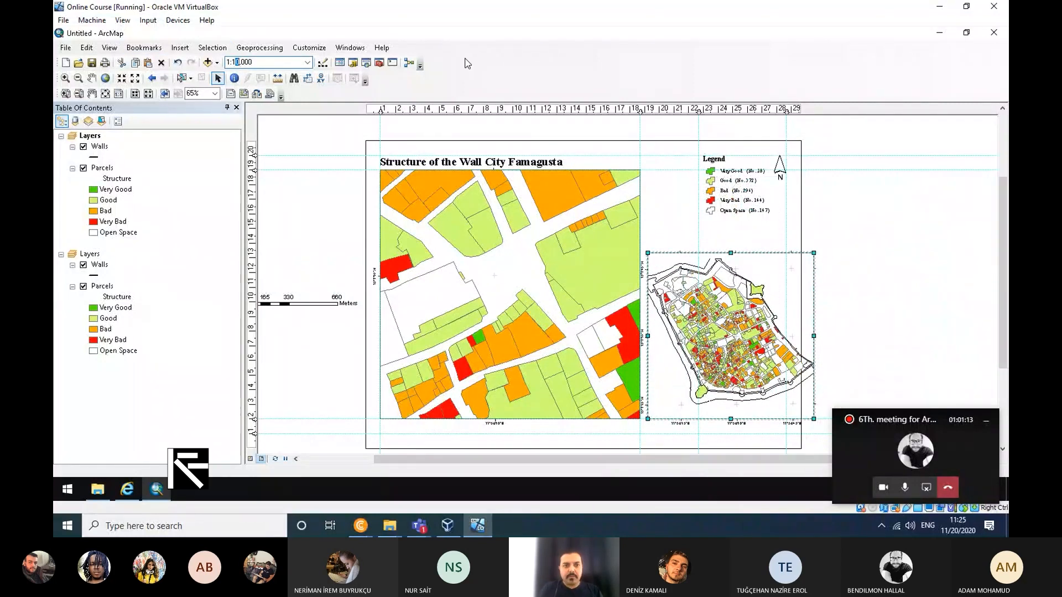
# Step: Set the walled city frame's scale to 1:15,000 and fit its side edges to vertical guides, adding one just right of the detail frame
pyautogui.press('Return')
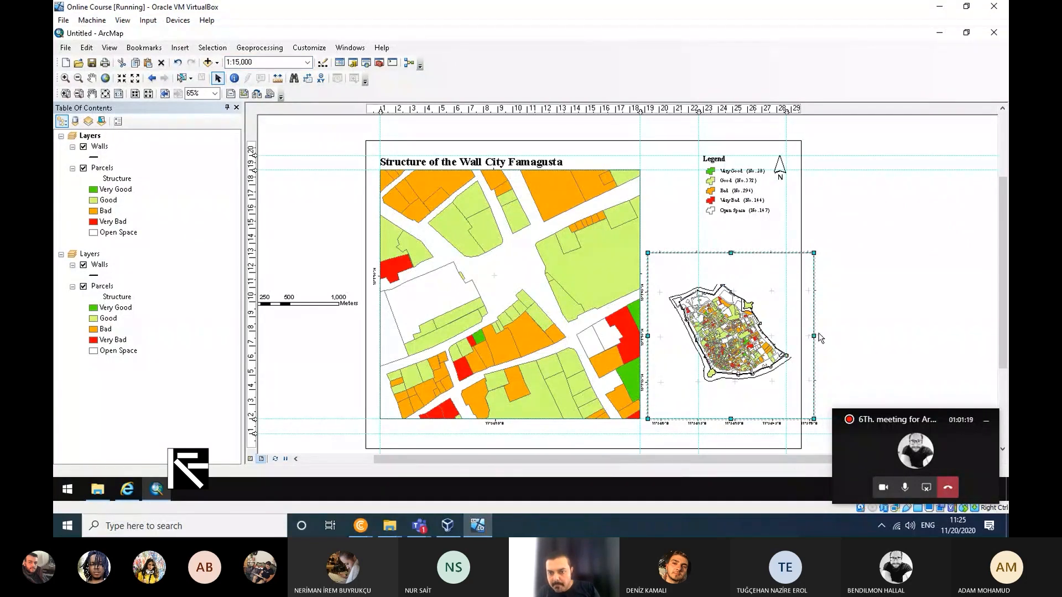
pyautogui.moveTo(814, 336); pyautogui.dragTo(787, 336)
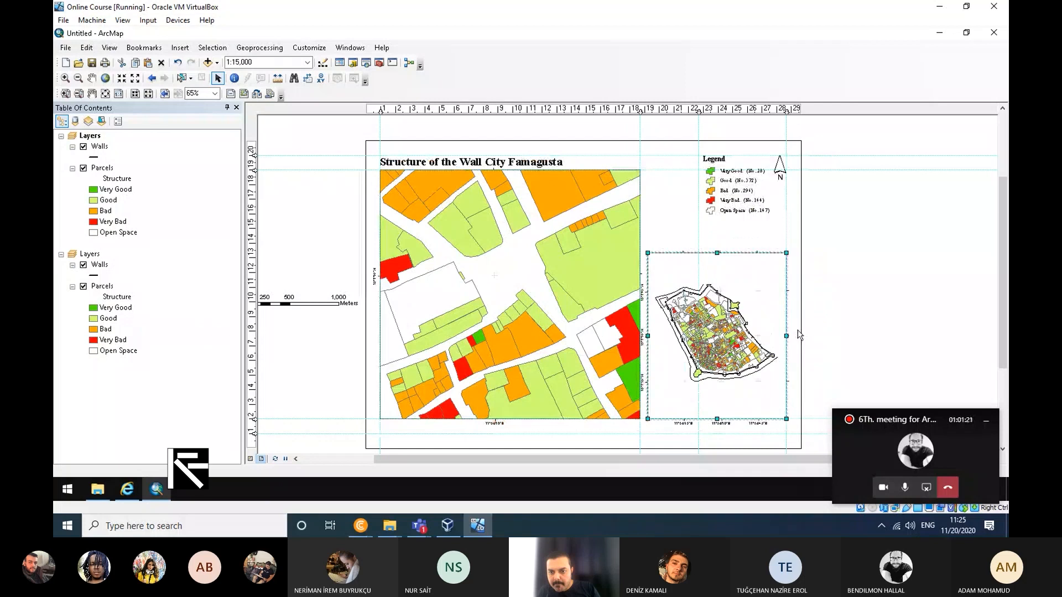
pyautogui.click(653, 110)
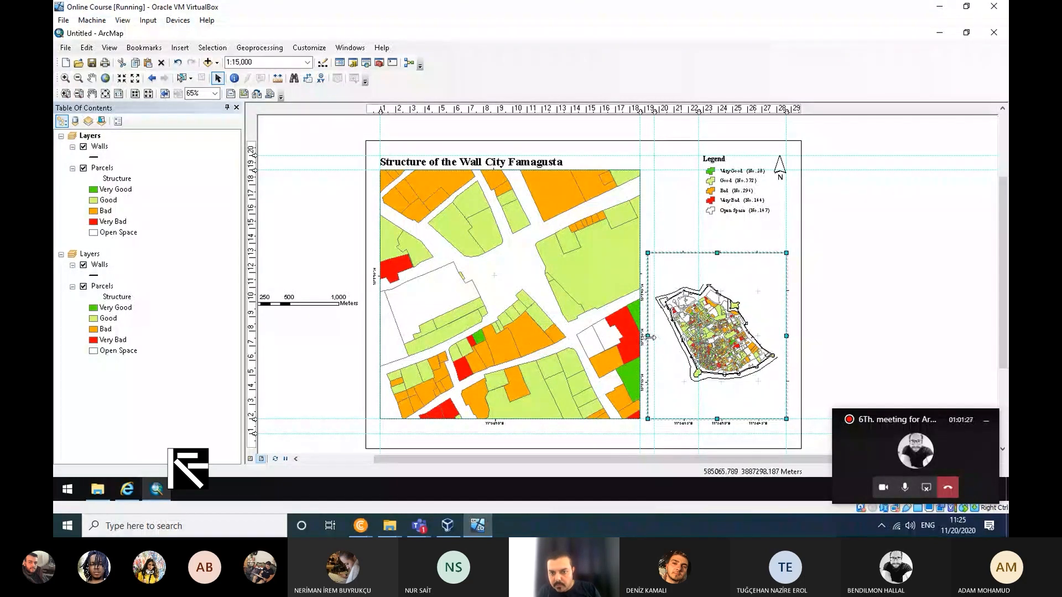
pyautogui.moveTo(651, 337); pyautogui.dragTo(654, 337)
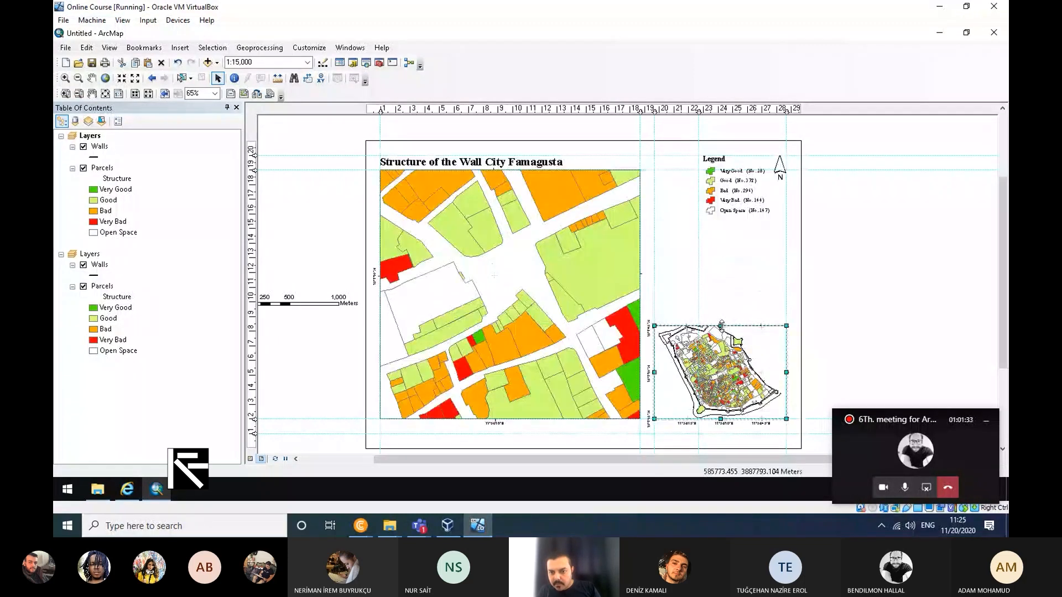
# Step: Fit the walled city frame's top edge just above the walls and snap it to a new horizontal guide
pyautogui.moveTo(721, 325); pyautogui.dragTo(716, 303)
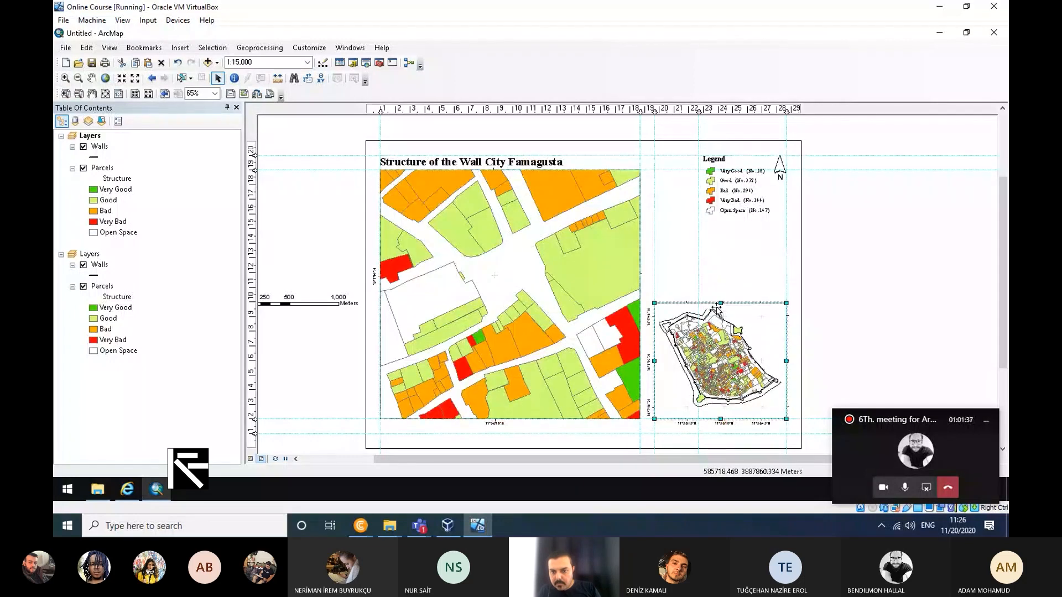
pyautogui.click(253, 284)
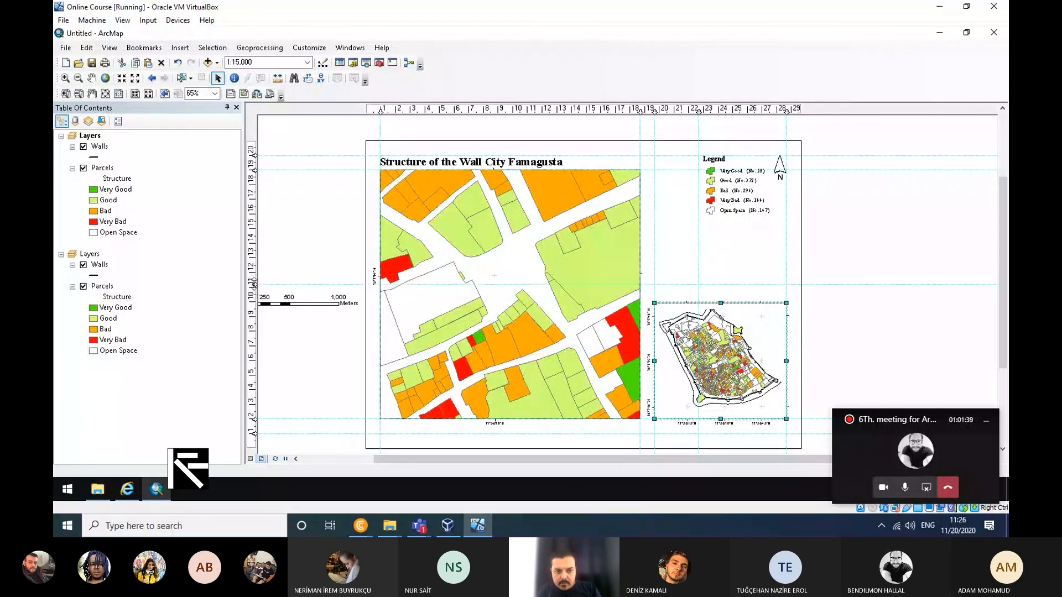
pyautogui.moveTo(253, 284); pyautogui.dragTo(252, 303)
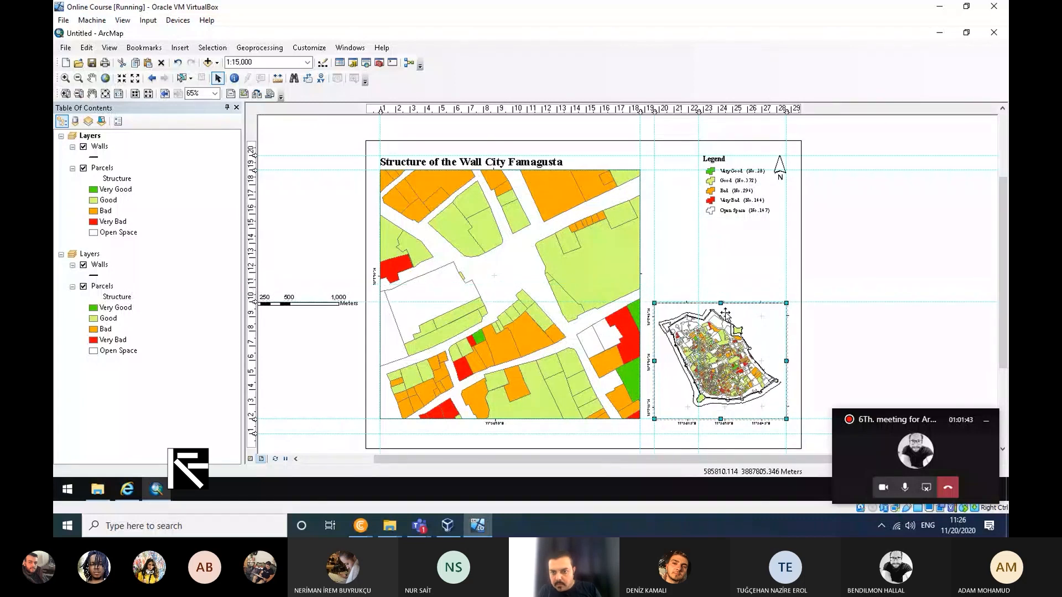
pyautogui.moveTo(725, 308); pyautogui.dragTo(725, 307)
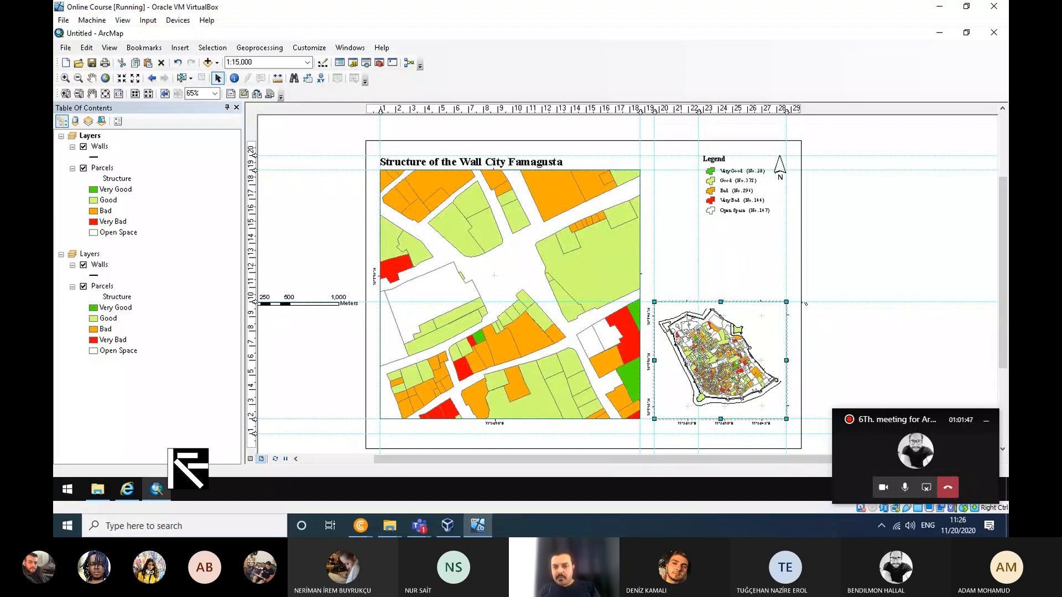
pyautogui.click(891, 266)
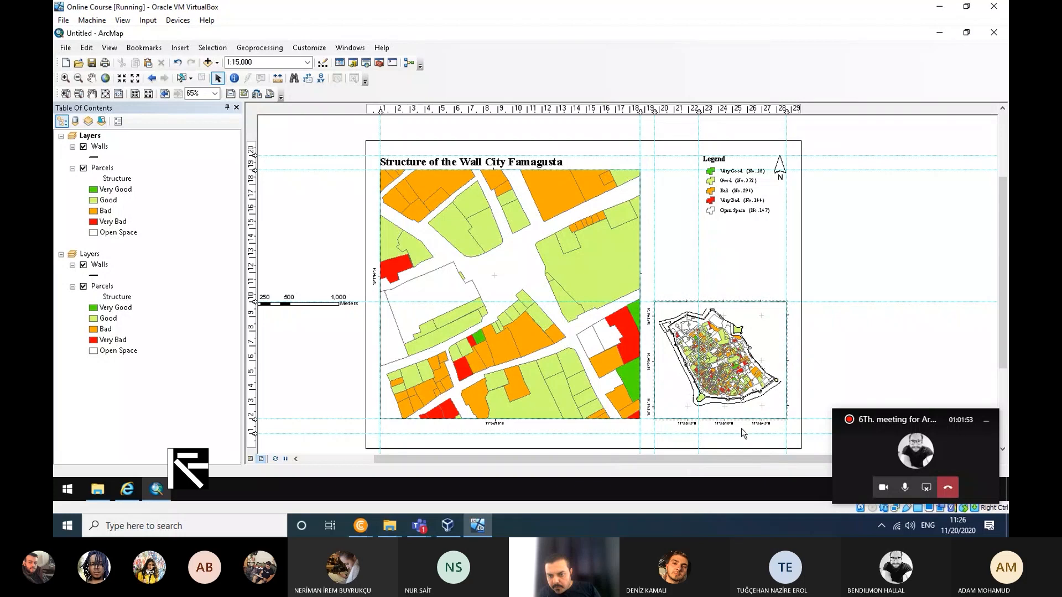
# Step: Set the detail frame's graticule intervals to 5 seconds on both the X and Y axes and apply them
pyautogui.scroll(-3, 745, 433)
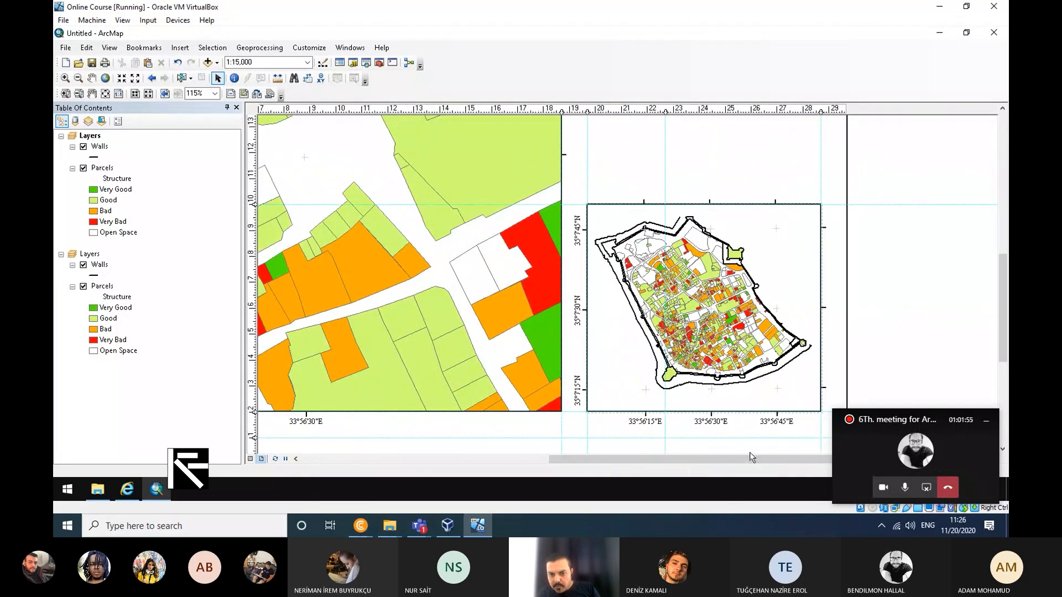
pyautogui.scroll(2, 764, 357)
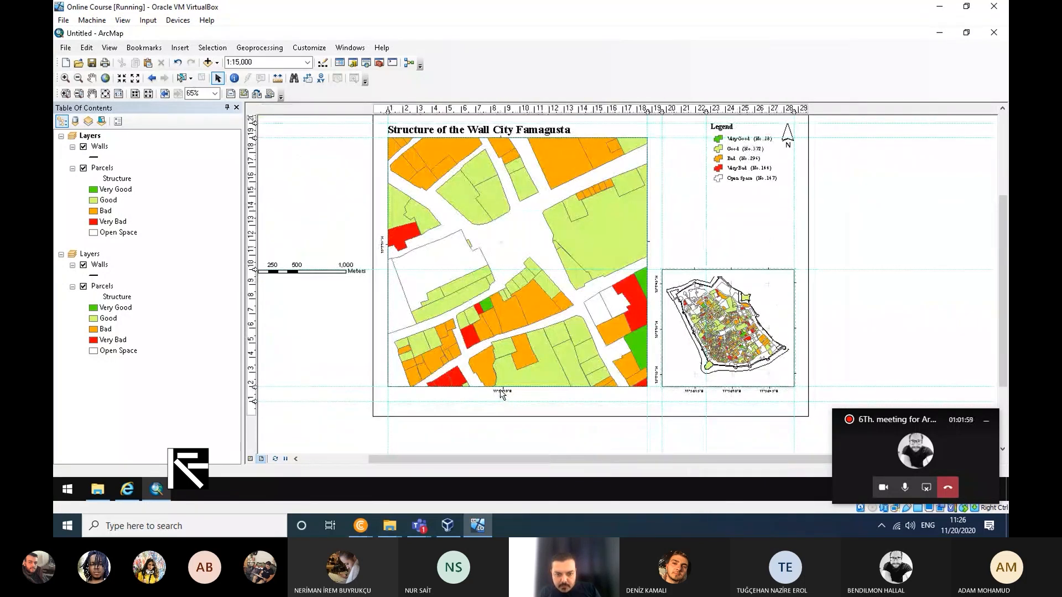
pyautogui.click(501, 393)
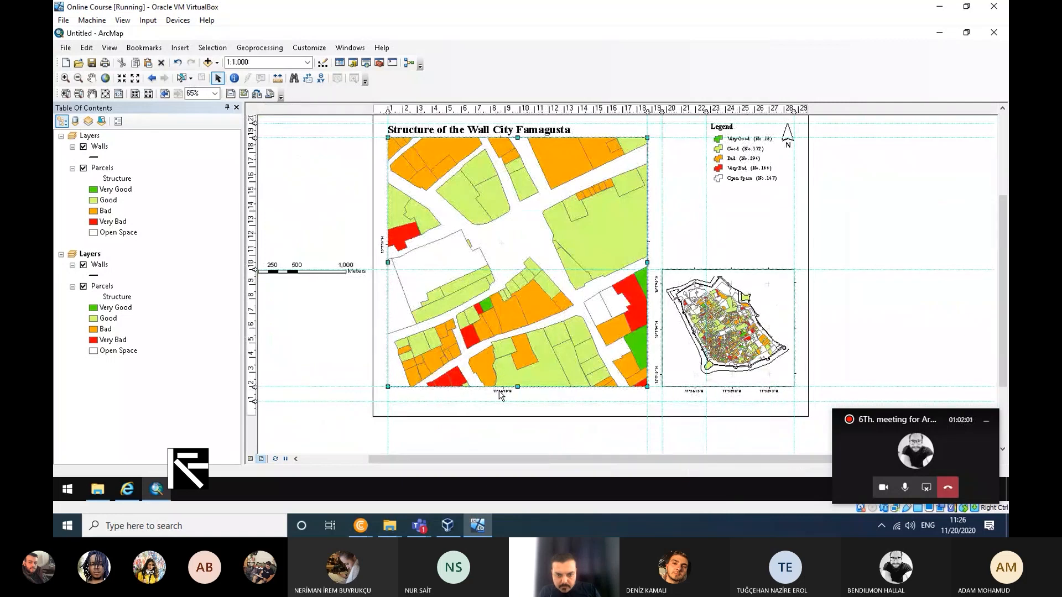
pyautogui.rightClick(502, 393)
pyautogui.click(545, 345)
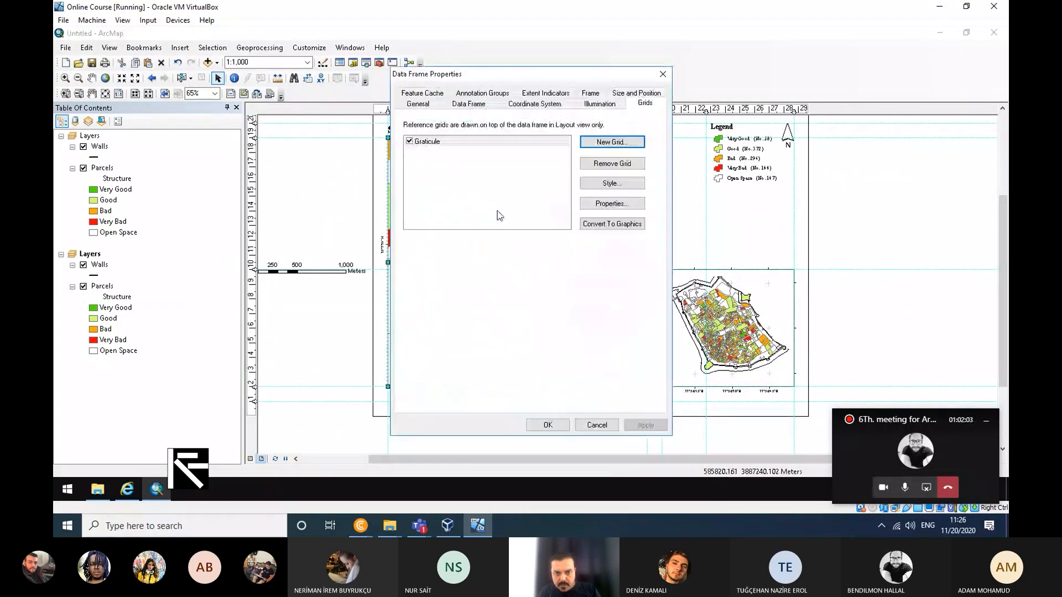
pyautogui.moveTo(507, 78); pyautogui.dragTo(695, 138)
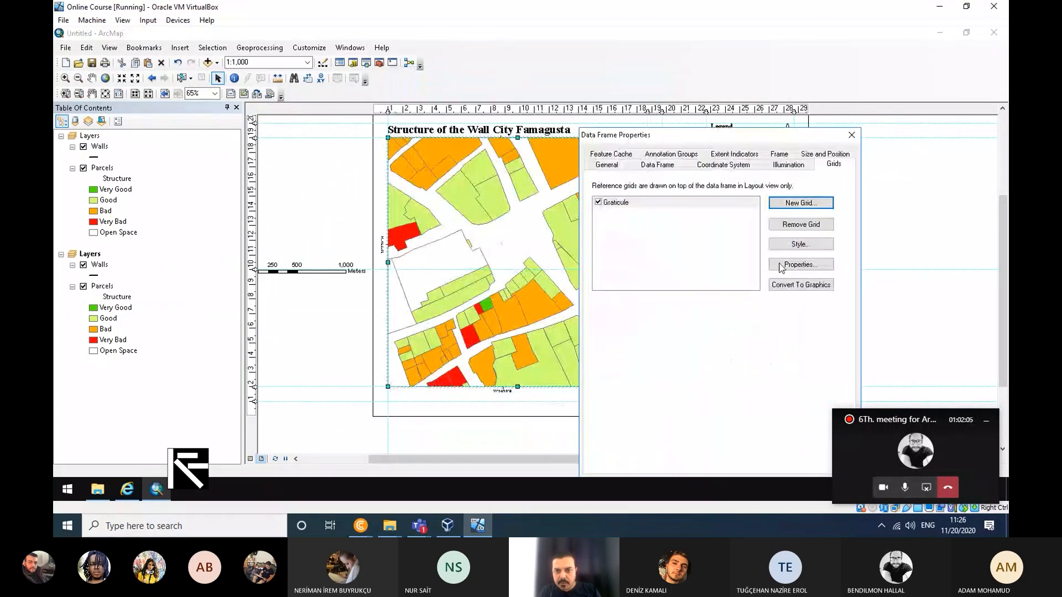
pyautogui.click(809, 265)
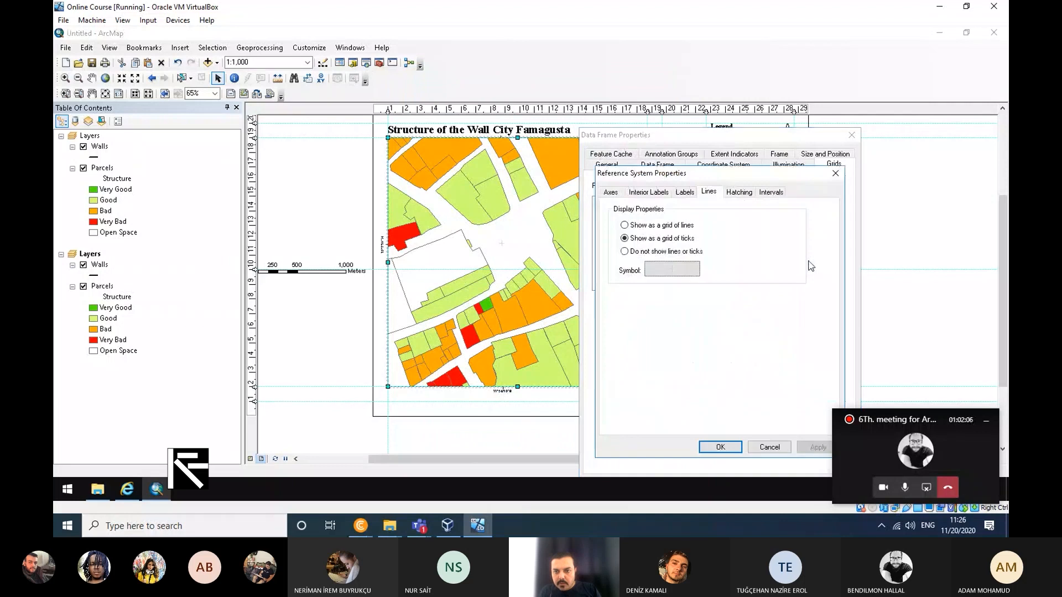
pyautogui.click(769, 192)
pyautogui.moveTo(756, 224); pyautogui.dragTo(766, 225)
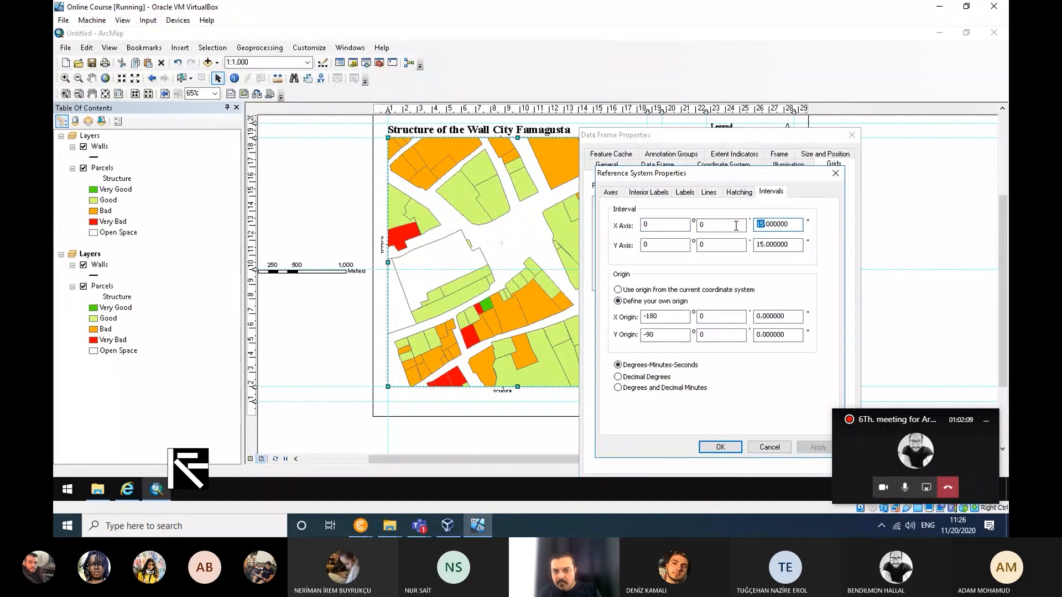
pyautogui.write('5')
pyautogui.press('Tab')
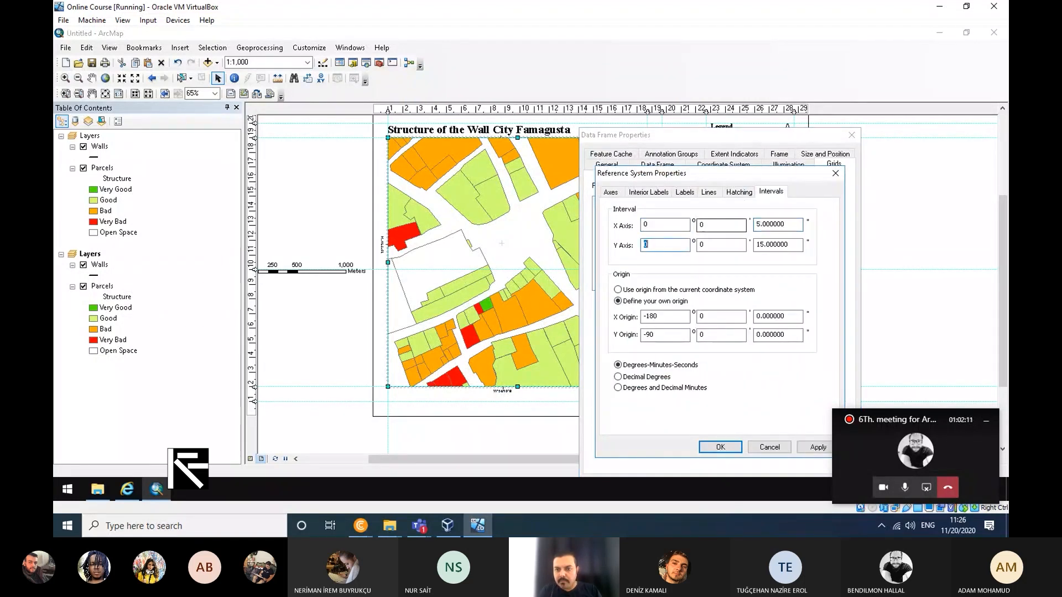
pyautogui.moveTo(766, 245); pyautogui.dragTo(756, 244)
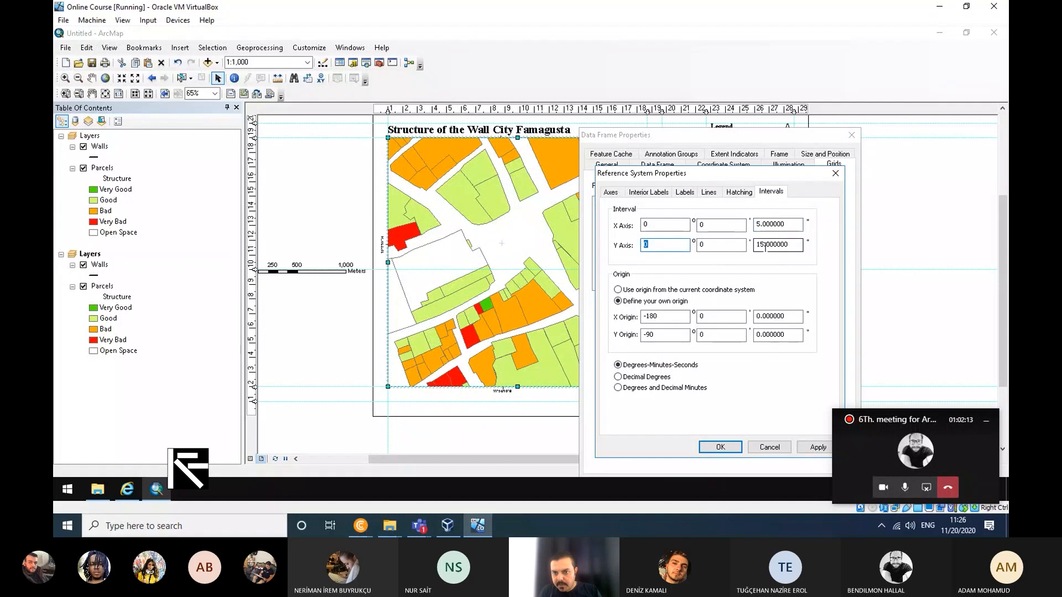
pyautogui.write('5')
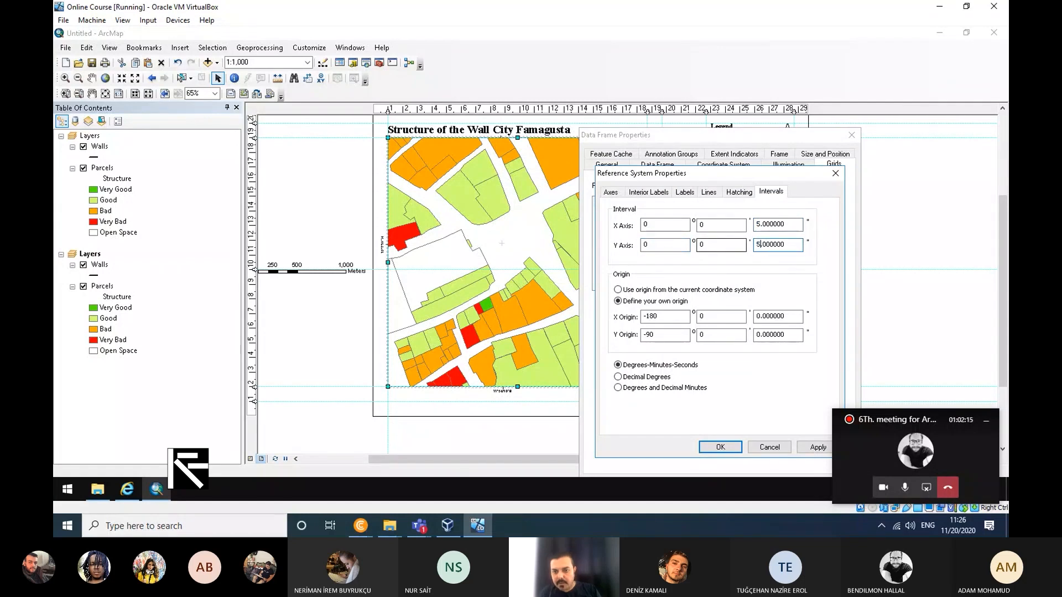
pyautogui.click(715, 447)
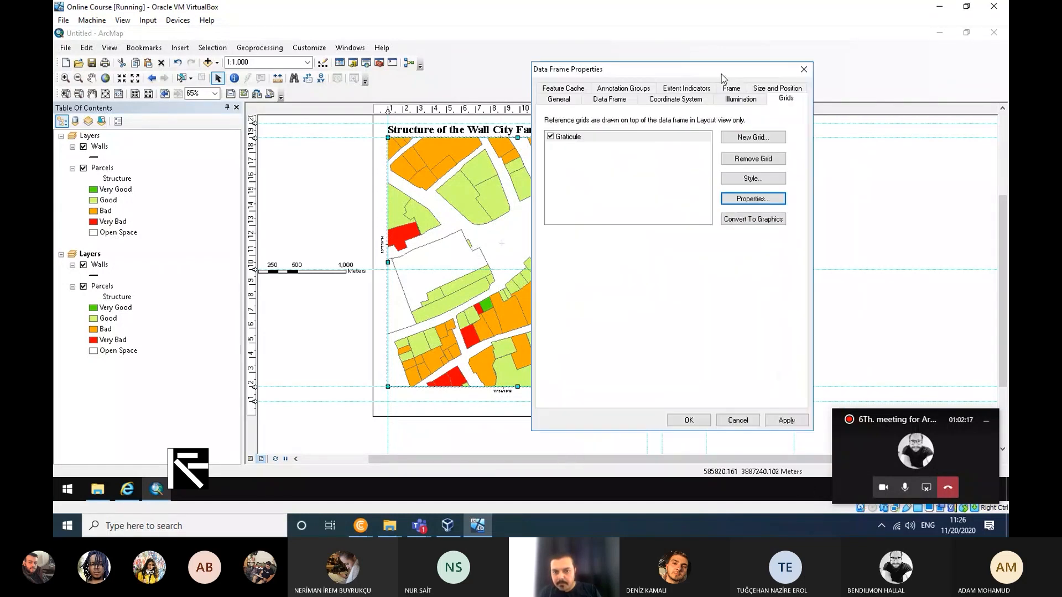
pyautogui.click(788, 422)
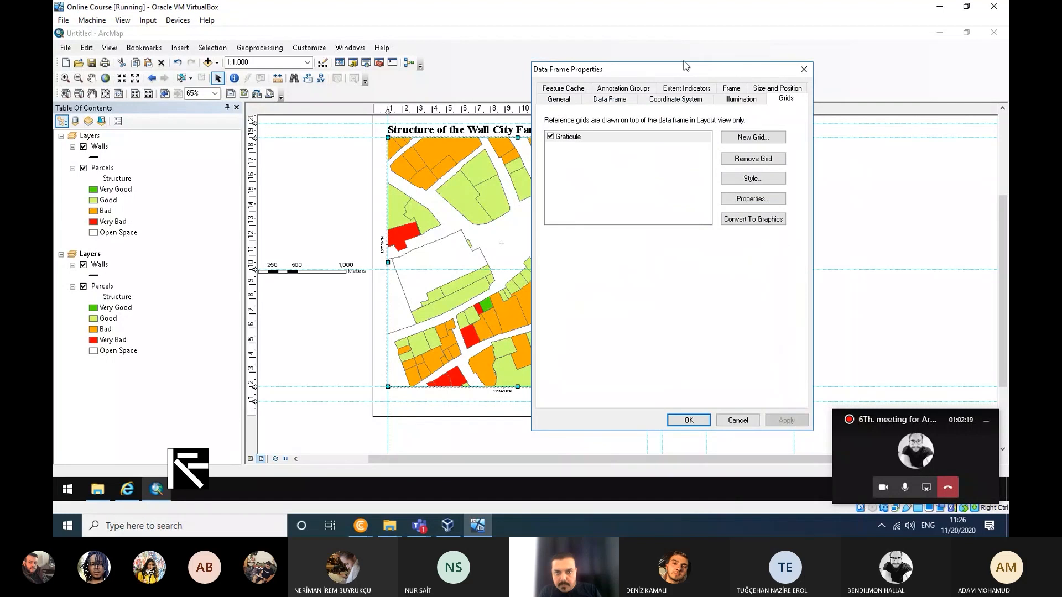
# Step: Change the detail frame's graticule intervals to 1 second on both axes and apply them
pyautogui.moveTo(686, 65); pyautogui.dragTo(739, 74)
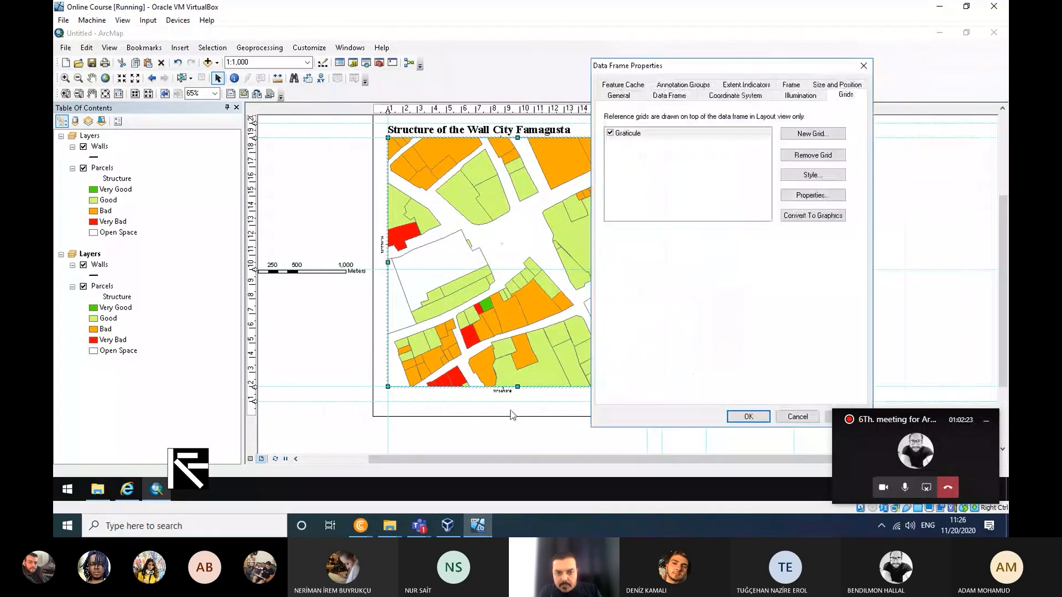
pyautogui.click(813, 195)
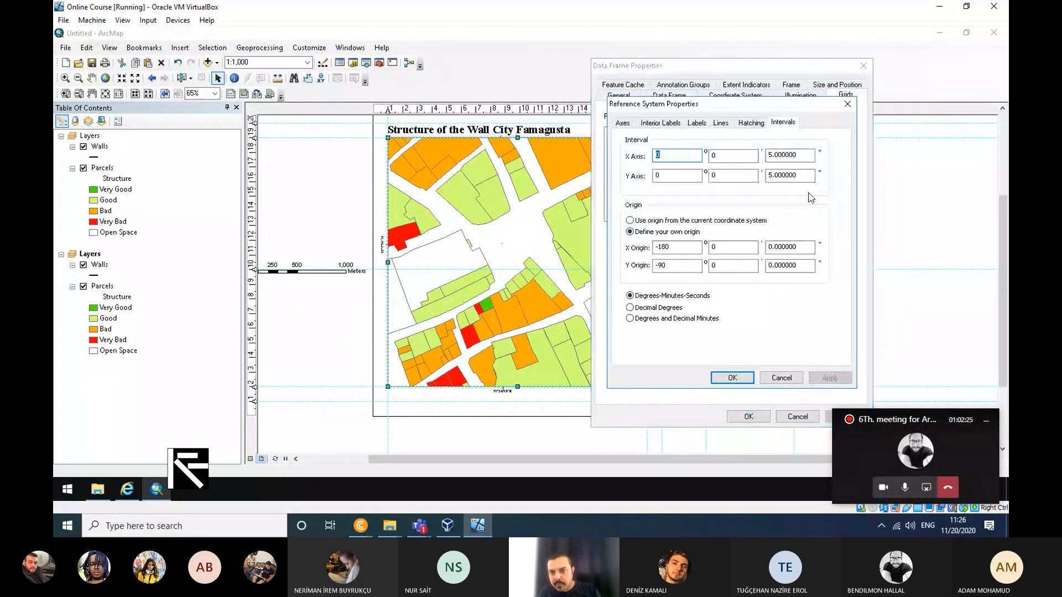
pyautogui.click(769, 155)
pyautogui.write('1')
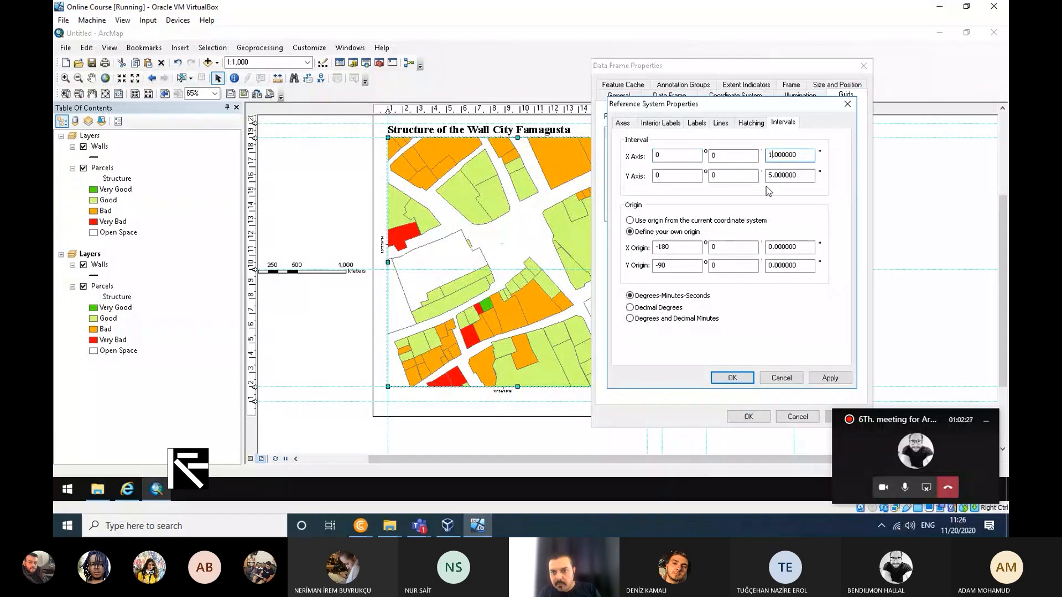
pyautogui.click(770, 175)
pyautogui.moveTo(770, 175); pyautogui.dragTo(763, 175)
pyautogui.write('1')
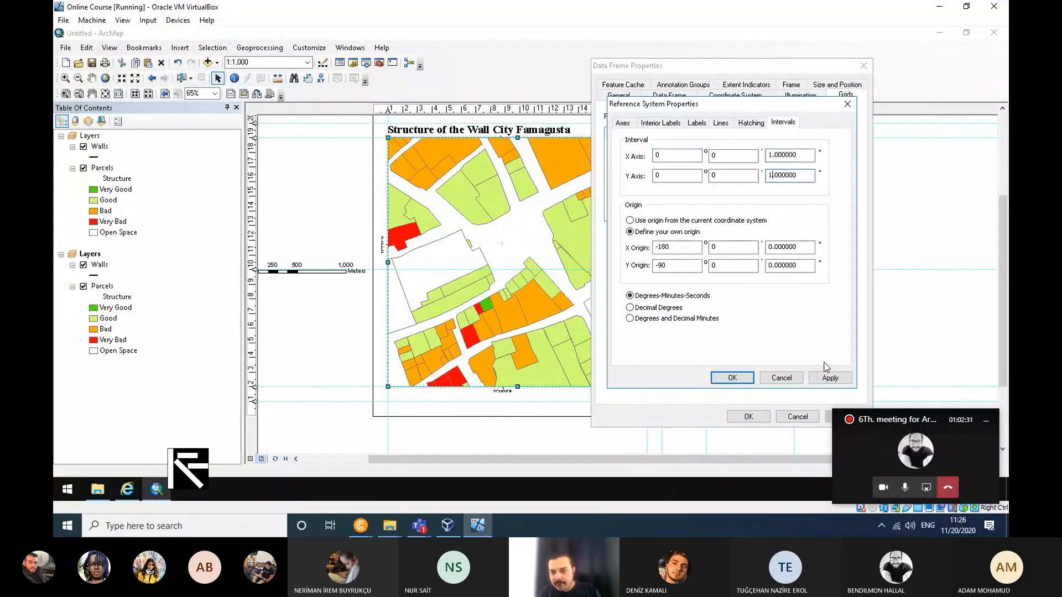
pyautogui.click(830, 379)
pyautogui.click(734, 378)
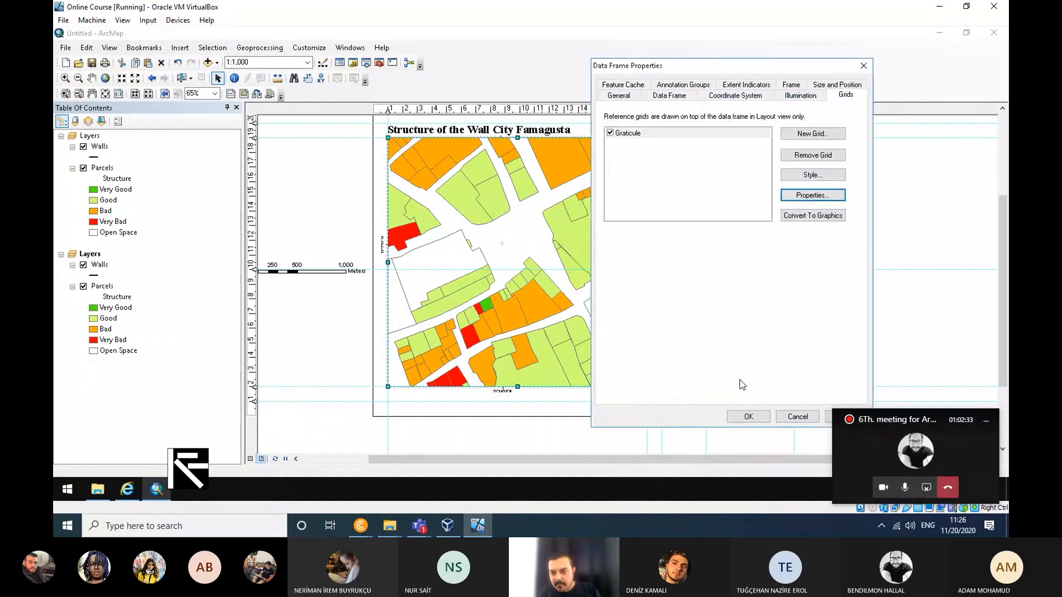
pyautogui.click(829, 419)
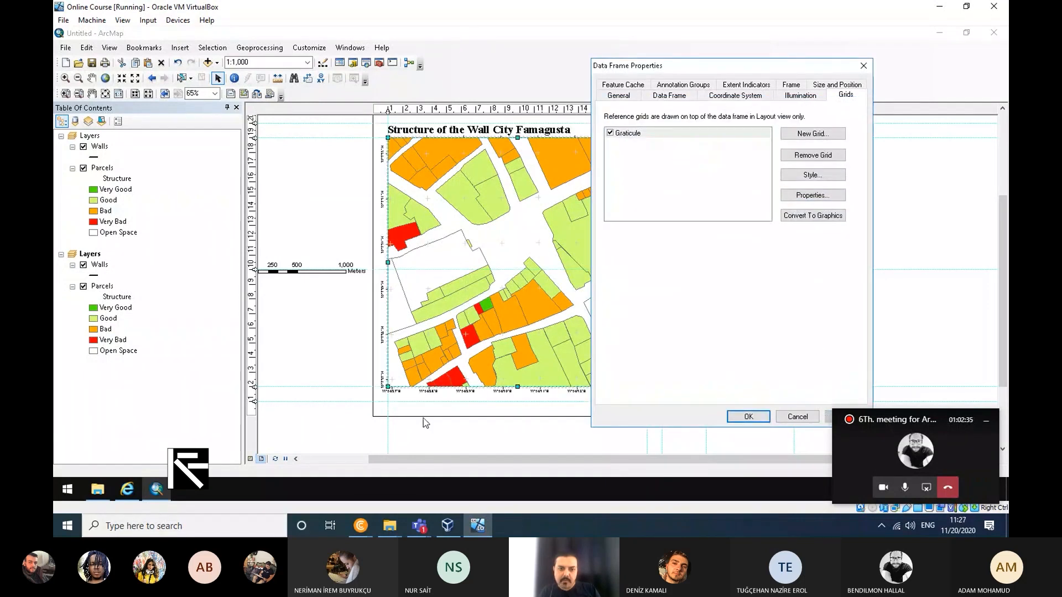
# Step: Set the detail frame's graticule intervals to 2 seconds on both axes and accept the data frame properties
pyautogui.click(817, 197)
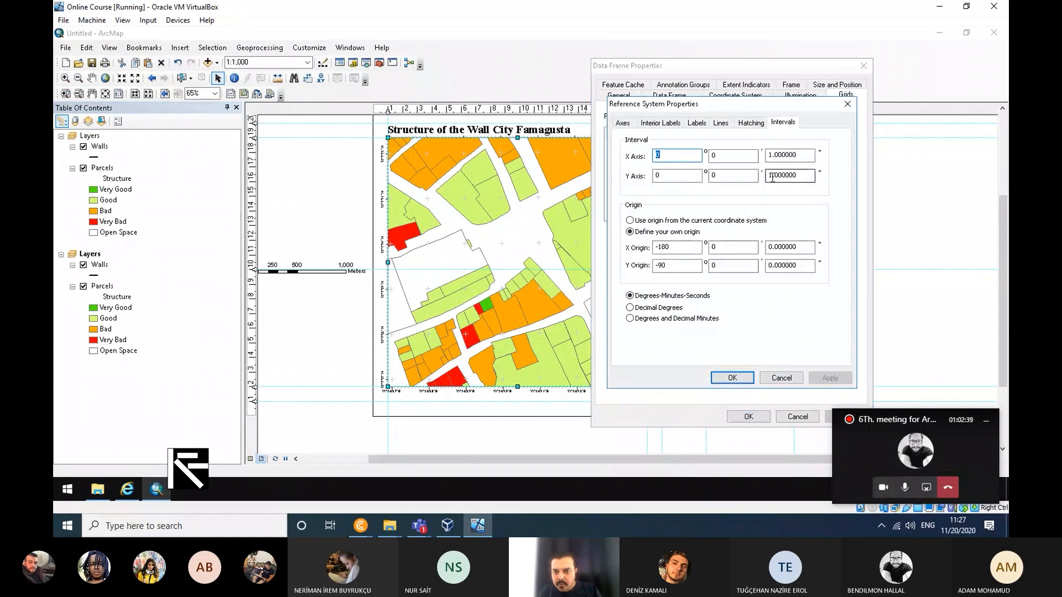
pyautogui.moveTo(773, 175)
pyautogui.mouseDown()
pyautogui.moveTo(764, 178)
pyautogui.moveTo(767, 156)
pyautogui.mouseUp()
pyautogui.write('2')
pyautogui.write('2')
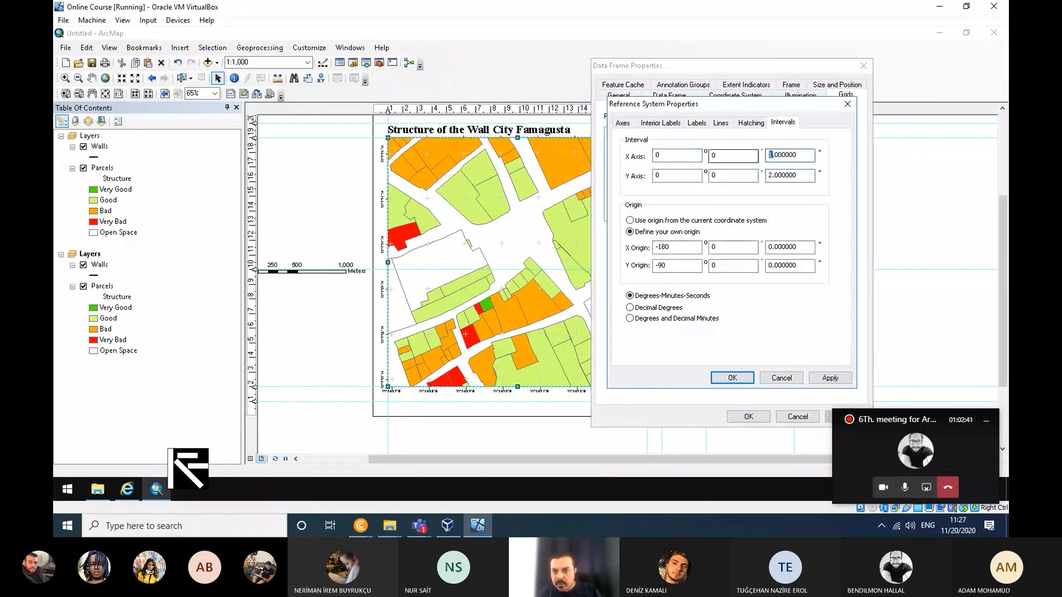
pyautogui.click(732, 378)
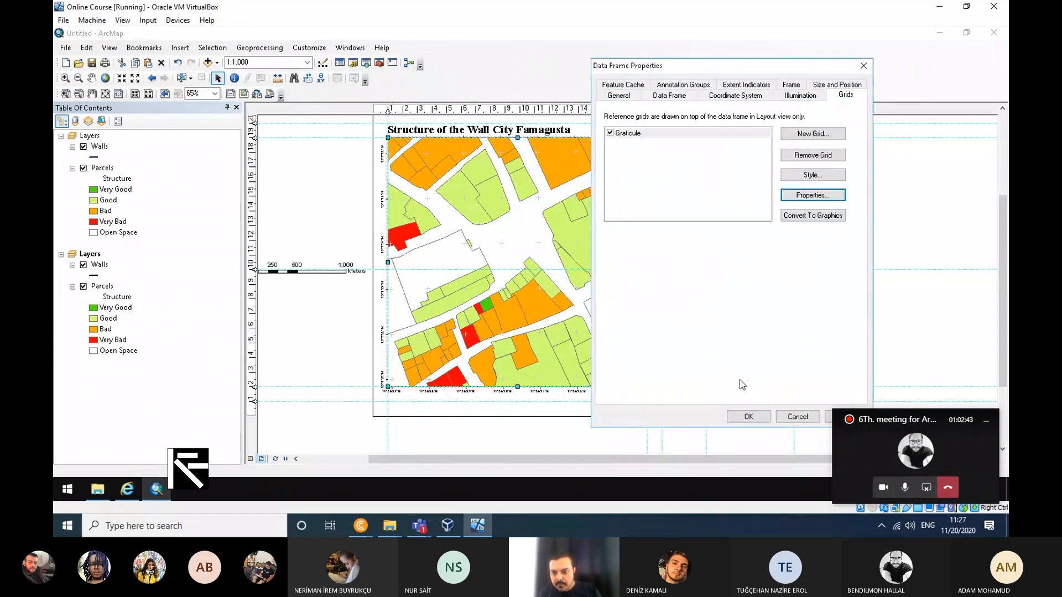
pyautogui.click(828, 418)
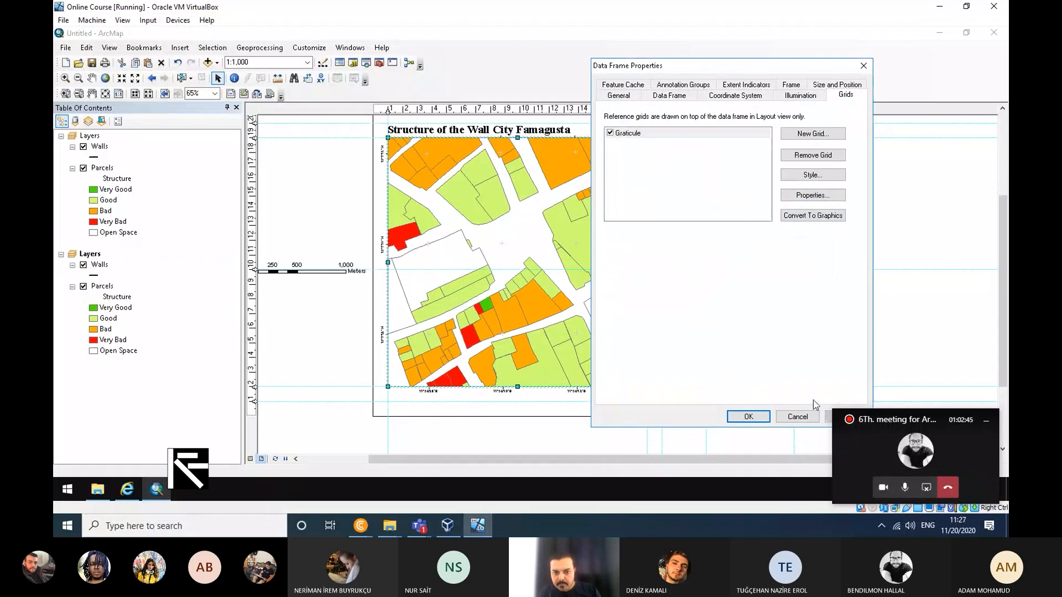
pyautogui.click(748, 416)
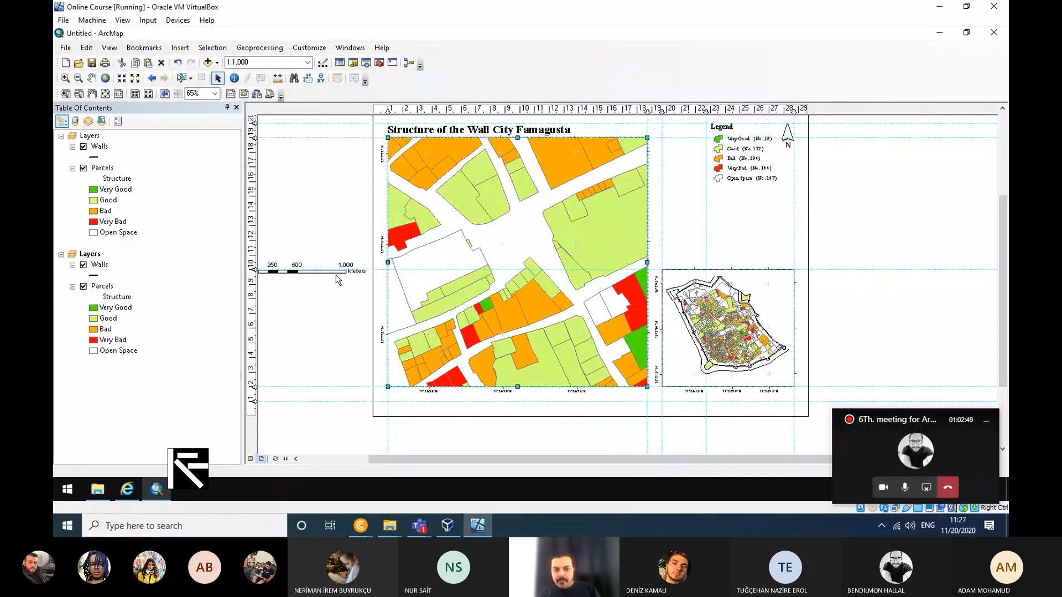
# Step: Place the scale bar below the walled city frame and fit both data frames' bottom edges to a new horizontal guide slightly higher up
pyautogui.moveTo(331, 275); pyautogui.dragTo(752, 420)
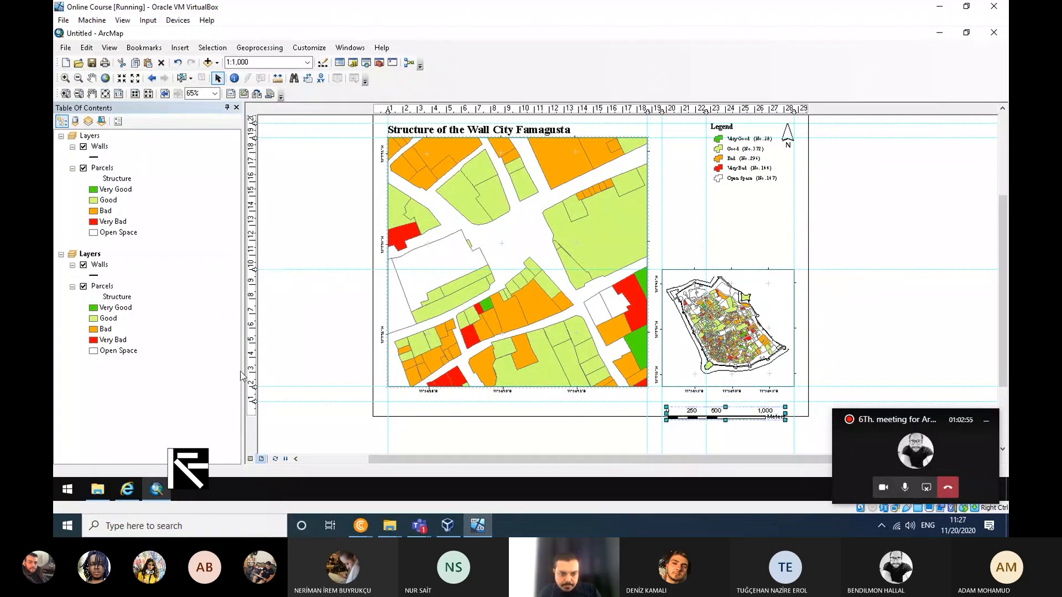
pyautogui.moveTo(252, 370); pyautogui.dragTo(253, 371)
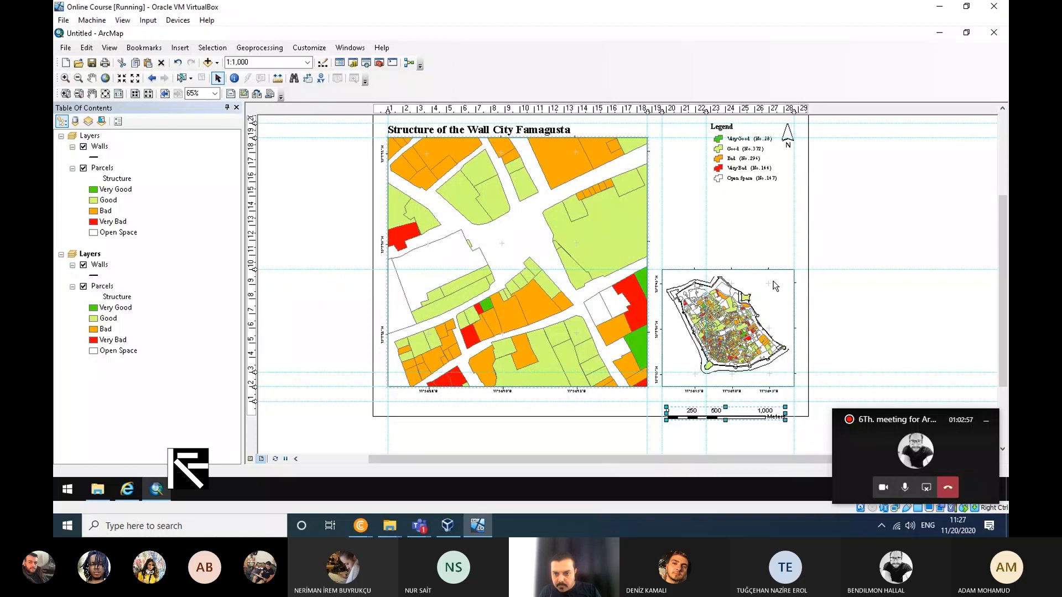
pyautogui.click(758, 327)
pyautogui.moveTo(758, 328); pyautogui.dragTo(759, 313)
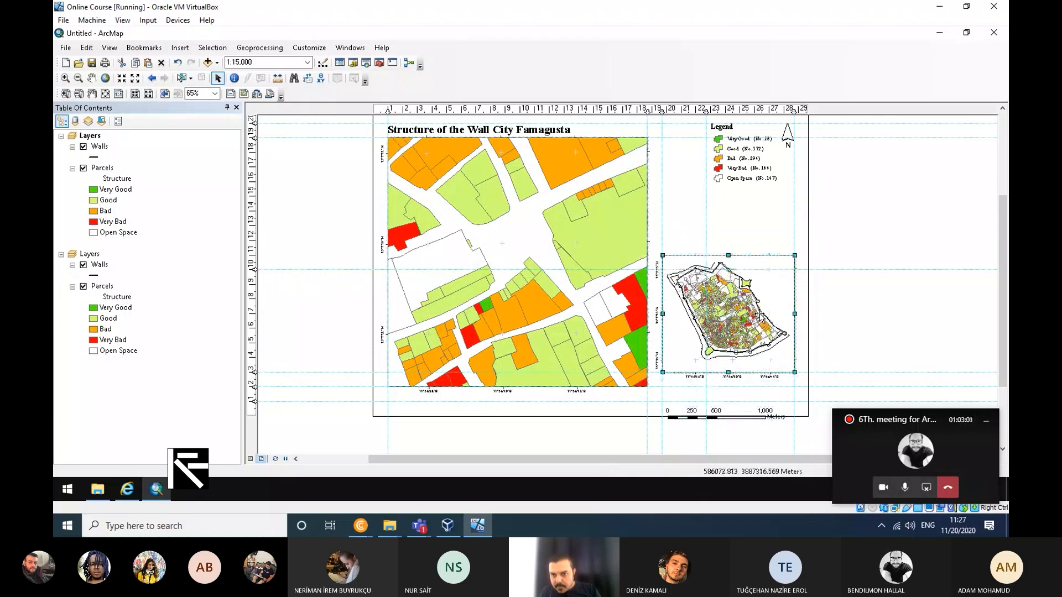
pyautogui.moveTo(740, 419); pyautogui.dragTo(735, 405)
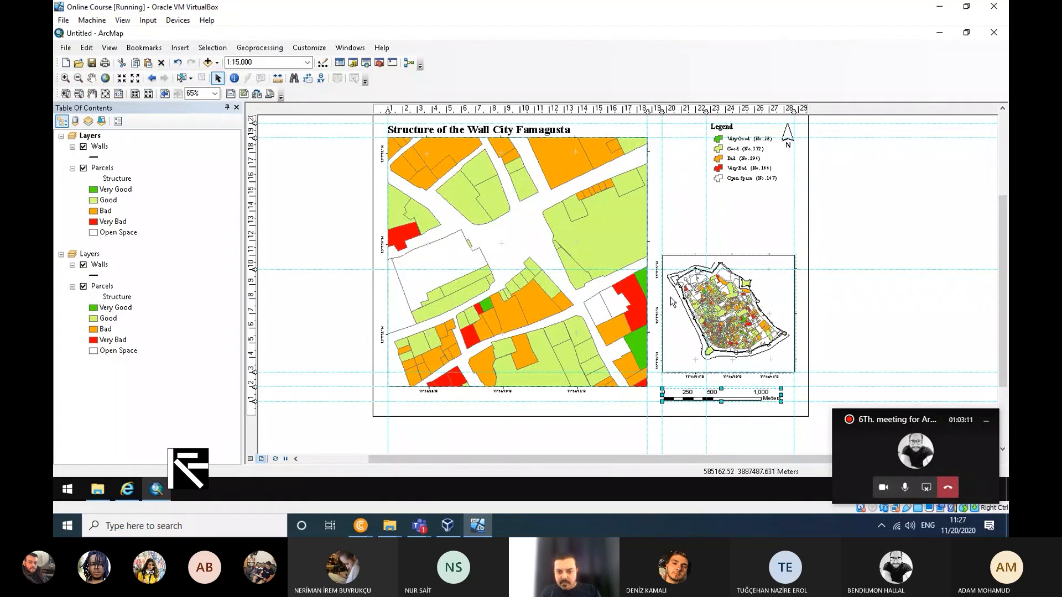
pyautogui.click(533, 288)
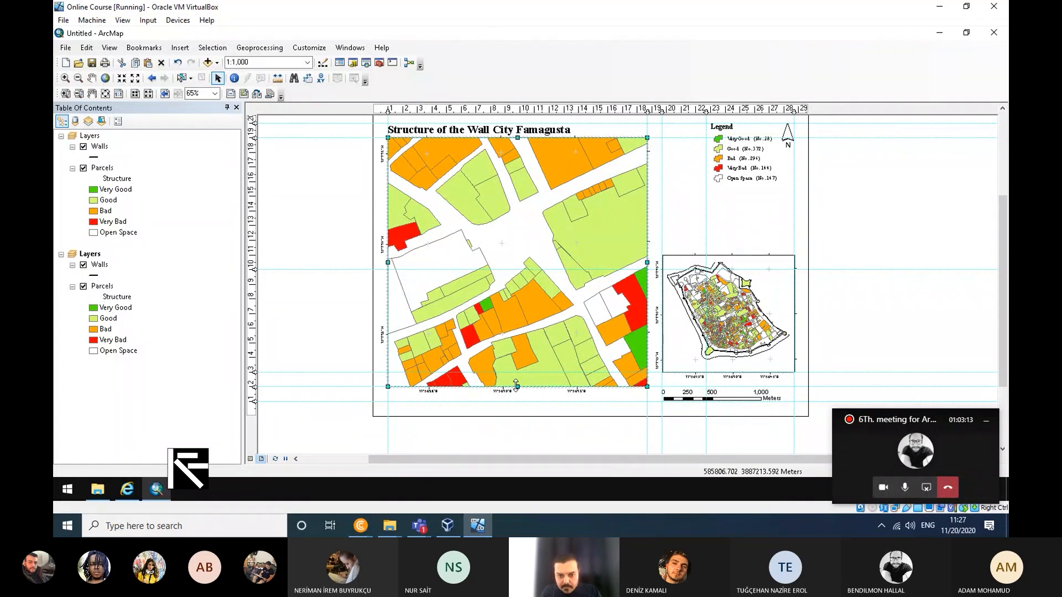
pyautogui.moveTo(517, 387); pyautogui.dragTo(518, 373)
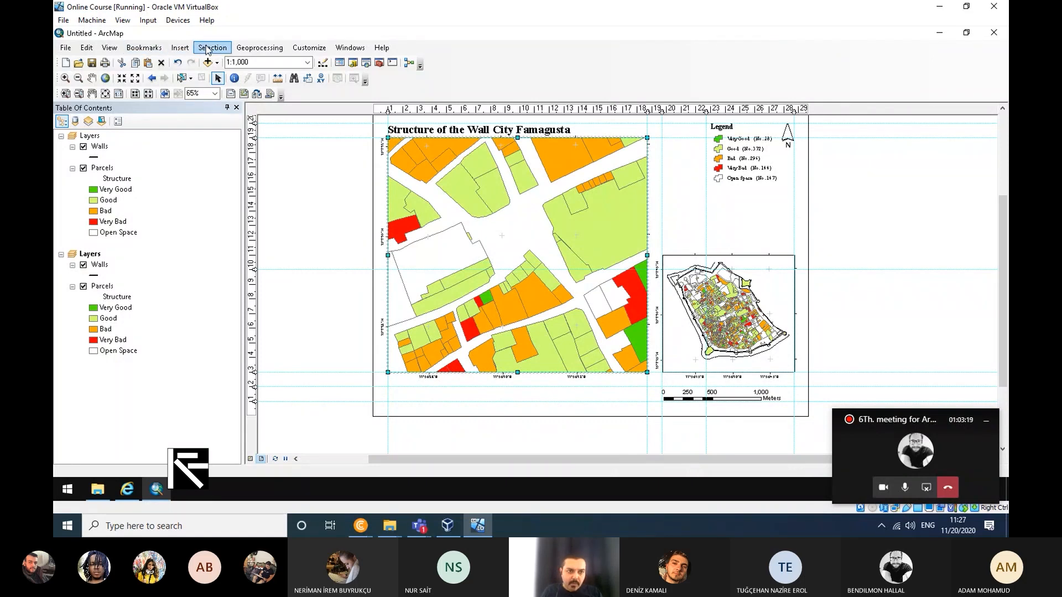
# Step: Insert an Alternating Scale Bar 1 for the detail frame and place it below that frame, aligned with its left edge
pyautogui.click(179, 48)
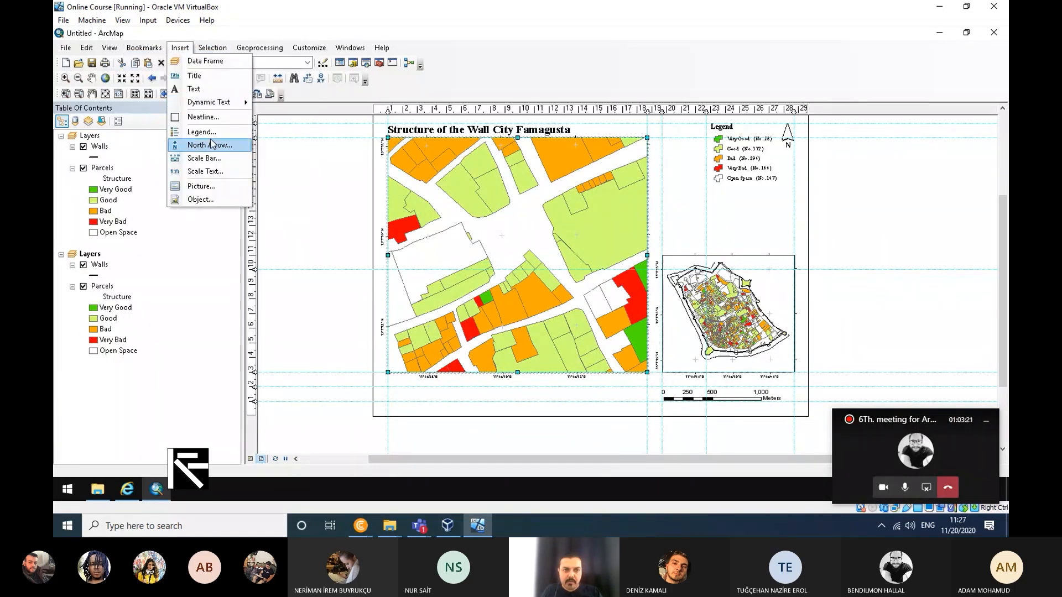
pyautogui.click(224, 158)
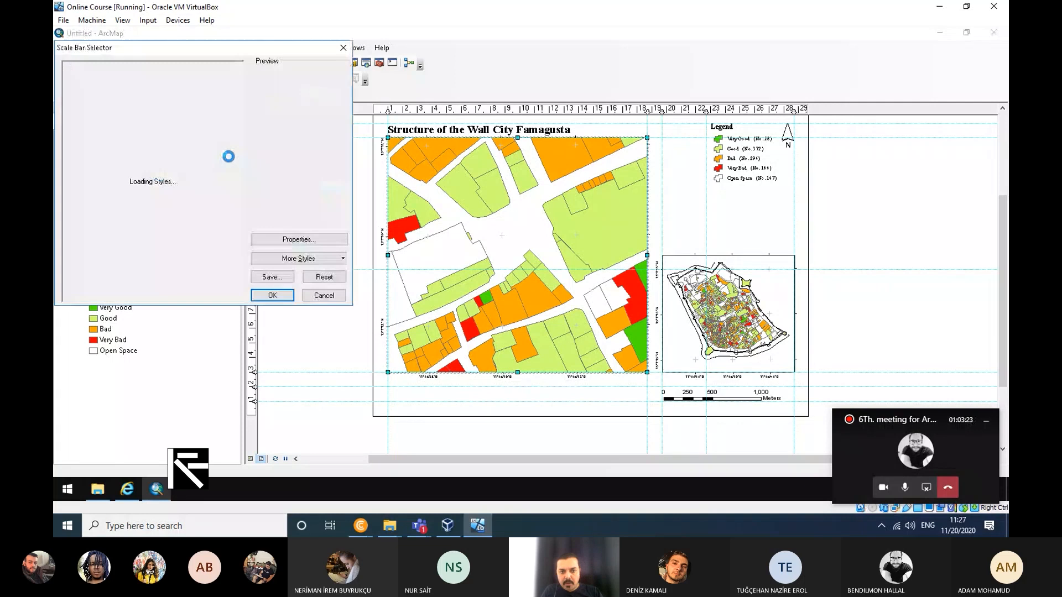
pyautogui.moveTo(278, 51); pyautogui.dragTo(347, 106)
pyautogui.click(221, 275)
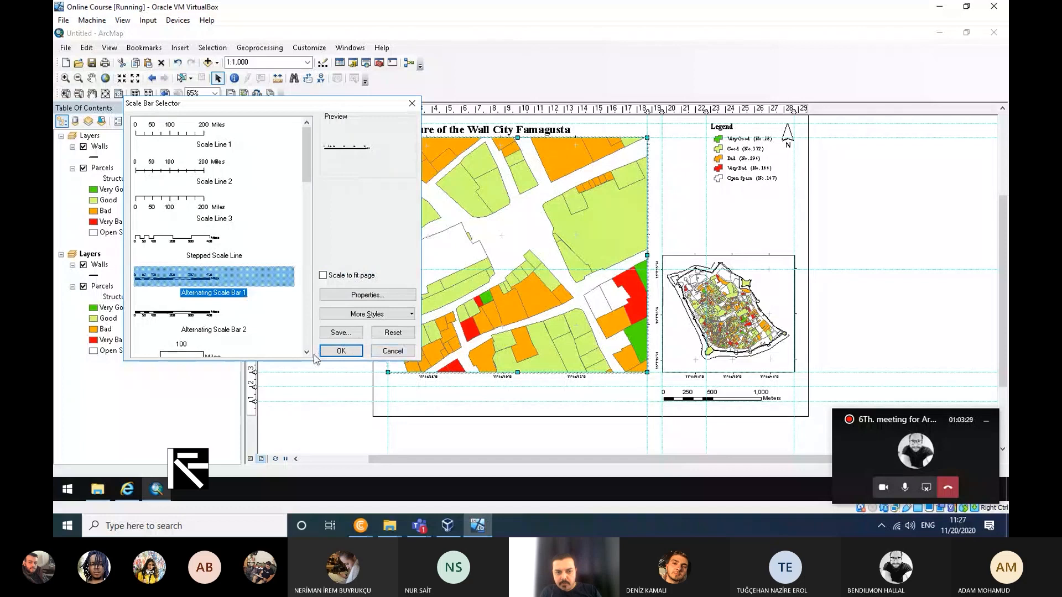
pyautogui.click(341, 351)
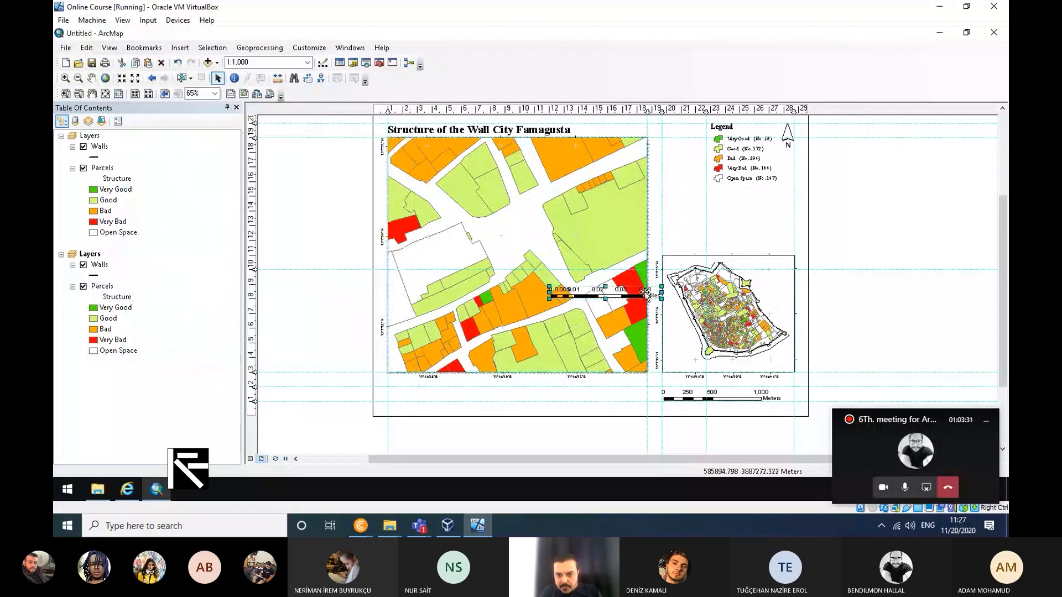
pyautogui.moveTo(648, 295); pyautogui.dragTo(483, 399)
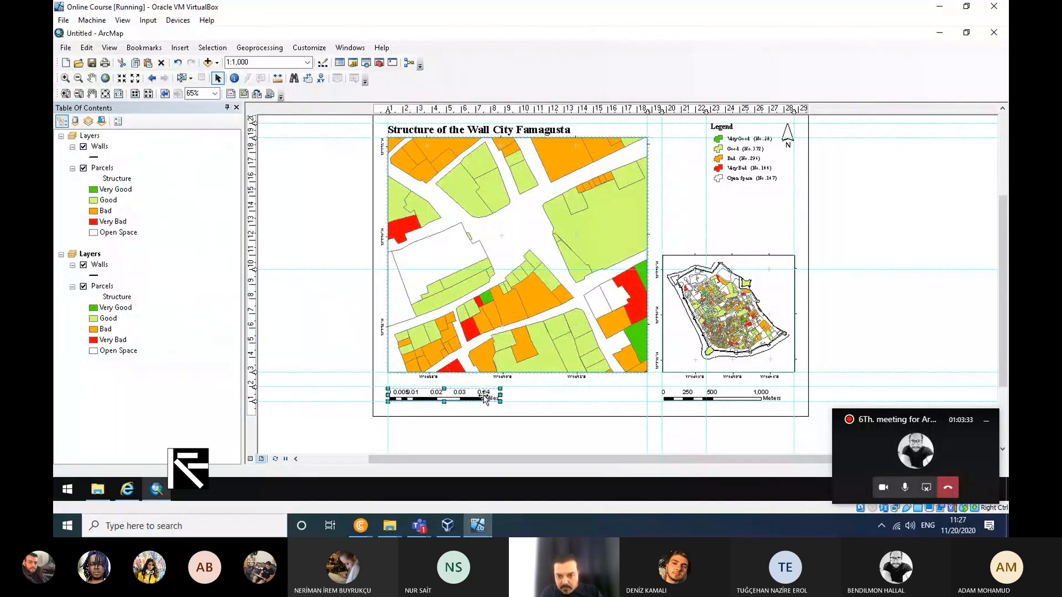
# Step: Set the detail frame's scale bar to 2 divisions and 3 subdivisions, with Meters as the division units
pyautogui.rightClick(483, 399)
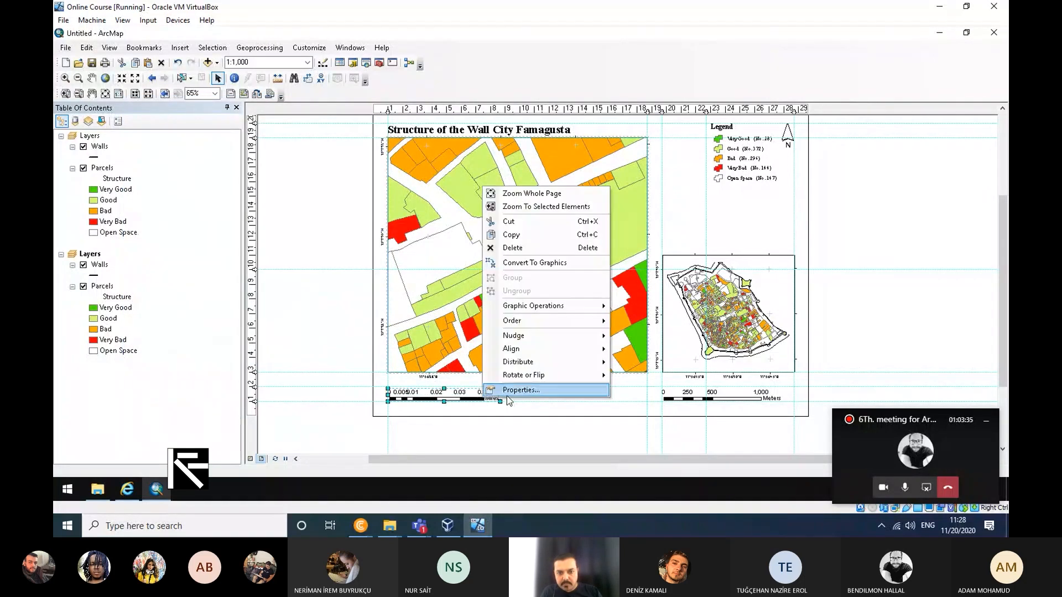
pyautogui.click(528, 392)
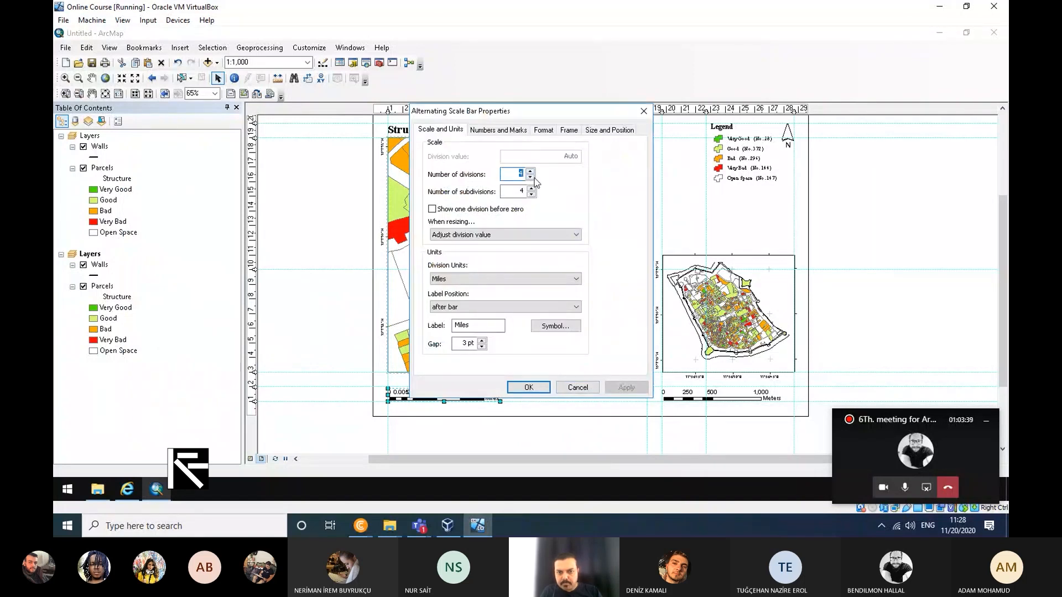
pyautogui.doubleClick(520, 192)
pyautogui.write('3')
pyautogui.click(541, 279)
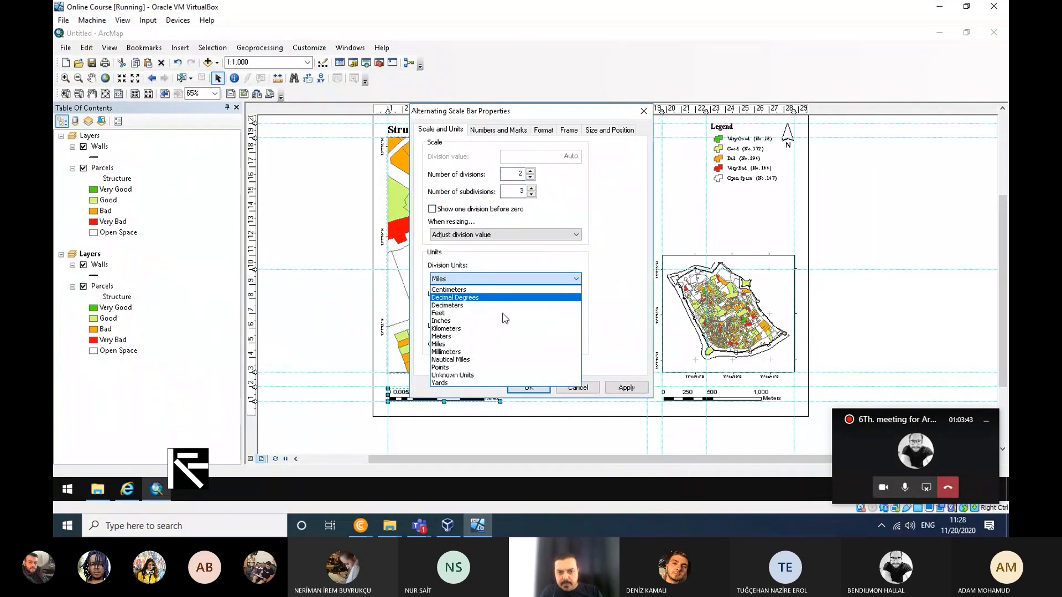
pyautogui.click(520, 337)
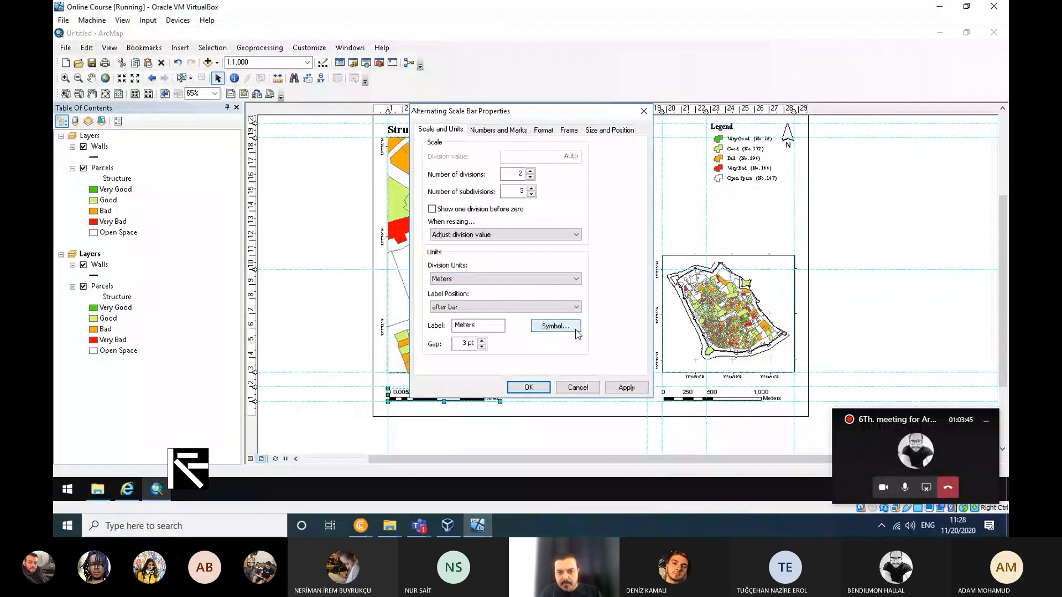
# Step: Change the scale bar's unit label font to Times New Roman, accept the properties and shorten the bar slightly so it spans 50 meters
pyautogui.click(563, 326)
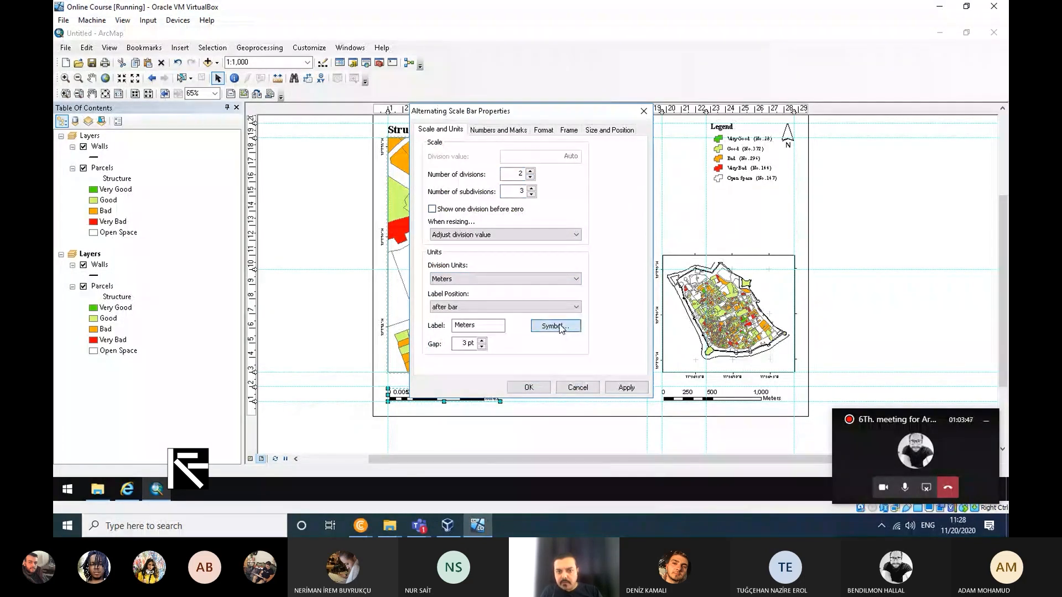
pyautogui.click(754, 239)
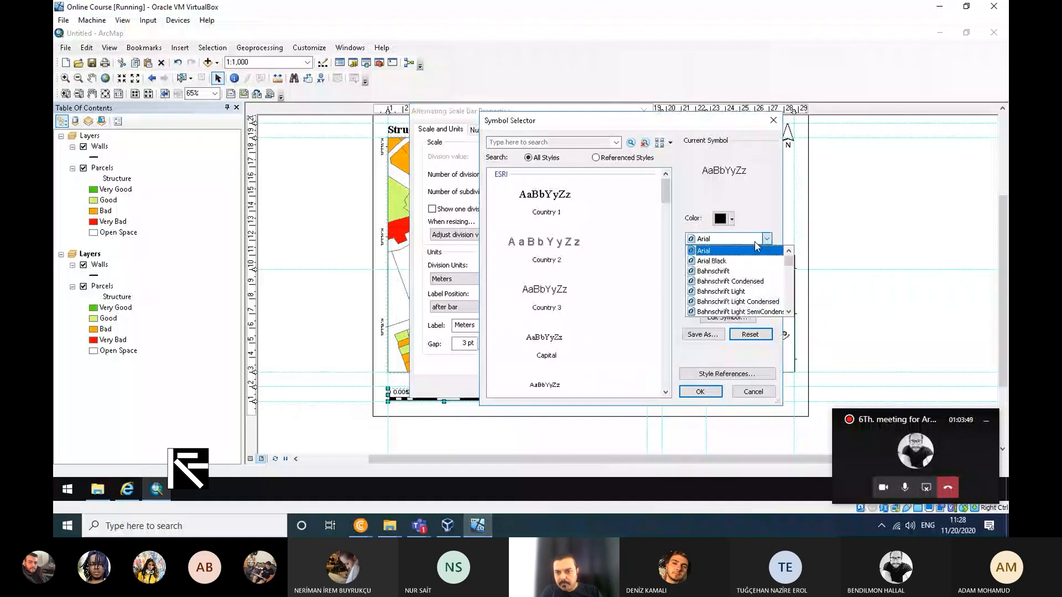
pyautogui.write('ti')
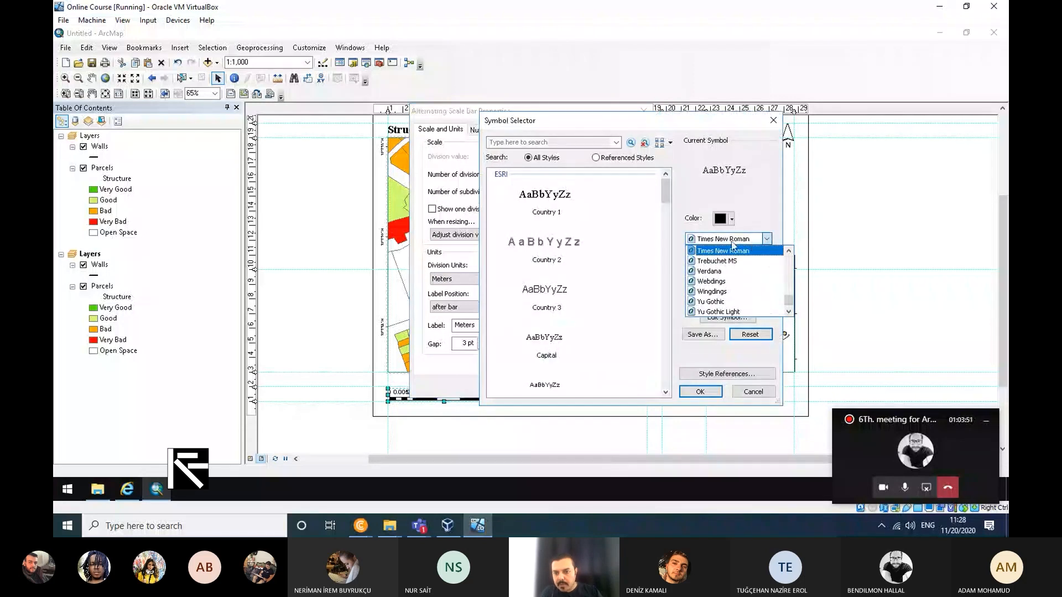
pyautogui.click(731, 252)
pyautogui.click(700, 392)
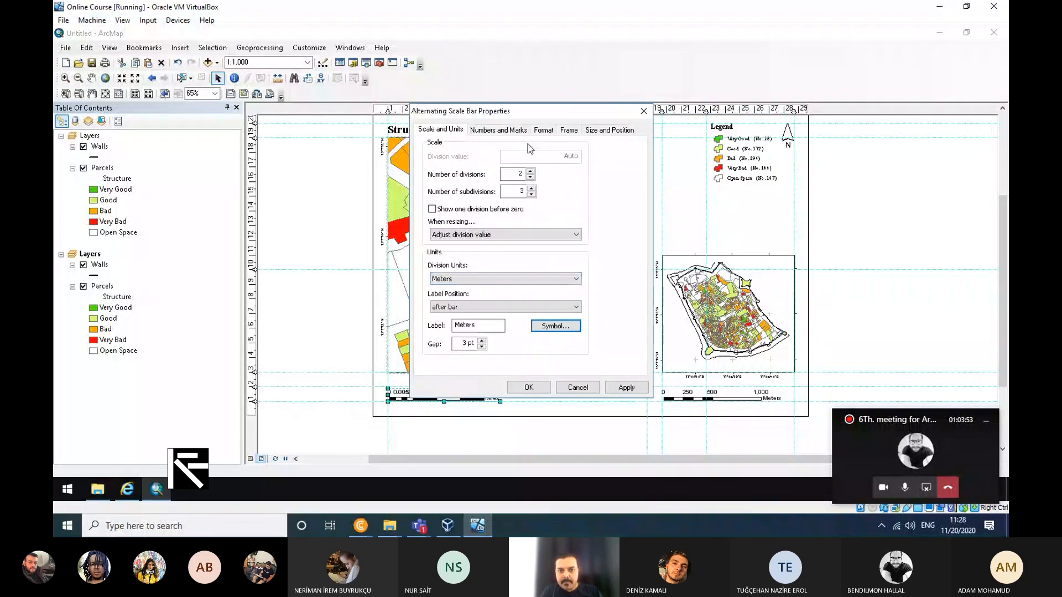
pyautogui.click(625, 386)
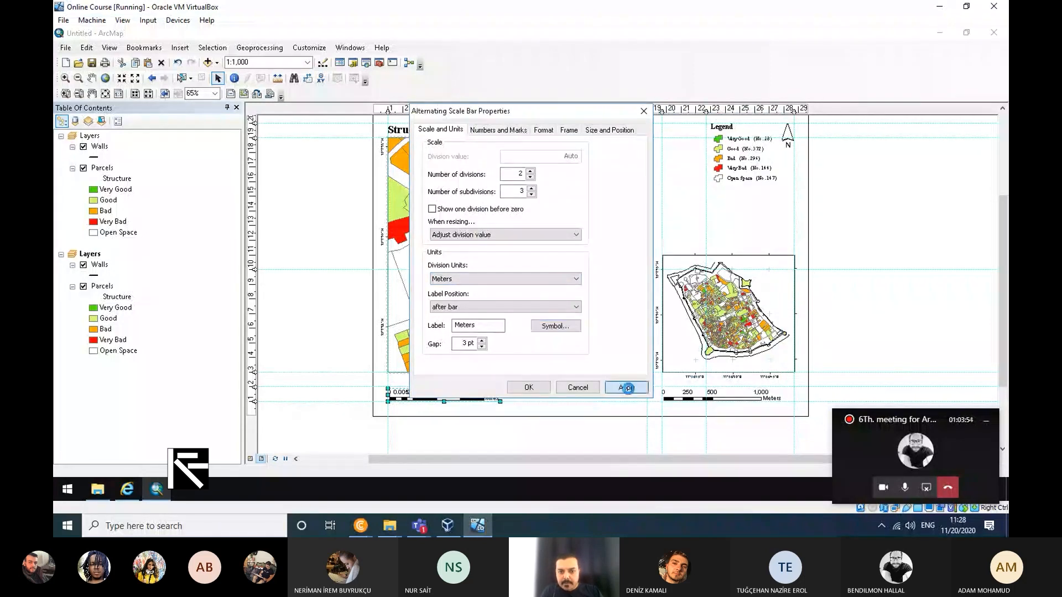
pyautogui.click(547, 388)
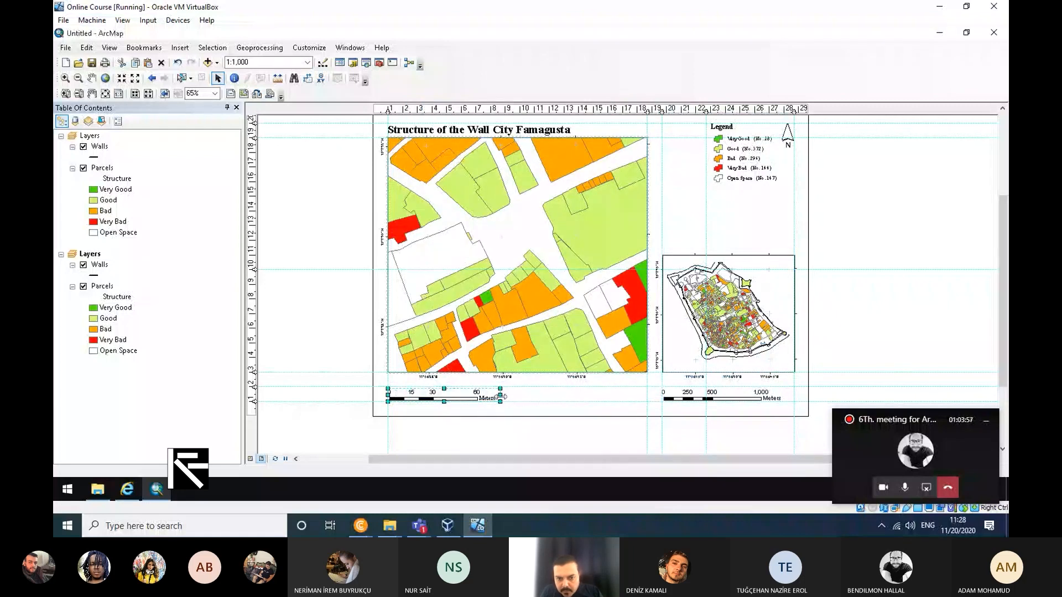
pyautogui.moveTo(503, 396); pyautogui.dragTo(495, 395)
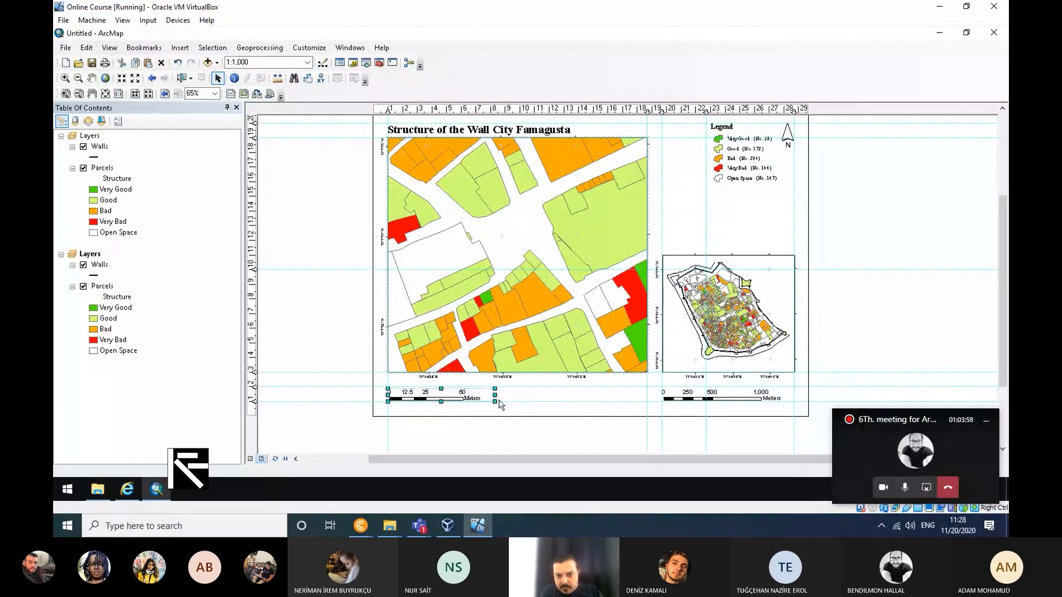
# Step: Set the detail scale bar's number of subdivisions to 2 and accept the scale bar properties
pyautogui.doubleClick(418, 395)
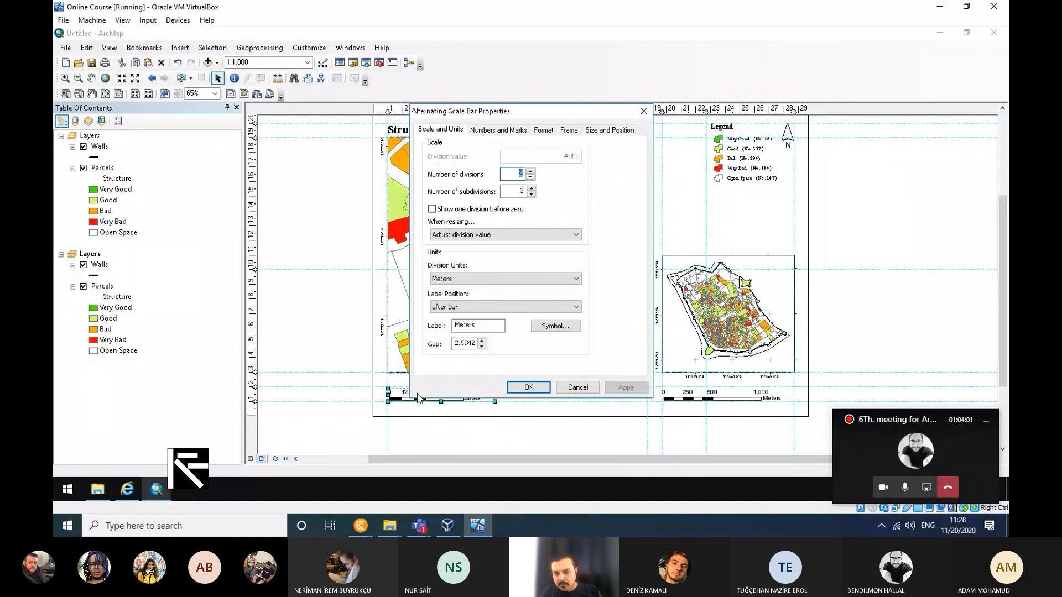
pyautogui.press('Tab')
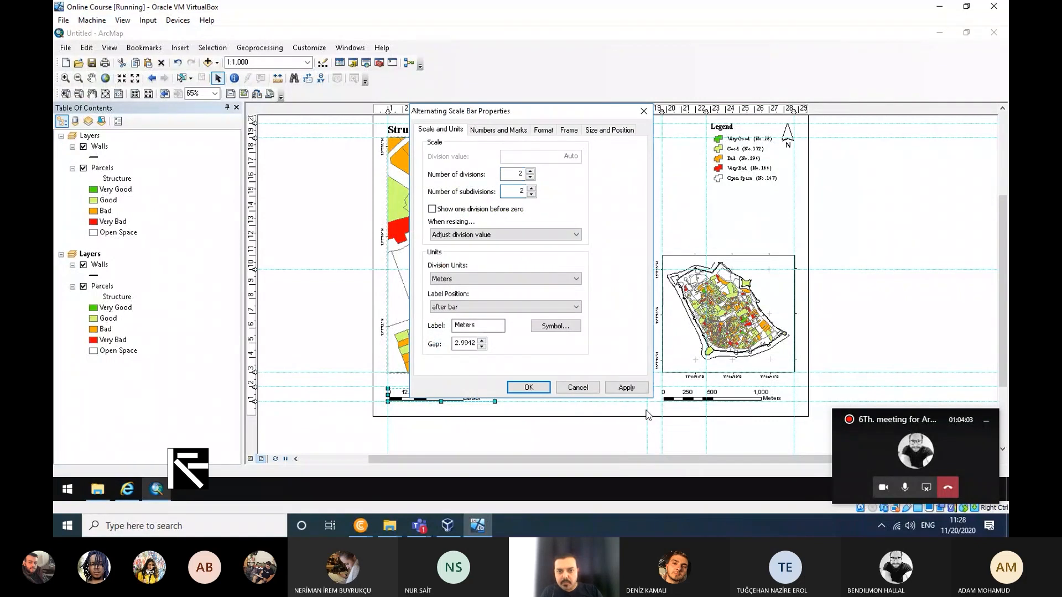
pyautogui.click(631, 389)
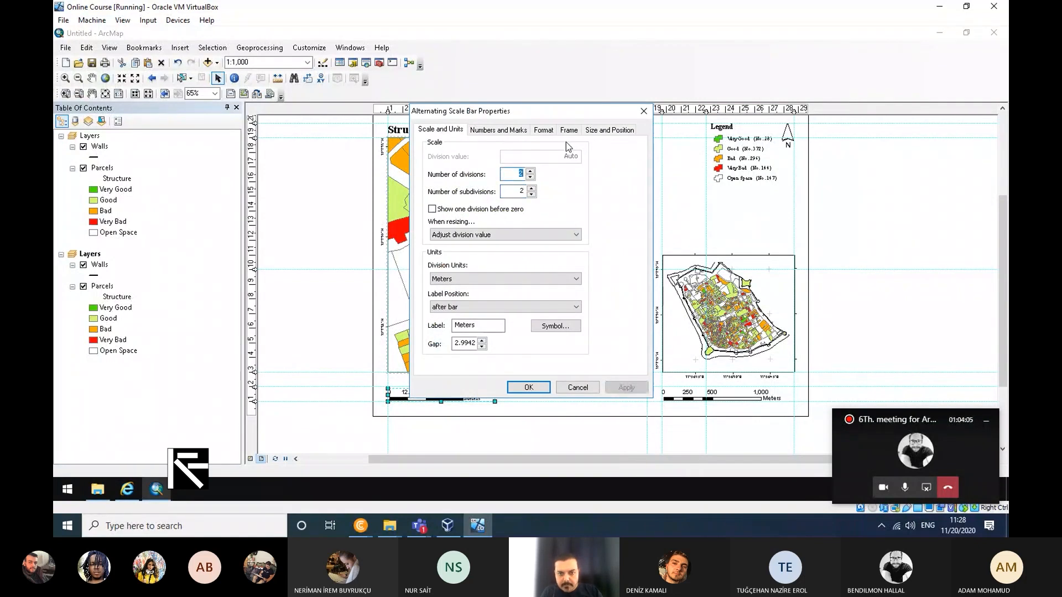
pyautogui.click(529, 387)
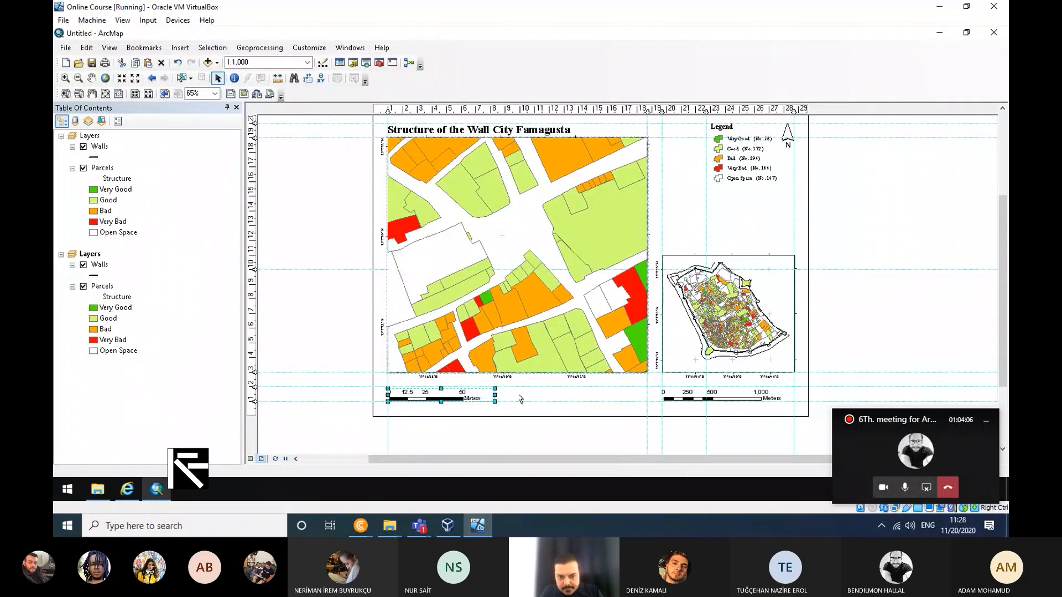
# Step: Change the detail scale bar's number of subdivisions to 3 and accept the scale bar properties
pyautogui.doubleClick(425, 402)
pyautogui.doubleClick(517, 191)
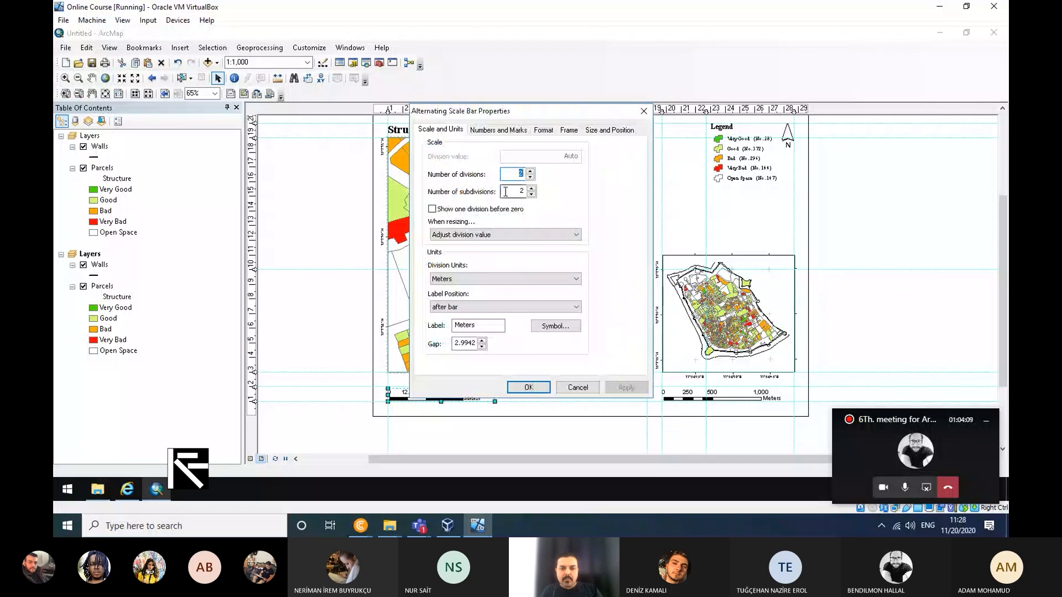
pyautogui.write('3')
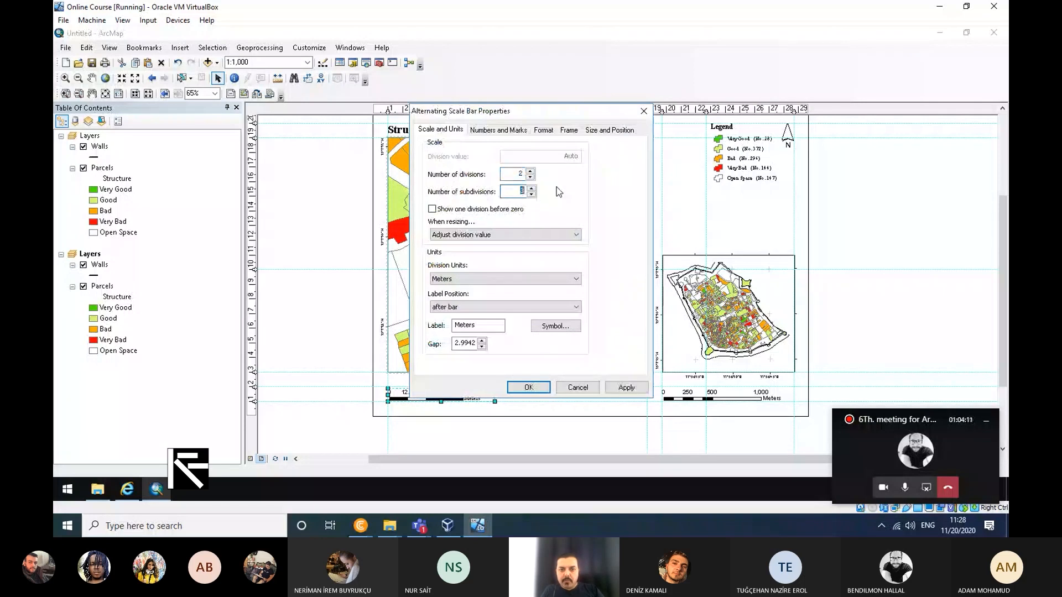
pyautogui.click(528, 388)
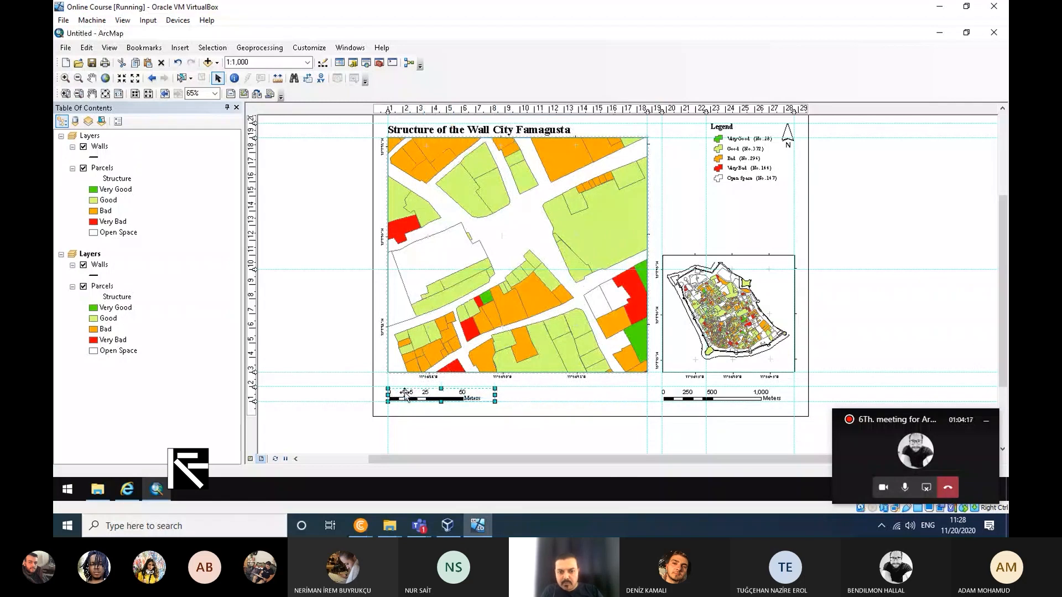
# Step: Change the detail scale bar's number of subdivisions to 5 and accept the scale bar properties
pyautogui.doubleClick(462, 399)
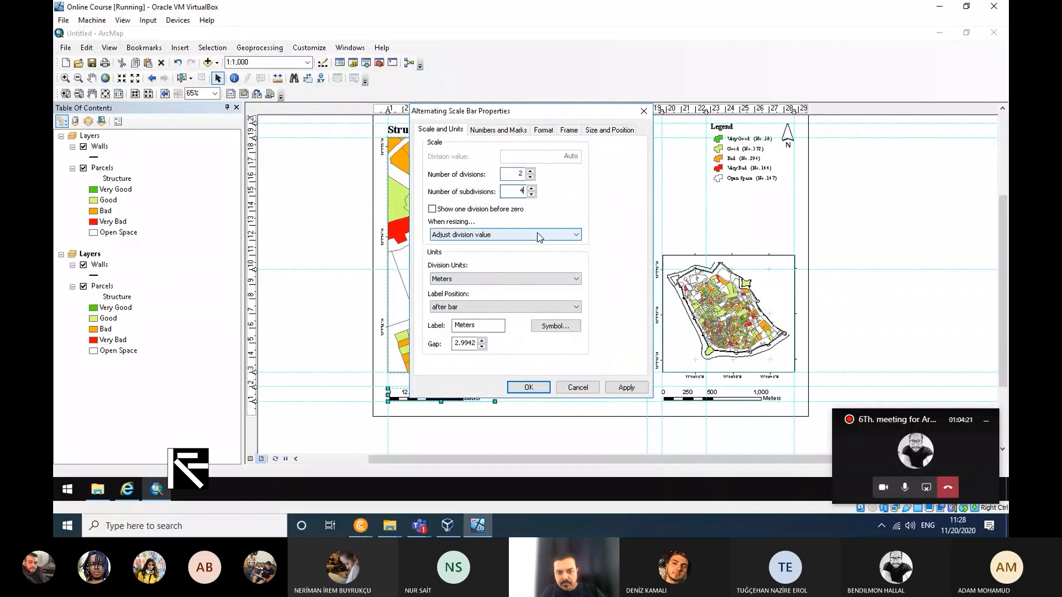
pyautogui.click(520, 192)
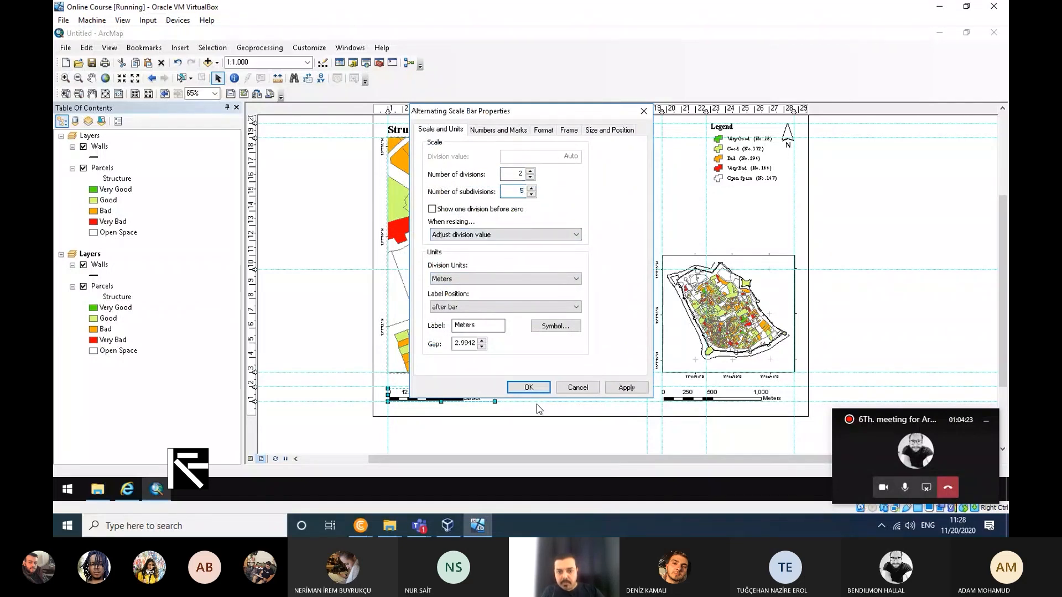
pyautogui.click(529, 387)
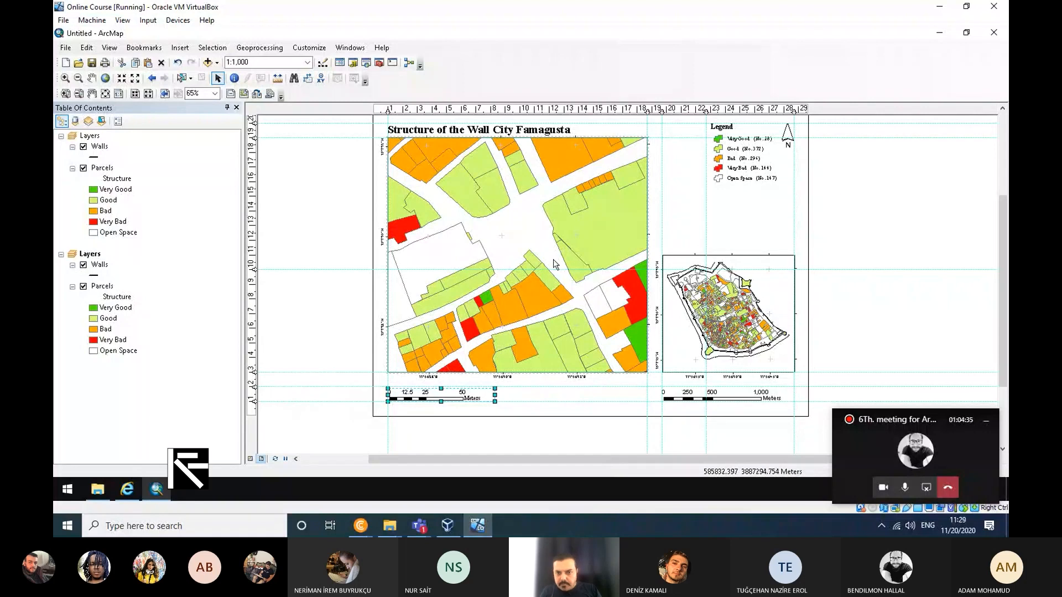
# Step: Rename the large detail data frame "Layers 1/1000" in its data frame properties and accept the change
pyautogui.click(783, 294)
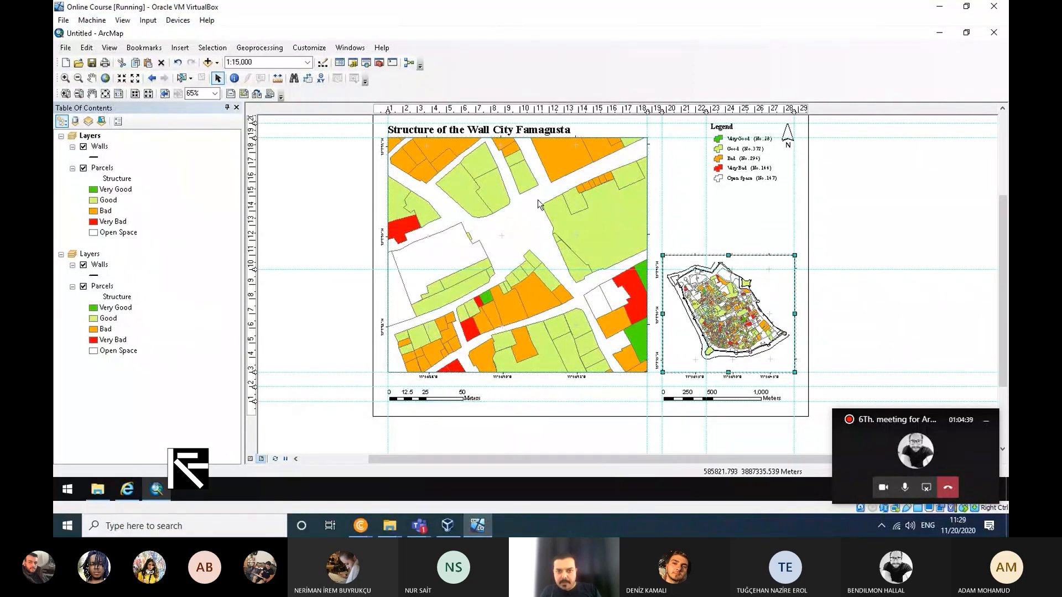
pyautogui.click(635, 199)
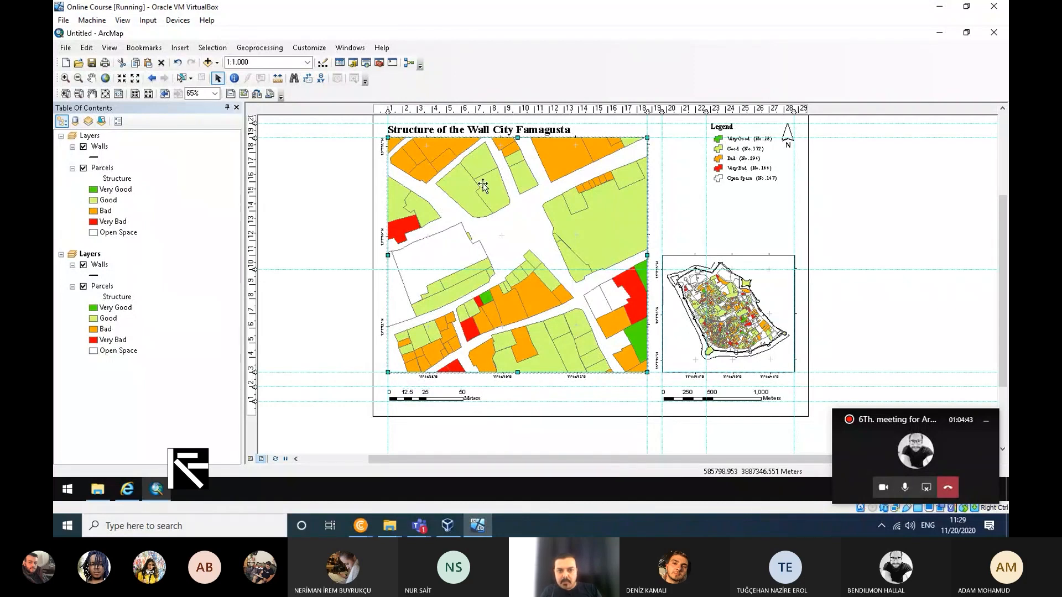
pyautogui.rightClick(502, 208)
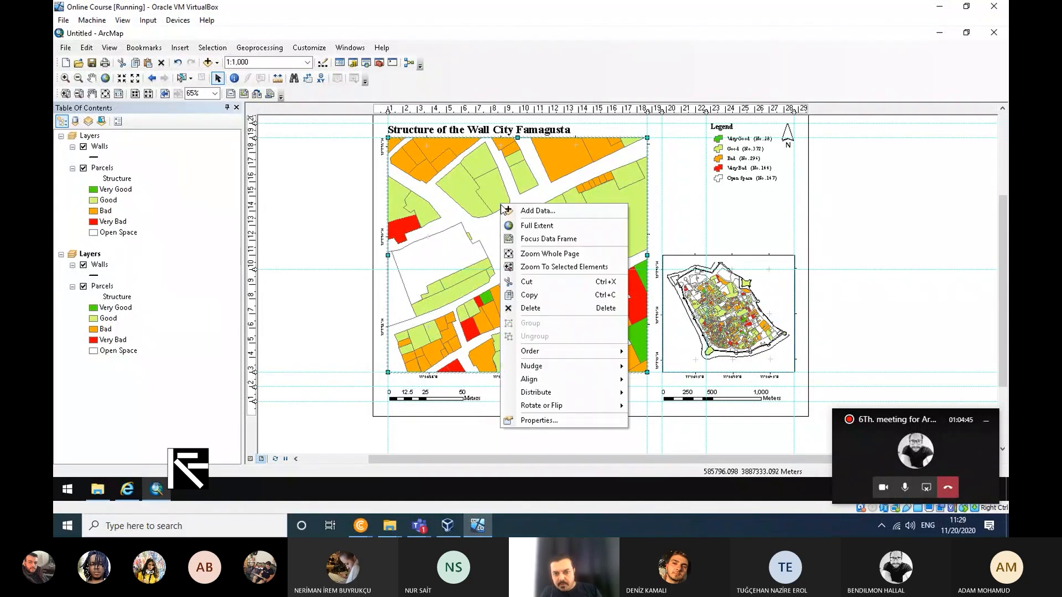
pyautogui.click(541, 421)
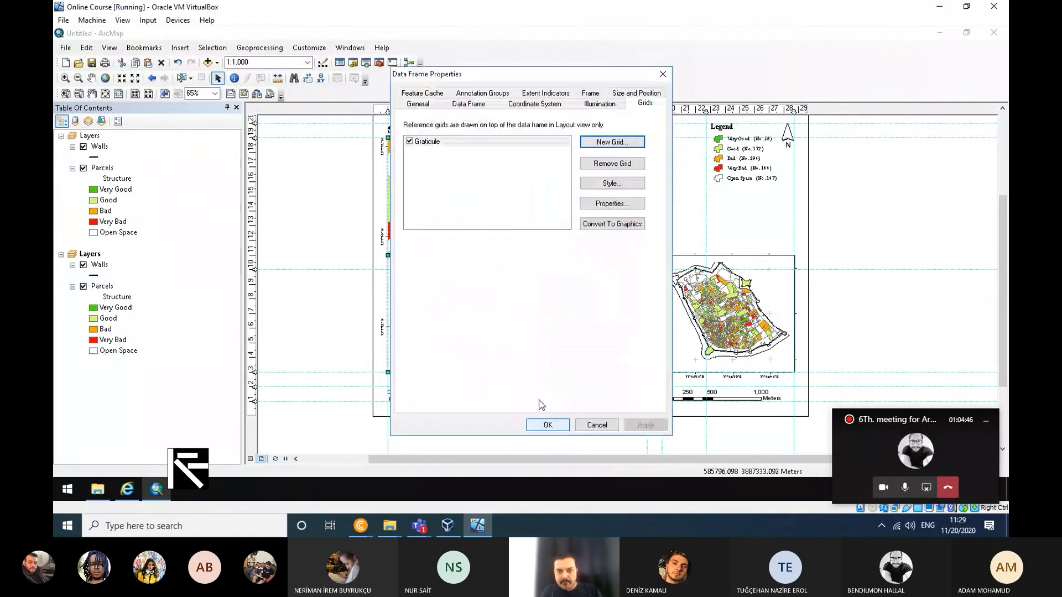
pyautogui.click(418, 104)
pyautogui.moveTo(443, 74); pyautogui.dragTo(534, 194)
pyautogui.click(580, 245)
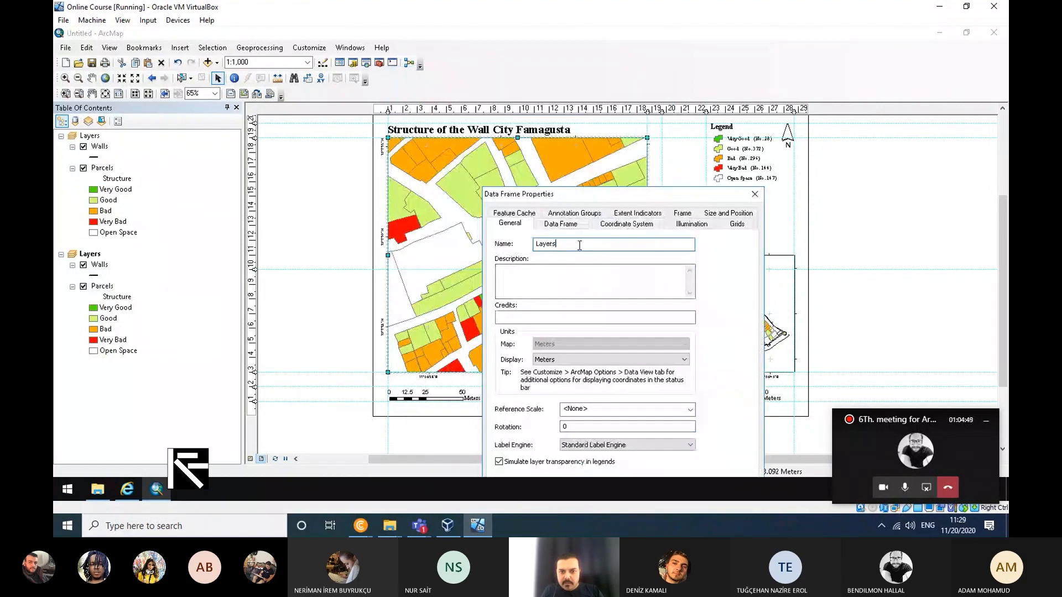
pyautogui.click(628, 245)
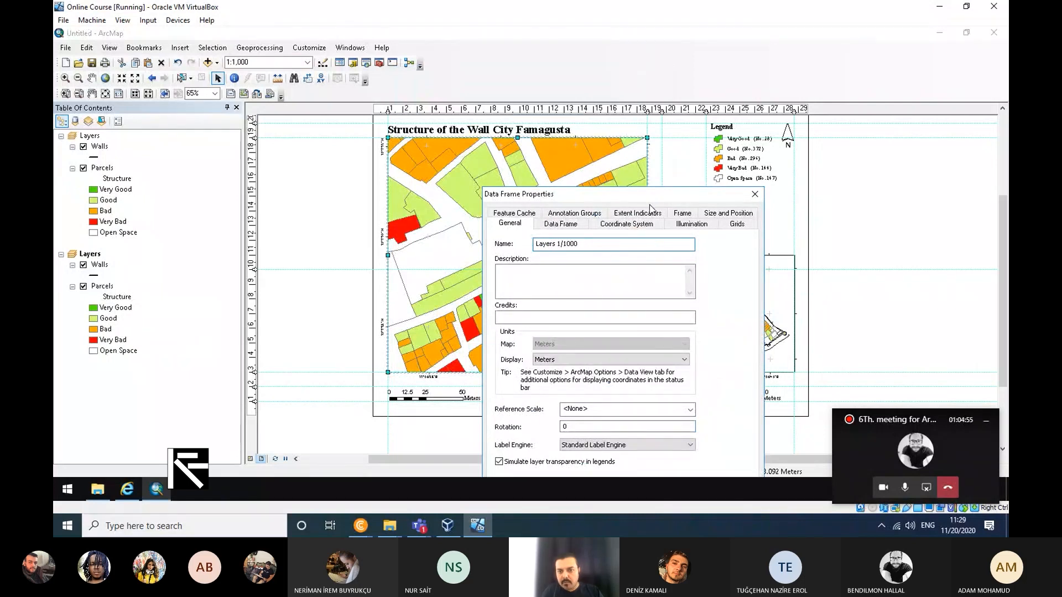
pyautogui.moveTo(663, 198); pyautogui.dragTo(640, 124)
pyautogui.click(620, 470)
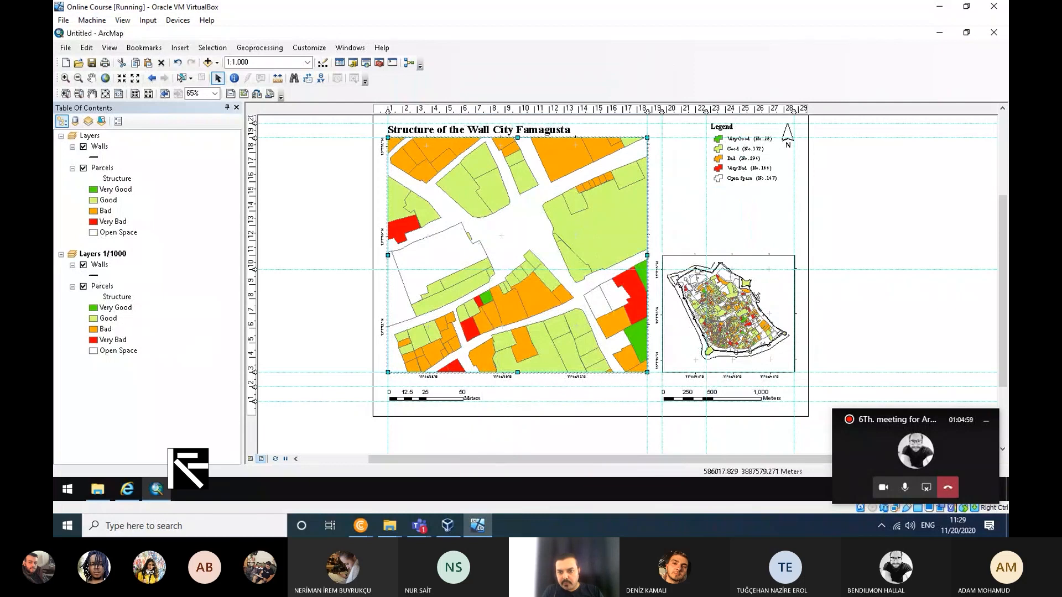
# Step: Rename the walled city overview data frame "Layers 1/15000" and make the detail frame active again
pyautogui.click(769, 287)
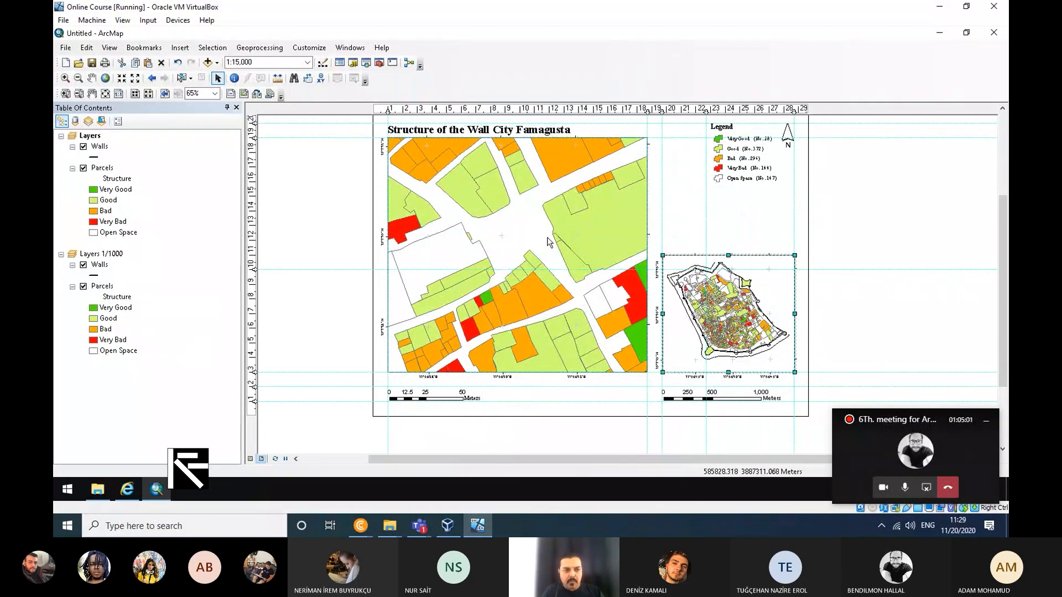
pyautogui.rightClick(94, 138)
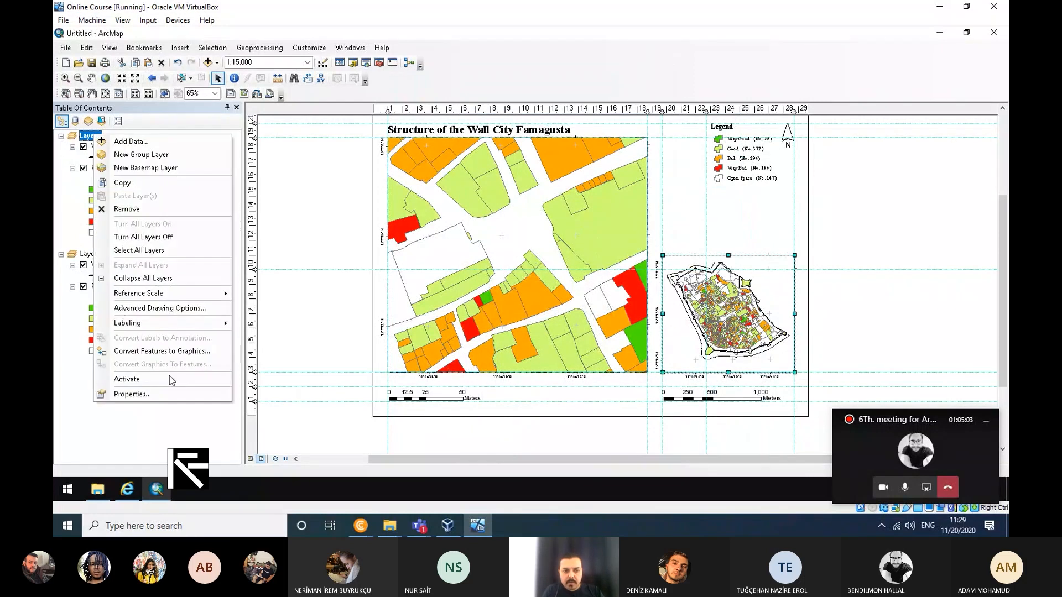
pyautogui.click(178, 396)
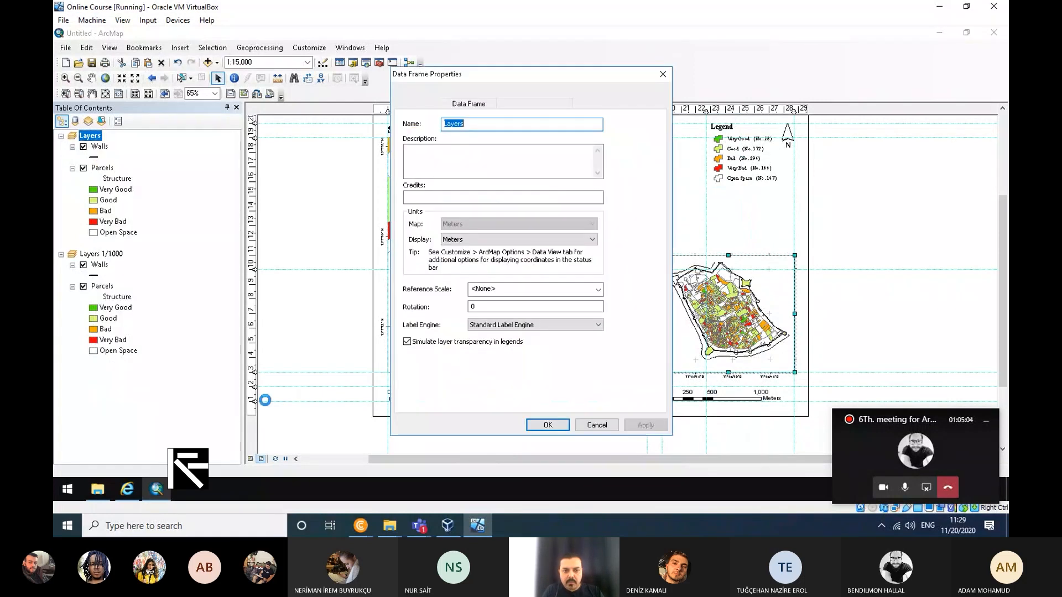
pyautogui.click(509, 127)
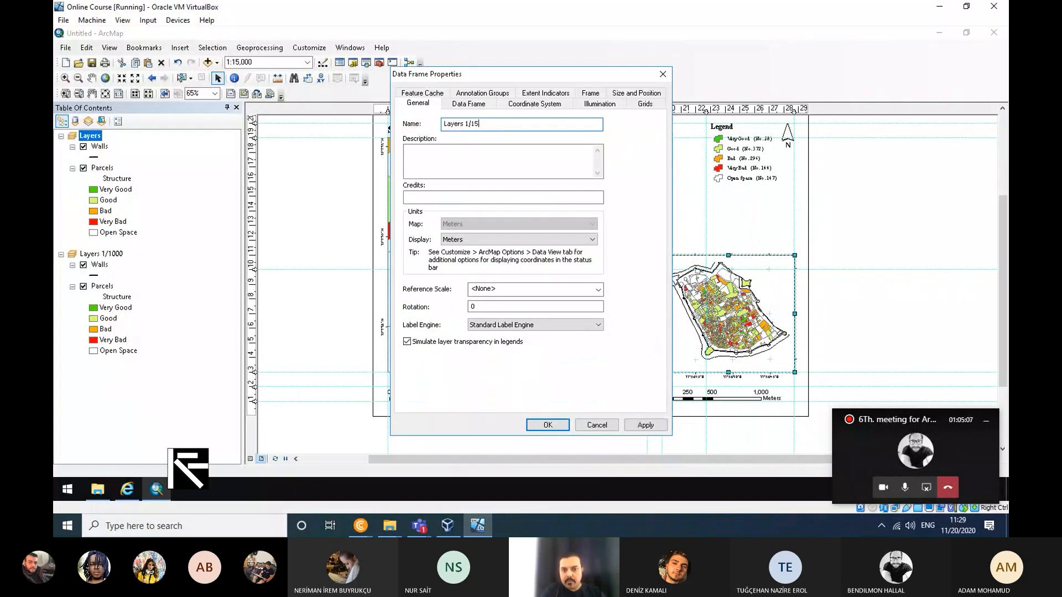
pyautogui.click(646, 423)
pyautogui.click(548, 425)
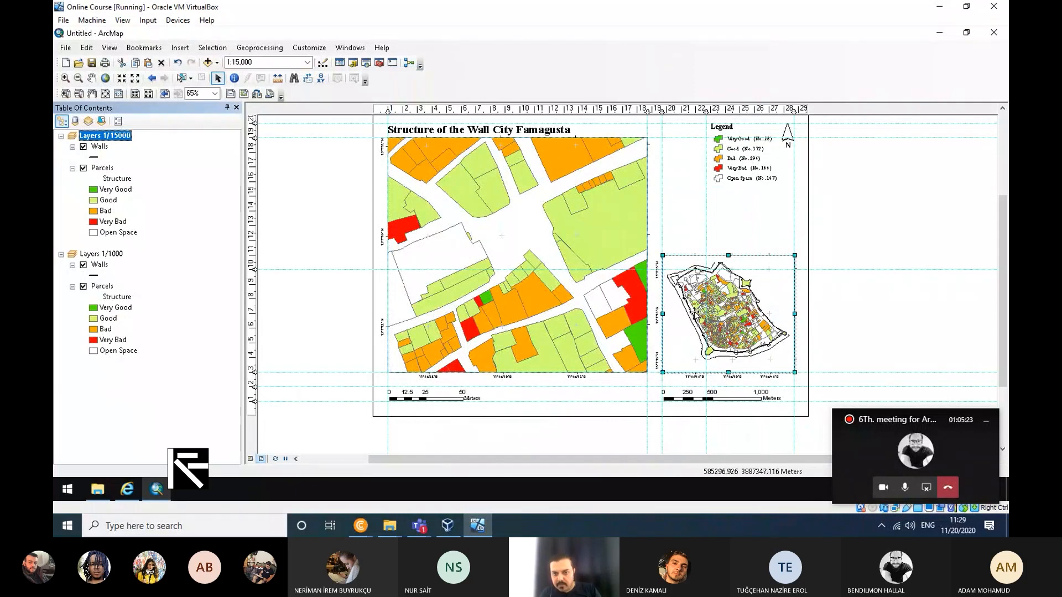
pyautogui.click(873, 237)
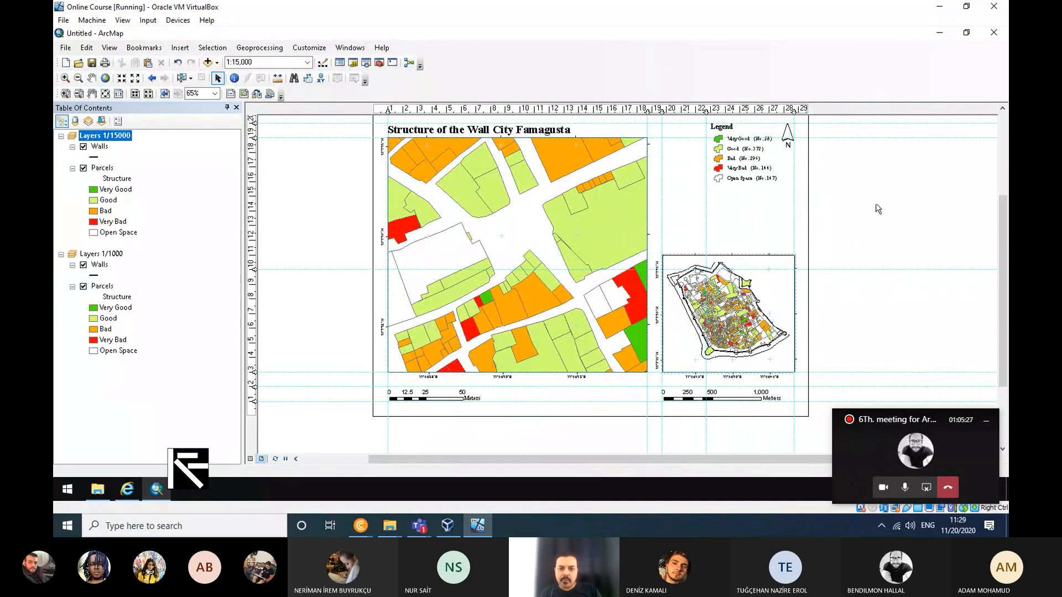
pyautogui.click(508, 206)
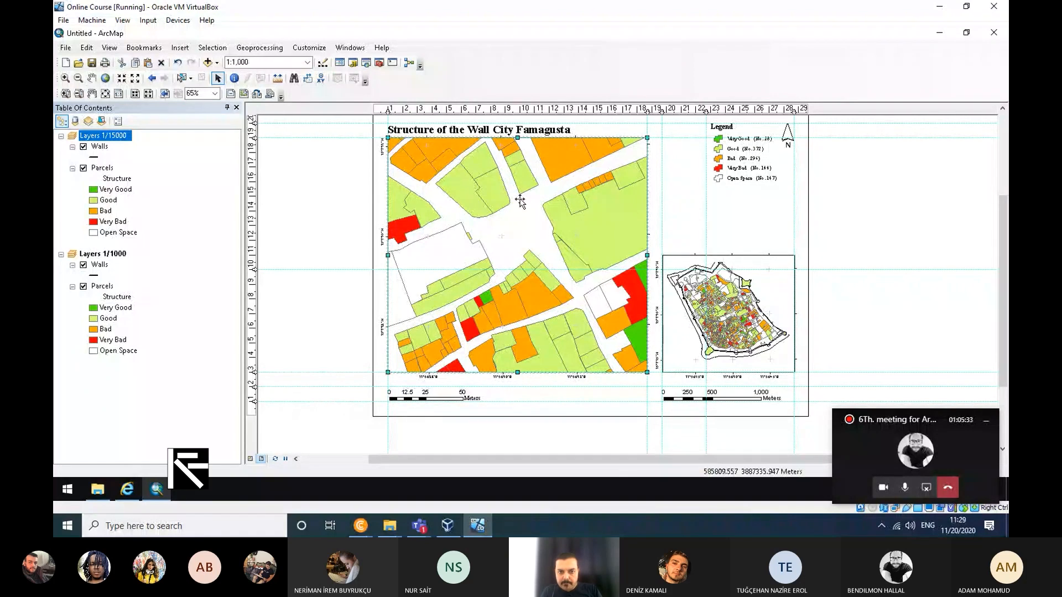
# Step: Add an extent indicator for Layers 1/15000 to the large detail data frame and apply it
pyautogui.rightClick(520, 202)
pyautogui.click(572, 418)
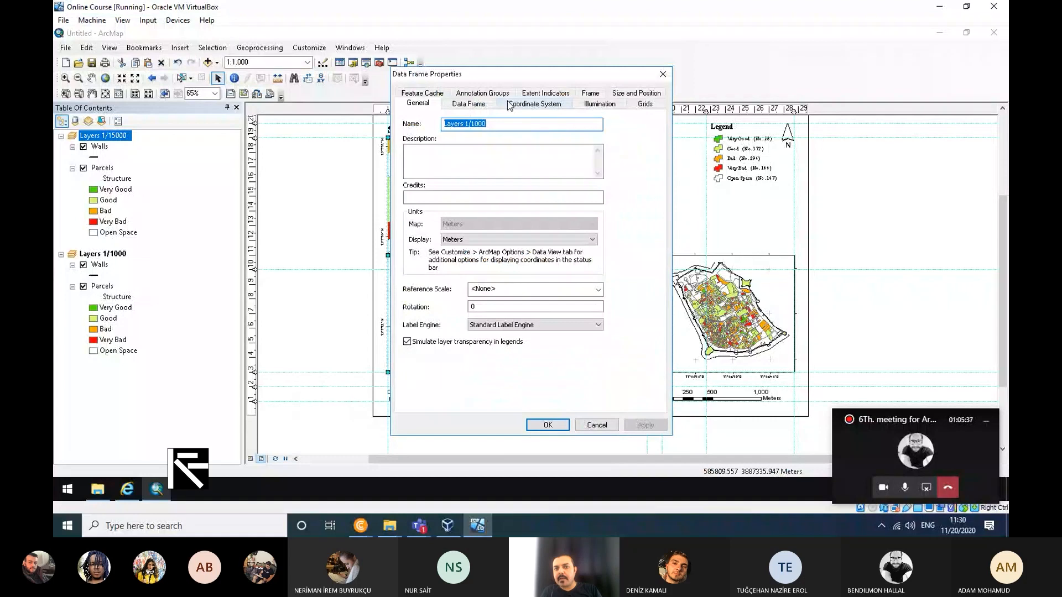
pyautogui.click(538, 92)
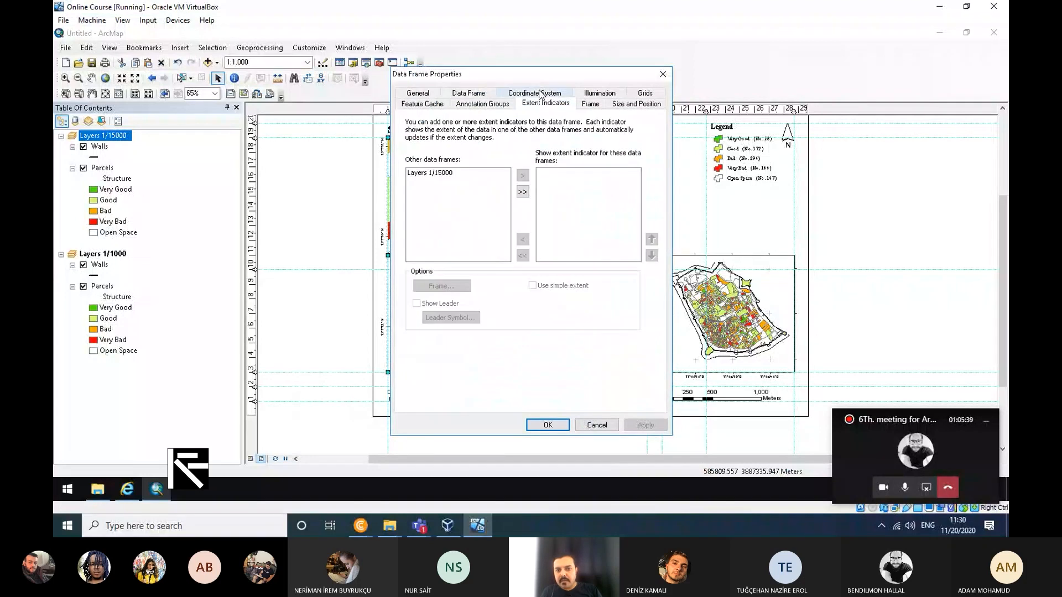
pyautogui.click(435, 176)
pyautogui.click(522, 175)
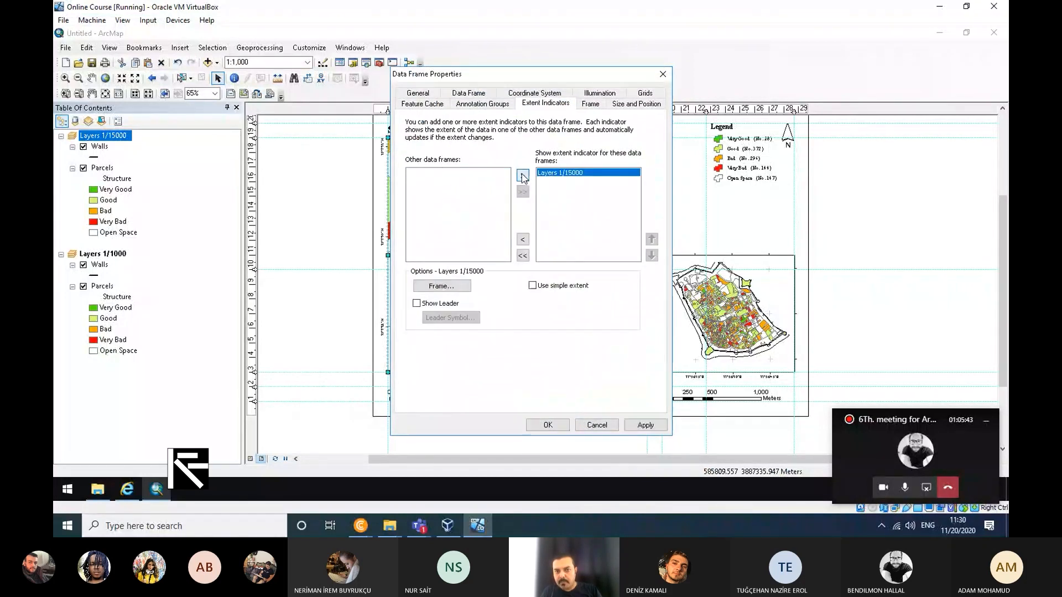
pyautogui.click(641, 425)
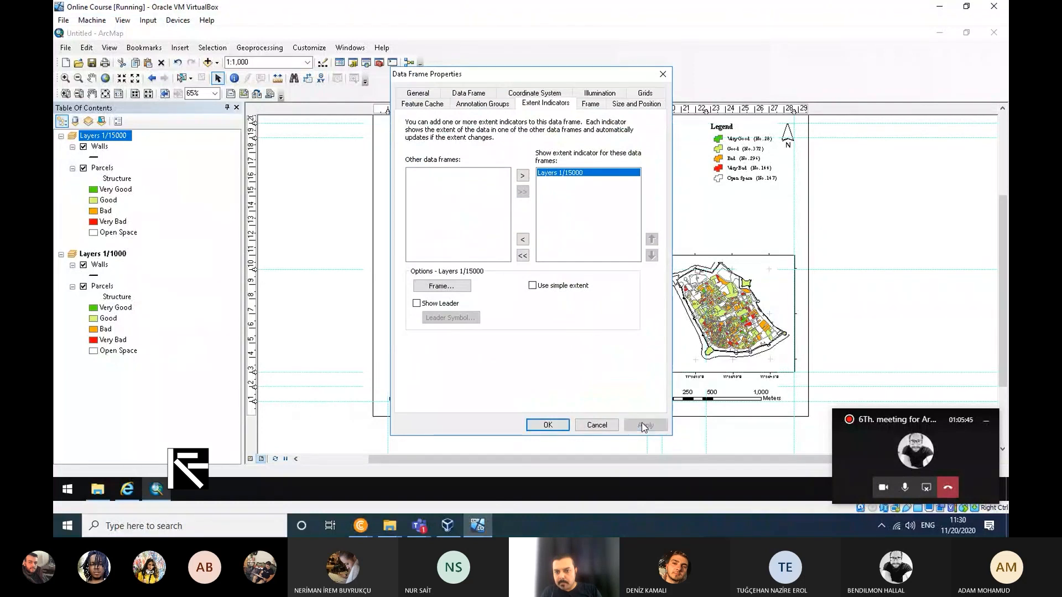
# Step: Try showing a leader for the Layers 1/15000 extent indicator, apply it and close the data frame properties
pyautogui.moveTo(571, 77); pyautogui.dragTo(449, 83)
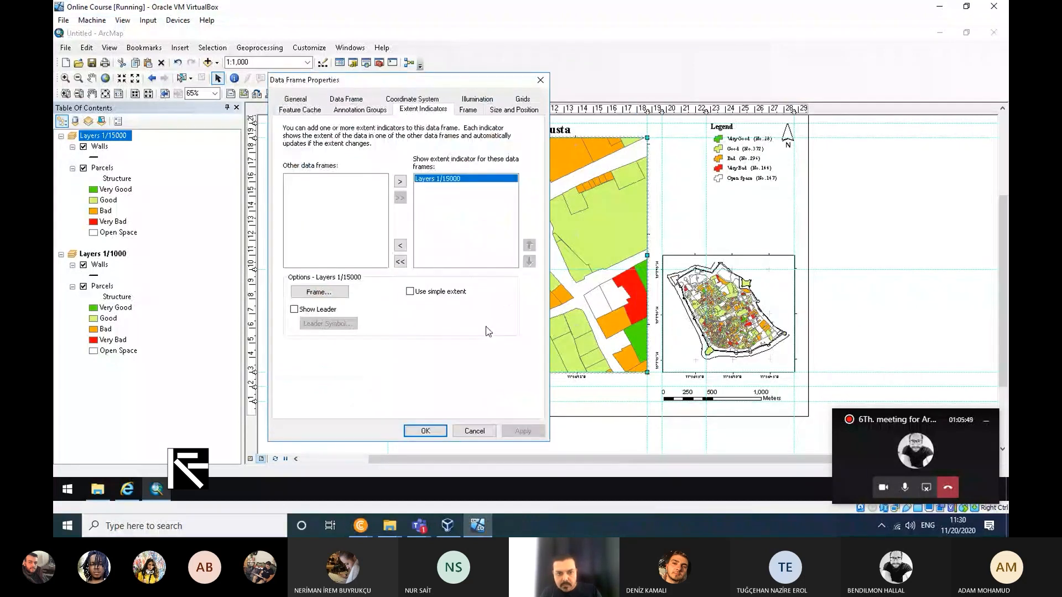
pyautogui.click(301, 311)
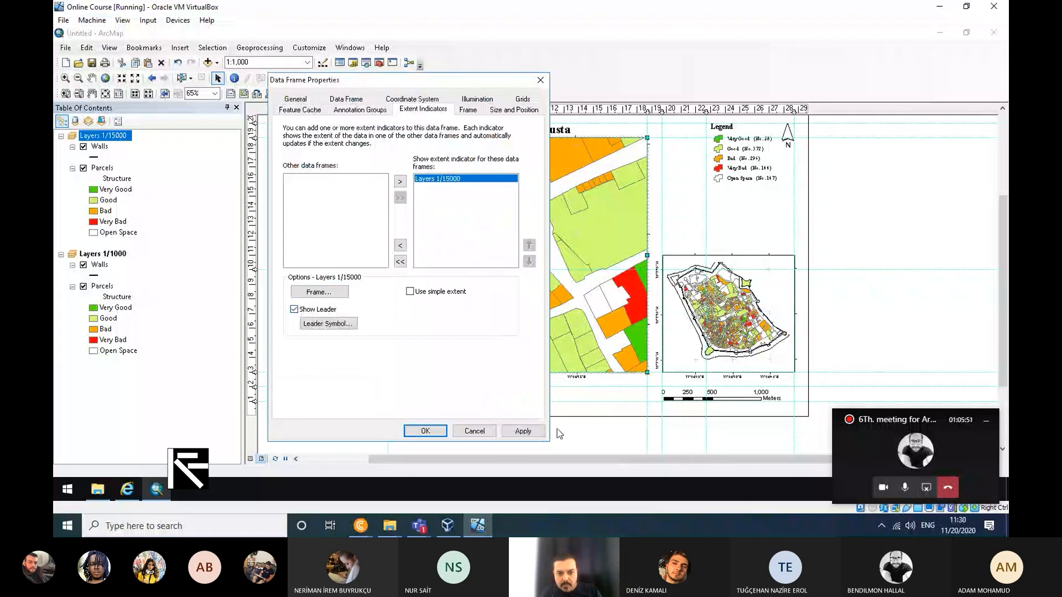
pyautogui.click(522, 430)
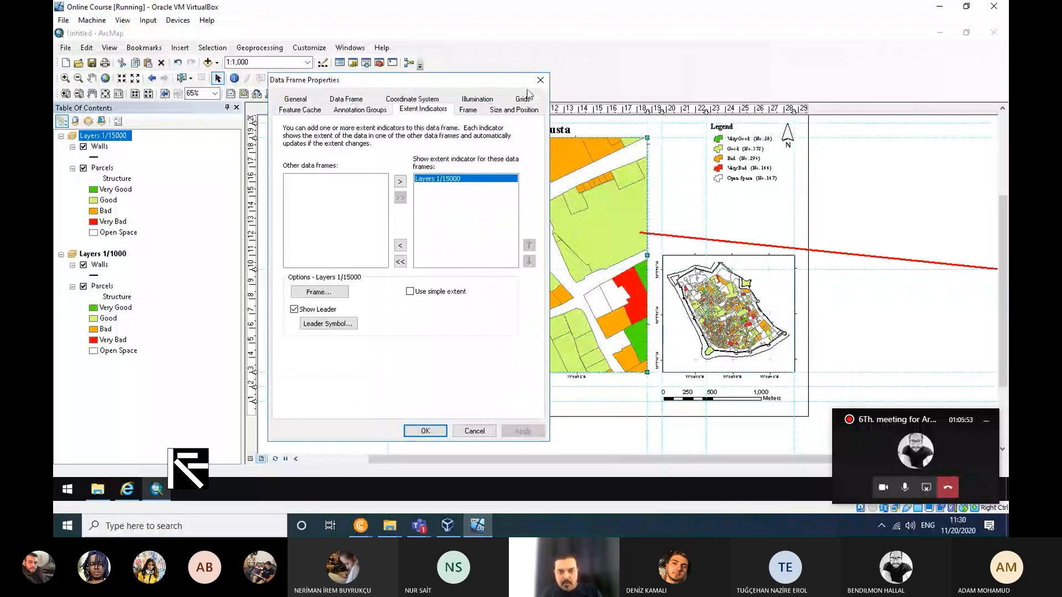
pyautogui.click(541, 79)
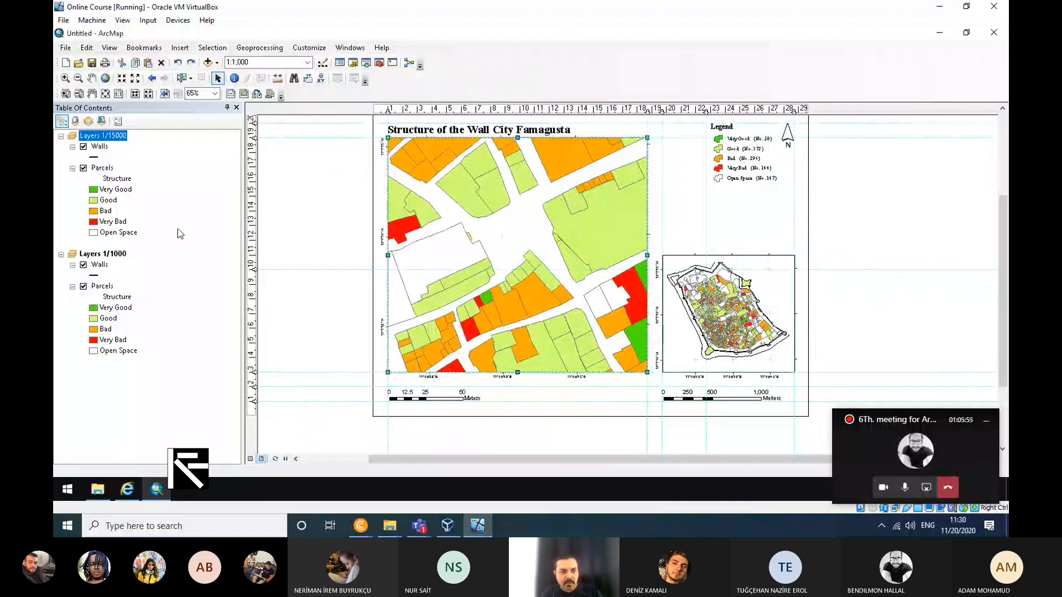
# Step: Check which extent indicators are set in the Layers 1/1000 data frame properties, closing them without changes
pyautogui.rightClick(110, 255)
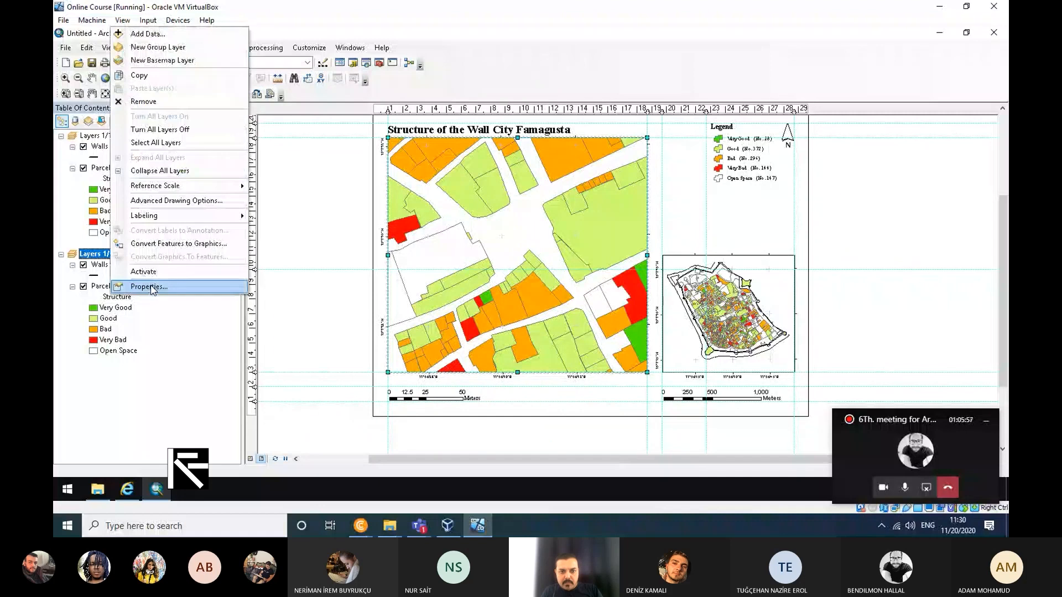
pyautogui.click(152, 288)
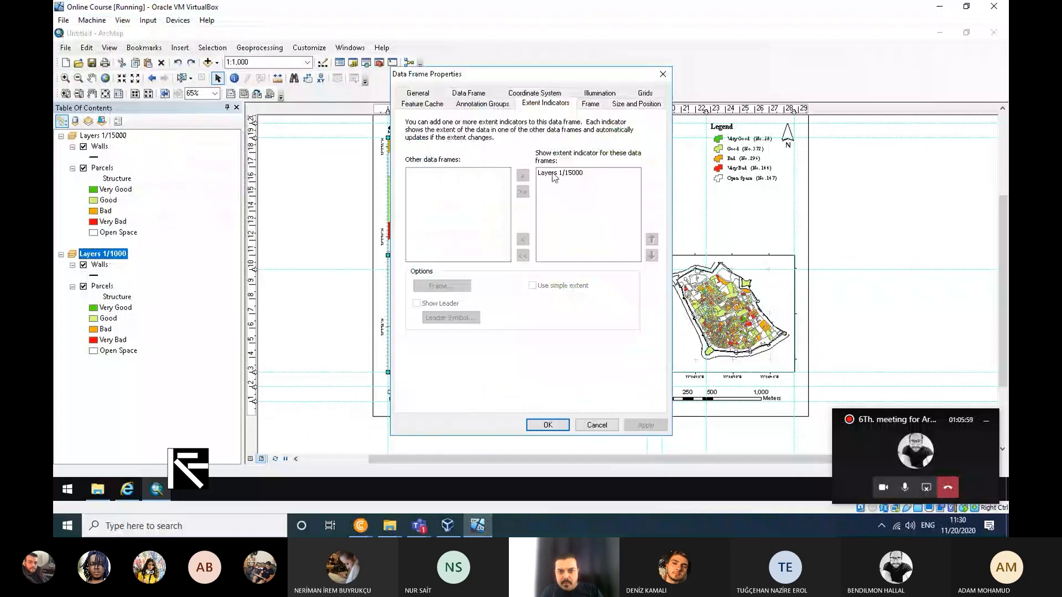
pyautogui.click(668, 69)
# Step: Add an extent indicator for Layers 1/1000 to the Layers 1/15000 overview data frame and apply it
pyautogui.click(112, 137)
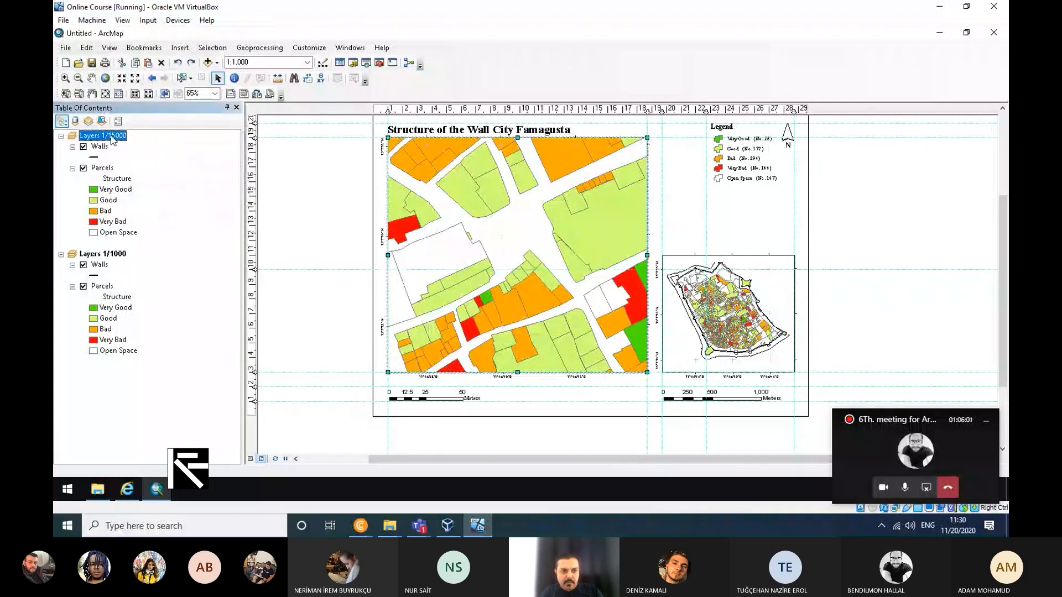
pyautogui.rightClick(112, 139)
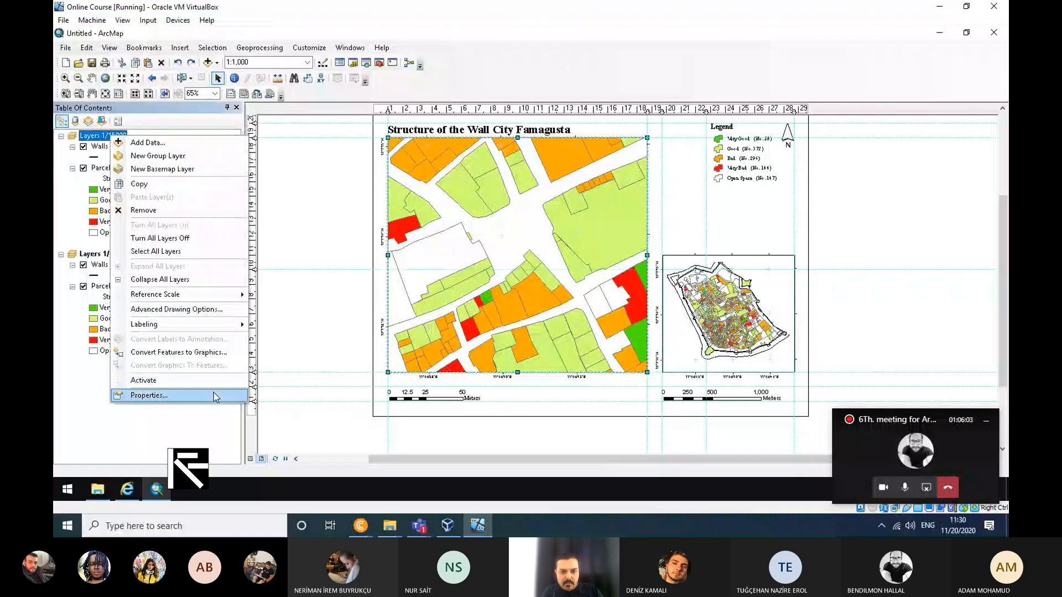
pyautogui.click(214, 393)
pyautogui.click(430, 173)
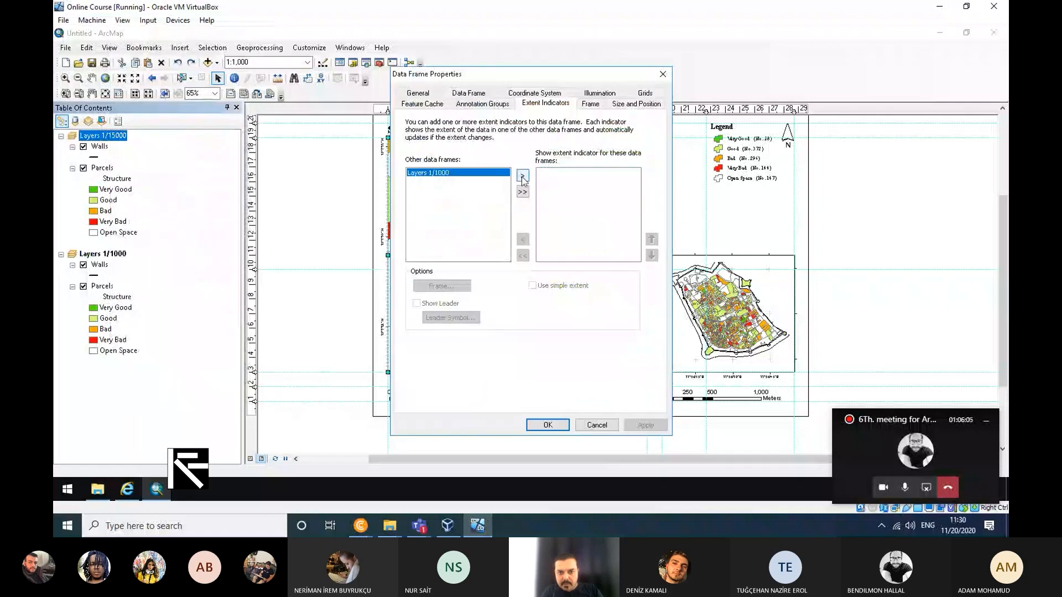
pyautogui.click(523, 175)
pyautogui.click(646, 425)
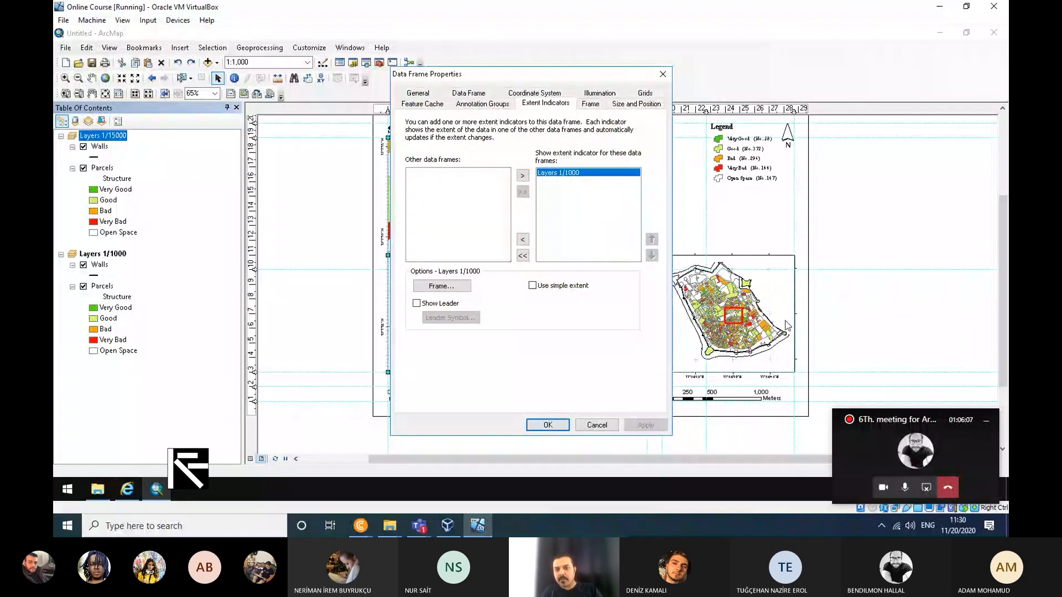
# Step: Give the Layers 1/1000 extent indicator frame a thin border line coloured red
pyautogui.moveTo(570, 83); pyautogui.dragTo(376, 149)
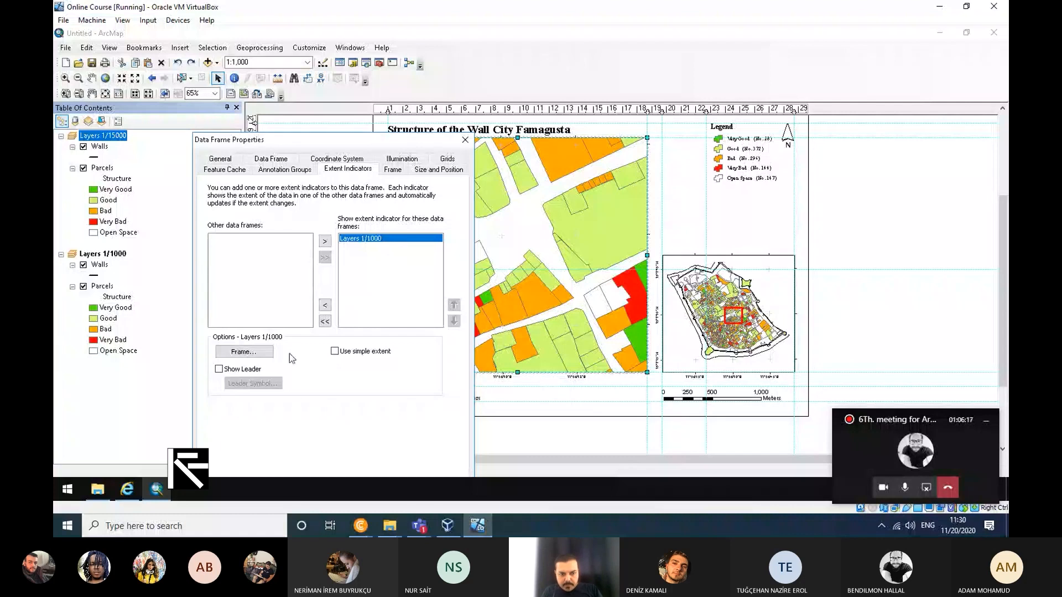
pyautogui.click(258, 356)
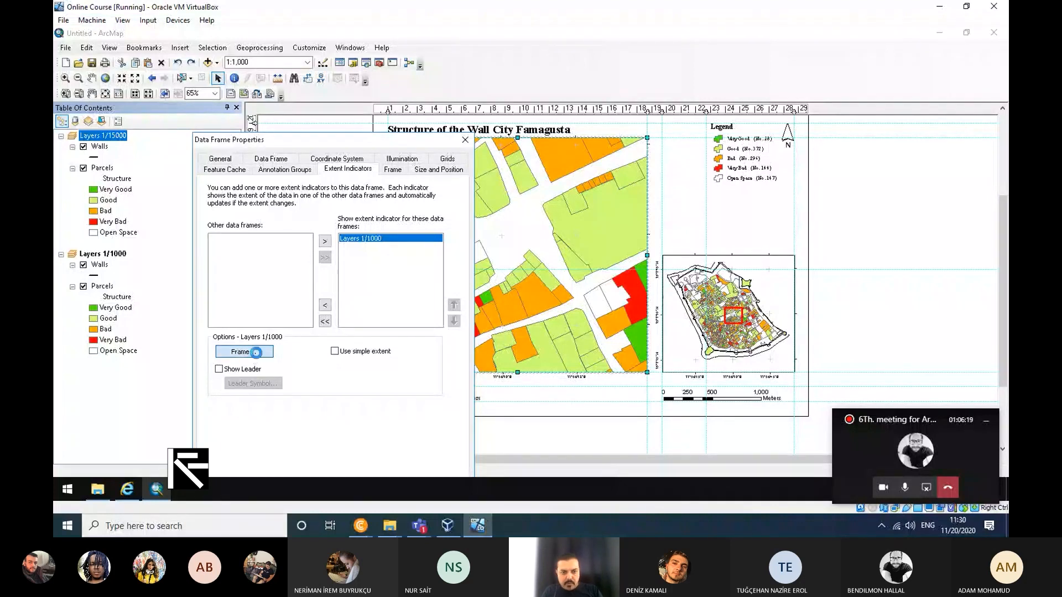
pyautogui.click(331, 246)
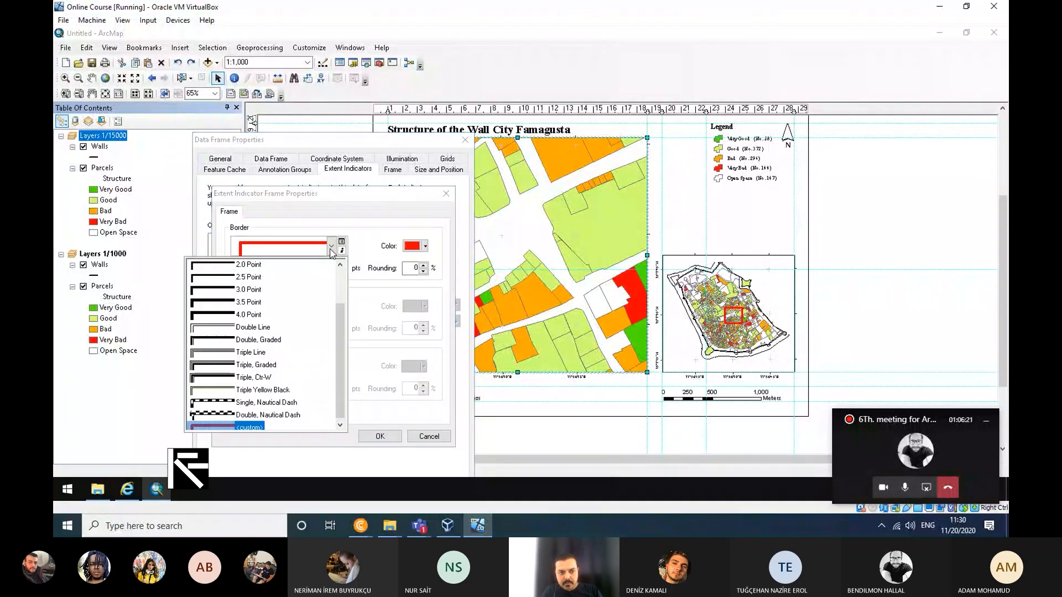
pyautogui.click(340, 278)
pyautogui.click(245, 292)
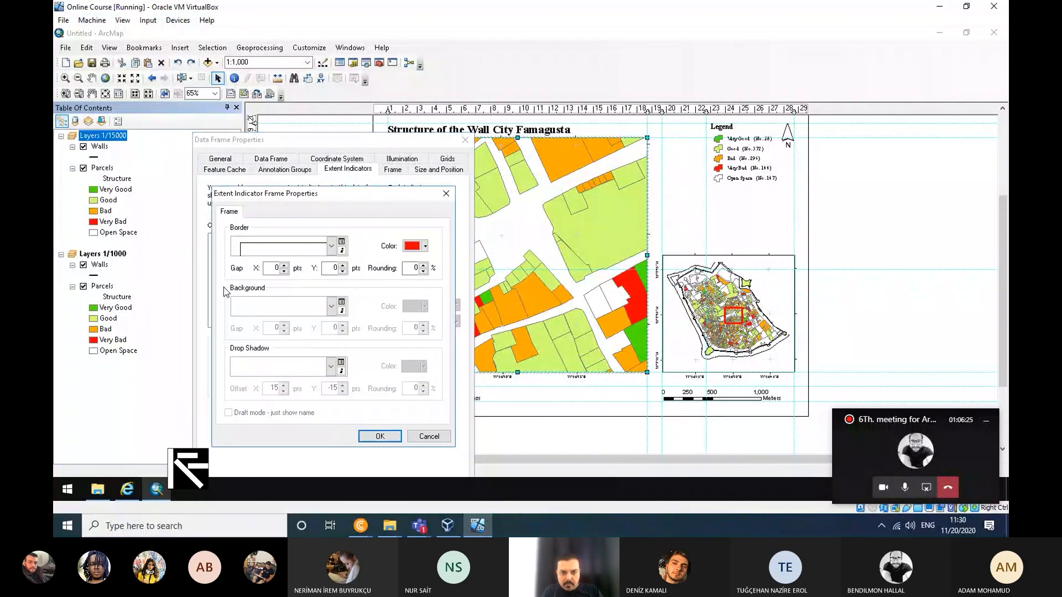
pyautogui.click(418, 247)
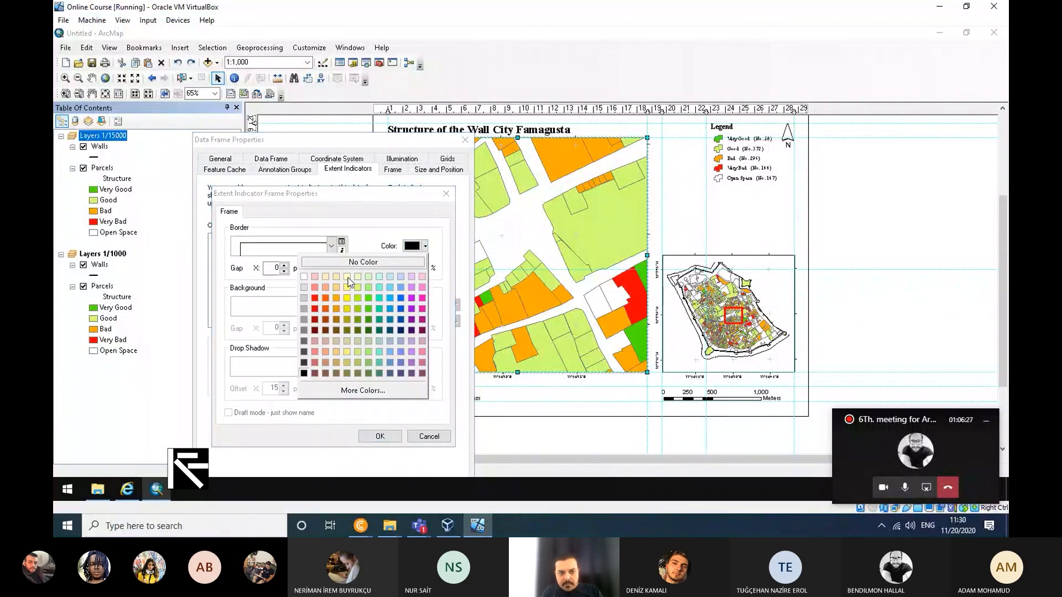
pyautogui.click(312, 302)
# Step: Set the extent indicator border's rounding to 50% and apply it to the overview frame
pyautogui.doubleClick(404, 268)
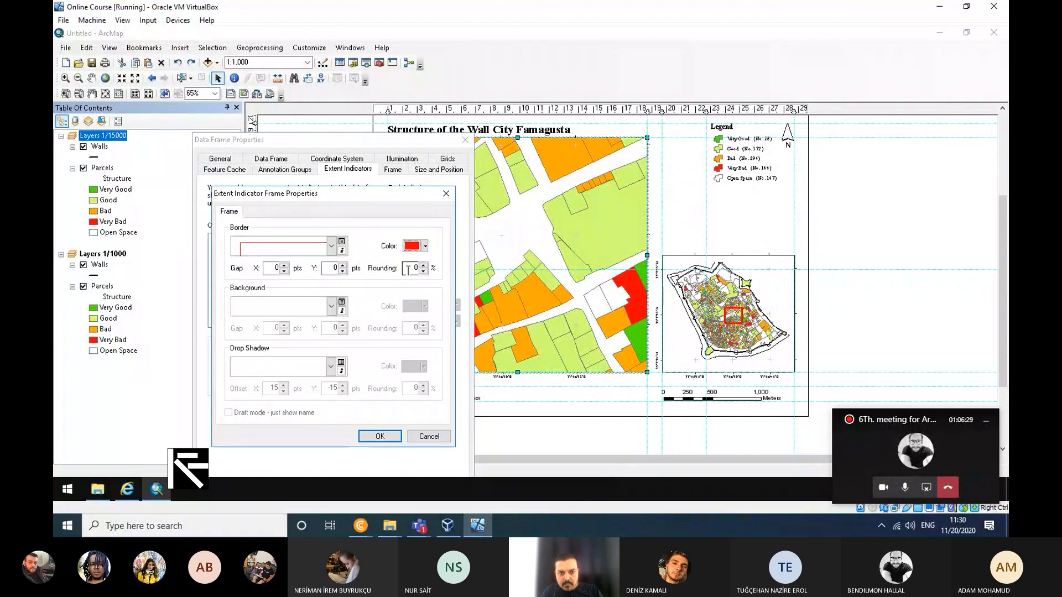
pyautogui.write('1')
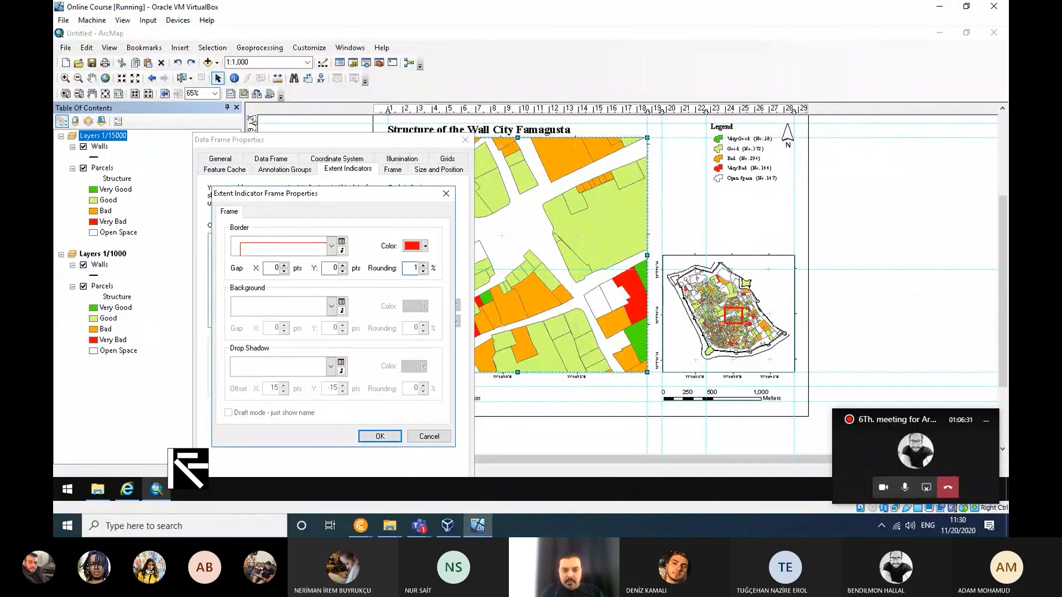
pyautogui.press('BackSpace')
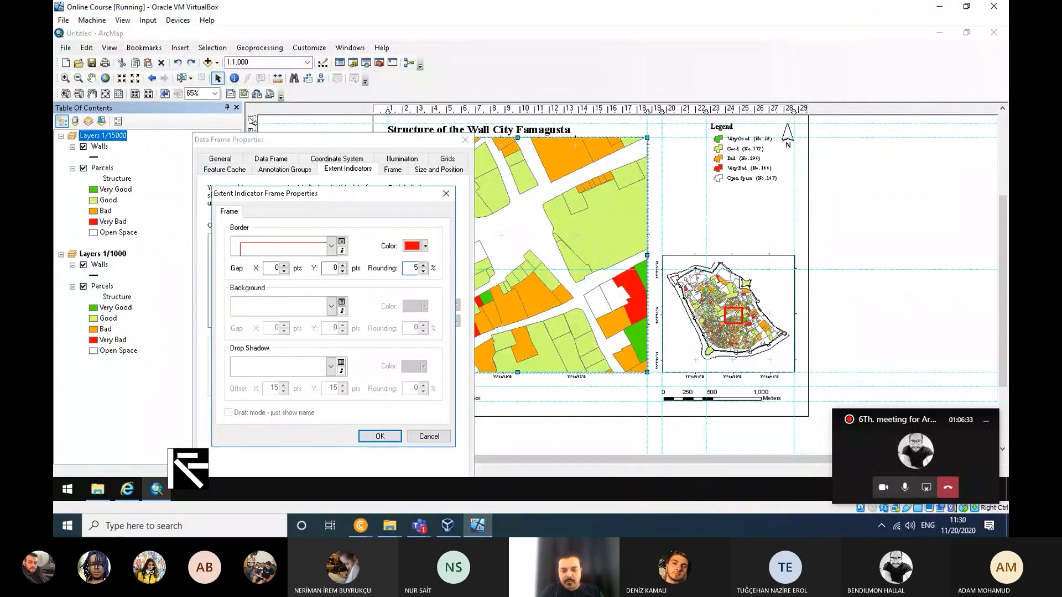
pyautogui.write('50')
pyautogui.press('Tab')
pyautogui.press('Return')
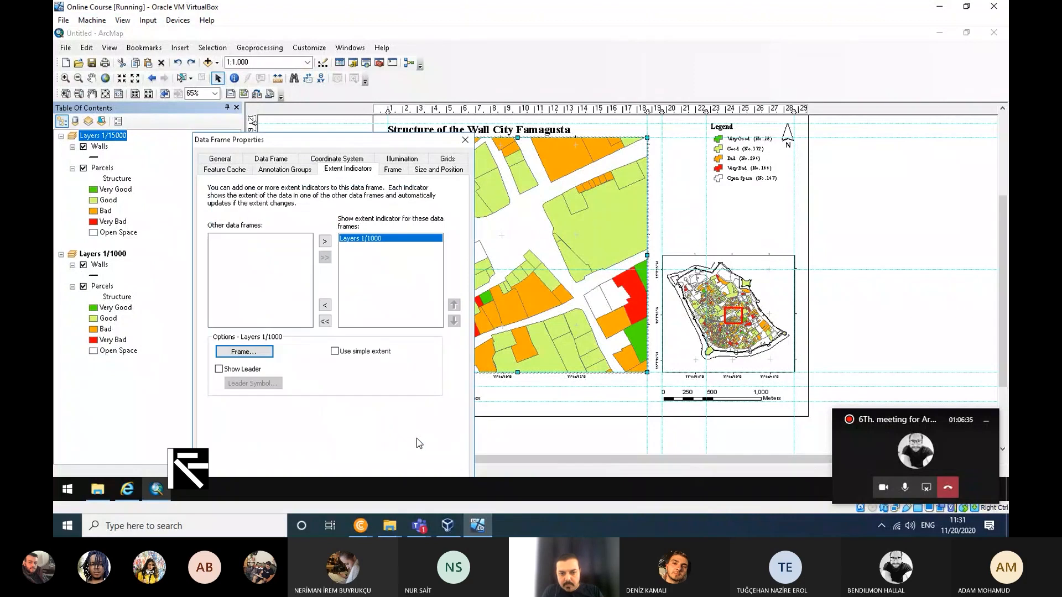
pyautogui.moveTo(393, 141); pyautogui.dragTo(391, 87)
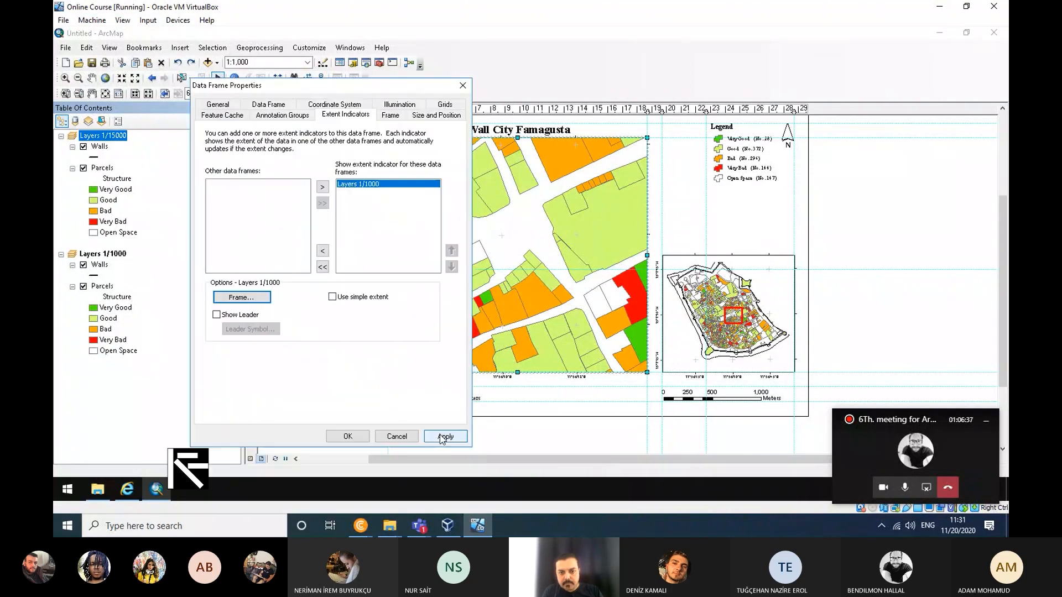
pyautogui.click(443, 437)
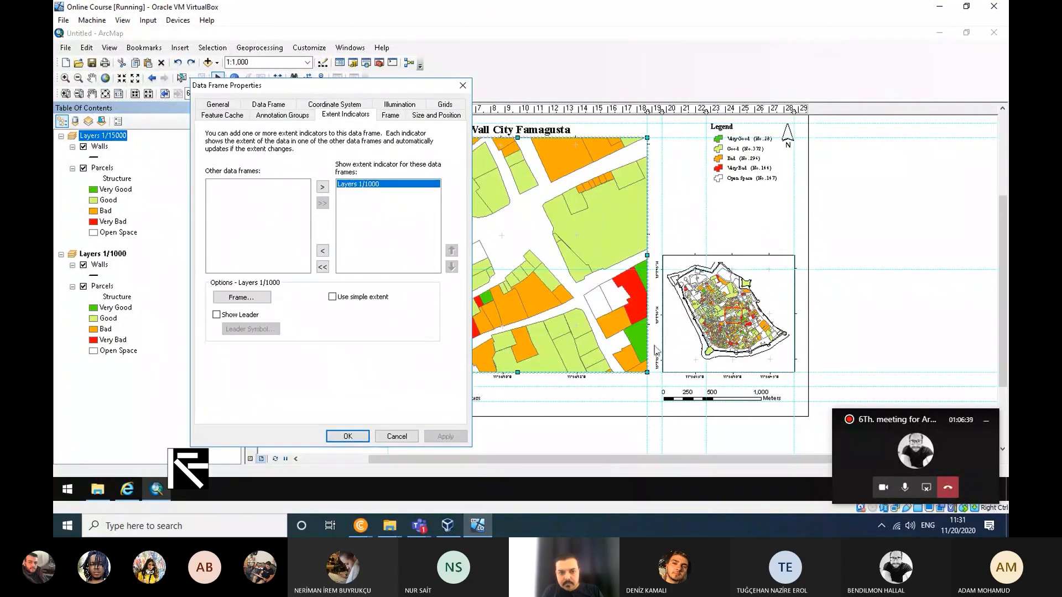
# Step: Set the extent indicator border's rounding to 100% and apply it to the overview frame
pyautogui.click(241, 297)
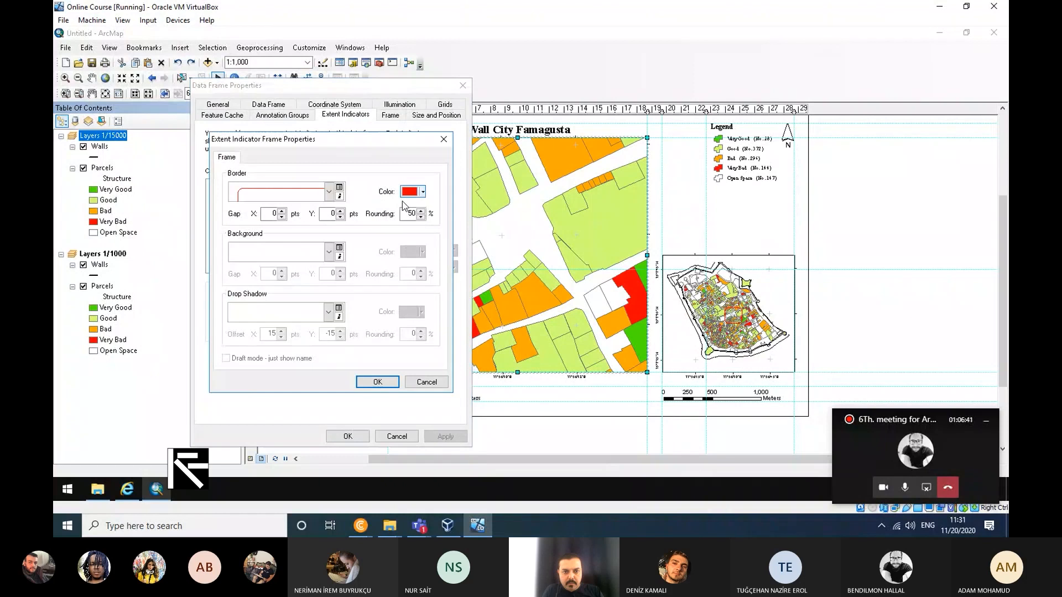
pyautogui.doubleClick(409, 213)
pyautogui.write('100')
pyautogui.click(377, 382)
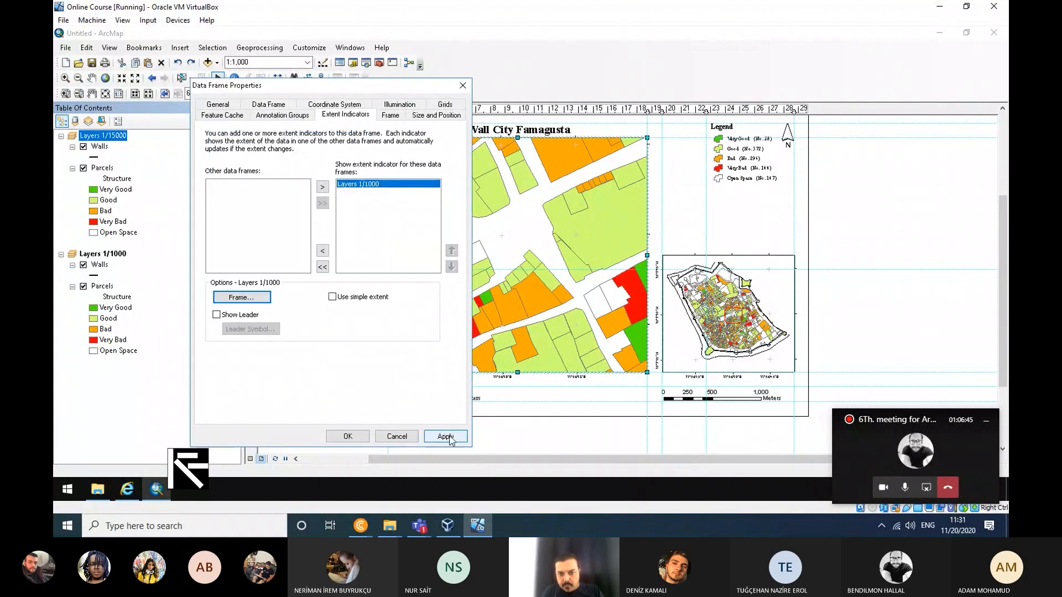
pyautogui.click(449, 438)
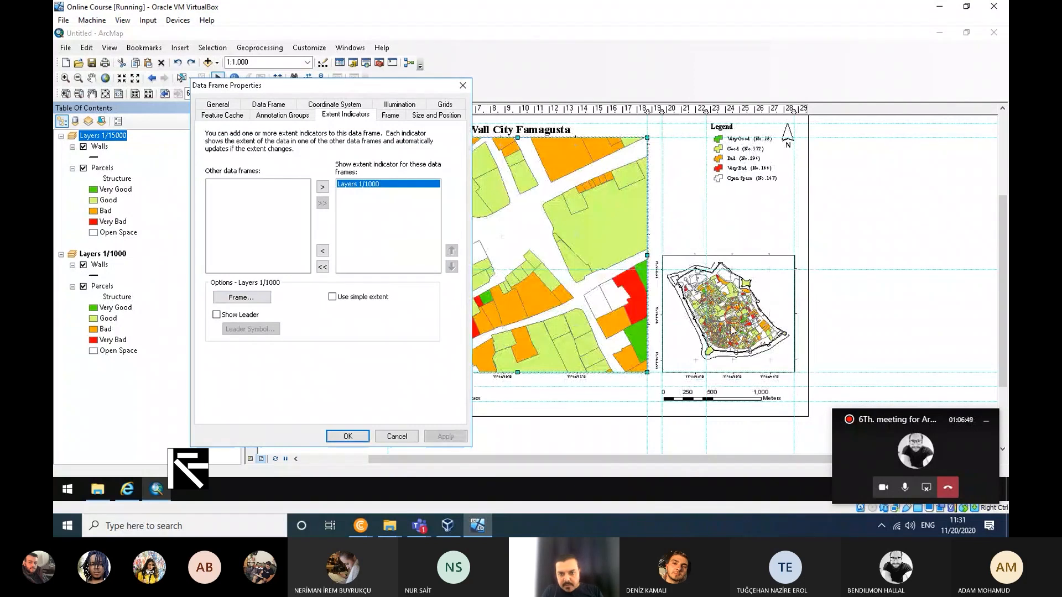
# Step: Change the extent indicator's border to the 2.0 Point line in red, apply it and accept the data frame properties
pyautogui.click(242, 297)
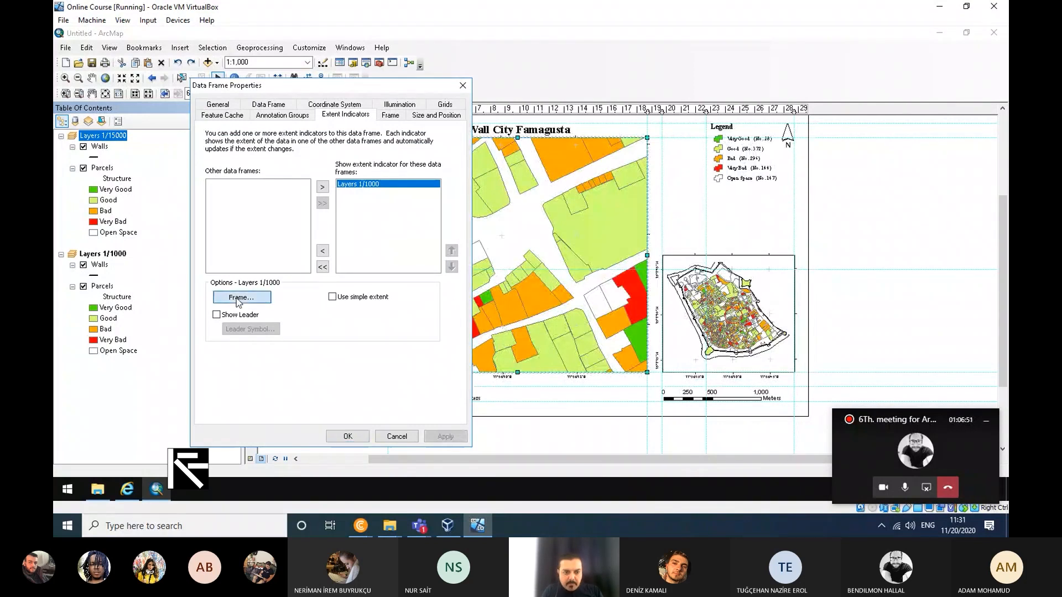
pyautogui.click(330, 194)
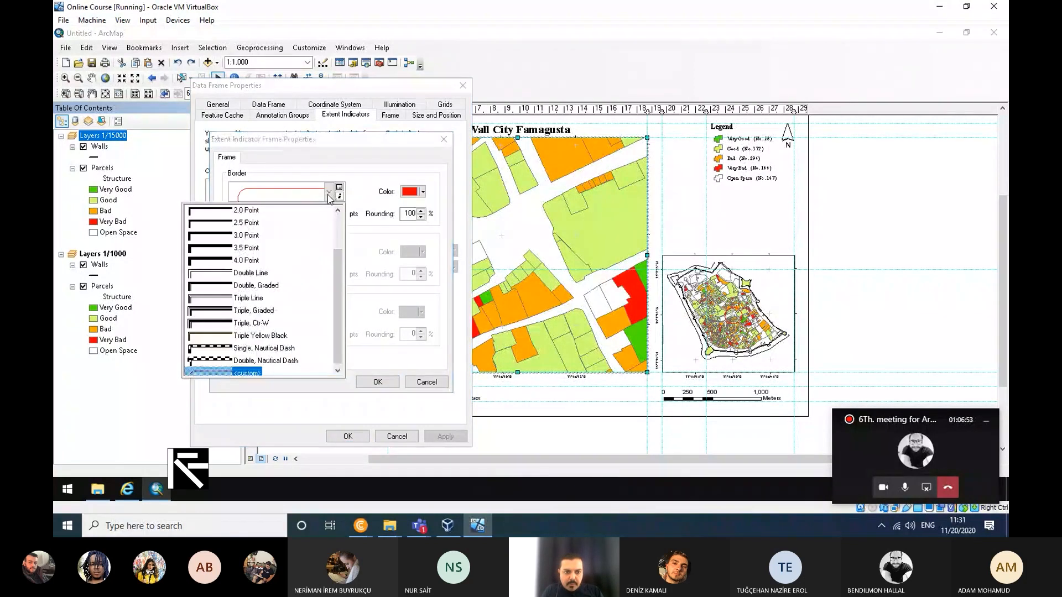
pyautogui.click(274, 211)
pyautogui.click(423, 192)
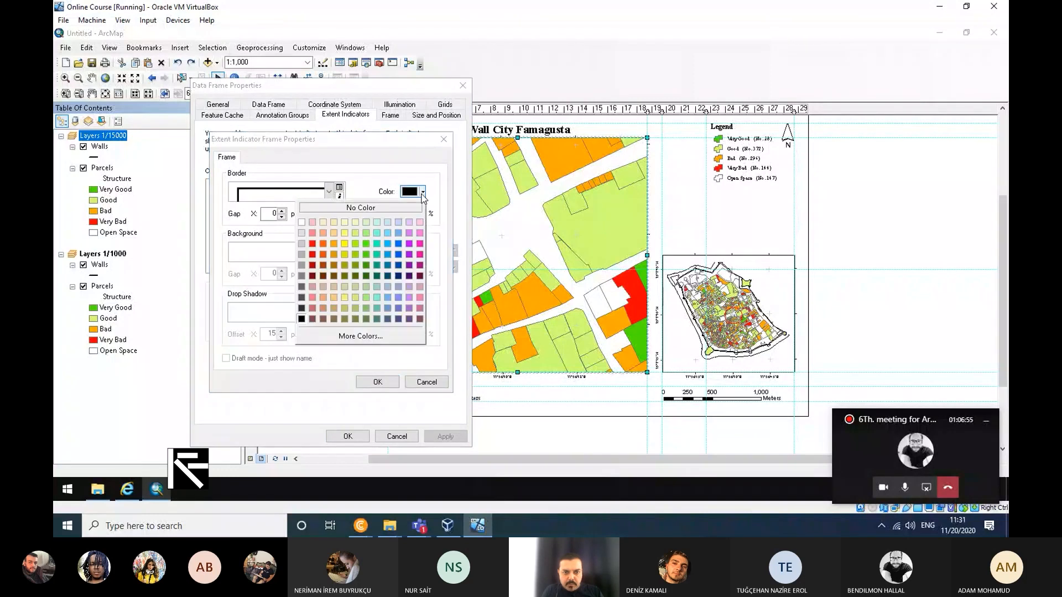
pyautogui.click(312, 244)
pyautogui.click(378, 382)
pyautogui.click(451, 438)
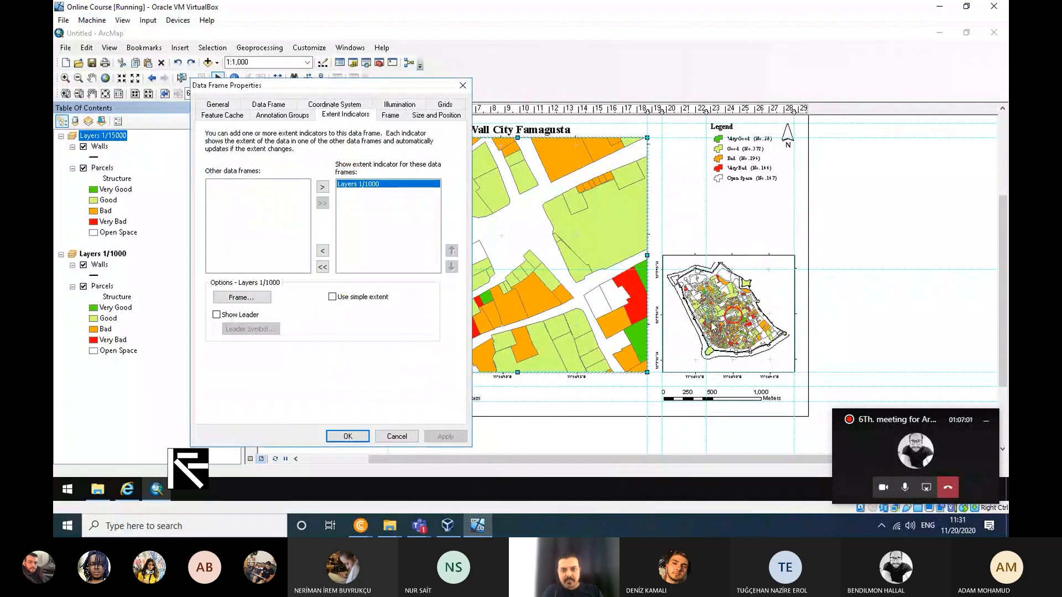
pyautogui.click(349, 436)
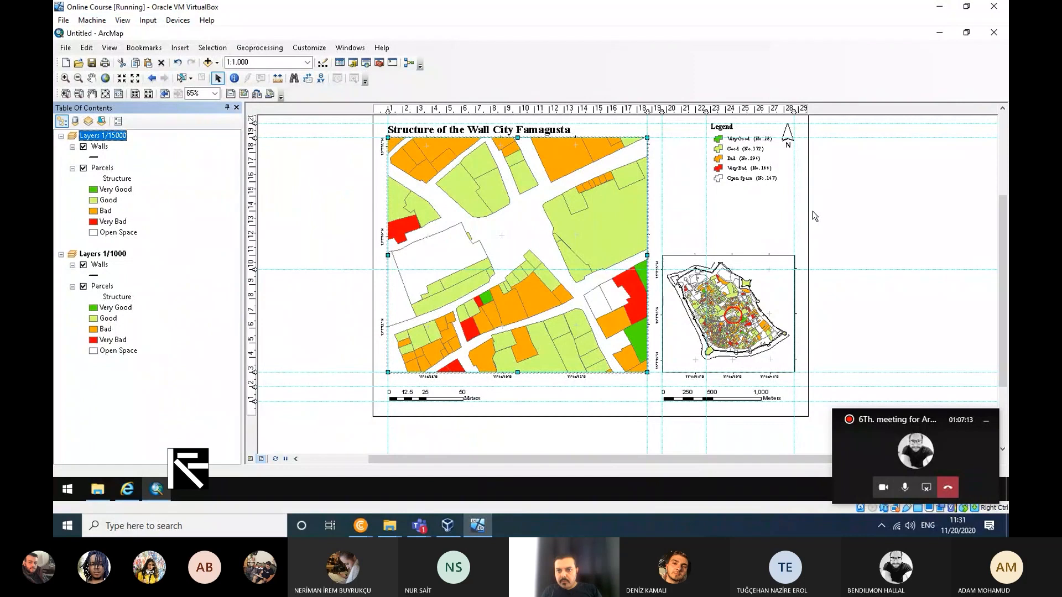
pyautogui.middleClick(785, 232)
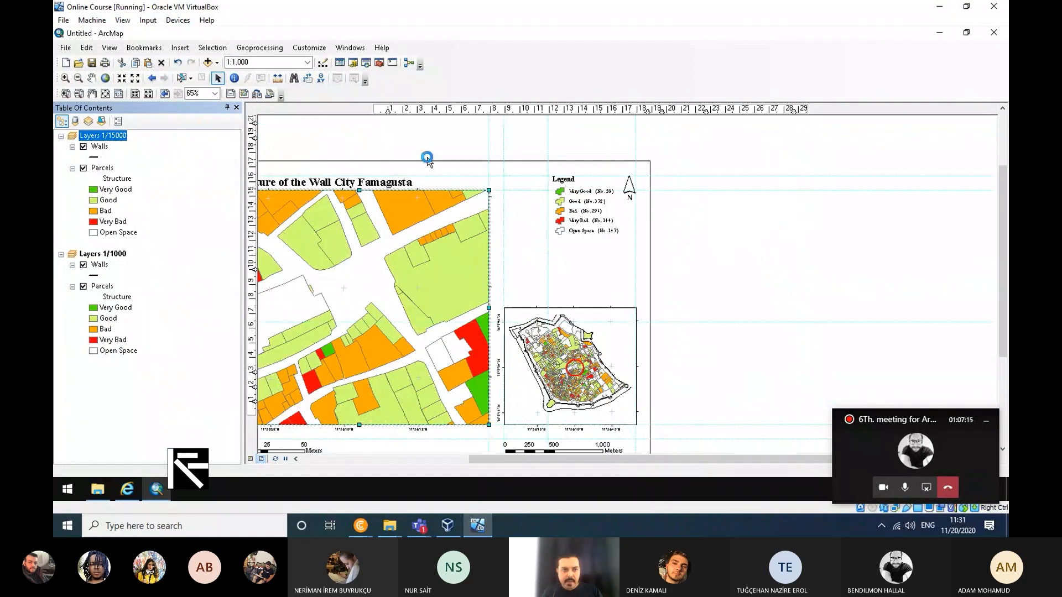
pyautogui.click(147, 21)
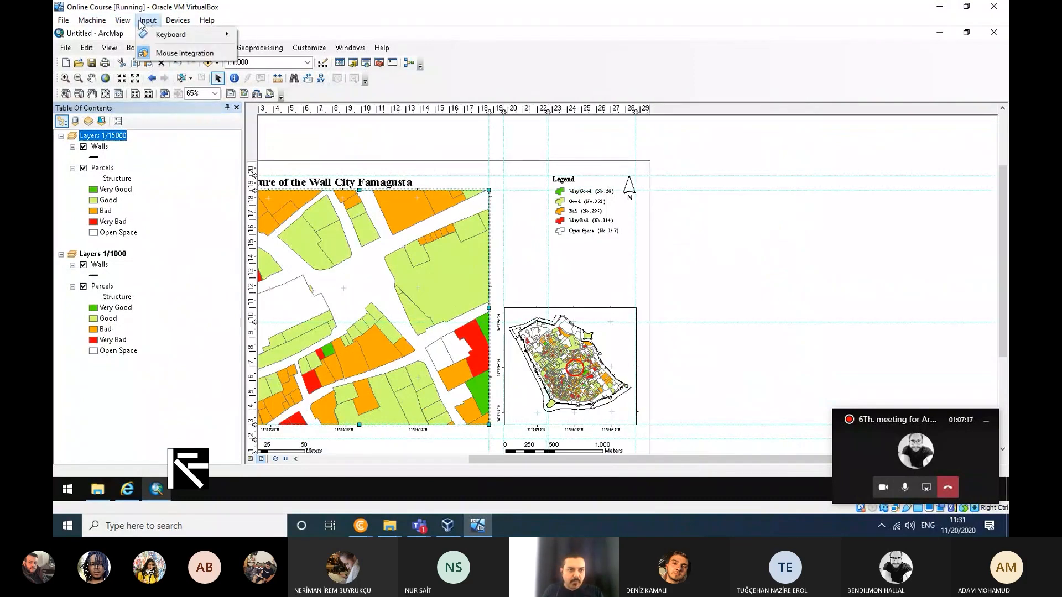
pyautogui.click(131, 22)
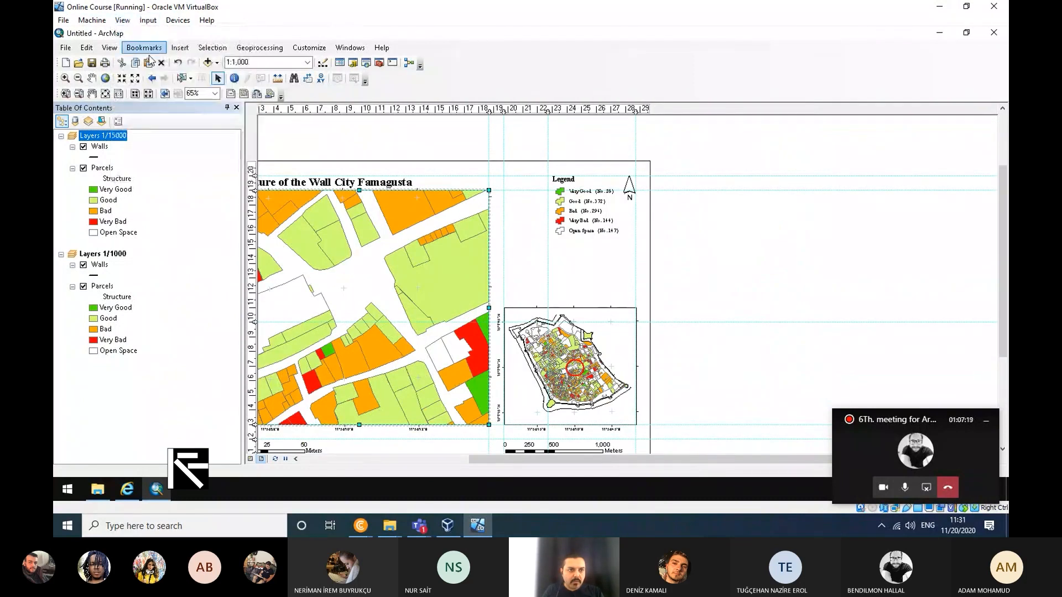
pyautogui.click(181, 49)
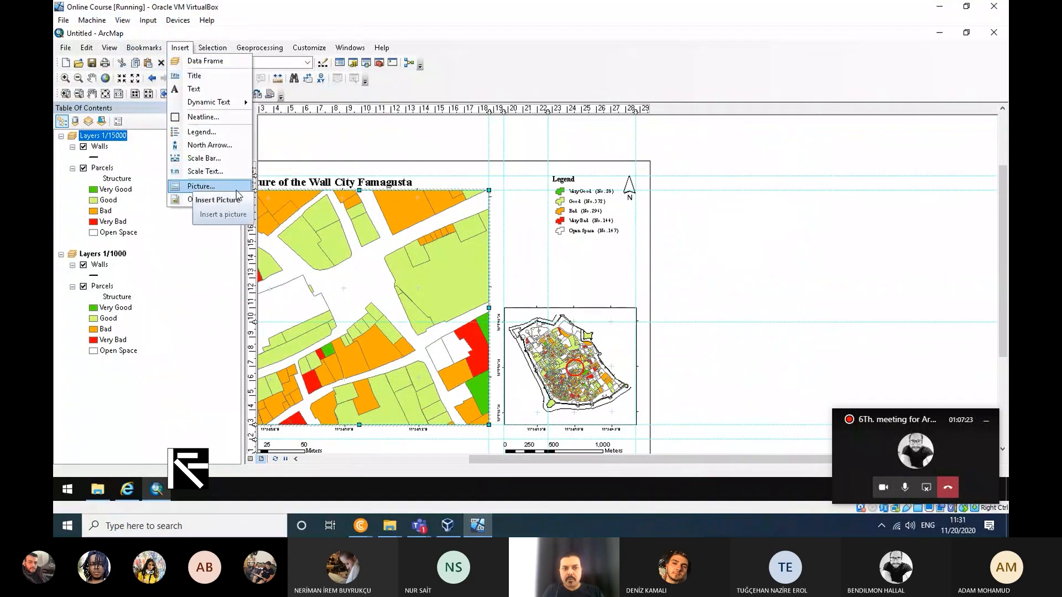
pyautogui.click(215, 200)
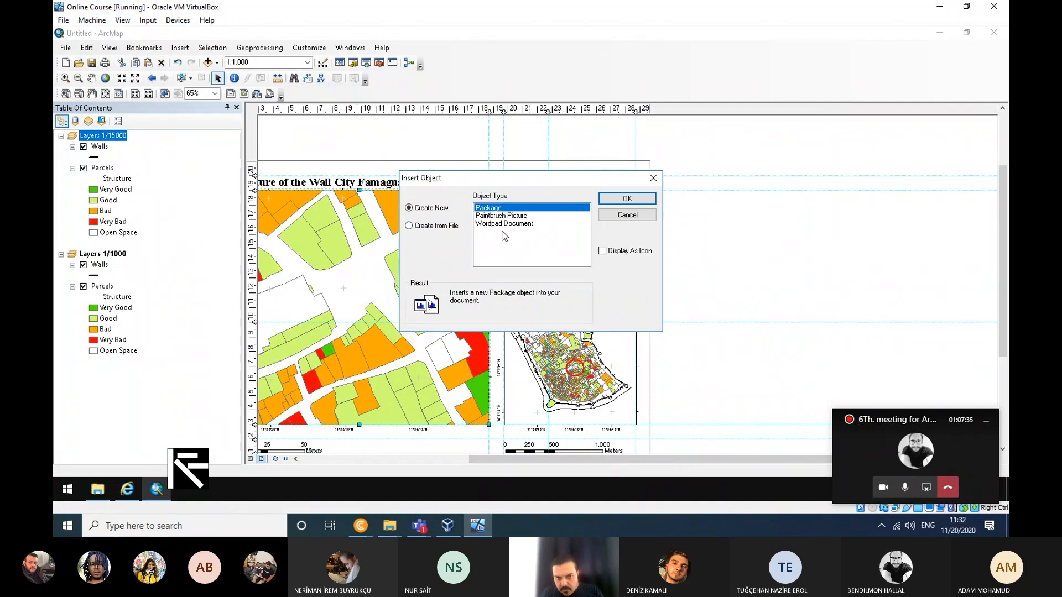
pyautogui.click(67, 489)
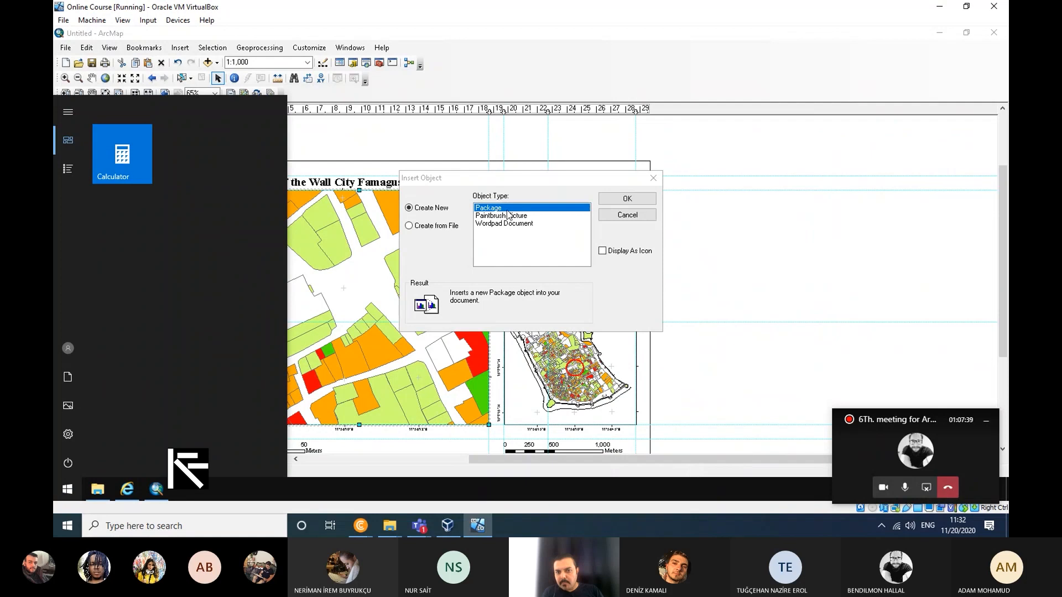
pyautogui.moveTo(541, 180); pyautogui.dragTo(527, 181)
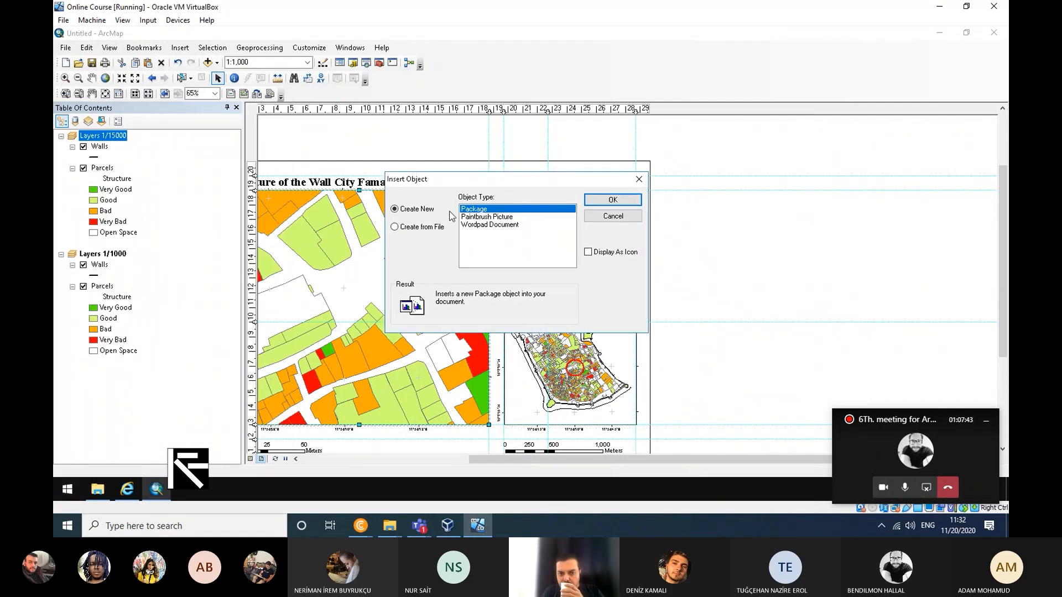
pyautogui.click(613, 216)
# Step: Insert the Author dynamic text and place it between the legend and the overview frame
pyautogui.click(180, 48)
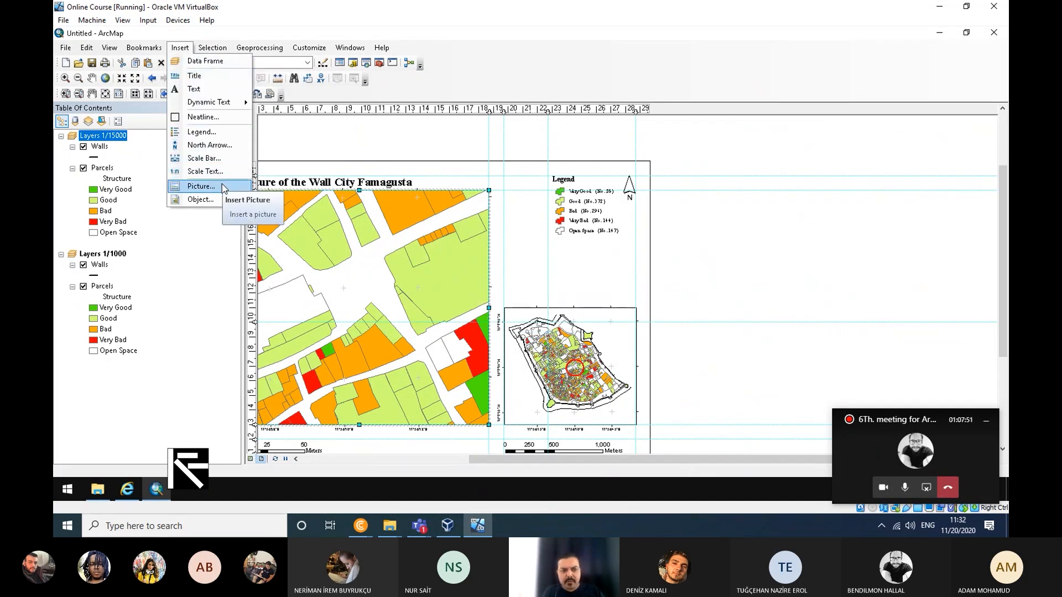
pyautogui.moveTo(235, 102)
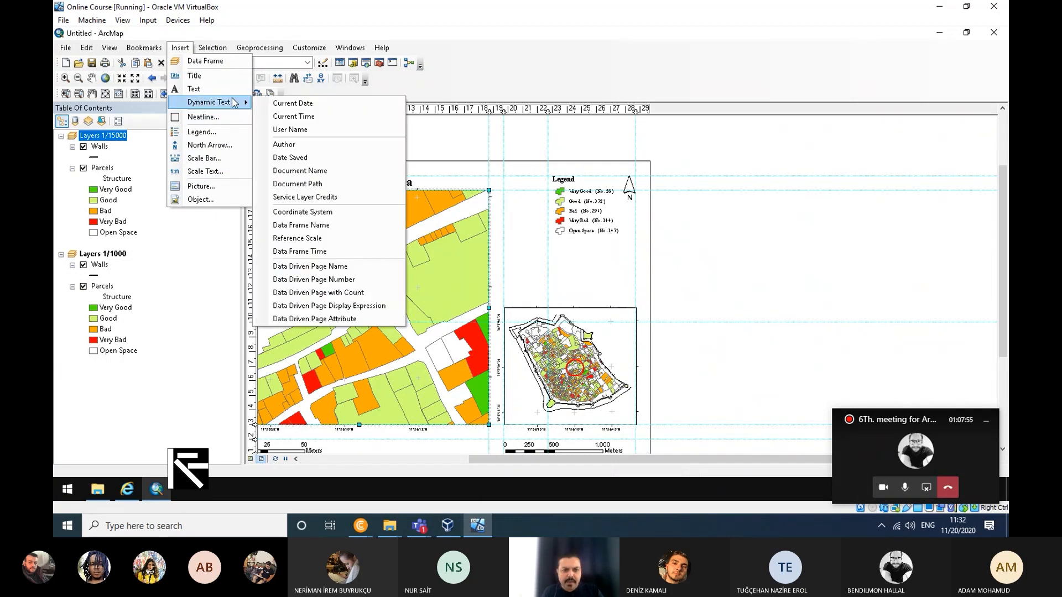
pyautogui.click(304, 144)
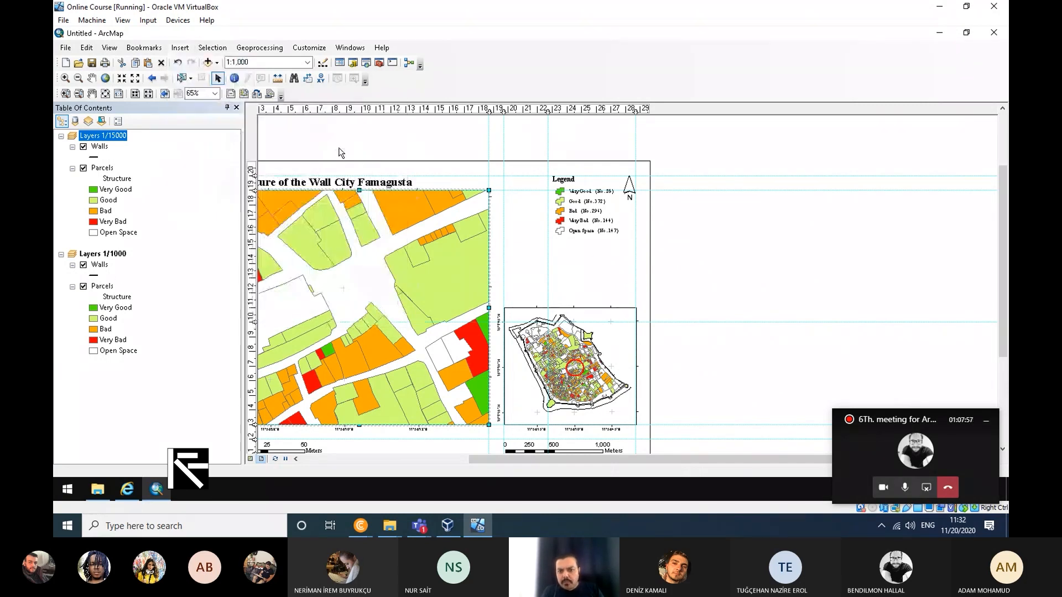
pyautogui.moveTo(636, 287); pyautogui.dragTo(578, 282)
pyautogui.scroll(-1, 597, 289)
pyautogui.scroll(-1, 588, 291)
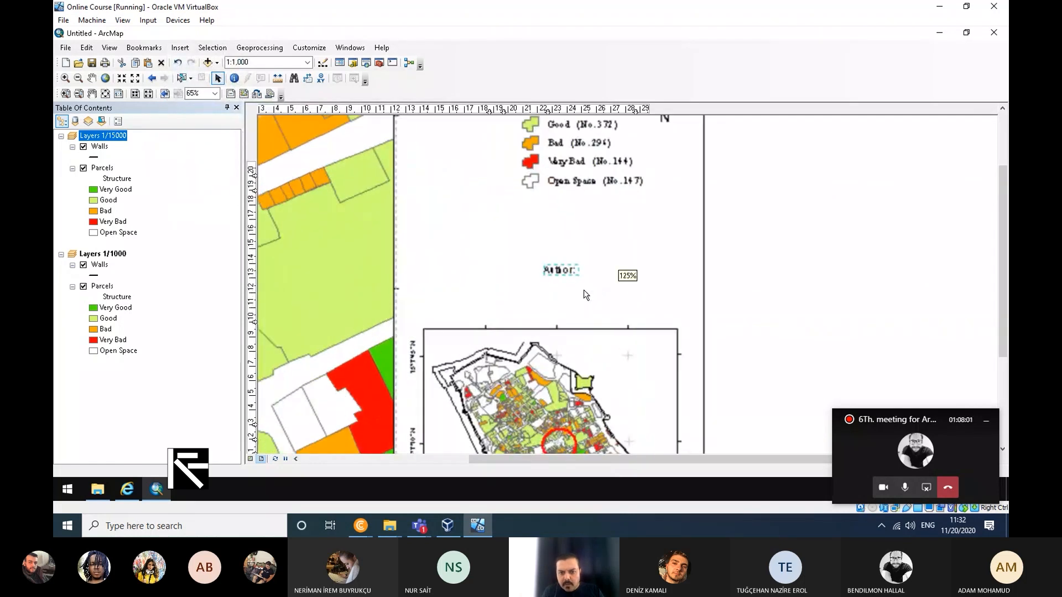
pyautogui.scroll(-1, 578, 286)
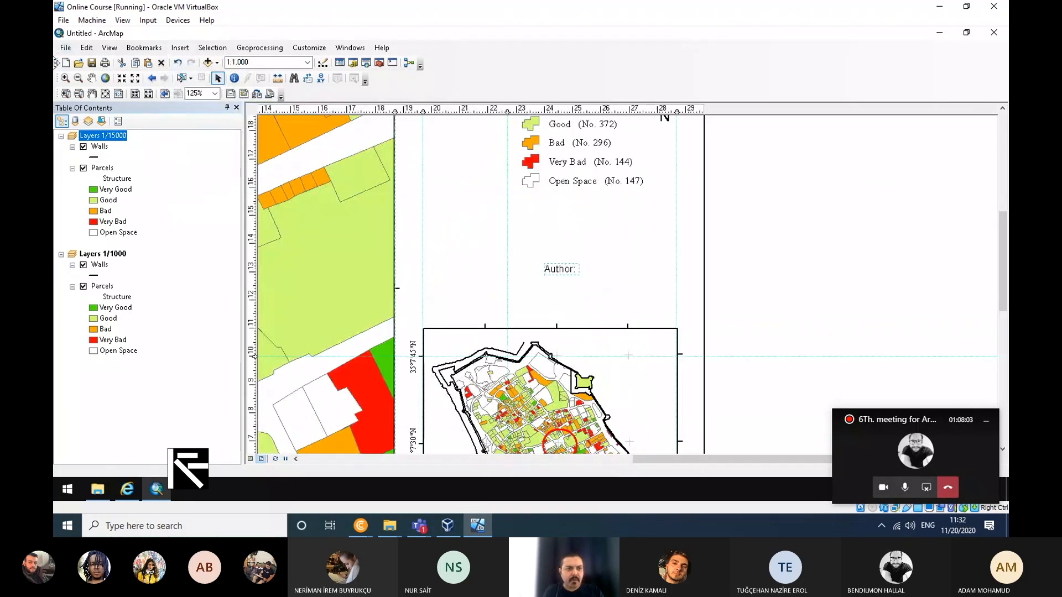
# Step: Fill in the author's full name in the map document properties and accept them
pyautogui.click(65, 47)
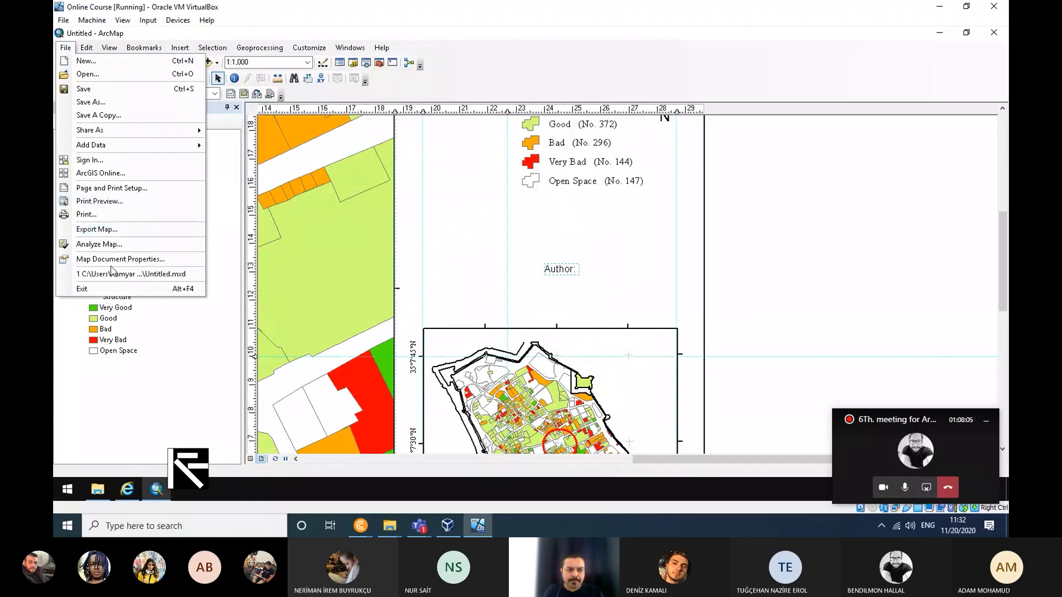
pyautogui.click(120, 259)
pyautogui.click(529, 247)
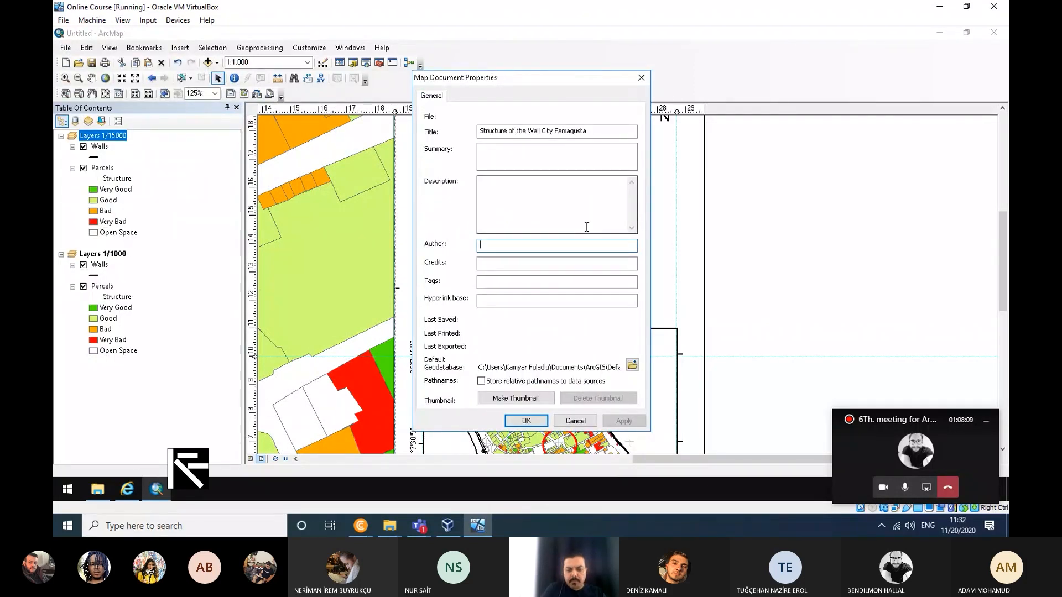
pyautogui.write('Kamyar FULADLU')
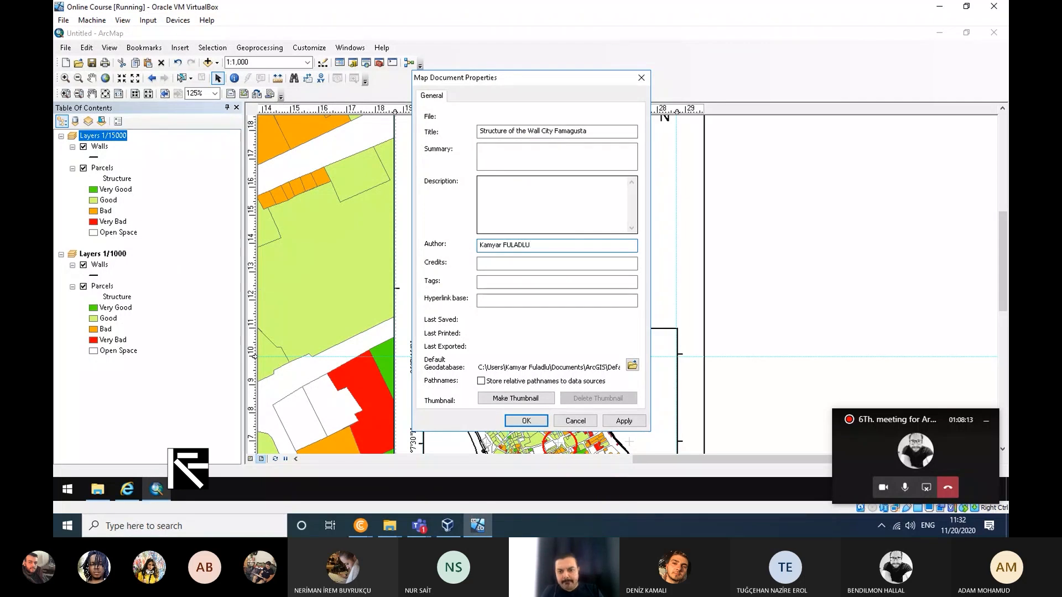
pyautogui.click(527, 422)
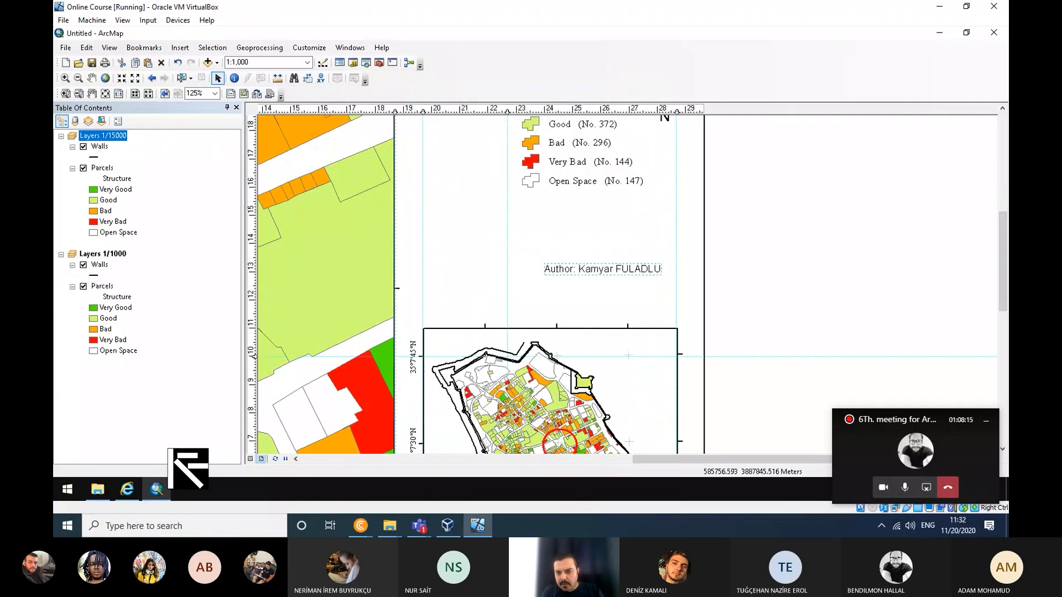
# Step: Change the author text's symbol to bold Times New Roman
pyautogui.doubleClick(609, 271)
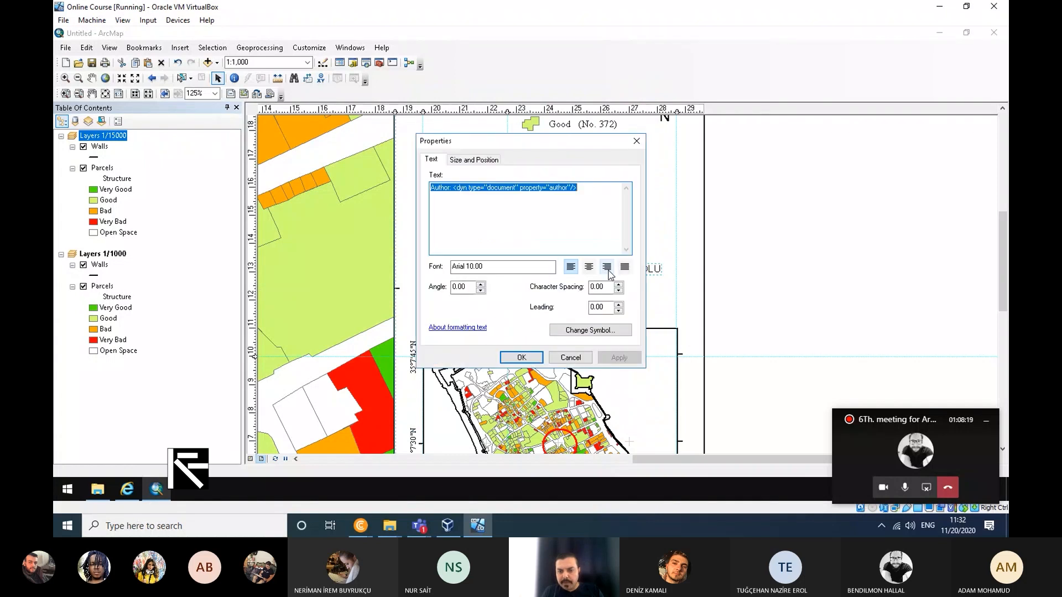
pyautogui.click(586, 334)
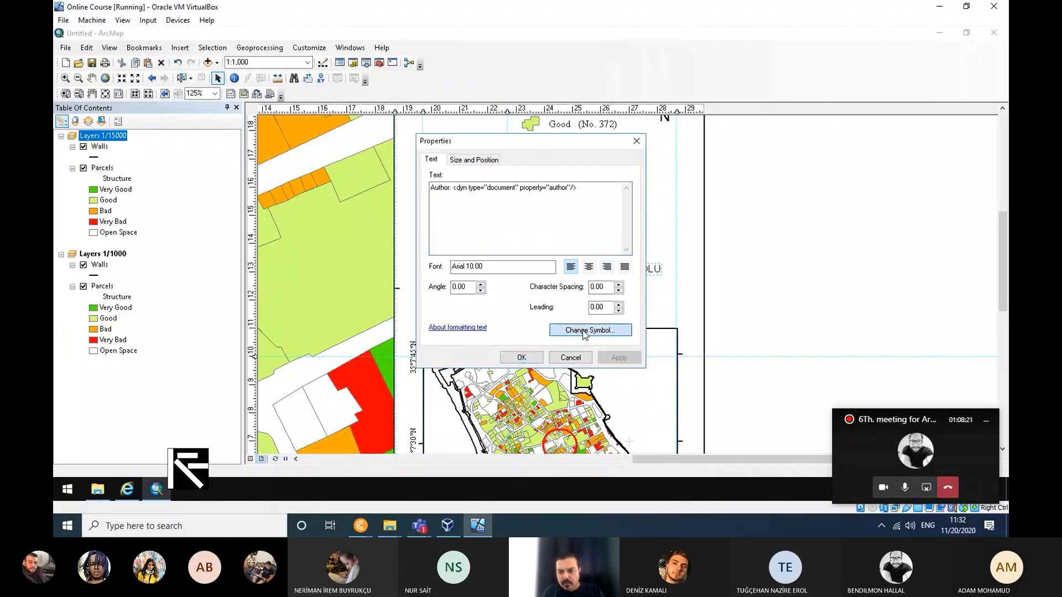
pyautogui.click(734, 239)
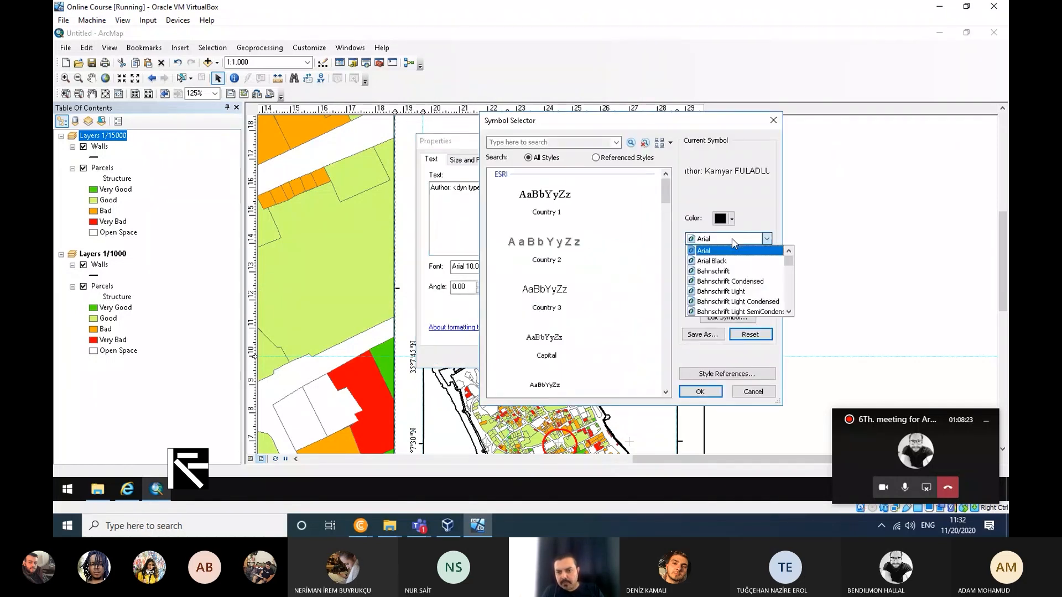
pyautogui.write('times')
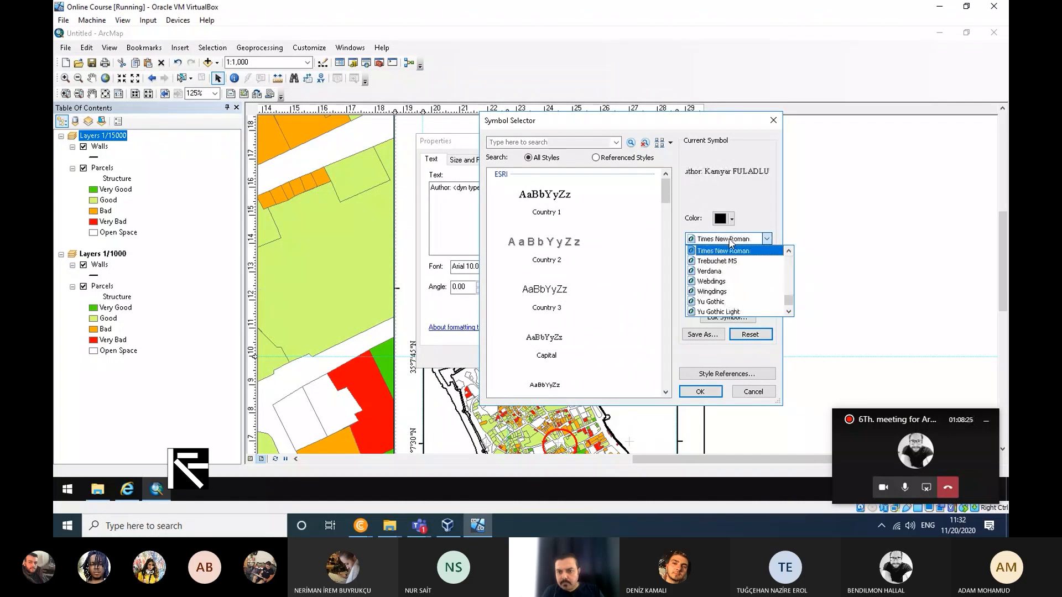
pyautogui.click(720, 251)
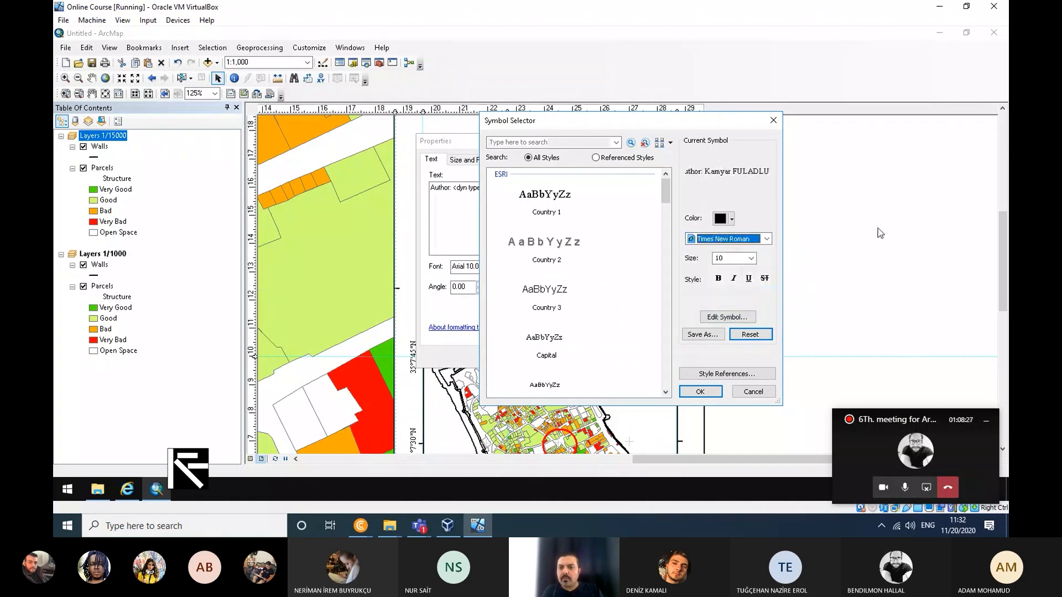
pyautogui.click(718, 278)
pyautogui.click(700, 391)
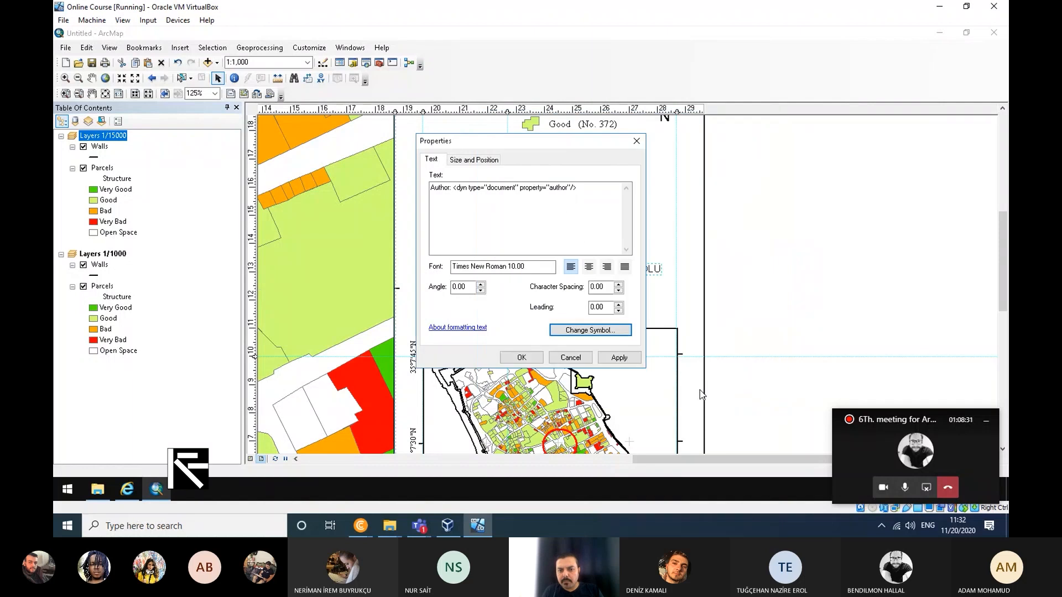
# Step: Set the author text's angle to 90 and move it into the page's right margin, just above the overview frame
pyautogui.doubleClick(461, 286)
pyautogui.write('90')
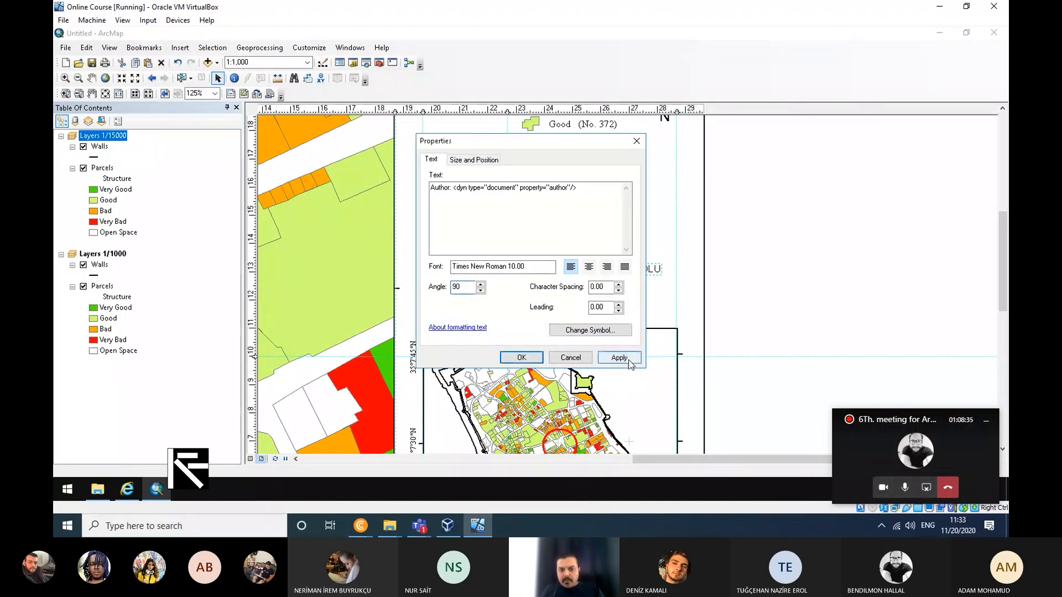
pyautogui.click(620, 358)
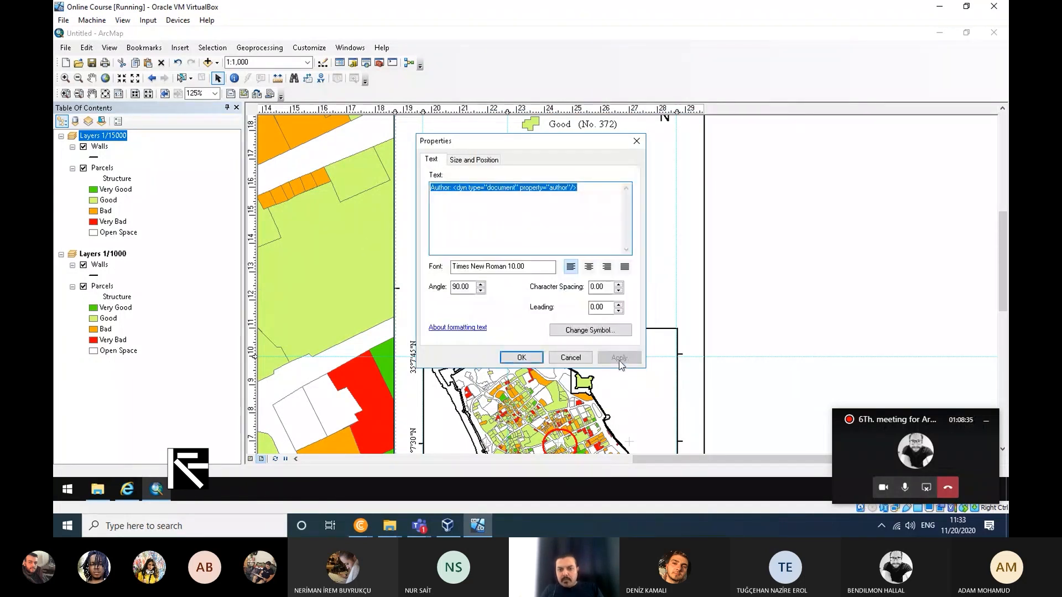
pyautogui.click(531, 357)
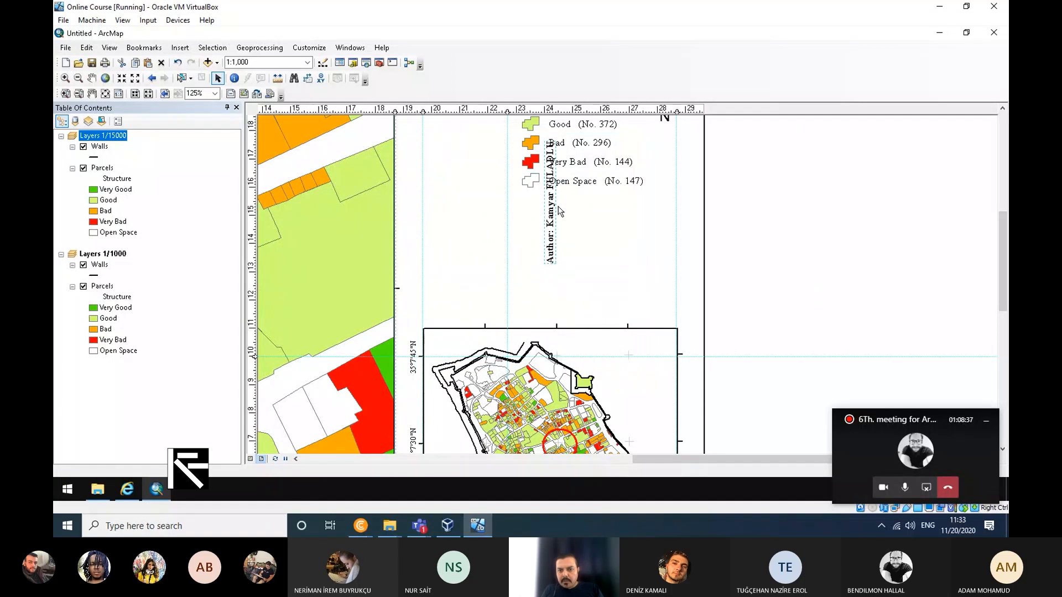
pyautogui.moveTo(559, 210); pyautogui.dragTo(691, 267)
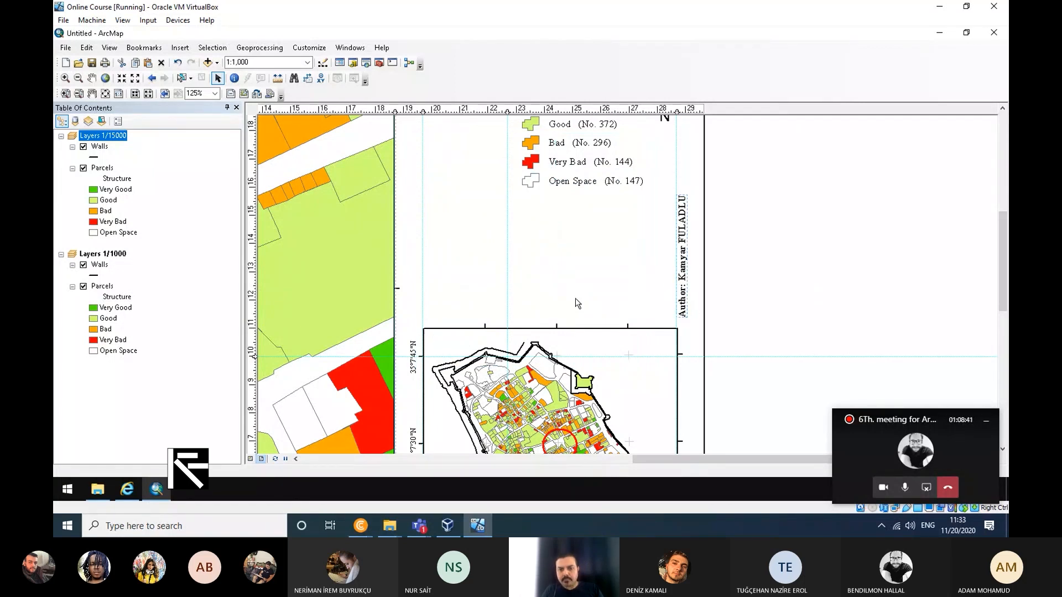
# Step: Set the subdivision ticks of the Layers 1/15000 frame's graticule to display inside the data frame, apply and accept the properties
pyautogui.scroll(-2, 576, 303)
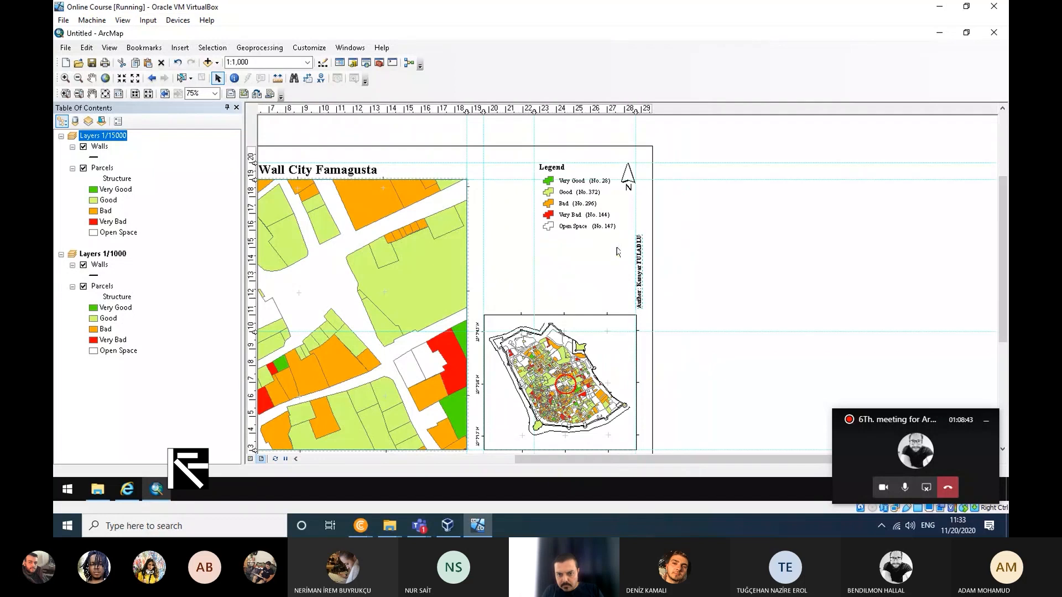
pyautogui.click(616, 325)
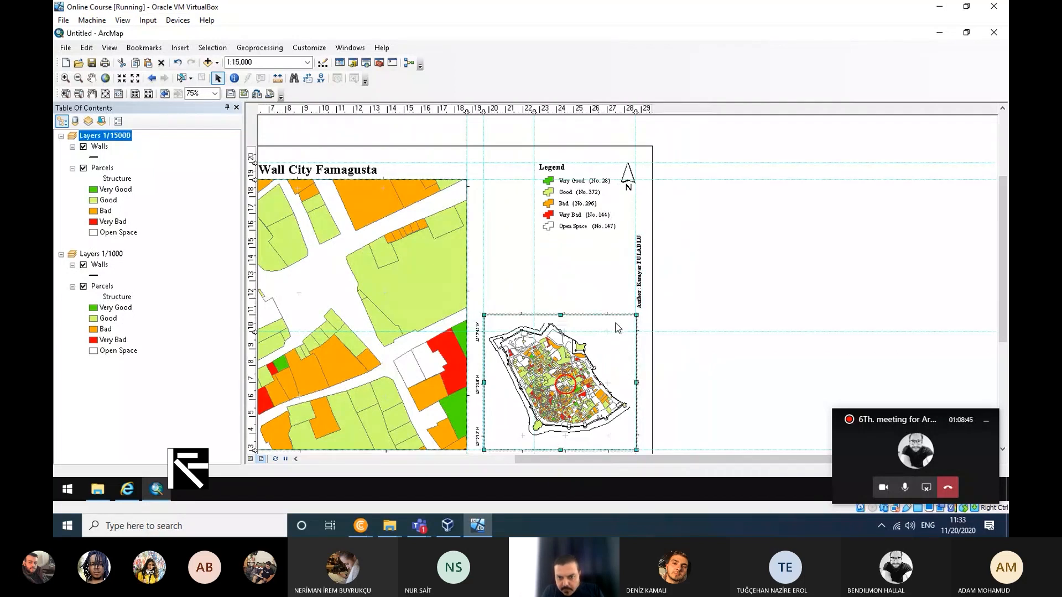
pyautogui.rightClick(616, 328)
pyautogui.click(631, 321)
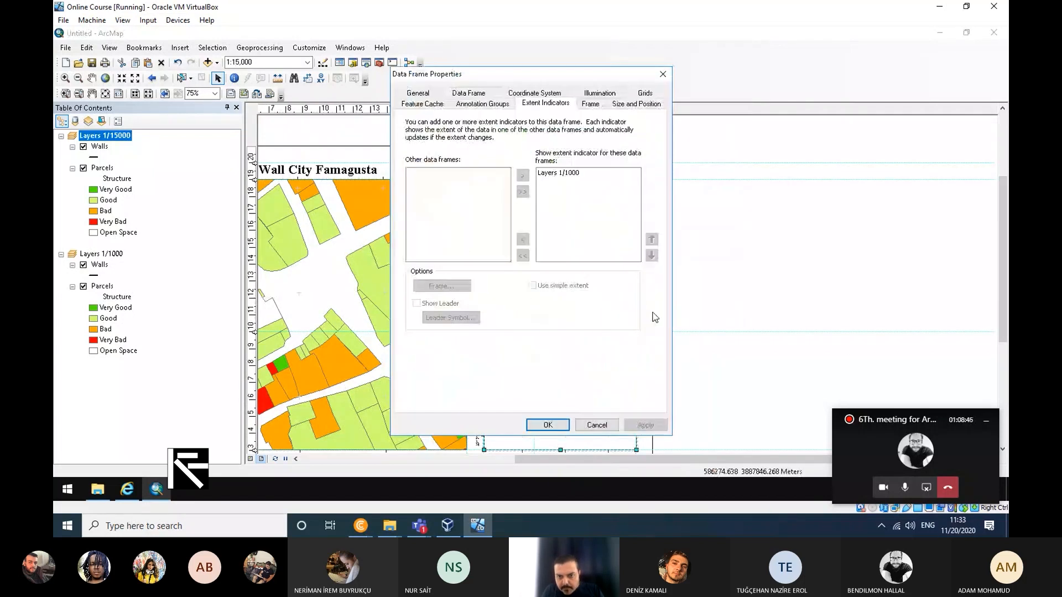
pyautogui.click(566, 174)
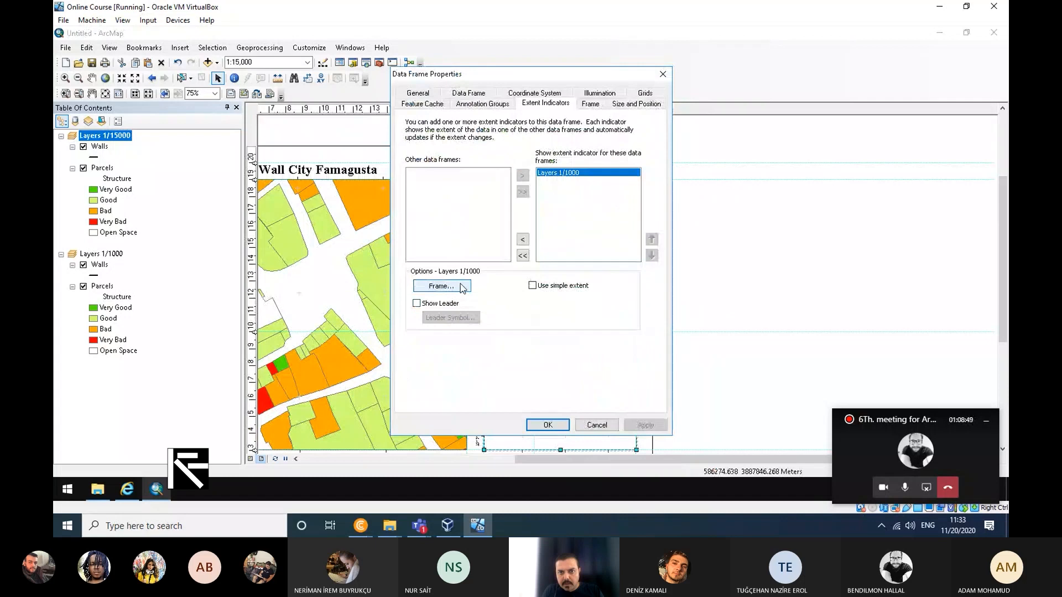
pyautogui.click(645, 93)
pyautogui.click(617, 208)
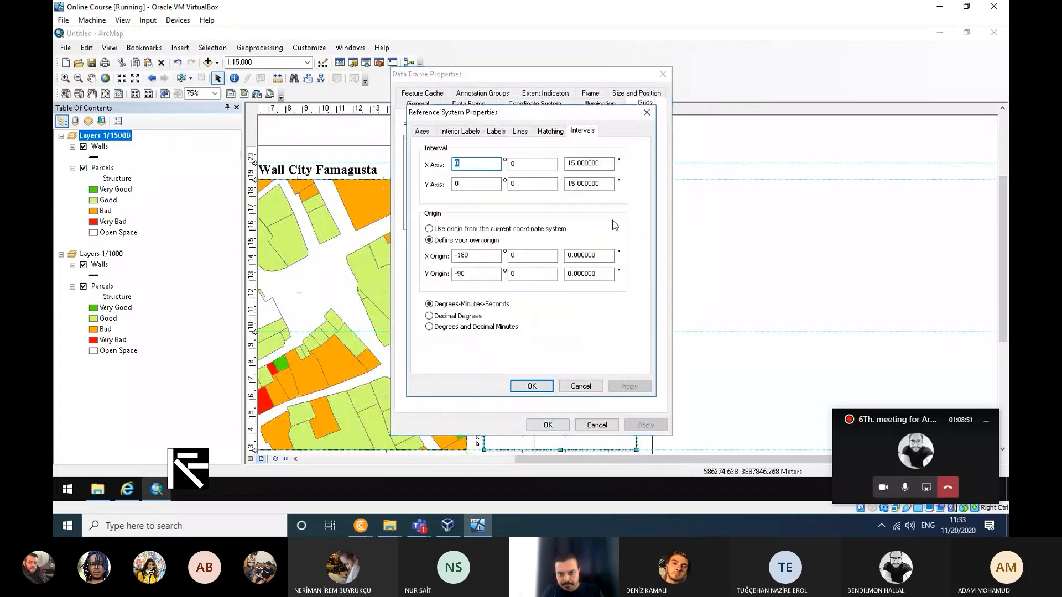
pyautogui.click(522, 133)
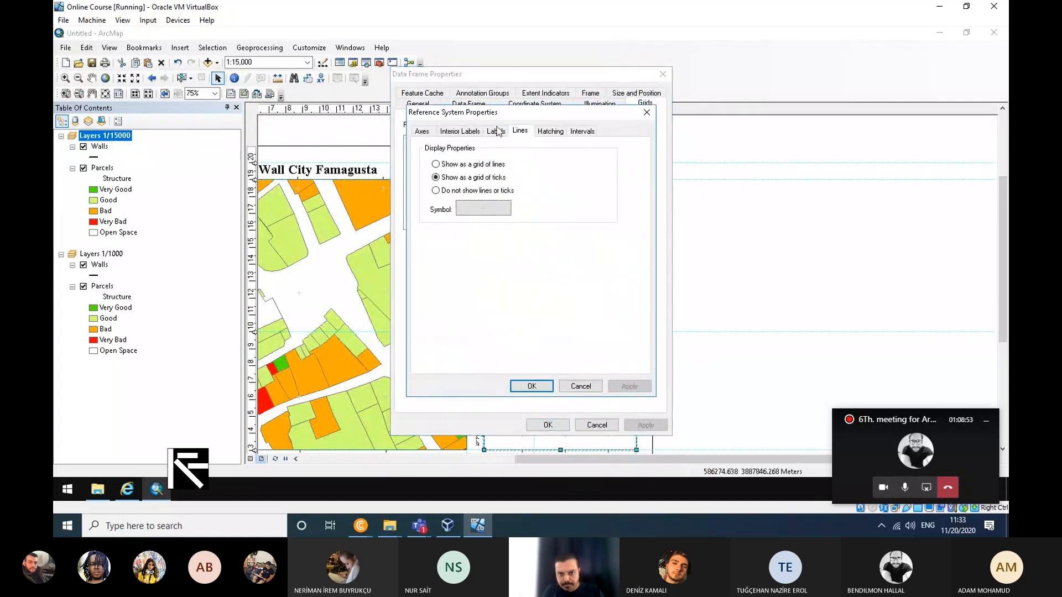
pyautogui.click(495, 132)
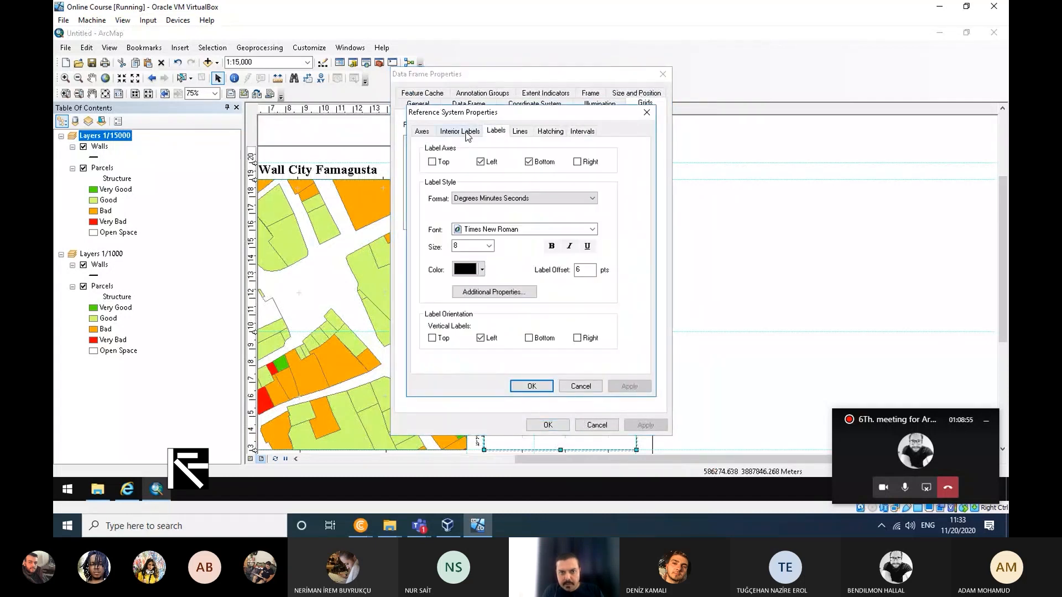
pyautogui.click(422, 132)
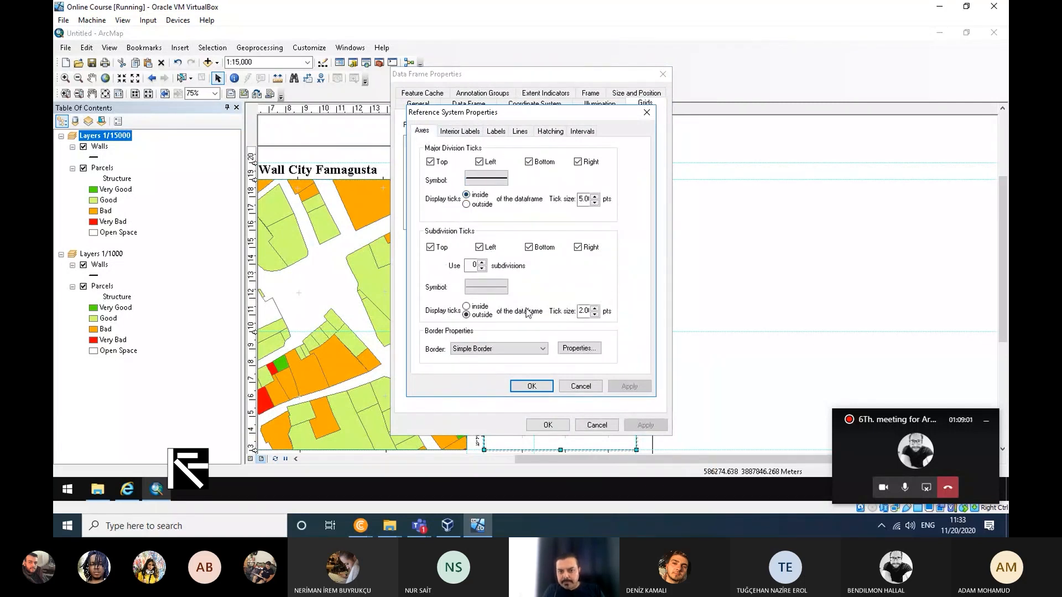
pyautogui.click(481, 307)
pyautogui.click(536, 385)
pyautogui.click(651, 426)
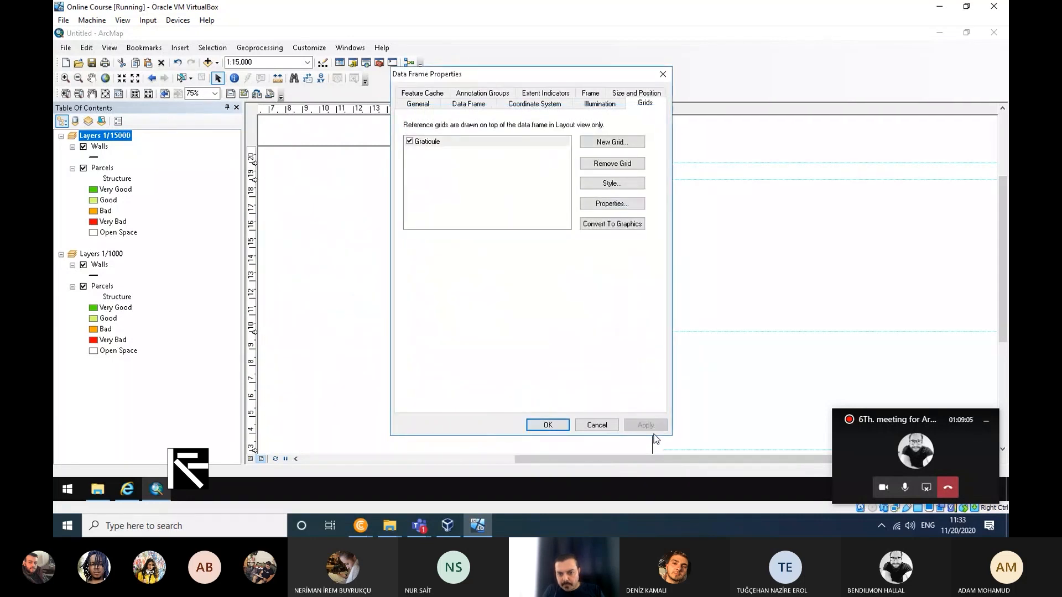
pyautogui.click(548, 425)
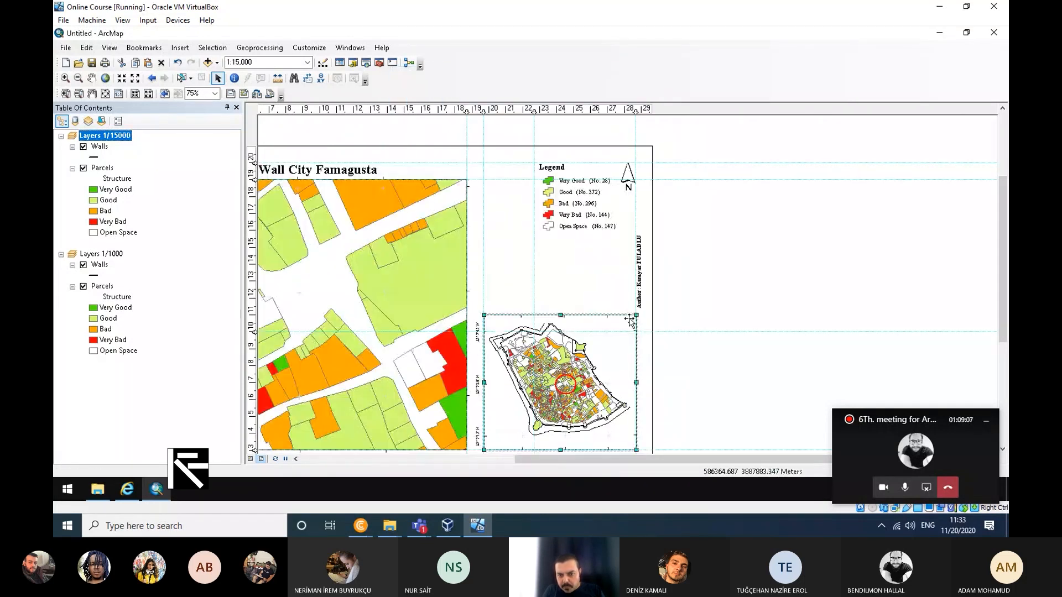
pyautogui.scroll(3, 618, 351)
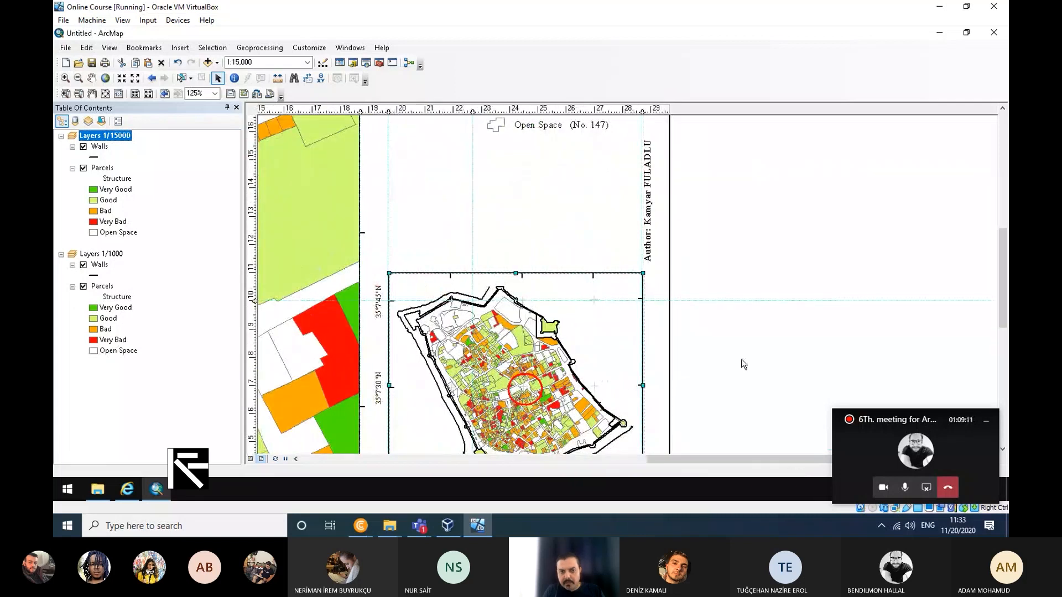
# Step: Move the rotated author text down the page's right margin to the lower corner, beside the overview's scale bar
pyautogui.moveTo(779, 367); pyautogui.dragTo(752, 182)
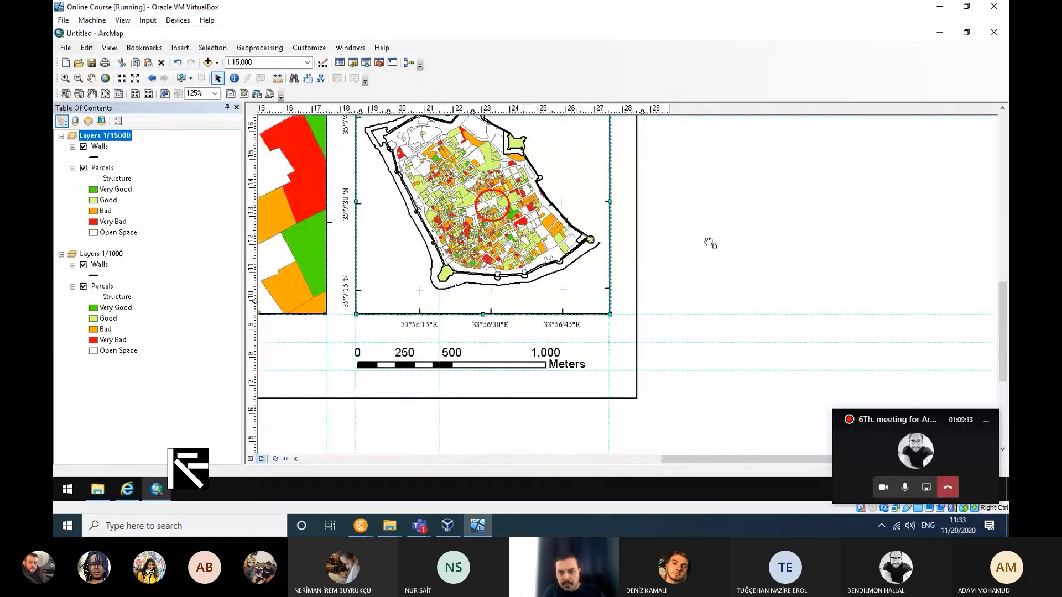
pyautogui.moveTo(710, 243); pyautogui.dragTo(683, 290)
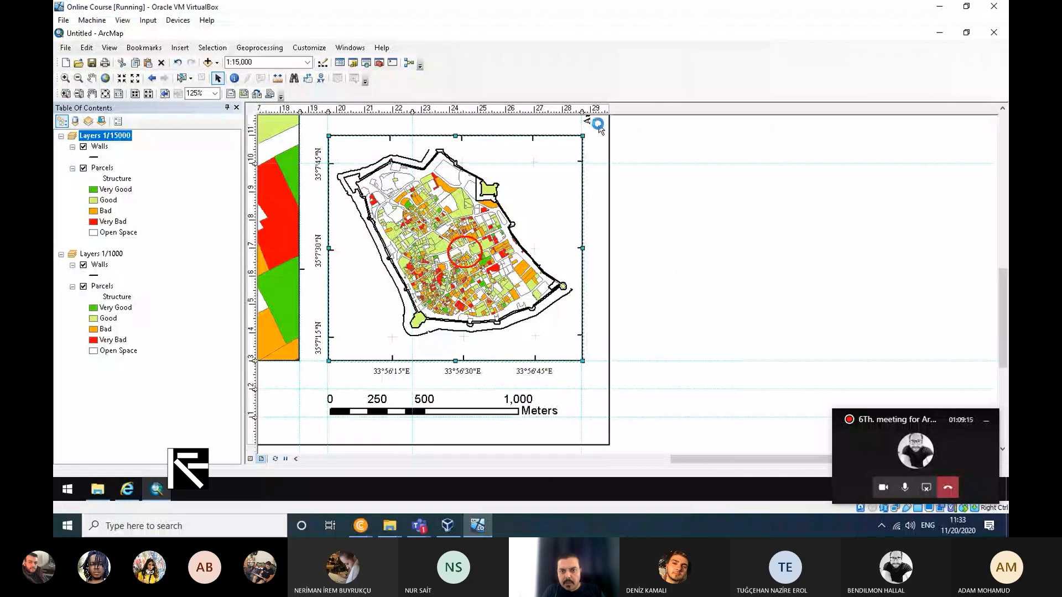
pyautogui.moveTo(650, 171); pyautogui.dragTo(648, 187)
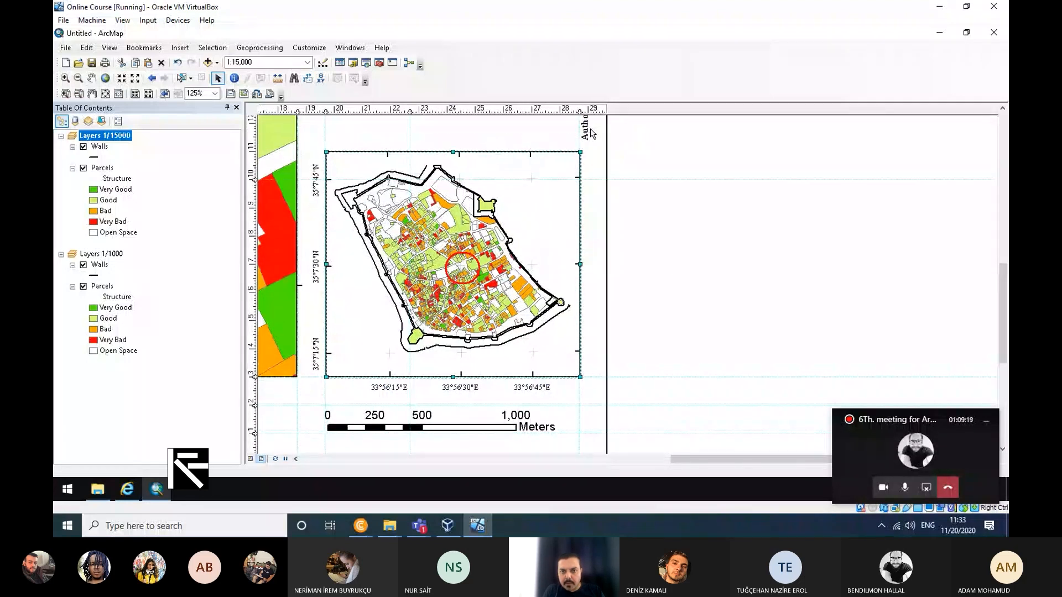
pyautogui.moveTo(669, 222); pyautogui.dragTo(668, 230)
pyautogui.click(656, 204)
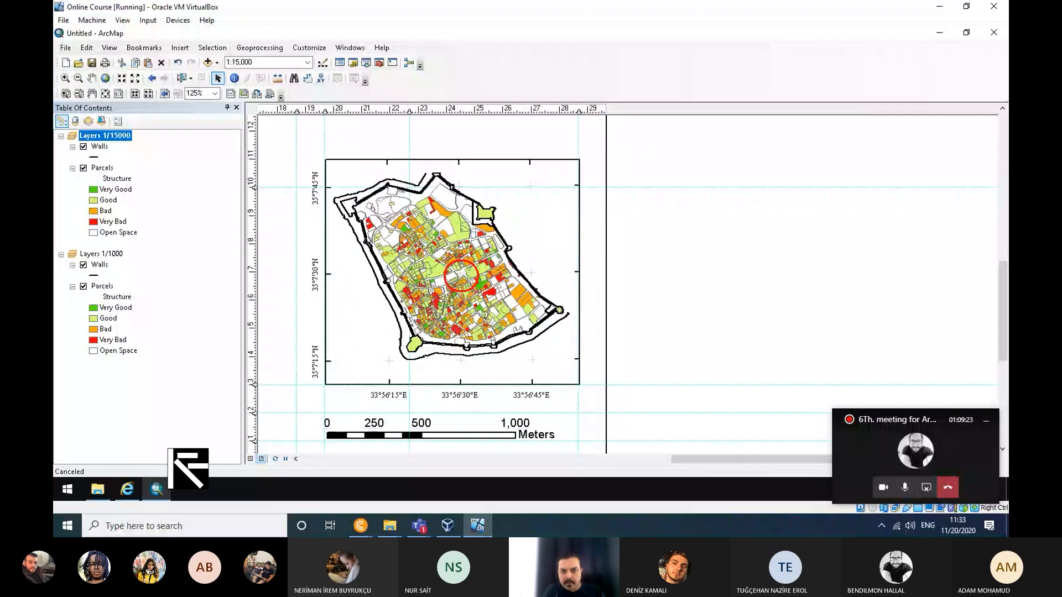
pyautogui.scroll(-4, 636, 269)
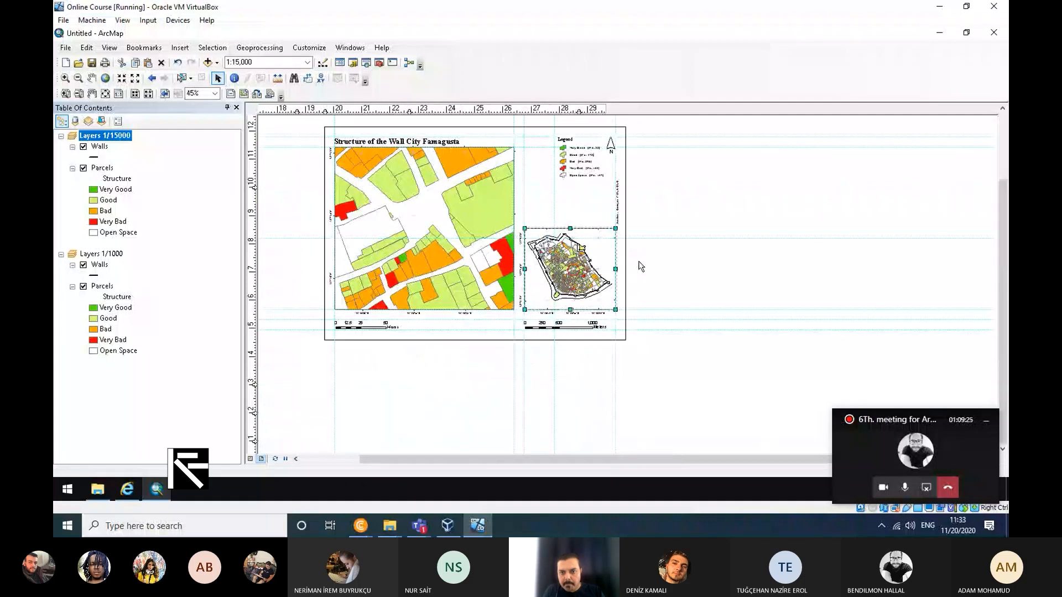
pyautogui.doubleClick(618, 195)
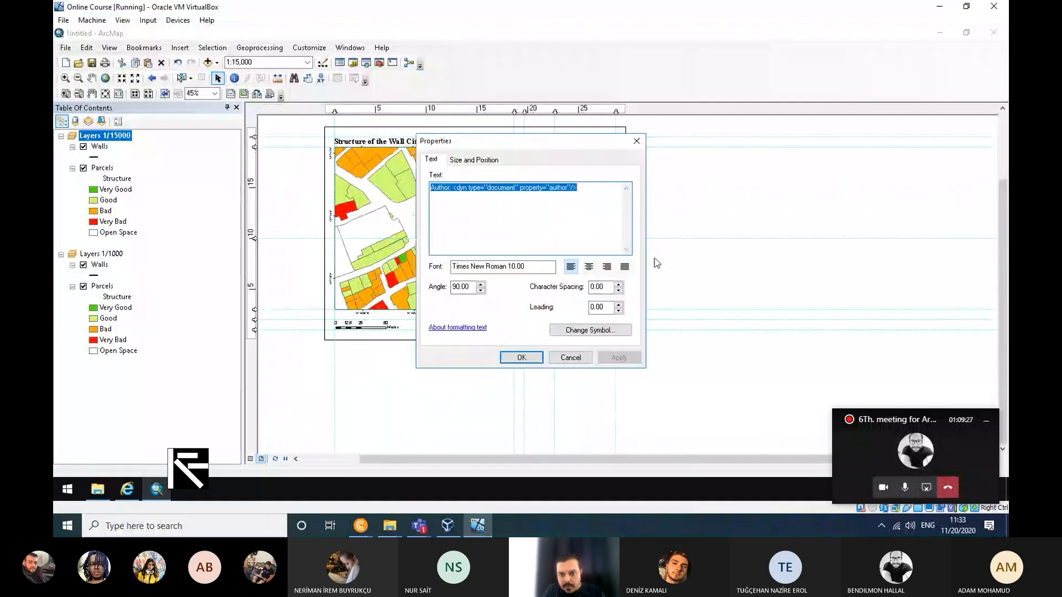
pyautogui.click(586, 358)
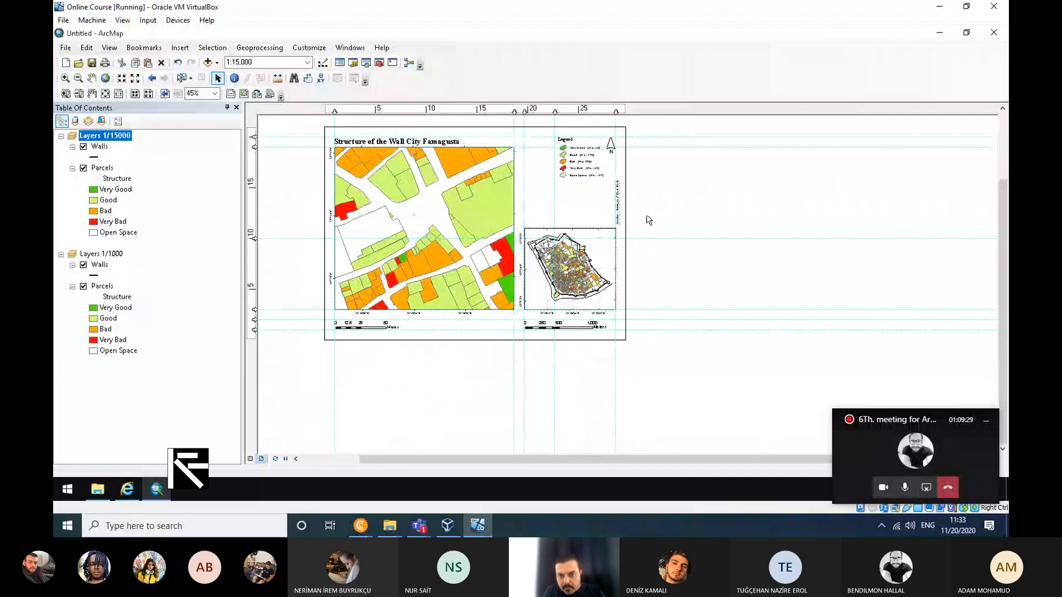
pyautogui.moveTo(618, 200); pyautogui.dragTo(623, 305)
pyautogui.scroll(2, 639, 316)
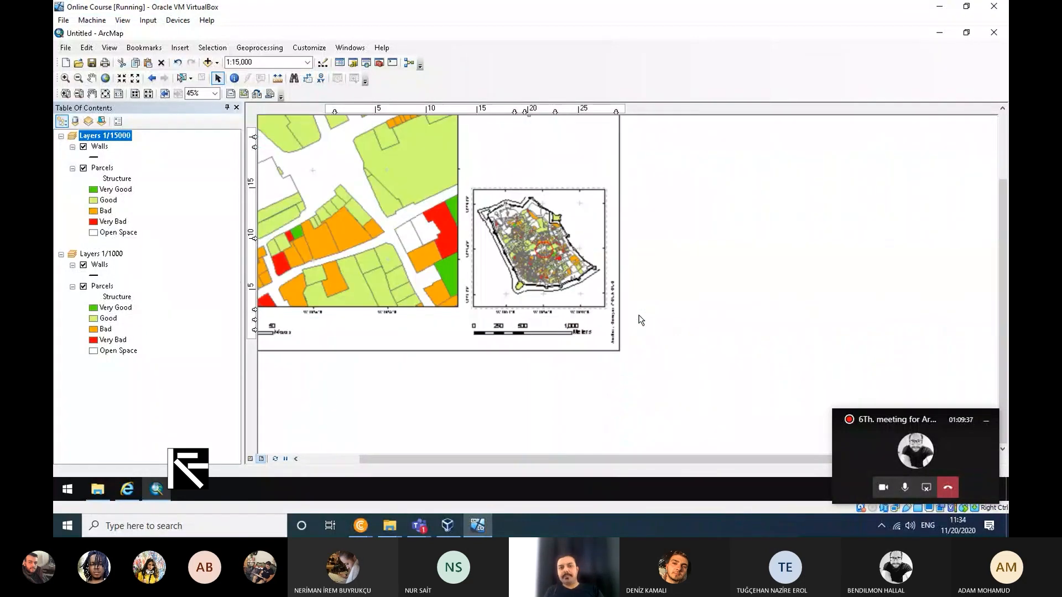
pyautogui.scroll(-2, 639, 320)
pyautogui.click(654, 304)
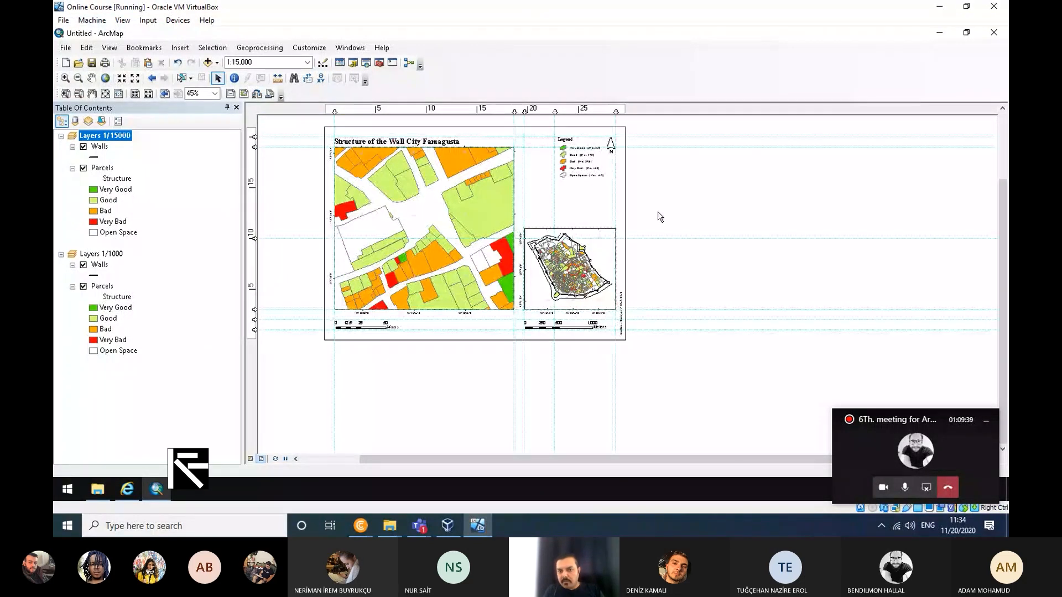
# Step: Pan the map inside the 1:1,000 frame to areas farther northwest and back to the central crossroads, checking the overview's extent circle
pyautogui.moveTo(680, 261); pyautogui.dragTo(684, 257)
pyautogui.moveTo(690, 204); pyautogui.dragTo(695, 228)
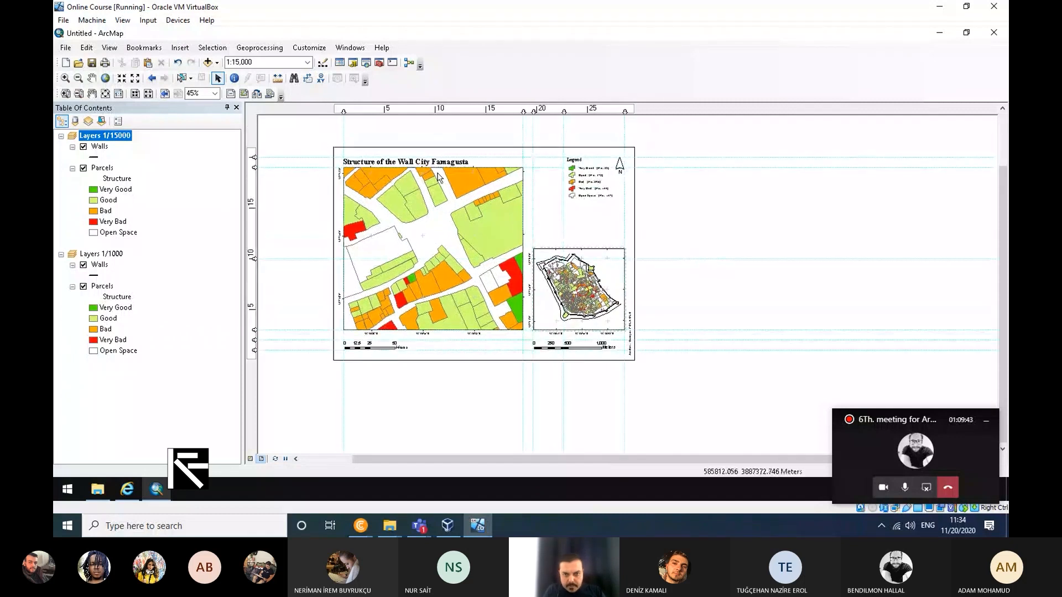
pyautogui.click(448, 203)
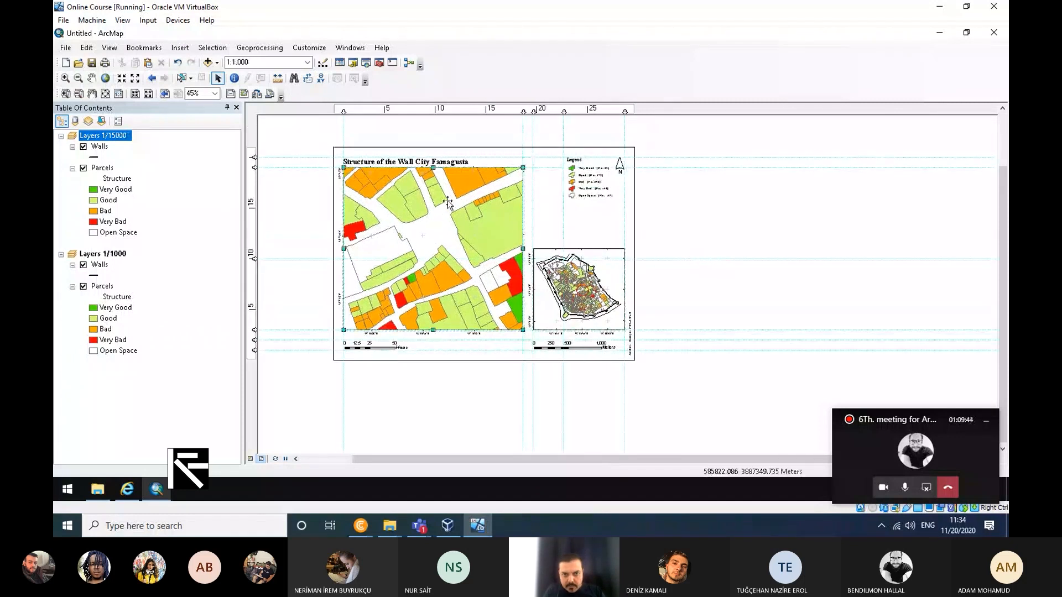
pyautogui.click(93, 81)
pyautogui.moveTo(400, 220); pyautogui.dragTo(453, 285)
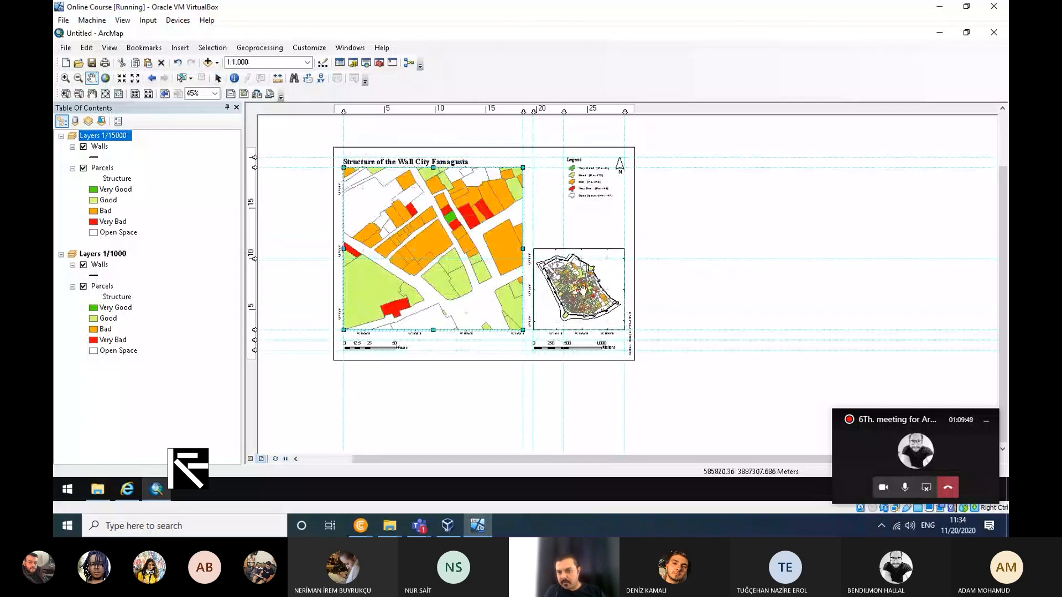
pyautogui.moveTo(405, 205); pyautogui.dragTo(460, 289)
pyautogui.scroll(2, 558, 299)
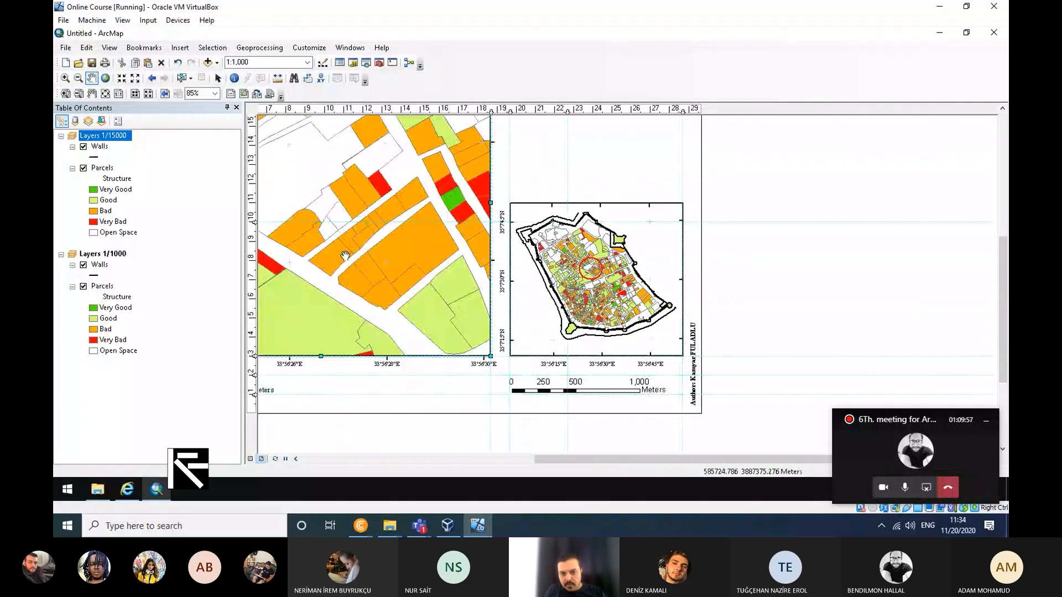
pyautogui.moveTo(345, 256); pyautogui.dragTo(253, 145)
pyautogui.moveTo(408, 270); pyautogui.dragTo(351, 270)
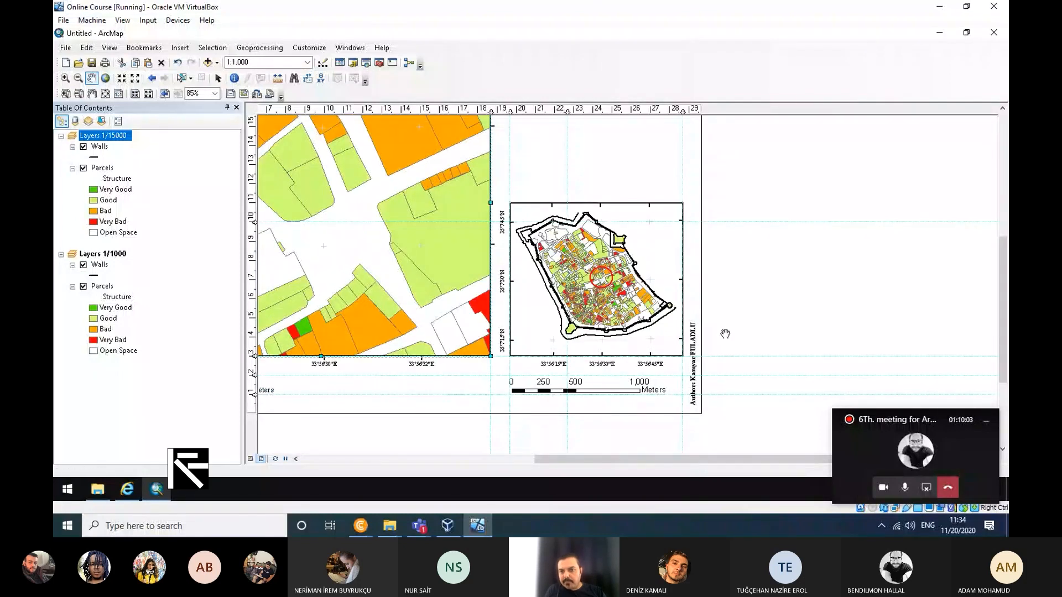
pyautogui.scroll(1, 770, 332)
pyautogui.scroll(-1, 770, 302)
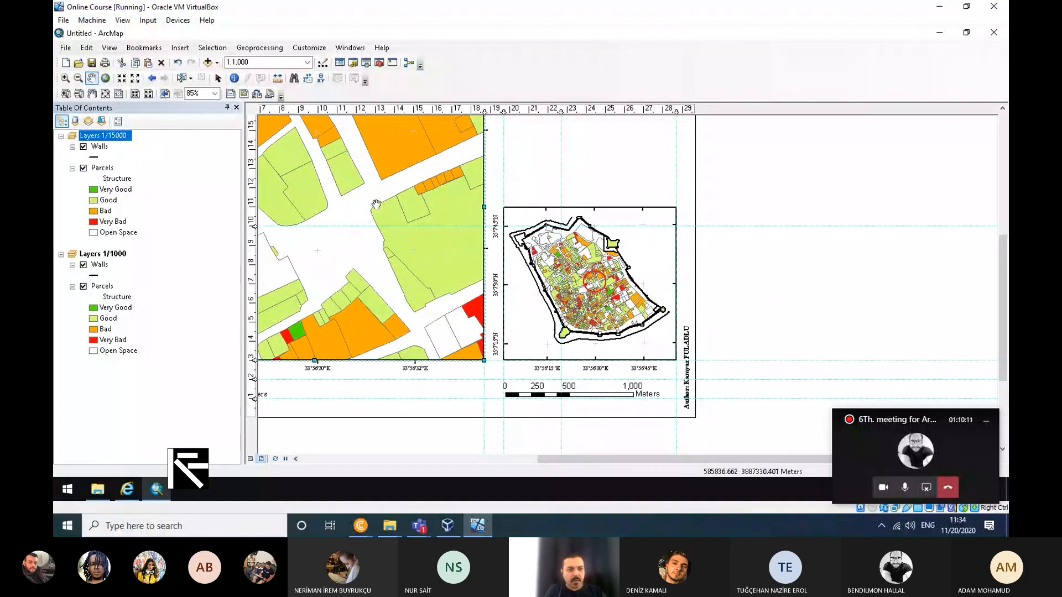
# Step: Set the fill color of the Good parcels class in Layers 1/15000 to bright yellow
pyautogui.doubleClick(95, 200)
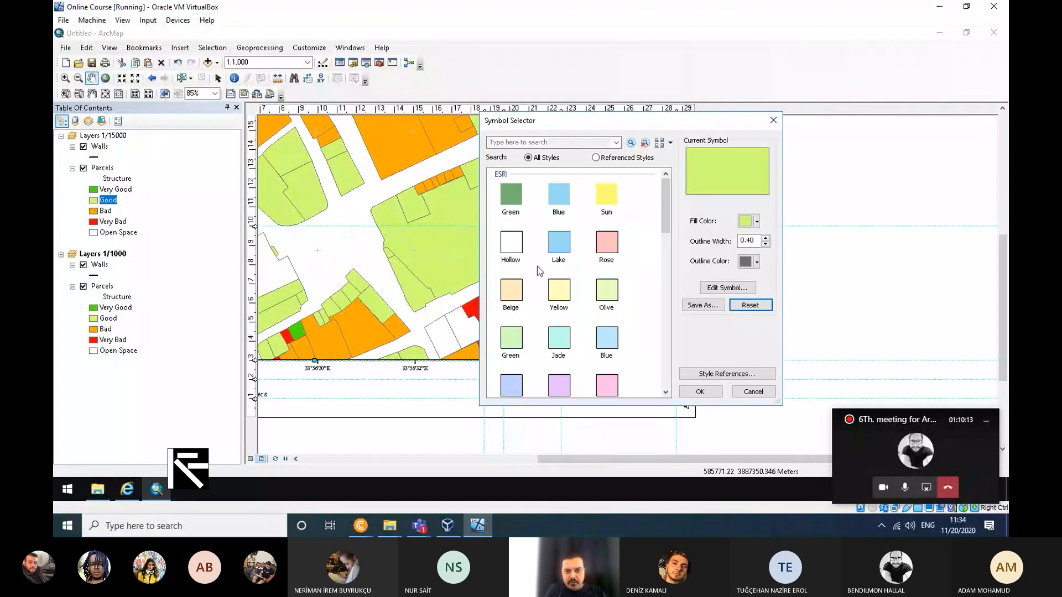
pyautogui.click(746, 221)
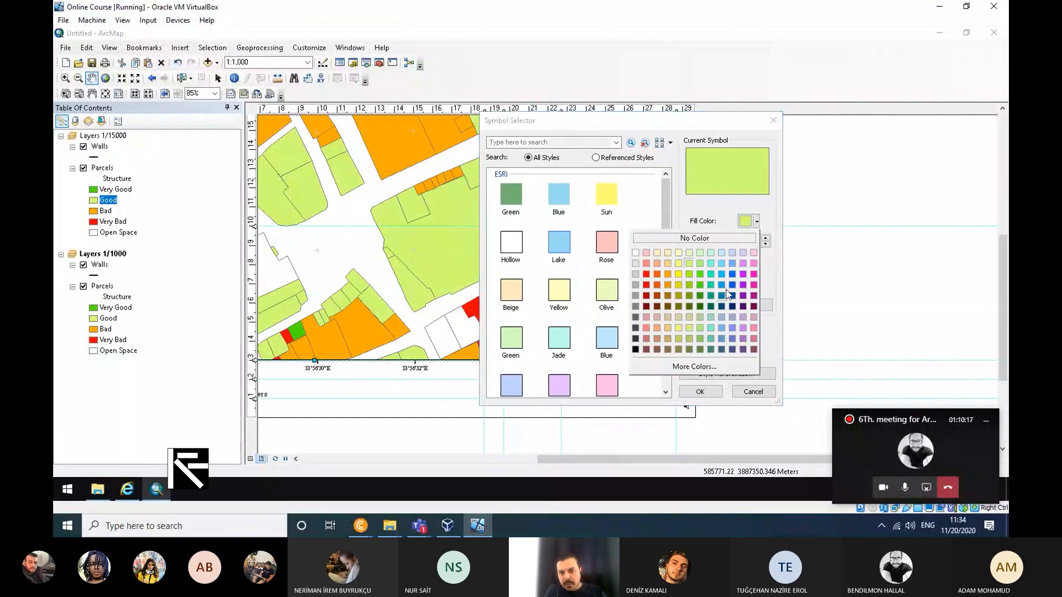
pyautogui.click(677, 275)
pyautogui.click(700, 391)
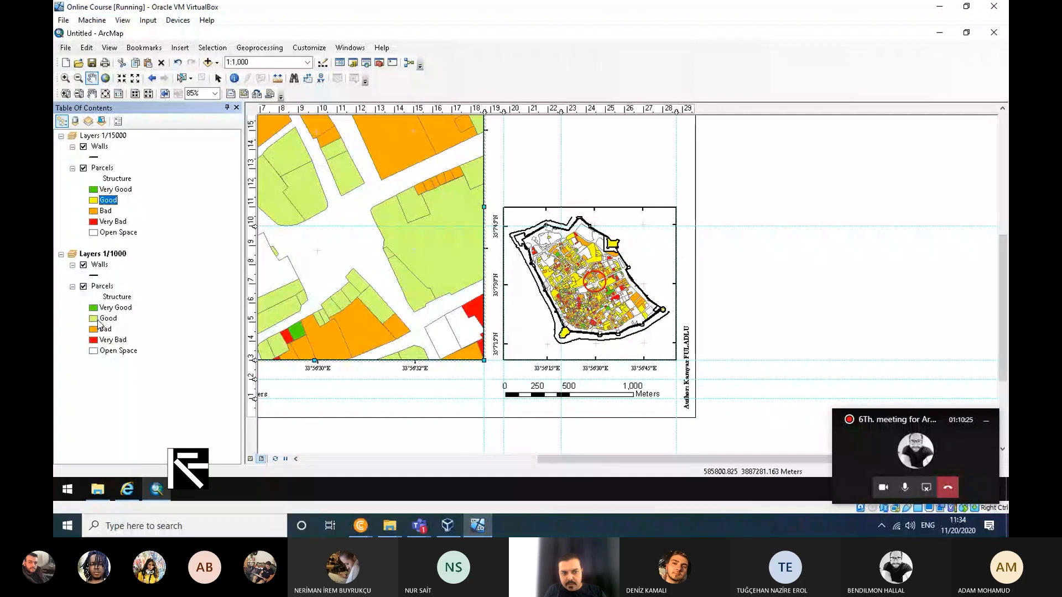
# Step: Set the fill color of the Good parcels class in Layers 1/1000 to the same bright yellow
pyautogui.doubleClick(97, 320)
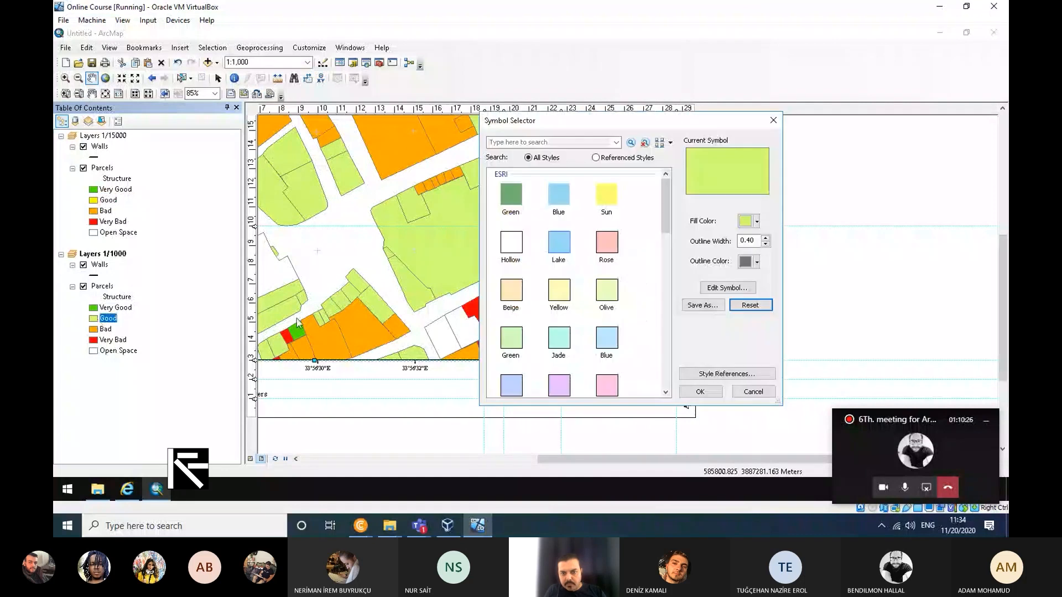
pyautogui.click(756, 222)
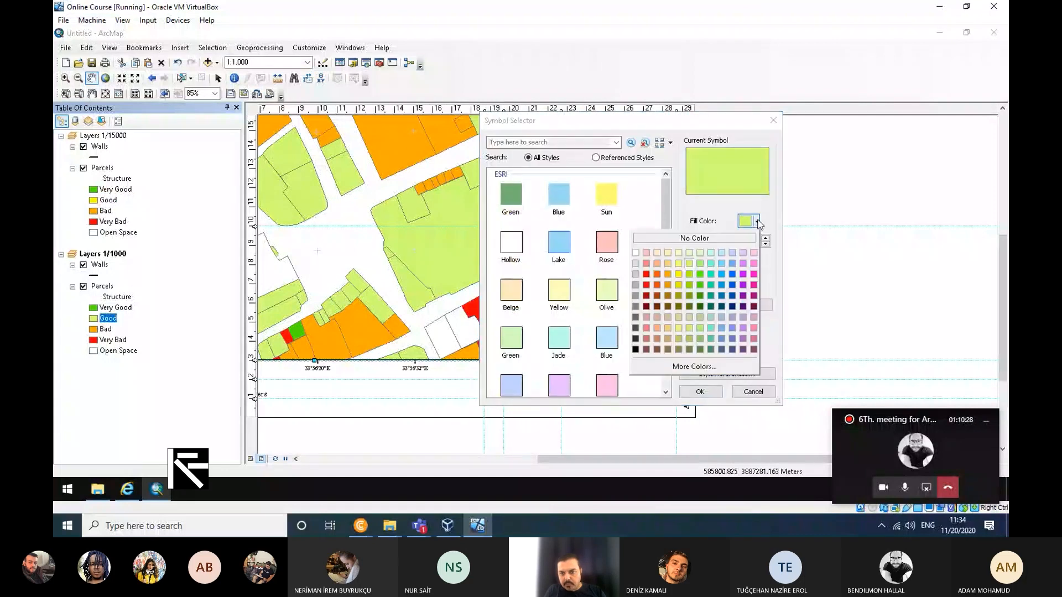
pyautogui.click(678, 274)
pyautogui.click(696, 392)
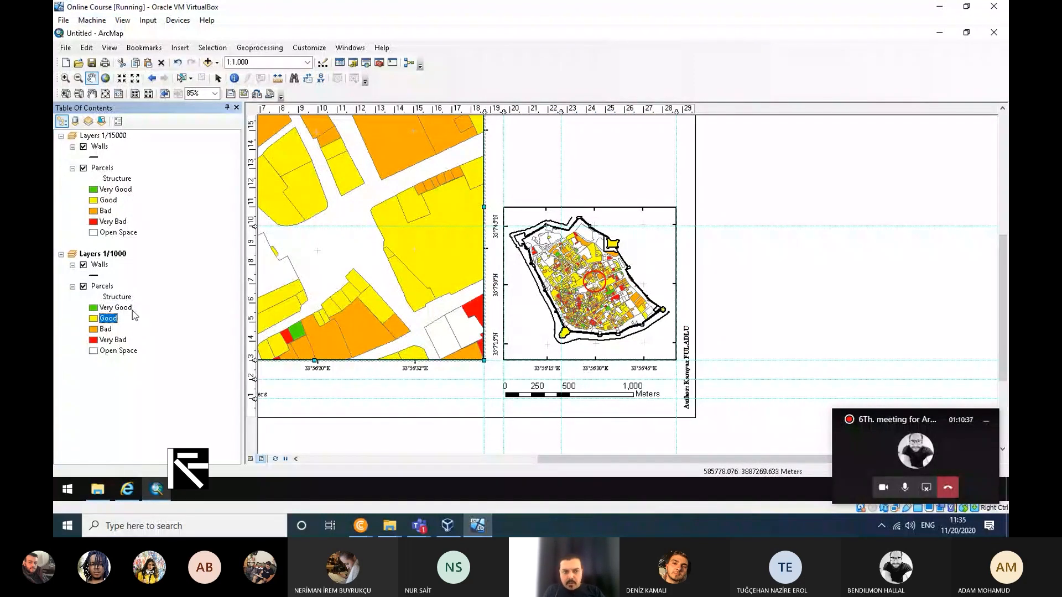
pyautogui.rightClick(115, 255)
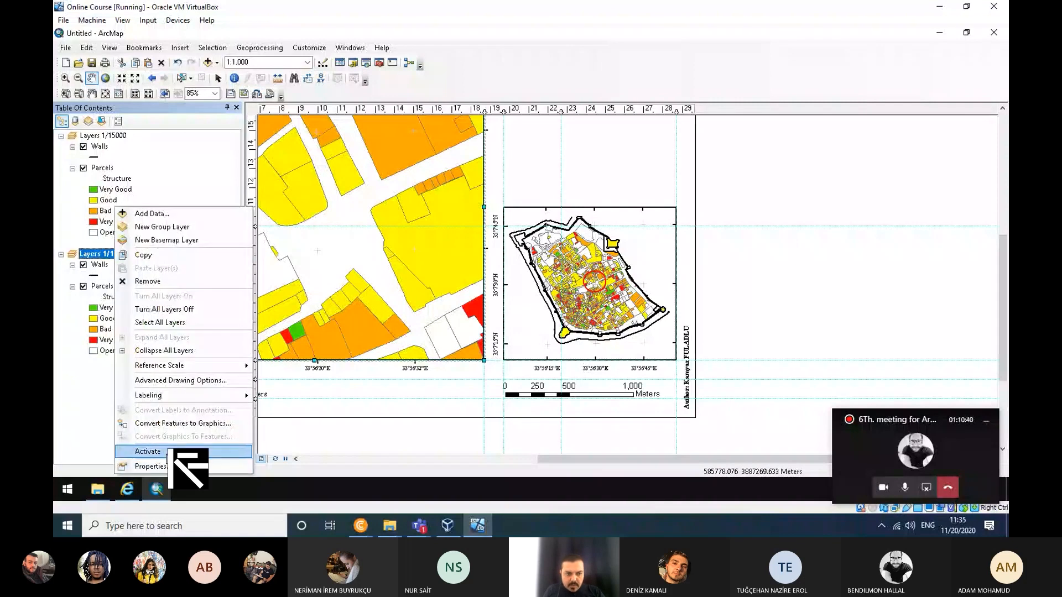
pyautogui.rightClick(99, 287)
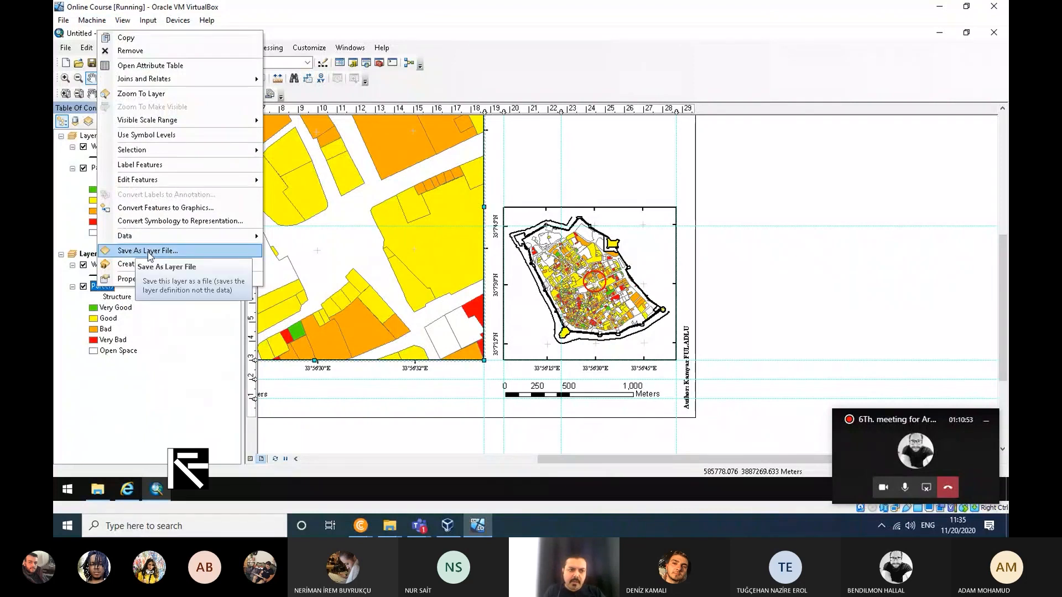
pyautogui.click(552, 32)
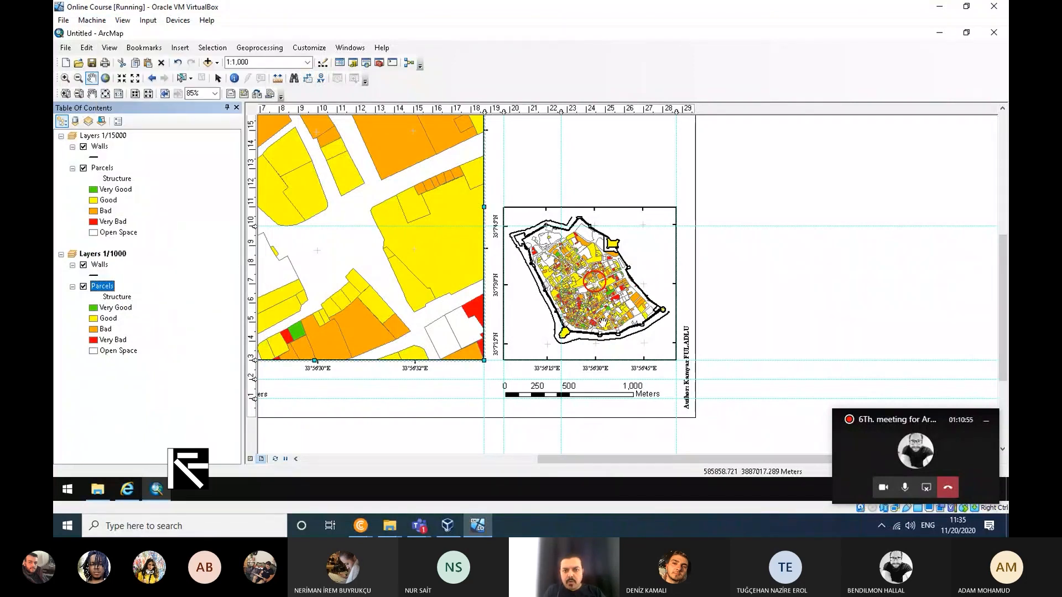
# Step: Start a map export of the whole layout as JPEG with the resolution set to 60 dpi
pyautogui.scroll(2, 599, 330)
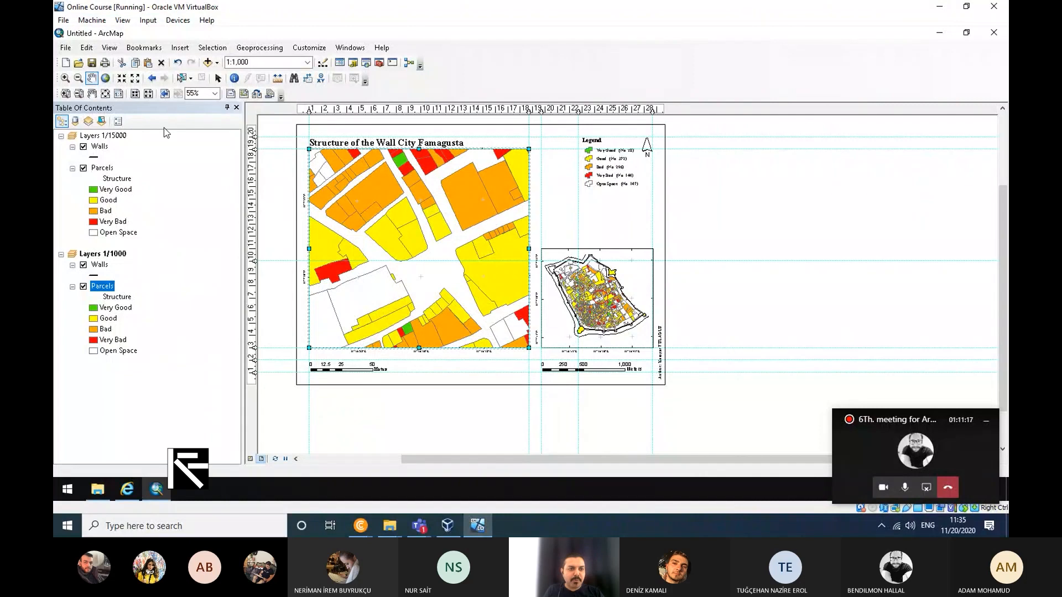
pyautogui.click(66, 48)
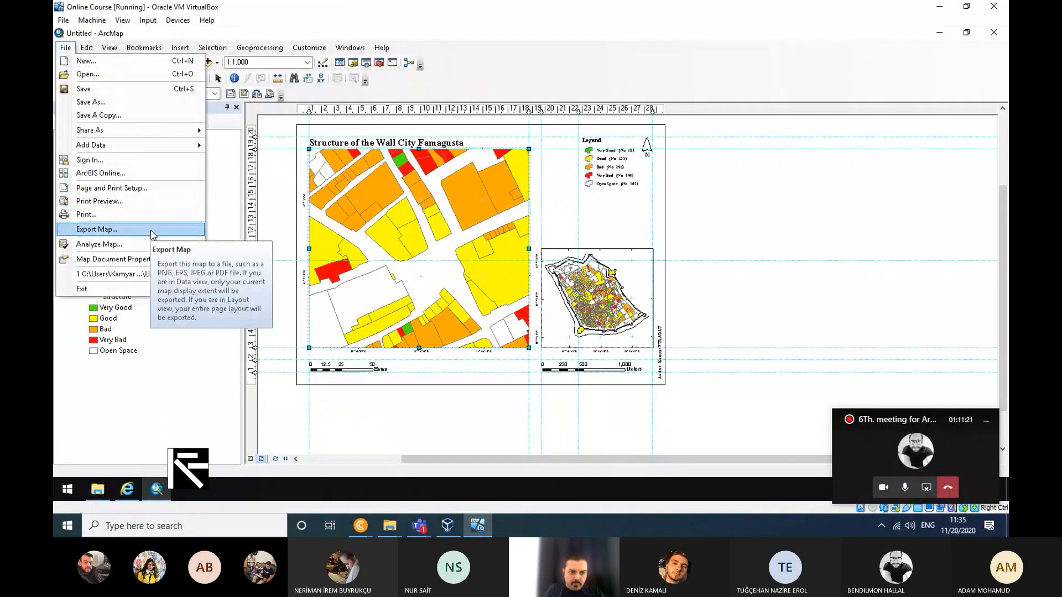
pyautogui.click(117, 233)
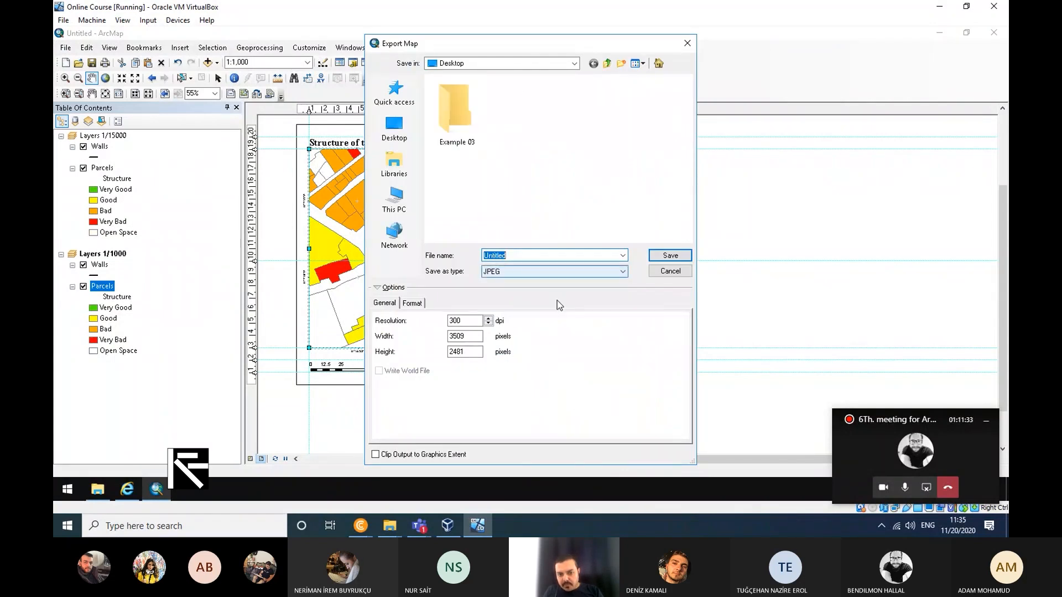
pyautogui.click(553, 271)
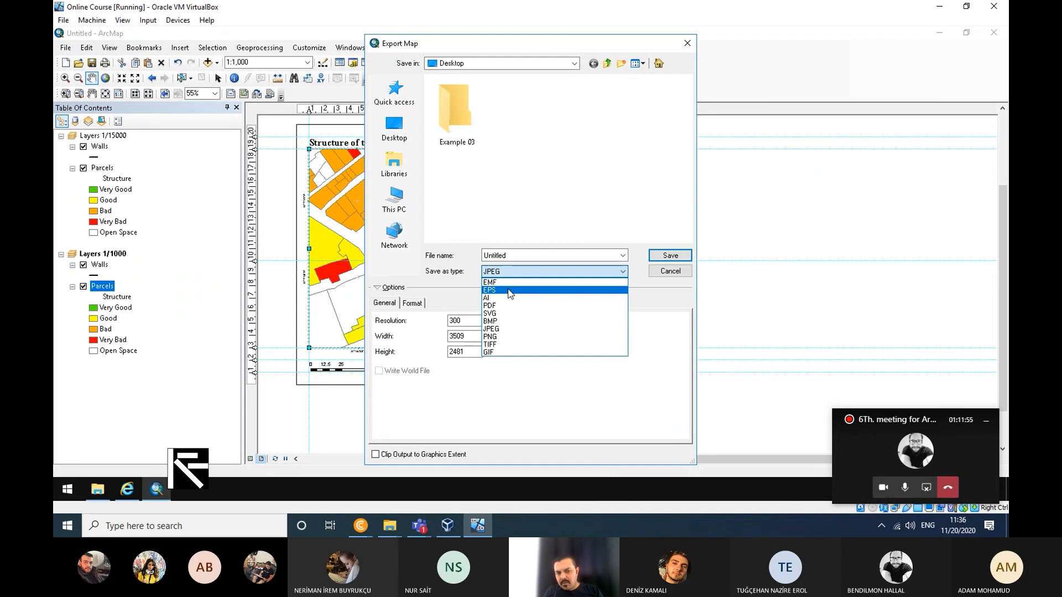
pyautogui.click(501, 331)
pyautogui.moveTo(475, 320); pyautogui.dragTo(450, 317)
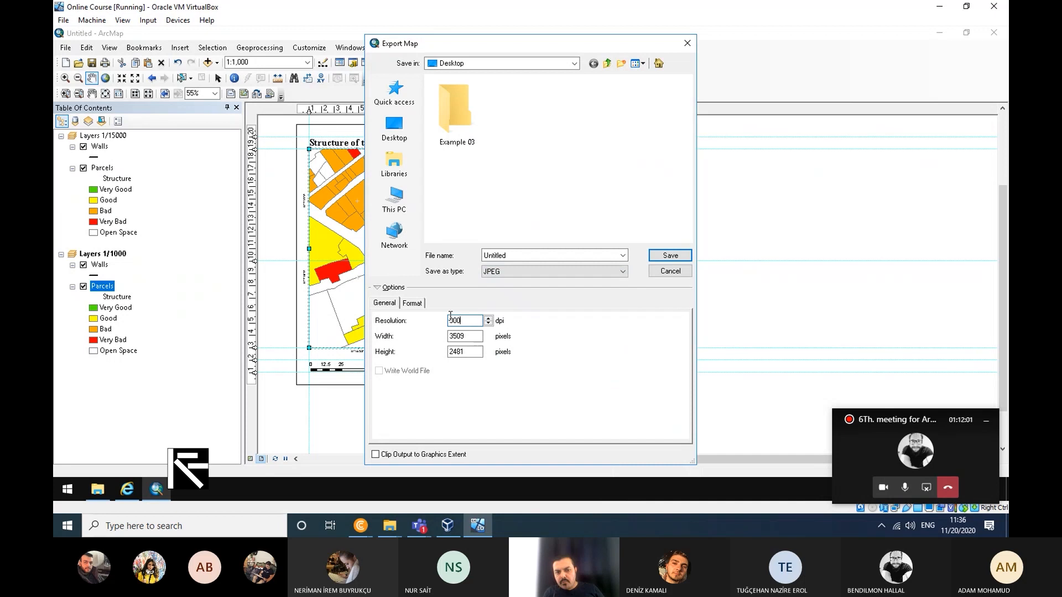
pyautogui.write('60')
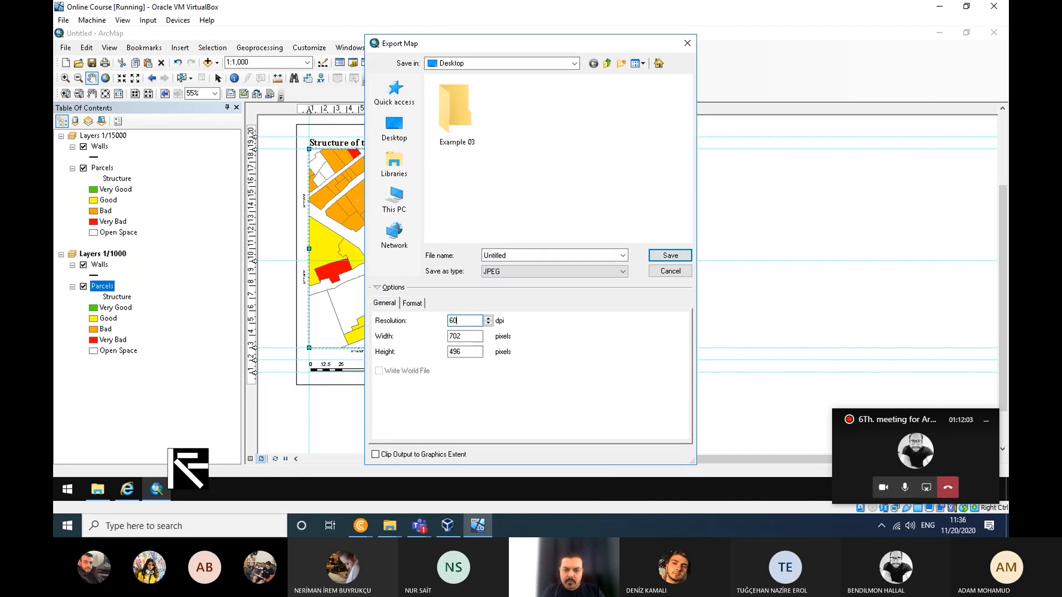
# Step: Set the JPEG export's background color to No Color and export the layout to the Desktop as Example 03
pyautogui.click(416, 305)
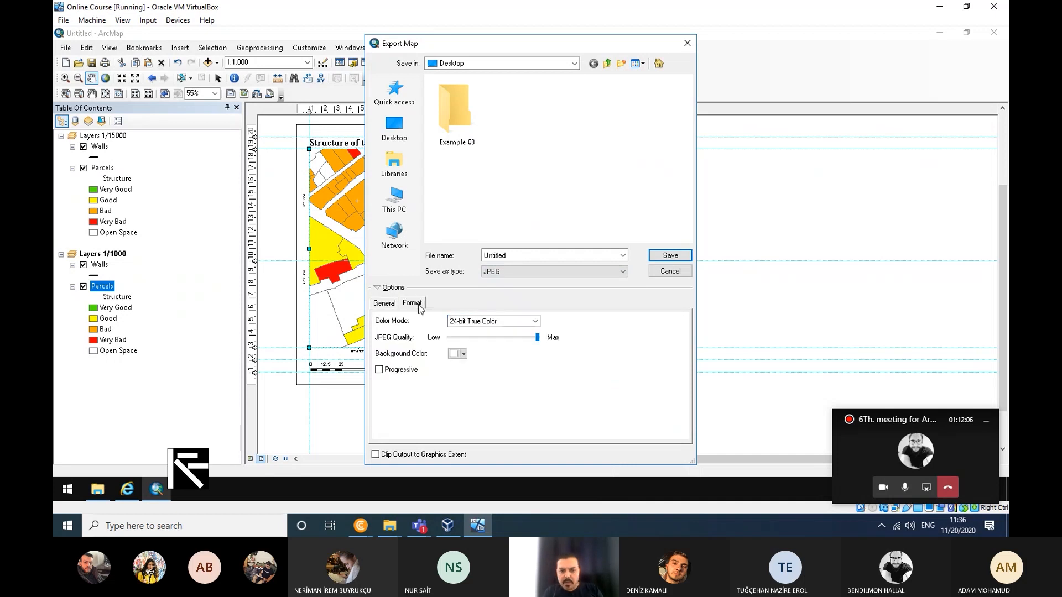
pyautogui.click(463, 355)
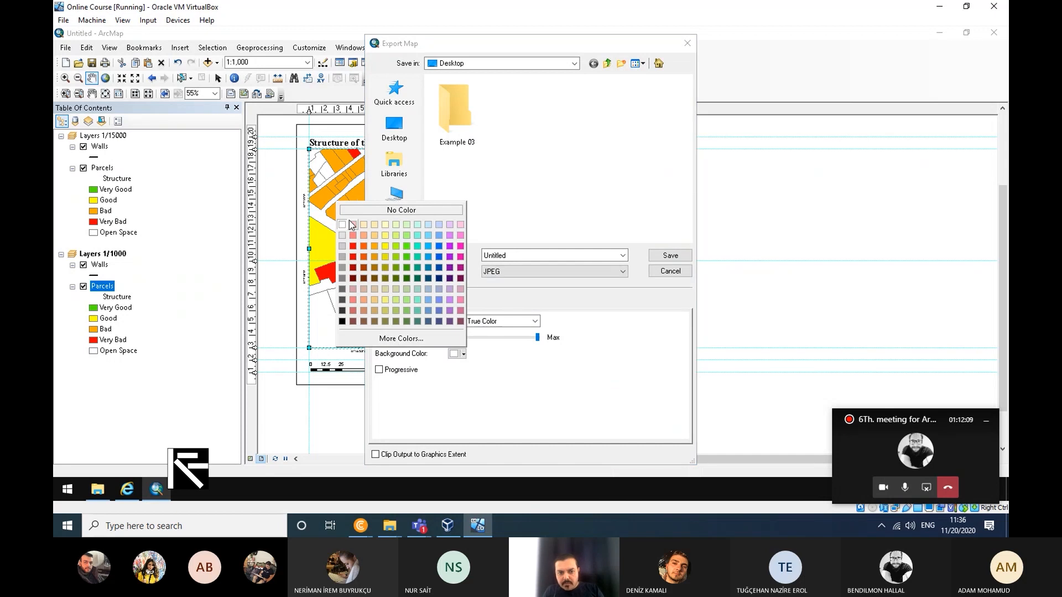
pyautogui.click(401, 210)
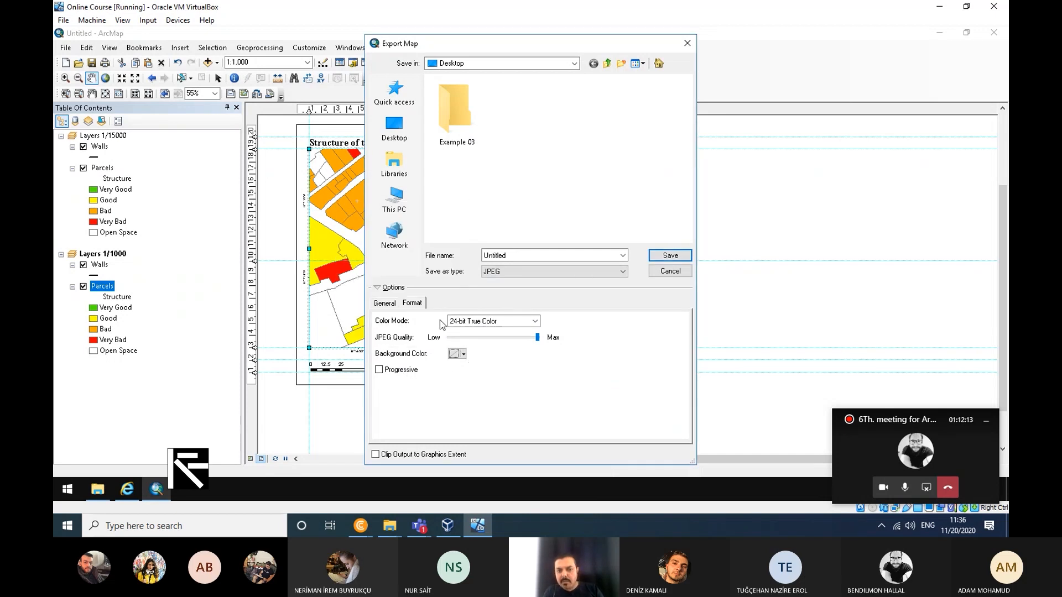
pyautogui.doubleClick(529, 255)
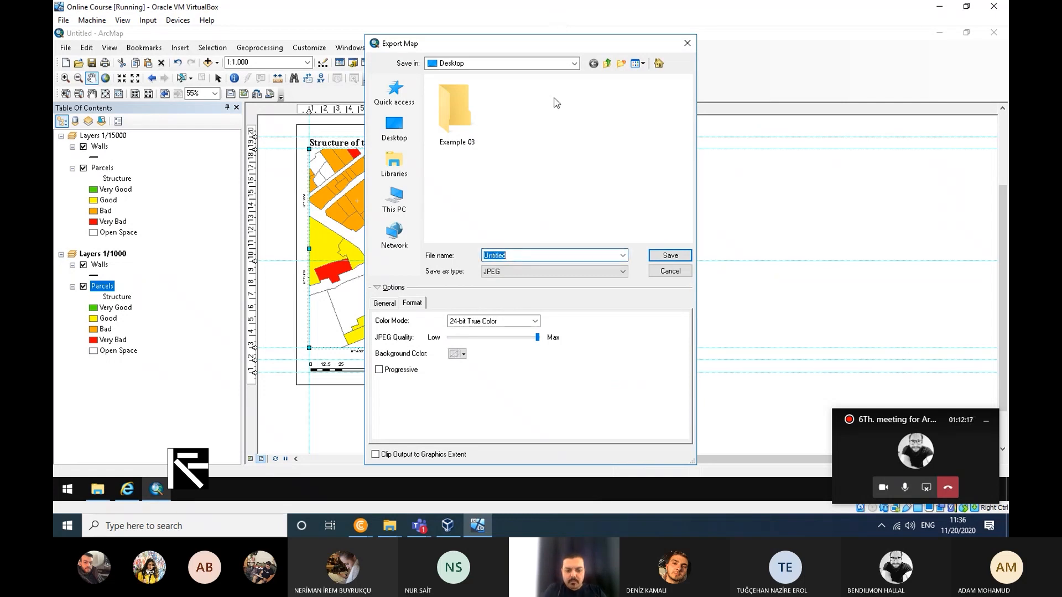
pyautogui.write('Example')
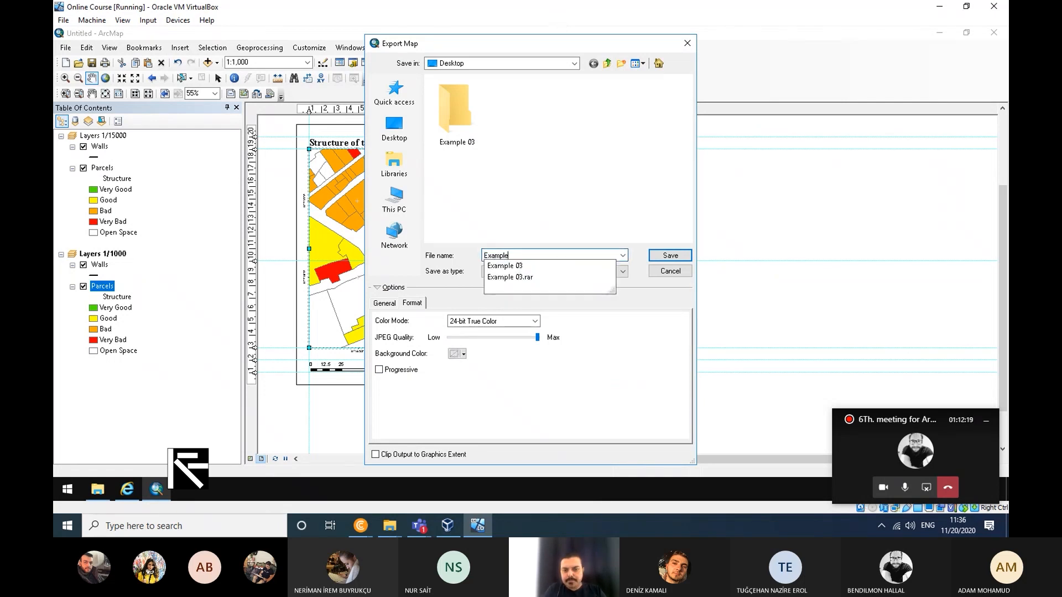
pyautogui.write(' 03')
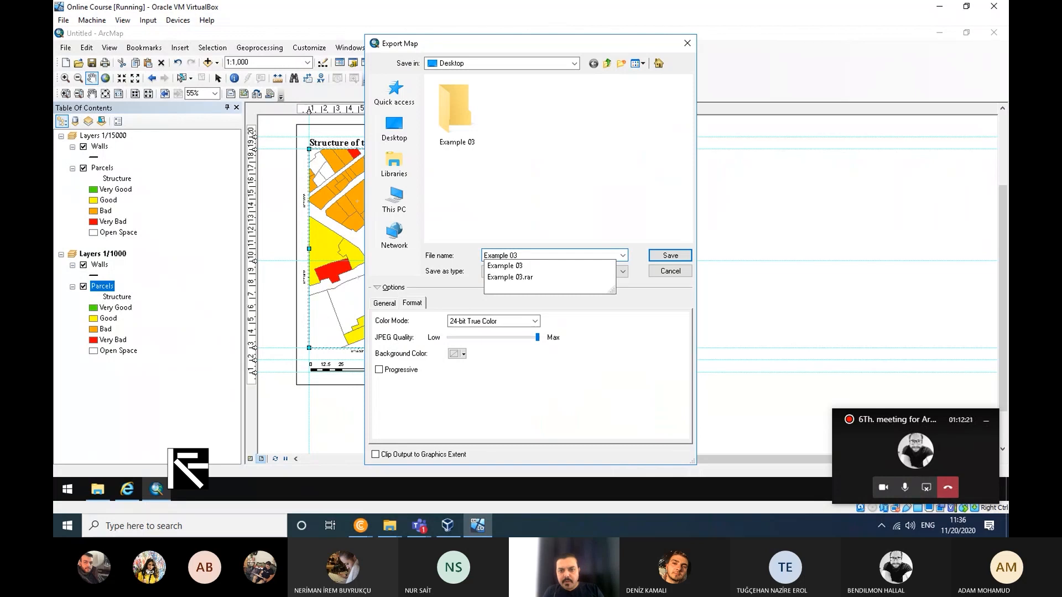
pyautogui.click(680, 257)
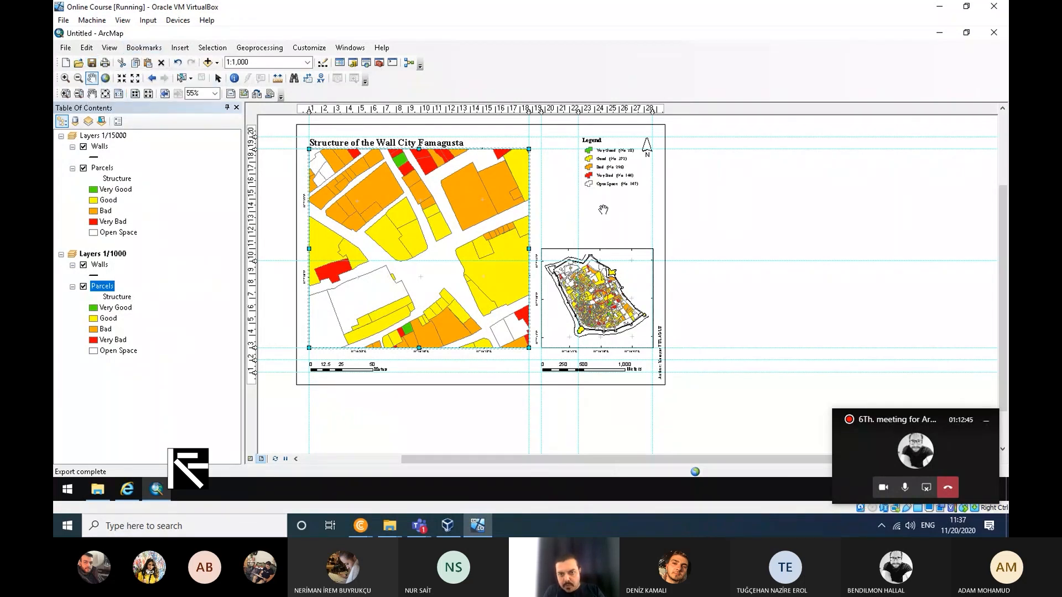
# Step: Save the map document to the Desktop as an ArcMap Document named Example 03
pyautogui.click(93, 62)
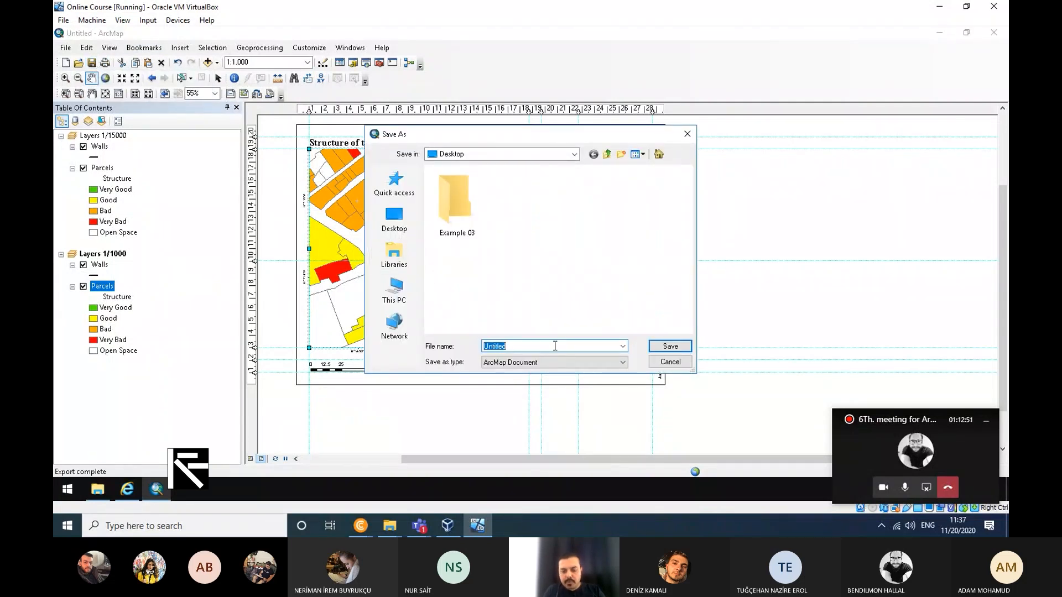
pyautogui.write('Examp')
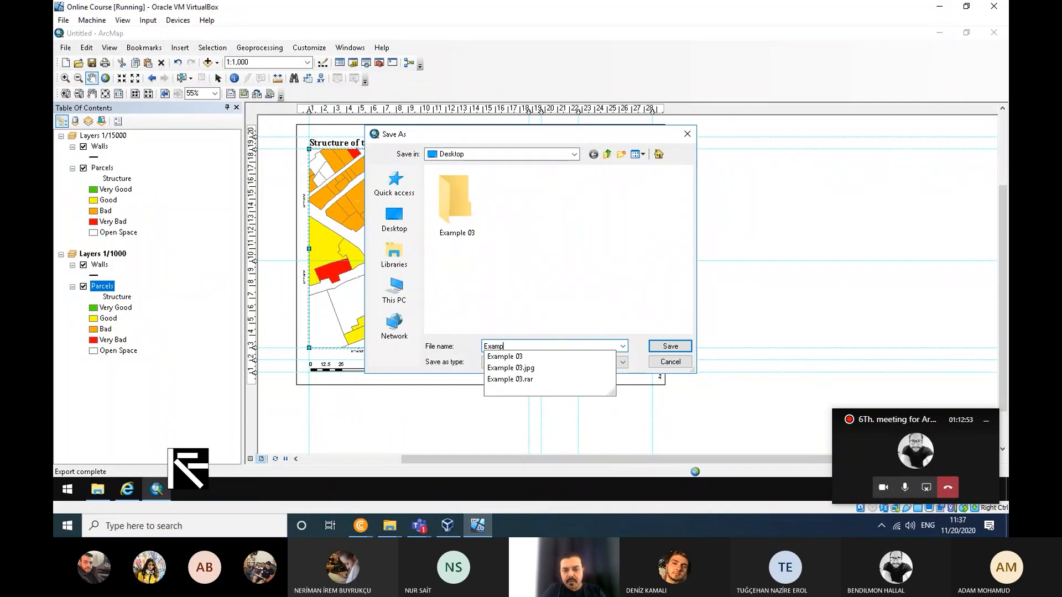
pyautogui.write('le 03')
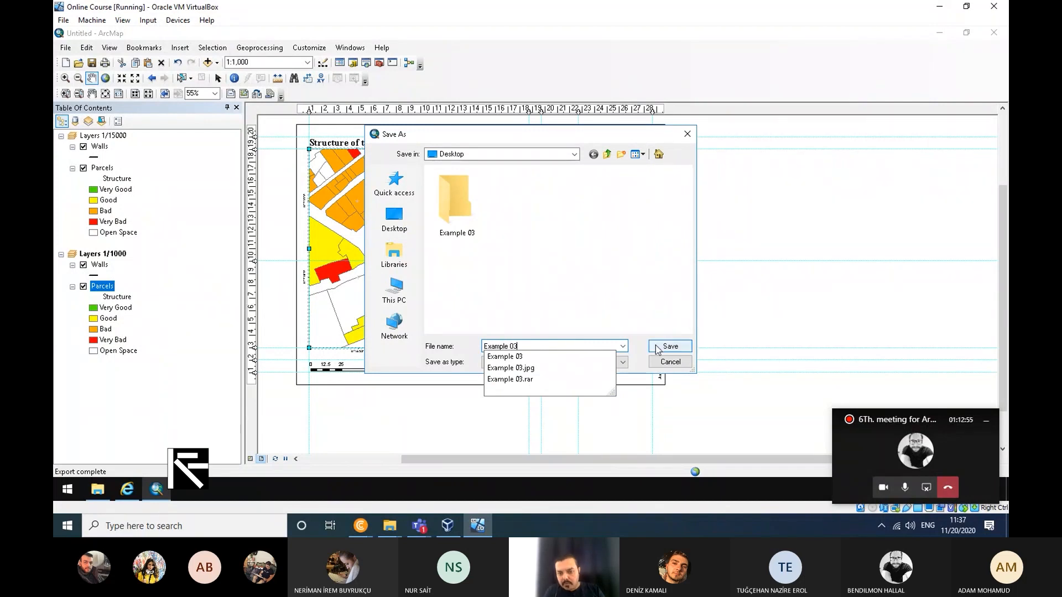
pyautogui.click(658, 347)
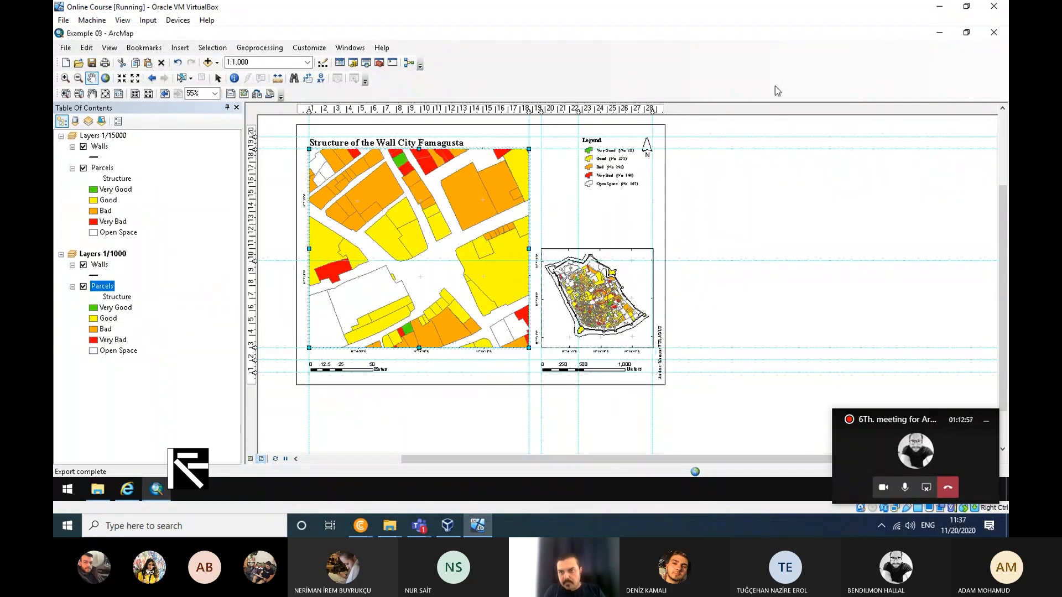
# Step: Move the exported Example 03 image to an empty area of the desktop and open it for editing in a maximized Paint window
pyautogui.click(941, 33)
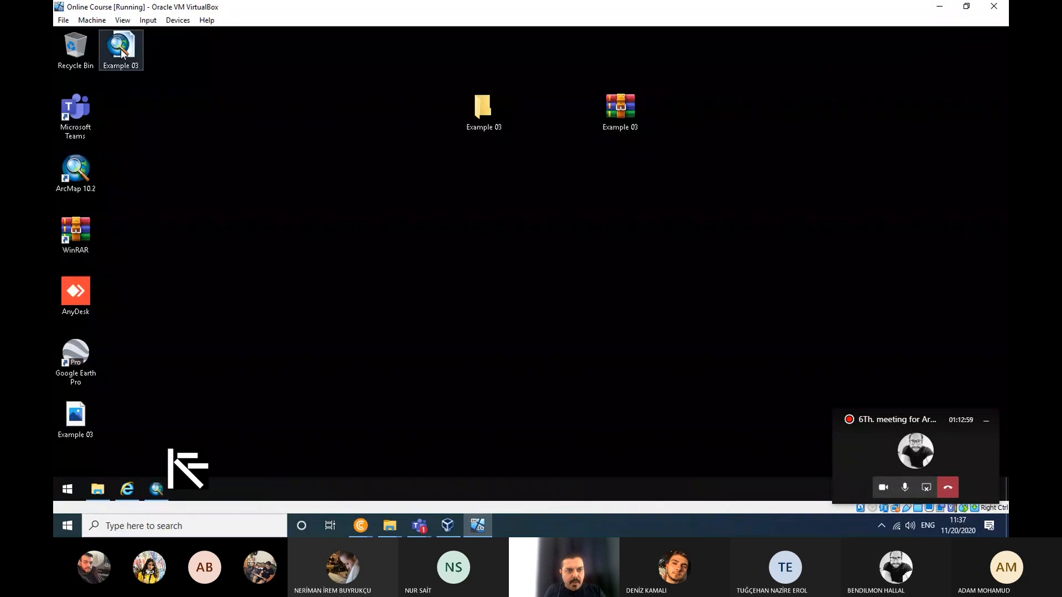
pyautogui.moveTo(75, 416); pyautogui.dragTo(242, 143)
pyautogui.rightClick(264, 109)
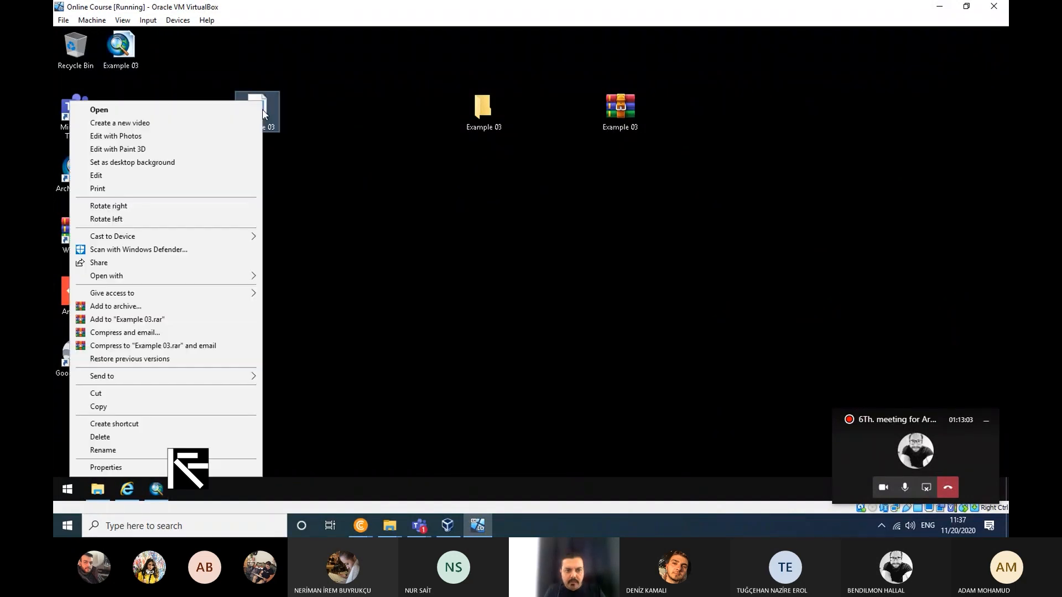
pyautogui.click(133, 175)
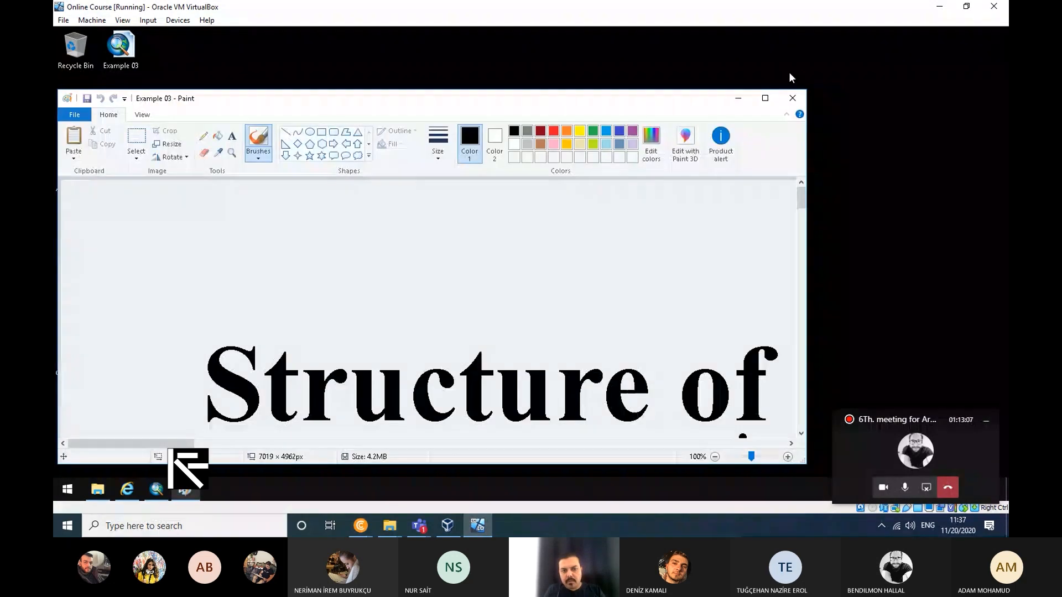
pyautogui.click(765, 98)
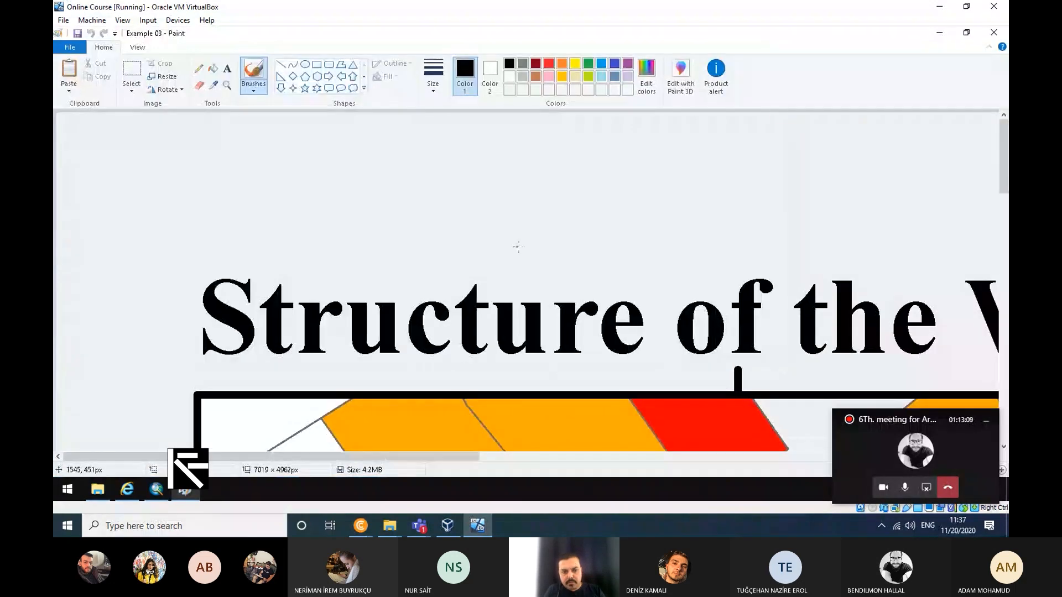
# Step: Examine the exported image as a whole, checking the title, both map frames, legend, north arrow, scale bars and author credit
pyautogui.scroll(-2, 518, 247)
pyautogui.scroll(-2, 526, 239)
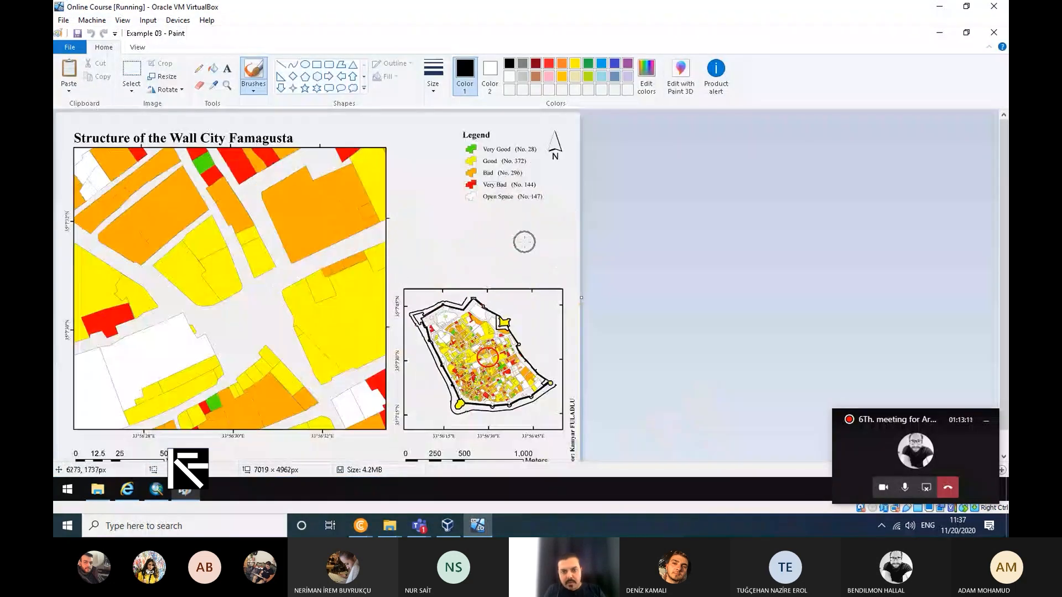
pyautogui.scroll(-1, 461, 263)
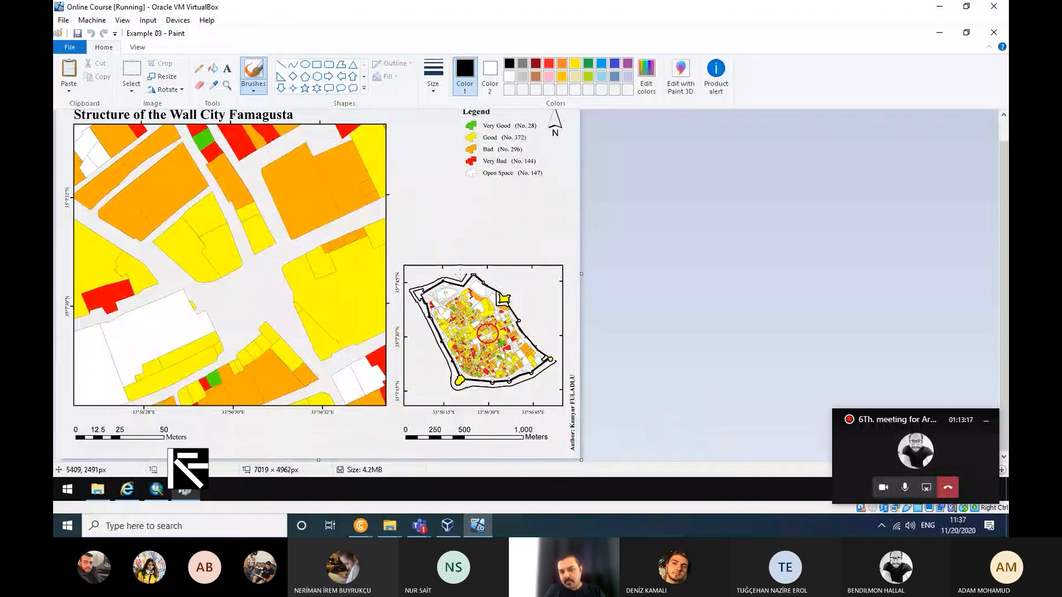
pyautogui.scroll(1, 245, 334)
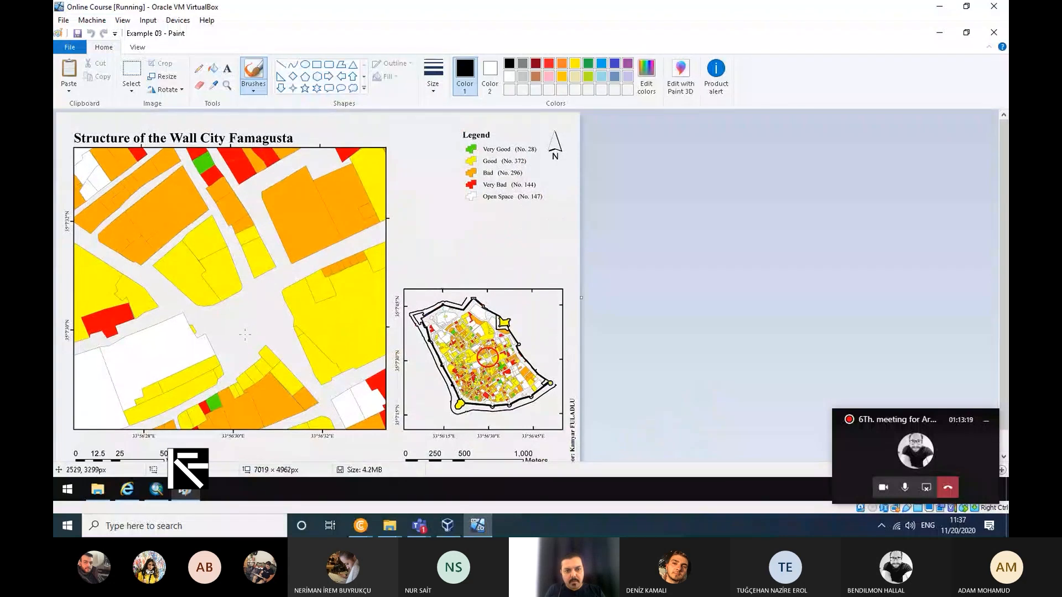
pyautogui.press('alt')
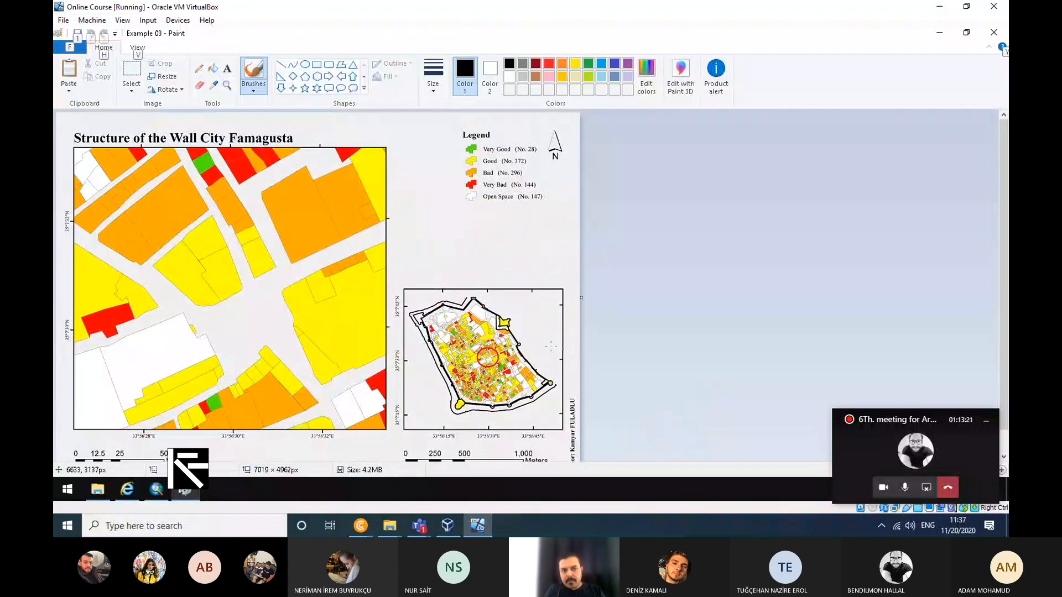
pyautogui.press('alt')
pyautogui.press('alt')
pyautogui.press('alt')
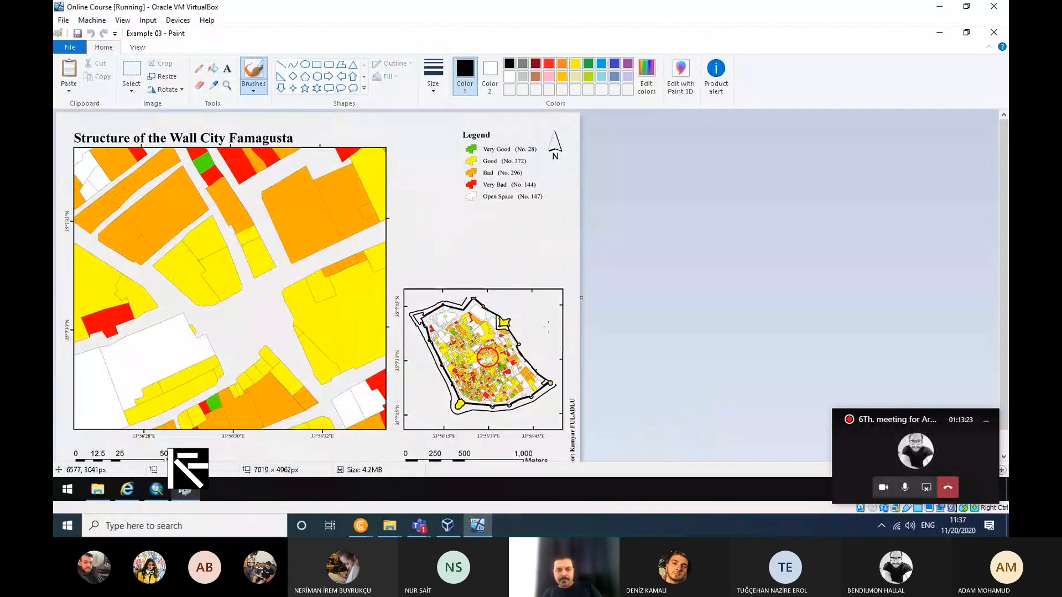
pyautogui.press('alt')
pyautogui.scroll(-1, 548, 327)
pyautogui.press('alt')
pyautogui.press('alt')
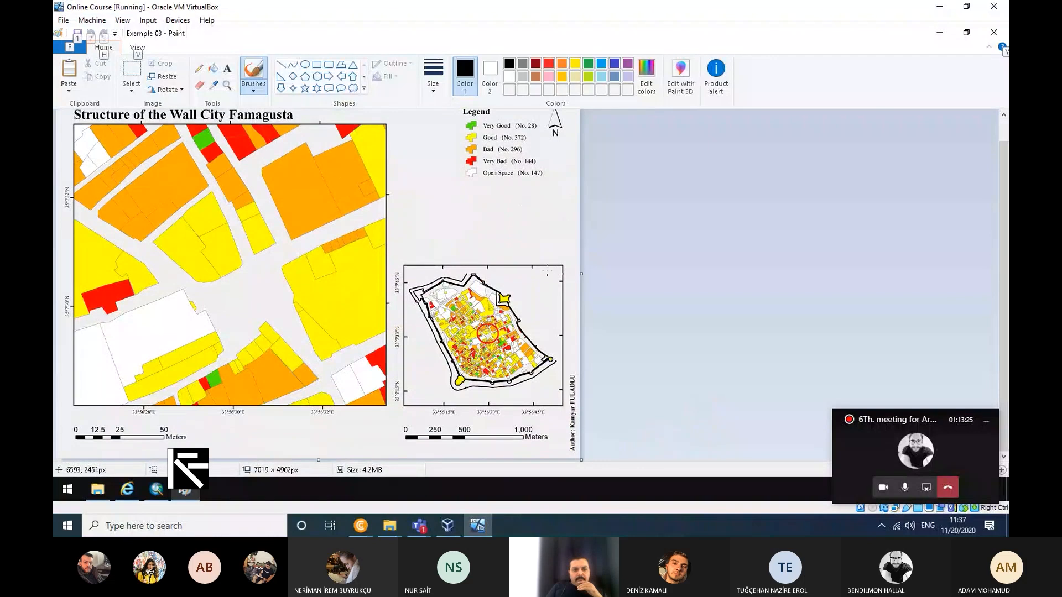
pyautogui.press('alt')
pyautogui.press('alt')
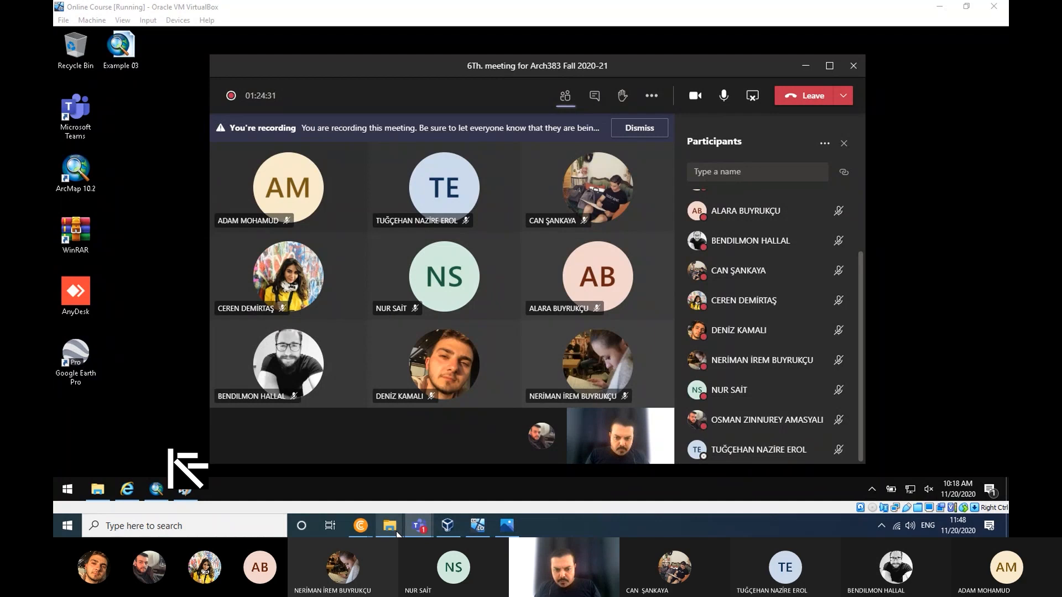
# Step: Switch to File Explorer, view Example (4).jpg from the Some Example folder as a sample layout, and close it
pyautogui.moveTo(392, 532)
pyautogui.click(402, 497)
pyautogui.click(378, 99)
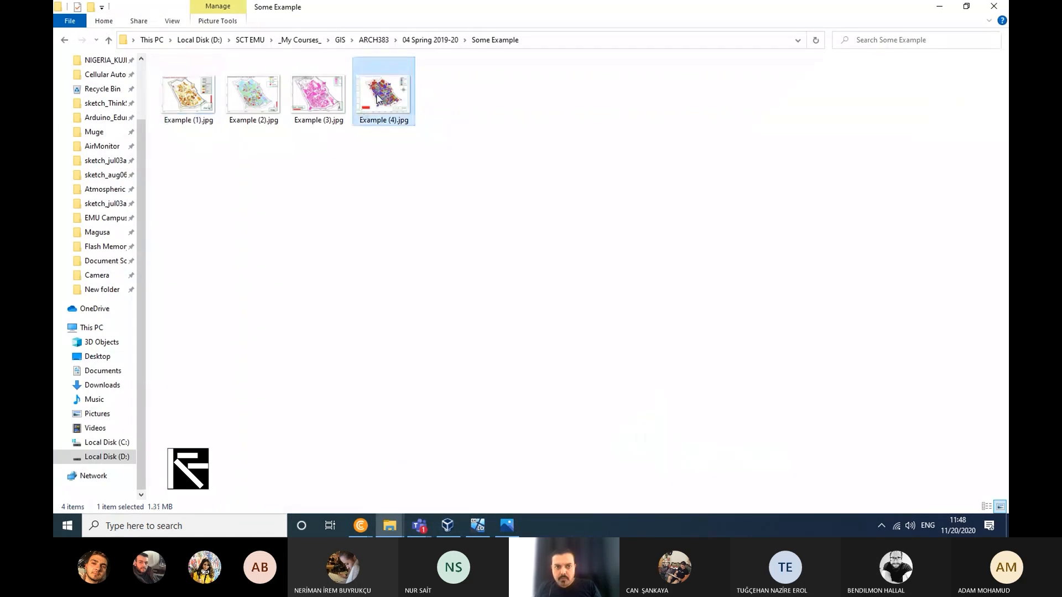
pyautogui.doubleClick(378, 98)
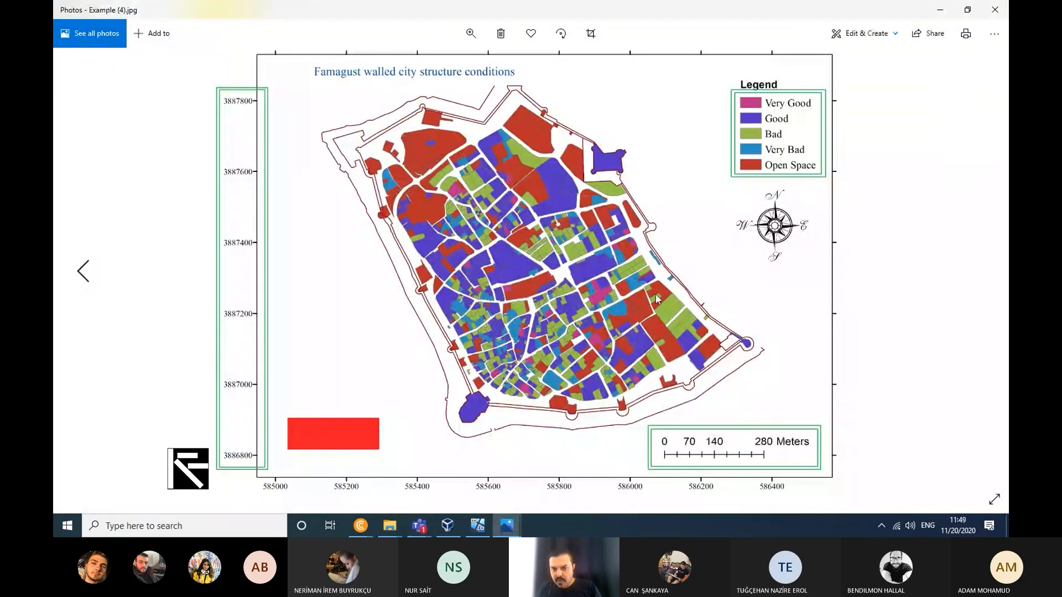
pyautogui.click(994, 11)
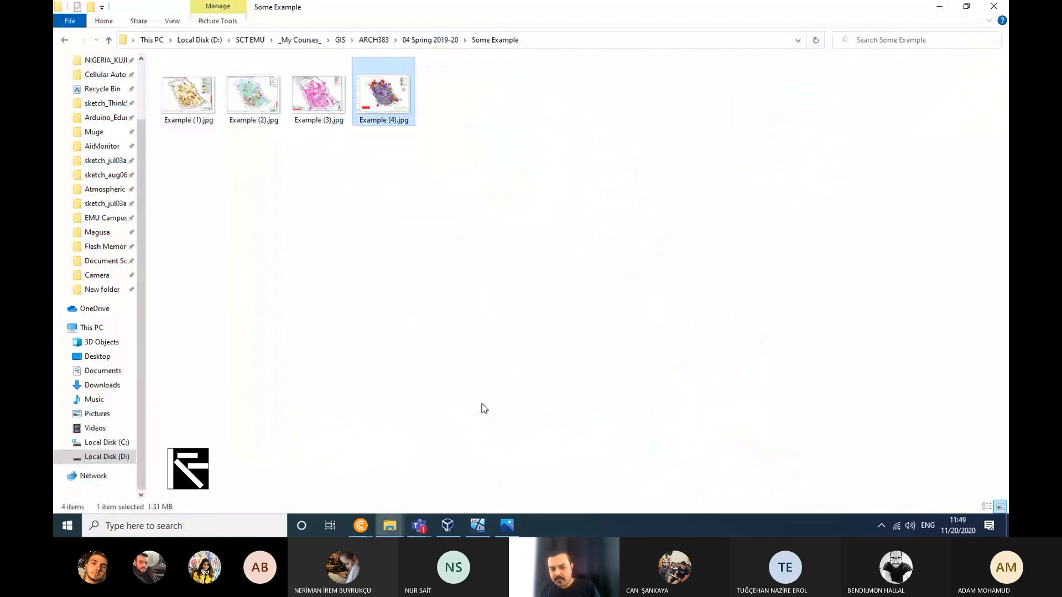
# Step: Switch to the Teams meeting and open its additional meeting actions
pyautogui.click(421, 529)
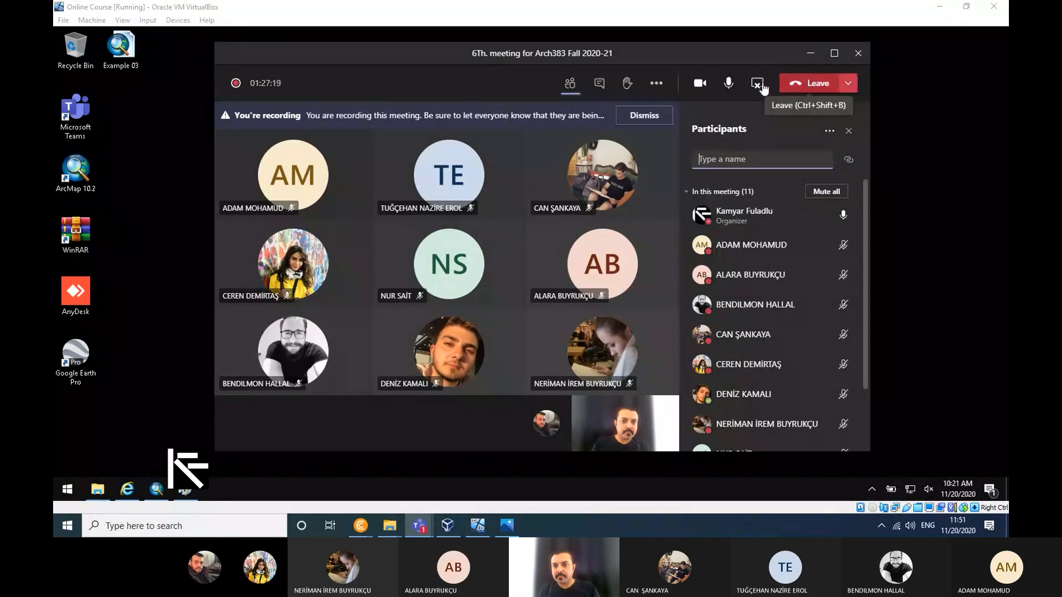
pyautogui.click(657, 83)
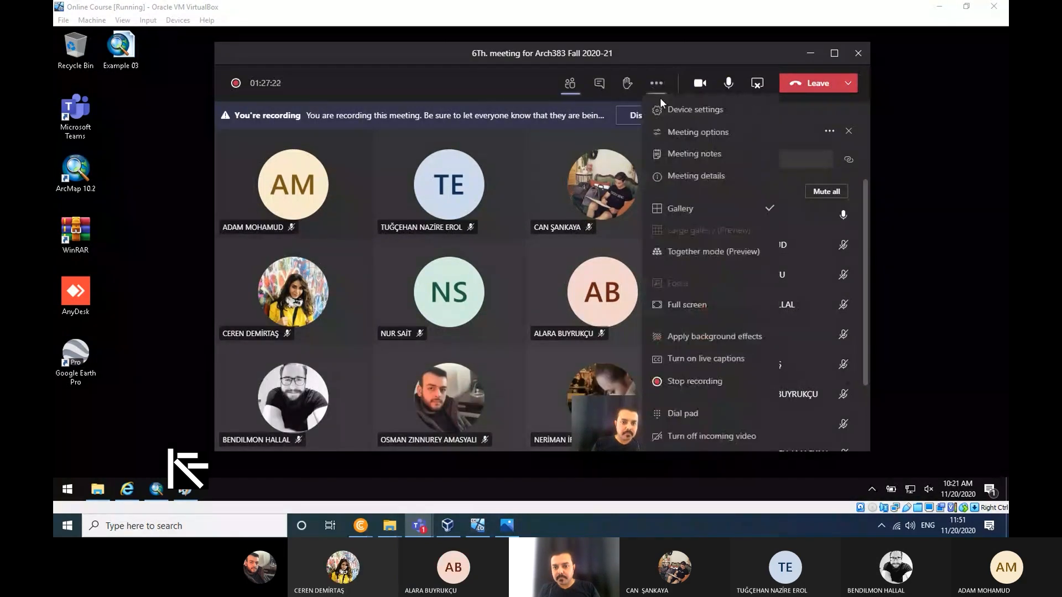